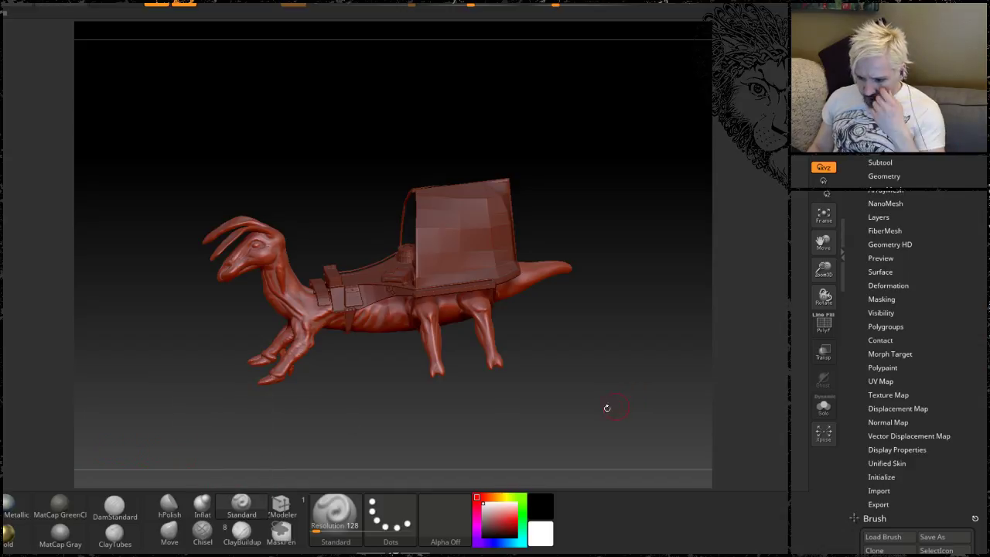
Step: Apply the MatCap Gray material to the creature model and inspect its head, body and cargo platform from several angles
{"action": "left_click", "coordinate": [60, 532]}
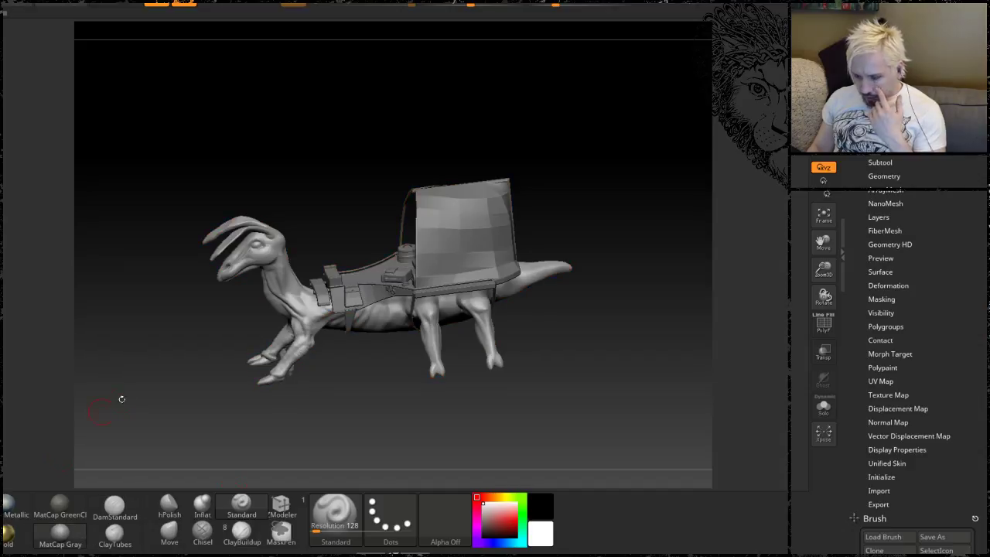
{"action": "left_click_drag", "start_coordinate": [153, 343], "coordinate": [250, 167]}
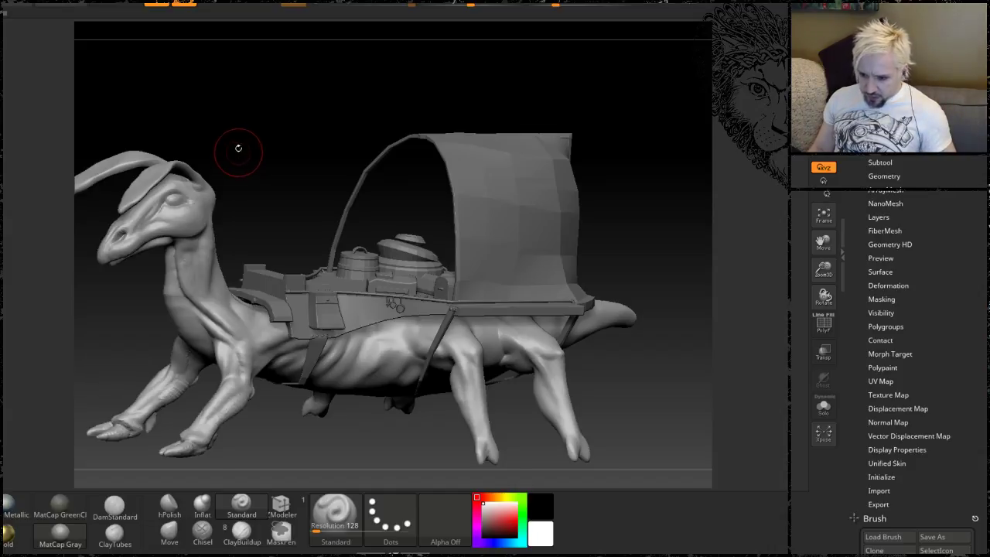
{"action": "left_click_drag", "start_coordinate": [232, 150], "coordinate": [348, 155]}
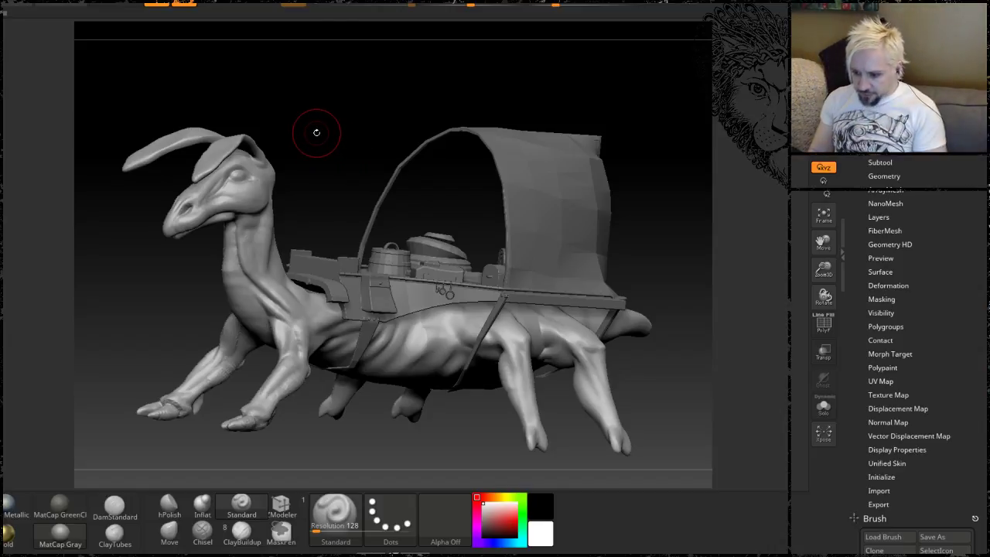
{"action": "mouse_move", "coordinate": [323, 150]}
{"action": "left_mouse_down"}
{"action": "mouse_move", "coordinate": [326, 188]}
{"action": "mouse_move", "coordinate": [307, 154]}
{"action": "mouse_move", "coordinate": [281, 230]}
{"action": "mouse_move", "coordinate": [371, 166]}
{"action": "mouse_move", "coordinate": [374, 146]}
{"action": "mouse_move", "coordinate": [343, 222]}
{"action": "mouse_move", "coordinate": [379, 254]}
{"action": "left_mouse_up"}
{"action": "left_click_drag", "start_coordinate": [501, 261], "coordinate": [537, 287]}
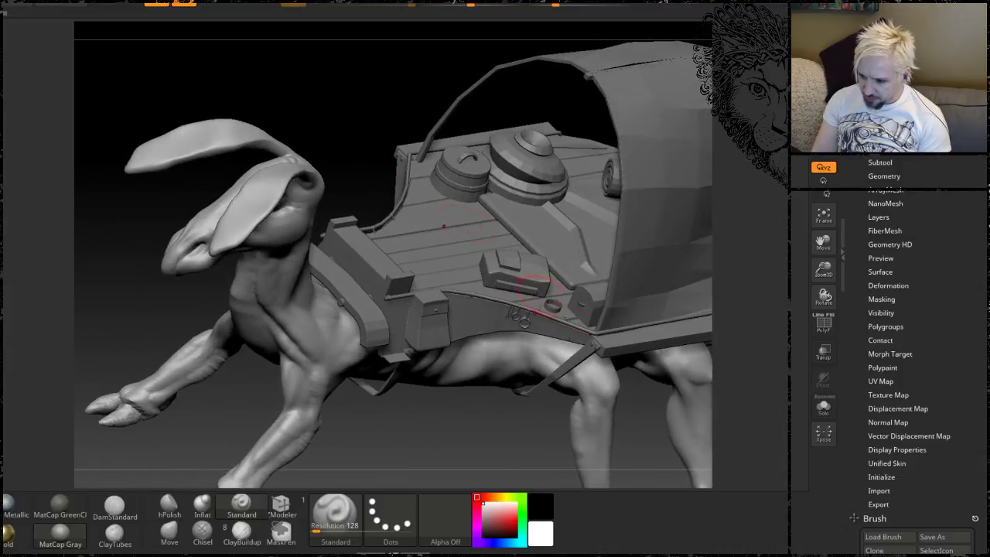
{"action": "mouse_move", "coordinate": [309, 188]}
{"action": "left_mouse_down"}
{"action": "mouse_move", "coordinate": [387, 160]}
{"action": "mouse_move", "coordinate": [382, 147]}
{"action": "mouse_move", "coordinate": [385, 155]}
{"action": "mouse_move", "coordinate": [514, 147]}
{"action": "mouse_move", "coordinate": [464, 105]}
{"action": "left_mouse_up"}
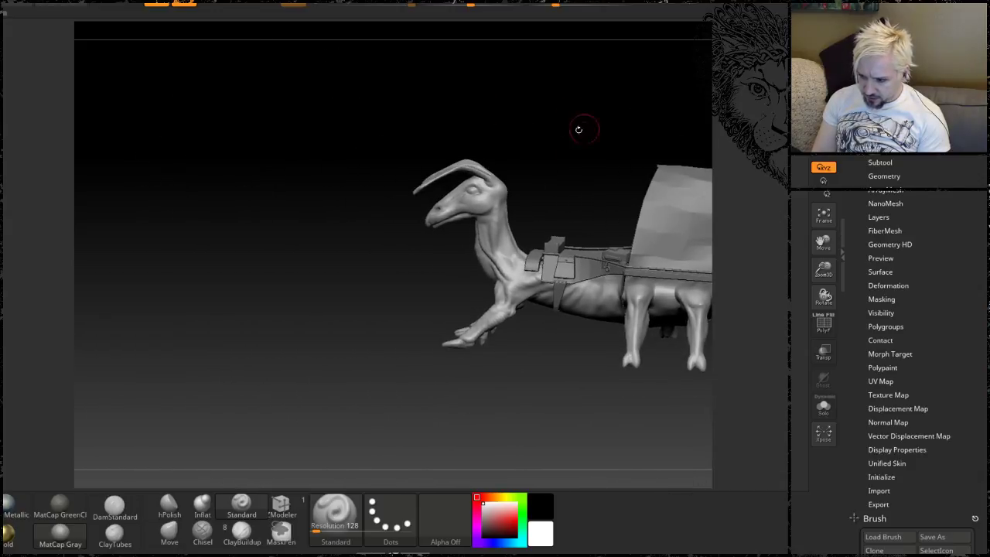
{"action": "left_click_drag", "start_coordinate": [579, 126], "coordinate": [355, 166], "text": "alt"}
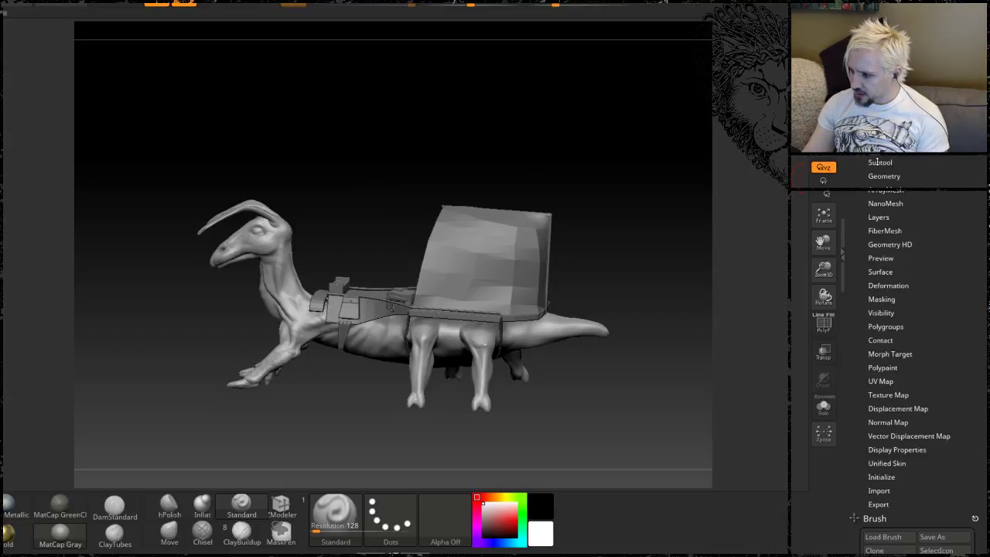
Step: Merge the platform subtool down into the Mulig4 creature subtool
{"action": "left_click", "coordinate": [879, 163]}
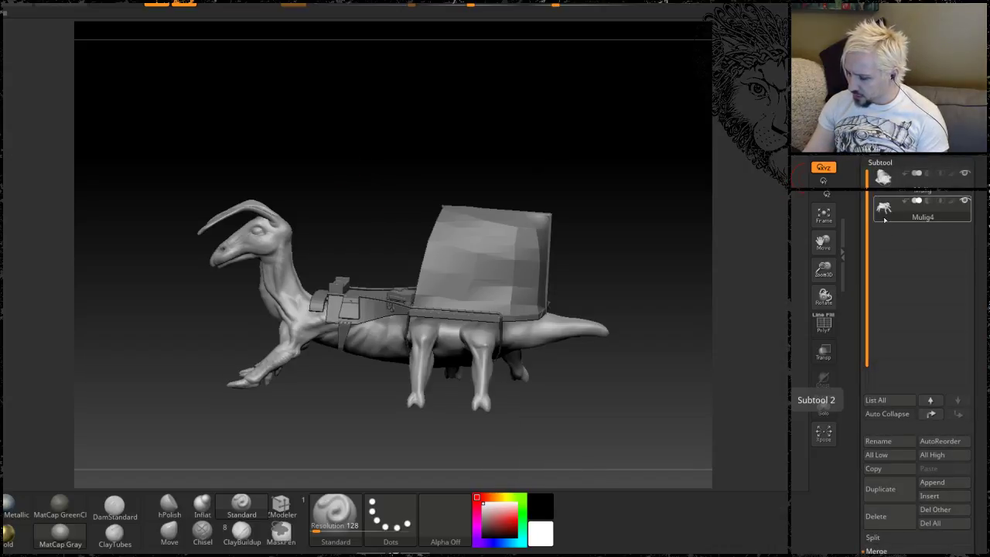
{"action": "left_click", "coordinate": [882, 178]}
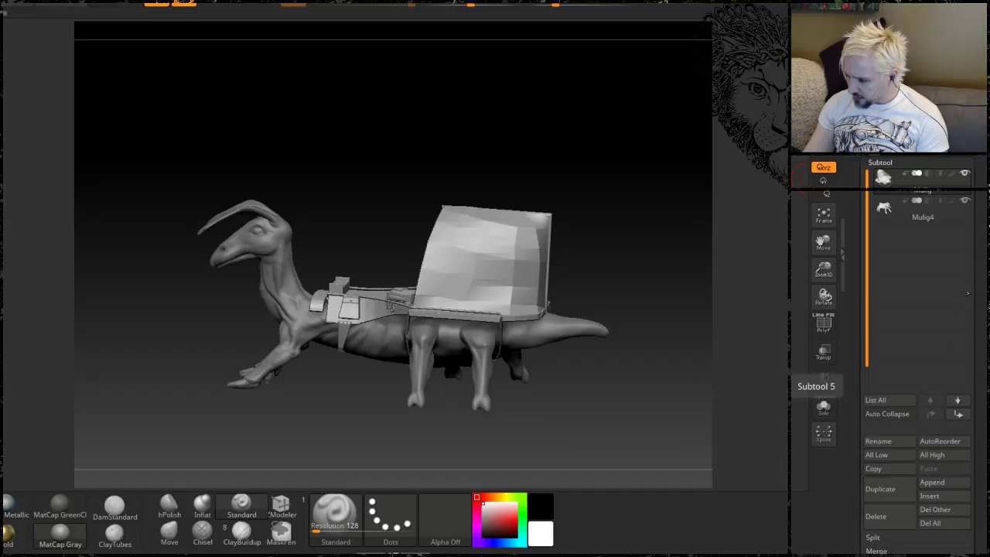
{"action": "scroll", "coordinate": [983, 274], "scroll_direction": "down", "scroll_amount": 1}
{"action": "scroll", "coordinate": [982, 274], "scroll_direction": "down", "scroll_amount": 5}
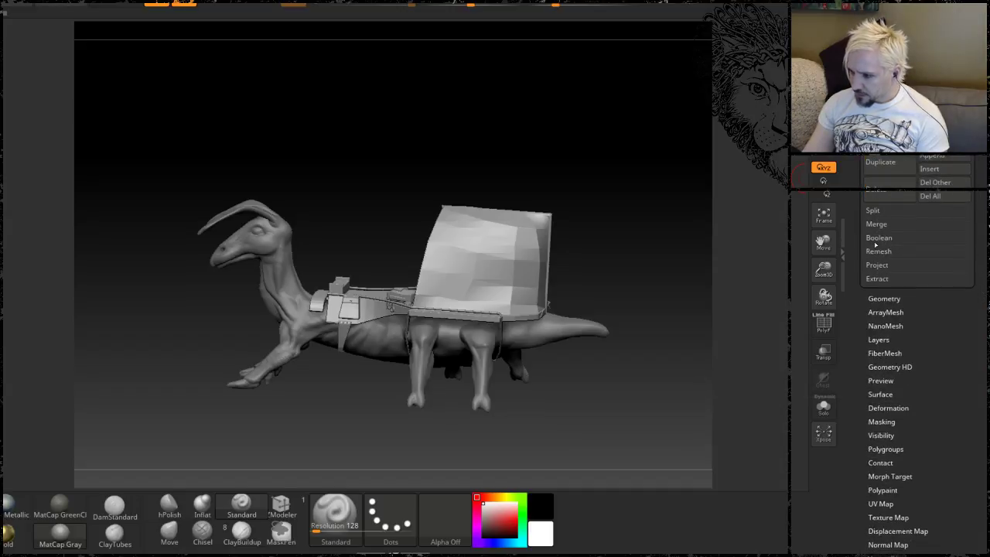
{"action": "left_click", "coordinate": [876, 223]}
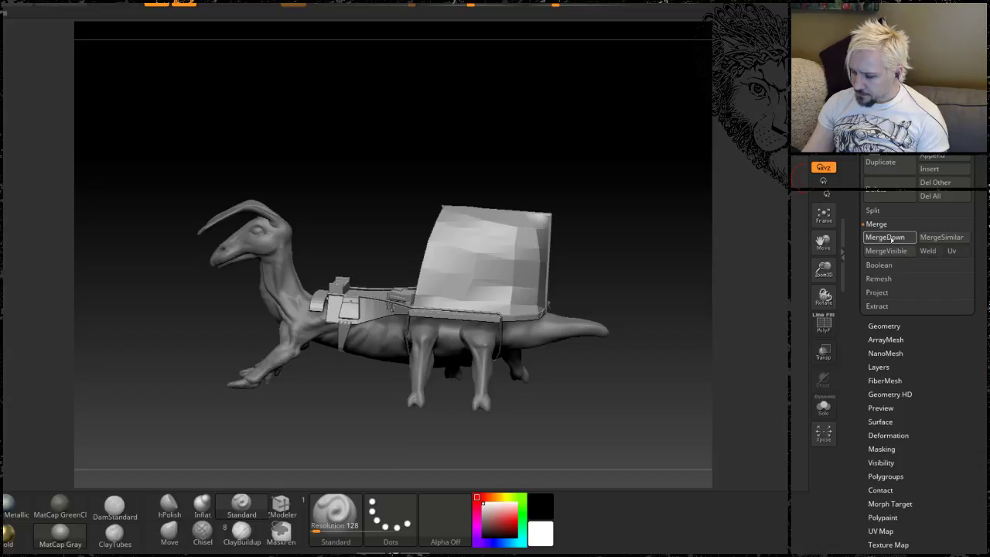
{"action": "left_click", "coordinate": [882, 236]}
{"action": "left_click", "coordinate": [781, 264]}
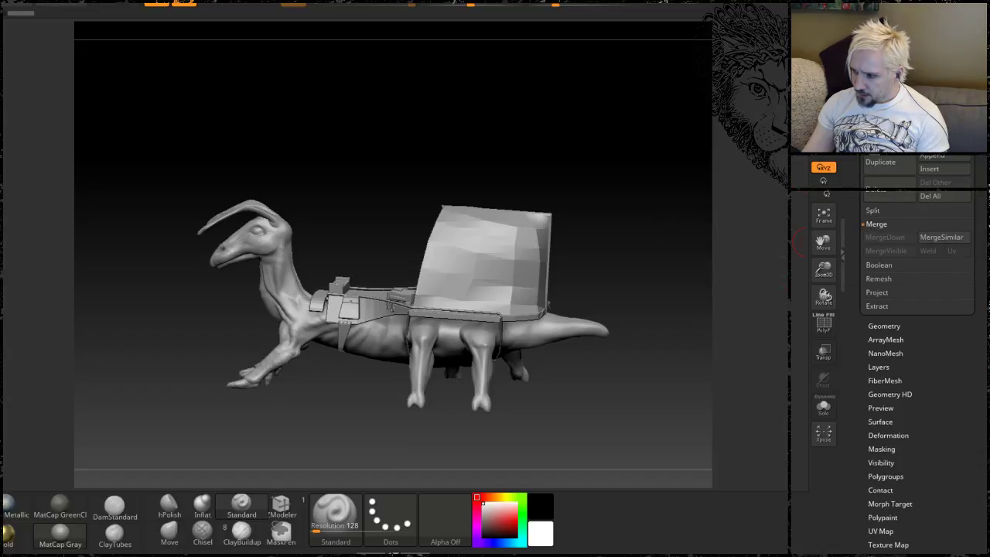
Step: Export the merged creature and platform in OBJ format as MuligWithPlatform
{"action": "scroll", "coordinate": [978, 237], "scroll_direction": "up", "scroll_amount": 5}
{"action": "mouse_move", "coordinate": [926, 193]}
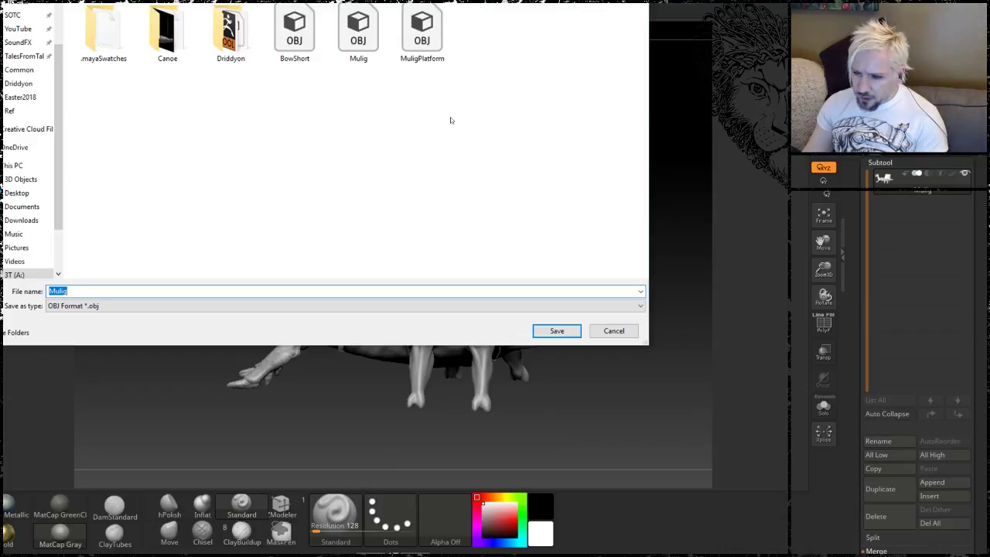
{"action": "left_click", "coordinate": [77, 291]}
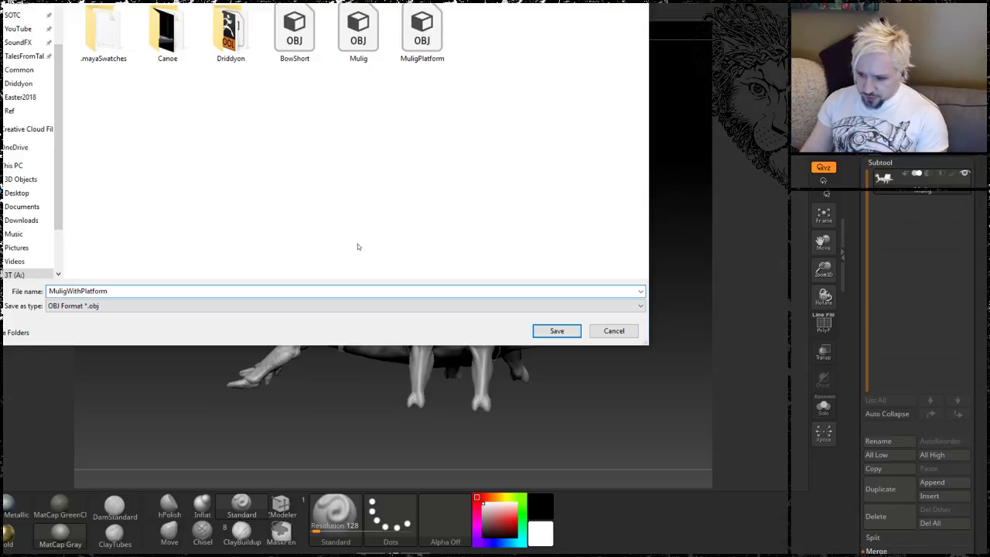
{"action": "left_click", "coordinate": [546, 332]}
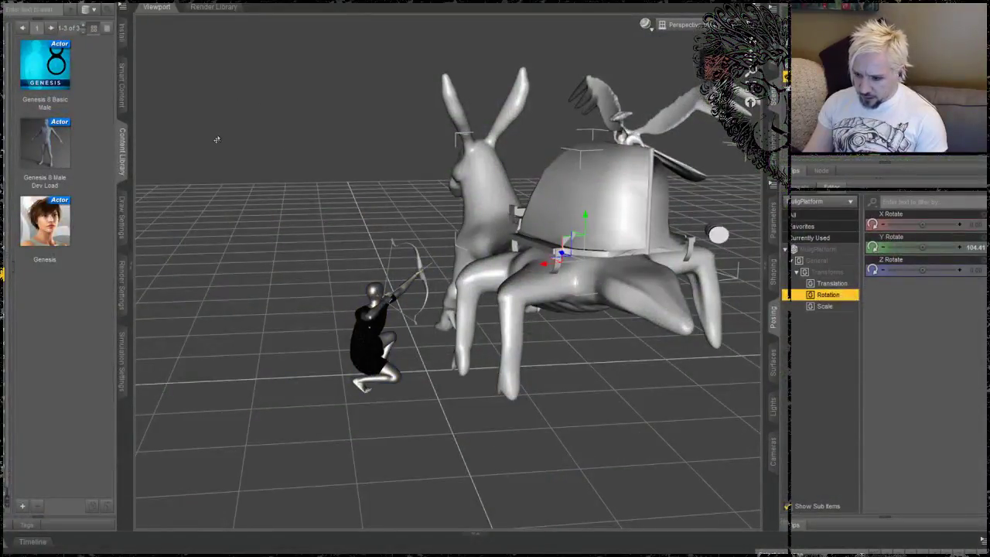
Step: Switch to DAZ Studio and check the mouse shortcut assigned to orbiting in the viewport customization settings
{"action": "left_click_drag", "start_coordinate": [750, 46], "coordinate": [835, 96]}
{"action": "left_click_drag", "start_coordinate": [356, 229], "coordinate": [200, 175], "text": "ctrl+alt"}
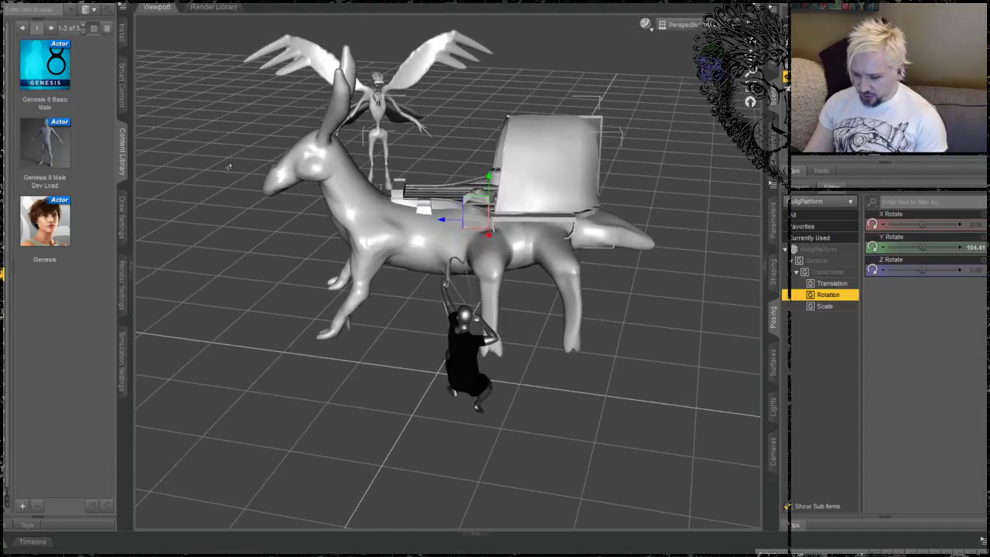
{"action": "left_click_drag", "start_coordinate": [287, 268], "coordinate": [248, 226], "text": "ctrl+alt"}
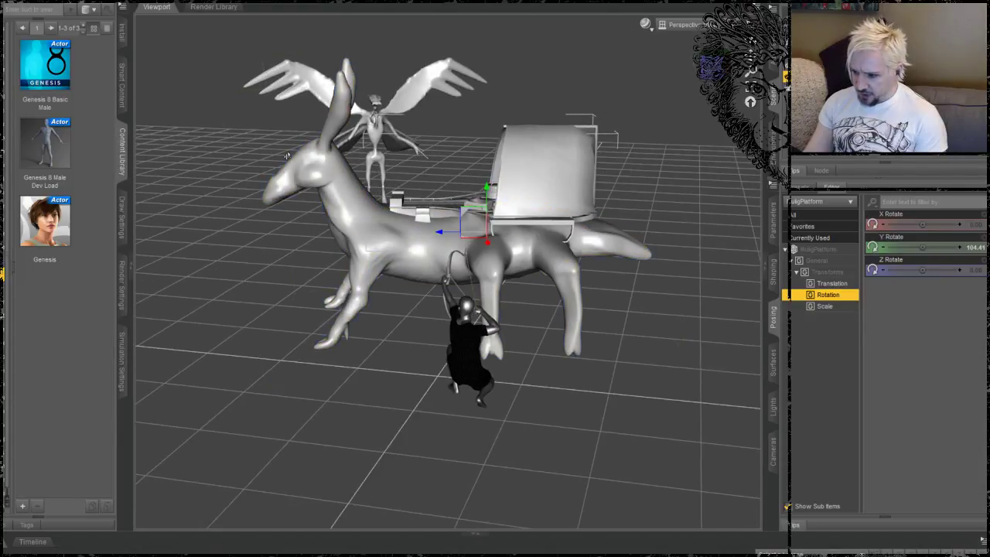
{"action": "left_click_drag", "start_coordinate": [224, 251], "coordinate": [245, 226], "text": "ctrl+alt"}
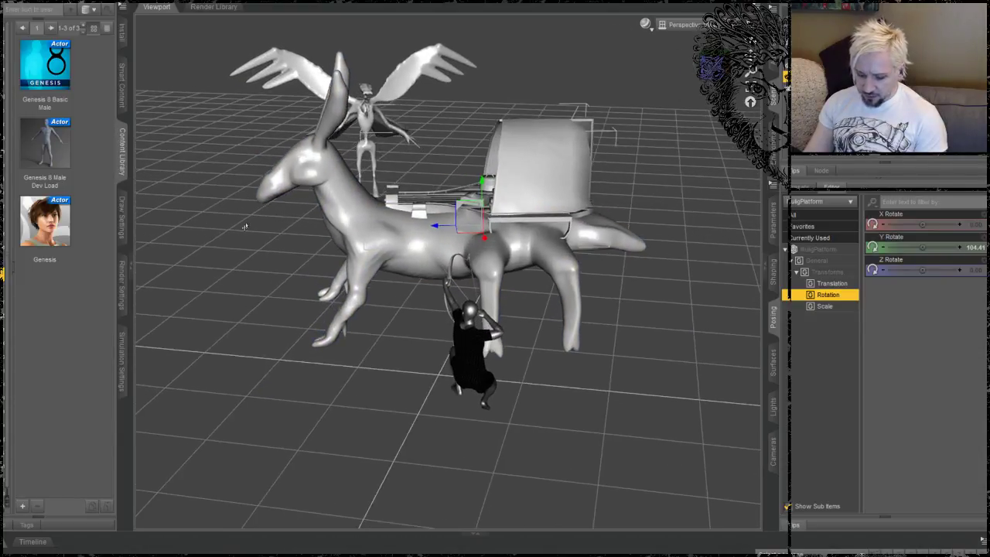
{"action": "key", "text": "F3"}
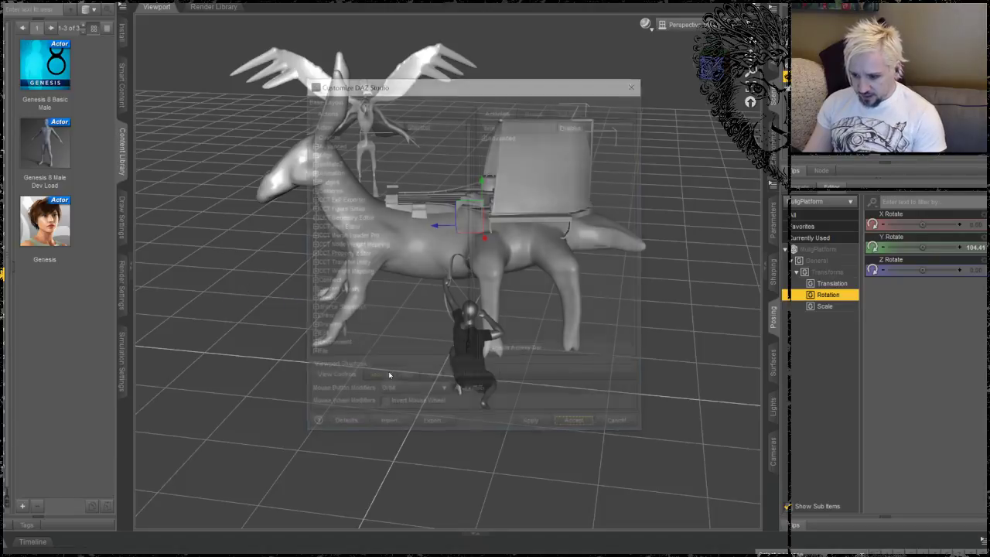
{"action": "left_click", "coordinate": [314, 182]}
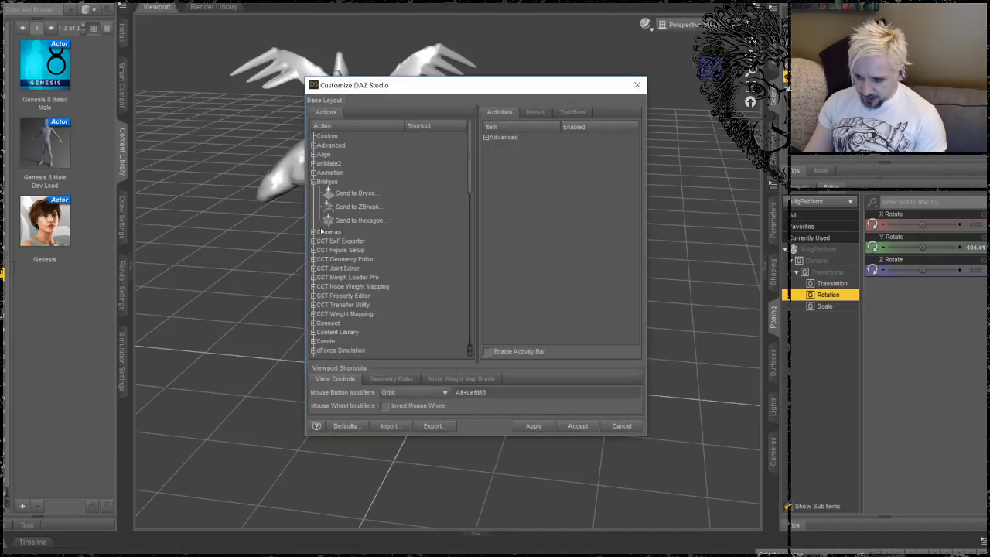
{"action": "left_click", "coordinate": [318, 249]}
{"action": "left_click", "coordinate": [318, 277]}
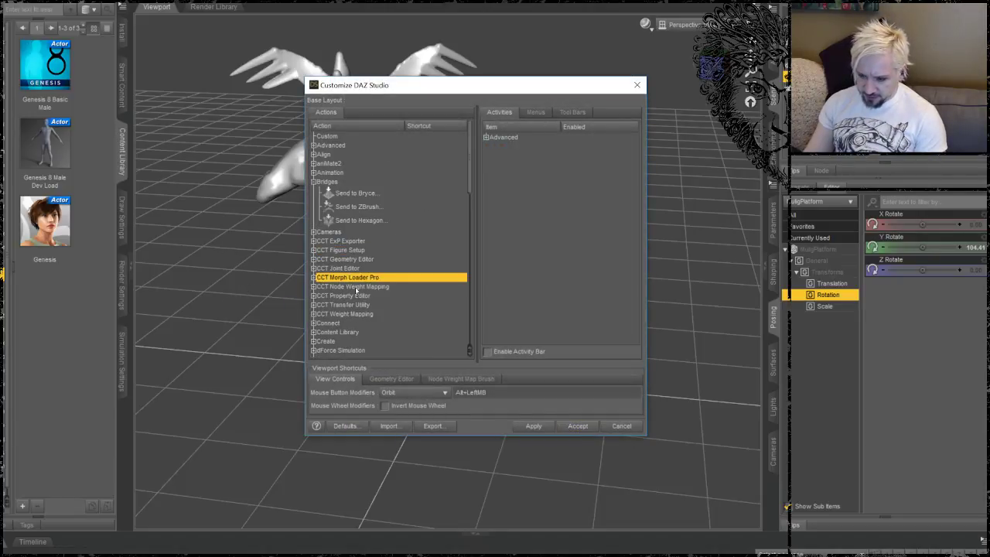
{"action": "left_click", "coordinate": [428, 395]}
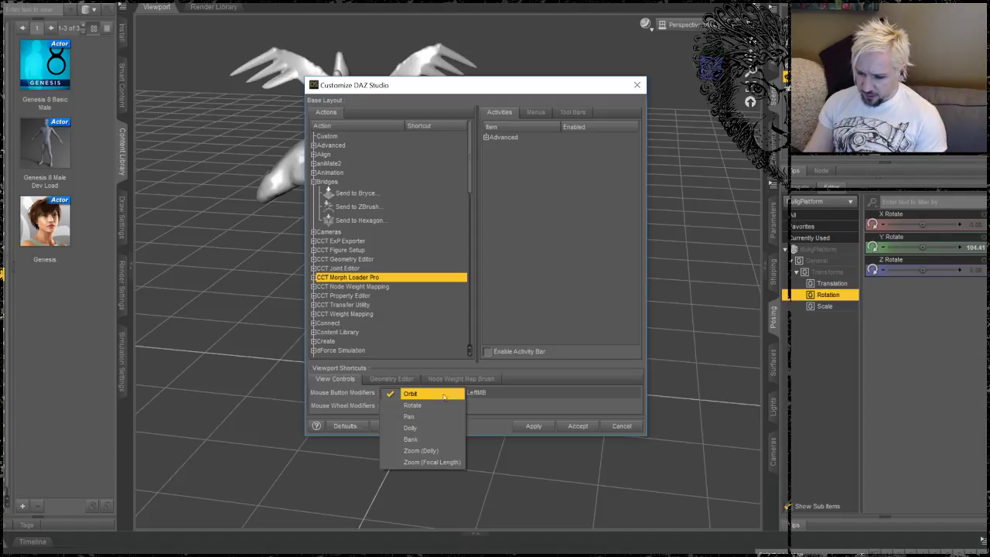
{"action": "left_click", "coordinate": [485, 396]}
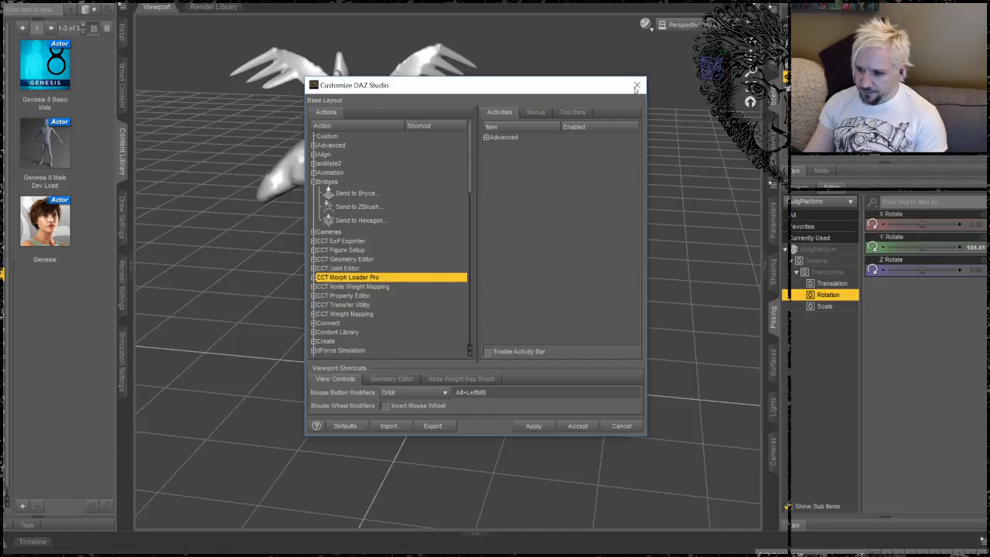
{"action": "left_click", "coordinate": [637, 85]}
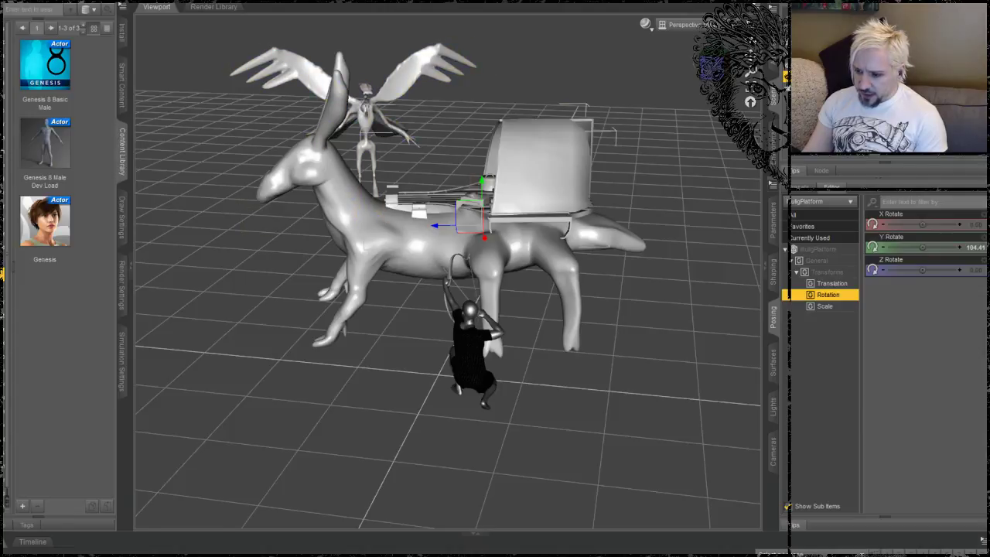
Step: Delete the old platform and the old creature model from the scene
{"action": "middle_click_drag", "start_coordinate": [440, 155], "coordinate": [440, 193]}
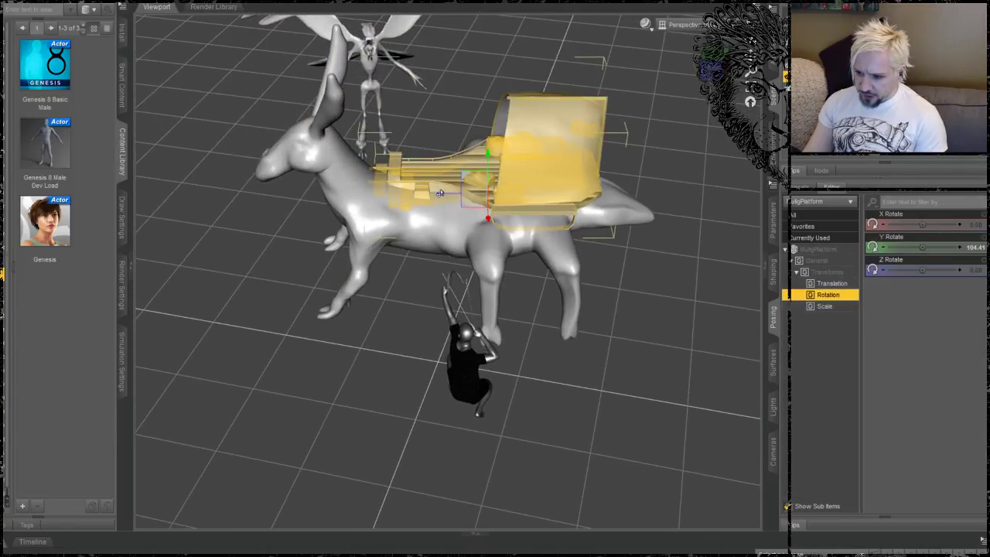
{"action": "key", "text": "Delete"}
{"action": "left_click", "coordinate": [411, 221]}
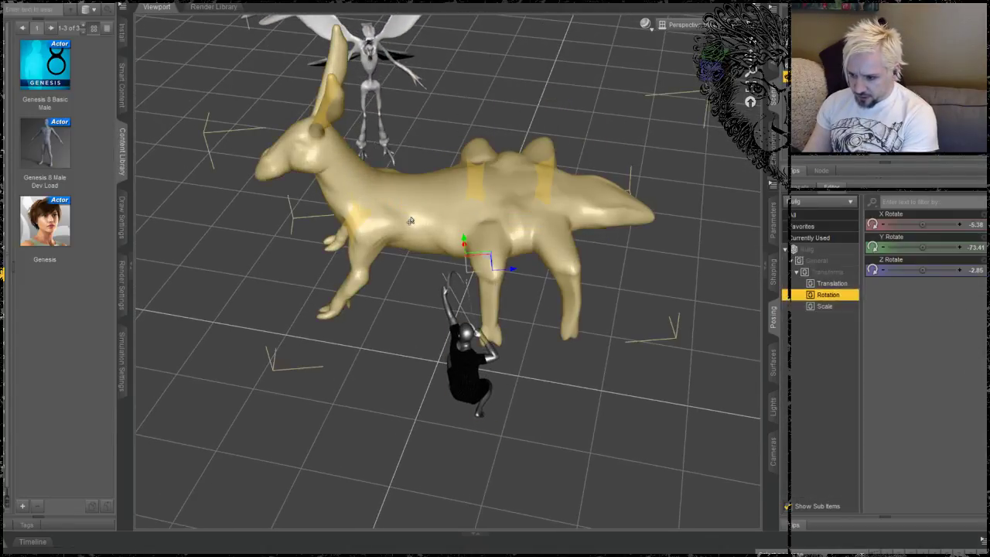
{"action": "key", "text": "Delete"}
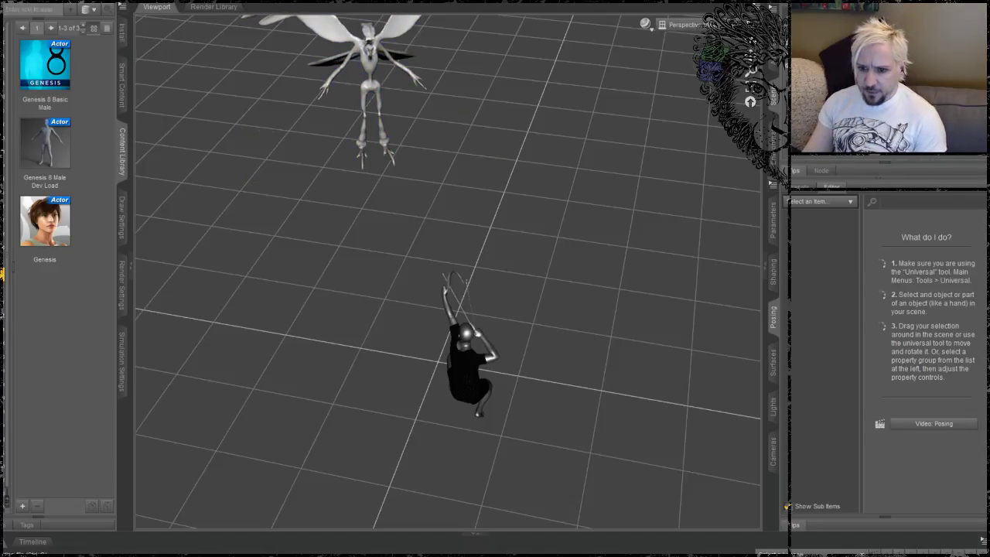
Step: Import the MuligWithPlatform OBJ file with the Custom preset at 1000% scale and Read Surfaces enabled
{"action": "key", "text": "alt+f"}
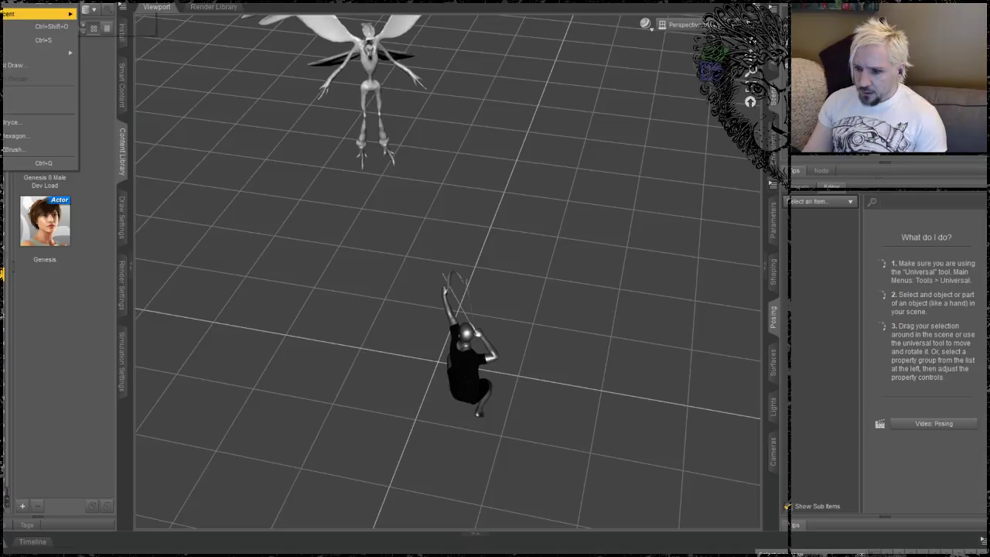
{"action": "key", "text": "Down"}
{"action": "key", "text": "Down"}
{"action": "key", "text": "Down"}
{"action": "key", "text": "Down"}
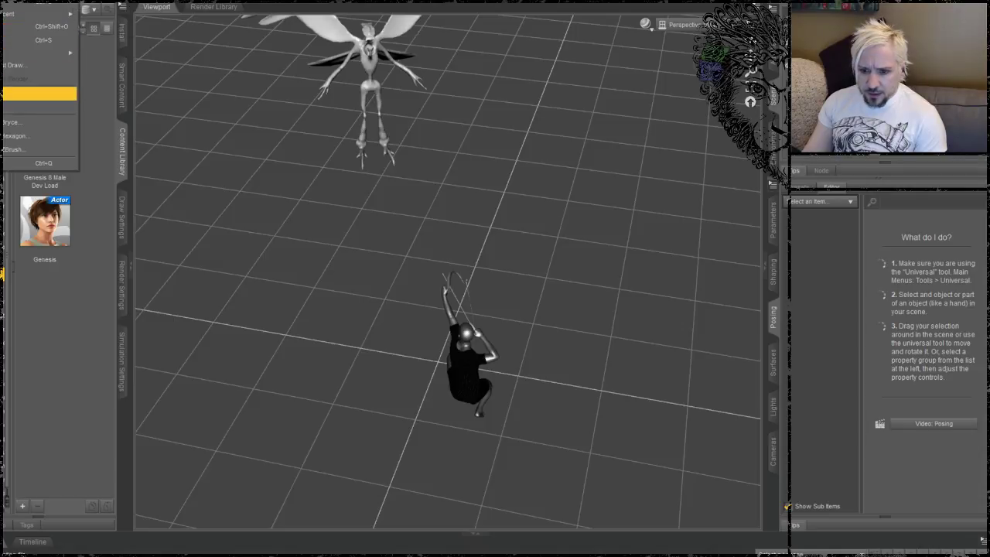
{"action": "key", "text": "Return"}
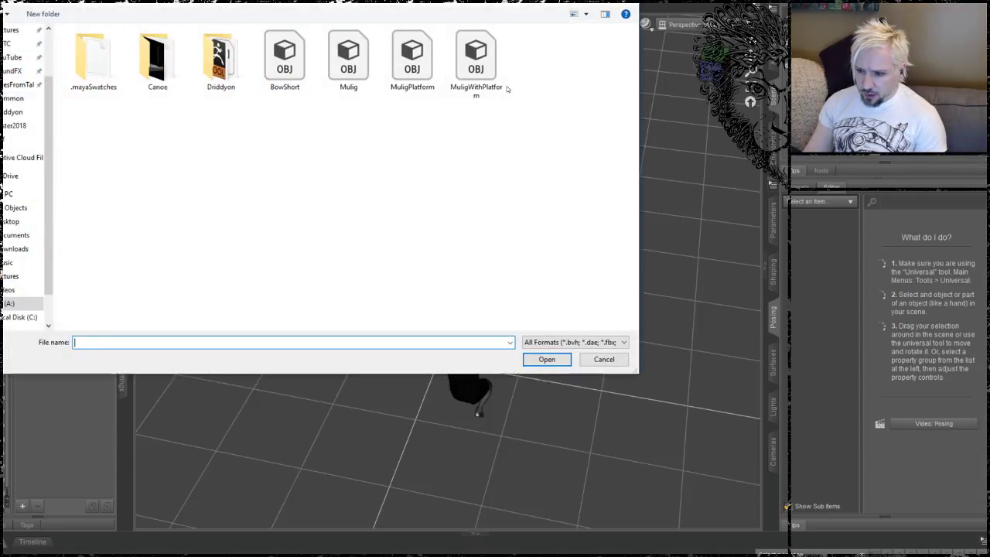
{"action": "double_click", "coordinate": [482, 70]}
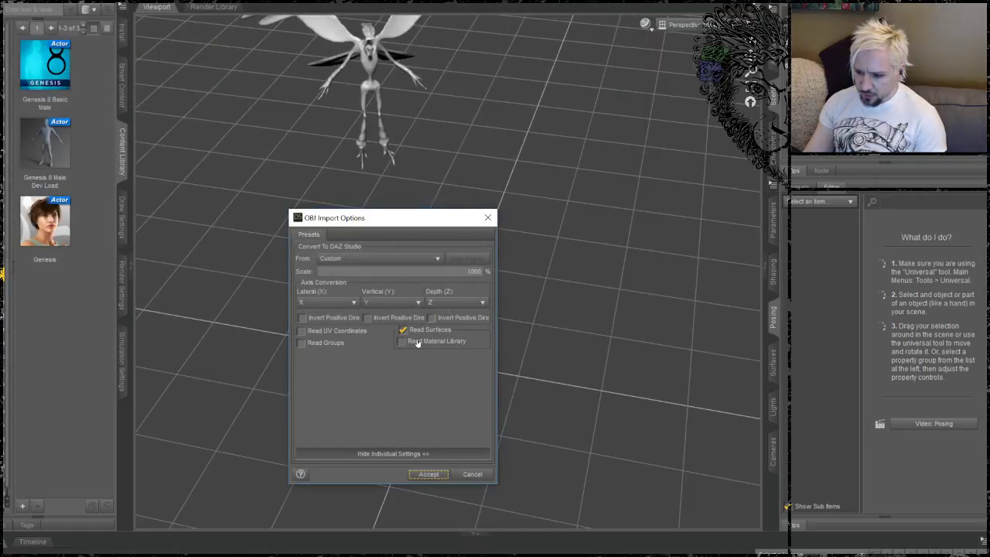
{"action": "left_click", "coordinate": [429, 473]}
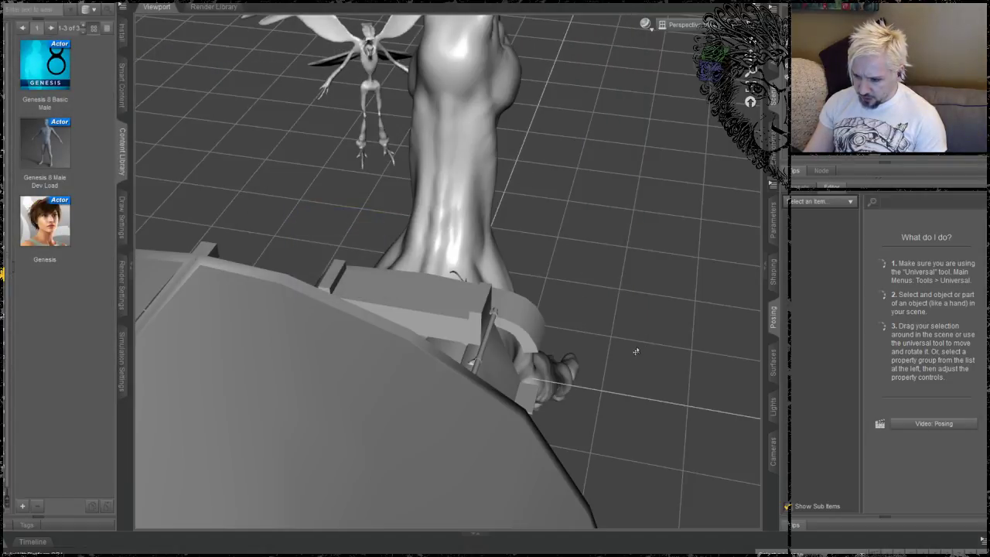
Step: Select the imported creature with its platform and examine it from several angles
{"action": "middle_click_drag", "start_coordinate": [647, 347], "coordinate": [727, 421]}
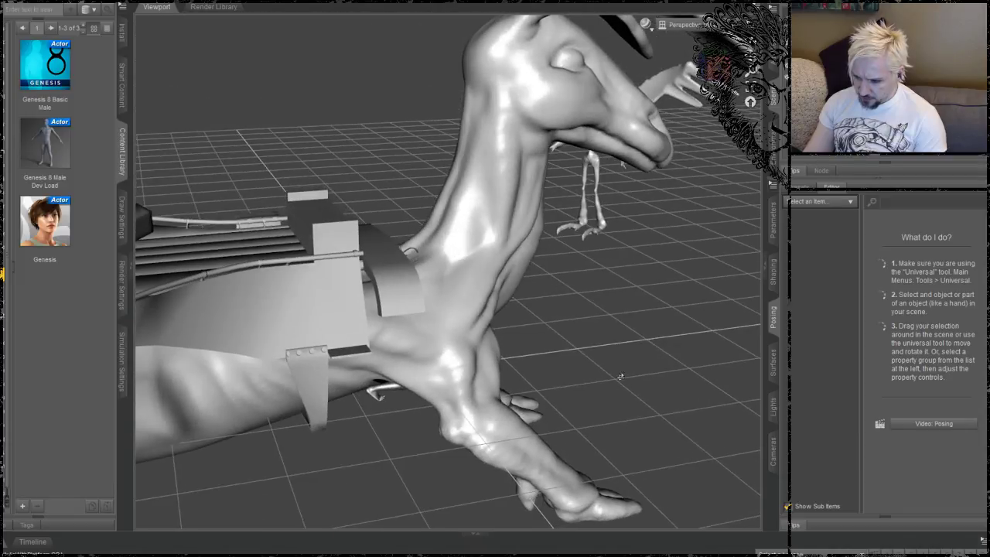
{"action": "middle_click_drag", "start_coordinate": [620, 376], "coordinate": [619, 402]}
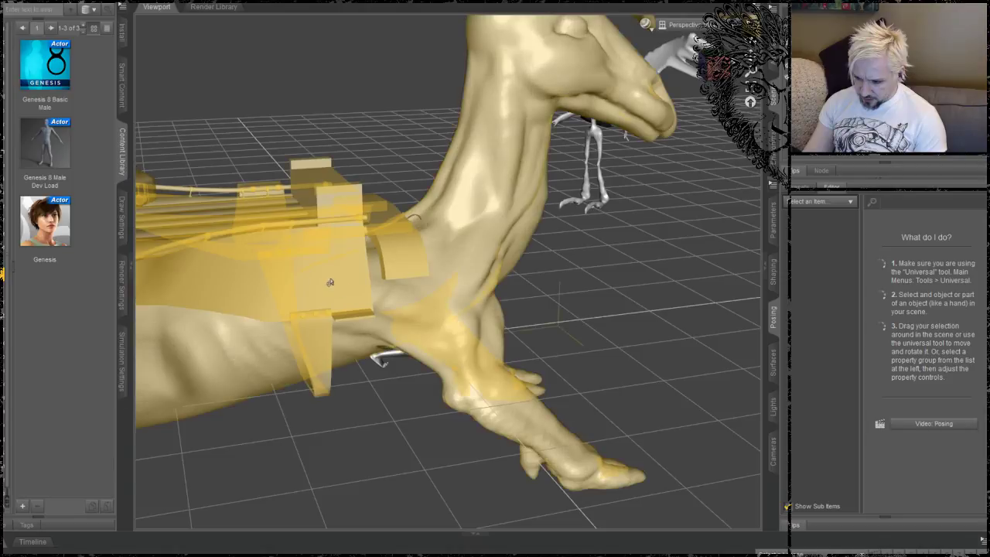
{"action": "left_click", "coordinate": [329, 283]}
{"action": "middle_click_drag", "start_coordinate": [565, 390], "coordinate": [280, 422]}
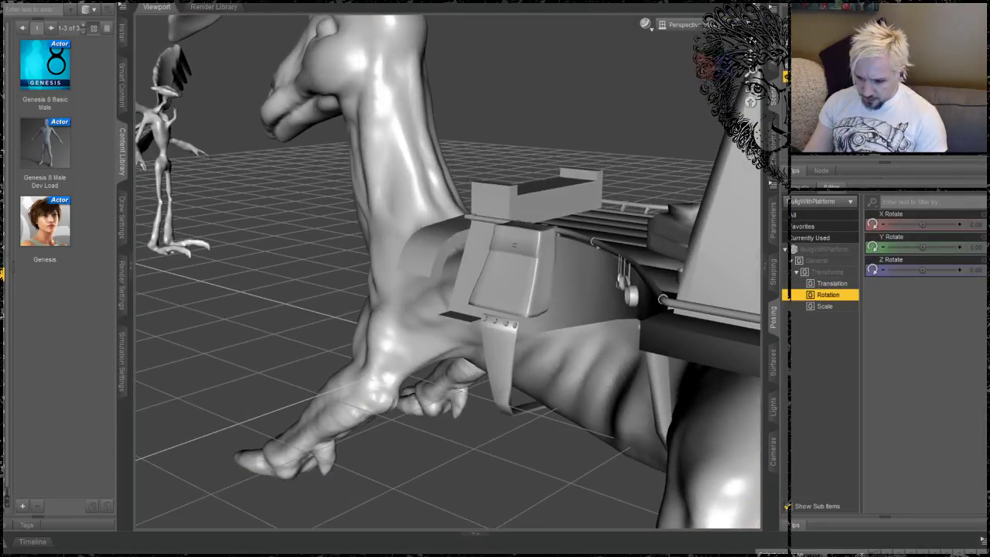
{"action": "middle_click_drag", "start_coordinate": [314, 341], "coordinate": [336, 233]}
{"action": "scroll", "coordinate": [314, 328], "scroll_direction": "up", "scroll_amount": 1}
{"action": "left_click_drag", "start_coordinate": [750, 101], "coordinate": [747, 139]}
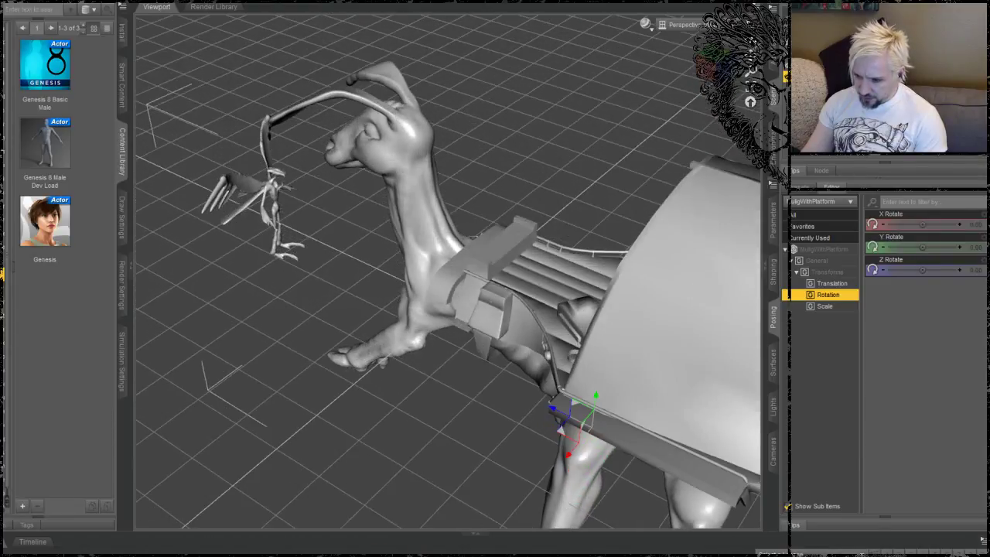
Step: Rotate the creature with its platform about 106 degrees around the Y axis
{"action": "middle_click_drag", "start_coordinate": [334, 207], "coordinate": [305, 230]}
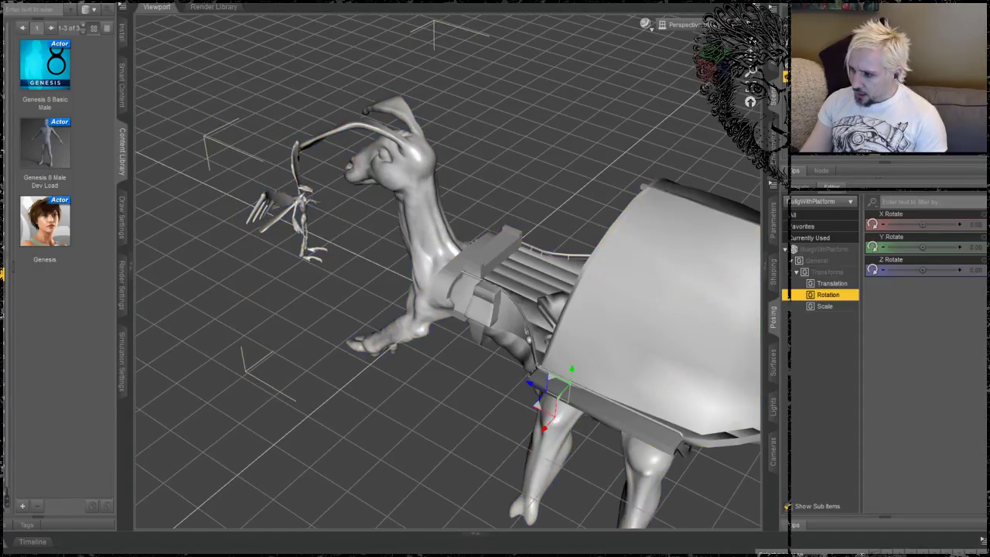
{"action": "left_click", "coordinate": [547, 2]}
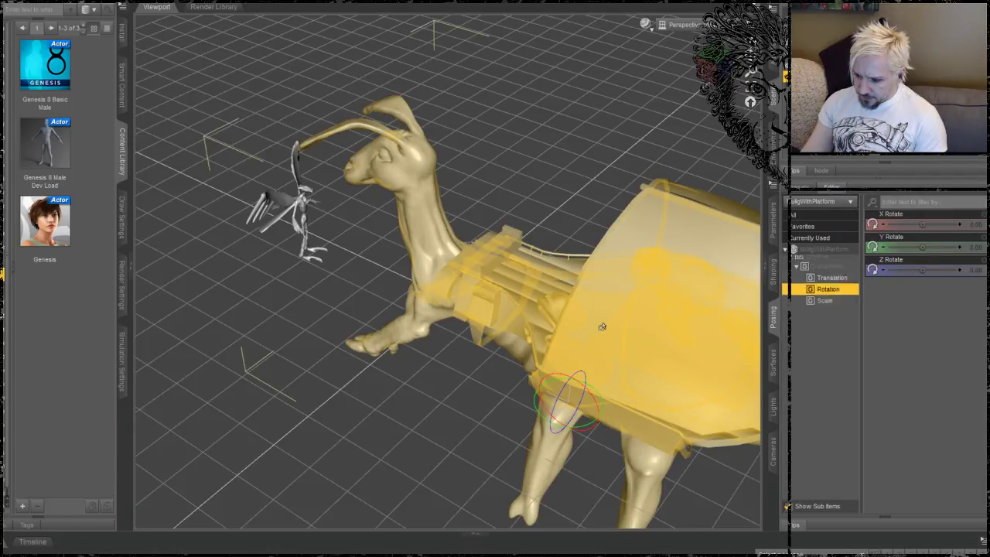
{"action": "left_click_drag", "start_coordinate": [585, 426], "coordinate": [565, 414]}
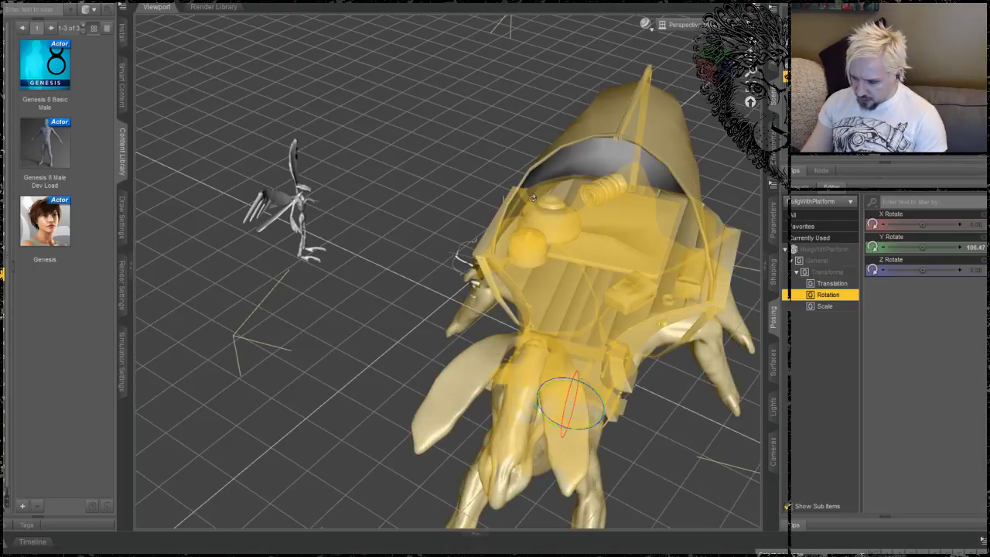
Step: Move the creature with its platform across the ground to bring it next to the crouching archer
{"action": "key", "text": "alt+shift+t"}
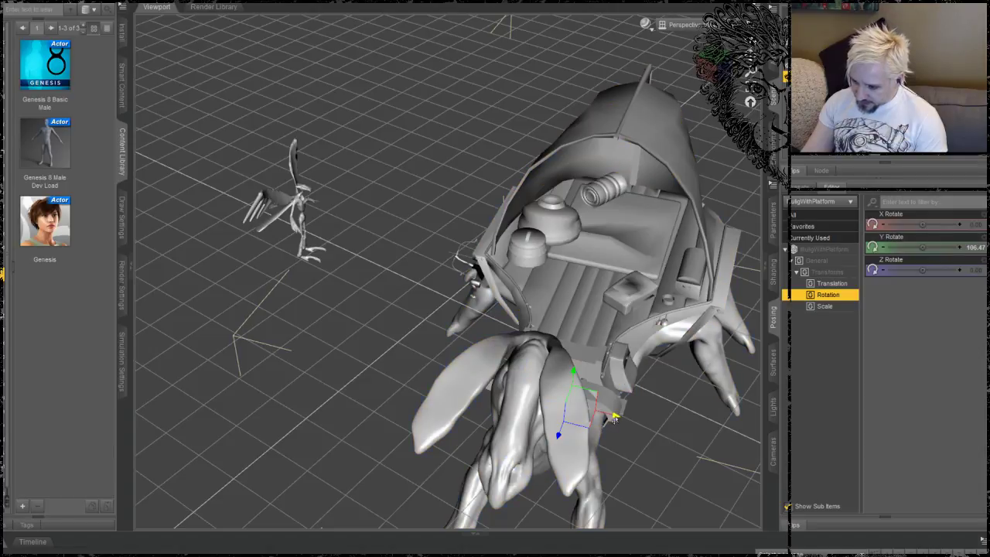
{"action": "left_click_drag", "start_coordinate": [614, 419], "coordinate": [464, 372]}
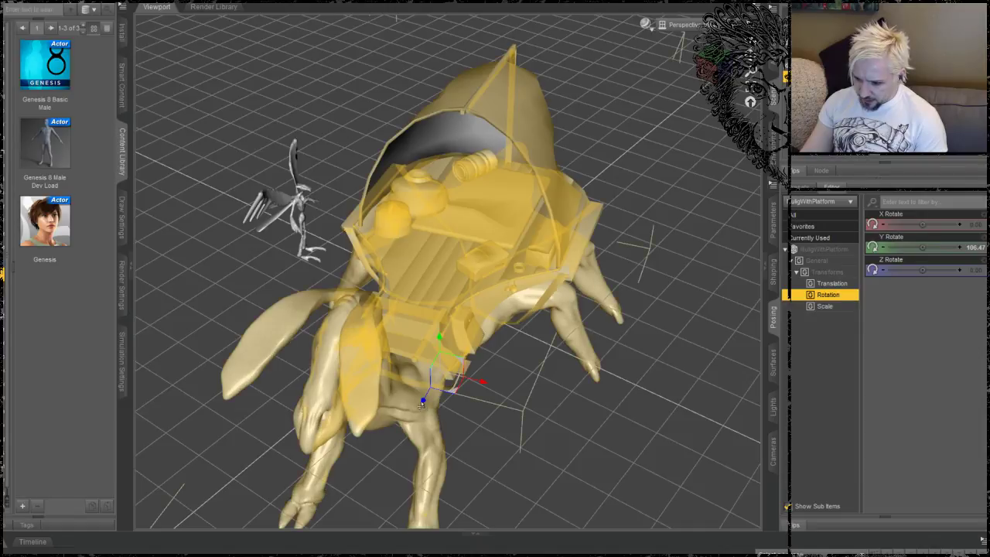
{"action": "left_click_drag", "start_coordinate": [422, 400], "coordinate": [530, 246]}
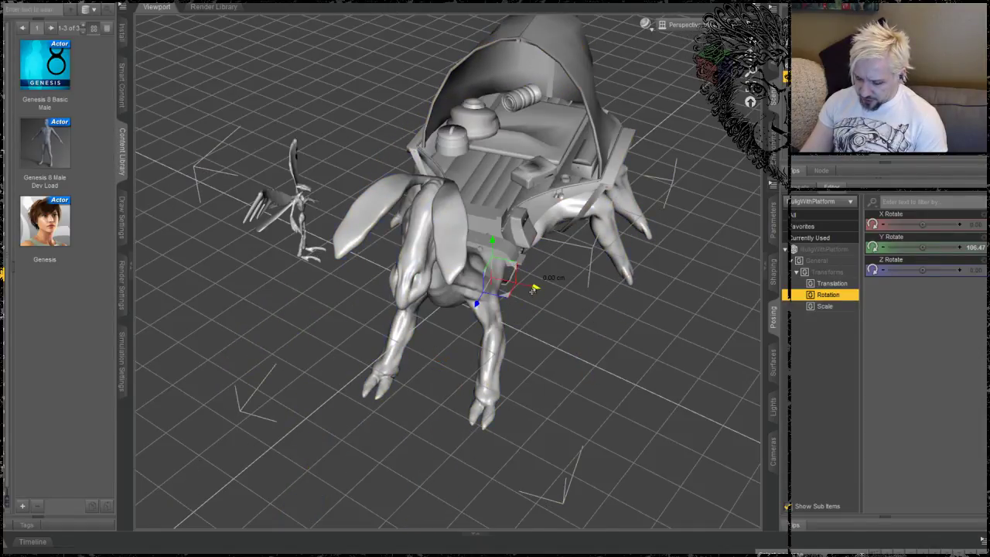
{"action": "left_click_drag", "start_coordinate": [534, 290], "coordinate": [525, 220]}
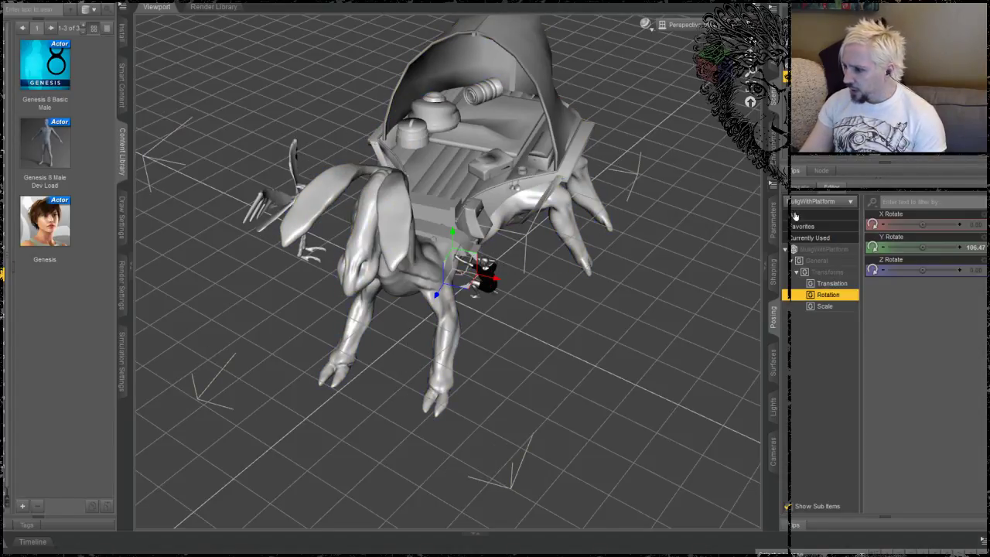
Step: Scale the creature with its platform to 50.8% and raise it vertically to ground level
{"action": "left_click", "coordinate": [814, 307]}
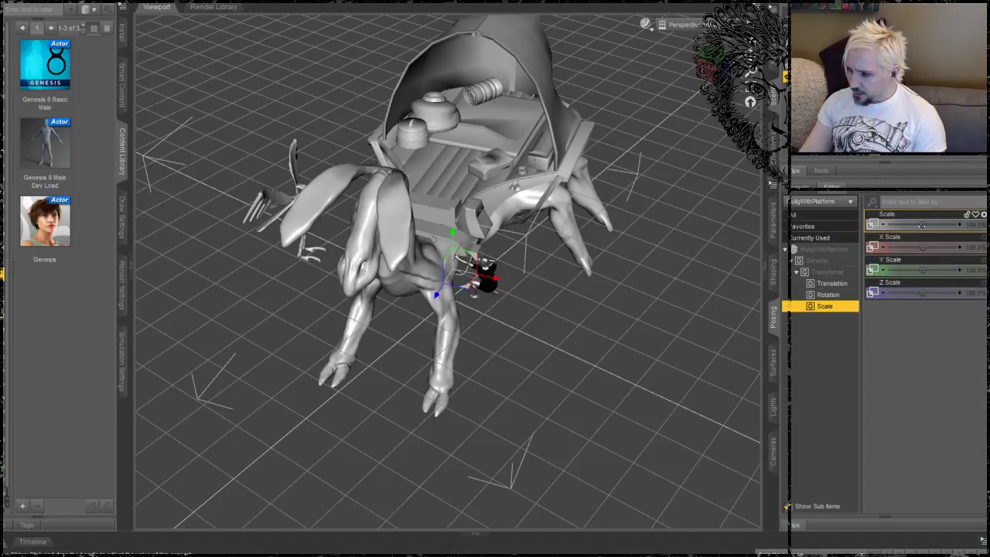
{"action": "left_click_drag", "start_coordinate": [922, 224], "coordinate": [891, 225]}
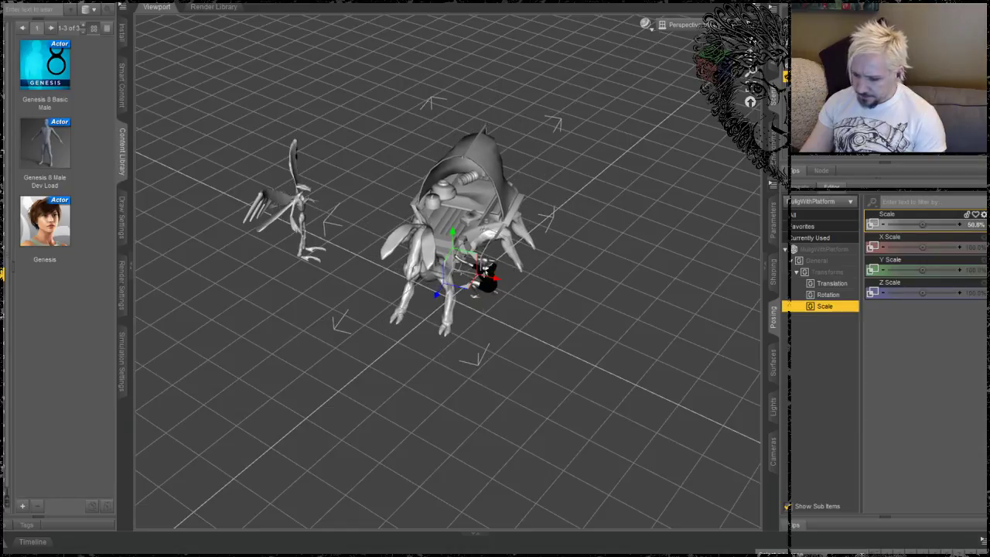
{"action": "left_click_drag", "start_coordinate": [601, 265], "coordinate": [503, 220], "text": "ctrl+alt"}
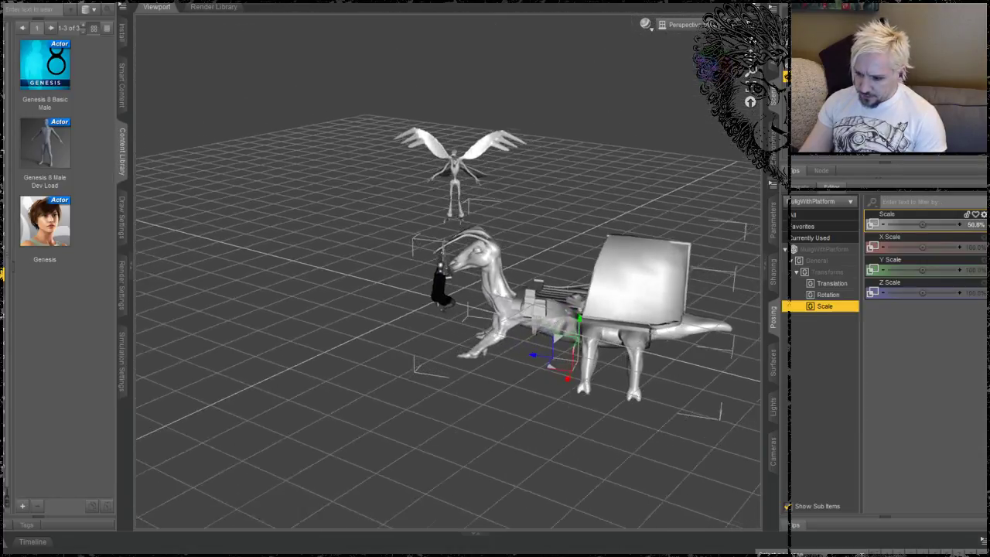
{"action": "left_click_drag", "start_coordinate": [750, 58], "coordinate": [753, 33]}
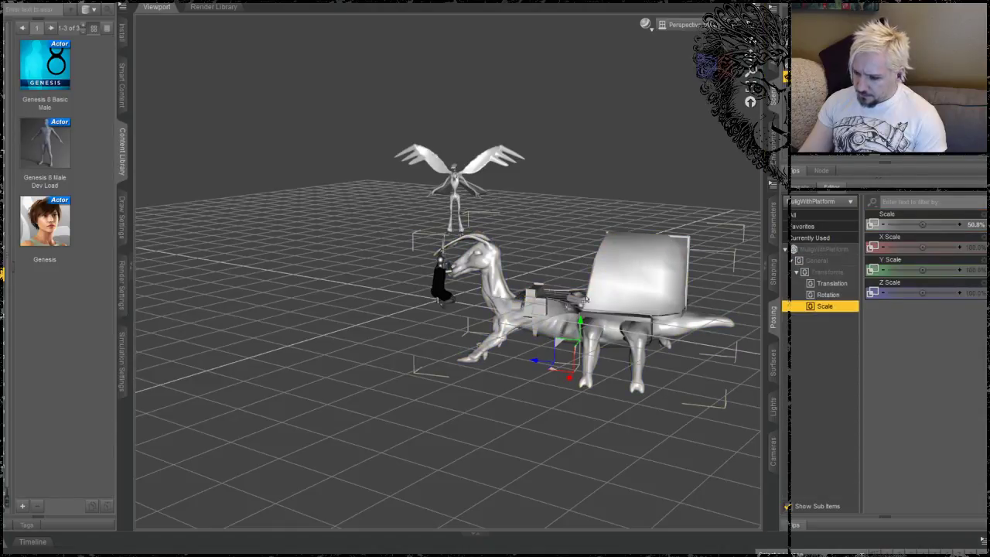
{"action": "left_click_drag", "start_coordinate": [580, 322], "coordinate": [582, 268]}
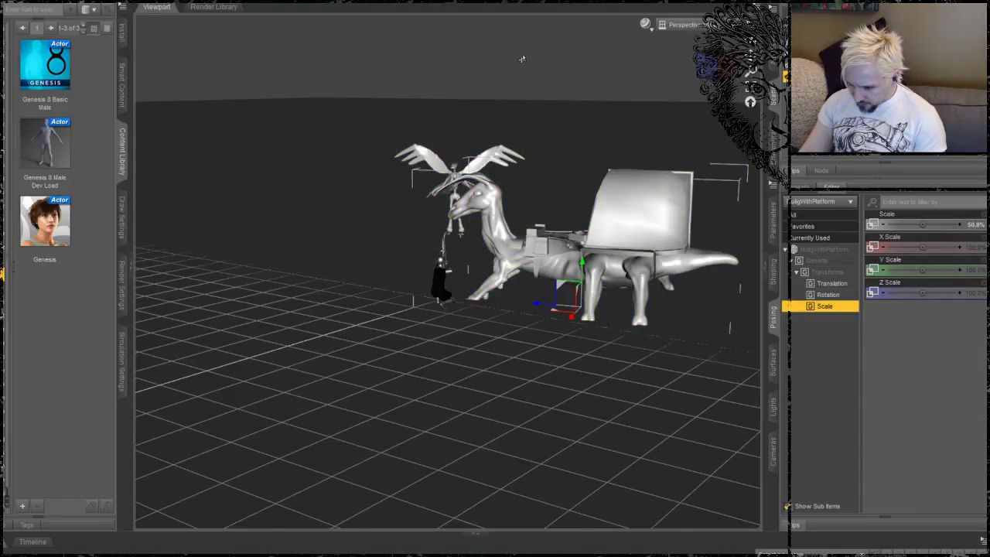
{"action": "middle_click_drag", "start_coordinate": [523, 59], "coordinate": [524, 61]}
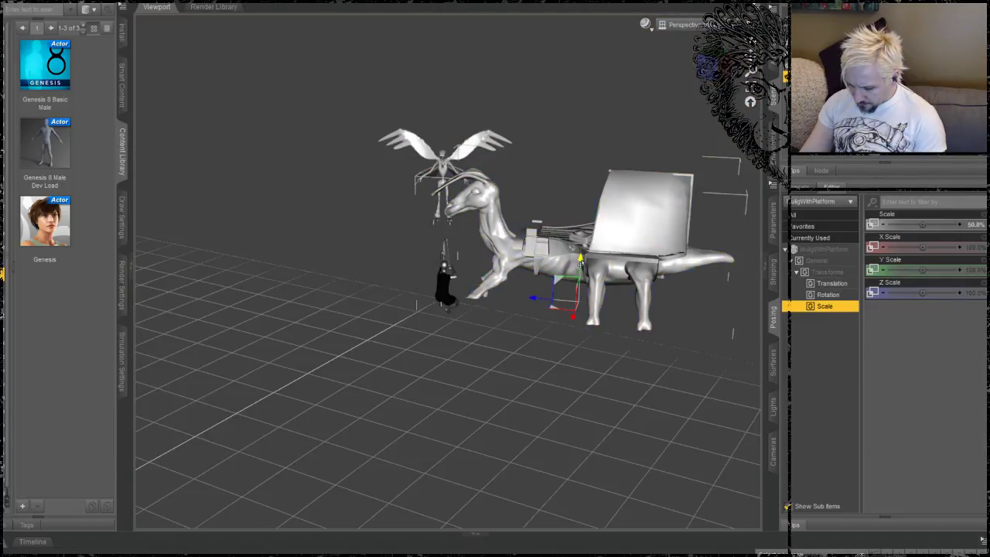
{"action": "left_click_drag", "start_coordinate": [581, 263], "coordinate": [572, 256]}
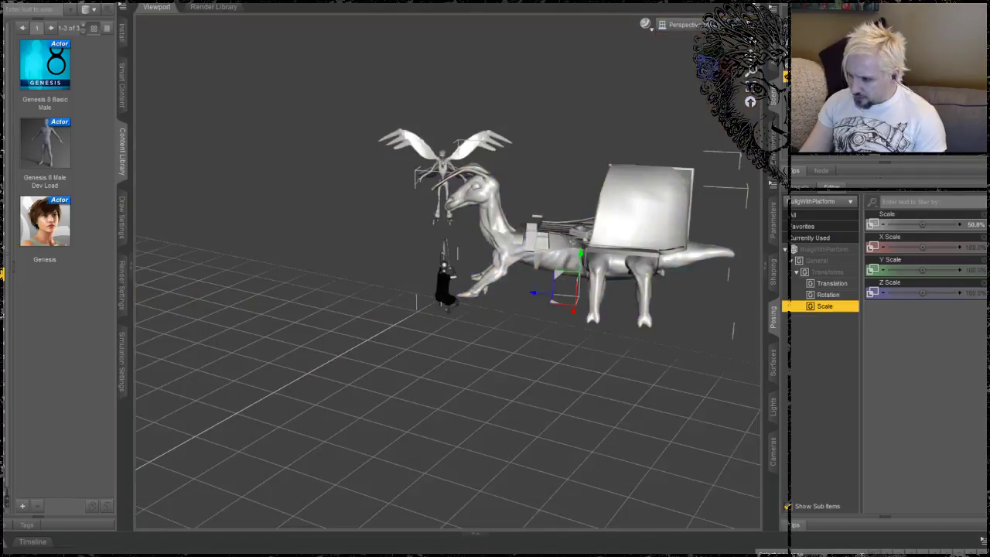
Step: Add the winged figure to the selection and slide the creature forward so its flank is behind the crouching archer
{"action": "left_click", "coordinate": [820, 53], "text": "shift"}
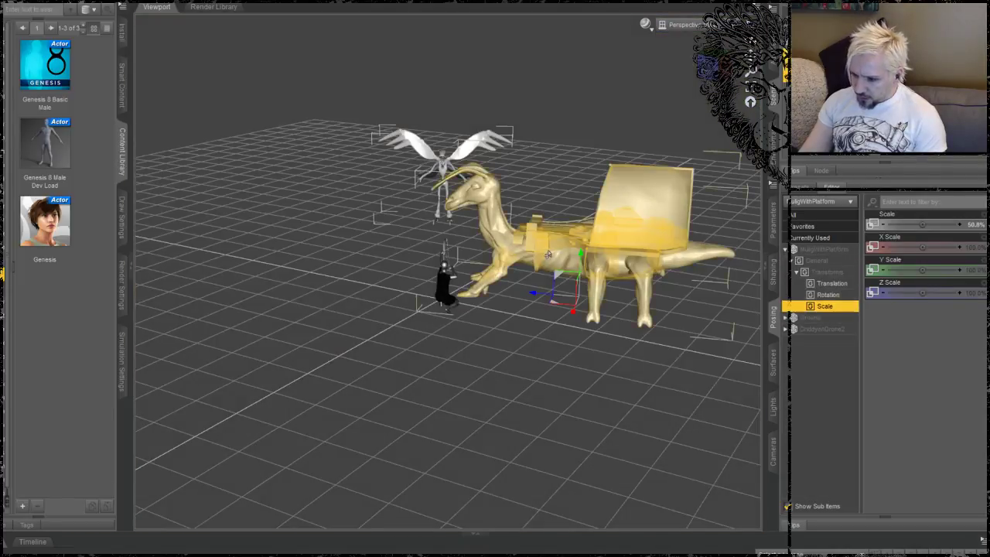
{"action": "left_click_drag", "start_coordinate": [534, 295], "coordinate": [442, 296]}
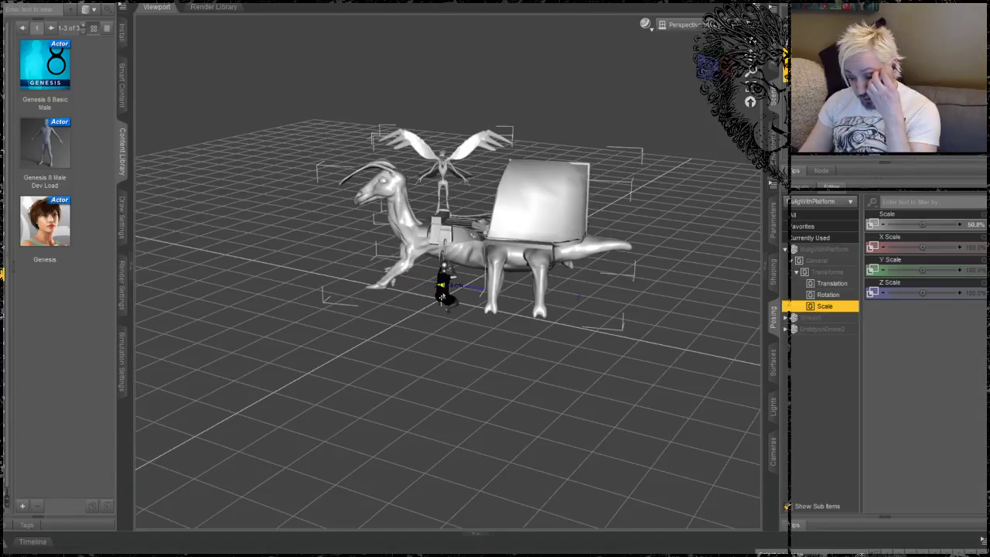
{"action": "left_click_drag", "start_coordinate": [443, 296], "coordinate": [450, 292]}
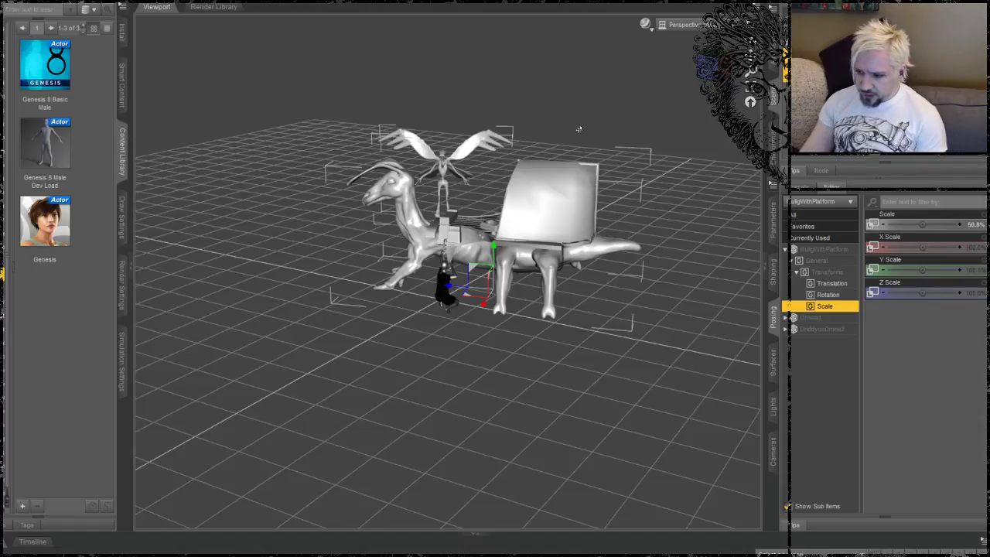
Step: Examine the size and placement of the creature and its platform beside the crouching archer from several angles
{"action": "left_click_drag", "start_coordinate": [750, 43], "coordinate": [716, 60]}
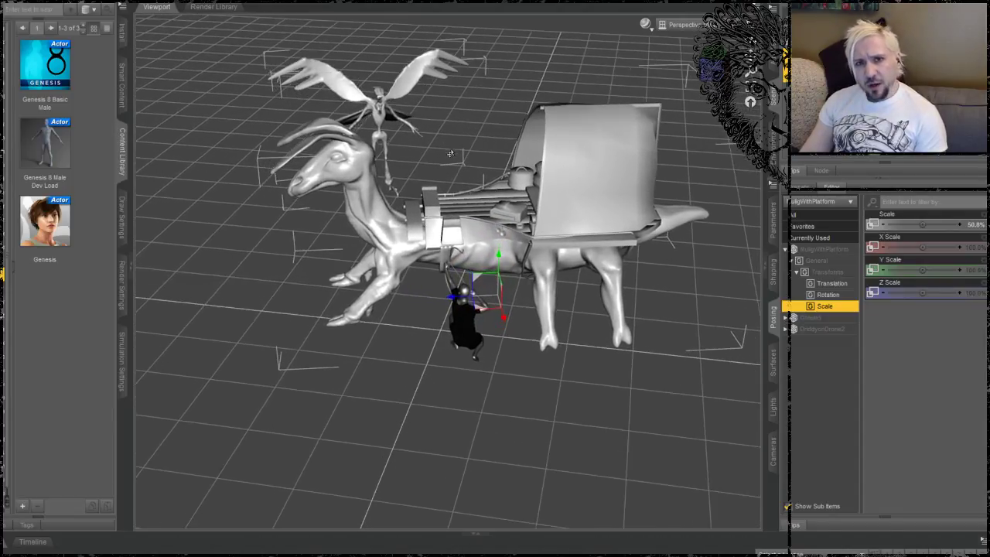
{"action": "scroll", "coordinate": [451, 154], "scroll_direction": "up", "scroll_amount": 5}
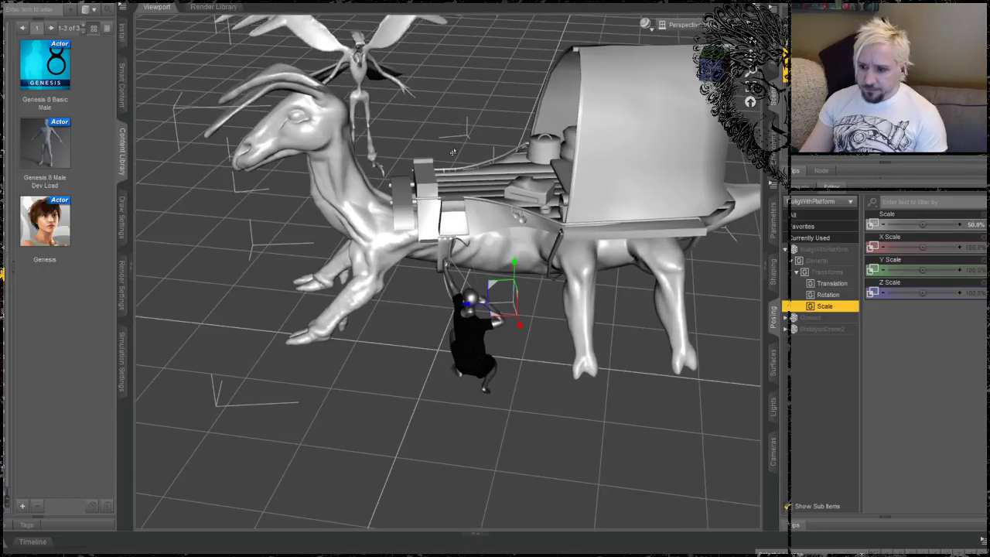
{"action": "scroll", "coordinate": [454, 150], "scroll_direction": "up", "scroll_amount": 2}
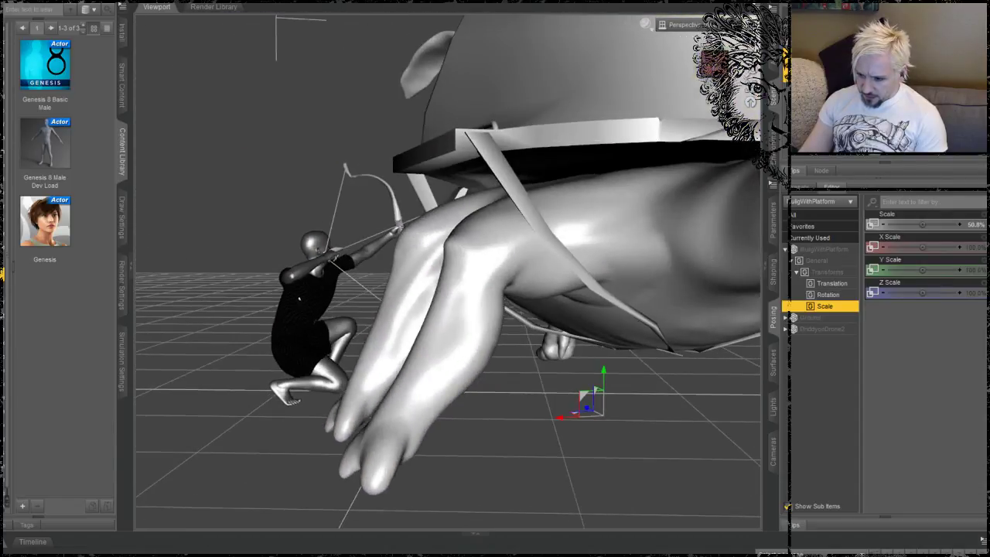
{"action": "left_click_drag", "start_coordinate": [751, 44], "coordinate": [820, 47]}
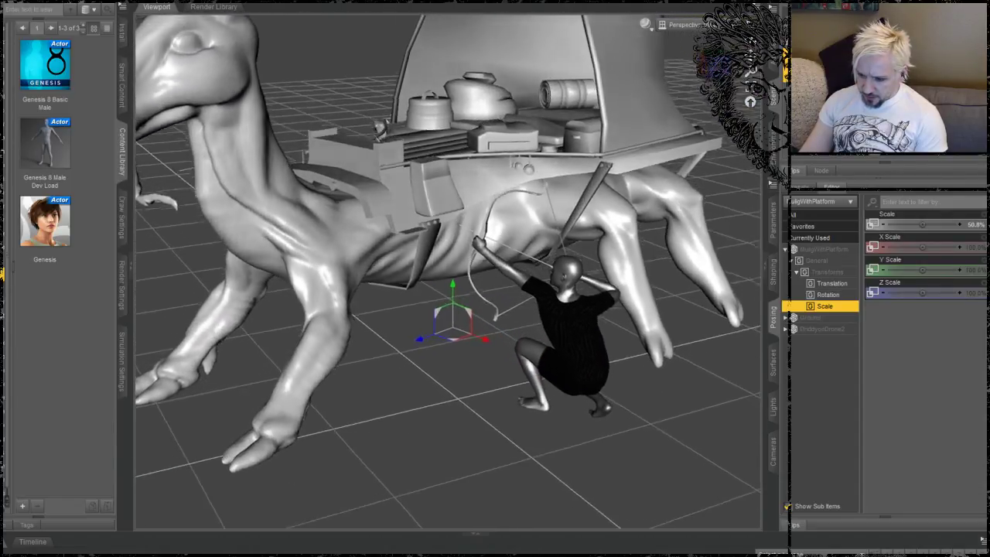
{"action": "left_click_drag", "start_coordinate": [747, 46], "coordinate": [702, 22]}
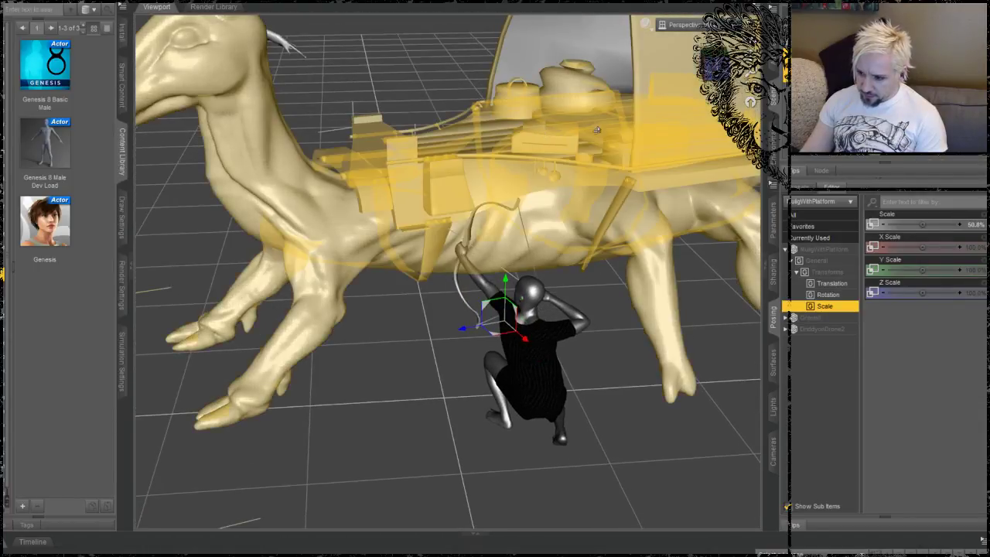
{"action": "left_click_drag", "start_coordinate": [370, 61], "coordinate": [514, 112], "text": "ctrl+alt"}
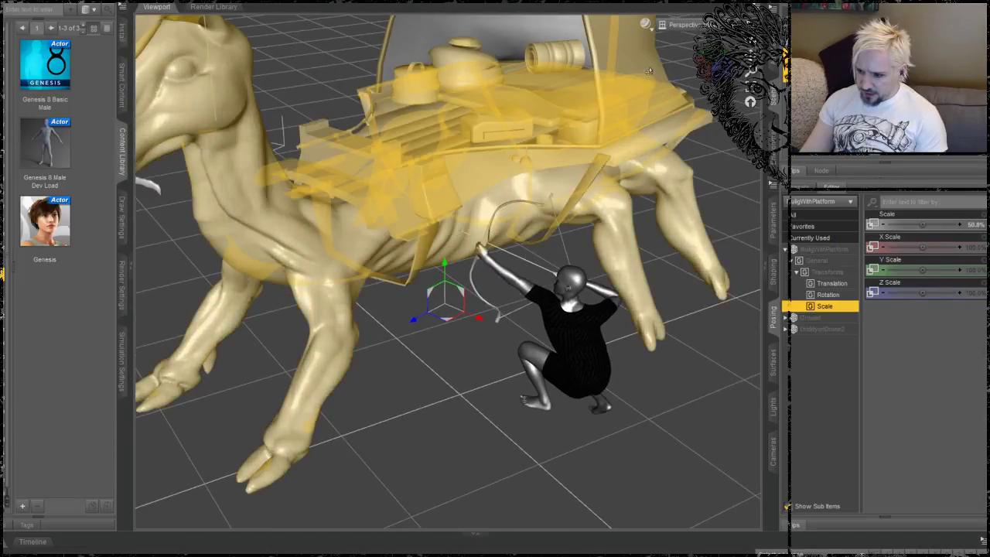
{"action": "mouse_move", "coordinate": [449, 255]}
{"action": "left_mouse_down", "text": "ctrl+alt"}
{"action": "mouse_move", "coordinate": [433, 209]}
{"action": "mouse_move", "coordinate": [456, 185]}
{"action": "mouse_move", "coordinate": [464, 263]}
{"action": "left_mouse_up", "text": "ctrl+alt"}
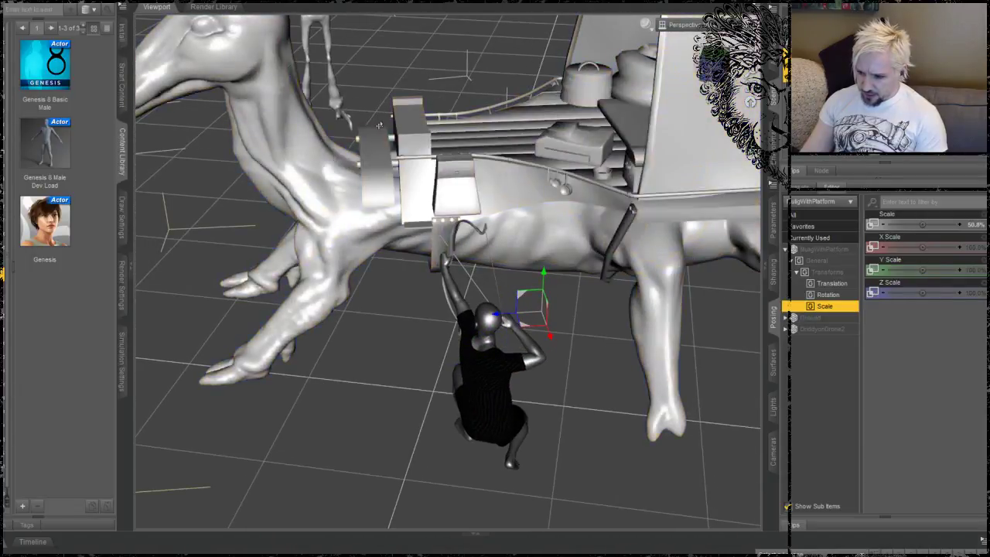
{"action": "left_click_drag", "start_coordinate": [495, 360], "coordinate": [519, 352], "text": "ctrl+alt"}
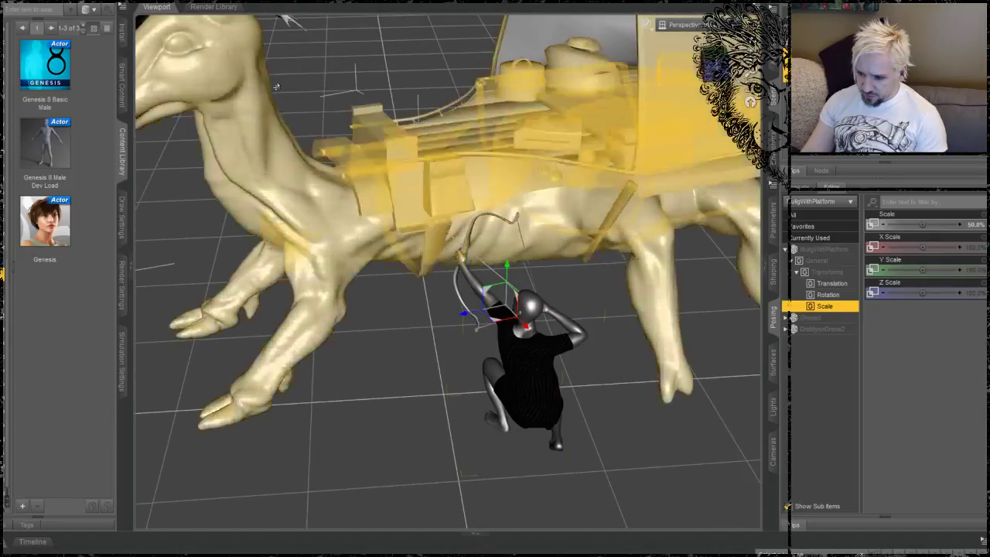
{"action": "left_click_drag", "start_coordinate": [393, 320], "coordinate": [332, 337], "text": "ctrl+alt"}
{"action": "left_click_drag", "start_coordinate": [468, 175], "coordinate": [461, 148], "text": "ctrl+alt"}
{"action": "left_click_drag", "start_coordinate": [423, 77], "coordinate": [408, 97], "text": "ctrl+alt"}
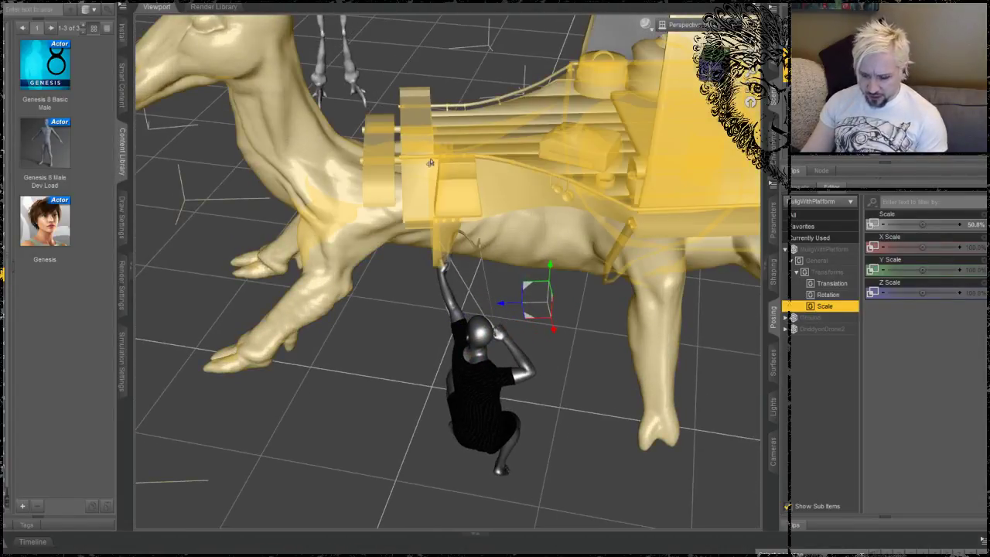
Step: Clear the selection and add a Genesis 8 Male Dev Load figure to the scene beside the archer
{"action": "left_click", "coordinate": [221, 266]}
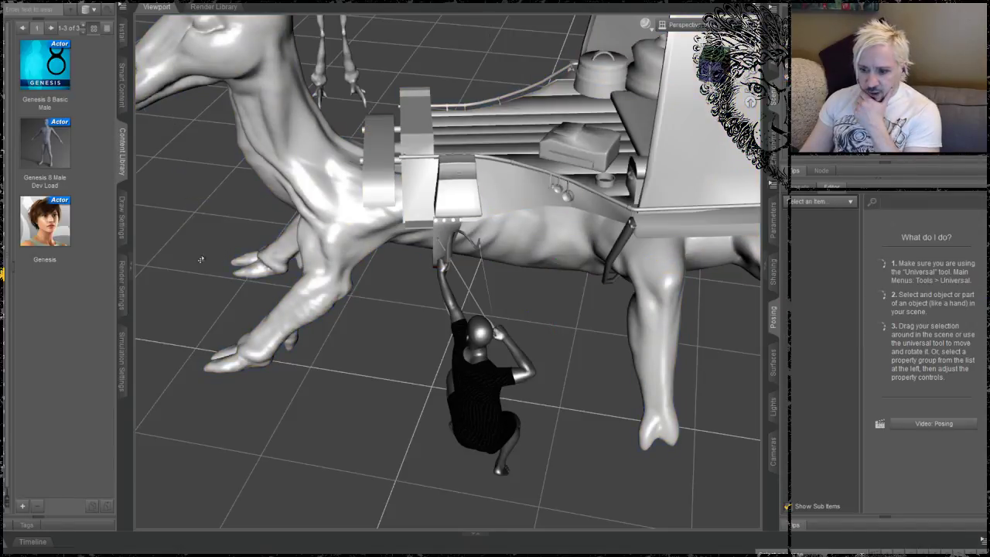
{"action": "left_click", "coordinate": [38, 152]}
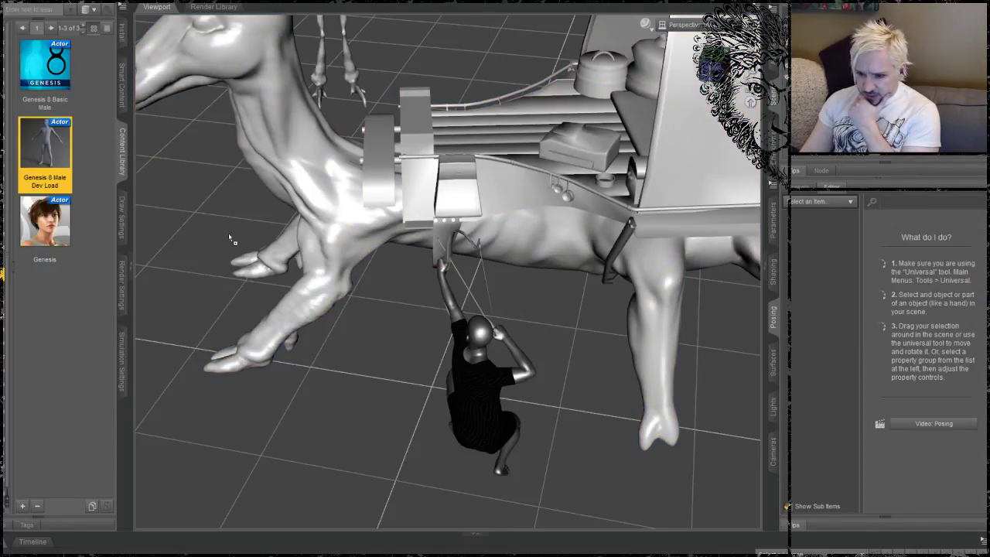
{"action": "left_click_drag", "start_coordinate": [361, 347], "coordinate": [363, 348]}
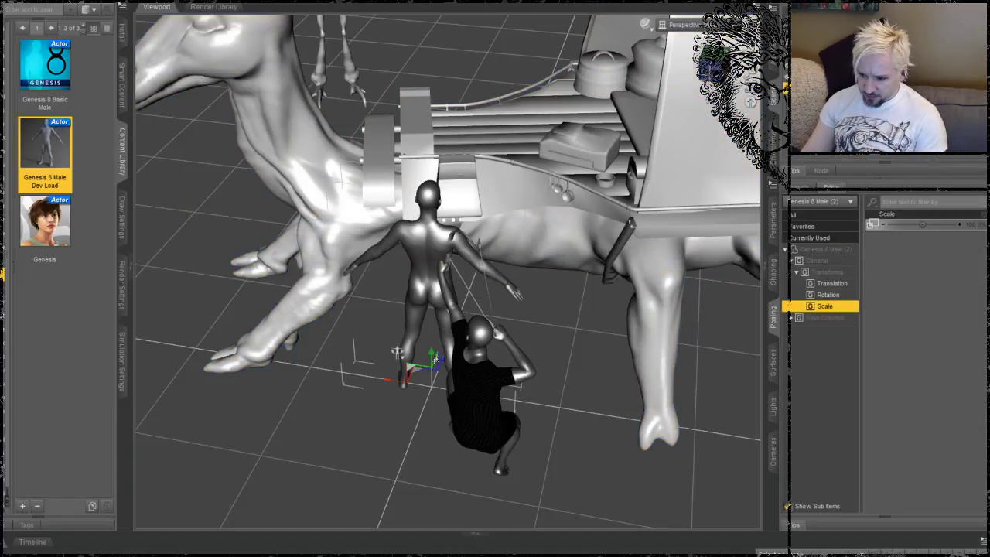
{"action": "left_click", "coordinate": [395, 352]}
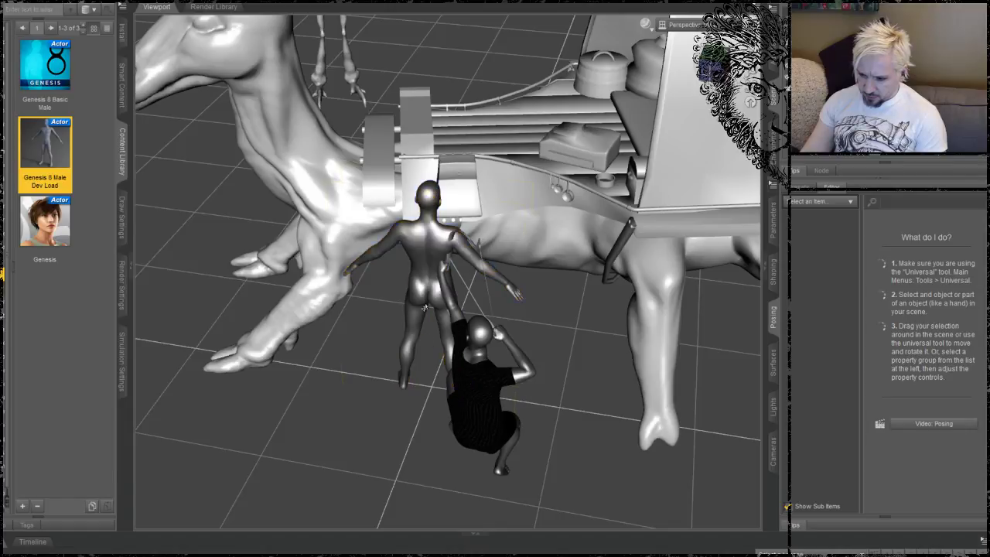
Step: Select the new Genesis 8 Male figure and move it up and across to the creature's front shoulder
{"action": "middle_click_drag", "start_coordinate": [336, 379], "coordinate": [420, 304]}
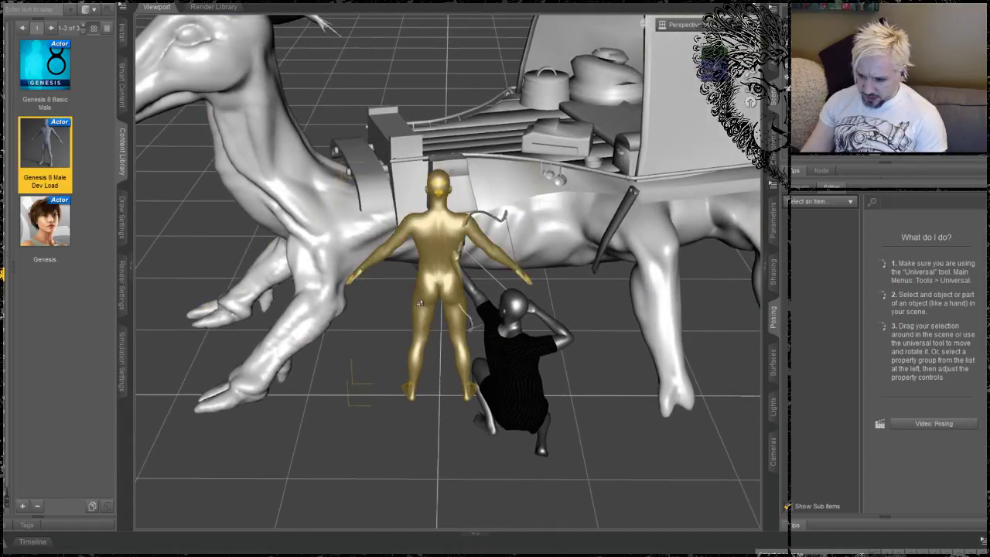
{"action": "left_click", "coordinate": [451, 344]}
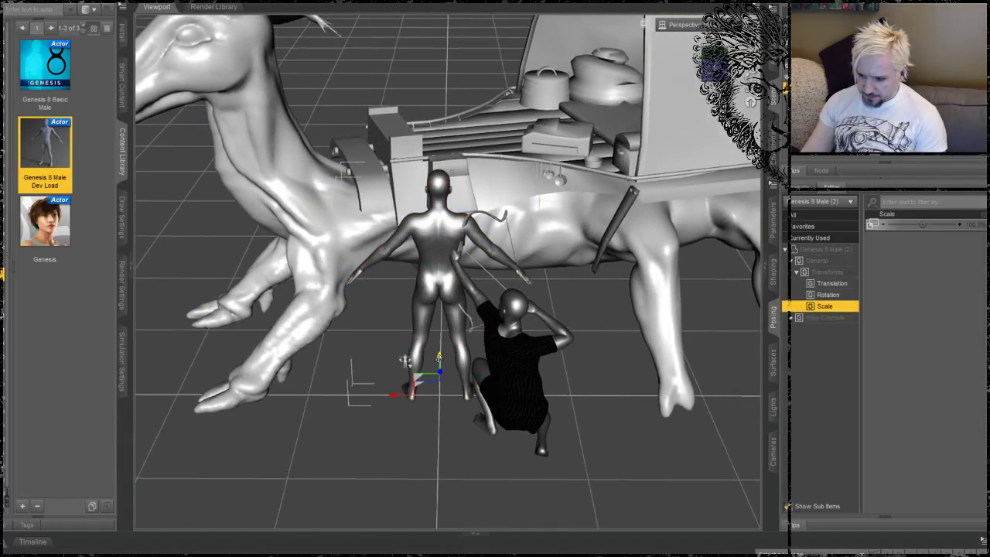
{"action": "mouse_move", "coordinate": [404, 359]}
{"action": "left_mouse_down"}
{"action": "mouse_move", "coordinate": [402, 236]}
{"action": "mouse_move", "coordinate": [400, 256]}
{"action": "mouse_move", "coordinate": [301, 237]}
{"action": "left_mouse_up"}
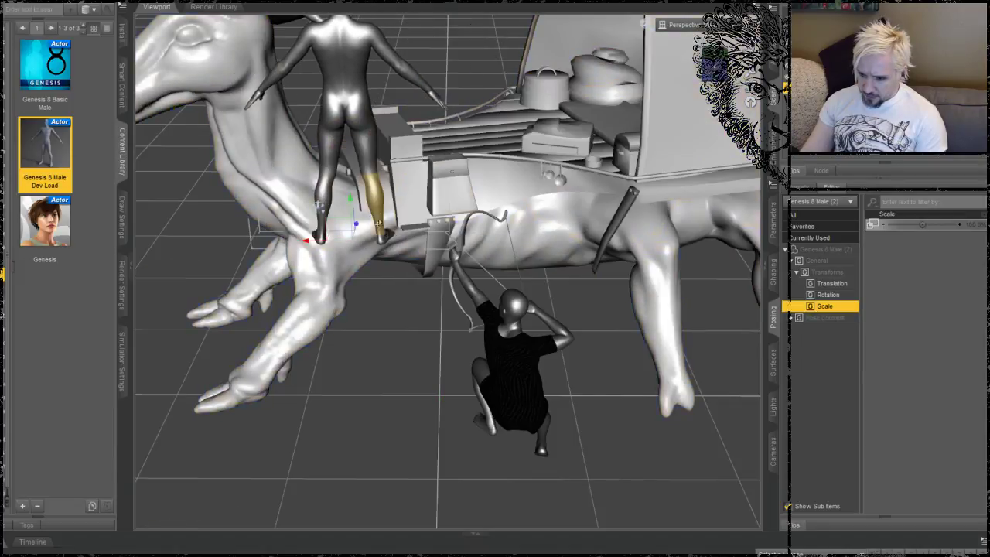
{"action": "middle_click_drag", "start_coordinate": [433, 233], "coordinate": [314, 195]}
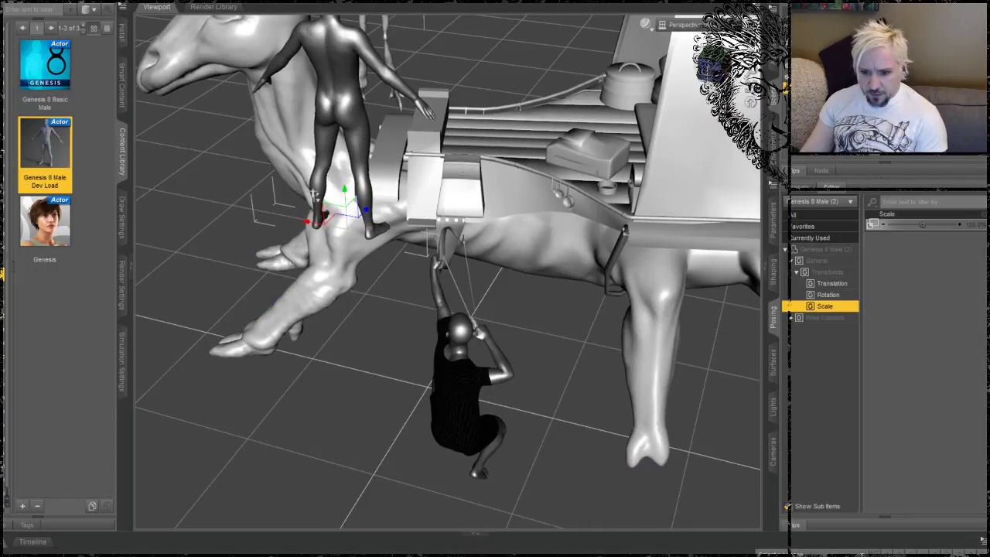
{"action": "left_click_drag", "start_coordinate": [2, 232], "coordinate": [5, 232]}
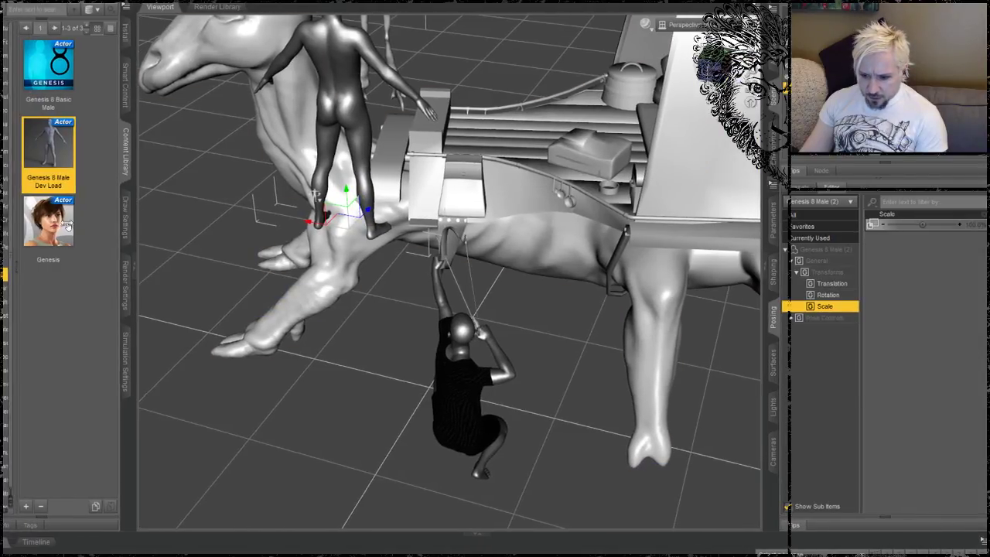
Step: Browse the library's full-body wardrobe and load Sci-Fi Warrior Clothing and Hair onto the new Genesis 8 Male figure
{"action": "left_click_drag", "start_coordinate": [134, 218], "coordinate": [211, 222]}
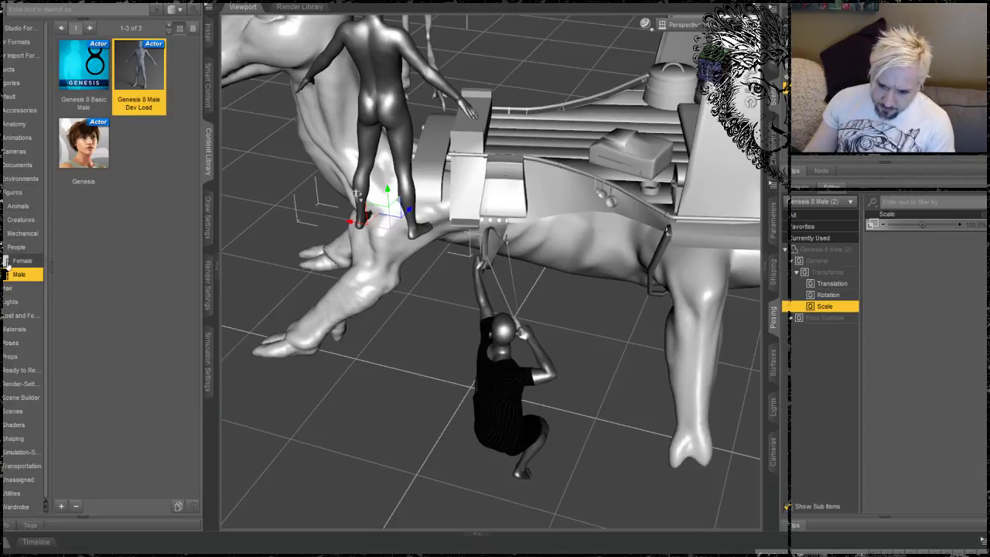
{"action": "left_click", "coordinate": [5, 274]}
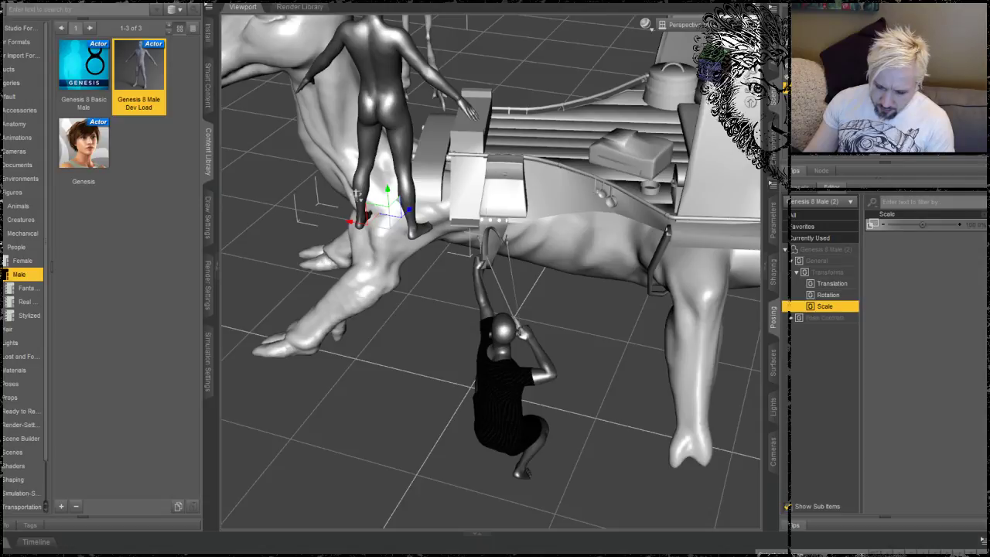
{"action": "left_click", "coordinate": [4, 273]}
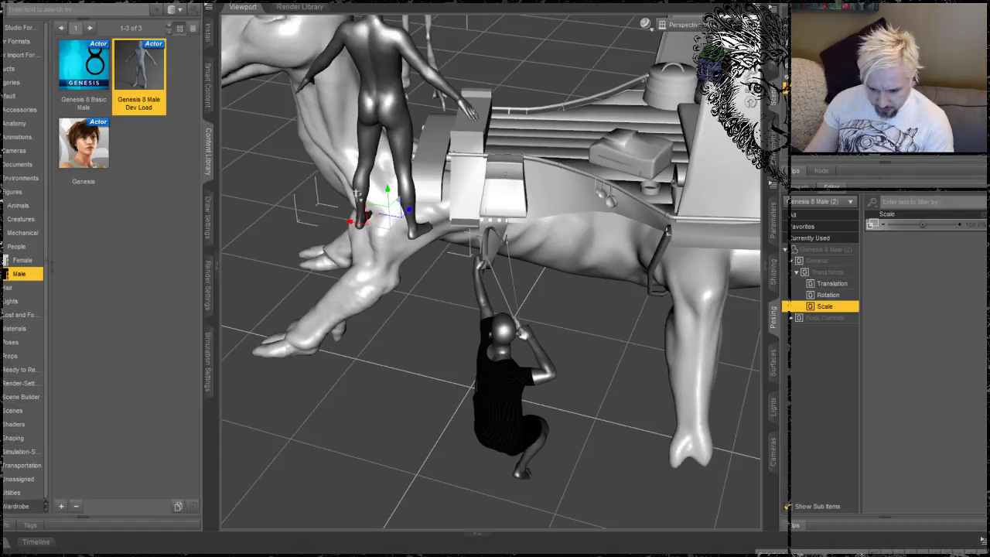
{"action": "left_click", "coordinate": [4, 506]}
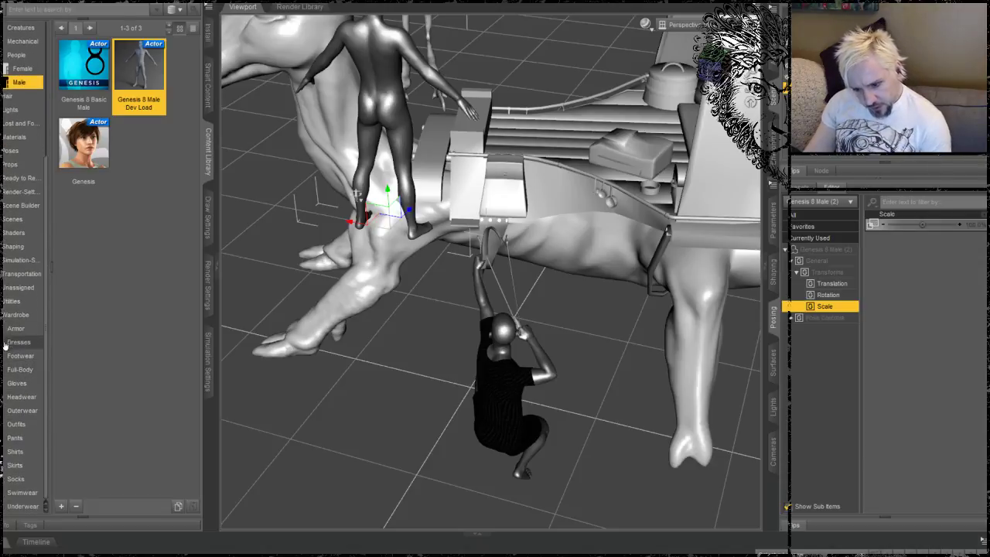
{"action": "left_click", "coordinate": [20, 369]}
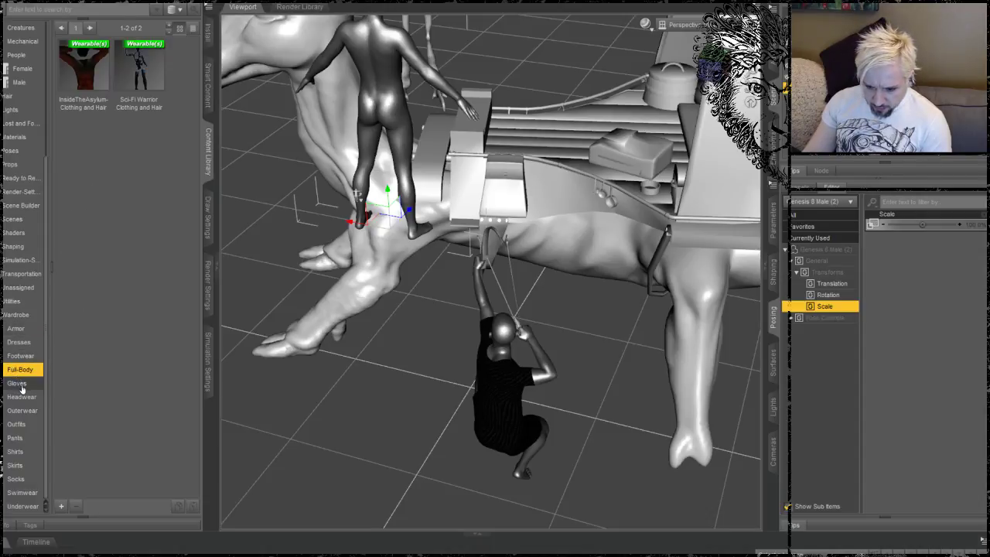
{"action": "double_click", "coordinate": [140, 72]}
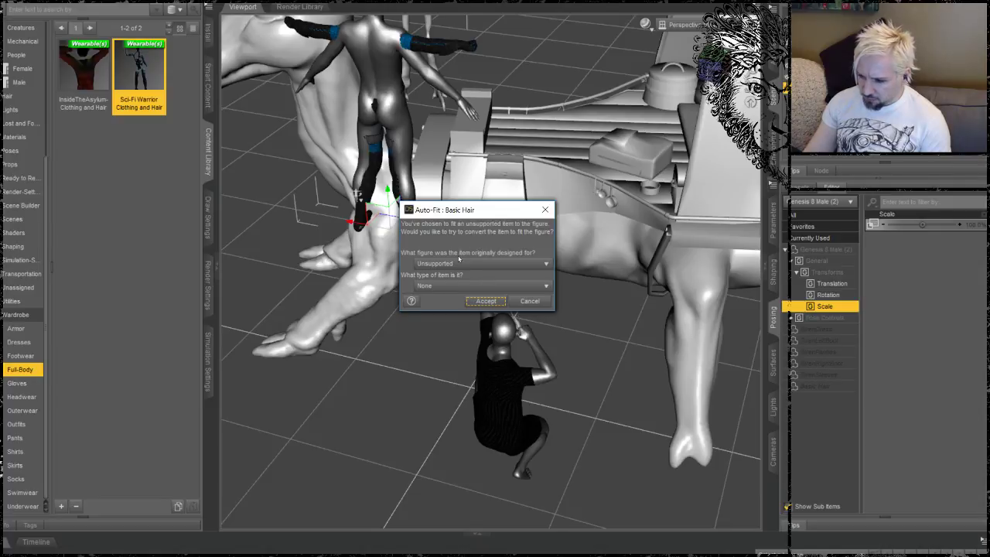
Step: Accept the Auto-Fit options Unsupported and None for Basic Hair, SirenSleeves, SirenRightBoot, SirenPanties, SirenLeftBoot and SirenDress
{"action": "left_click", "coordinate": [488, 301]}
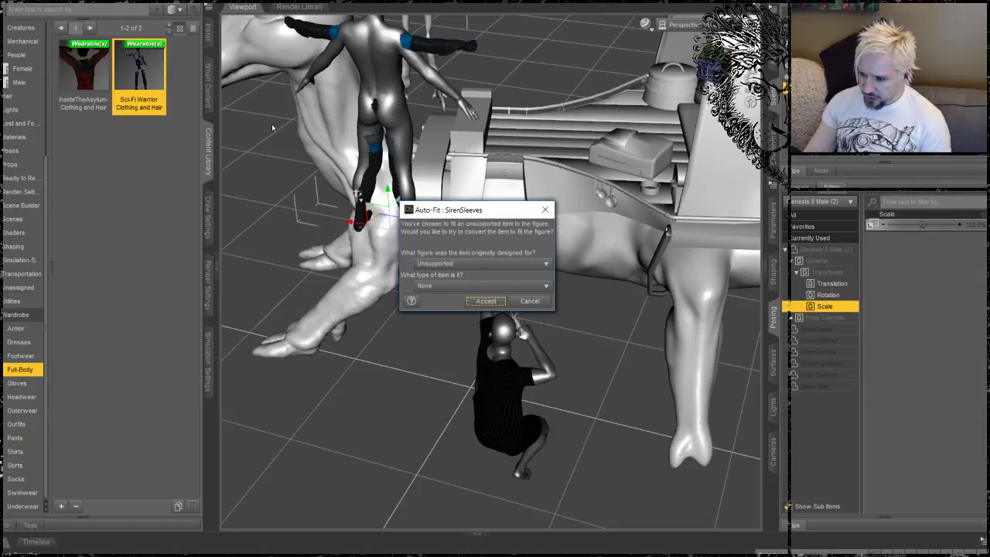
{"action": "left_click", "coordinate": [492, 302]}
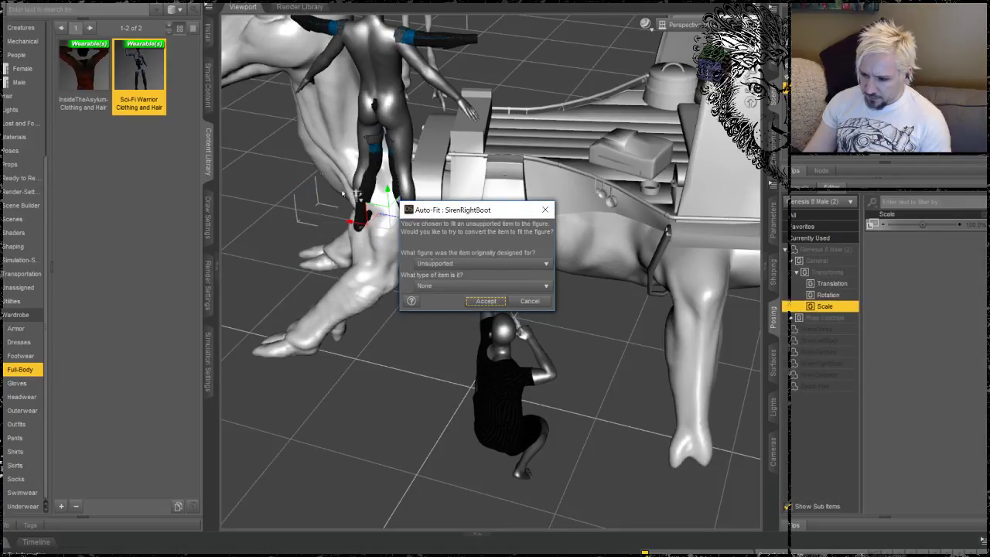
{"action": "left_click", "coordinate": [493, 303]}
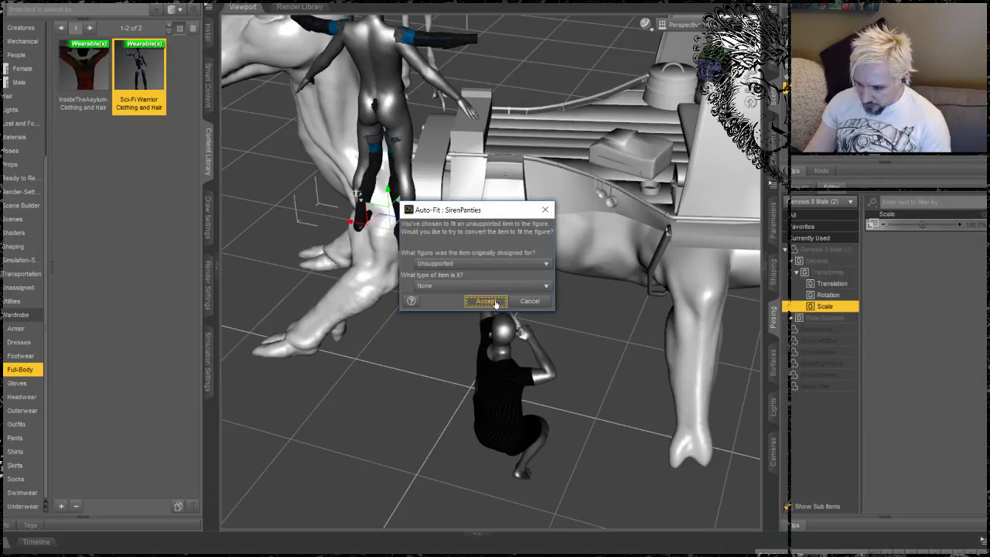
{"action": "left_click", "coordinate": [487, 302]}
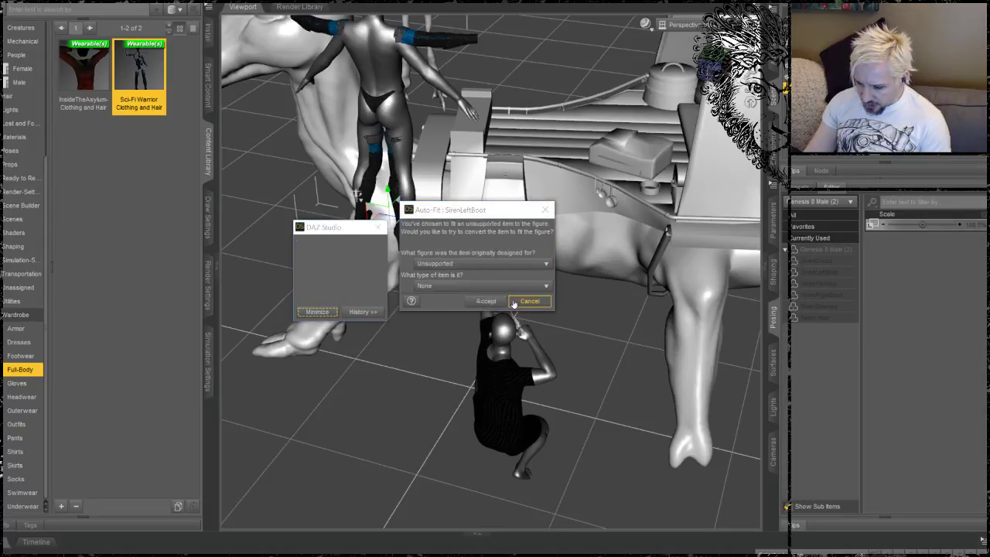
{"action": "left_click", "coordinate": [488, 301]}
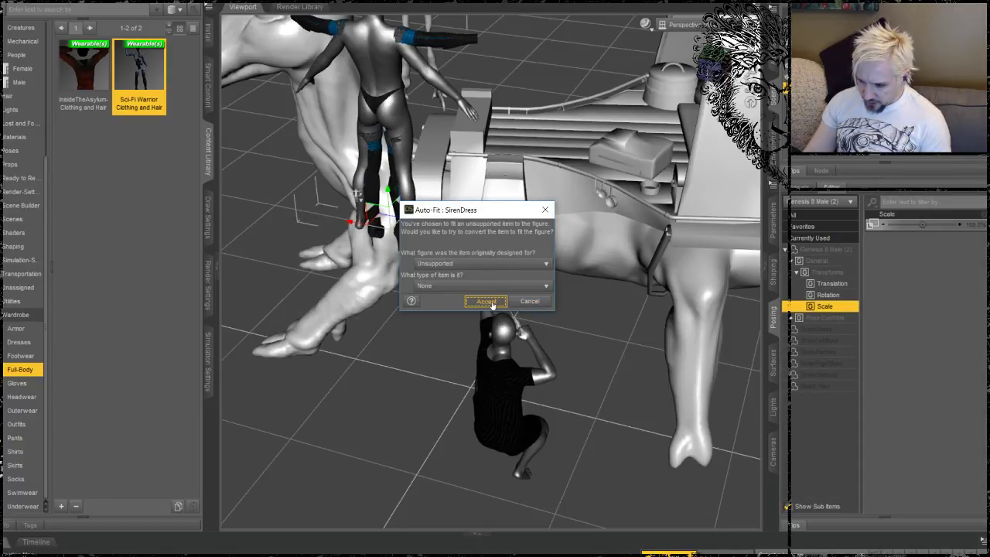
{"action": "left_click", "coordinate": [489, 302]}
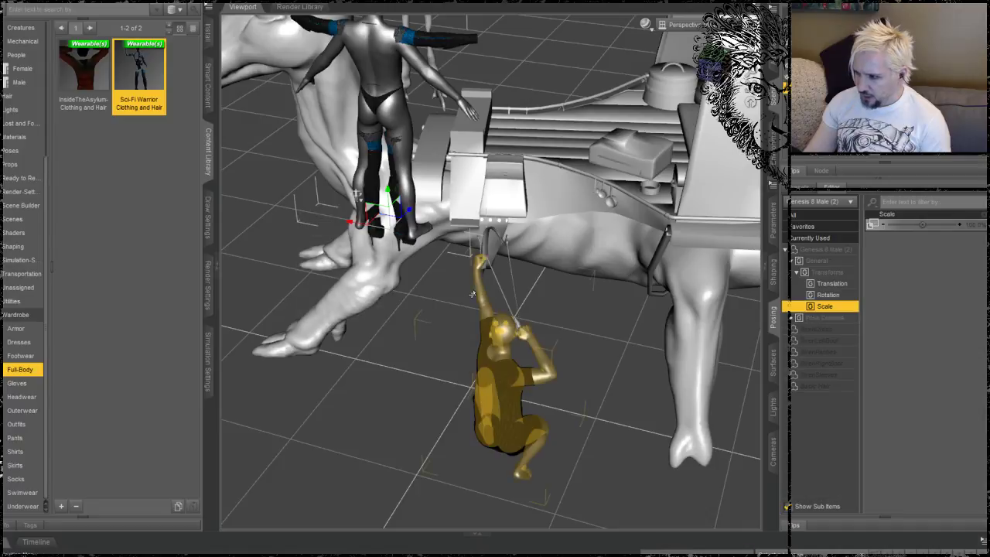
Step: Slide the dressed Genesis 8 Male figure back from the creature's front shoulder to the flank beside the platform
{"action": "left_click", "coordinate": [472, 294]}
{"action": "left_click", "coordinate": [432, 271]}
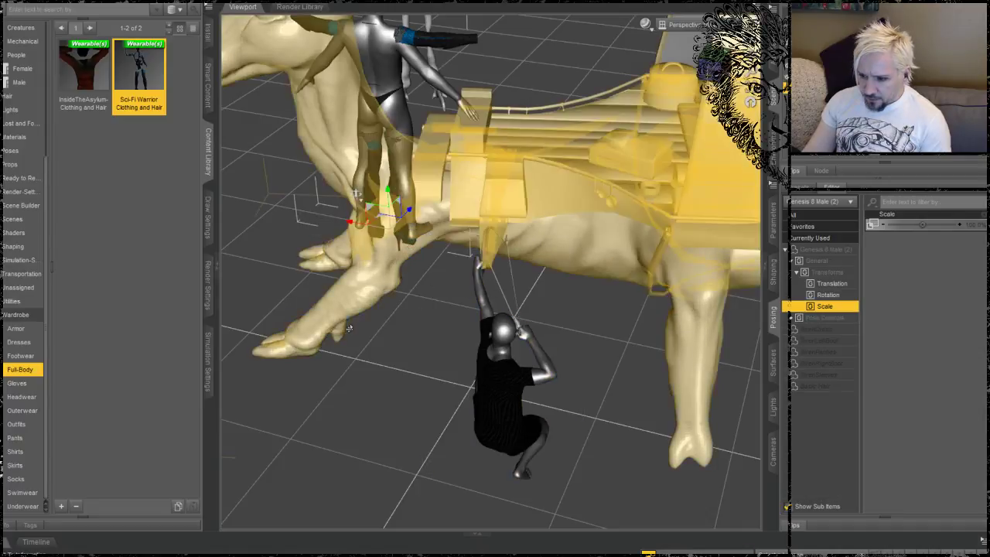
{"action": "middle_click_drag", "start_coordinate": [402, 379], "coordinate": [388, 245]}
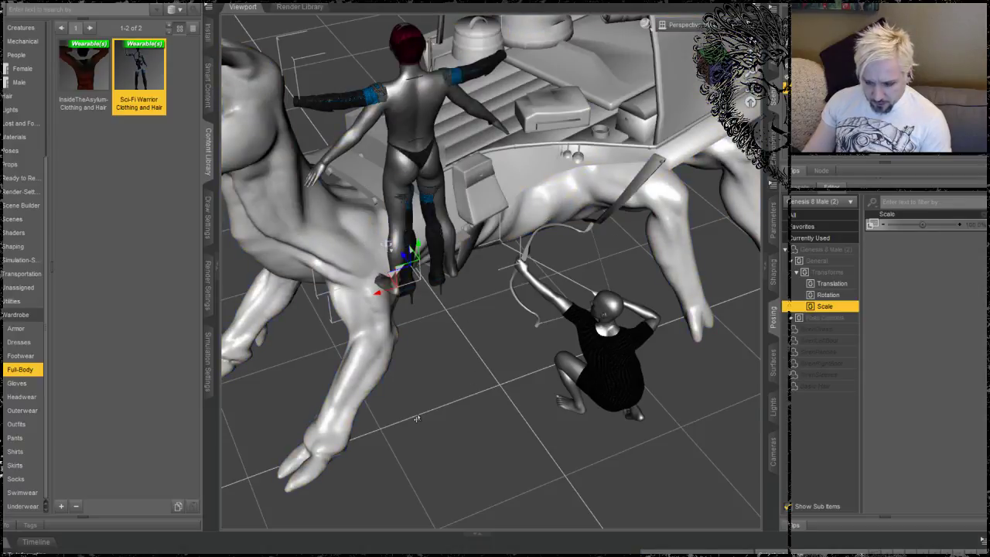
{"action": "key", "text": "ctrl+z"}
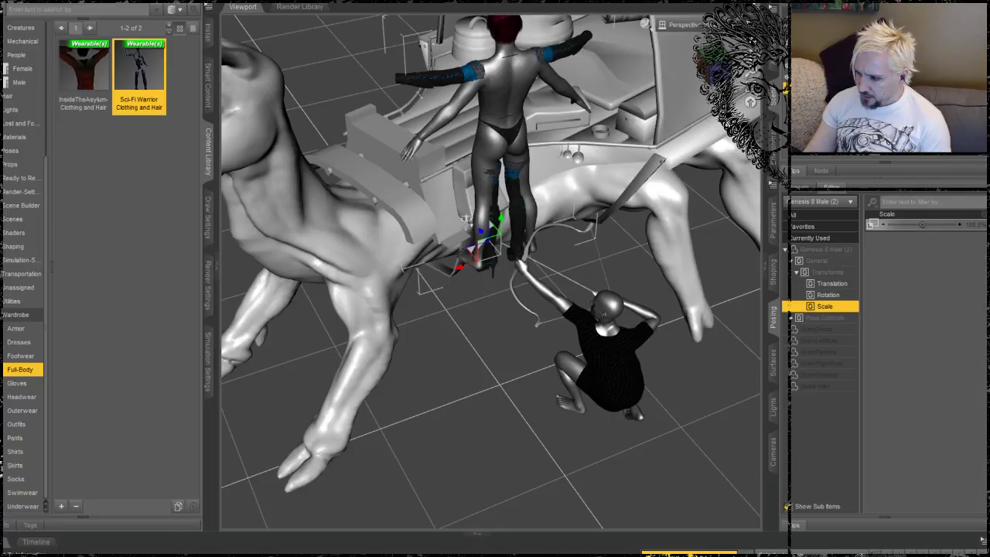
{"action": "key", "text": "ctrl+d"}
{"action": "key", "text": "ctrl+z"}
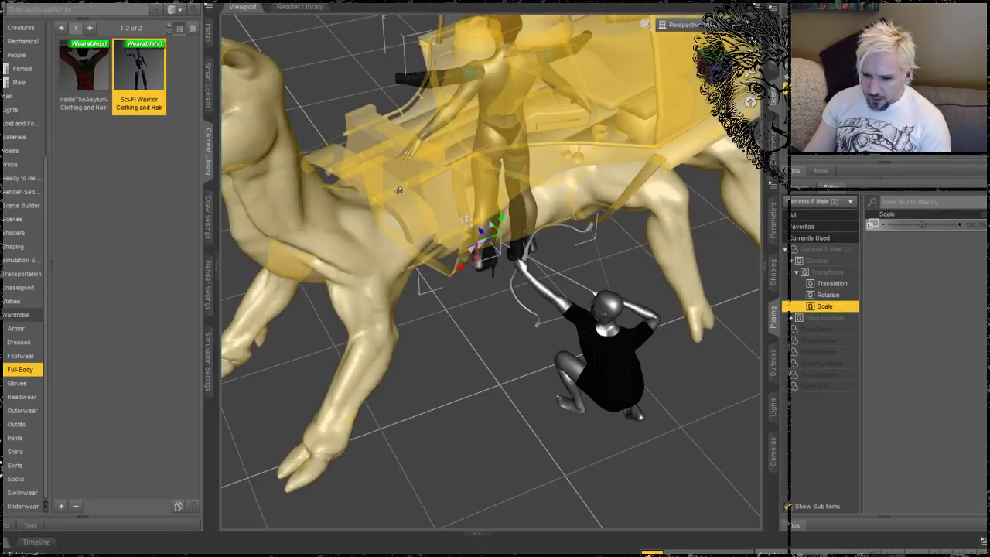
Step: Delete the Siren dress, both boots, the panties and the sleeves from the standing figure, keeping its hair
{"action": "left_click", "coordinate": [421, 82]}
{"action": "middle_click_drag", "start_coordinate": [457, 166], "coordinate": [458, 198]}
{"action": "scroll", "coordinate": [501, 88], "scroll_direction": "up", "scroll_amount": 3}
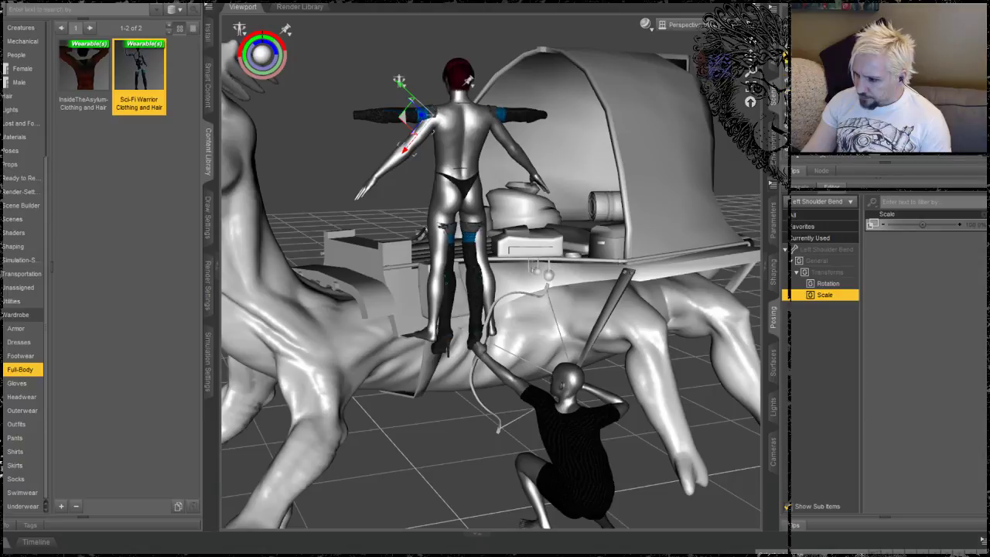
{"action": "left_click", "coordinate": [424, 304]}
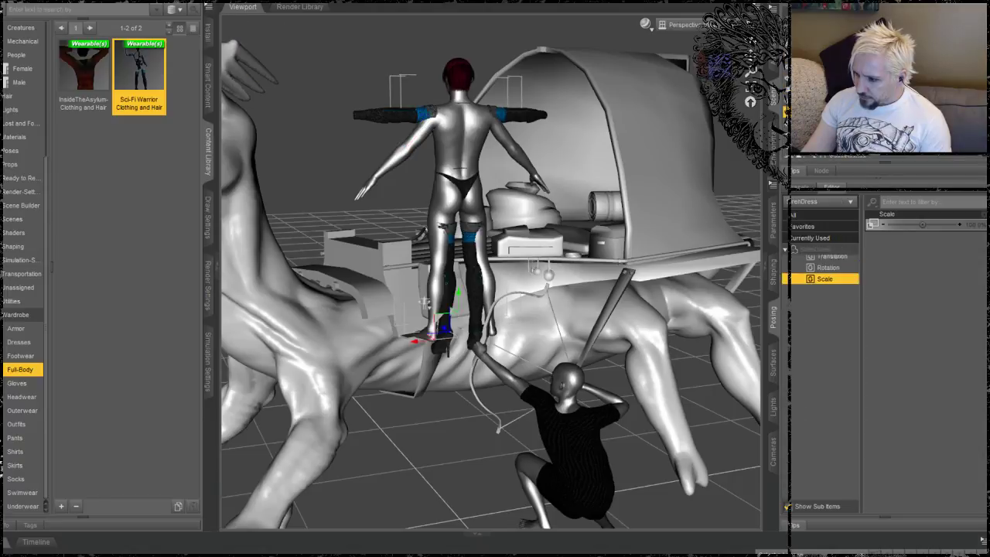
{"action": "key", "text": "Delete"}
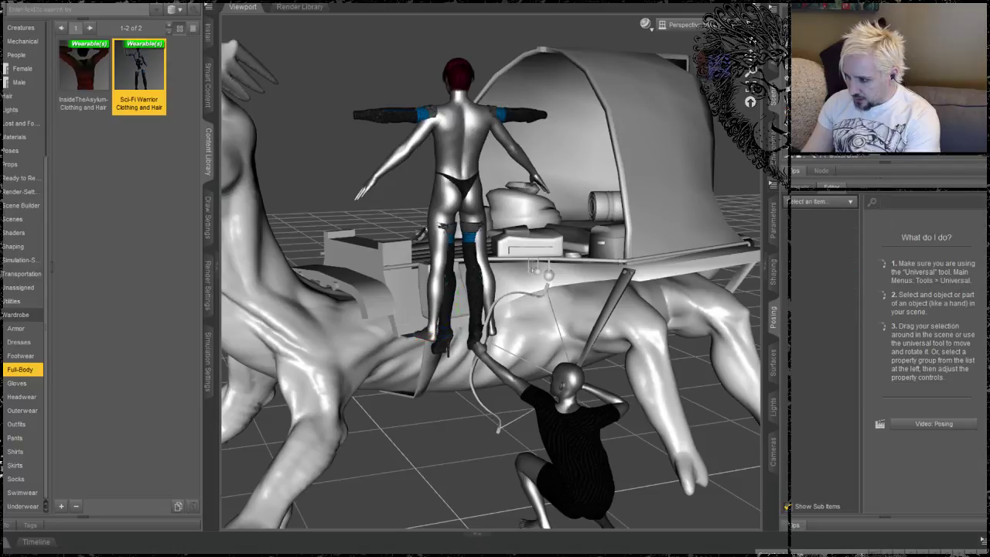
{"action": "left_click", "coordinate": [451, 288]}
{"action": "key", "text": "Delete"}
{"action": "left_click", "coordinate": [461, 184]}
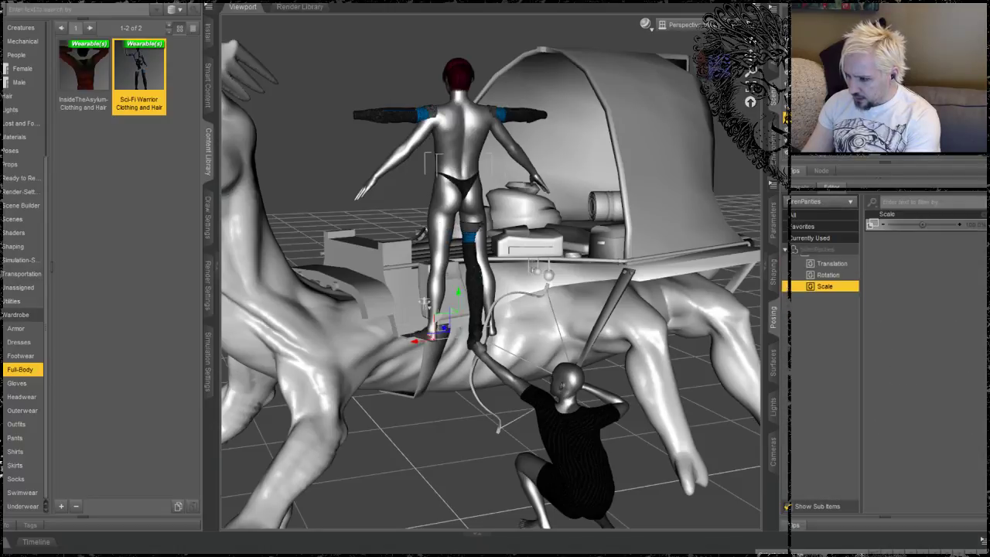
{"action": "key", "text": "Delete"}
{"action": "left_click", "coordinate": [474, 282]}
{"action": "key", "text": "Delete"}
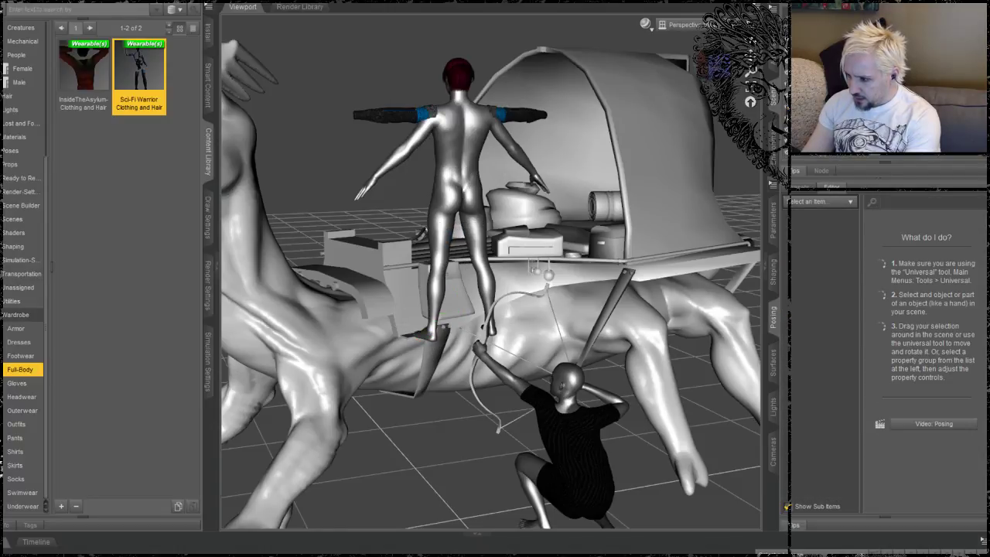
{"action": "left_click", "coordinate": [824, 140]}
{"action": "key", "text": "Delete"}
Step: Select the figure's Basic Hair and load Basic Wear !Outfit 1 from the wardrobe outfits
{"action": "left_click", "coordinate": [826, 154]}
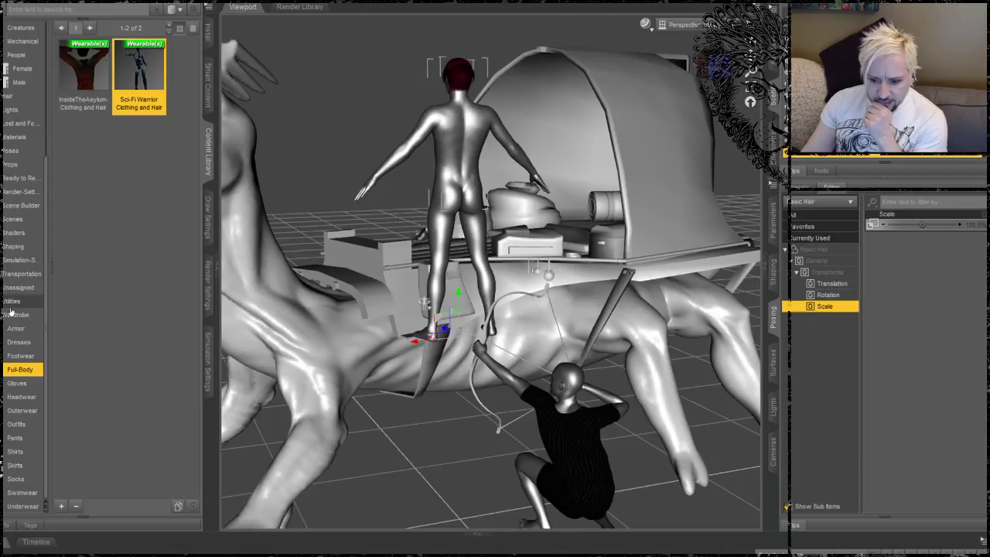
{"action": "left_click", "coordinate": [17, 424]}
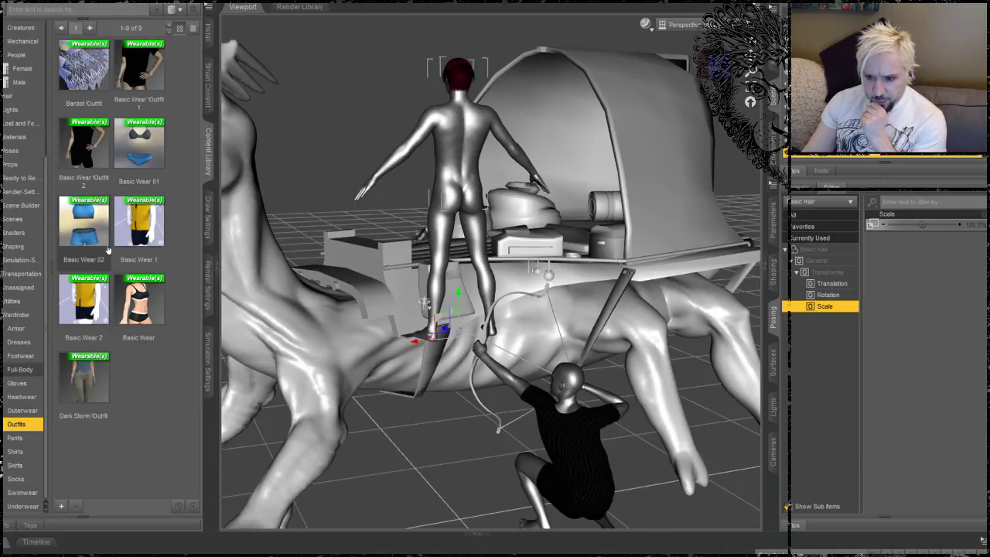
{"action": "mouse_move", "coordinate": [140, 62]}
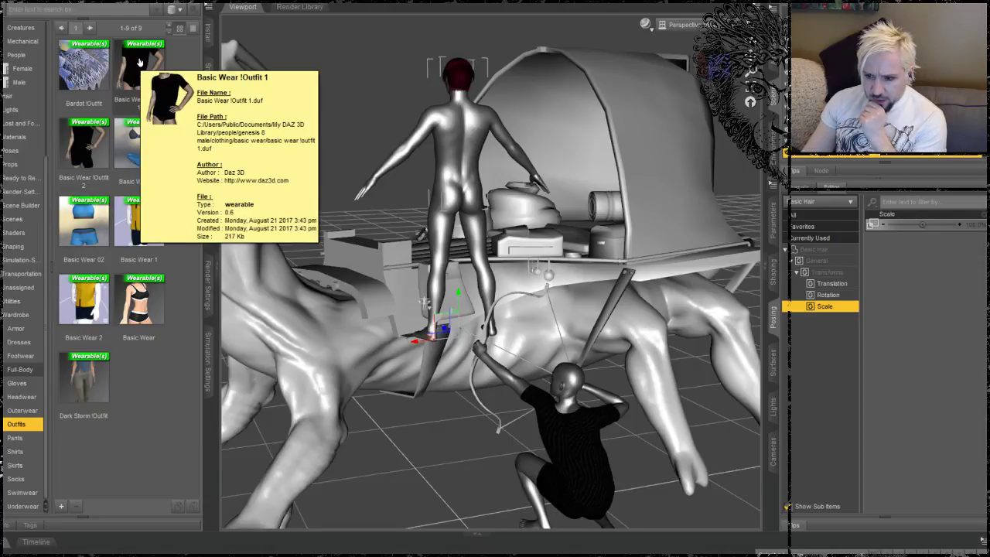
{"action": "double_click", "coordinate": [139, 61]}
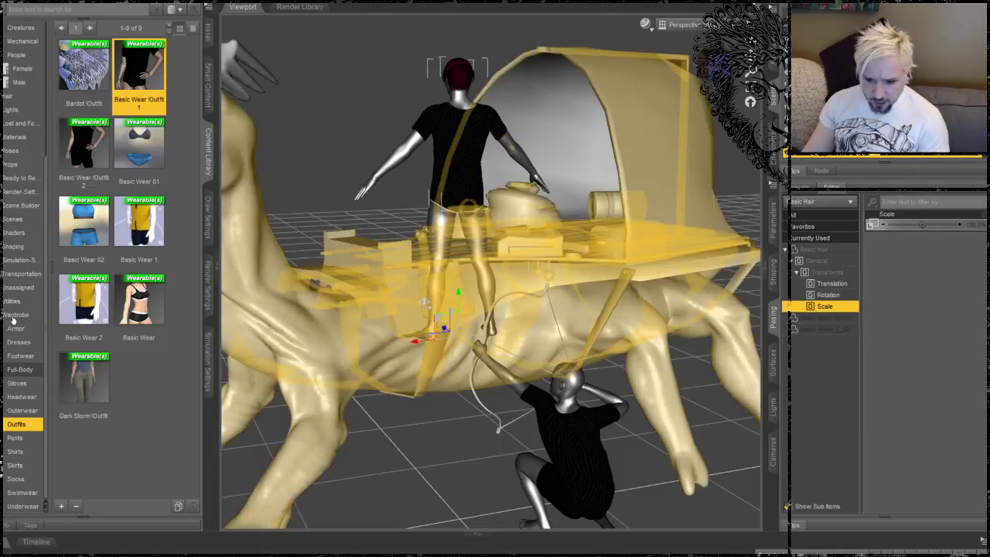
Step: Select the standing Genesis 8 Male figure and apply the male Base Pose Sitting C from the sitting poses
{"action": "left_click", "coordinate": [11, 151]}
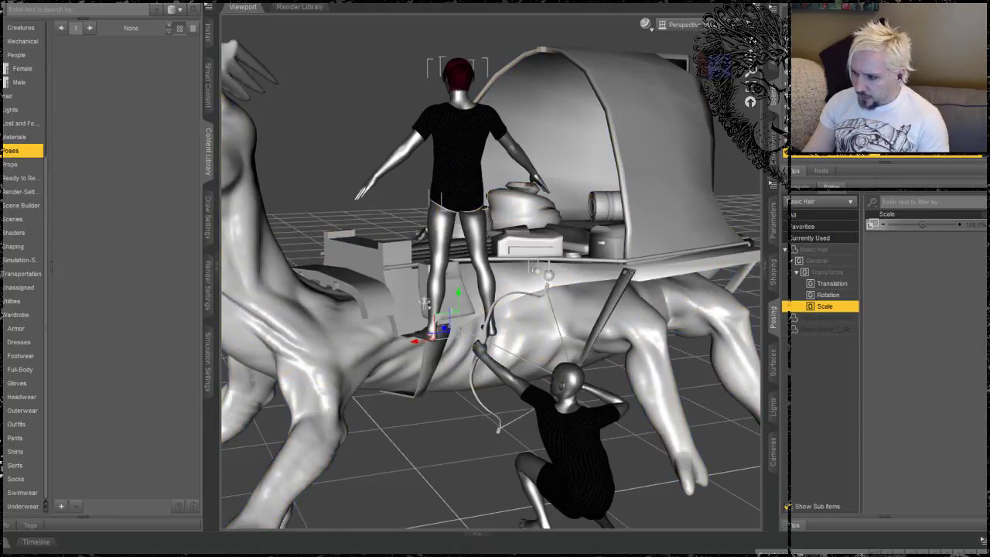
{"action": "left_click", "coordinate": [423, 303]}
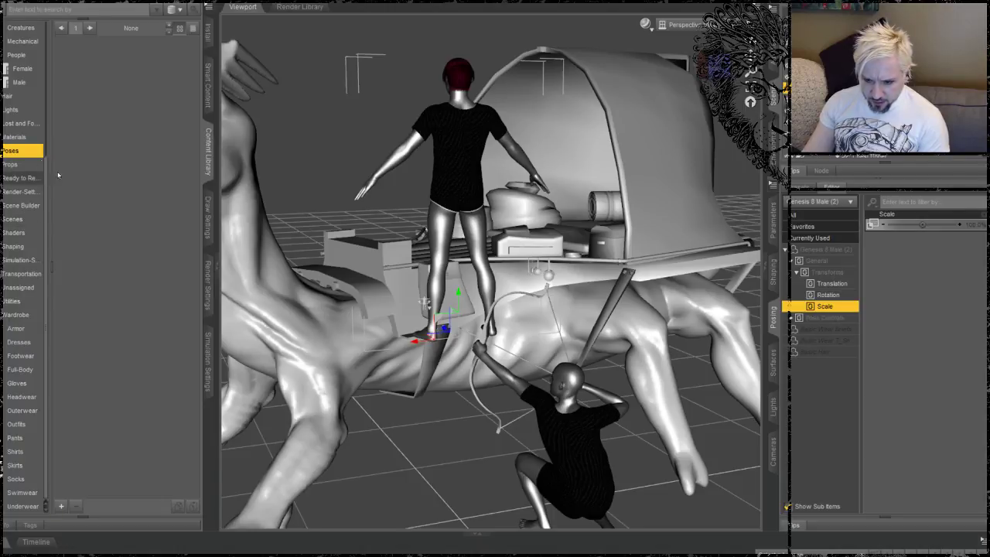
{"action": "left_click", "coordinate": [2, 151]}
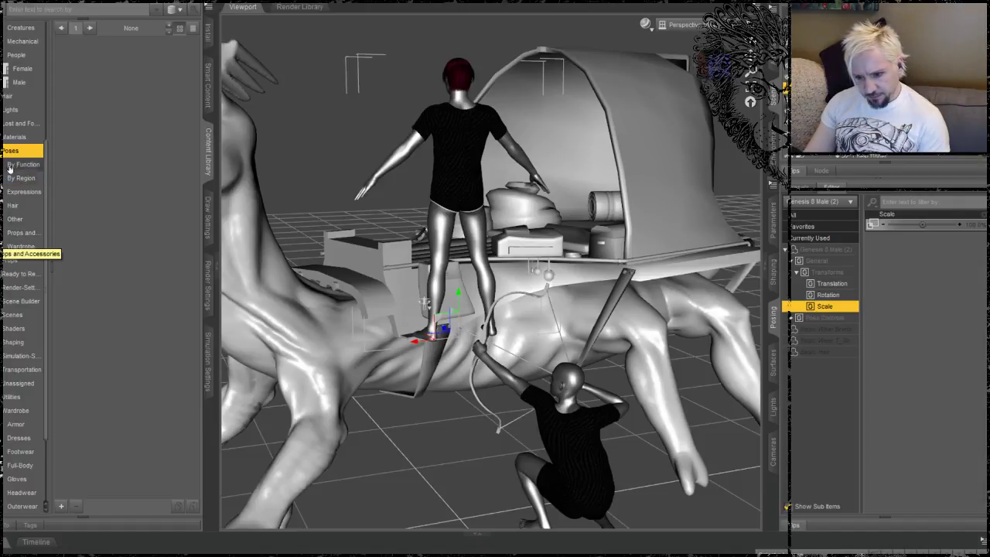
{"action": "left_click", "coordinate": [16, 164]}
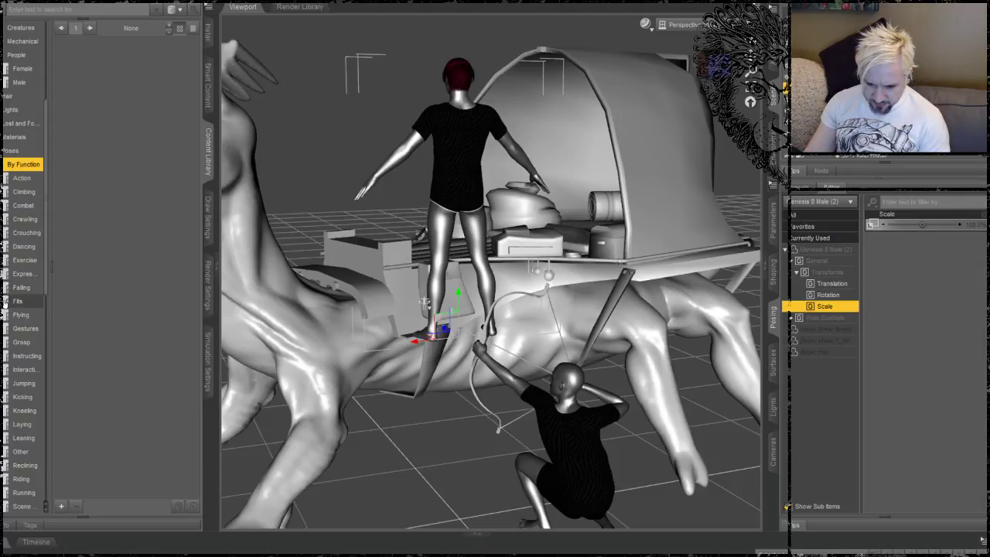
{"action": "scroll", "coordinate": [9, 351], "scroll_direction": "down", "scroll_amount": 3}
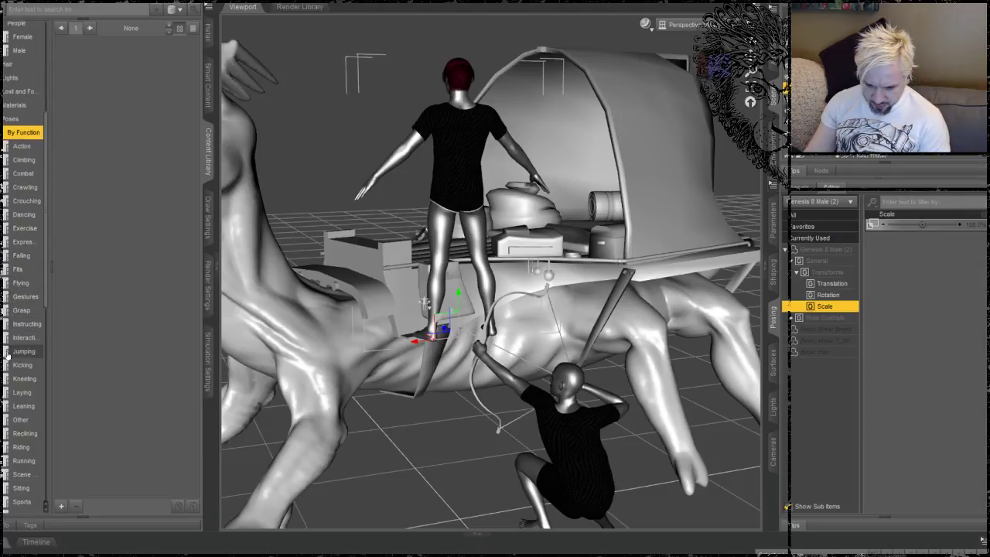
{"action": "scroll", "coordinate": [31, 360], "scroll_direction": "down", "scroll_amount": 3}
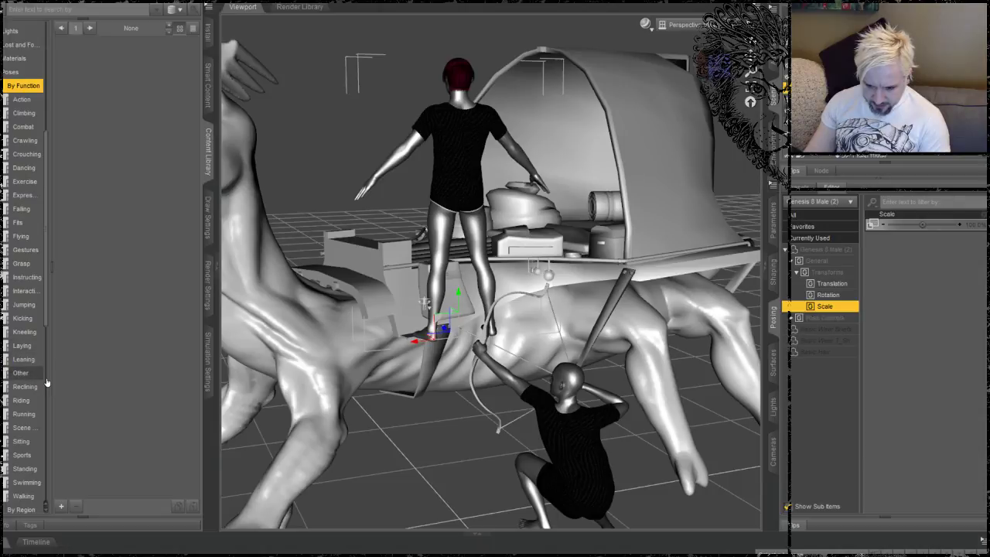
{"action": "left_click", "coordinate": [21, 442]}
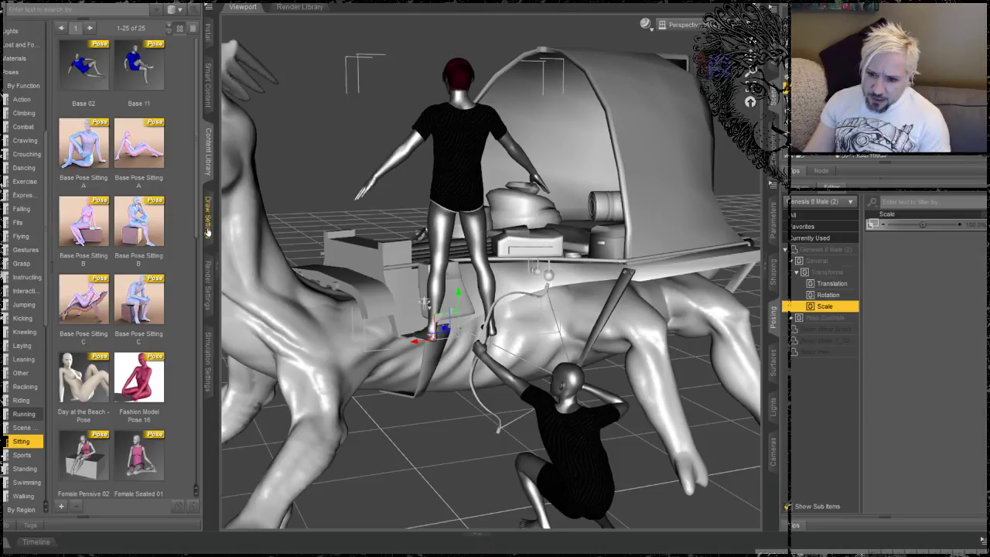
{"action": "double_click", "coordinate": [142, 301]}
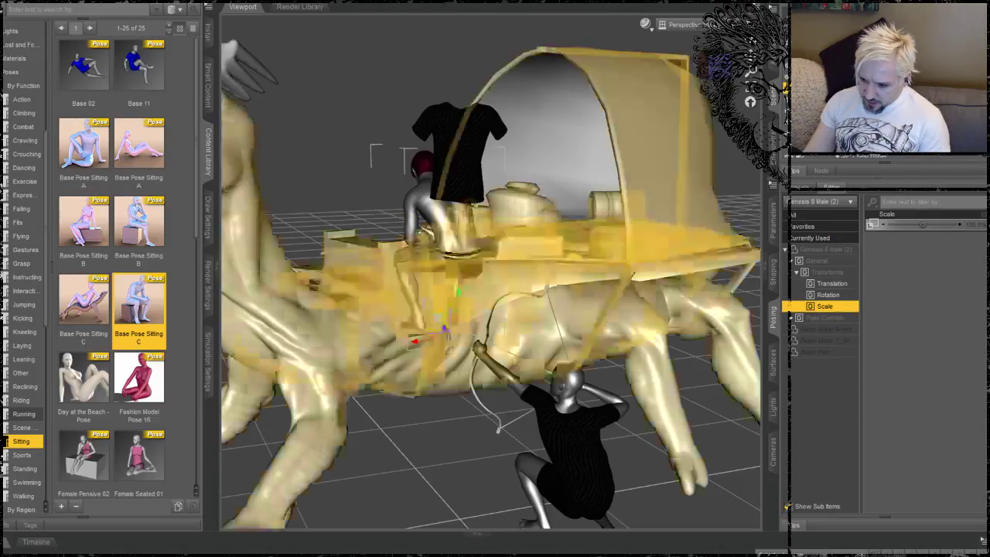
Step: Move the seated Genesis 8 Male figure forward from the creature's flank to the front of the platform, near the neck
{"action": "left_click_drag", "start_coordinate": [415, 341], "coordinate": [397, 286]}
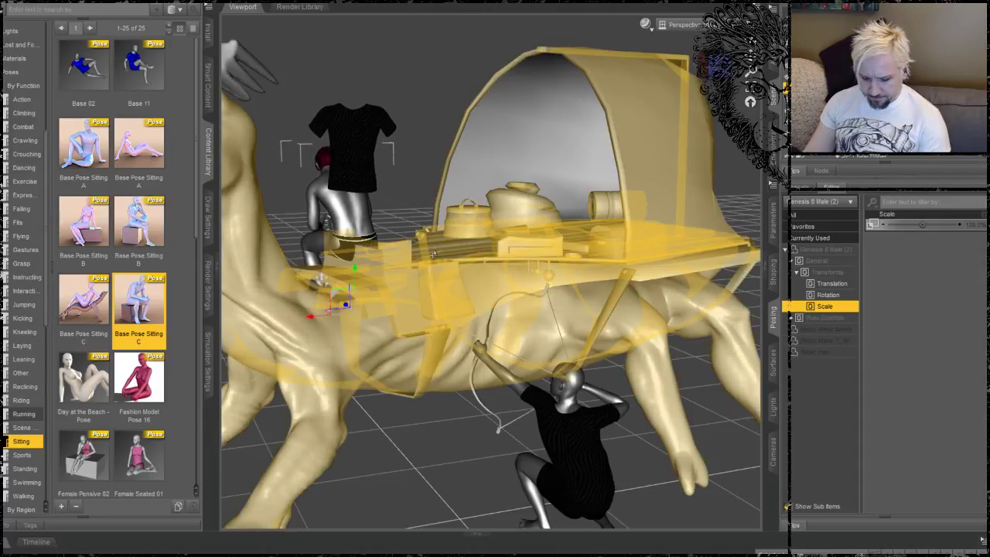
{"action": "middle_click_drag", "start_coordinate": [380, 297], "coordinate": [378, 269]}
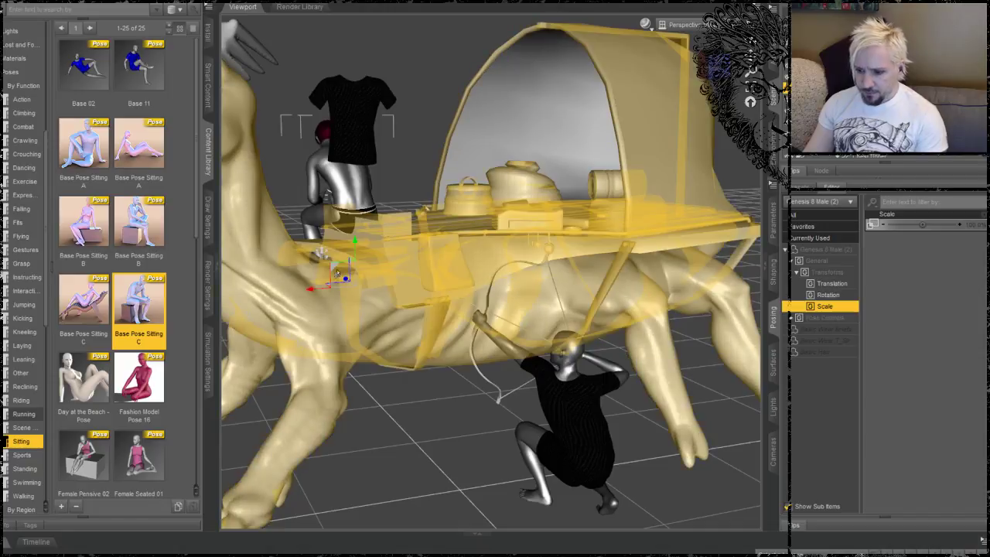
{"action": "middle_click_drag", "start_coordinate": [322, 253], "coordinate": [427, 350]}
{"action": "middle_click_drag", "start_coordinate": [588, 379], "coordinate": [599, 437]}
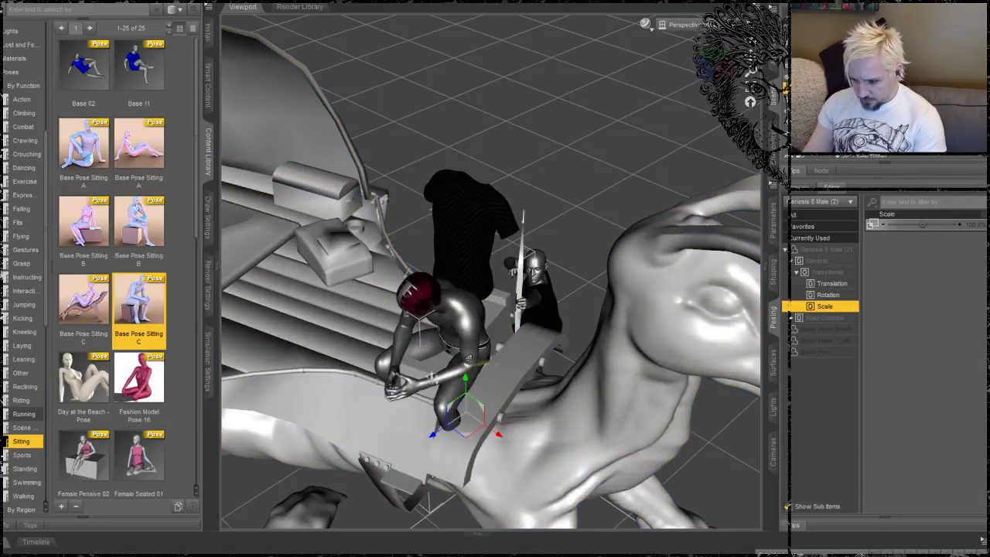
Step: Rotate the seated figure's upper chest slightly with the Rotate tool
{"action": "left_click", "coordinate": [457, 312]}
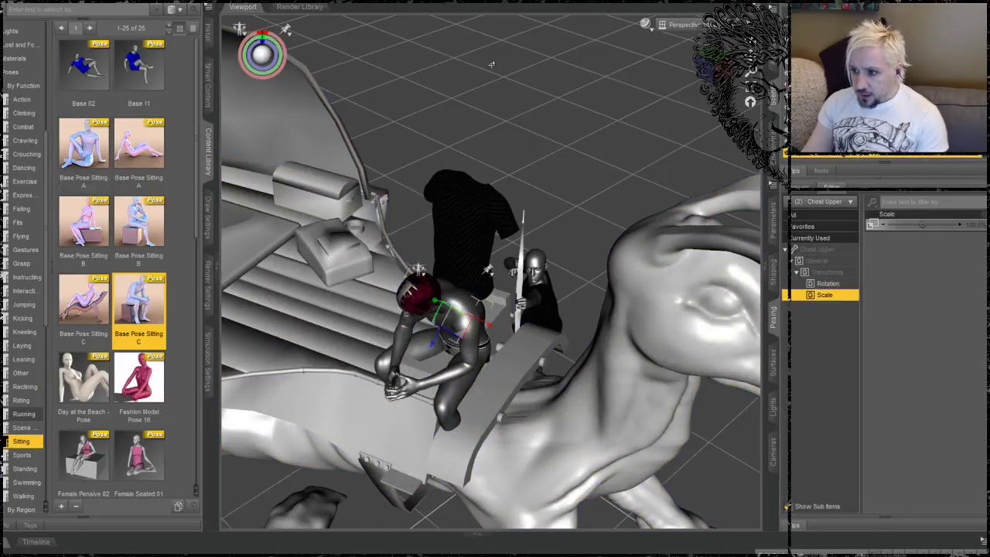
{"action": "key", "text": "alt+shift+r"}
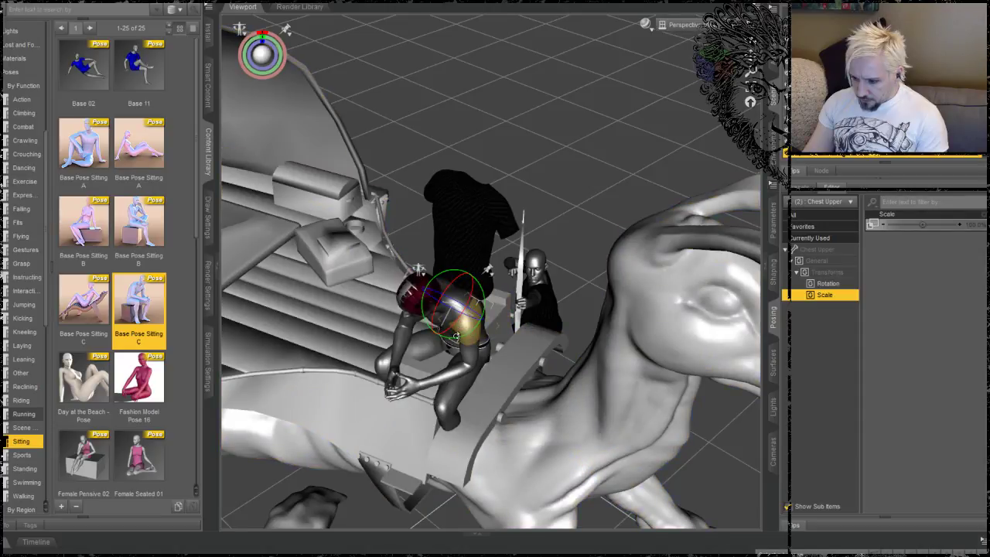
{"action": "mouse_move", "coordinate": [457, 338]}
{"action": "left_mouse_down"}
{"action": "mouse_move", "coordinate": [505, 301]}
{"action": "mouse_move", "coordinate": [527, 321]}
{"action": "mouse_move", "coordinate": [459, 346]}
{"action": "left_mouse_up"}
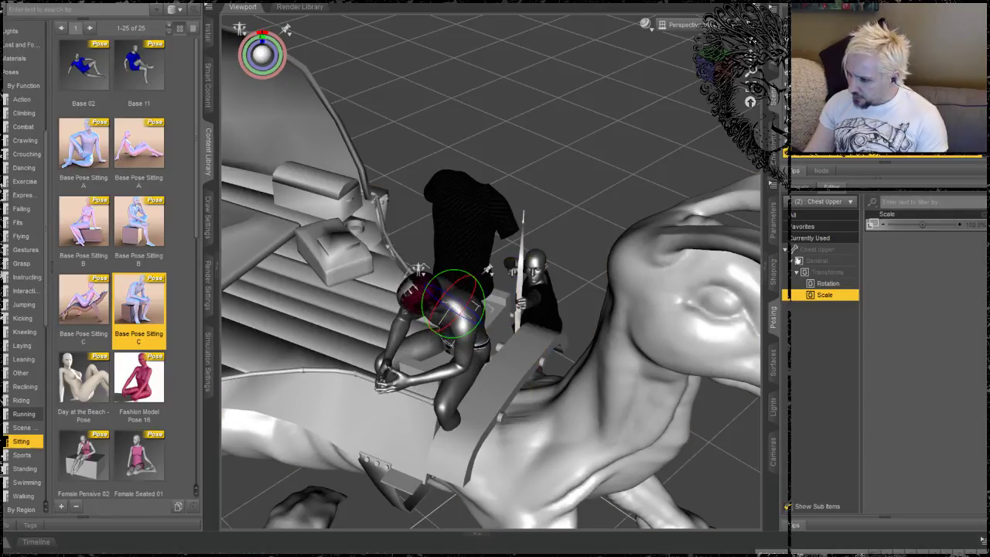
Step: Set the seated figure's Y rotation to 97.20 and move it up and back onto the seat at the platform's front
{"action": "left_click", "coordinate": [820, 83]}
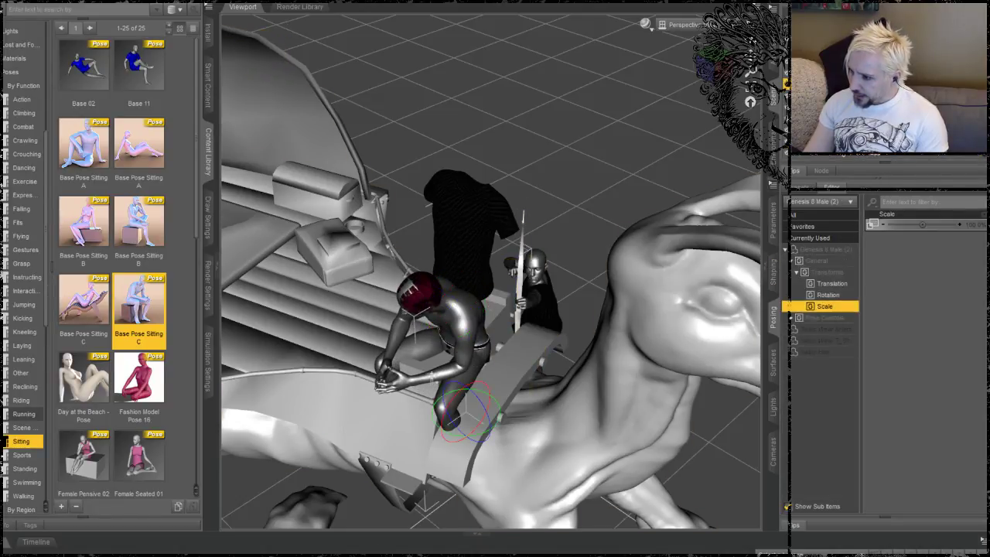
{"action": "left_click", "coordinate": [820, 296]}
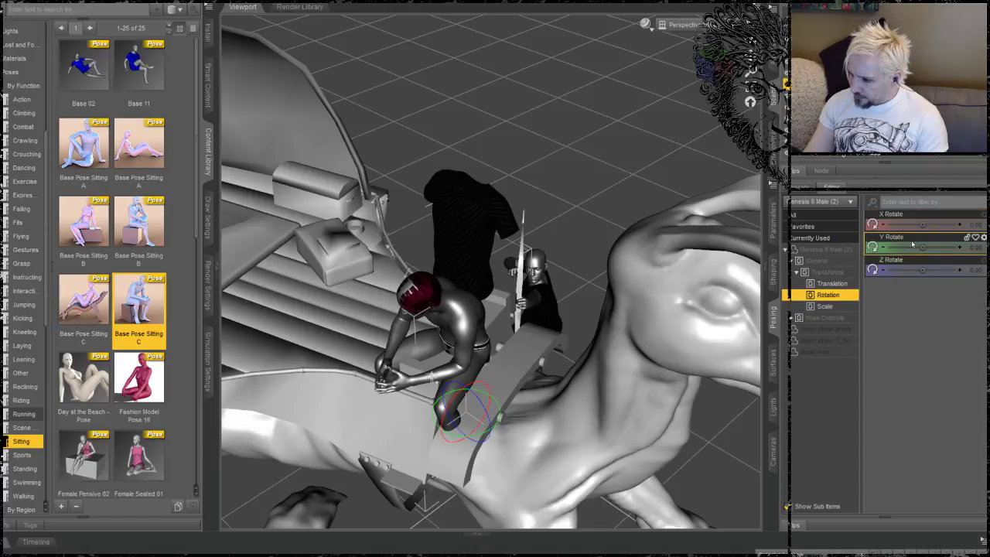
{"action": "left_click_drag", "start_coordinate": [923, 247], "coordinate": [942, 247]}
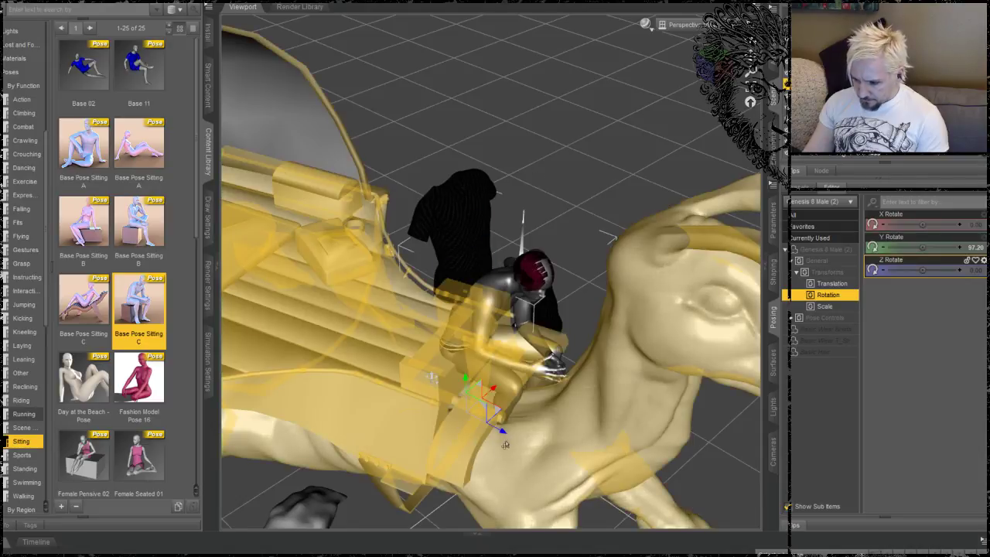
{"action": "left_click_drag", "start_coordinate": [501, 433], "coordinate": [461, 330]}
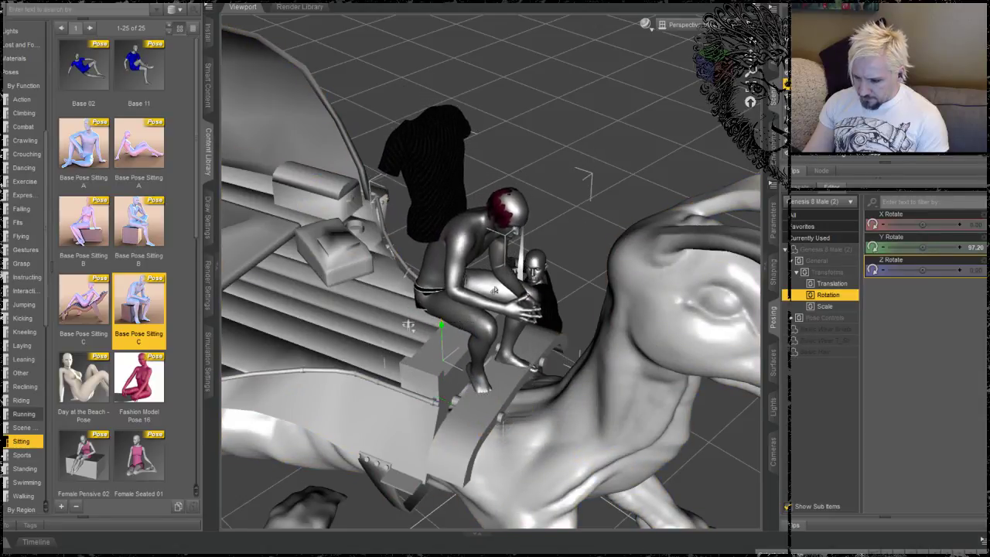
Step: Examine the seated figure's placement on the platform's front seat from several sides
{"action": "middle_click_drag", "start_coordinate": [461, 330], "coordinate": [481, 296]}
{"action": "left_click_drag", "start_coordinate": [481, 294], "coordinate": [598, 113], "text": "alt"}
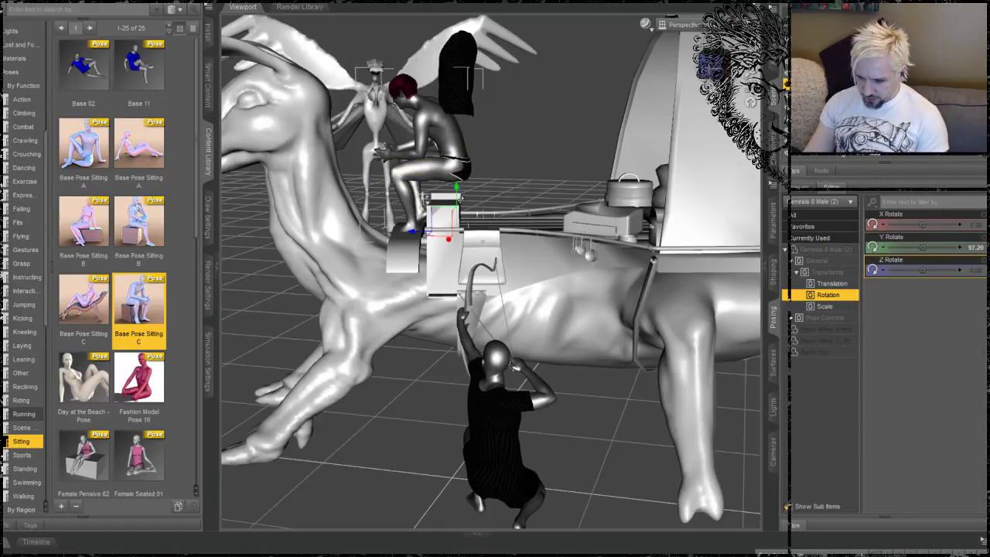
{"action": "mouse_move", "coordinate": [517, 138]}
{"action": "left_mouse_down", "text": "alt"}
{"action": "mouse_move", "coordinate": [550, 164]}
{"action": "mouse_move", "coordinate": [517, 144]}
{"action": "left_mouse_up", "text": "alt"}
{"action": "mouse_move", "coordinate": [750, 102]}
{"action": "left_mouse_down"}
{"action": "mouse_move", "coordinate": [702, 93]}
{"action": "mouse_move", "coordinate": [766, 94]}
{"action": "left_mouse_up"}
{"action": "left_click_drag", "start_coordinate": [523, 136], "coordinate": [516, 137], "text": "alt"}
{"action": "right_click_drag", "start_coordinate": [464, 238], "coordinate": [486, 250], "text": "ctrl+alt"}
{"action": "left_click_drag", "start_coordinate": [476, 157], "coordinate": [527, 130], "text": "alt"}
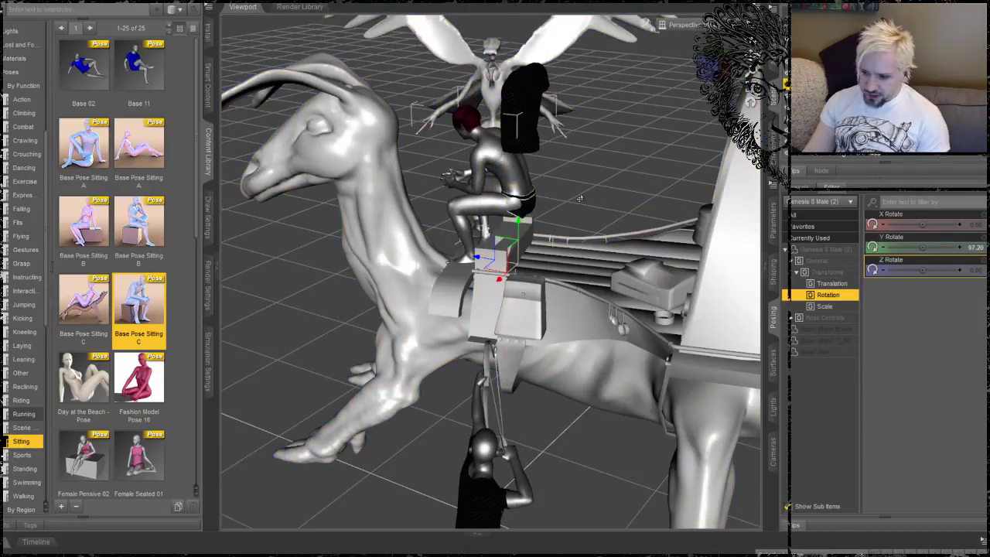
{"action": "mouse_move", "coordinate": [569, 186]}
{"action": "left_mouse_down", "text": "alt"}
{"action": "mouse_move", "coordinate": [636, 146]}
{"action": "mouse_move", "coordinate": [603, 144]}
{"action": "mouse_move", "coordinate": [553, 190]}
{"action": "left_mouse_up", "text": "alt"}
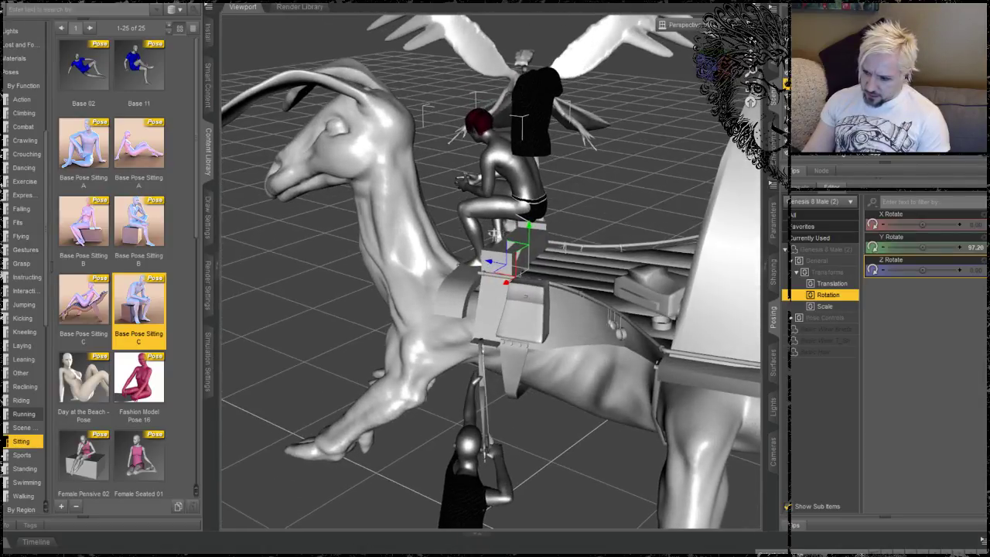
{"action": "left_click_drag", "start_coordinate": [496, 235], "coordinate": [506, 182], "text": "alt"}
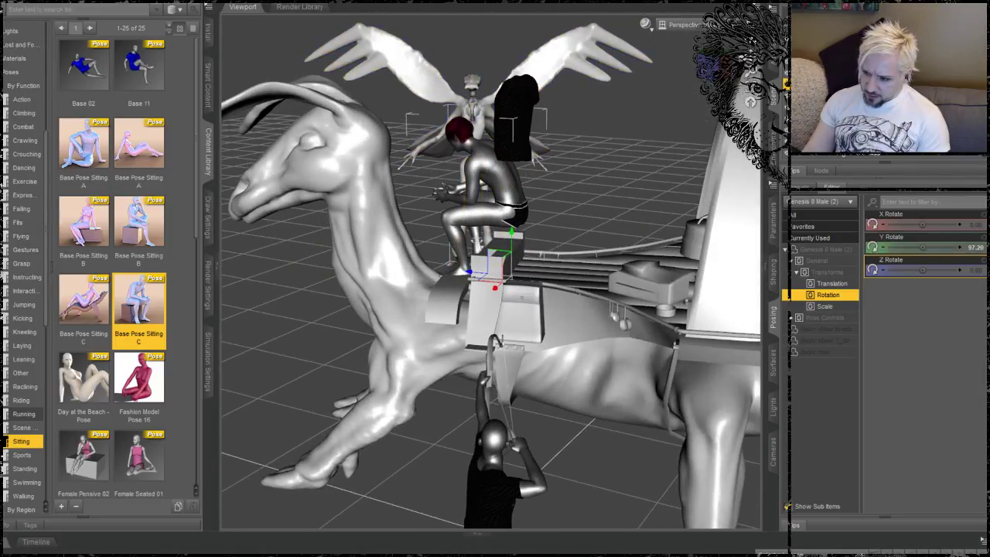
{"action": "left_click_drag", "start_coordinate": [590, 191], "coordinate": [605, 213], "text": "alt"}
Step: Hide the seated Genesis 8 Male figure and delete it along with its hair and outfit
{"action": "left_click", "coordinate": [787, 84]}
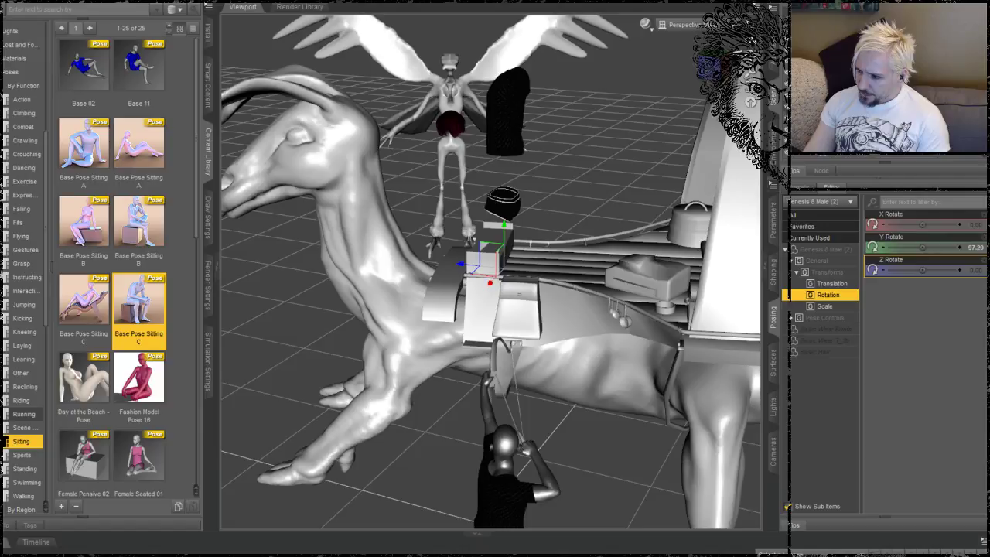
{"action": "left_click", "coordinate": [839, 155]}
{"action": "key", "text": "Delete"}
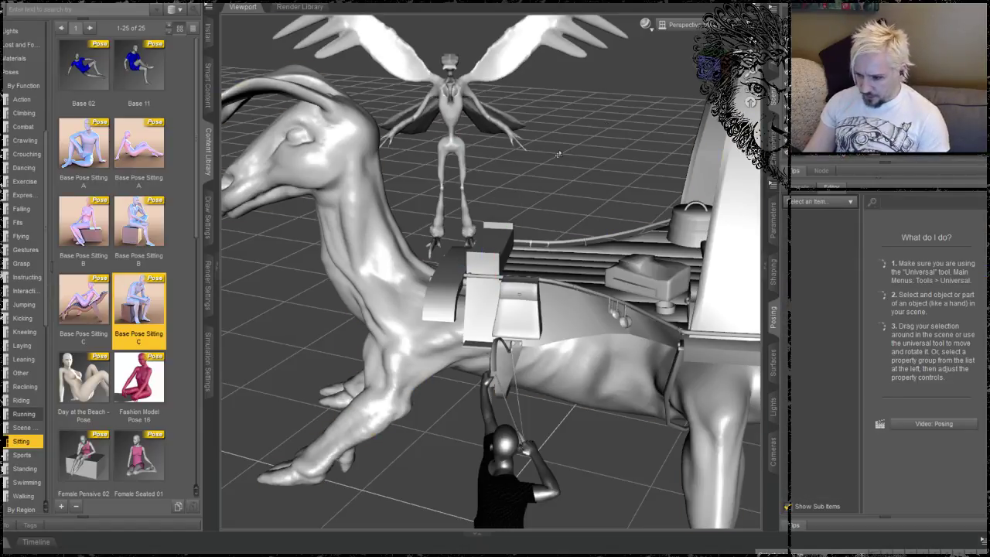
Step: Select the creature with its platform and shift it slightly backward along its length relative to the kneeling archer
{"action": "left_click_drag", "start_coordinate": [751, 101], "coordinate": [762, 82]}
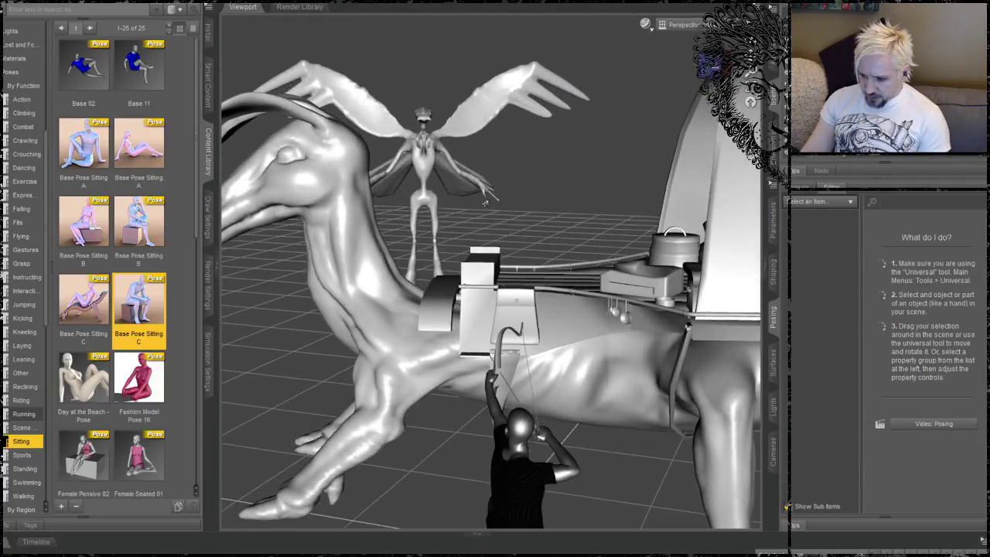
{"action": "left_click", "coordinate": [489, 294]}
{"action": "left_click_drag", "start_coordinate": [750, 102], "coordinate": [731, 124]}
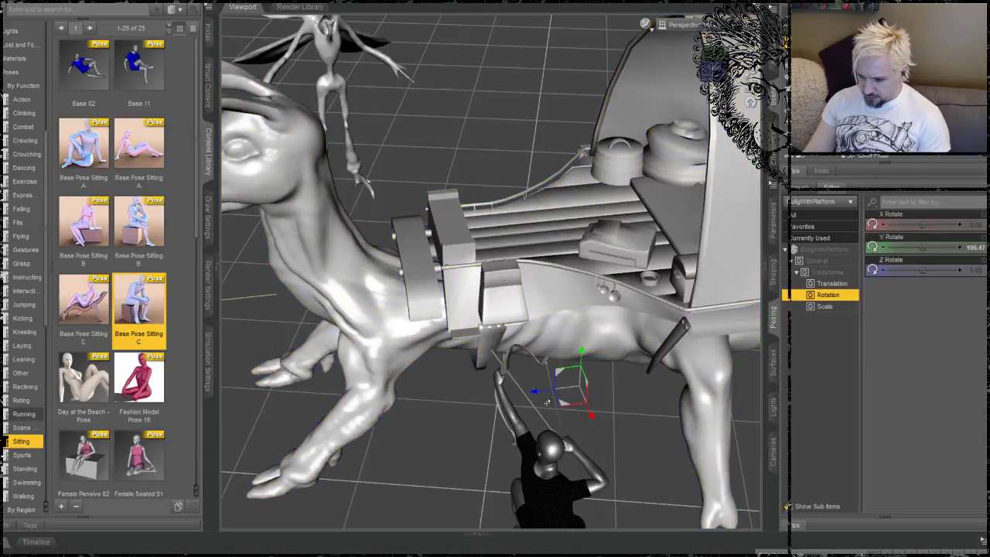
{"action": "left_click_drag", "start_coordinate": [535, 391], "coordinate": [557, 391]}
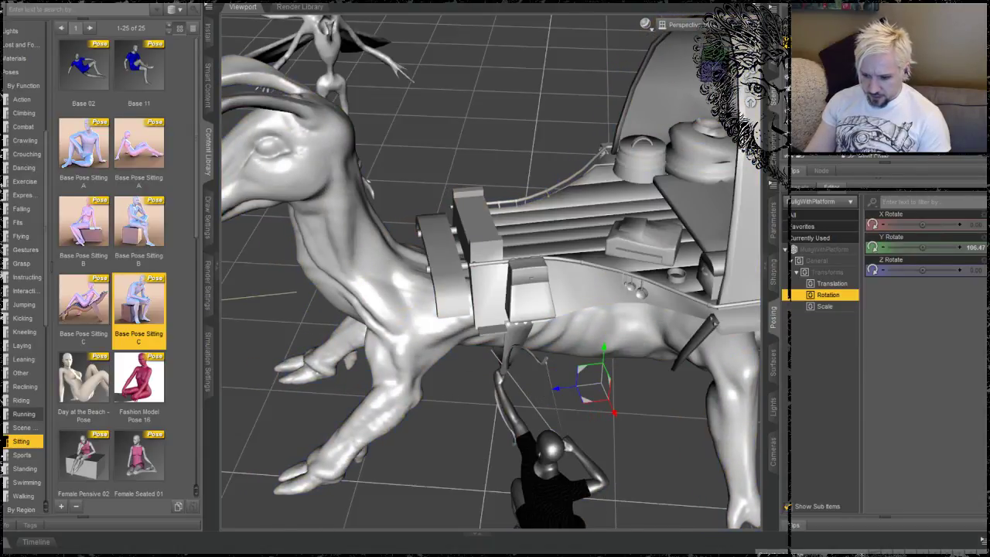
Step: Switch to the music player and skip to the next song
{"action": "left_click", "coordinate": [323, 555]}
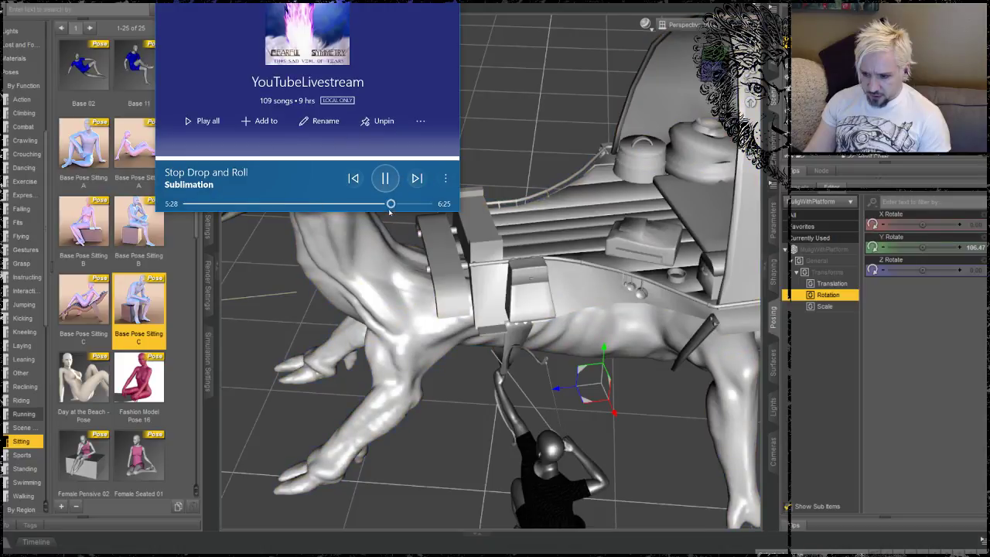
{"action": "left_click", "coordinate": [416, 179]}
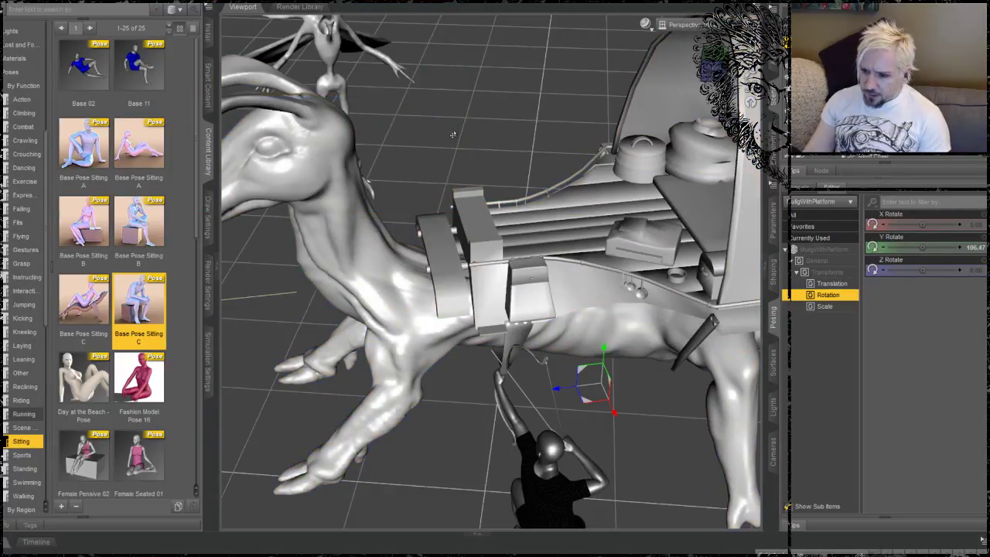
Step: Use ActivePose to pin the kneeling archer's left forearm and hand, and the right forearm, shoulder and collar
{"action": "mouse_move", "coordinate": [484, 145]}
{"action": "middle_mouse_down"}
{"action": "mouse_move", "coordinate": [448, 113]}
{"action": "mouse_move", "coordinate": [441, 81]}
{"action": "mouse_move", "coordinate": [418, 70]}
{"action": "mouse_move", "coordinate": [545, 99]}
{"action": "mouse_move", "coordinate": [499, 120]}
{"action": "mouse_move", "coordinate": [456, 107]}
{"action": "mouse_move", "coordinate": [419, 132]}
{"action": "mouse_move", "coordinate": [508, 141]}
{"action": "mouse_move", "coordinate": [484, 145]}
{"action": "middle_mouse_up"}
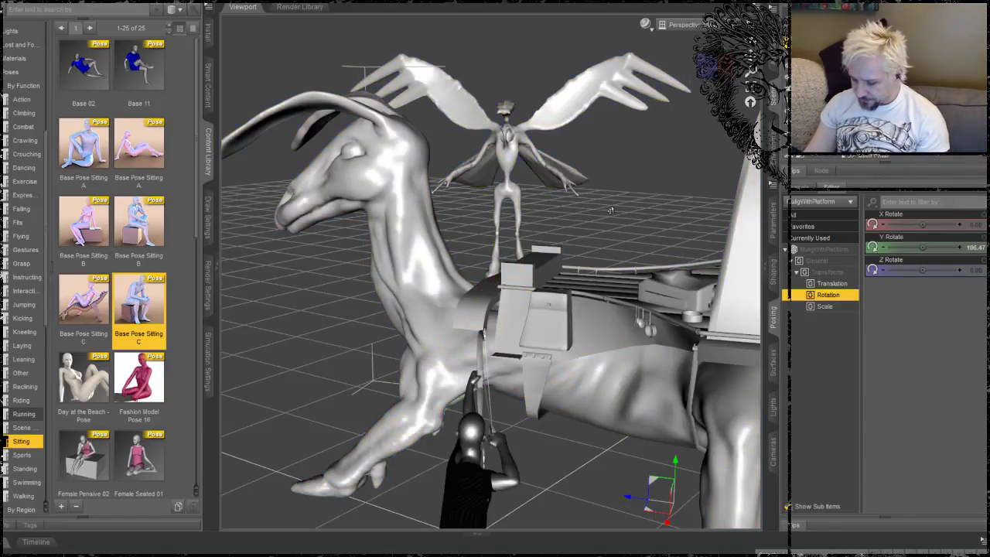
{"action": "middle_click_drag", "start_coordinate": [549, 304], "coordinate": [478, 424]}
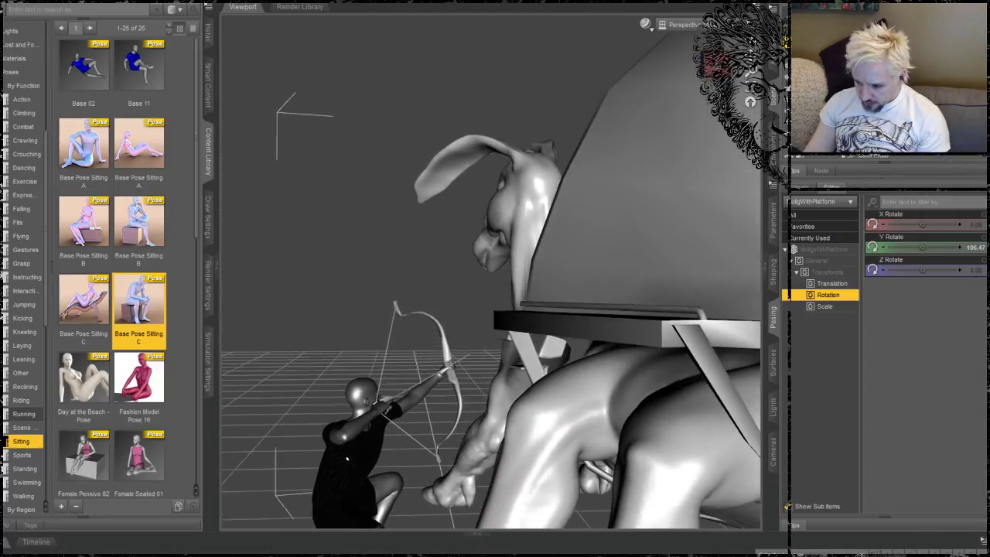
{"action": "left_click", "coordinate": [438, 379]}
{"action": "middle_click_drag", "start_coordinate": [346, 458], "coordinate": [414, 369]}
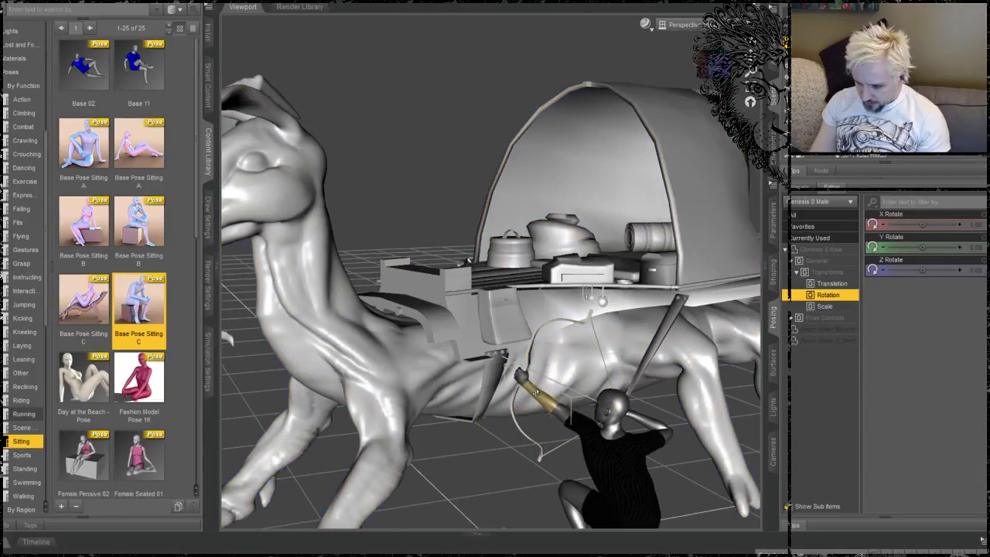
{"action": "left_click", "coordinate": [525, 382]}
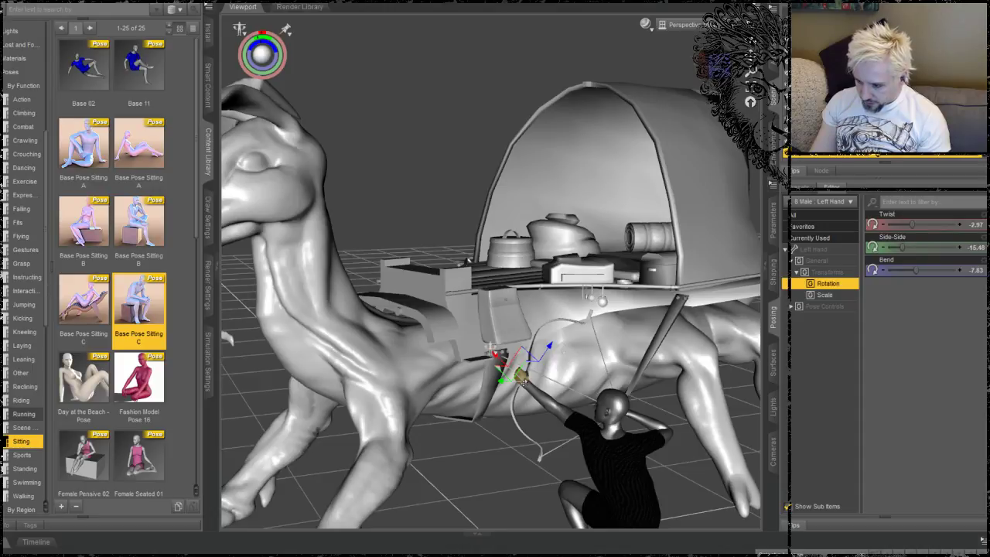
{"action": "left_click", "coordinate": [542, 397]}
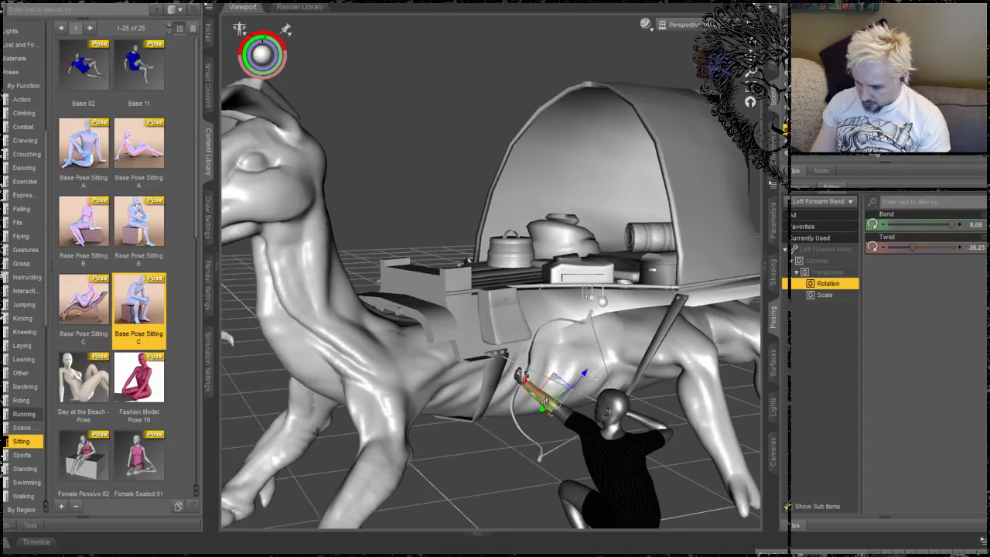
{"action": "left_click", "coordinate": [573, 420]}
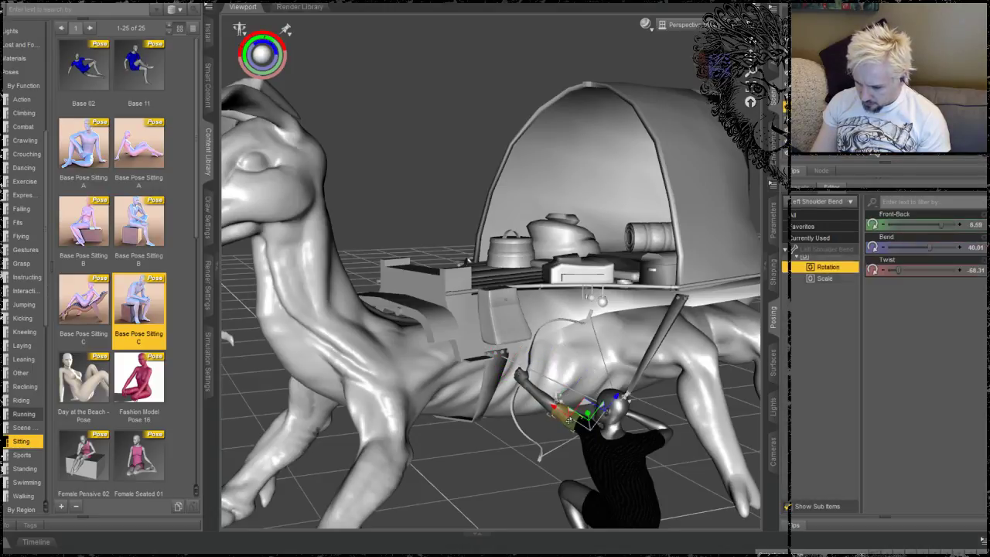
{"action": "key", "text": "alt+shift+p"}
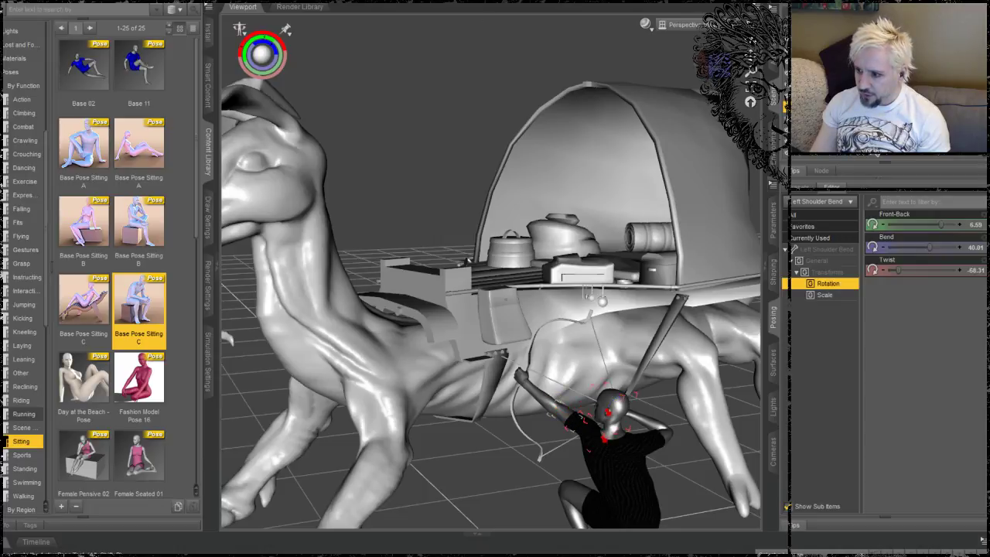
{"action": "left_click", "coordinate": [543, 403]}
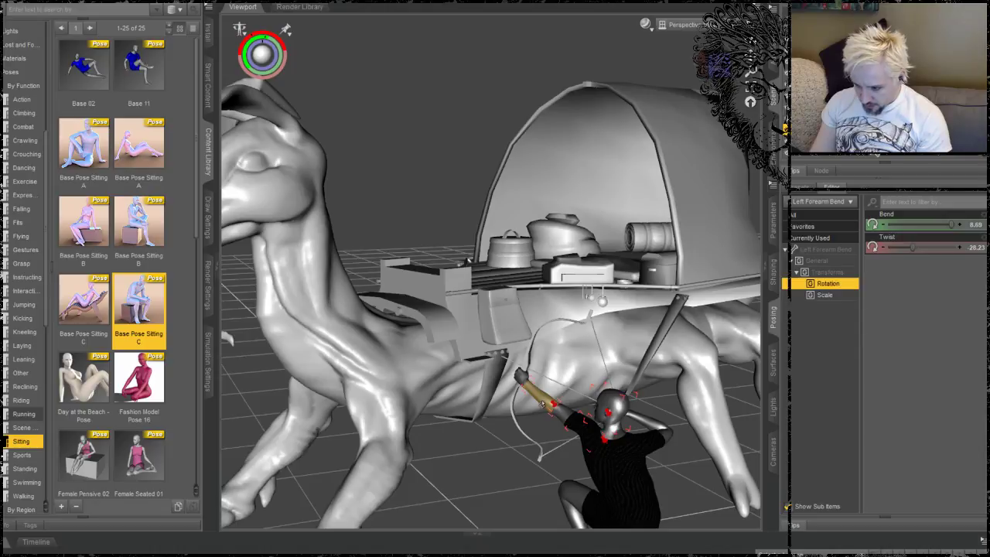
{"action": "left_click", "coordinate": [519, 379]}
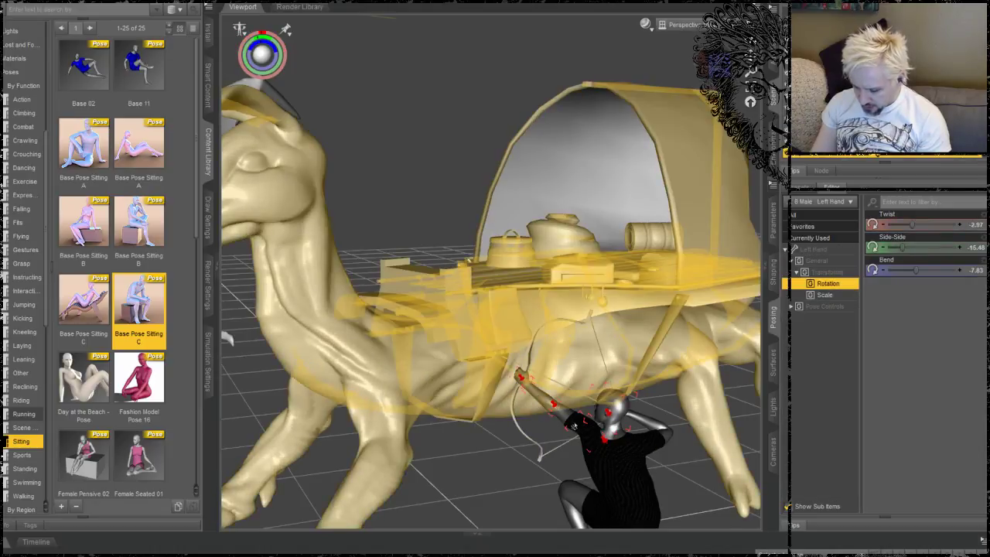
{"action": "left_click", "coordinate": [662, 436]}
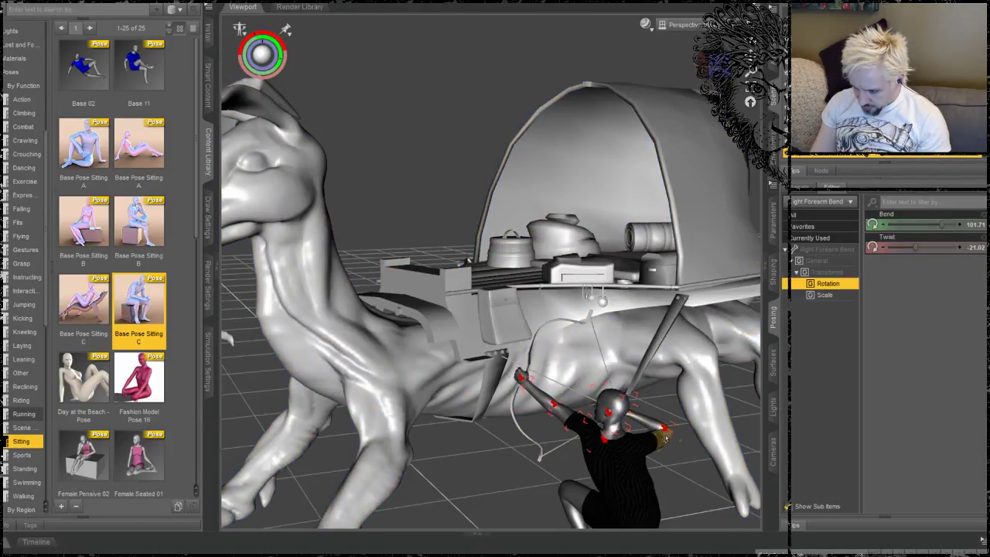
{"action": "left_click", "coordinate": [657, 441]}
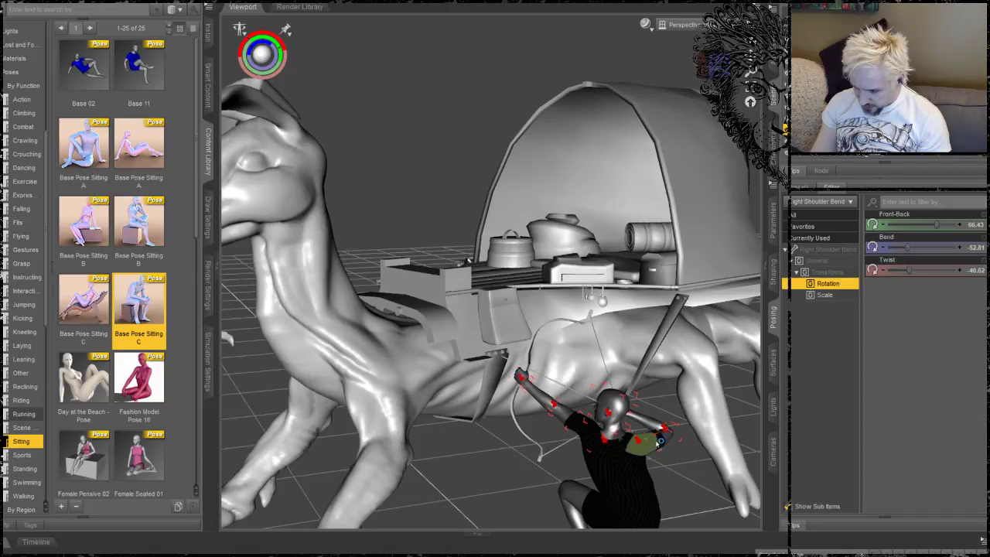
{"action": "left_click", "coordinate": [656, 446]}
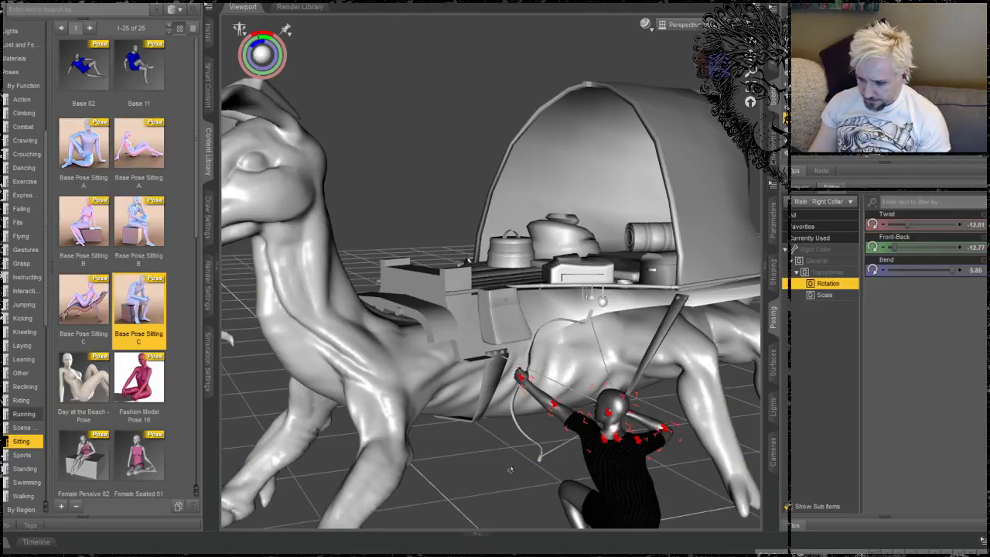
{"action": "middle_click_drag", "start_coordinate": [510, 470], "coordinate": [542, 410]}
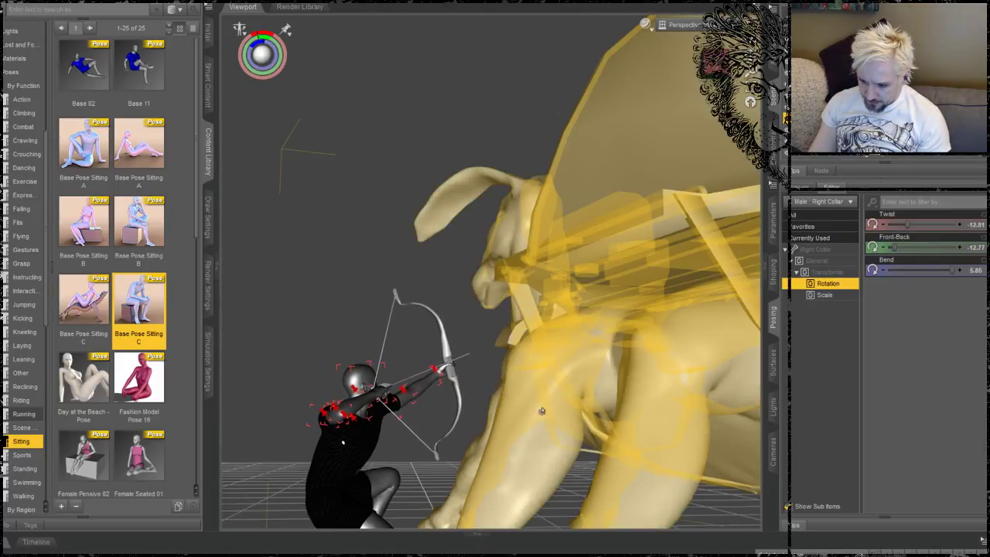
{"action": "scroll", "coordinate": [242, 381], "scroll_direction": "down", "scroll_amount": 2}
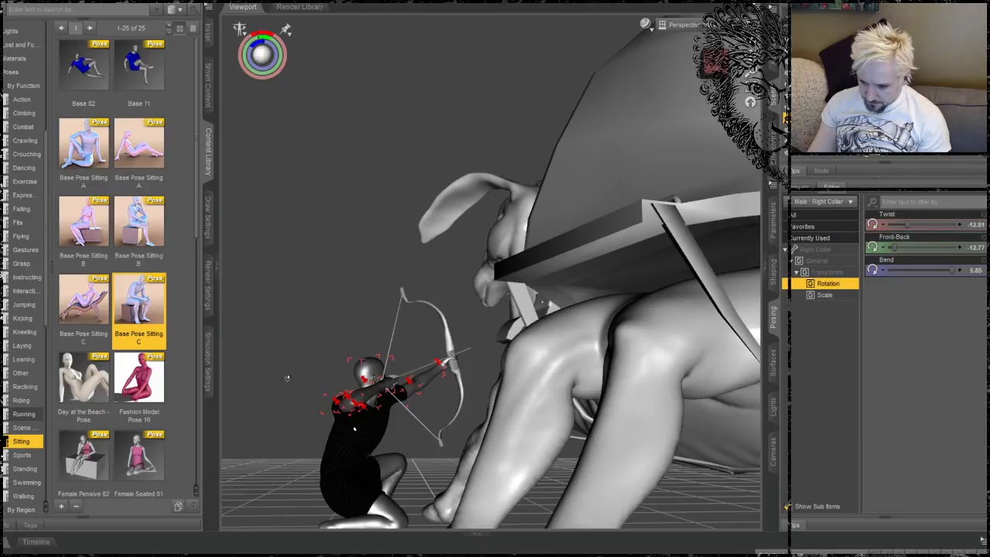
Step: Try to rotate the kneeling archer's lower chest with the arm pins in place, and undo the rotation
{"action": "left_click_drag", "start_coordinate": [286, 377], "coordinate": [262, 381], "text": "alt"}
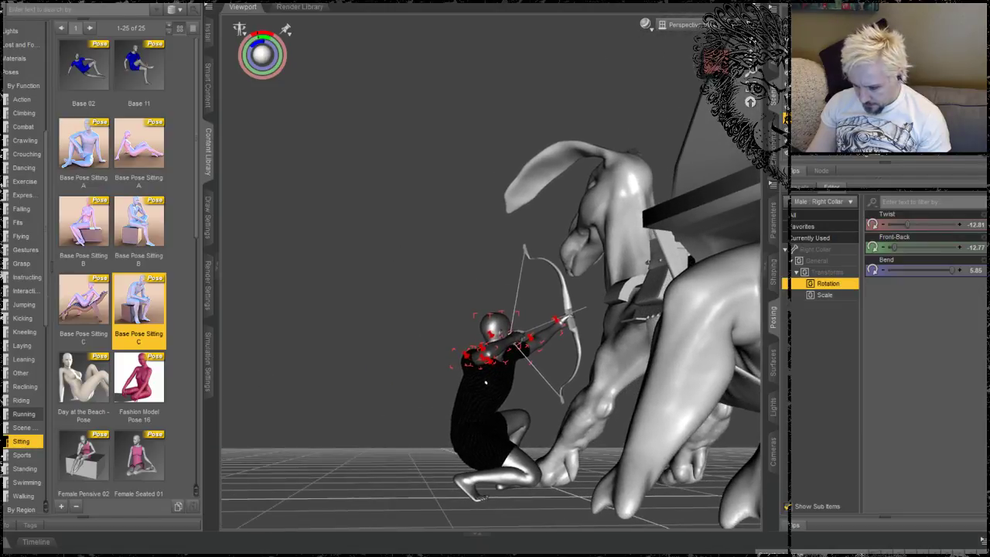
{"action": "left_click_drag", "start_coordinate": [485, 382], "coordinate": [421, 253], "text": "alt"}
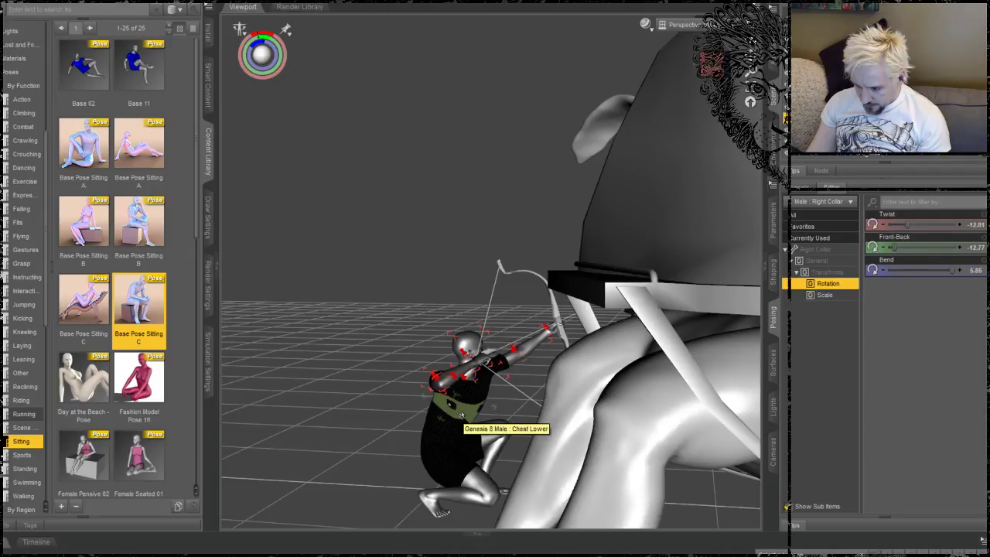
{"action": "left_click", "coordinate": [461, 416]}
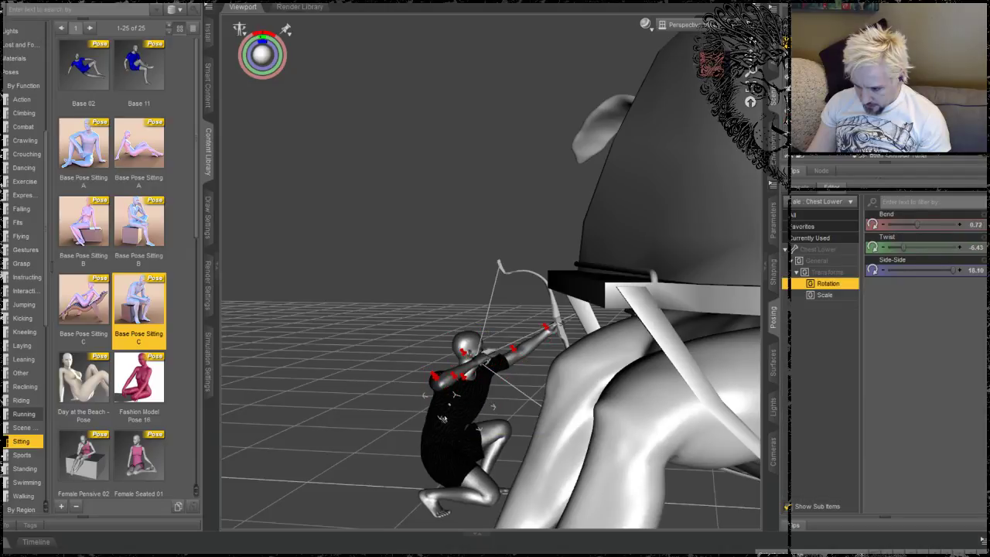
{"action": "mouse_move", "coordinate": [263, 54]}
{"action": "left_mouse_down"}
{"action": "mouse_move", "coordinate": [271, 48]}
{"action": "mouse_move", "coordinate": [260, 48]}
{"action": "mouse_move", "coordinate": [265, 57]}
{"action": "left_mouse_up"}
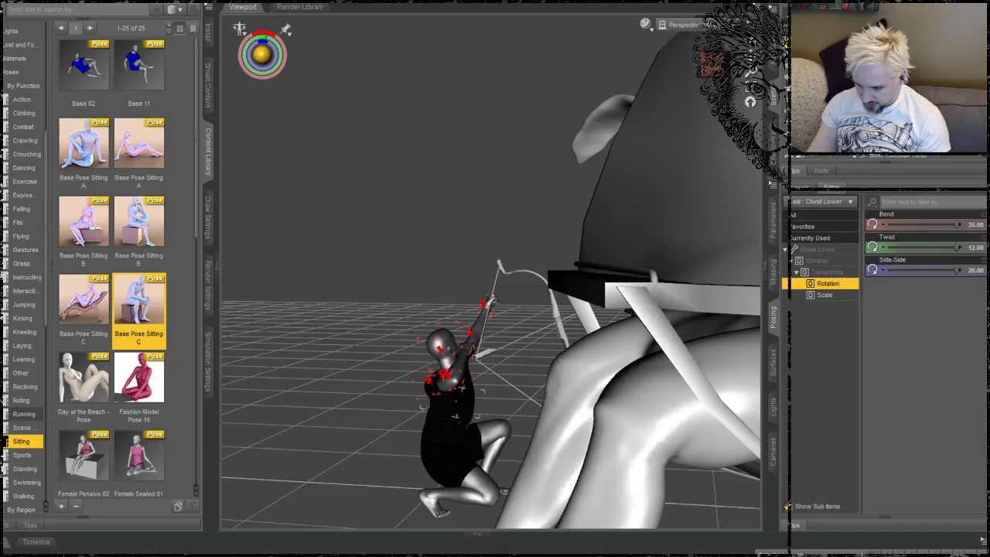
{"action": "key", "text": "ctrl+z"}
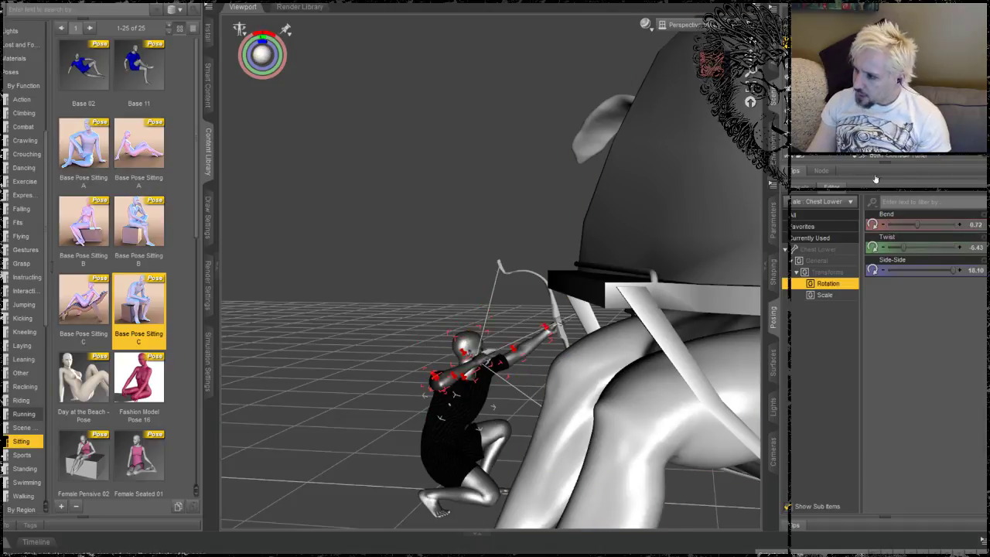
Step: Parent BowShort to the kneeling archer's left forearm in the scene hierarchy
{"action": "middle_click_drag", "start_coordinate": [312, 251], "coordinate": [306, 284]}
{"action": "middle_click_drag", "start_coordinate": [399, 324], "coordinate": [402, 336]}
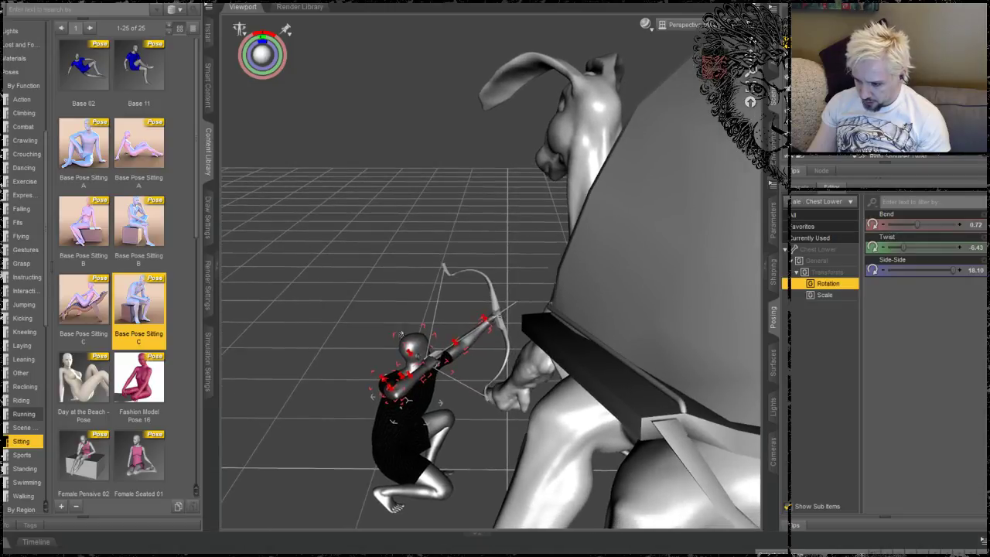
{"action": "middle_click_drag", "start_coordinate": [347, 252], "coordinate": [332, 236]}
{"action": "middle_click_drag", "start_coordinate": [406, 259], "coordinate": [441, 320]}
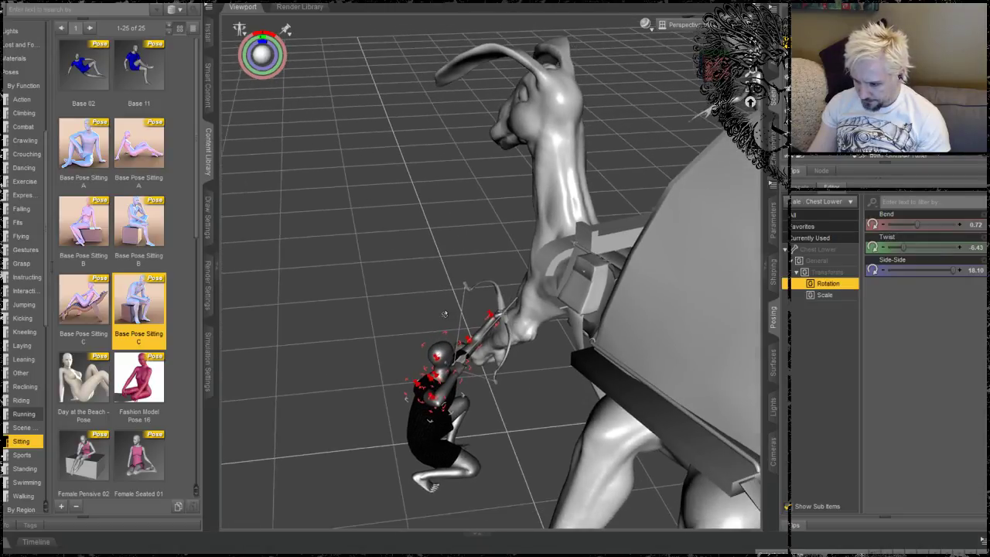
{"action": "scroll", "coordinate": [442, 325], "scroll_direction": "up", "scroll_amount": 6}
{"action": "scroll", "coordinate": [442, 324], "scroll_direction": "up", "scroll_amount": 6}
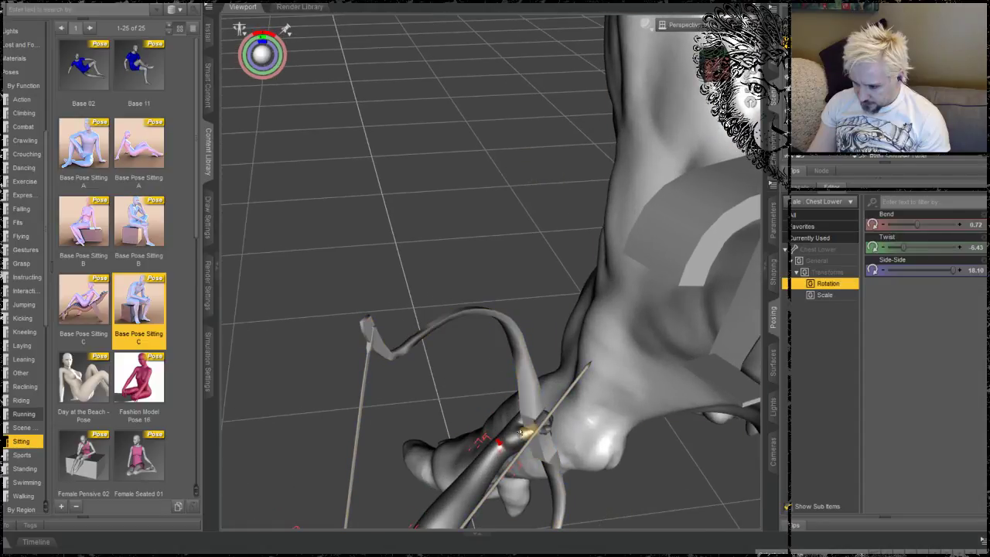
{"action": "left_click", "coordinate": [518, 430]}
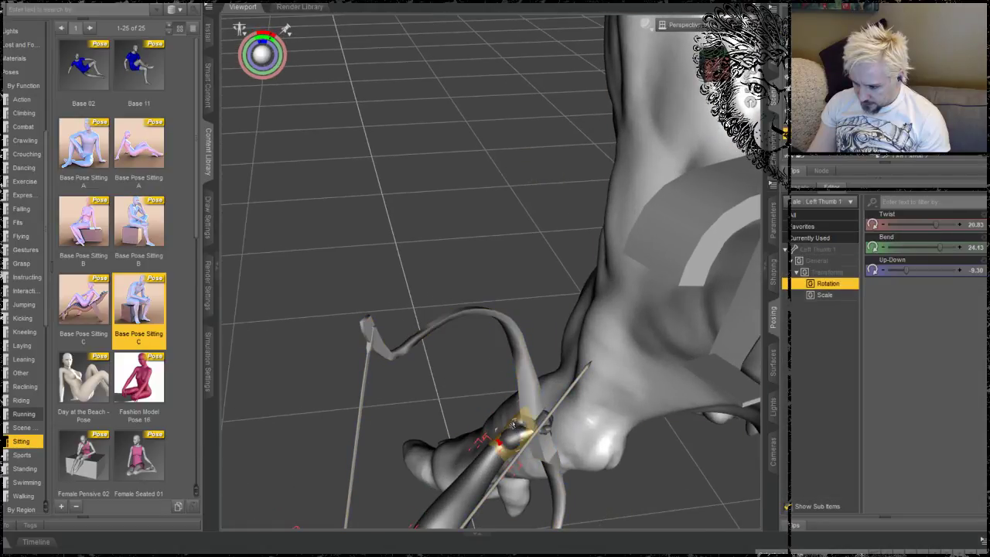
{"action": "left_click", "coordinate": [512, 426]}
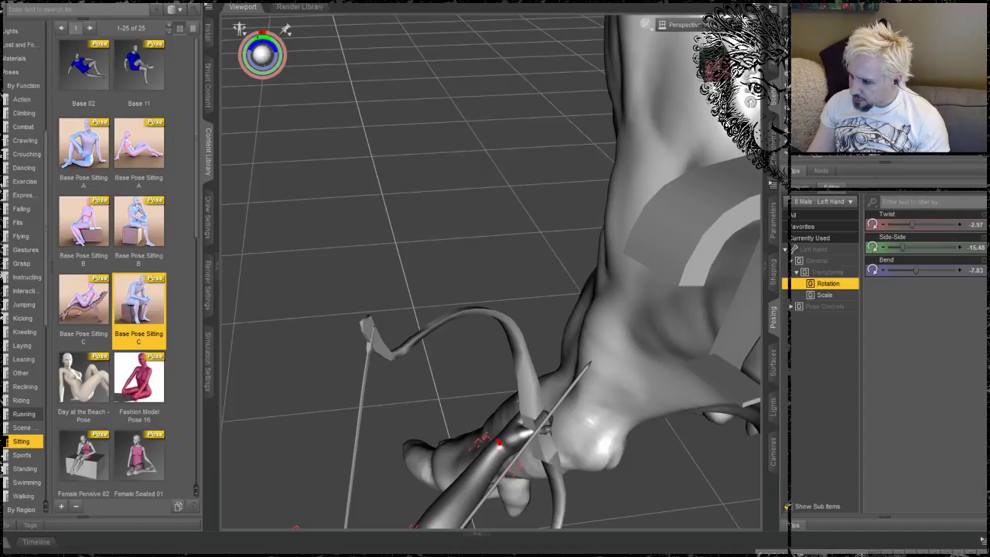
{"action": "left_click", "coordinate": [827, 108]}
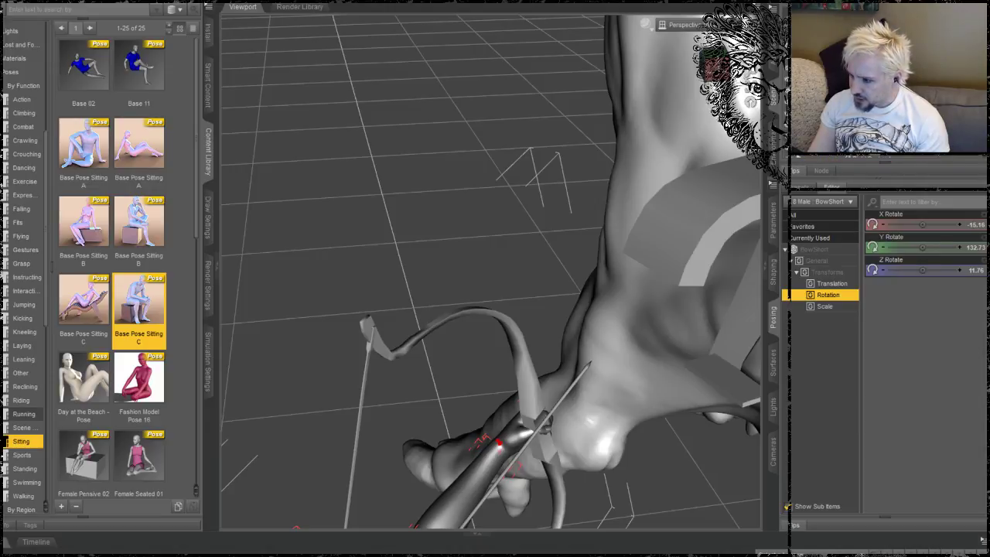
{"action": "left_click_drag", "start_coordinate": [882, 170], "coordinate": [878, 155]}
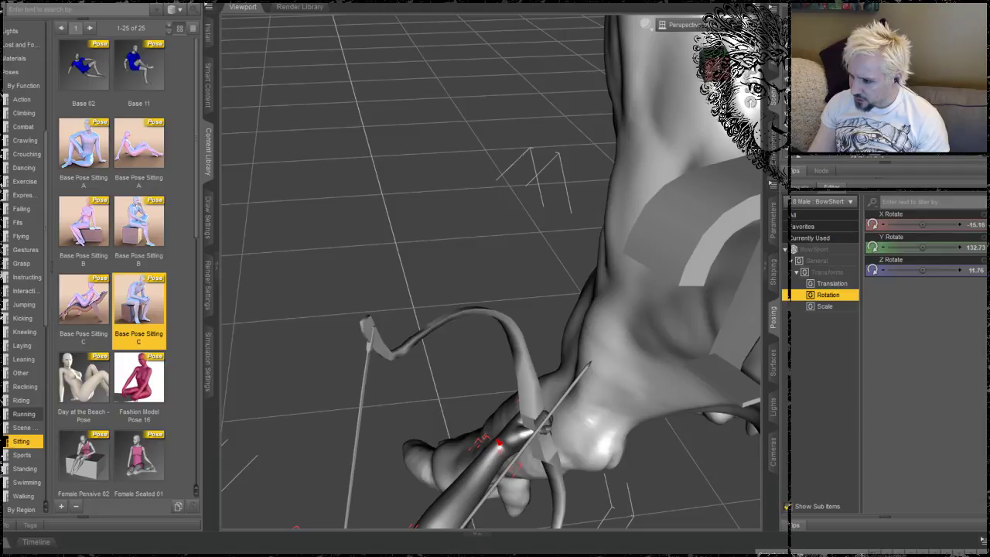
{"action": "left_click", "coordinate": [889, 156]}
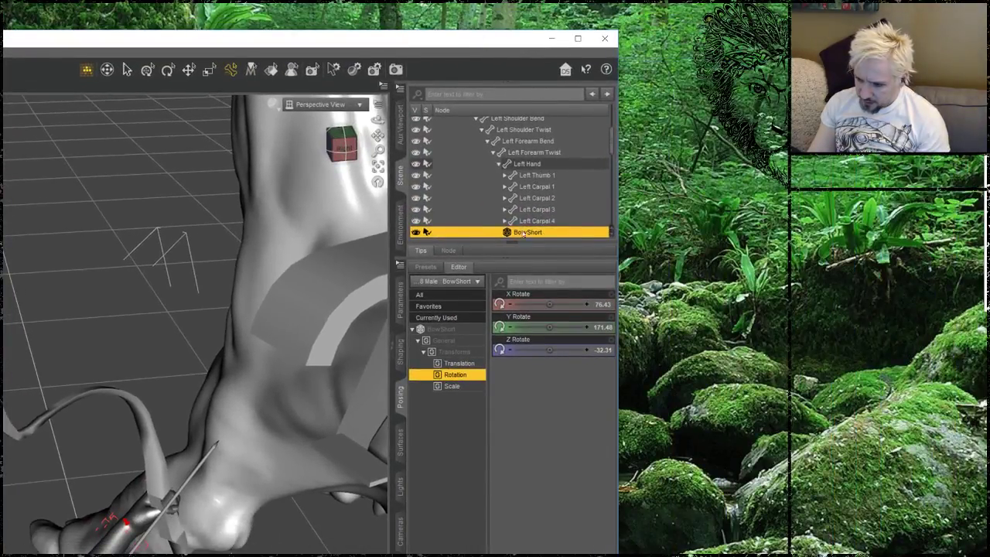
{"action": "left_click_drag", "start_coordinate": [518, 234], "coordinate": [548, 178]}
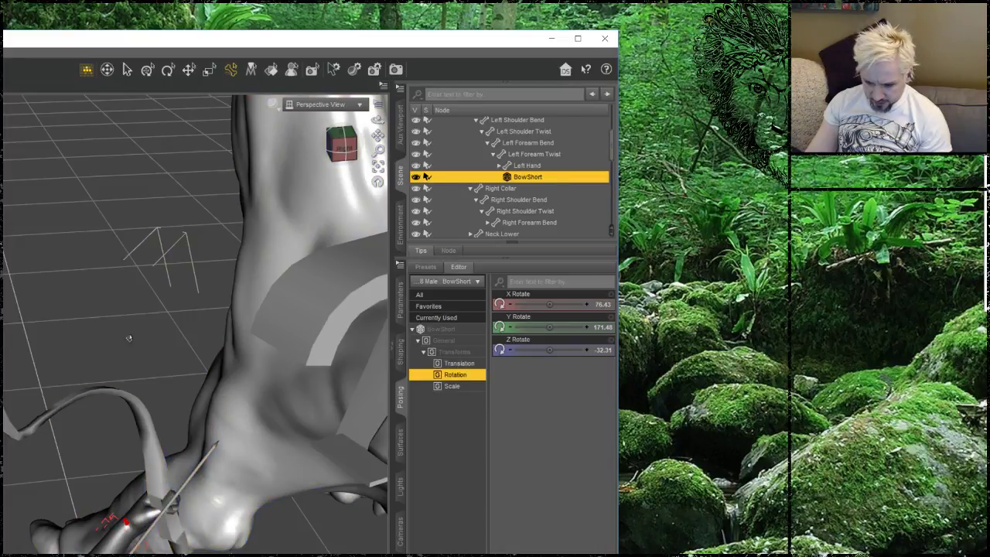
{"action": "left_click_drag", "start_coordinate": [126, 336], "coordinate": [130, 329], "text": "ctrl+alt"}
{"action": "scroll", "coordinate": [130, 330], "scroll_direction": "up", "scroll_amount": 1}
{"action": "double_click", "coordinate": [416, 47]}
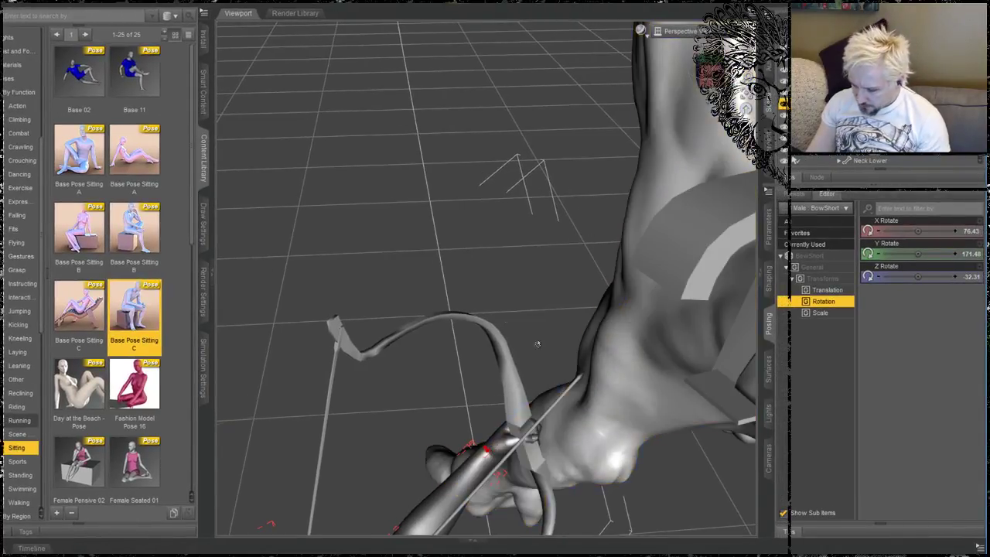
Step: Pose the kneeling archer's upper abdomen to about 24.3 bend, -10.9 twist and 10.75 side-side
{"action": "scroll", "coordinate": [513, 286], "scroll_direction": "up", "scroll_amount": 5}
{"action": "scroll", "coordinate": [510, 291], "scroll_direction": "down", "scroll_amount": 8}
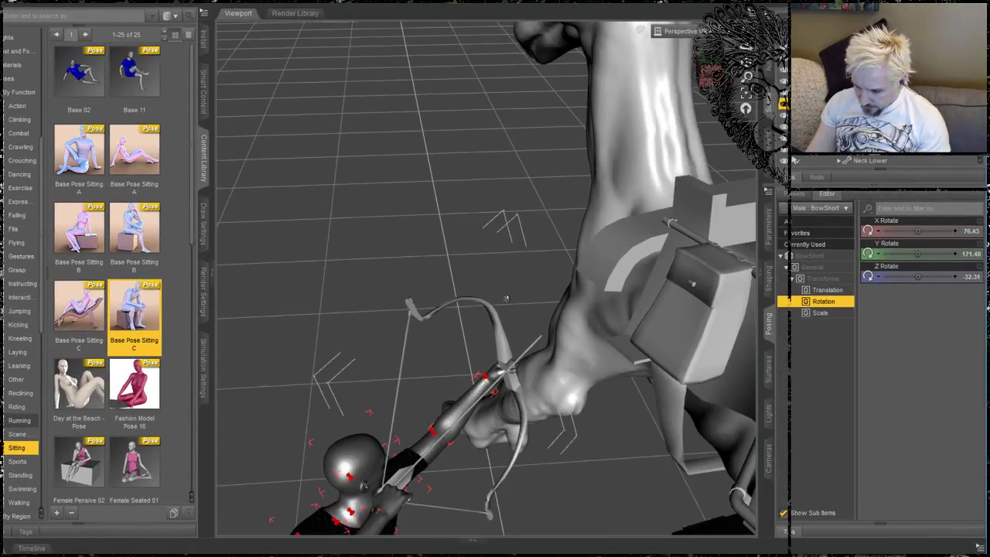
{"action": "left_click_drag", "start_coordinate": [506, 298], "coordinate": [503, 305], "text": "alt"}
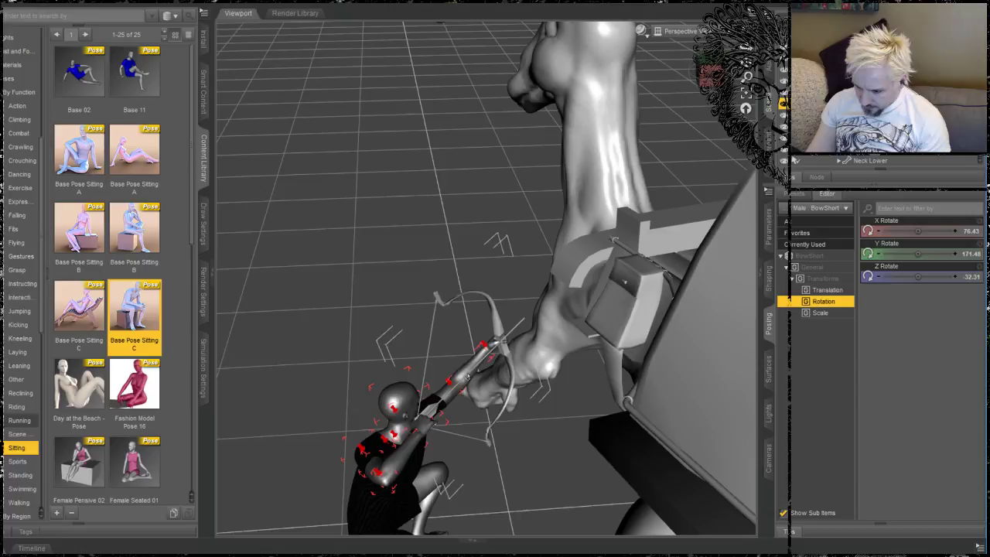
{"action": "left_click", "coordinate": [372, 495]}
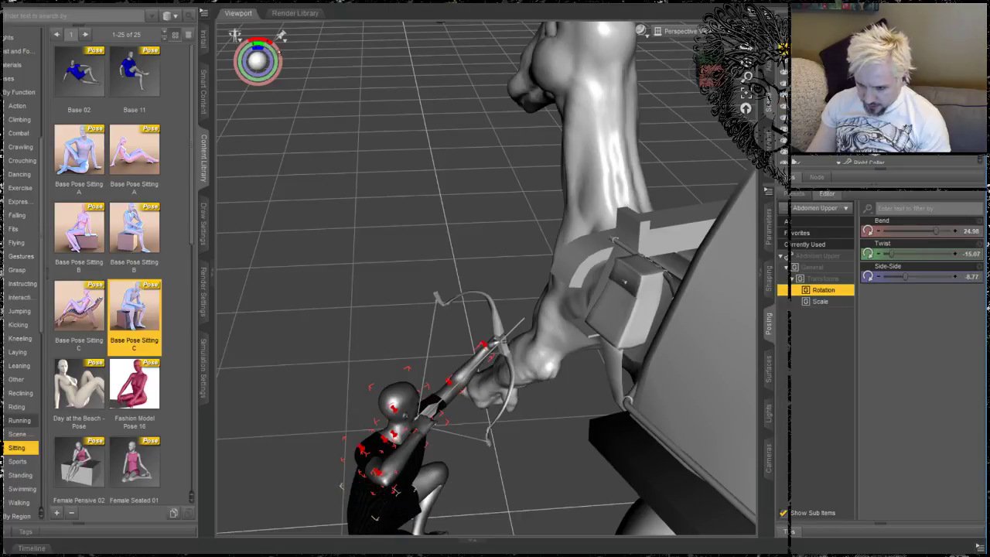
{"action": "mouse_move", "coordinate": [374, 495]}
{"action": "left_mouse_down"}
{"action": "mouse_move", "coordinate": [357, 502]}
{"action": "mouse_move", "coordinate": [378, 491]}
{"action": "mouse_move", "coordinate": [358, 502]}
{"action": "mouse_move", "coordinate": [379, 507]}
{"action": "mouse_move", "coordinate": [355, 503]}
{"action": "mouse_move", "coordinate": [366, 506]}
{"action": "left_mouse_up"}
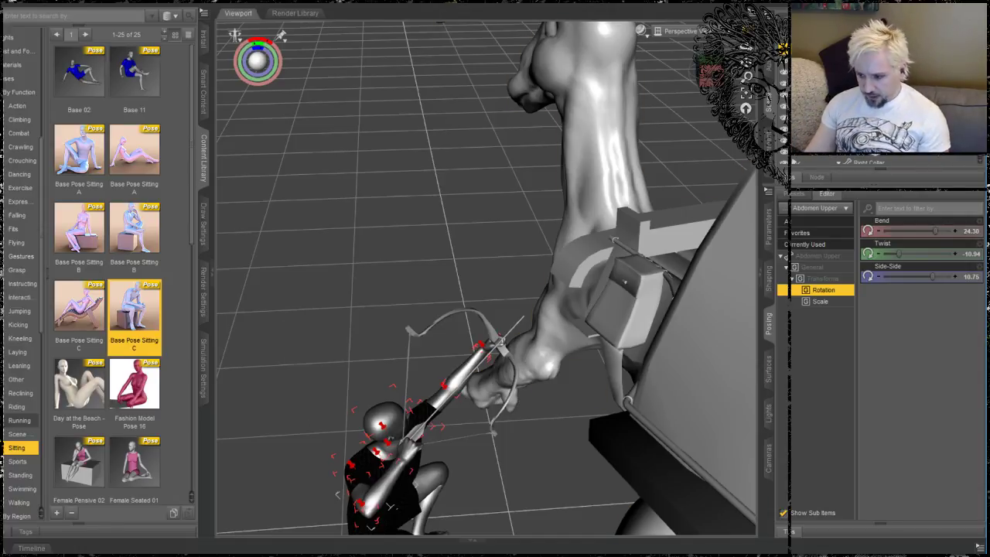
Step: Straighten the kneeling archer's upper abdomen to about 7.1 bend, -3.5 twist and 16.6 side-side
{"action": "middle_click_drag", "start_coordinate": [363, 275], "coordinate": [368, 198]}
{"action": "middle_click_drag", "start_coordinate": [247, 198], "coordinate": [313, 204]}
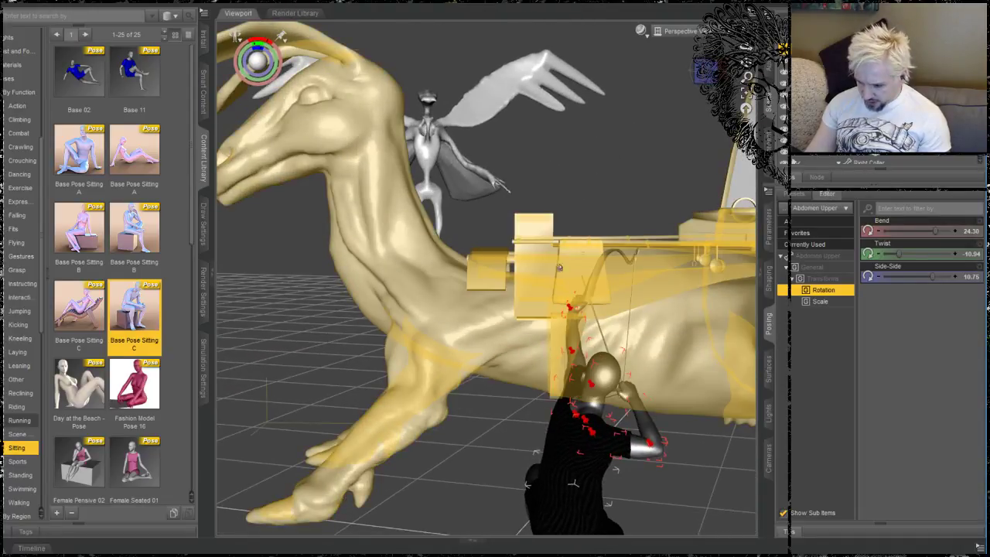
{"action": "middle_click_drag", "start_coordinate": [495, 209], "coordinate": [627, 157]}
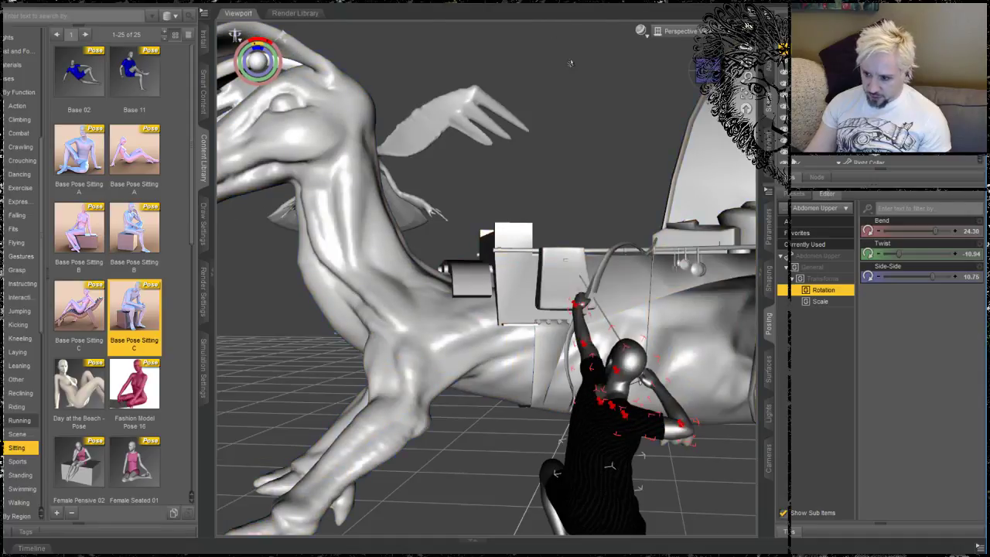
{"action": "middle_click_drag", "start_coordinate": [433, 93], "coordinate": [261, 159]}
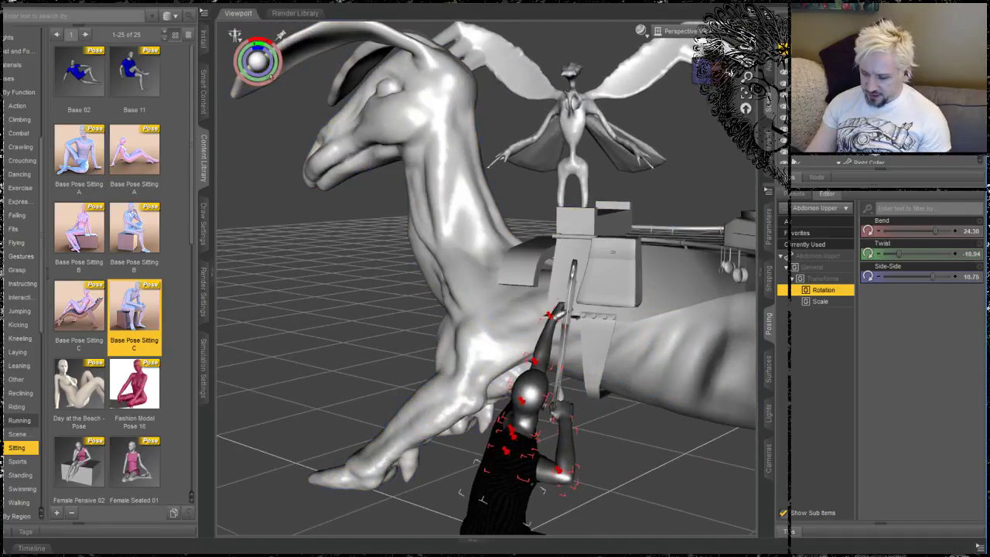
{"action": "left_click_drag", "start_coordinate": [511, 481], "coordinate": [499, 464]}
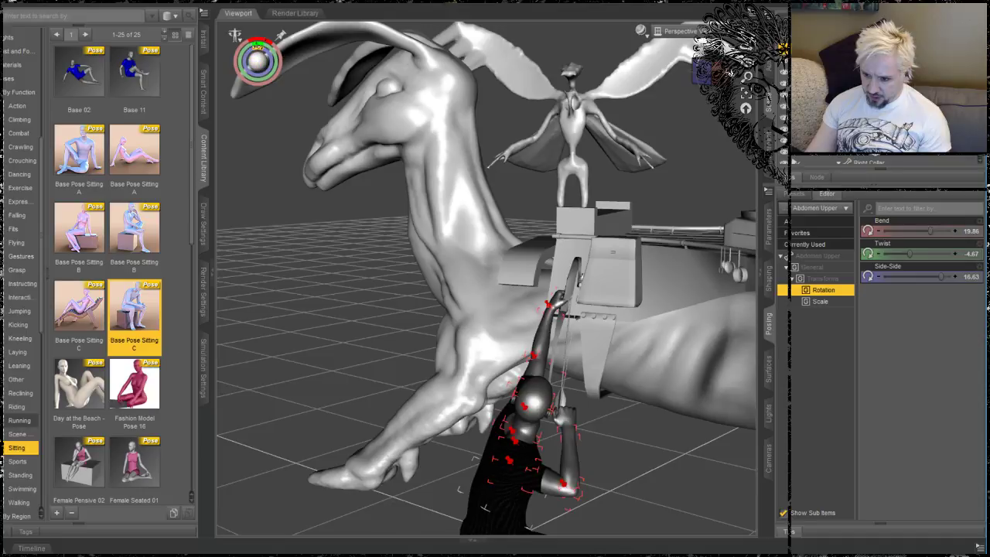
{"action": "left_click_drag", "start_coordinate": [499, 464], "coordinate": [496, 461]}
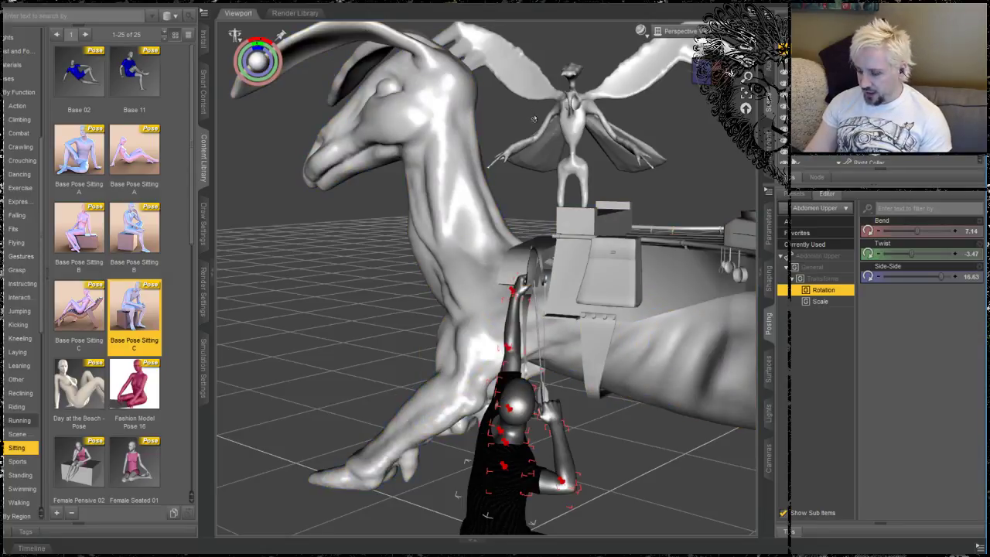
Step: Turn the kneeling archer's upper abdomen to about 24.25 bend, -20 twist and 4.4 side-side
{"action": "middle_click_drag", "start_coordinate": [647, 139], "coordinate": [526, 249]}
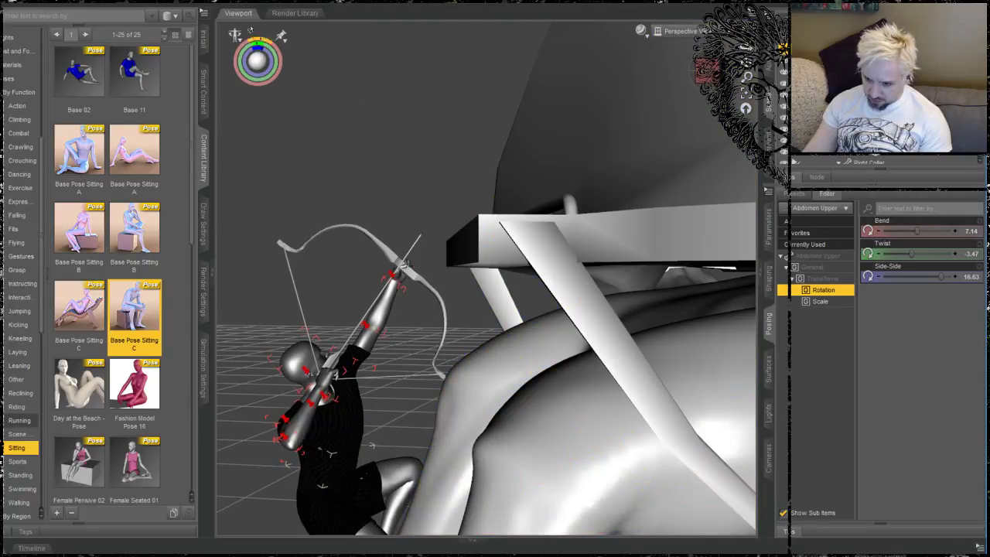
{"action": "left_click_drag", "start_coordinate": [257, 43], "coordinate": [251, 43]}
{"action": "left_click_drag", "start_coordinate": [372, 446], "coordinate": [375, 458]}
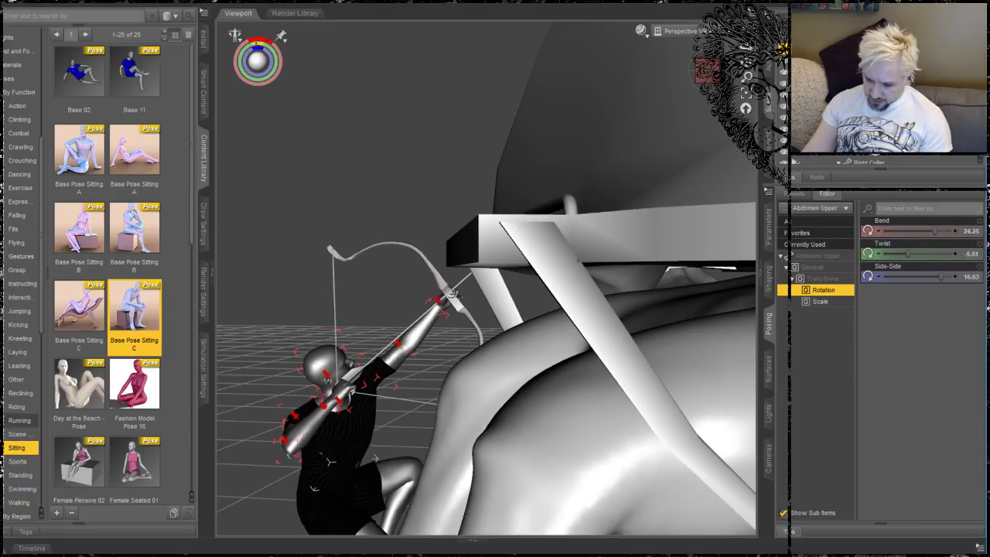
{"action": "left_click_drag", "start_coordinate": [256, 44], "coordinate": [252, 44]}
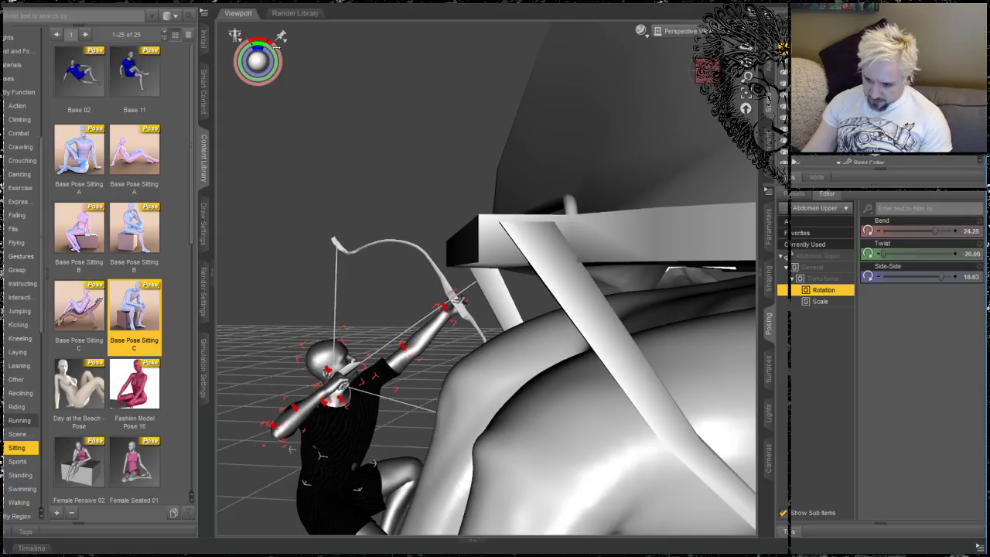
{"action": "left_click_drag", "start_coordinate": [293, 448], "coordinate": [294, 446]}
Step: Reduce the bend of the kneeling archer's upper abdomen to 11.57
{"action": "middle_click_drag", "start_coordinate": [286, 214], "coordinate": [577, 441]}
{"action": "left_click_drag", "start_coordinate": [219, 333], "coordinate": [262, 213], "text": "alt"}
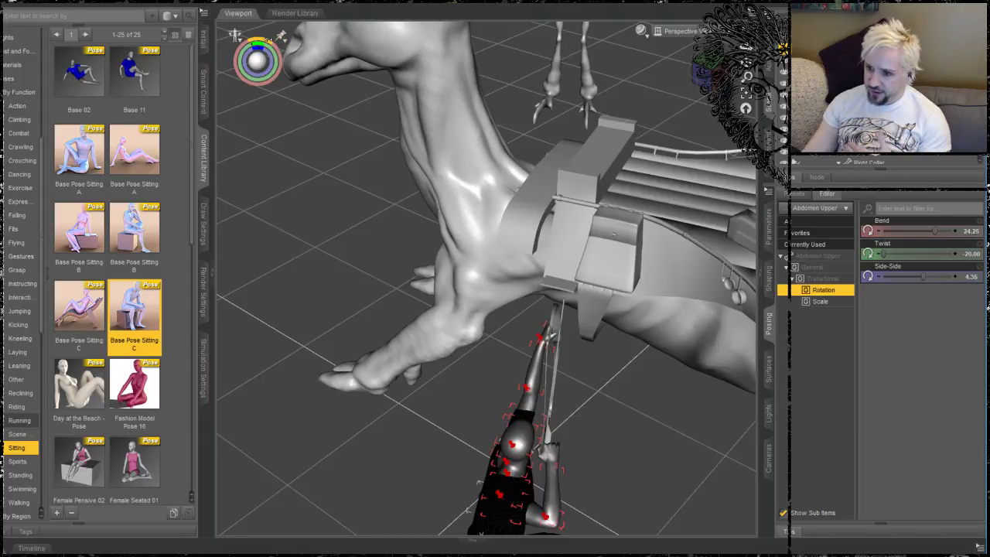
{"action": "left_click_drag", "start_coordinate": [935, 232], "coordinate": [921, 231]}
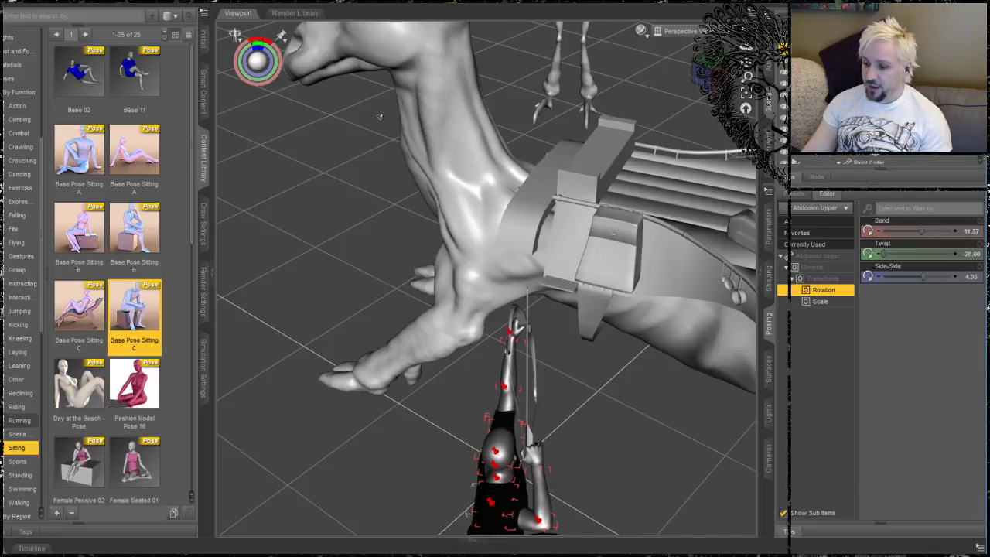
{"action": "left_click_drag", "start_coordinate": [358, 431], "coordinate": [525, 387], "text": "alt"}
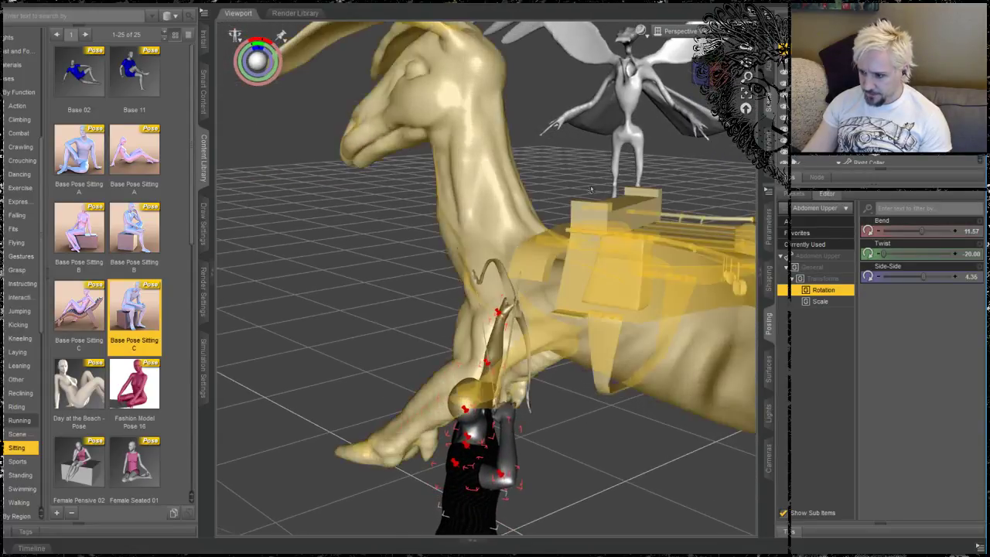
Step: Select the winged DriddyonDrone2, raise it vertically and shift it toward the kneeling archer's side
{"action": "left_click", "coordinate": [619, 85]}
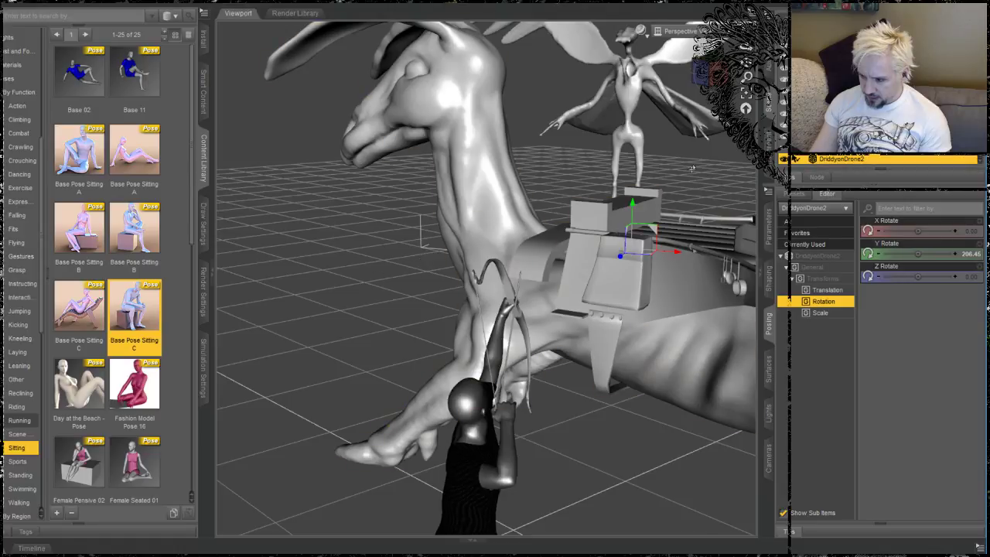
{"action": "left_click_drag", "start_coordinate": [632, 205], "coordinate": [631, 135]}
{"action": "middle_click_drag", "start_coordinate": [319, 222], "coordinate": [407, 135]}
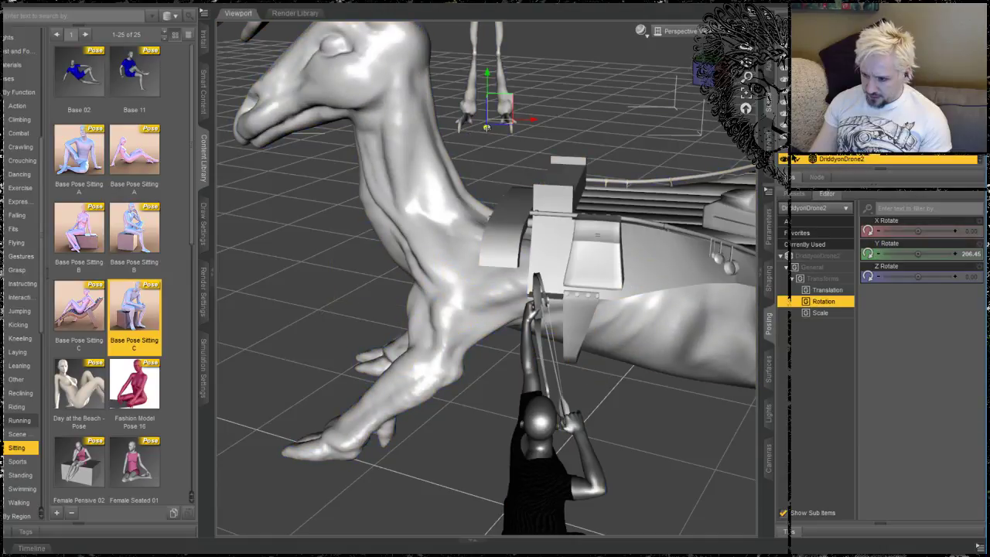
{"action": "left_click_drag", "start_coordinate": [485, 128], "coordinate": [481, 159]}
Step: Lower DriddyonDrone2 vertically toward the creature's saddle and check its placement against the archer's aim
{"action": "middle_click_drag", "start_coordinate": [589, 130], "coordinate": [441, 247]}
{"action": "middle_click_drag", "start_coordinate": [419, 197], "coordinate": [401, 213]}
{"action": "left_click_drag", "start_coordinate": [457, 133], "coordinate": [456, 160], "text": "alt"}
{"action": "middle_click_drag", "start_coordinate": [457, 160], "coordinate": [604, 246]}
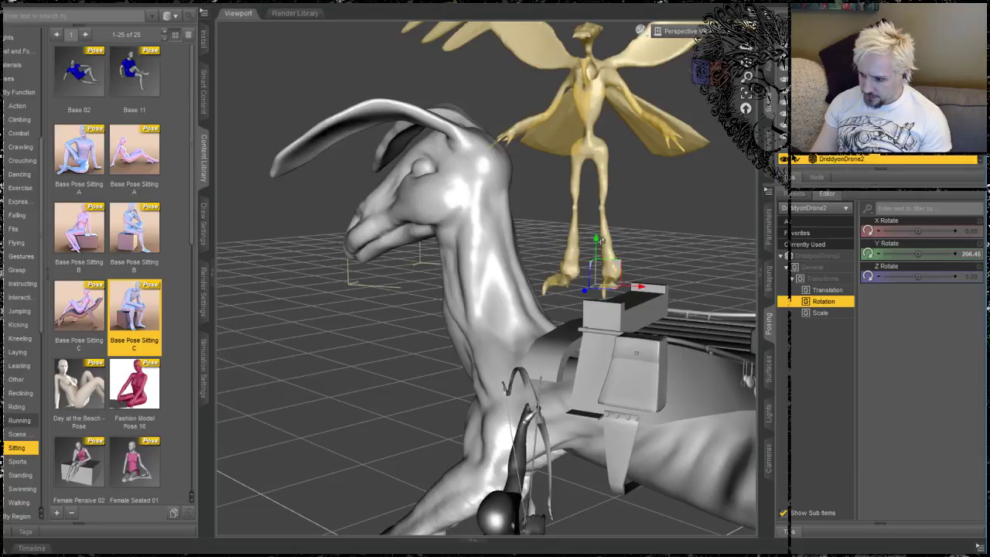
{"action": "left_click_drag", "start_coordinate": [597, 241], "coordinate": [596, 272]}
{"action": "middle_click_drag", "start_coordinate": [371, 116], "coordinate": [502, 202]}
{"action": "middle_click_drag", "start_coordinate": [507, 136], "coordinate": [507, 142]}
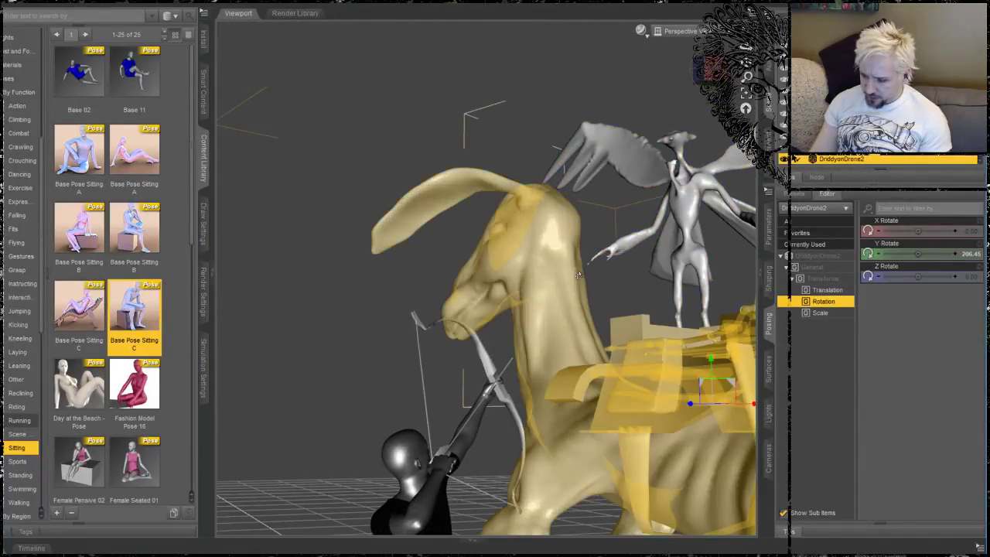
{"action": "middle_click_drag", "start_coordinate": [338, 338], "coordinate": [358, 375]}
{"action": "scroll", "coordinate": [355, 374], "scroll_direction": "down", "scroll_amount": 8}
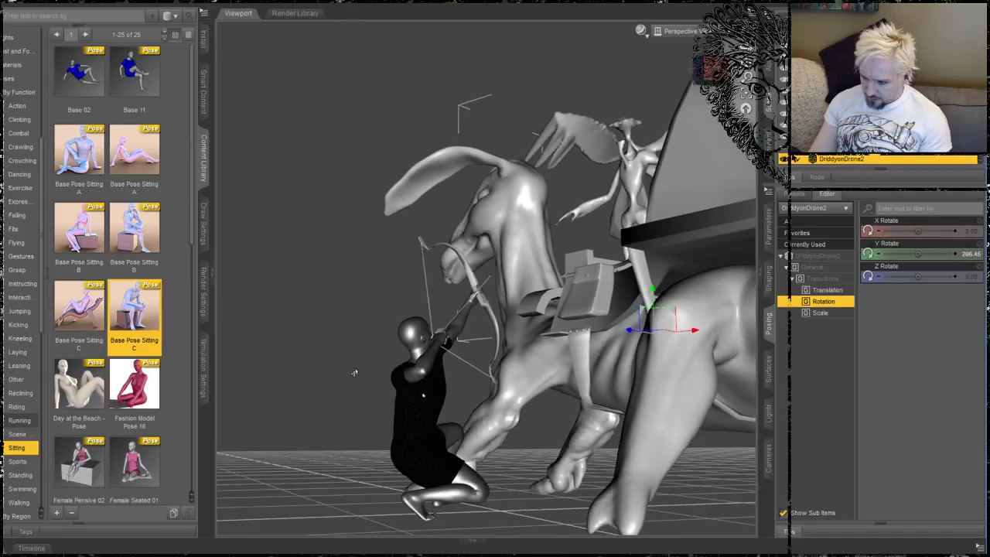
Step: Examine DriddyonDrone2's placement against the kneeling archer's aim and the creature from low, side, front and high angles
{"action": "left_click_drag", "start_coordinate": [354, 373], "coordinate": [353, 372], "text": "alt"}
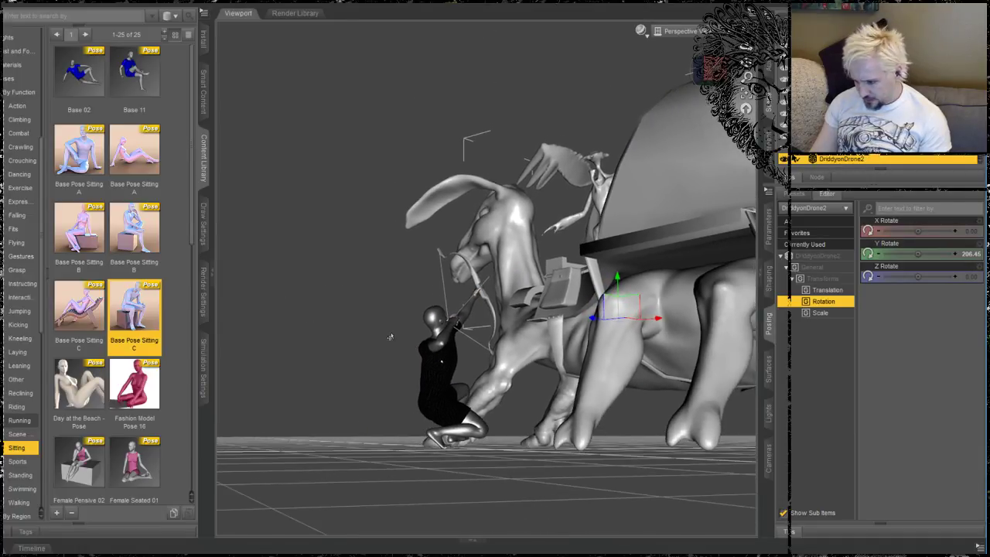
{"action": "left_click_drag", "start_coordinate": [390, 336], "coordinate": [387, 338], "text": "alt"}
{"action": "left_click_drag", "start_coordinate": [462, 356], "coordinate": [479, 359], "text": "alt"}
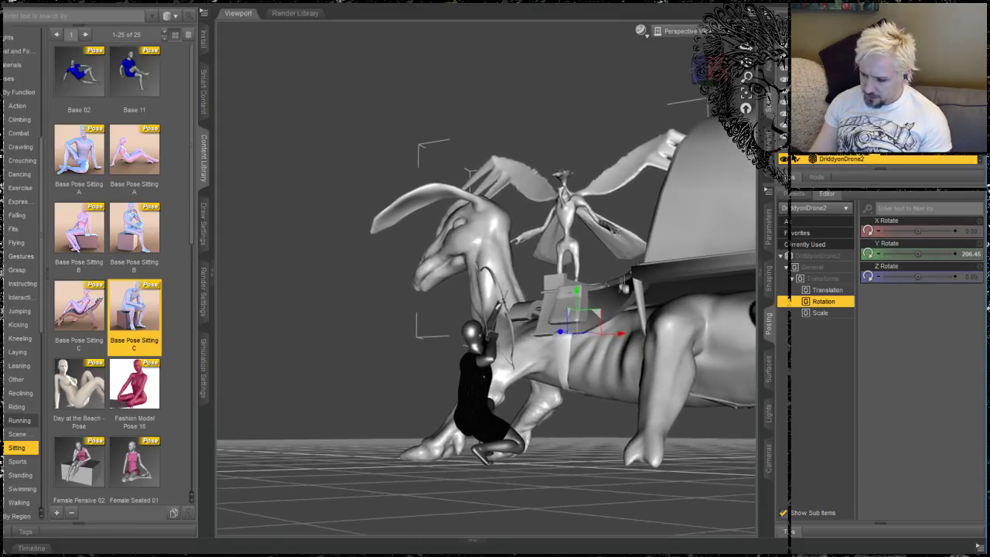
{"action": "left_click_drag", "start_coordinate": [328, 299], "coordinate": [324, 324], "text": "alt"}
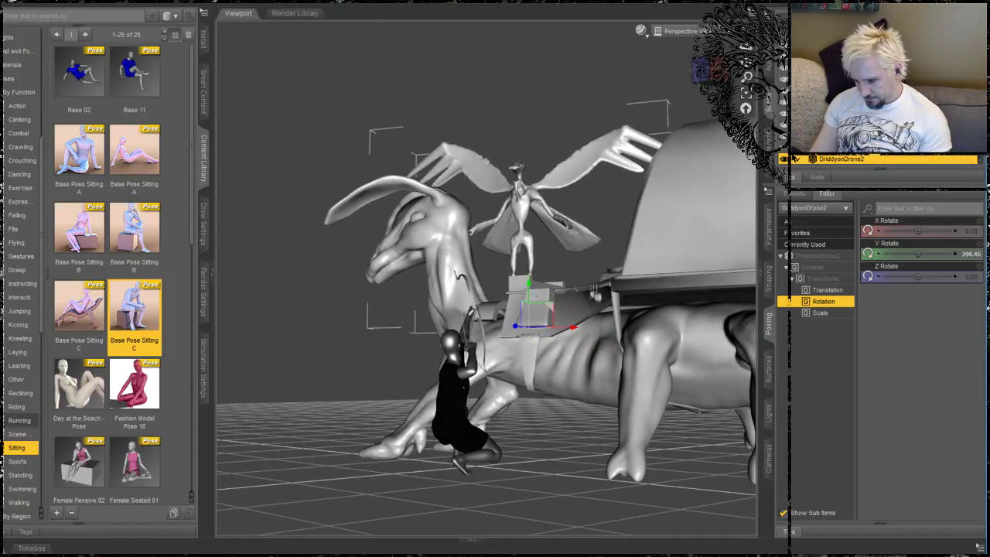
{"action": "left_click_drag", "start_coordinate": [347, 272], "coordinate": [349, 292], "text": "alt"}
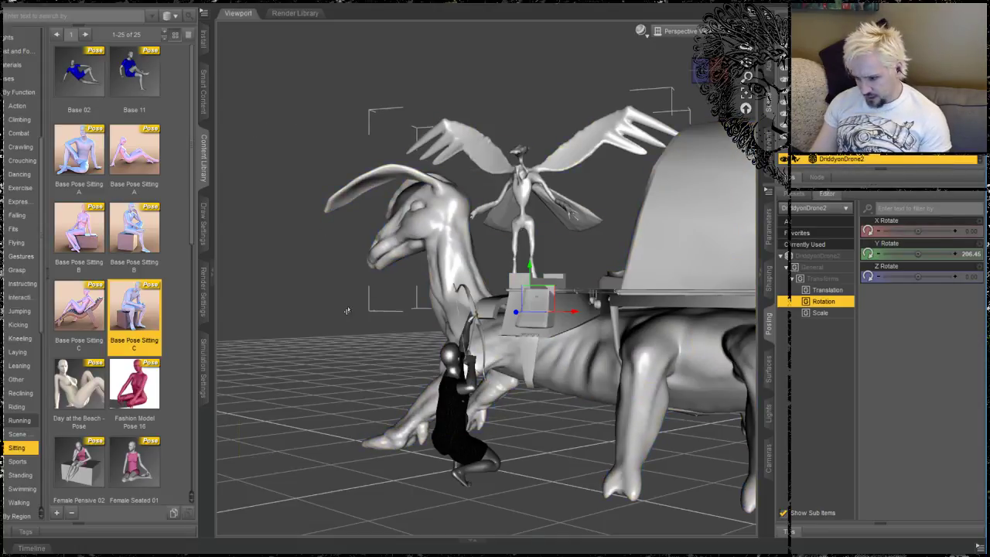
{"action": "left_click_drag", "start_coordinate": [338, 307], "coordinate": [378, 338], "text": "alt"}
{"action": "left_click_drag", "start_coordinate": [453, 292], "coordinate": [447, 307], "text": "alt"}
{"action": "left_click_drag", "start_coordinate": [747, 48], "coordinate": [747, 61]}
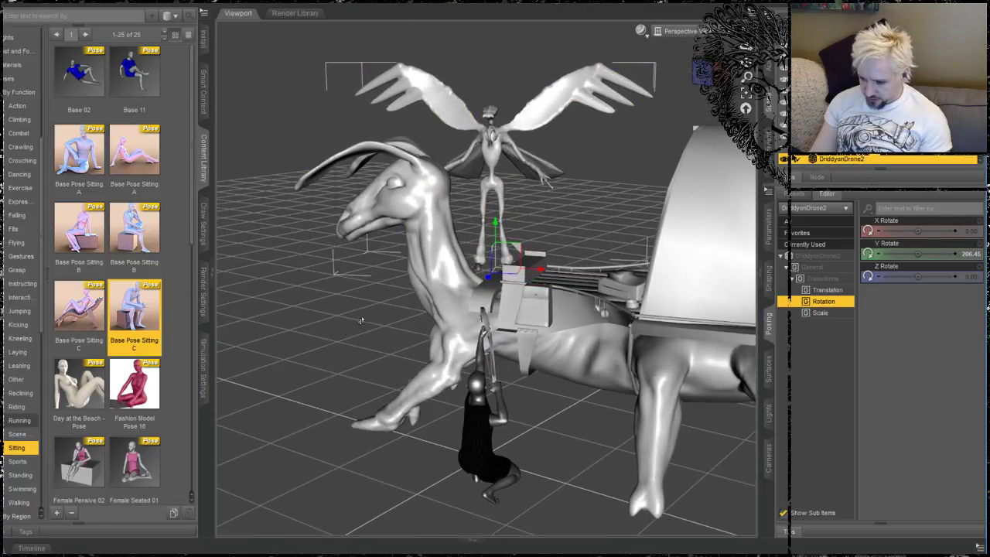
{"action": "middle_click_drag", "start_coordinate": [361, 321], "coordinate": [414, 348]}
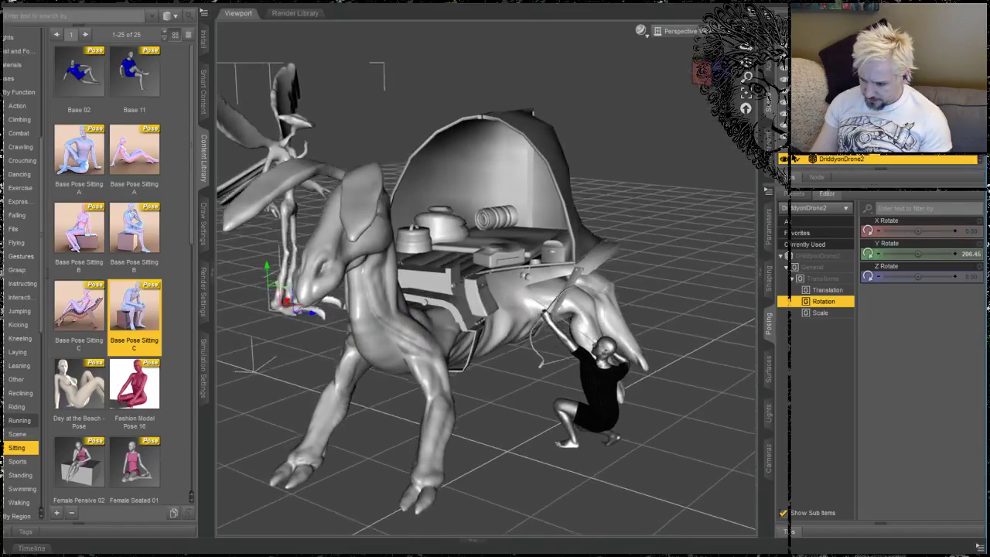
{"action": "middle_click_drag", "start_coordinate": [536, 439], "coordinate": [458, 385]}
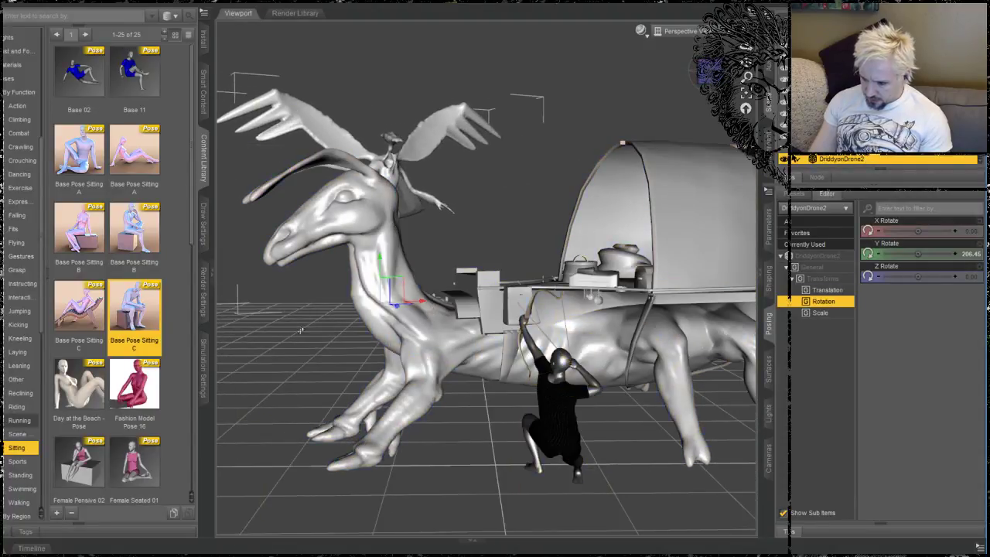
{"action": "middle_click_drag", "start_coordinate": [458, 387], "coordinate": [533, 438]}
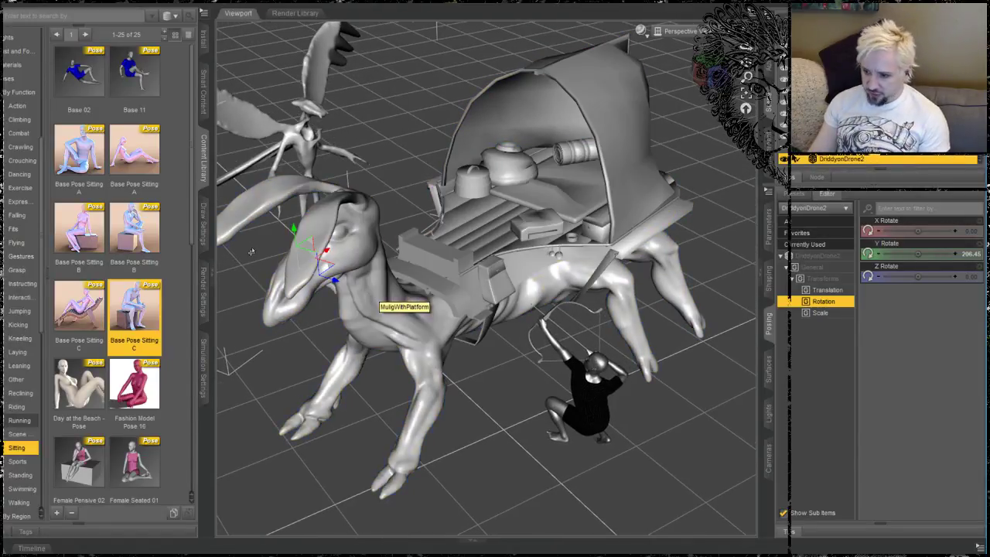
Step: Narrow the content library pane to enlarge the viewport, and compare camera angles until the archer, creature and drone are framed from above the creature's front
{"action": "left_click_drag", "start_coordinate": [216, 196], "coordinate": [125, 196]}
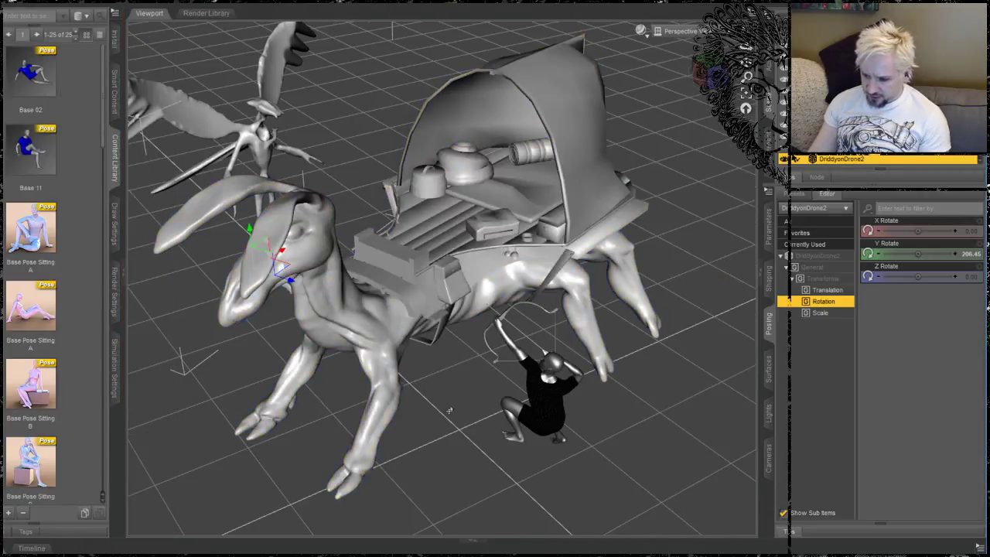
{"action": "left_click_drag", "start_coordinate": [745, 47], "coordinate": [778, 58]}
{"action": "left_click_drag", "start_coordinate": [611, 473], "coordinate": [485, 405], "text": "ctrl+alt"}
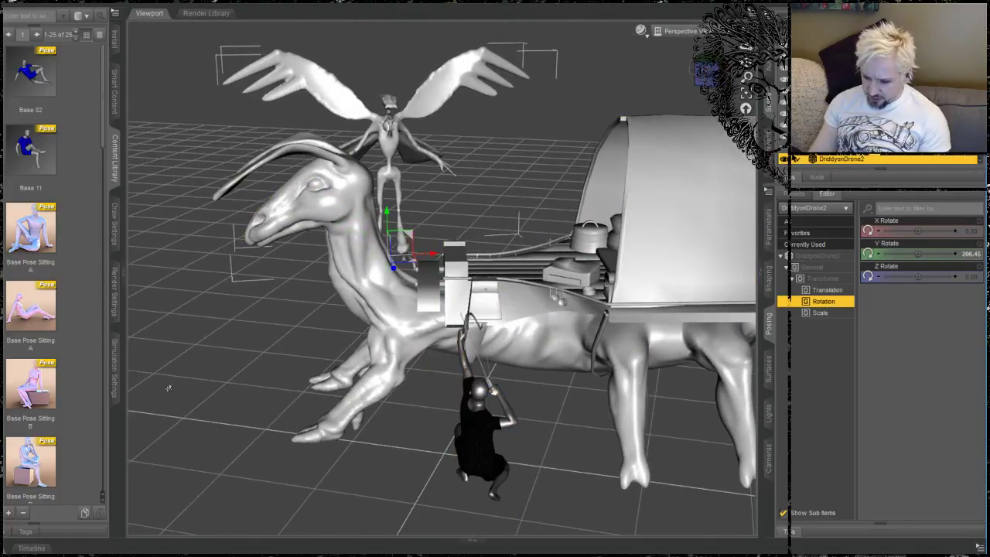
{"action": "left_click_drag", "start_coordinate": [259, 369], "coordinate": [178, 305], "text": "ctrl+alt"}
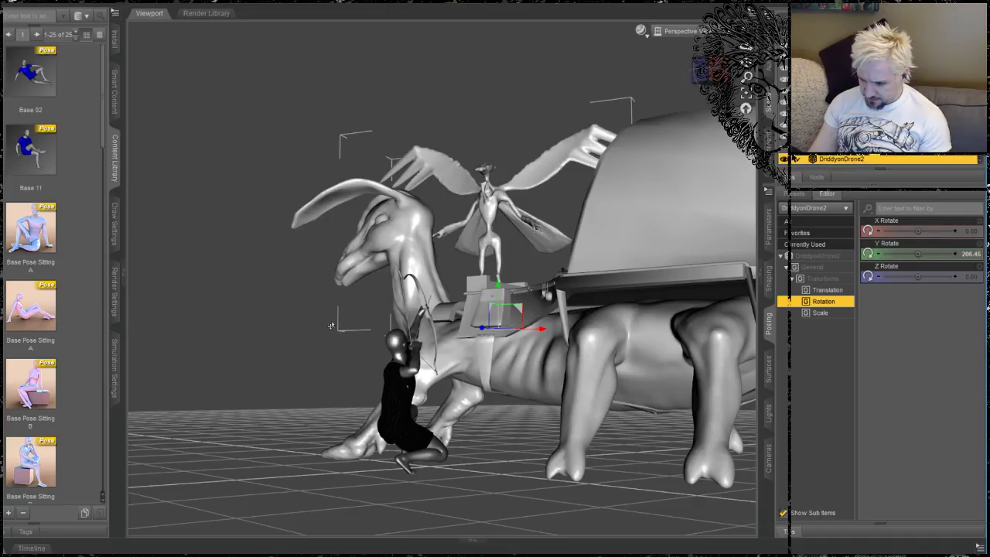
{"action": "left_click_drag", "start_coordinate": [315, 375], "coordinate": [395, 386], "text": "ctrl+alt"}
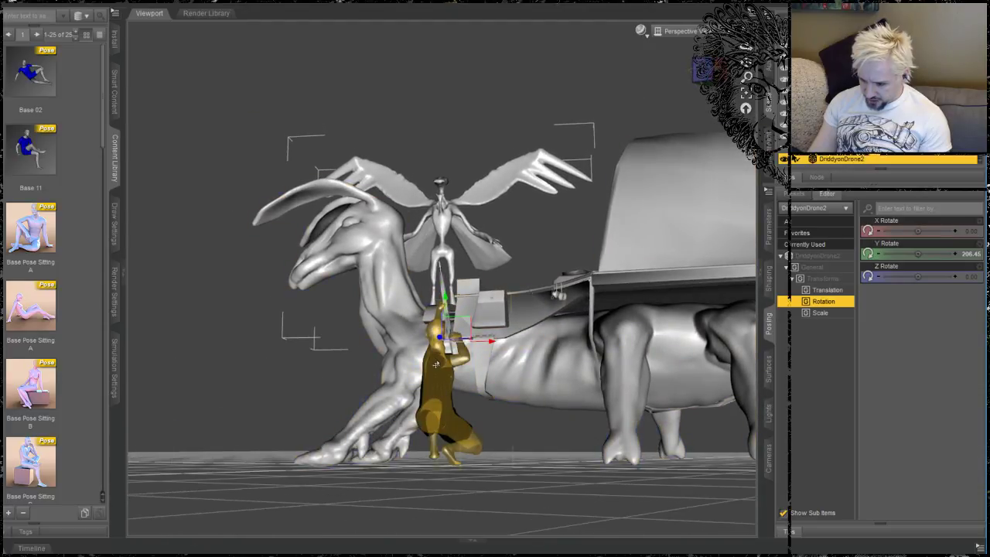
{"action": "left_click_drag", "start_coordinate": [232, 378], "coordinate": [222, 383], "text": "ctrl+alt"}
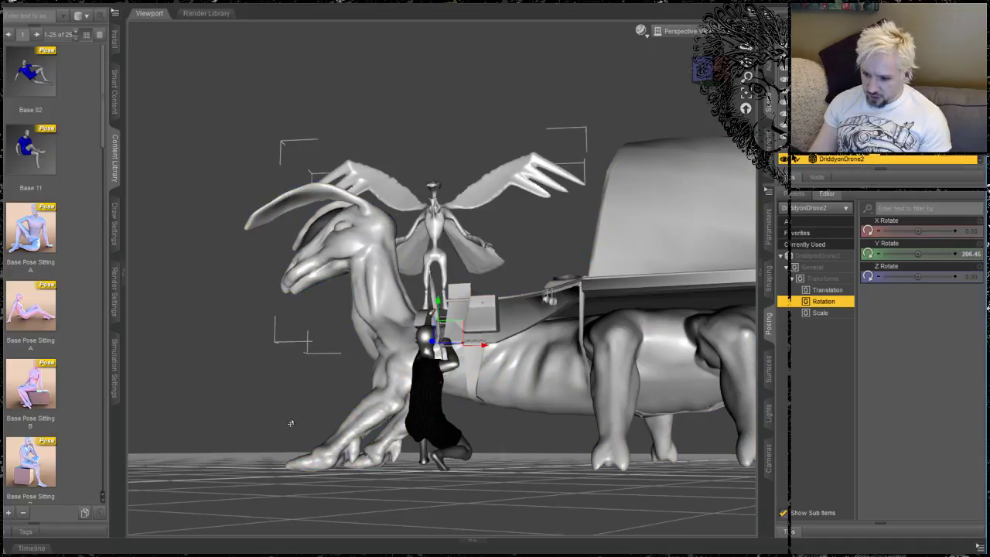
{"action": "middle_click_drag", "start_coordinate": [290, 423], "coordinate": [340, 391]}
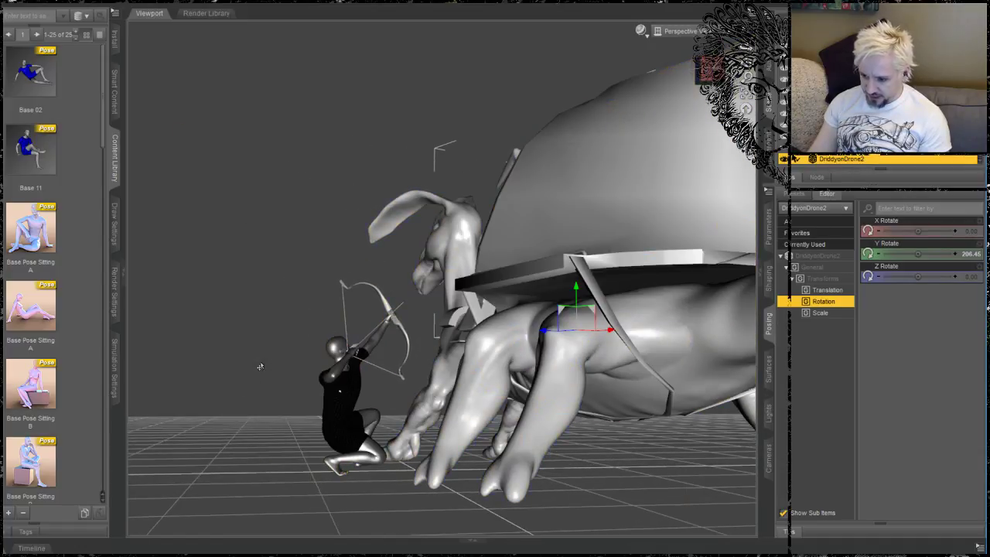
{"action": "mouse_move", "coordinate": [258, 366]}
{"action": "middle_mouse_down"}
{"action": "mouse_move", "coordinate": [206, 385]}
{"action": "mouse_move", "coordinate": [256, 361]}
{"action": "middle_mouse_up"}
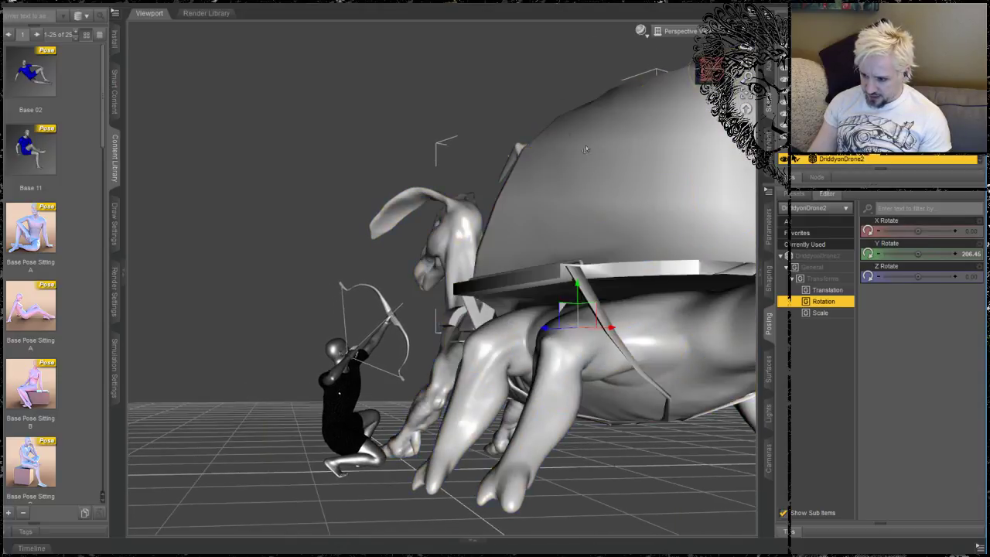
{"action": "middle_click_drag", "start_coordinate": [338, 393], "coordinate": [495, 393]}
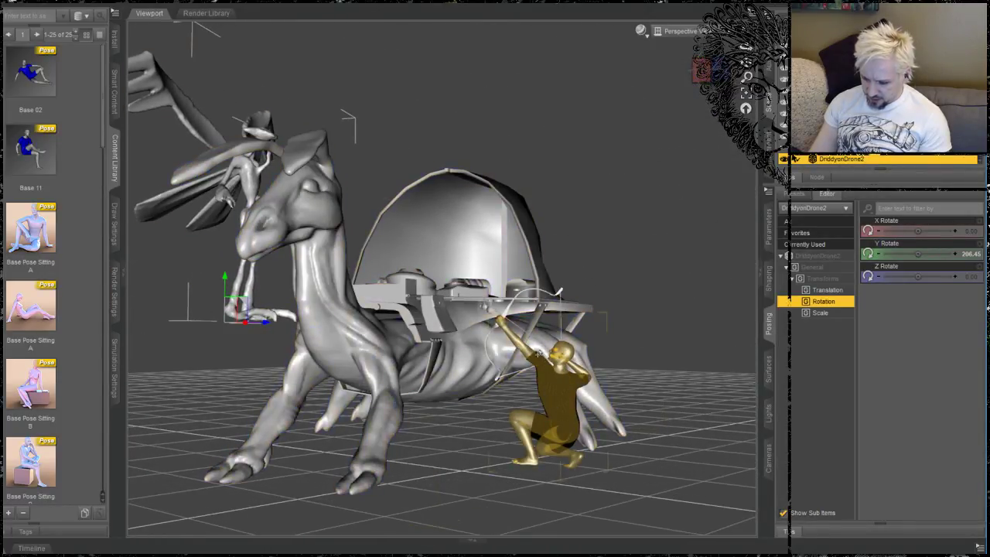
{"action": "middle_click_drag", "start_coordinate": [562, 184], "coordinate": [394, 236]}
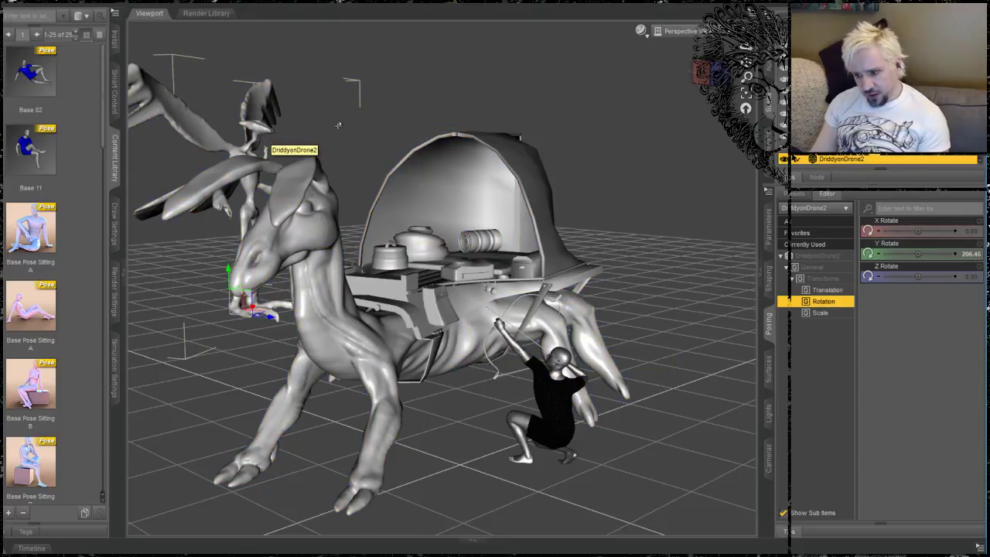
{"action": "middle_click_drag", "start_coordinate": [339, 125], "coordinate": [377, 130]}
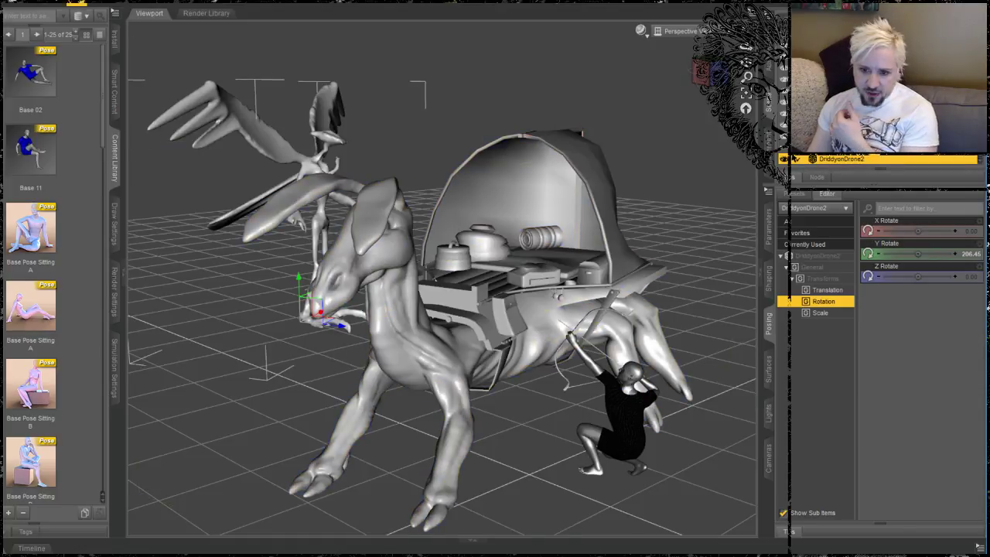
Step: Save the scene in the Common folder as a DSON User File named DriddyonAttack
{"action": "left_click", "coordinate": [3, 2]}
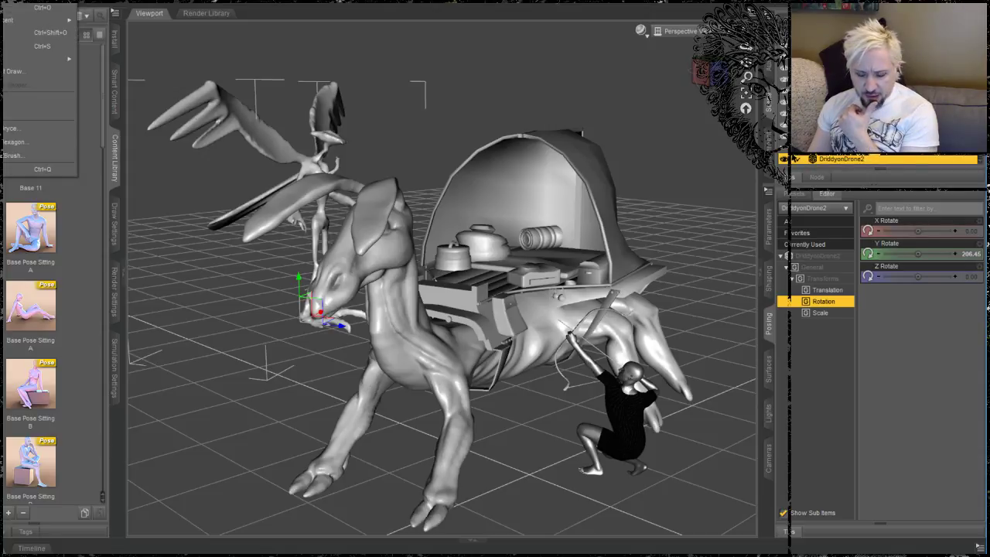
{"action": "mouse_move", "coordinate": [54, 59]}
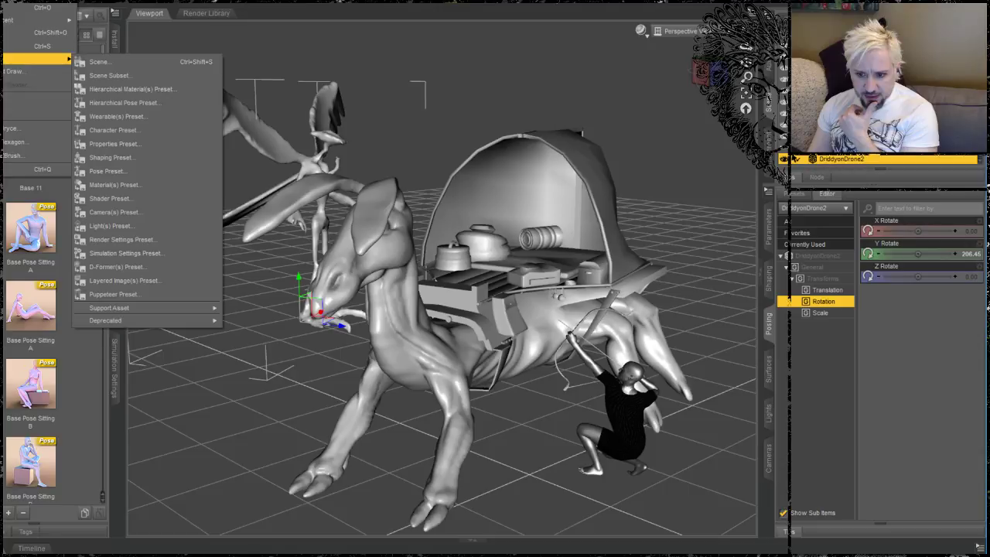
{"action": "left_click", "coordinate": [91, 62]}
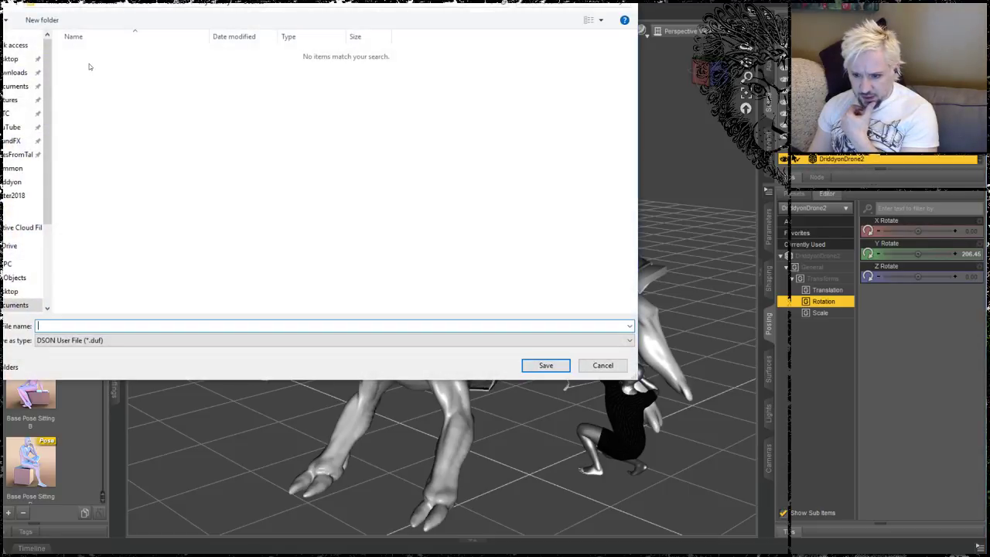
{"action": "left_click", "coordinate": [13, 168]}
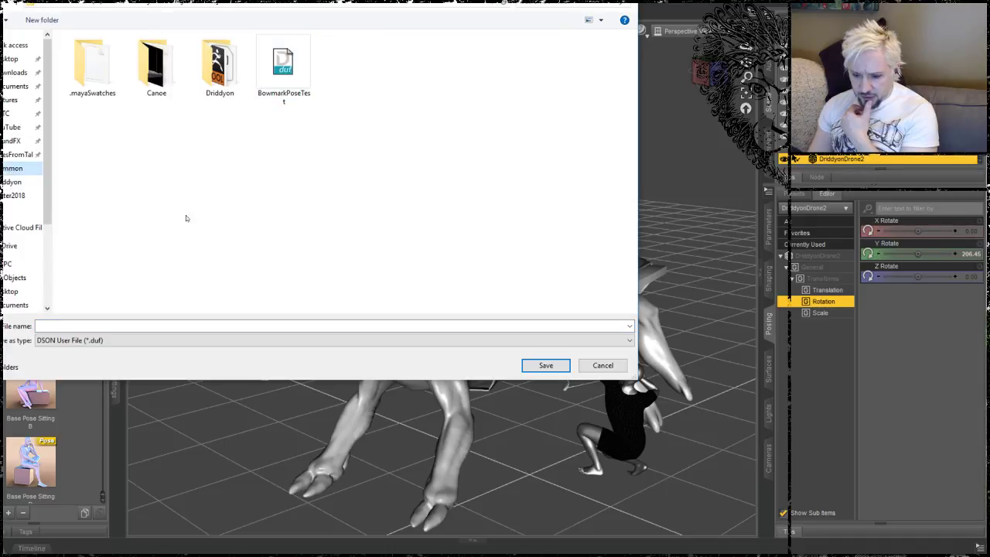
{"action": "left_click", "coordinate": [106, 326]}
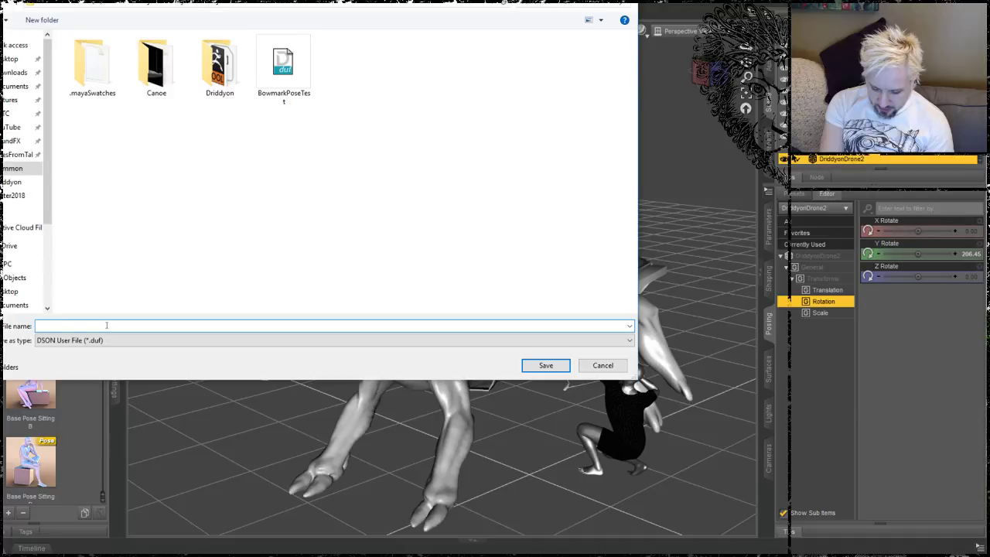
{"action": "type", "text": "Dri"}
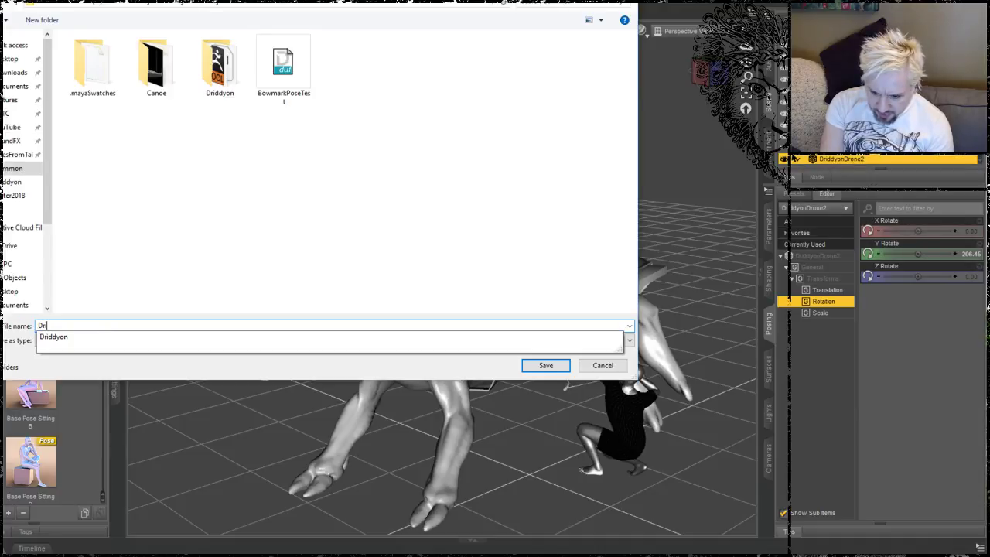
{"action": "type", "text": "ddyonAttack"}
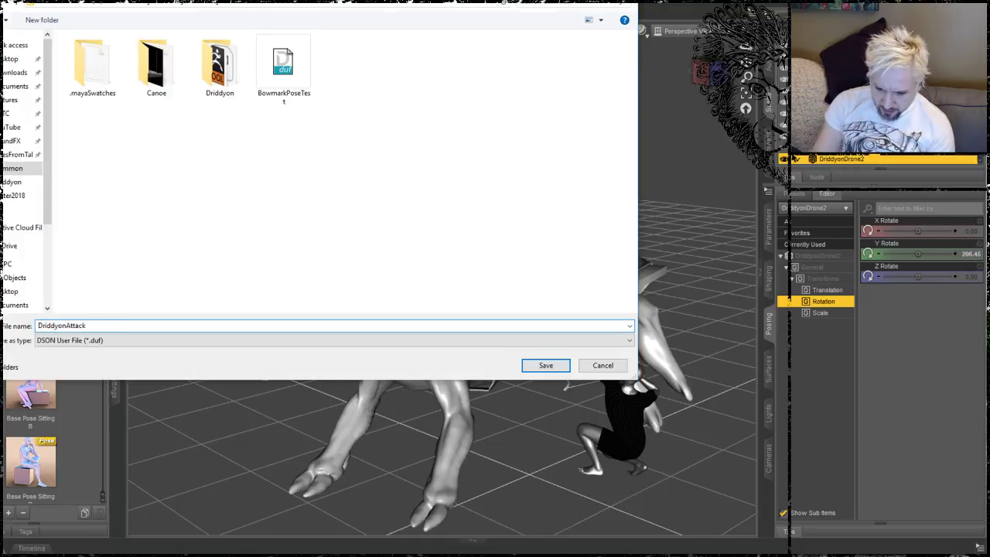
{"action": "left_click", "coordinate": [548, 368]}
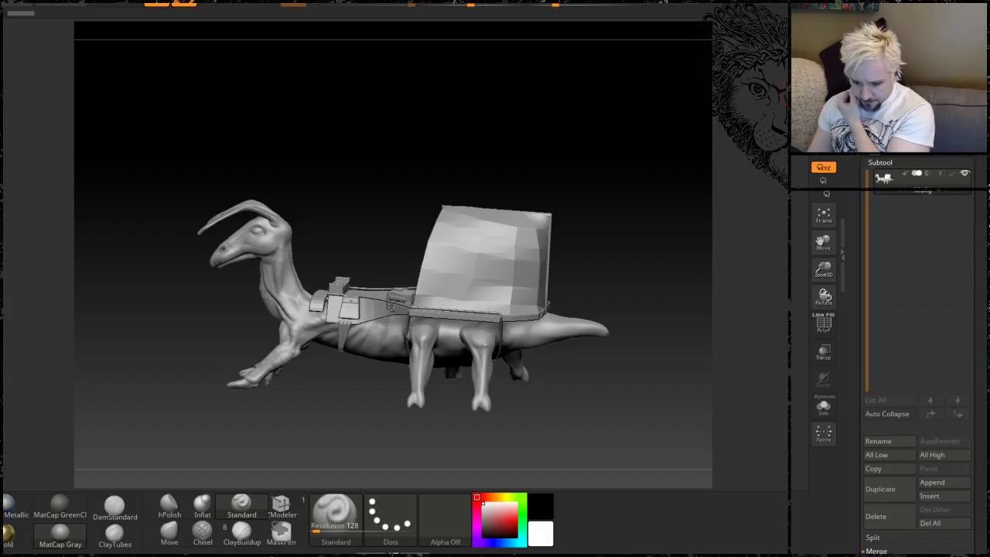
Step: Switch to ZBrush, clear the canvas and redraw the creature with its platform at a closer three-quarter angle
{"action": "key", "text": "ctrl+n"}
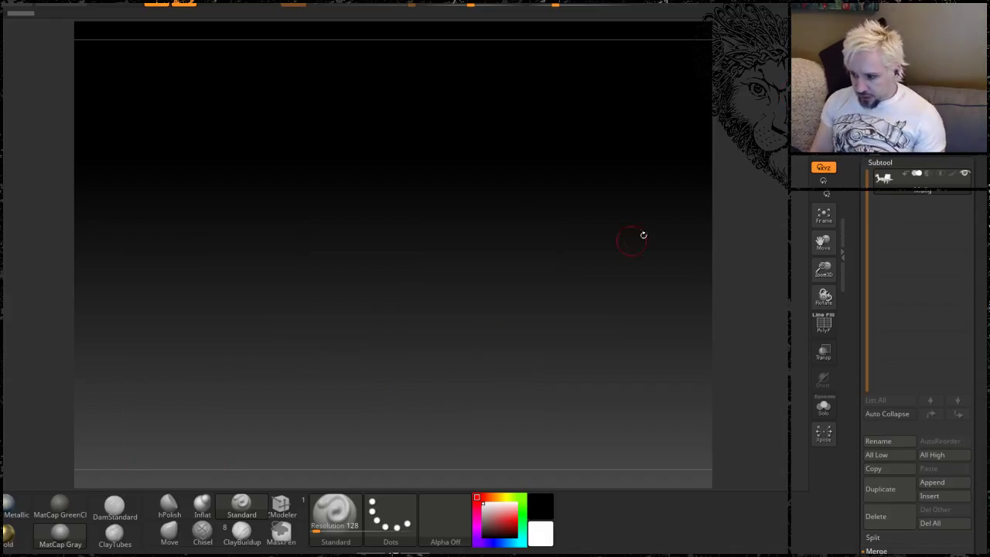
{"action": "left_click_drag", "start_coordinate": [684, 176], "coordinate": [664, 190]}
{"action": "left_click_drag", "start_coordinate": [629, 240], "coordinate": [641, 258], "text": "alt"}
{"action": "left_click_drag", "start_coordinate": [317, 178], "coordinate": [448, 211], "text": "alt"}
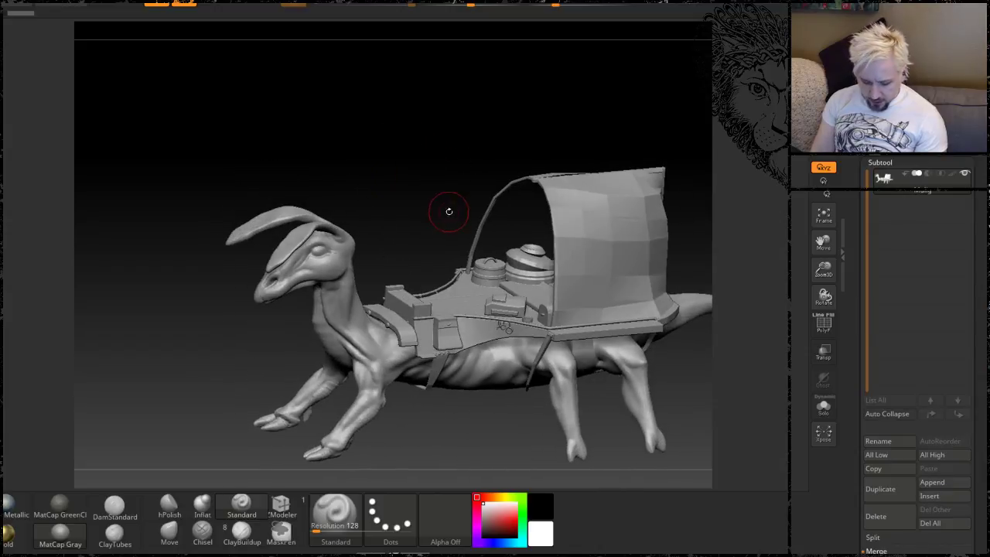
Step: Reduce the Mulig subtool to the platform alone, without the creature's body, and check it from above
{"action": "key", "text": "ctrl+z"}
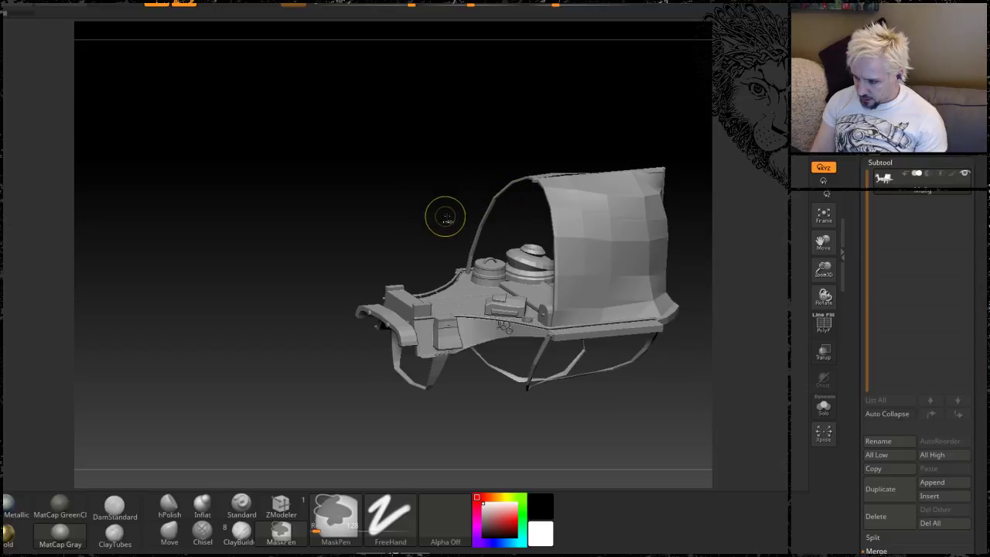
{"action": "mouse_move", "coordinate": [979, 206]}
{"action": "left_mouse_down"}
{"action": "mouse_move", "coordinate": [977, 138]}
{"action": "mouse_move", "coordinate": [976, 188]}
{"action": "left_mouse_up"}
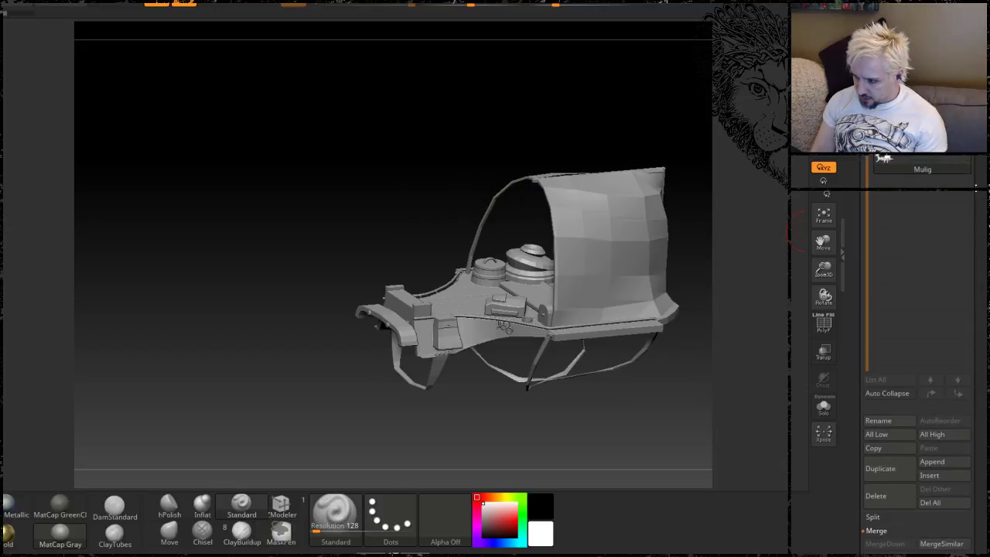
{"action": "key", "text": "ctrl"}
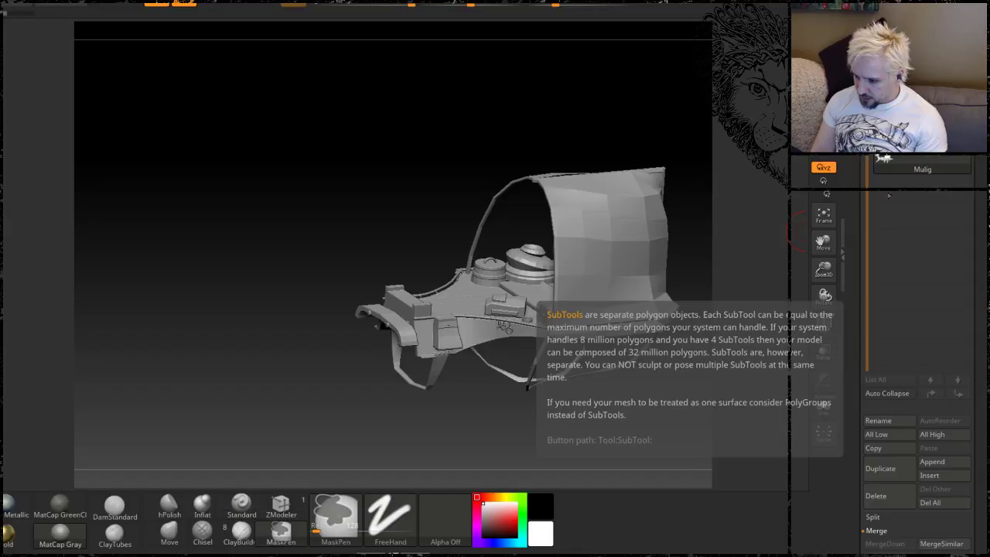
{"action": "mouse_move", "coordinate": [374, 183]}
{"action": "left_mouse_down"}
{"action": "mouse_move", "coordinate": [375, 227]}
{"action": "mouse_move", "coordinate": [348, 208]}
{"action": "left_mouse_up"}
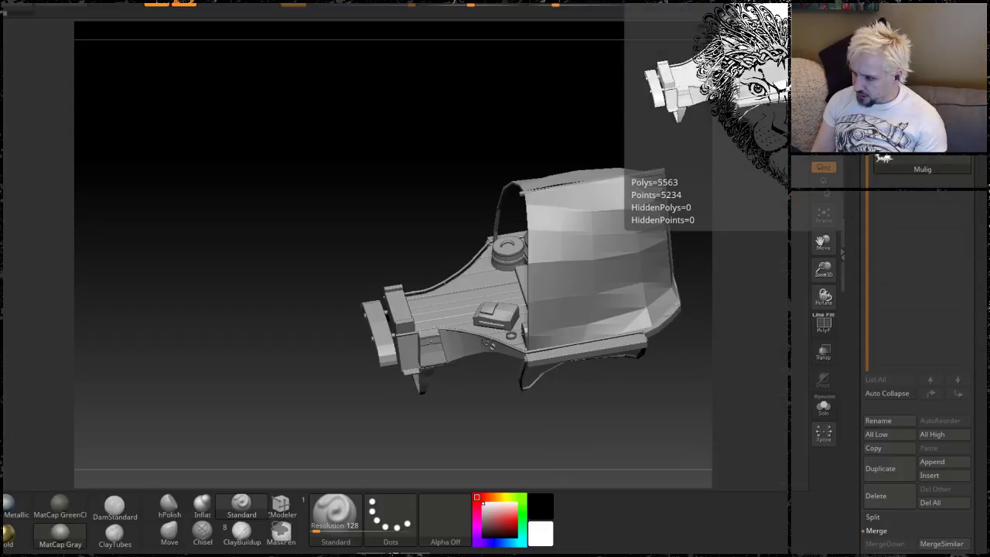
Step: Load the Mulig ZTool file and add the creature as a second subtool alongside the platform
{"action": "left_click", "coordinate": [882, 158]}
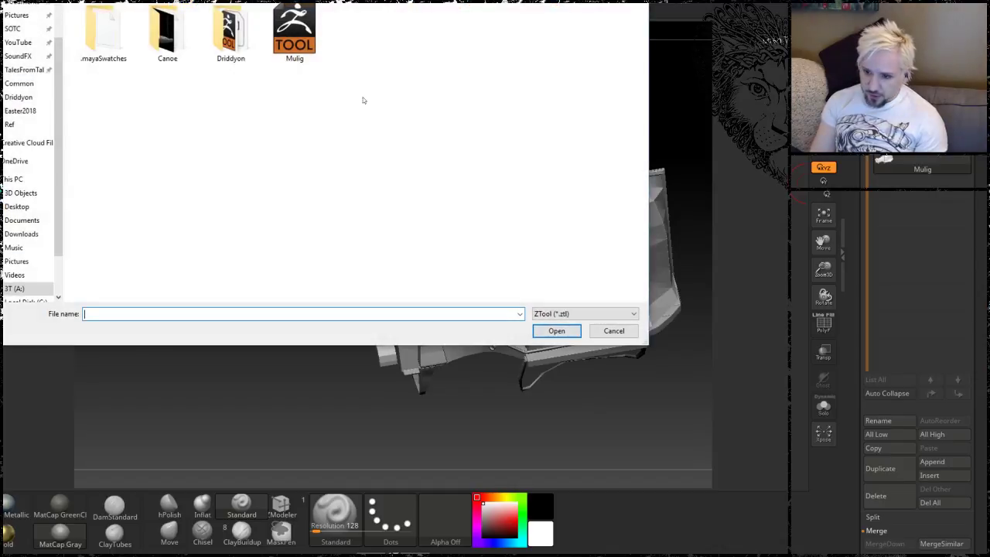
{"action": "left_click", "coordinate": [554, 333]}
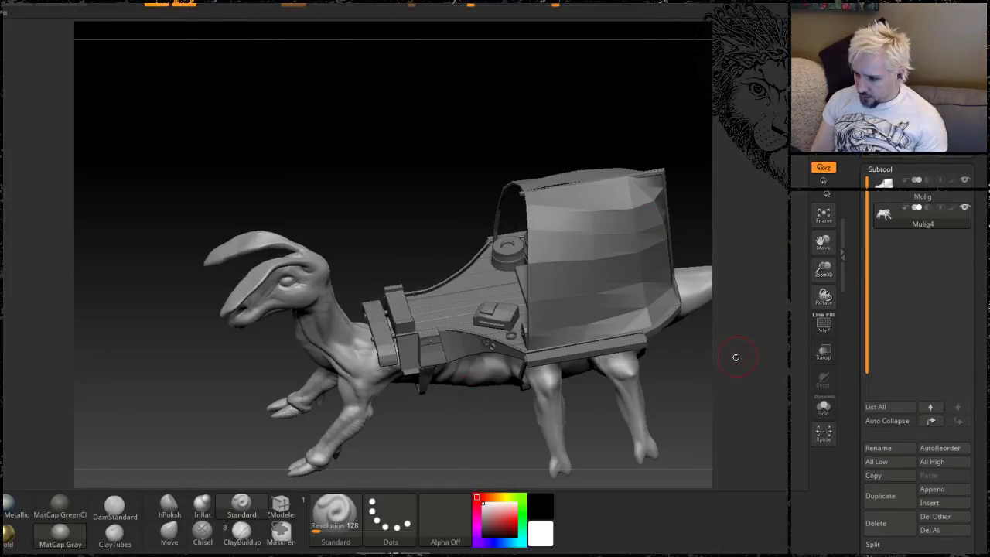
{"action": "left_click_drag", "start_coordinate": [671, 384], "coordinate": [806, 357]}
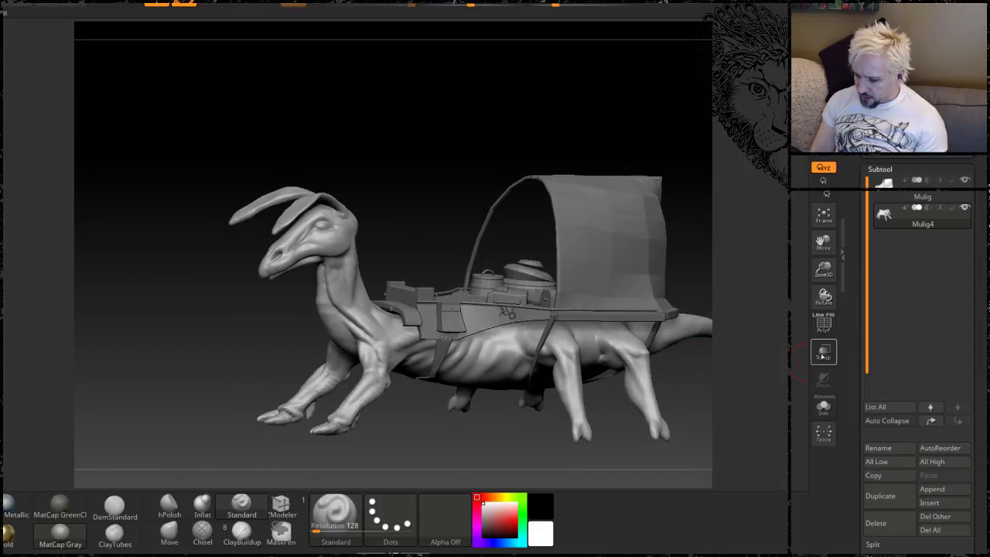
Step: Turn on ghosted transparency for the inactive subtool and inspect the creature's head, neck and legs beneath the platform
{"action": "left_click", "coordinate": [824, 353]}
{"action": "left_click", "coordinate": [823, 379]}
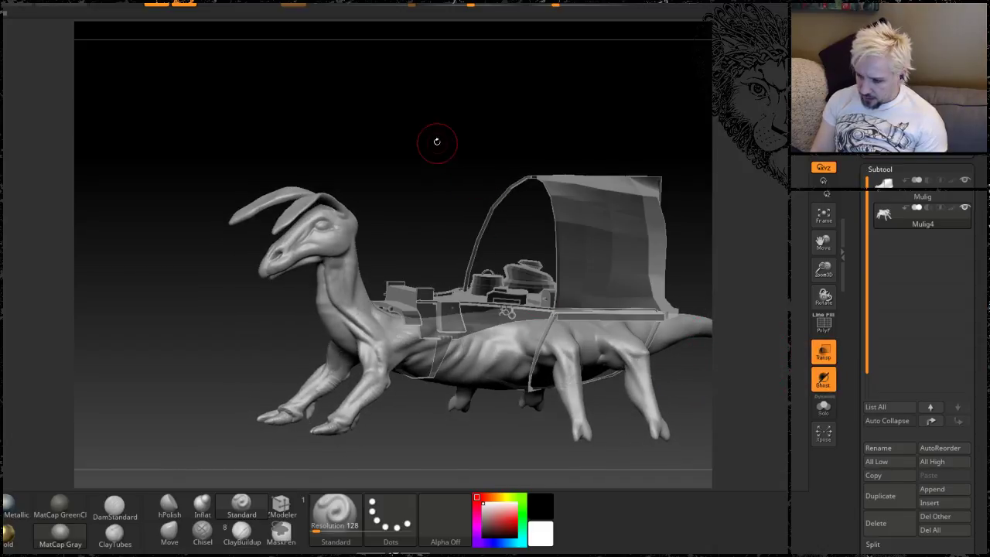
{"action": "left_click_drag", "start_coordinate": [437, 141], "coordinate": [402, 134]}
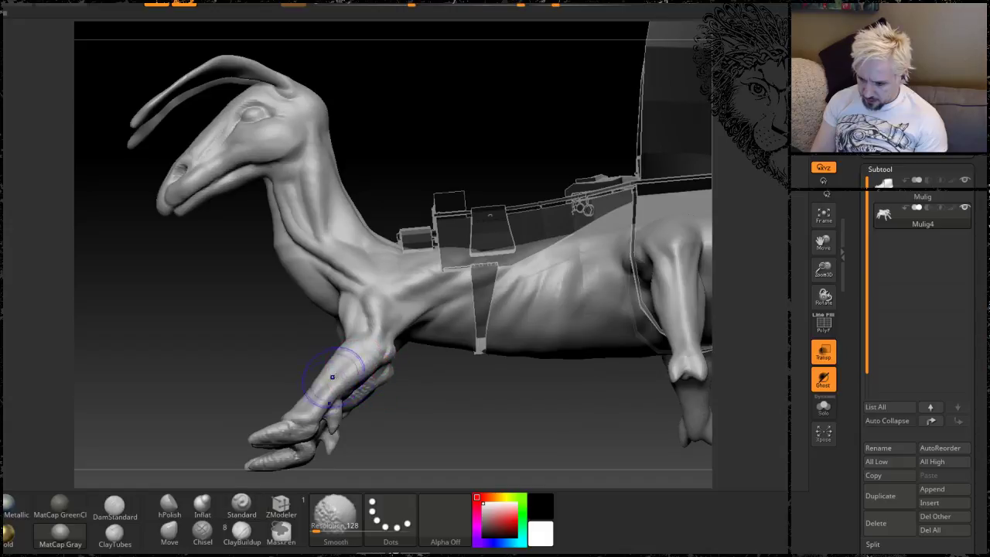
{"action": "left_click_drag", "start_coordinate": [433, 413], "coordinate": [446, 401]}
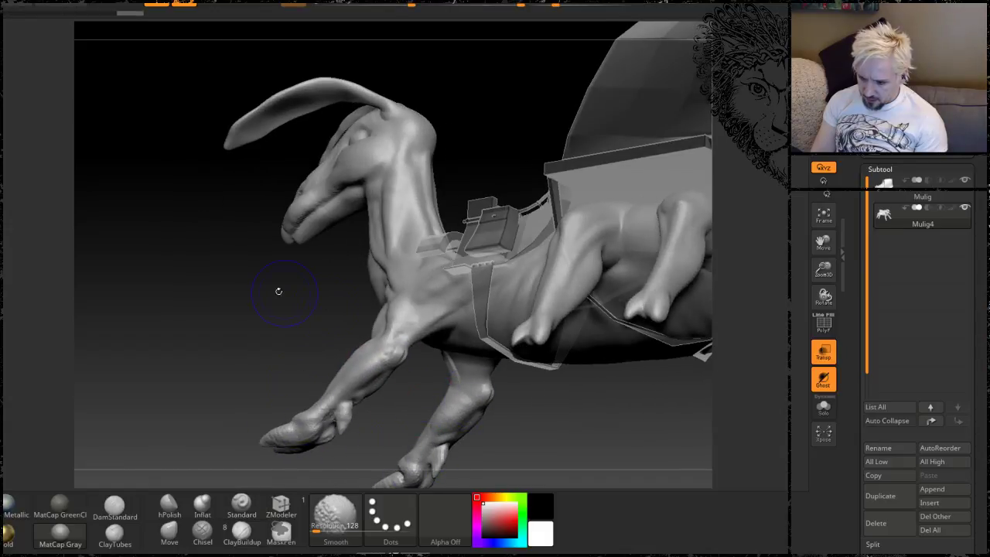
{"action": "mouse_move", "coordinate": [178, 286]}
{"action": "left_mouse_down"}
{"action": "mouse_move", "coordinate": [225, 305]}
{"action": "mouse_move", "coordinate": [216, 289]}
{"action": "mouse_move", "coordinate": [277, 378]}
{"action": "mouse_move", "coordinate": [263, 384]}
{"action": "left_mouse_up"}
{"action": "mouse_move", "coordinate": [425, 181]}
{"action": "left_mouse_down"}
{"action": "mouse_move", "coordinate": [391, 172]}
{"action": "mouse_move", "coordinate": [440, 156]}
{"action": "left_mouse_up"}
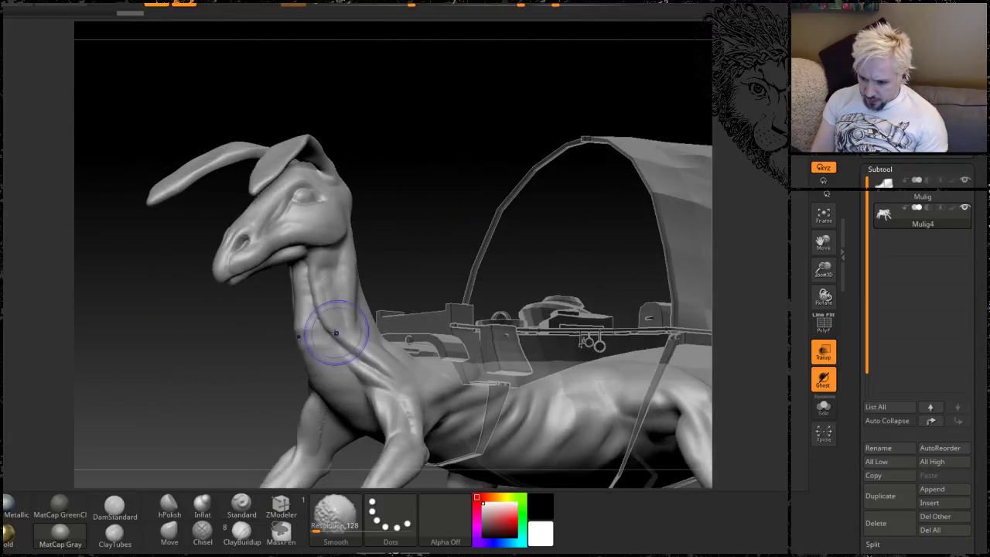
{"action": "left_click_drag", "start_coordinate": [413, 217], "coordinate": [377, 282]}
{"action": "left_click_drag", "start_coordinate": [378, 342], "coordinate": [479, 192]}
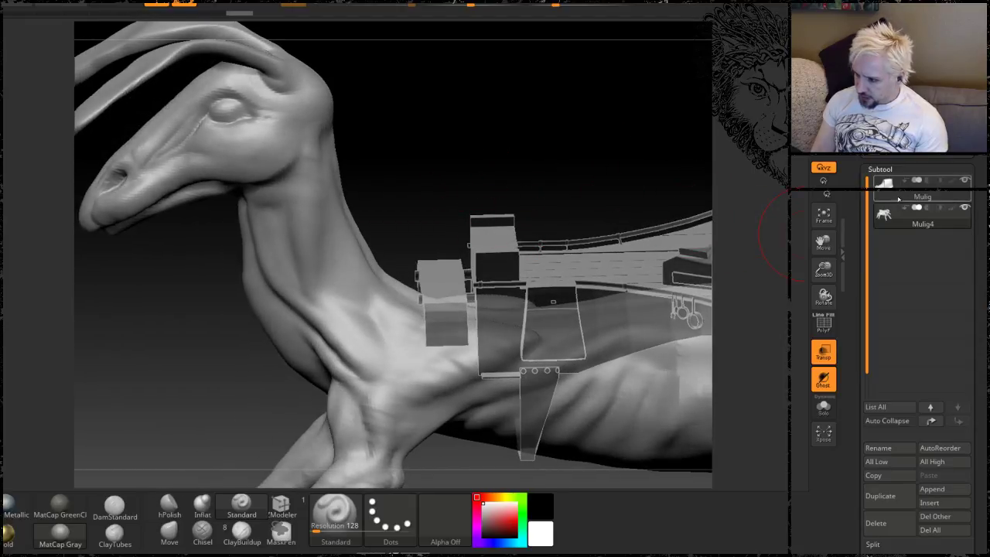
Step: Select the Mulig platform subtool and mask everything except the upper rear edge of its front box
{"action": "left_click", "coordinate": [880, 184]}
{"action": "left_click_drag", "start_coordinate": [580, 179], "coordinate": [483, 272]}
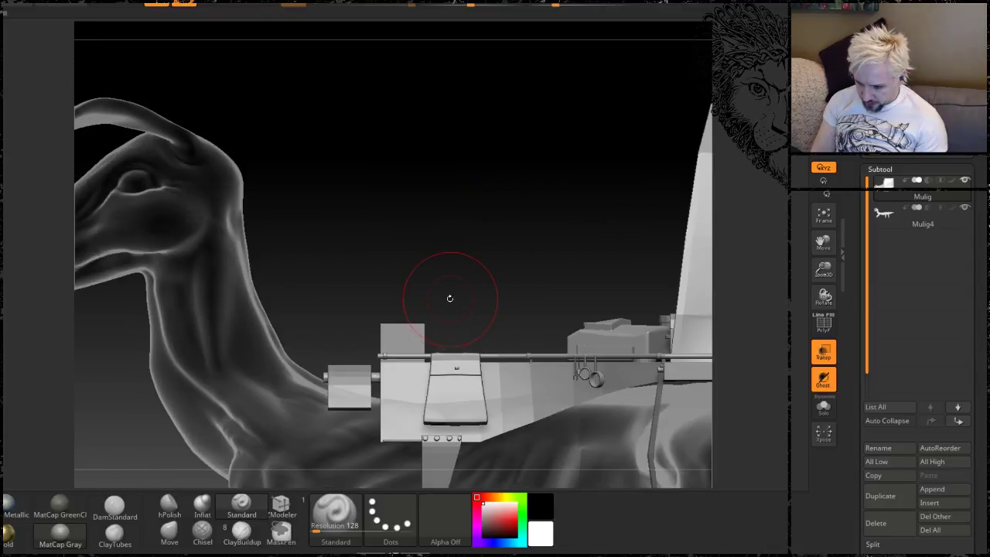
{"action": "key", "text": "ctrl"}
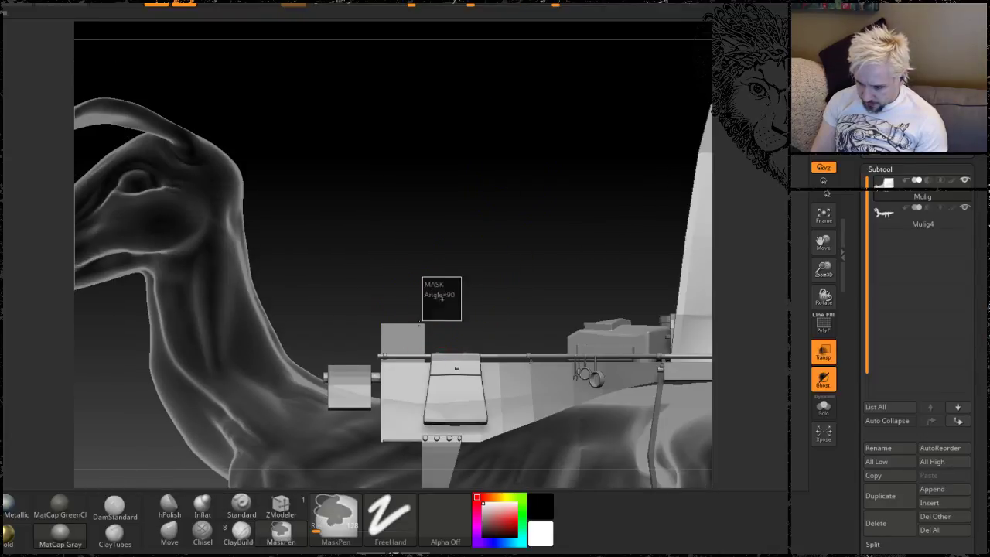
{"action": "mouse_move", "coordinate": [475, 260]}
{"action": "left_mouse_down"}
{"action": "mouse_move", "coordinate": [477, 268]}
{"action": "mouse_move", "coordinate": [491, 234]}
{"action": "mouse_move", "coordinate": [574, 234]}
{"action": "mouse_move", "coordinate": [499, 177]}
{"action": "left_mouse_up"}
{"action": "key", "text": "ctrl"}
{"action": "left_click", "coordinate": [498, 177], "text": "ctrl"}
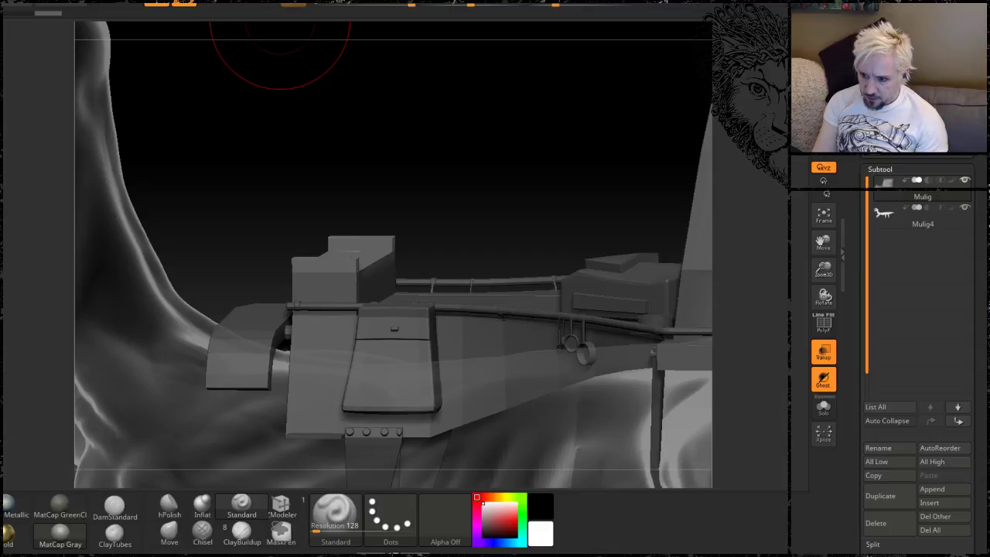
Step: Move the front box's unmasked upper edge toward the rear along Z in two moves of about 0.05 and 0.06
{"action": "key", "text": "w"}
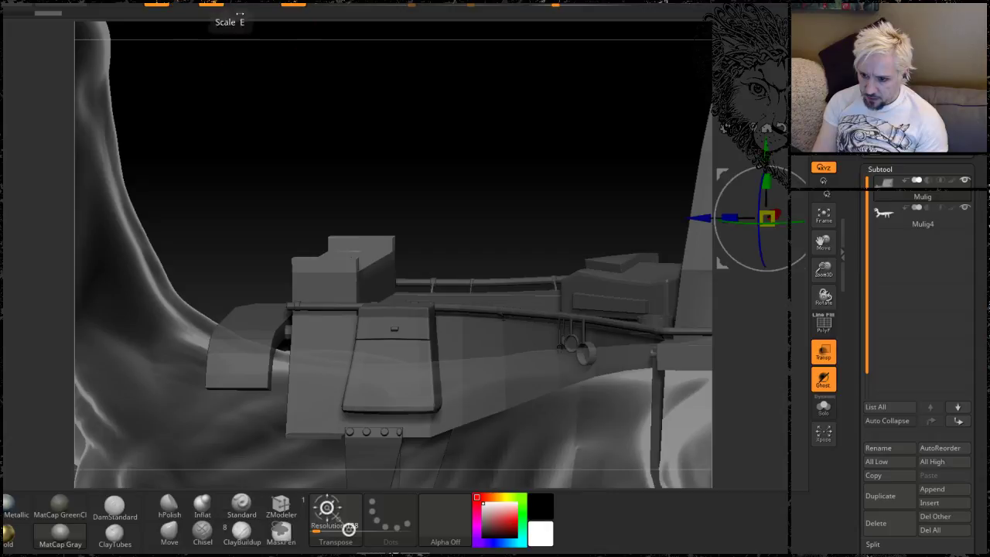
{"action": "left_click_drag", "start_coordinate": [576, 201], "coordinate": [532, 170]}
{"action": "left_click_drag", "start_coordinate": [697, 218], "coordinate": [727, 216]}
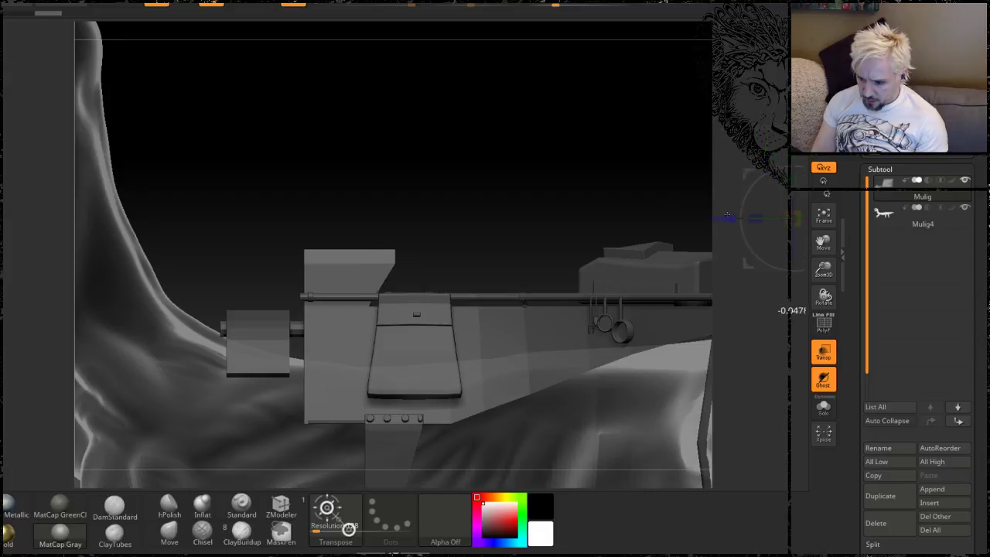
{"action": "left_click_drag", "start_coordinate": [512, 147], "coordinate": [460, 162]}
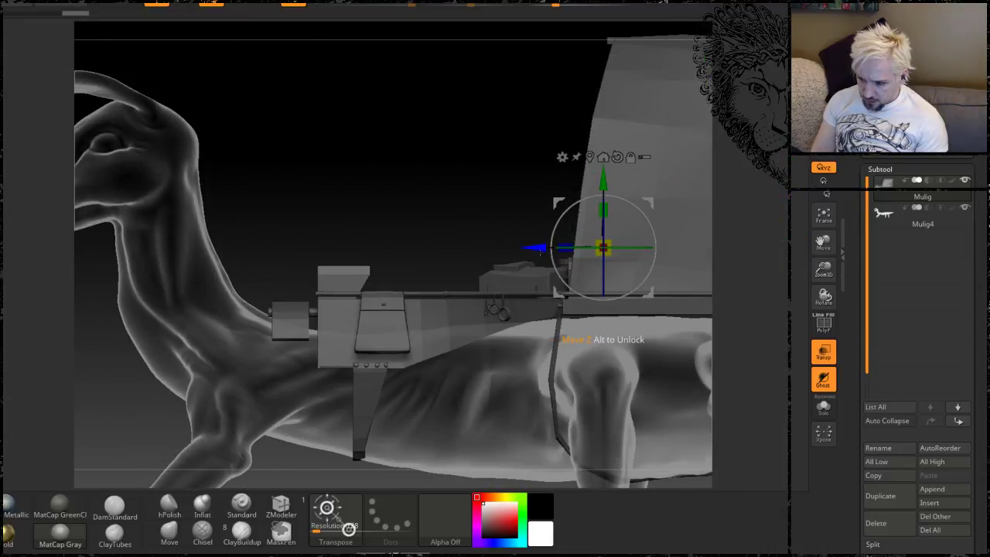
{"action": "left_click_drag", "start_coordinate": [539, 250], "coordinate": [548, 249]}
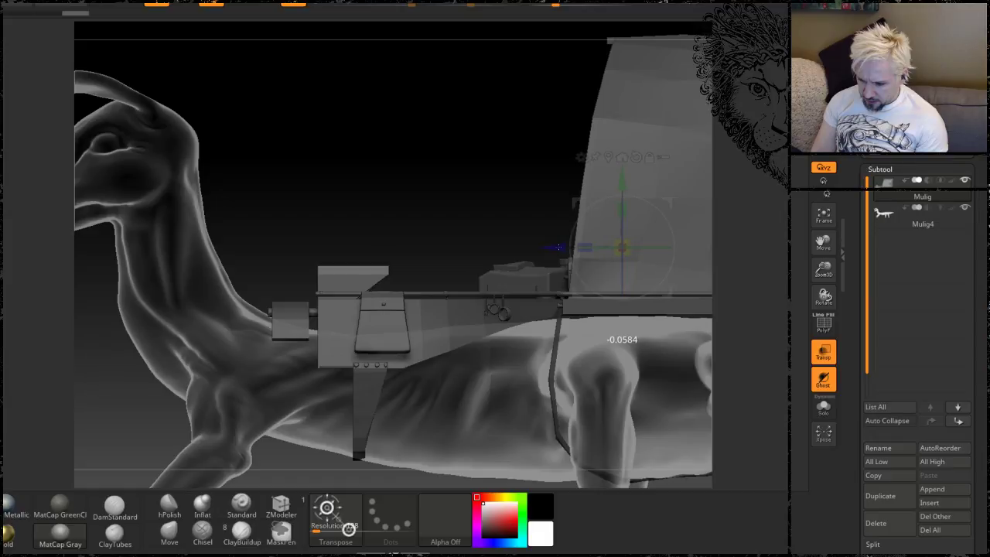
Step: Try to isolate the platform's side panel with a mask and clear that mask
{"action": "left_click_drag", "start_coordinate": [406, 186], "coordinate": [394, 300]}
{"action": "left_click_drag", "start_coordinate": [429, 209], "coordinate": [434, 181]}
{"action": "mouse_move", "coordinate": [309, 167]}
{"action": "left_mouse_down", "text": "alt"}
{"action": "mouse_move", "coordinate": [258, 241]}
{"action": "mouse_move", "coordinate": [482, 162]}
{"action": "left_mouse_up", "text": "alt"}
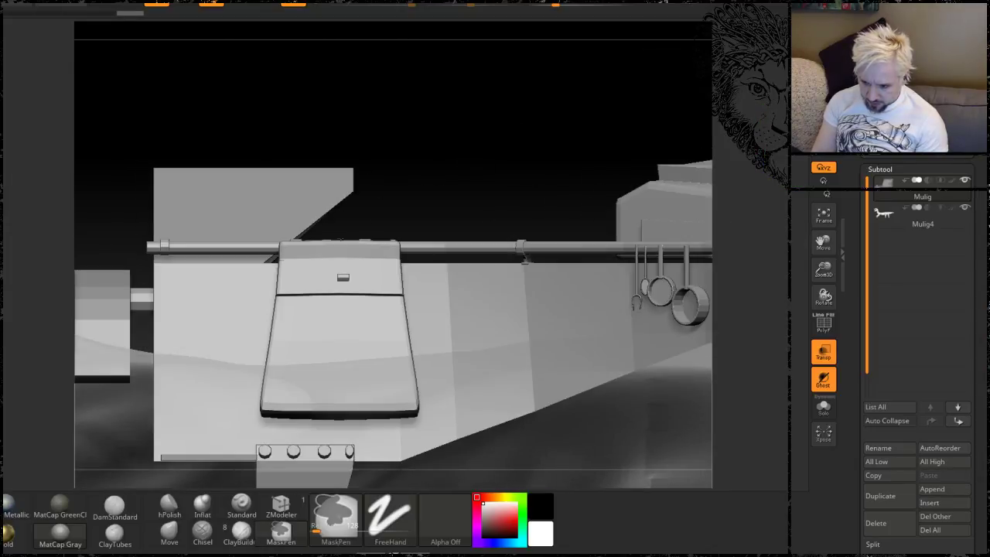
{"action": "left_click", "coordinate": [245, 282], "text": "ctrl"}
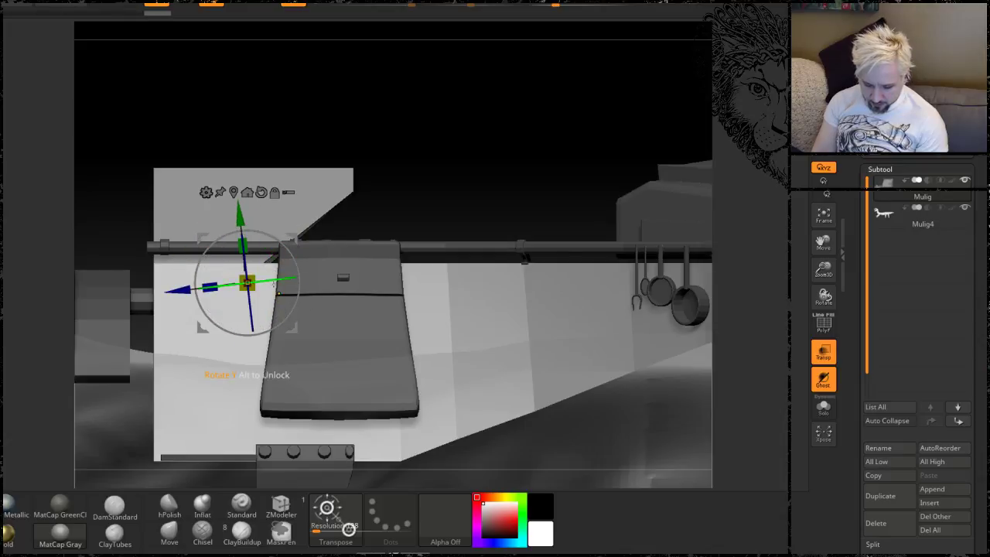
{"action": "left_click_drag", "start_coordinate": [379, 216], "coordinate": [405, 221], "text": "ctrl"}
Step: Try masking the small slanted area where the front box meets the rail beside the pouch, undoing the first attempt
{"action": "key", "text": "q"}
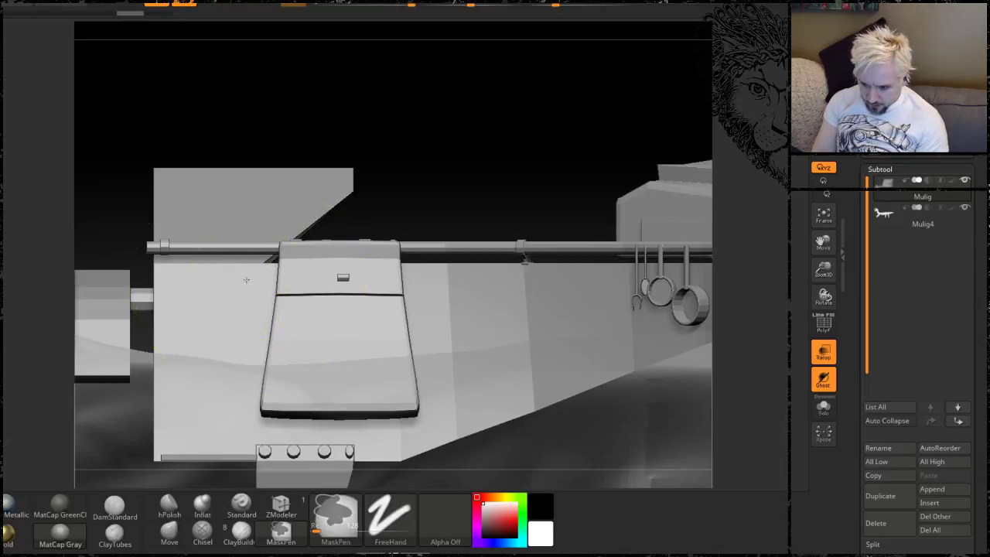
{"action": "left_click_drag", "start_coordinate": [246, 280], "coordinate": [275, 250], "text": "ctrl"}
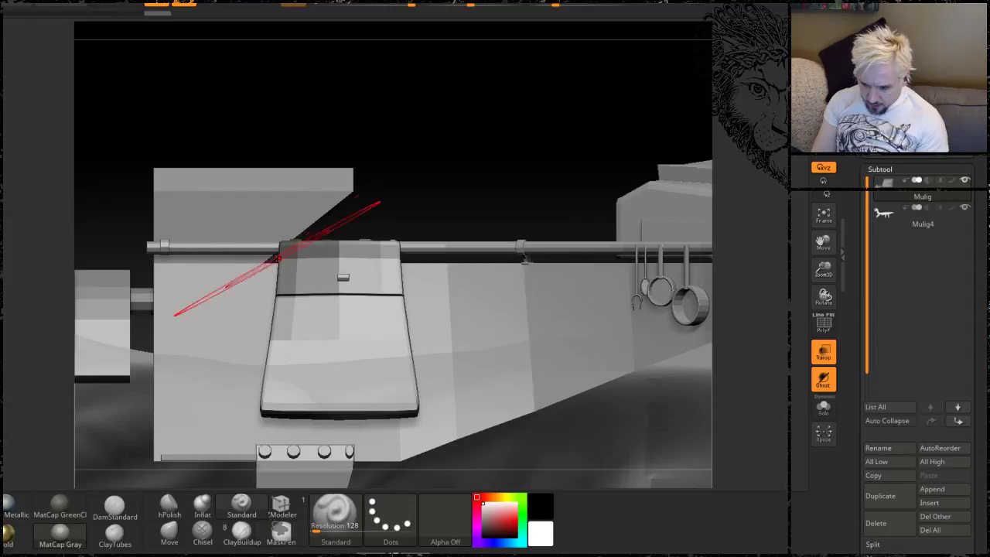
{"action": "key", "text": "ctrl+z"}
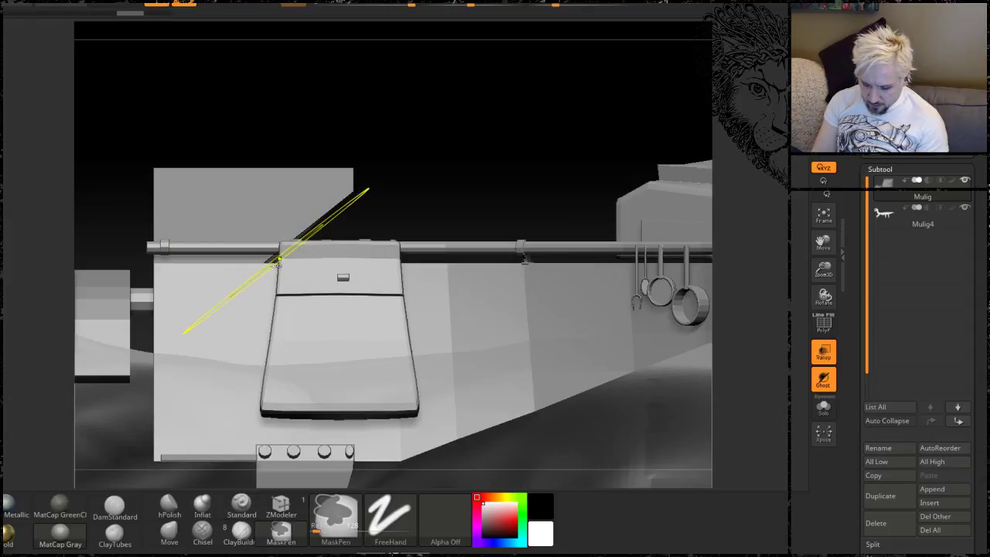
{"action": "left_click_drag", "start_coordinate": [263, 263], "coordinate": [254, 277], "text": "ctrl"}
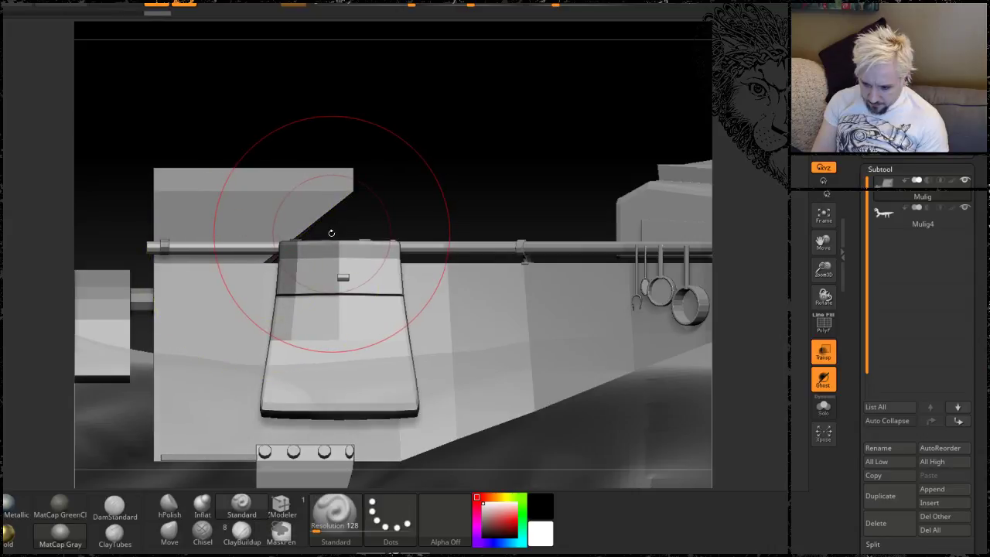
Step: Try moving the platform parts along Z with the mask as applied and with it inverted, undoing both moves
{"action": "key", "text": "w"}
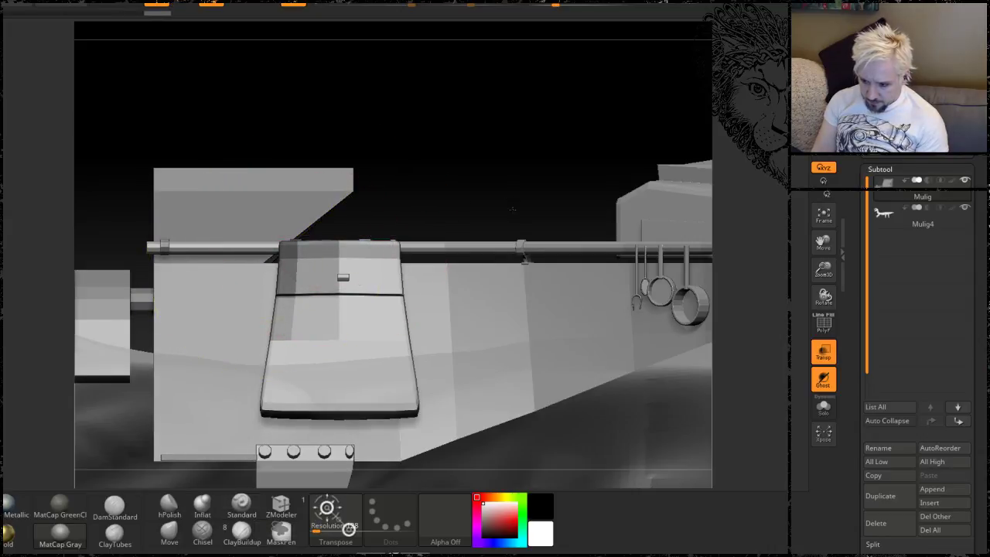
{"action": "left_click_drag", "start_coordinate": [512, 209], "coordinate": [491, 184], "text": "alt"}
{"action": "left_click_drag", "start_coordinate": [638, 97], "coordinate": [371, 167], "text": "alt"}
{"action": "left_click_drag", "start_coordinate": [653, 172], "coordinate": [659, 171], "text": "alt"}
{"action": "left_click_drag", "start_coordinate": [686, 202], "coordinate": [495, 200]}
{"action": "key", "text": "ctrl+z"}
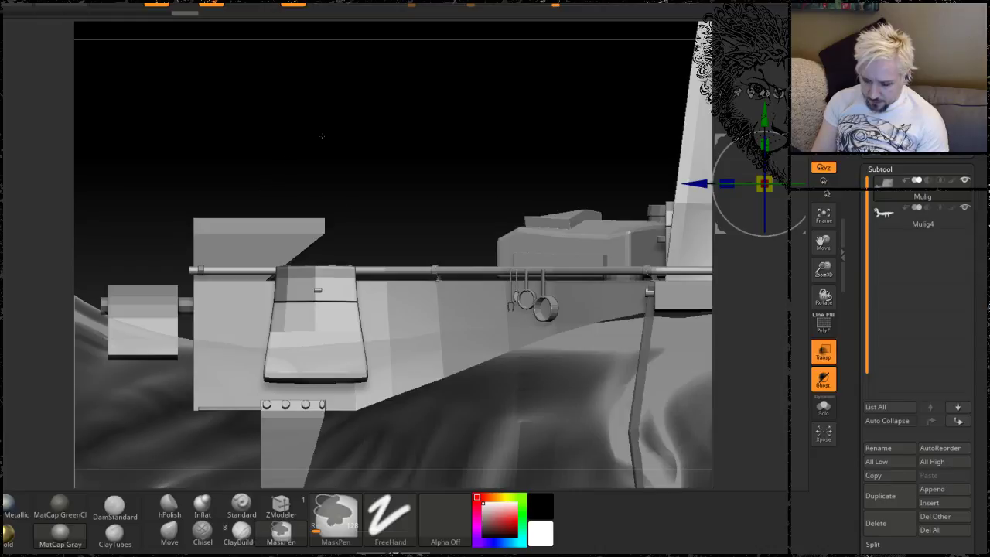
{"action": "left_click", "coordinate": [345, 125], "text": "ctrl"}
{"action": "left_click_drag", "start_coordinate": [686, 203], "coordinate": [672, 185]}
{"action": "key", "text": "ctrl+z"}
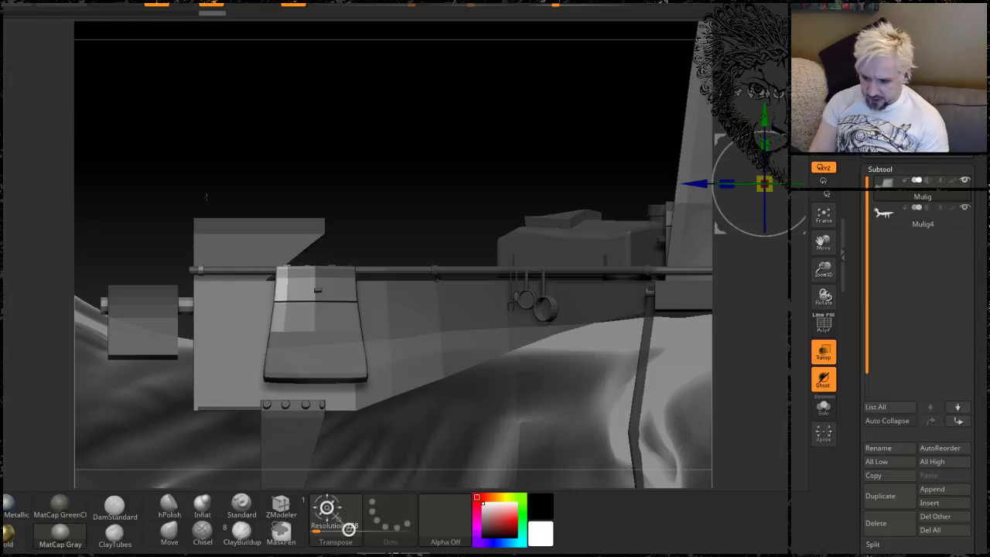
Step: Clear the mask, isolate only the front box's top edge with an inverted mask, and try raising it along Y
{"action": "left_click_drag", "start_coordinate": [351, 171], "coordinate": [311, 200]}
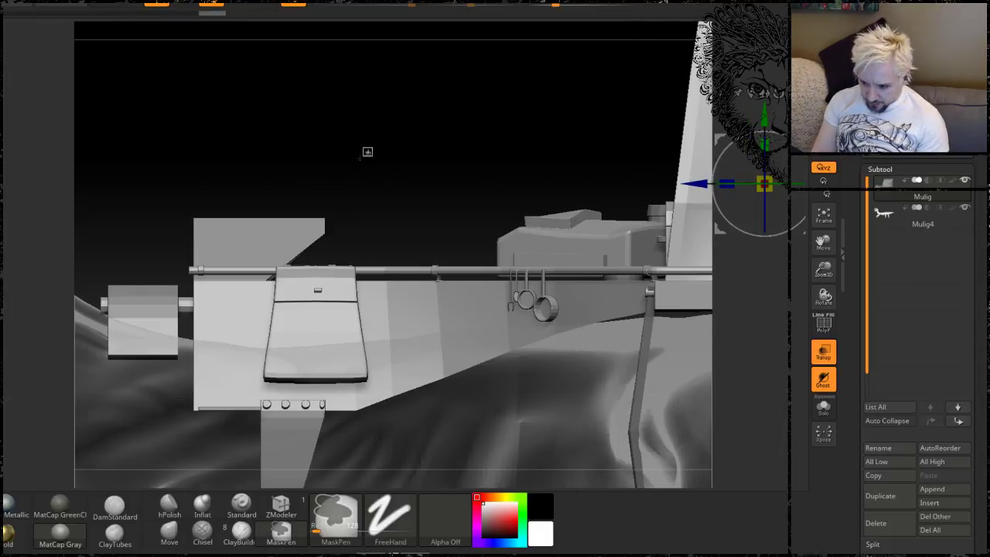
{"action": "left_click_drag", "start_coordinate": [372, 148], "coordinate": [153, 222], "text": "ctrl"}
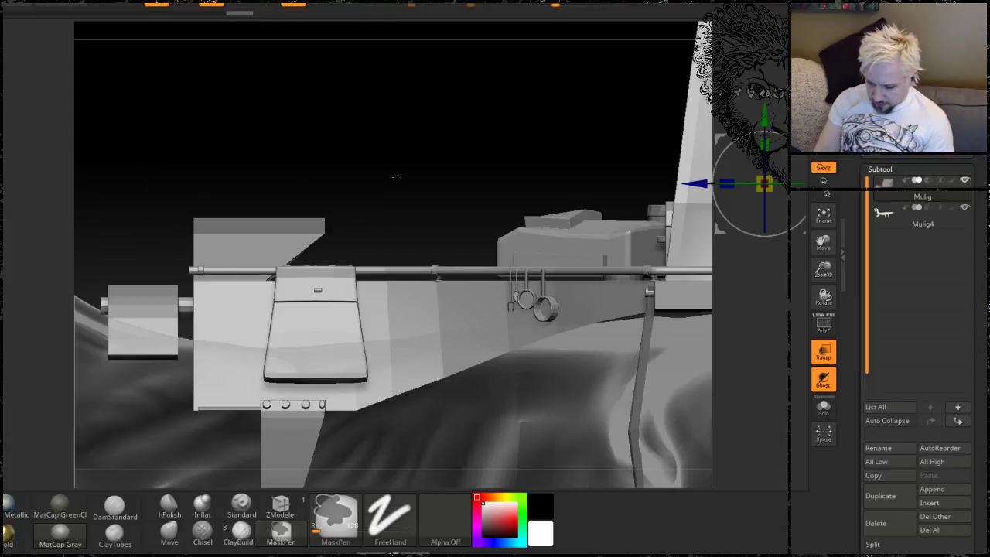
{"action": "left_click", "coordinate": [394, 178], "text": "ctrl"}
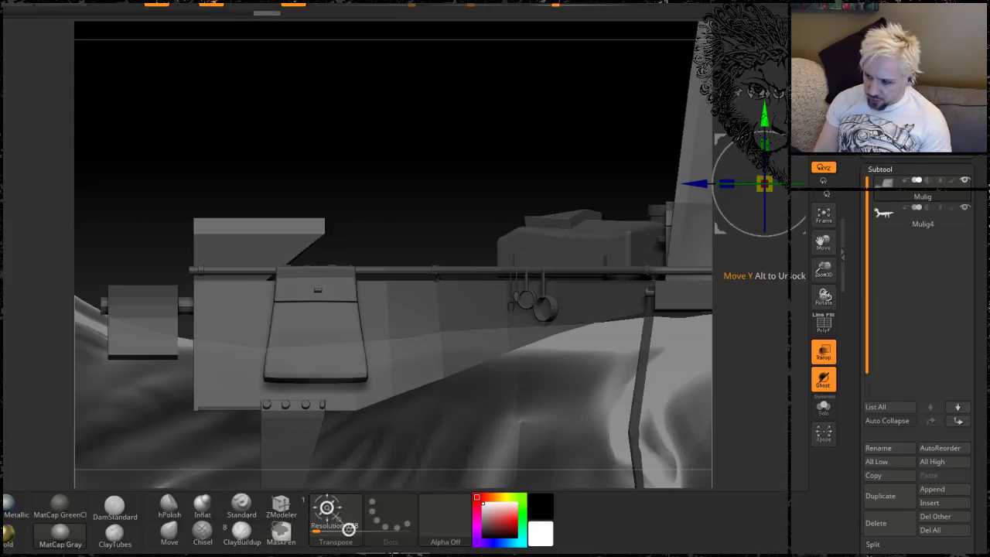
{"action": "left_click_drag", "start_coordinate": [764, 116], "coordinate": [764, 70]}
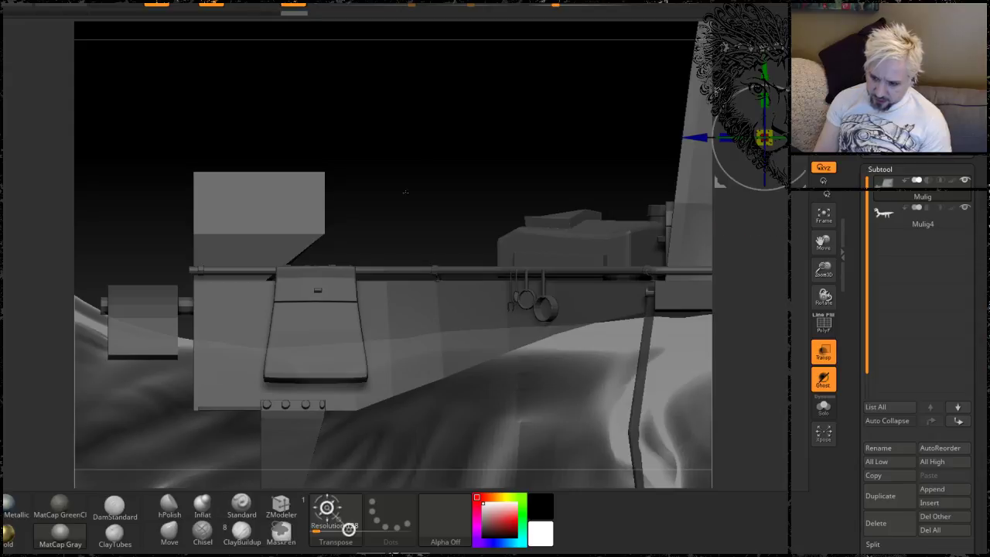
{"action": "left_click_drag", "start_coordinate": [328, 109], "coordinate": [386, 135]}
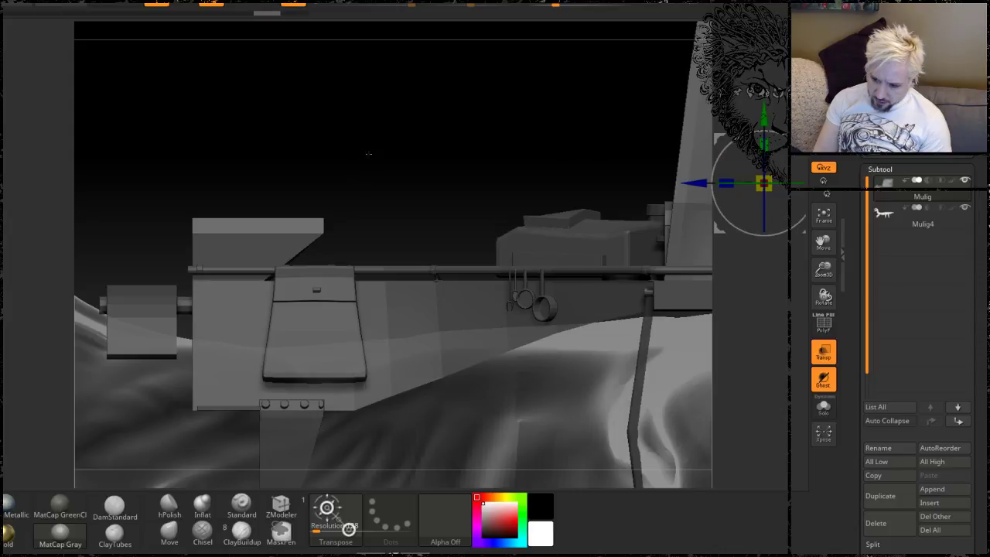
Step: Remask the front box's upper section, invert the mask, raise it about 0.085 along Y and check the taller box from several angles
{"action": "left_click", "coordinate": [366, 148], "text": "ctrl"}
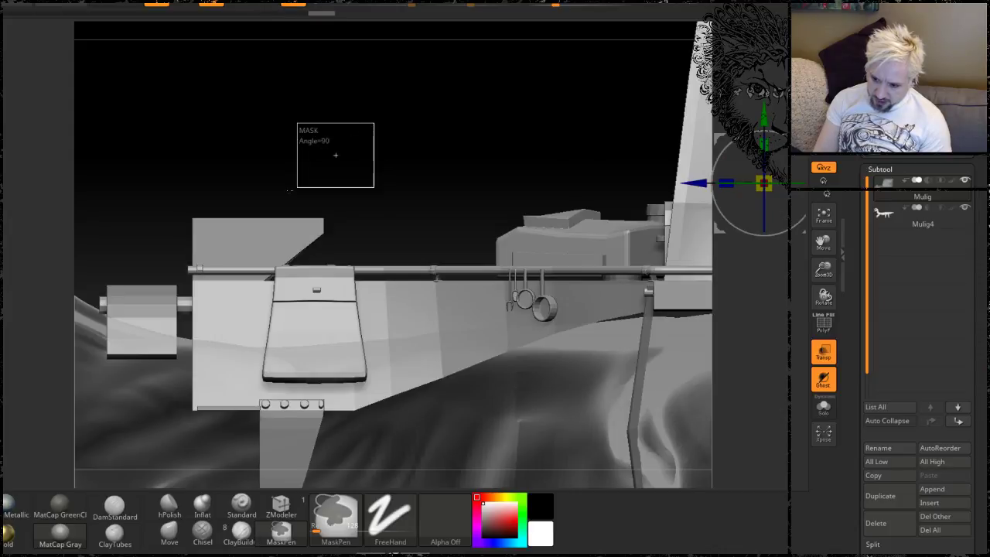
{"action": "left_click_drag", "start_coordinate": [297, 187], "coordinate": [156, 239], "text": "ctrl"}
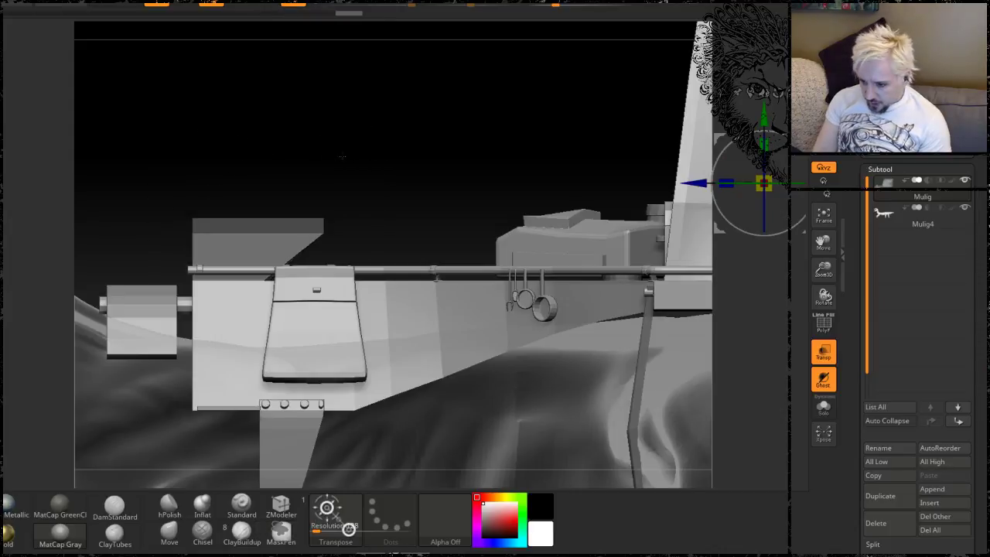
{"action": "left_click", "coordinate": [366, 148], "text": "ctrl"}
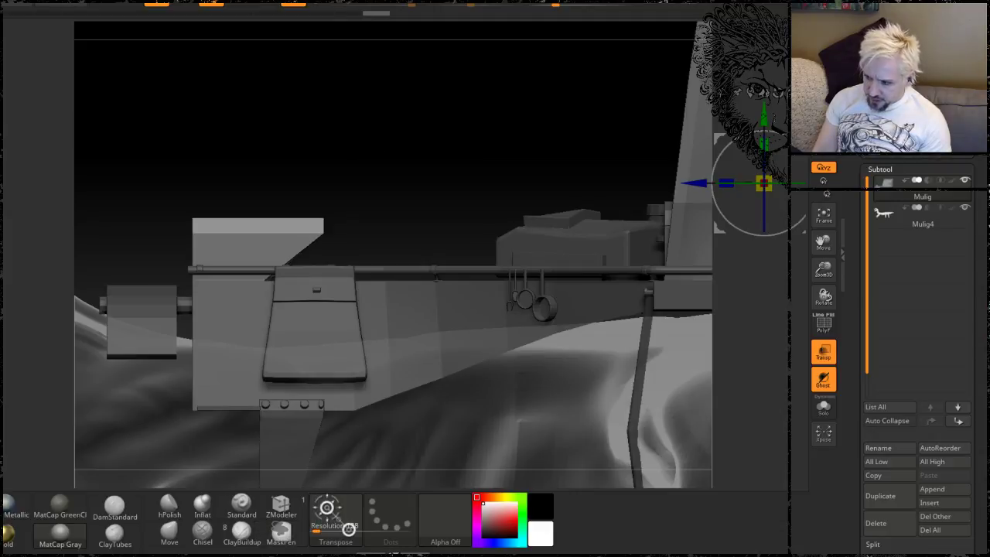
{"action": "left_click_drag", "start_coordinate": [764, 116], "coordinate": [764, 65]}
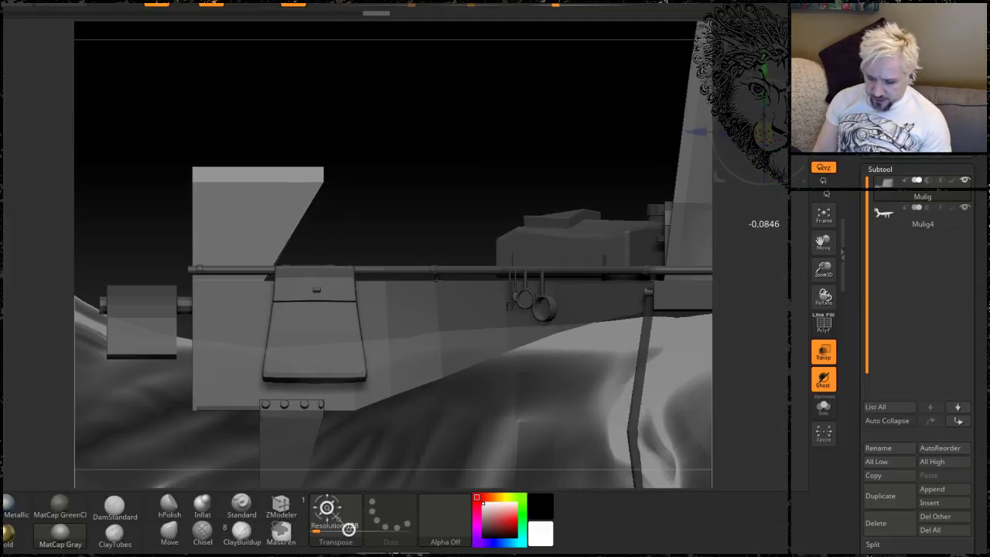
{"action": "left_click_drag", "start_coordinate": [356, 121], "coordinate": [386, 126]}
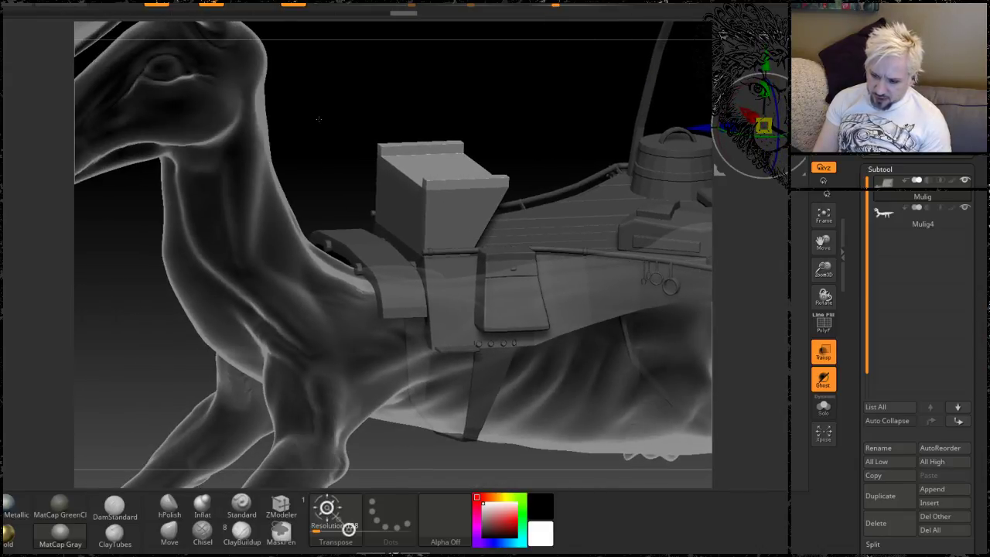
{"action": "left_click_drag", "start_coordinate": [316, 117], "coordinate": [353, 138], "text": "alt"}
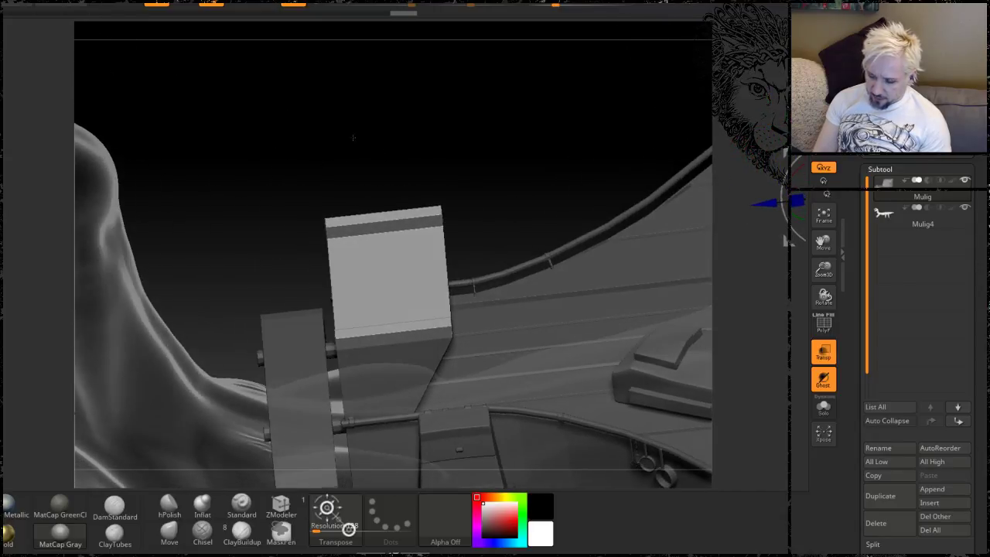
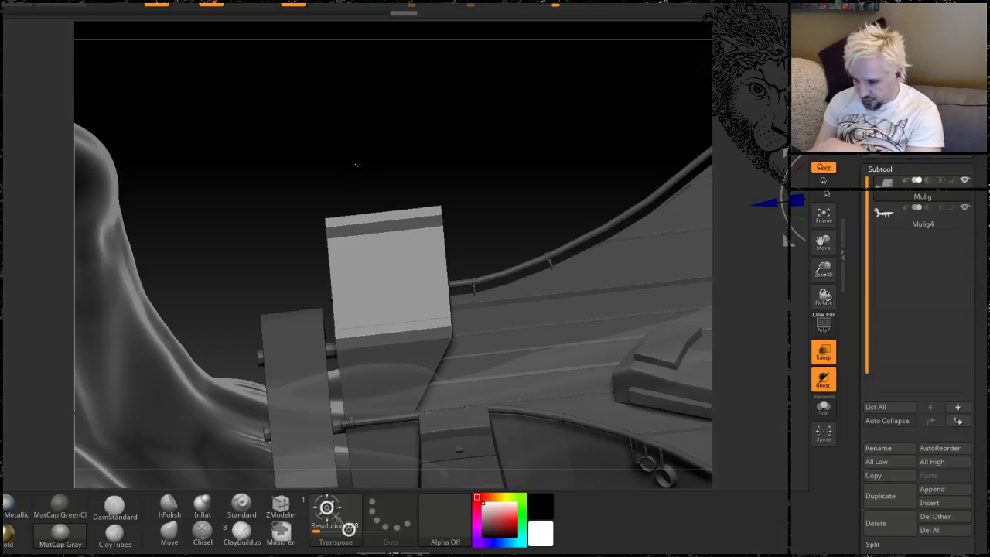
{"action": "left_click_drag", "start_coordinate": [255, 222], "coordinate": [248, 189]}
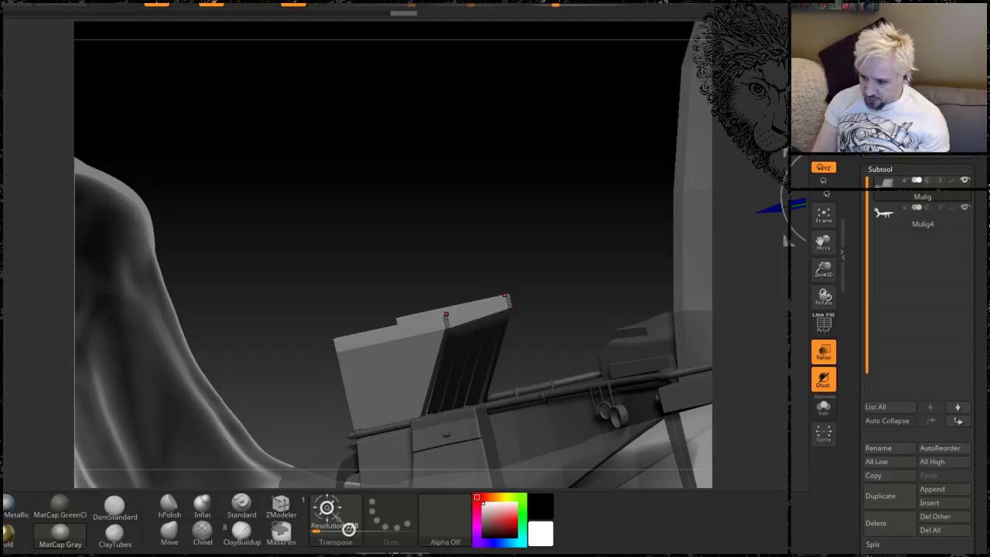
{"action": "left_click_drag", "start_coordinate": [446, 314], "coordinate": [405, 180]}
{"action": "left_click_drag", "start_coordinate": [364, 140], "coordinate": [388, 200], "text": "alt"}
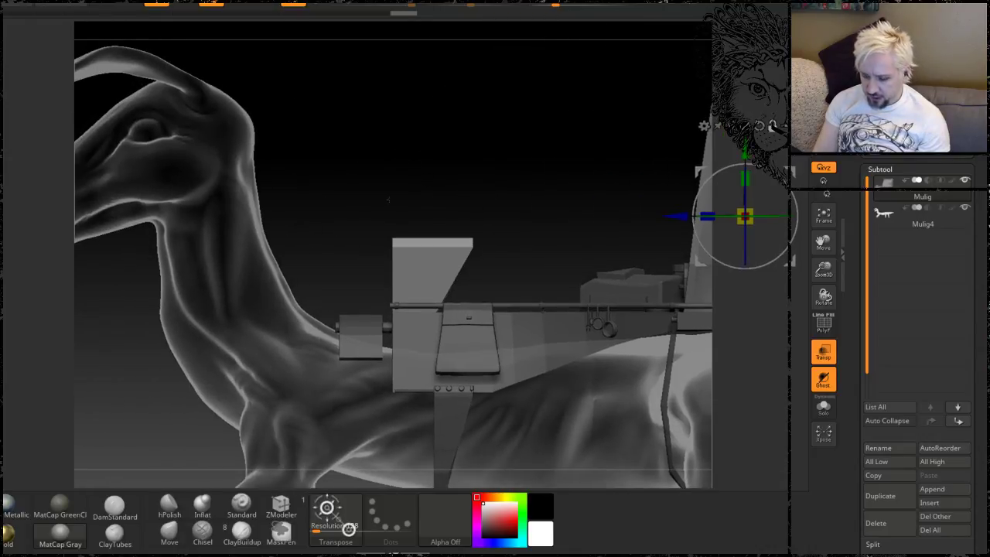
Step: Make the Mulig4 creature body the active subtool and try a rectangular mask over its head and neck in side view, clearing it
{"action": "left_click_drag", "start_coordinate": [318, 195], "coordinate": [379, 233], "text": "alt"}
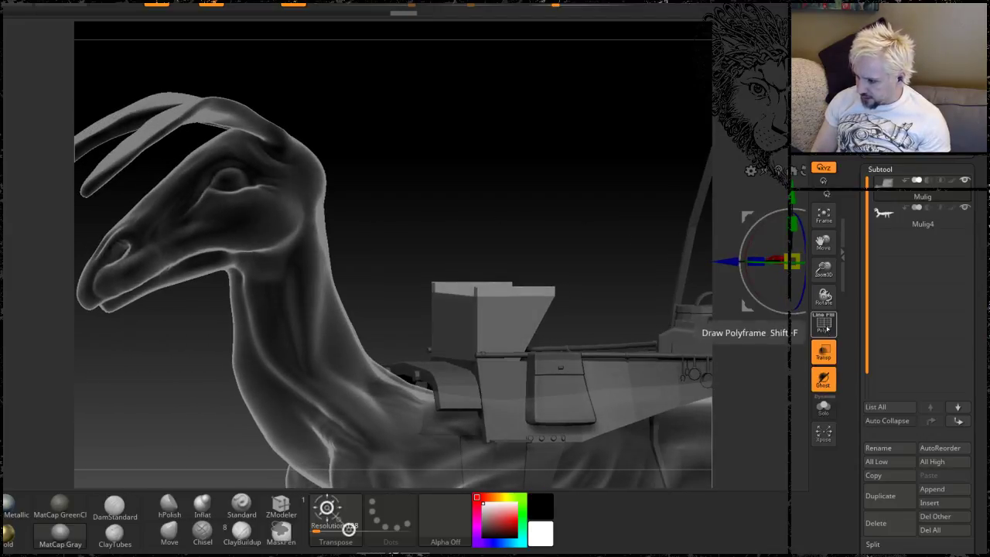
{"action": "left_click", "coordinate": [912, 216]}
{"action": "left_click_drag", "start_coordinate": [490, 214], "coordinate": [371, 195]}
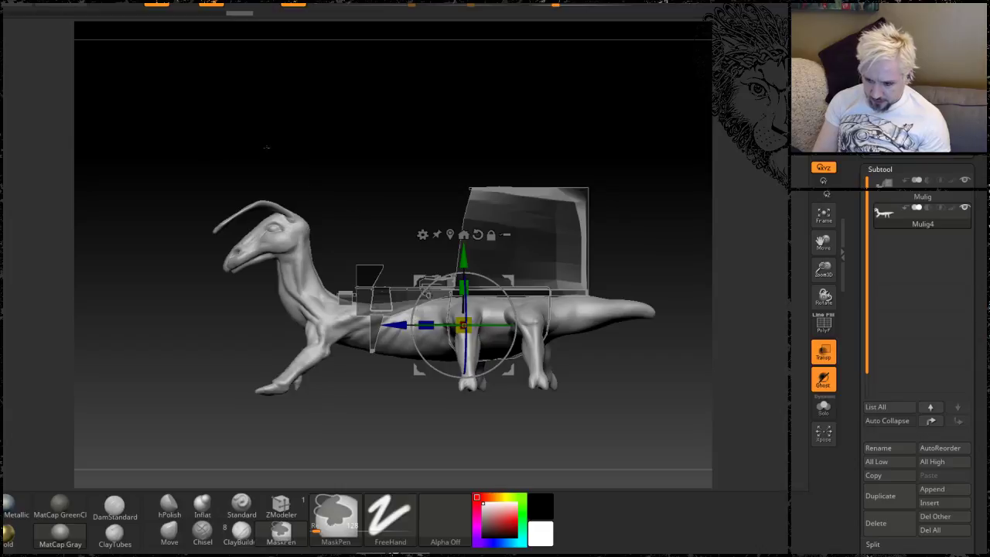
{"action": "mouse_move", "coordinate": [168, 156]}
{"action": "left_mouse_down", "text": "ctrl"}
{"action": "mouse_move", "coordinate": [365, 277]}
{"action": "mouse_move", "coordinate": [330, 315]}
{"action": "left_mouse_up", "text": "ctrl"}
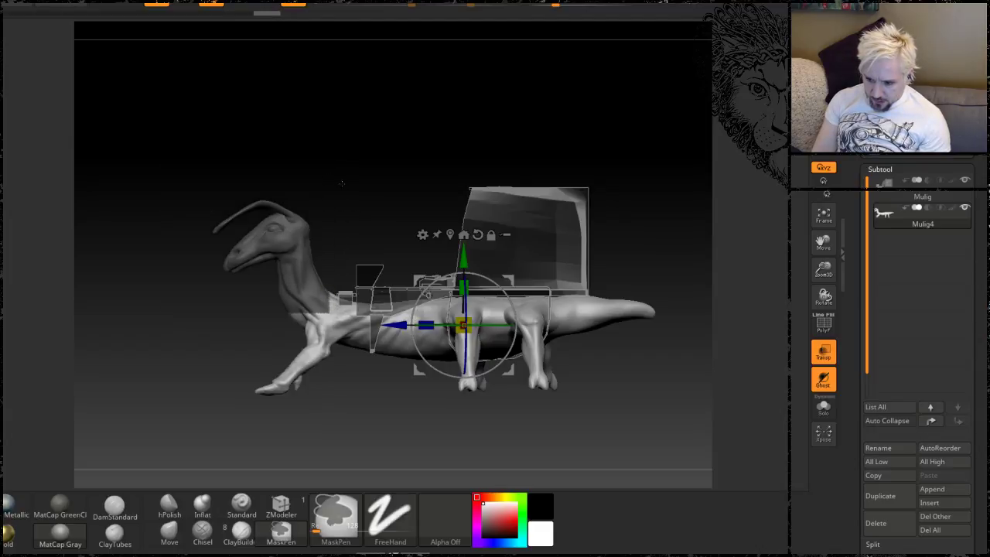
{"action": "left_click_drag", "start_coordinate": [337, 179], "coordinate": [343, 186], "text": "ctrl"}
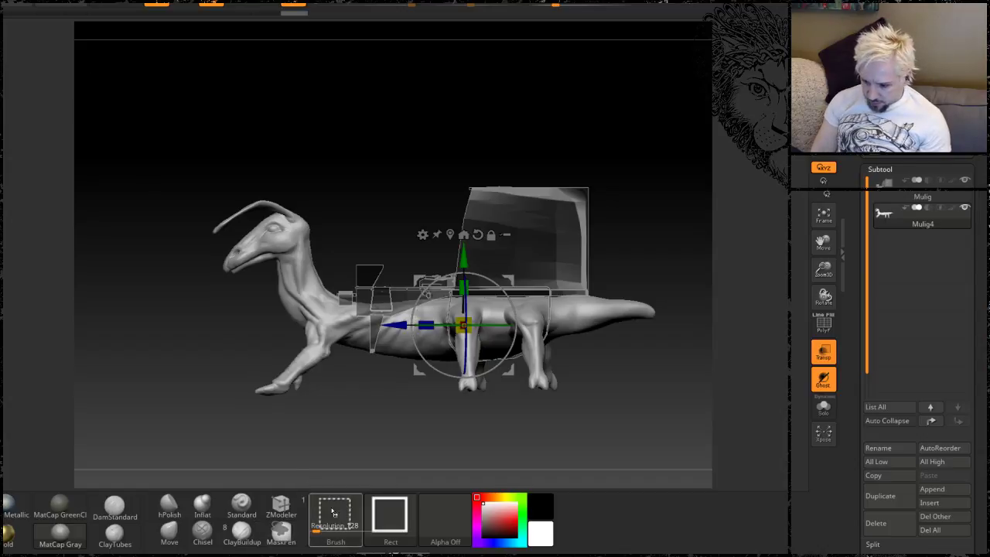
Step: Set the selection brush to SelectLasso and try isolating the creature's head and neck with a lasso, undoing the visibility change
{"action": "left_click", "coordinate": [332, 511]}
{"action": "left_click", "coordinate": [306, 438]}
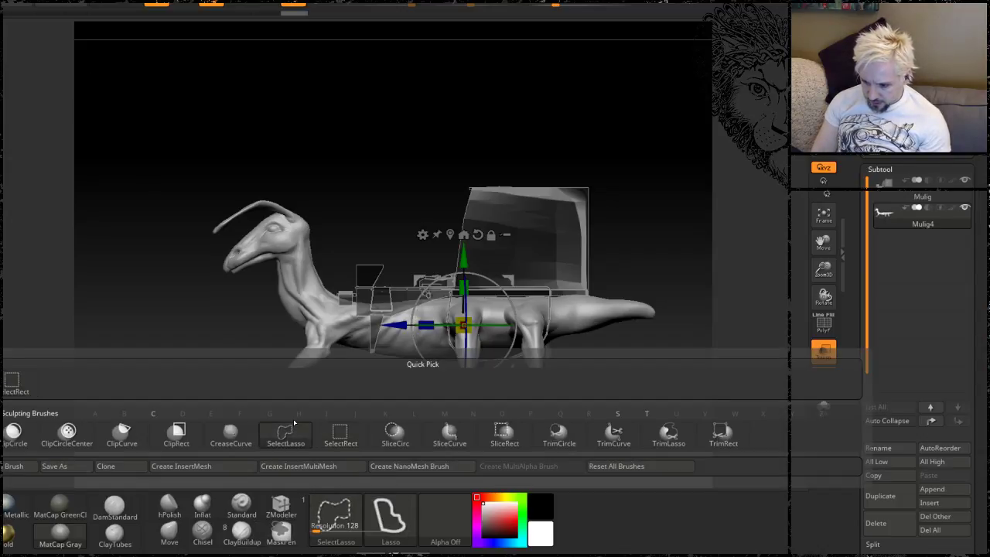
{"action": "mouse_move", "coordinate": [204, 156]}
{"action": "left_mouse_down", "text": "ctrl+shift"}
{"action": "mouse_move", "coordinate": [207, 147]}
{"action": "mouse_move", "coordinate": [342, 227]}
{"action": "mouse_move", "coordinate": [313, 294]}
{"action": "mouse_move", "coordinate": [264, 337]}
{"action": "mouse_move", "coordinate": [186, 250]}
{"action": "left_mouse_up", "text": "ctrl+shift"}
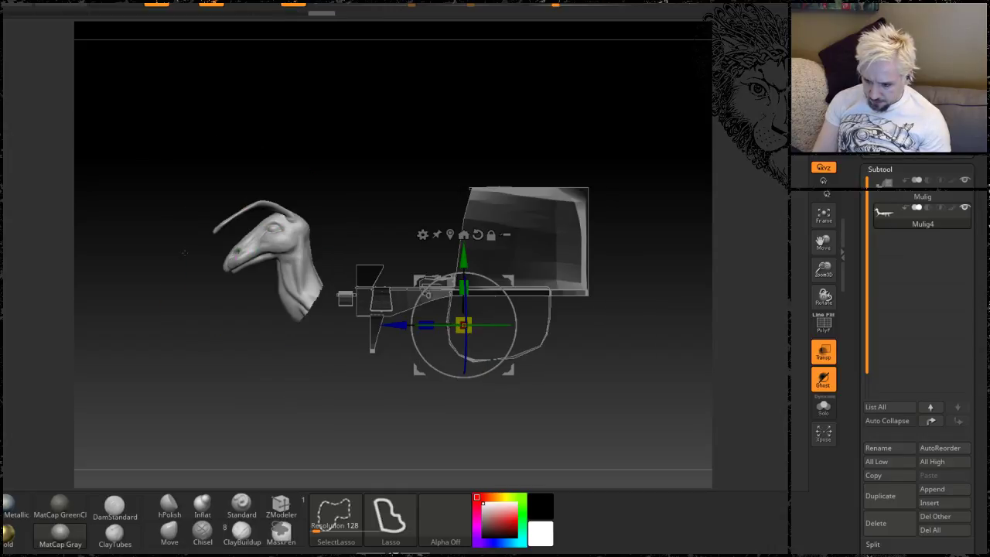
{"action": "key", "text": "ctrl+z"}
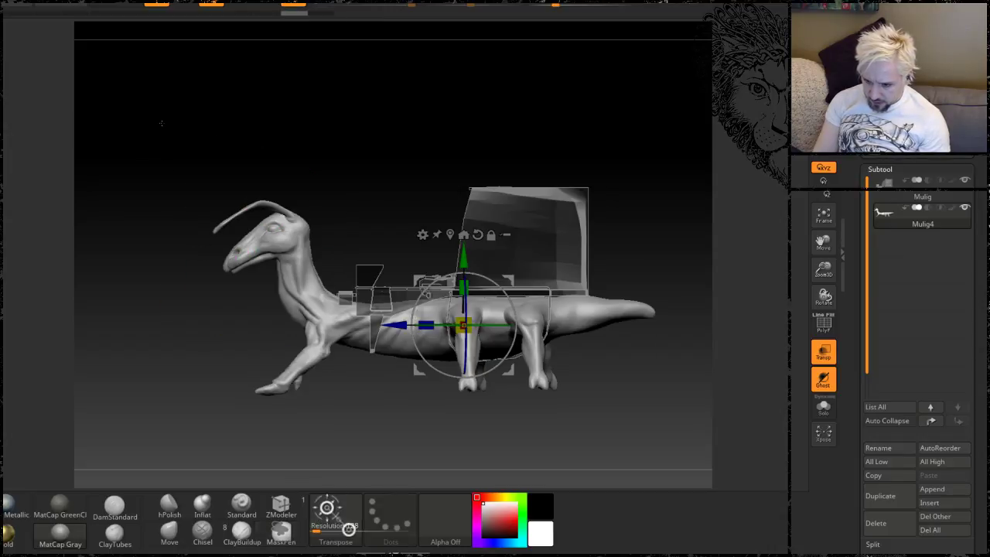
Step: Try masking the head and neck with the mask inverted onto the rest of the body, clearing the mask
{"action": "mouse_move", "coordinate": [170, 132]}
{"action": "left_mouse_down", "text": "ctrl"}
{"action": "mouse_move", "coordinate": [371, 215]}
{"action": "mouse_move", "coordinate": [316, 310]}
{"action": "mouse_move", "coordinate": [325, 314]}
{"action": "left_mouse_up", "text": "ctrl"}
{"action": "left_click", "coordinate": [314, 197], "text": "ctrl"}
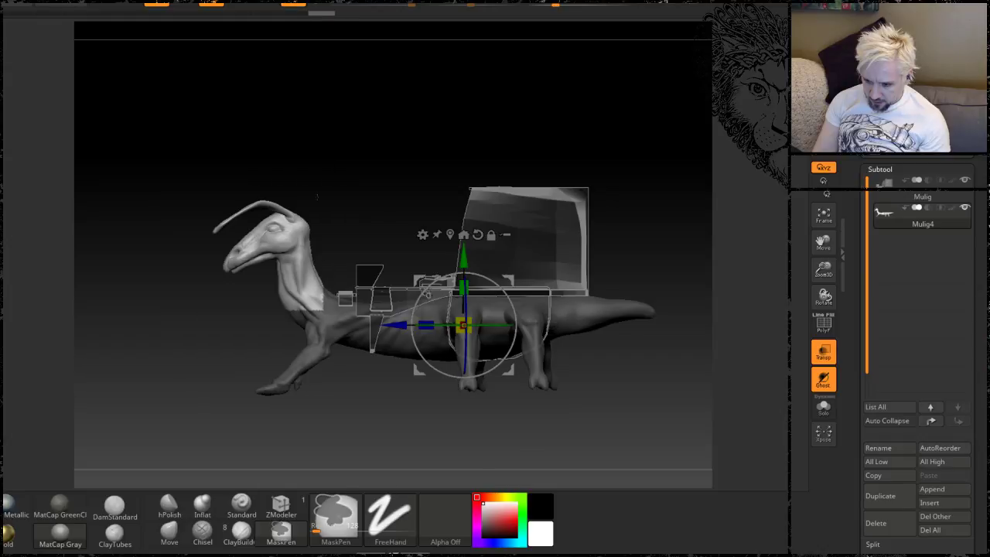
{"action": "left_click_drag", "start_coordinate": [302, 171], "coordinate": [263, 157], "text": "ctrl"}
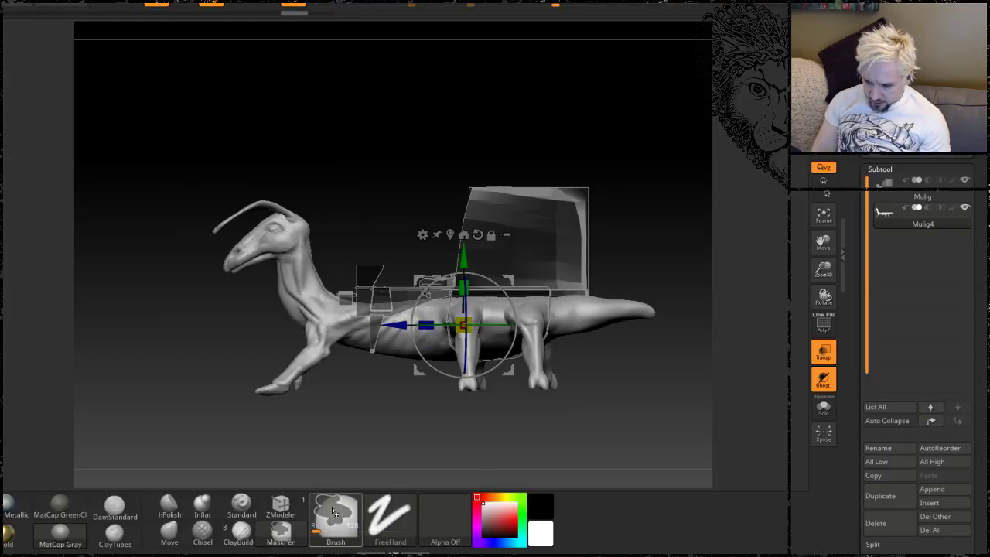
Step: Choose MaskPen as the masking brush and try several masks over the head and neck, undoing or clearing each one
{"action": "left_click", "coordinate": [282, 529]}
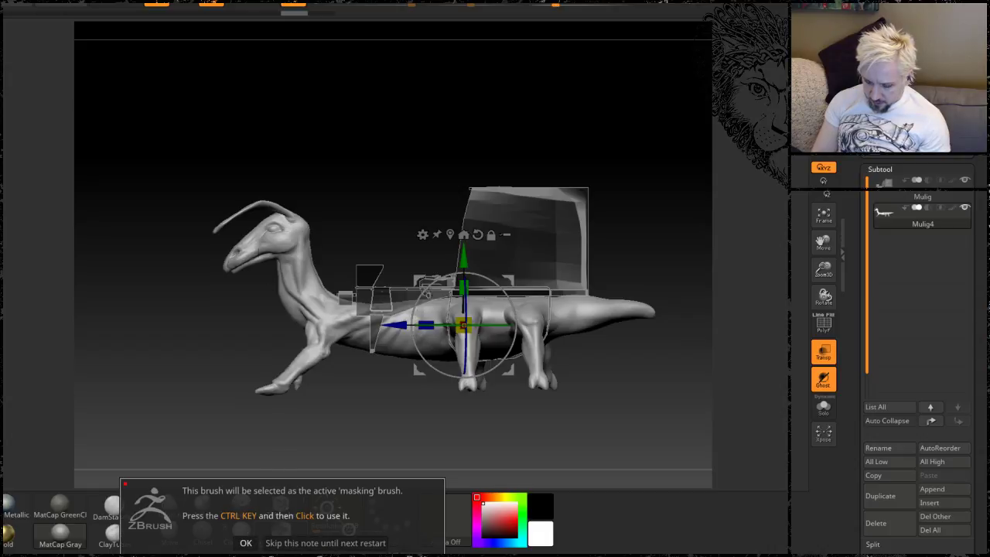
{"action": "left_click", "coordinate": [246, 543]}
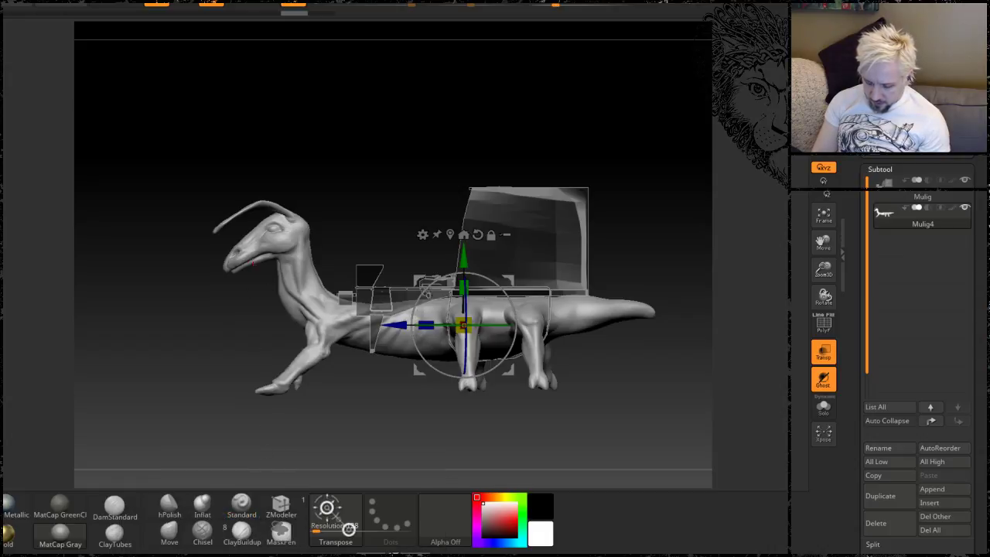
{"action": "left_click_drag", "start_coordinate": [242, 161], "coordinate": [328, 292], "text": "ctrl"}
{"action": "key", "text": "ctrl+z"}
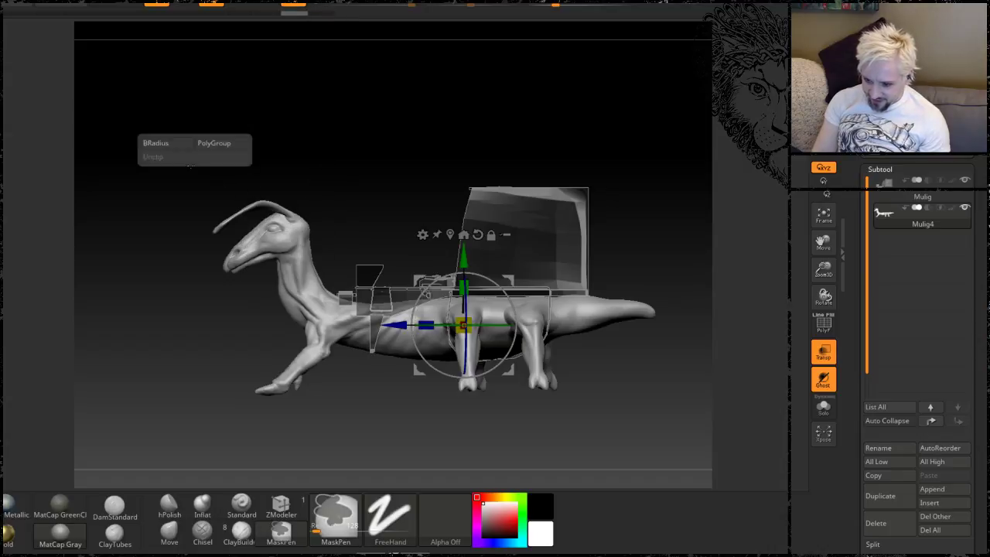
{"action": "left_click_drag", "start_coordinate": [187, 172], "coordinate": [304, 269], "text": "ctrl"}
{"action": "key", "text": "ctrl+i"}
{"action": "key", "text": "ctrl+h"}
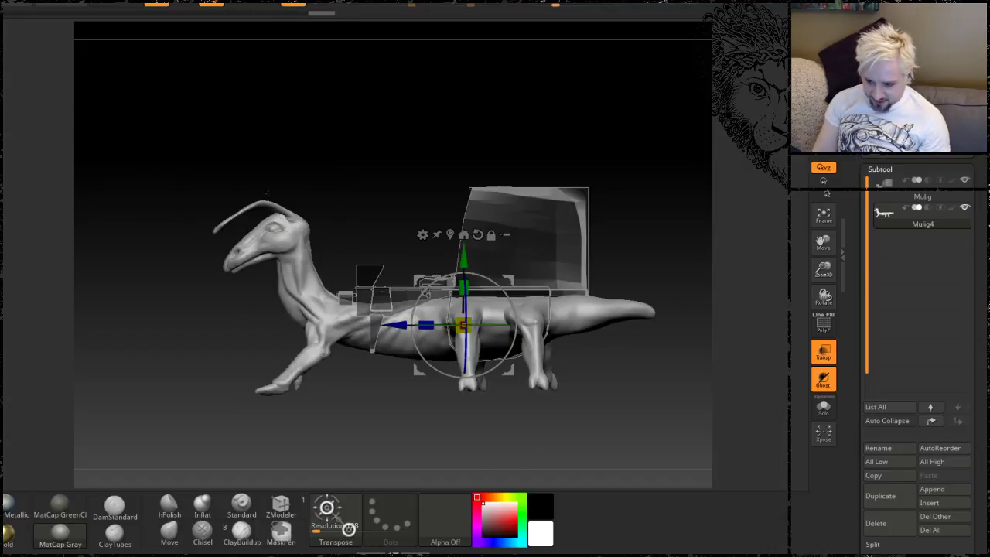
{"action": "mouse_move", "coordinate": [159, 162]}
{"action": "left_mouse_down", "text": "ctrl"}
{"action": "mouse_move", "coordinate": [328, 274]}
{"action": "mouse_move", "coordinate": [291, 231]}
{"action": "mouse_move", "coordinate": [318, 263]}
{"action": "mouse_move", "coordinate": [321, 317]}
{"action": "left_mouse_up", "text": "ctrl"}
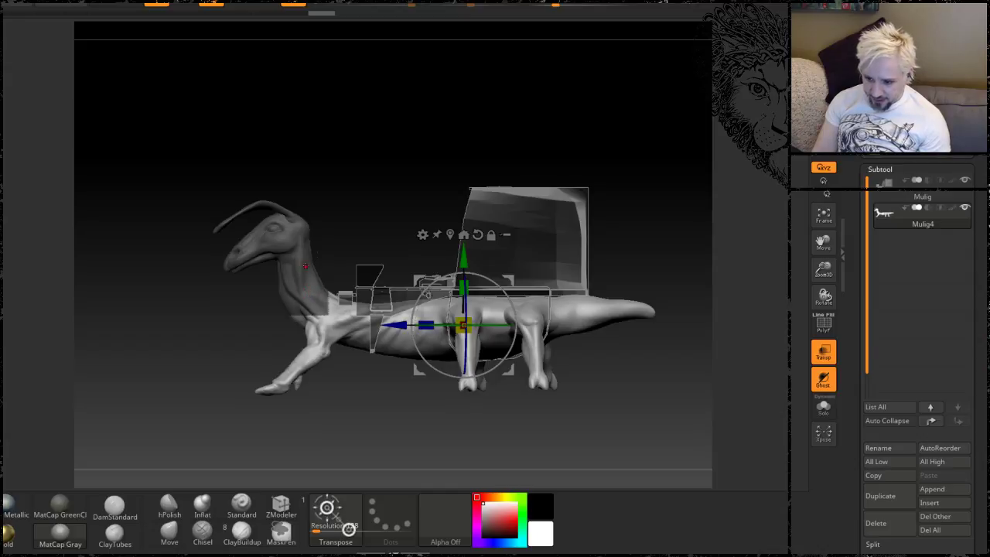
{"action": "left_click_drag", "start_coordinate": [168, 164], "coordinate": [183, 168], "text": "ctrl"}
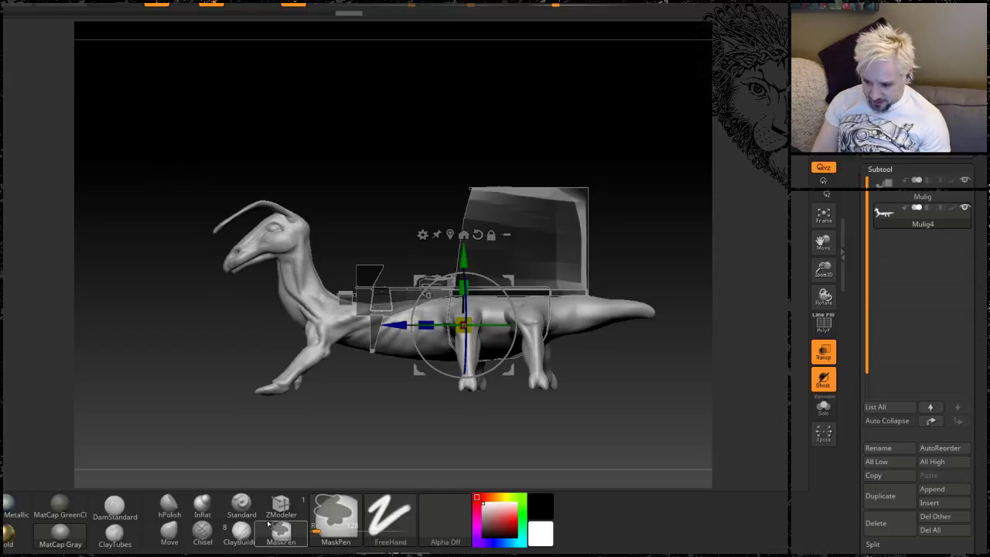
Step: Switch the masking brush to MaskCurvePen, mask the head and neck, and invert the mask so only they stay editable
{"action": "left_click", "coordinate": [336, 516]}
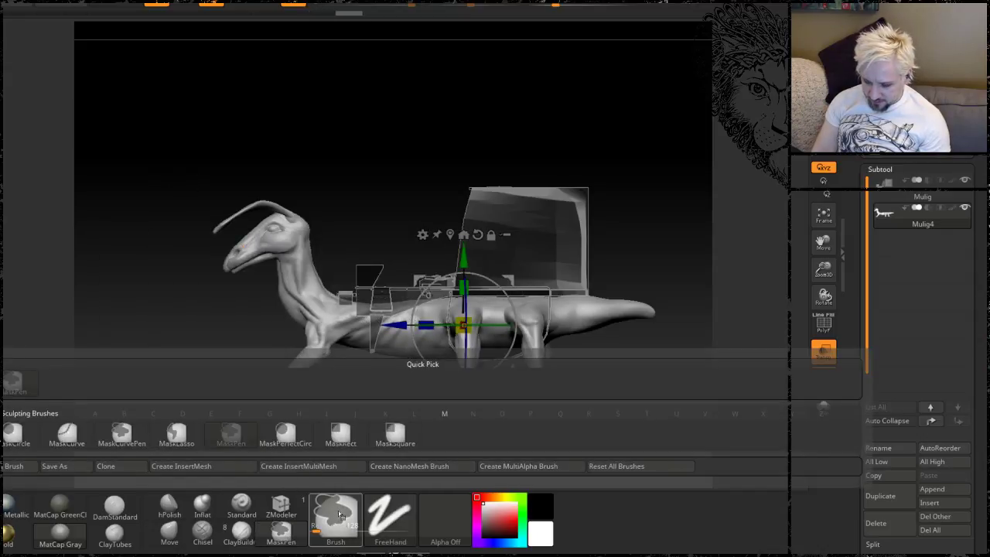
{"action": "key", "text": "ctrl"}
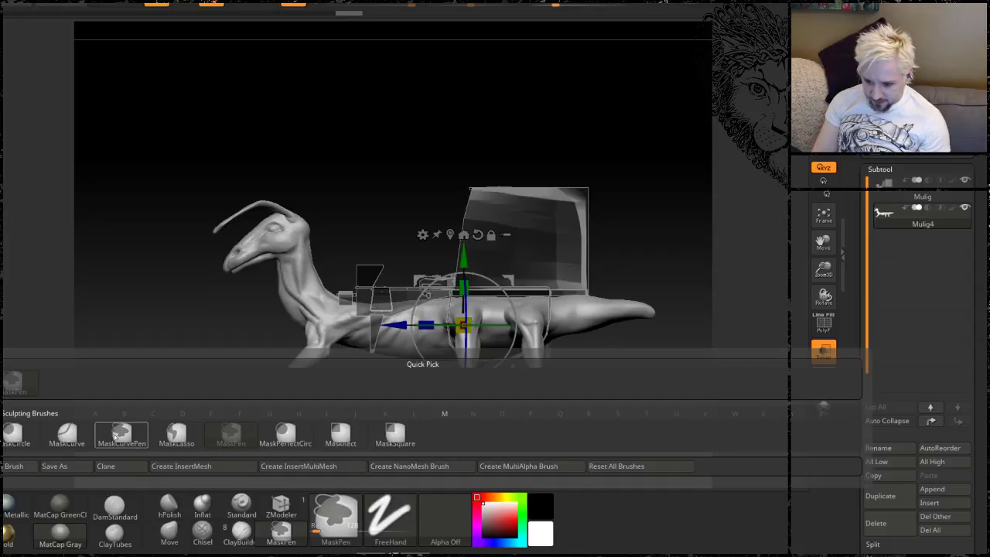
{"action": "mouse_move", "coordinate": [118, 437]}
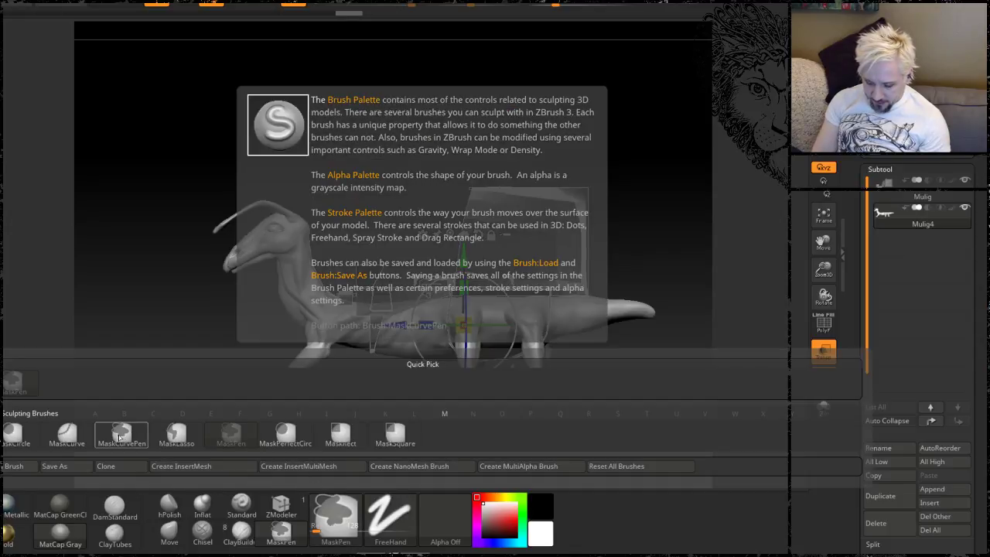
{"action": "left_click", "coordinate": [122, 435]}
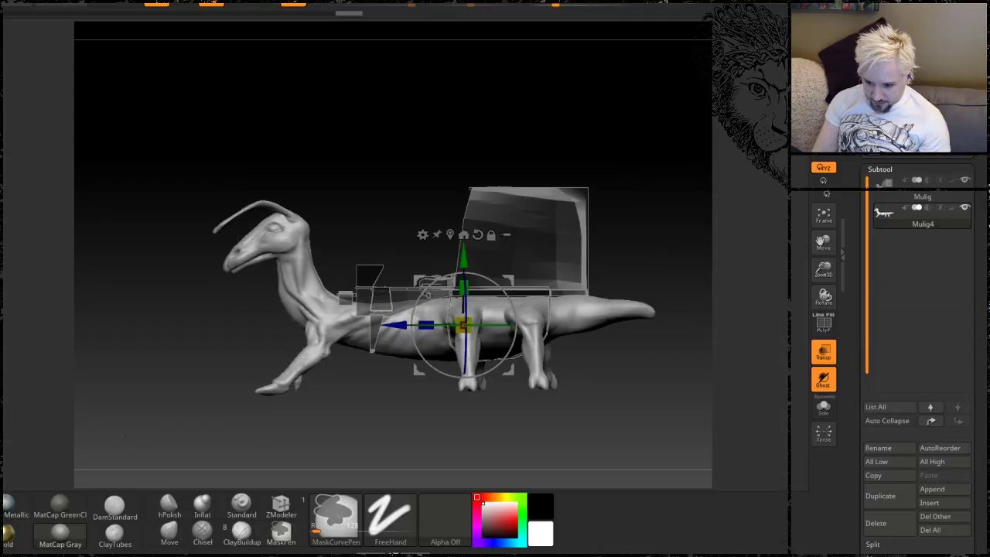
{"action": "mouse_move", "coordinate": [180, 155]}
{"action": "left_mouse_down", "text": "ctrl"}
{"action": "mouse_move", "coordinate": [247, 204]}
{"action": "mouse_move", "coordinate": [339, 299]}
{"action": "left_mouse_up", "text": "ctrl"}
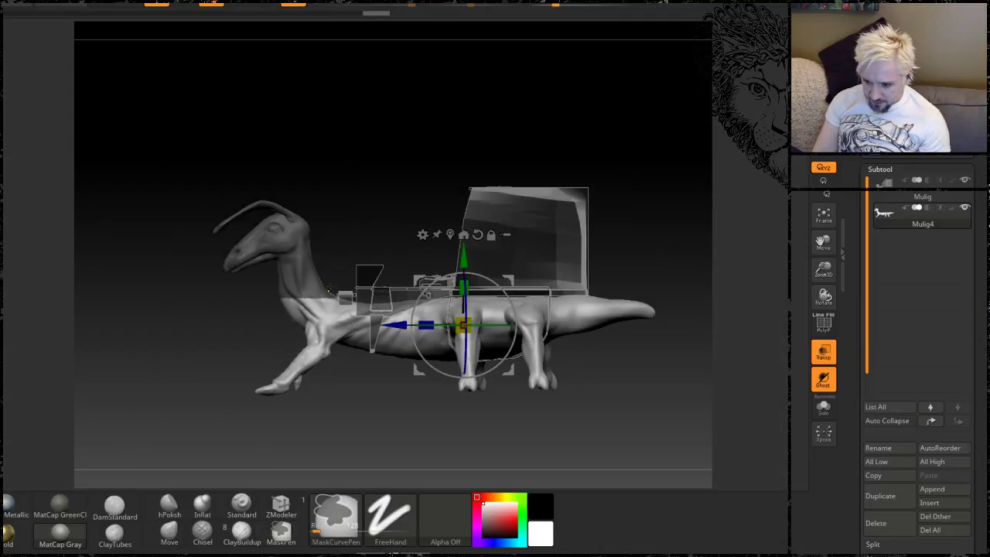
{"action": "key", "text": "ctrl+z"}
{"action": "left_click_drag", "start_coordinate": [194, 180], "coordinate": [332, 305], "text": "ctrl"}
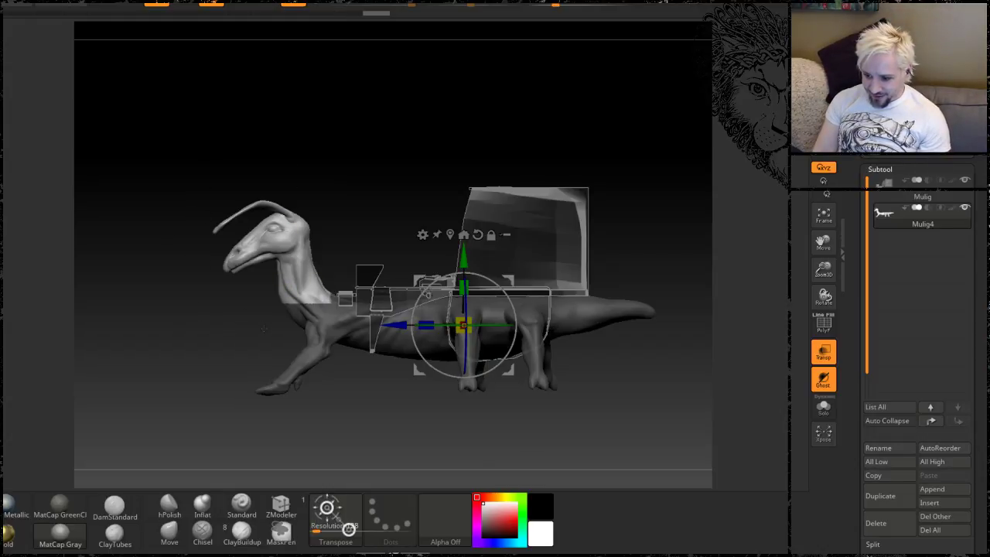
Step: Try changing the mask from the lower neck and rotating the creature around that point, undoing back to the head-and-neck setup
{"action": "left_click", "coordinate": [320, 306]}
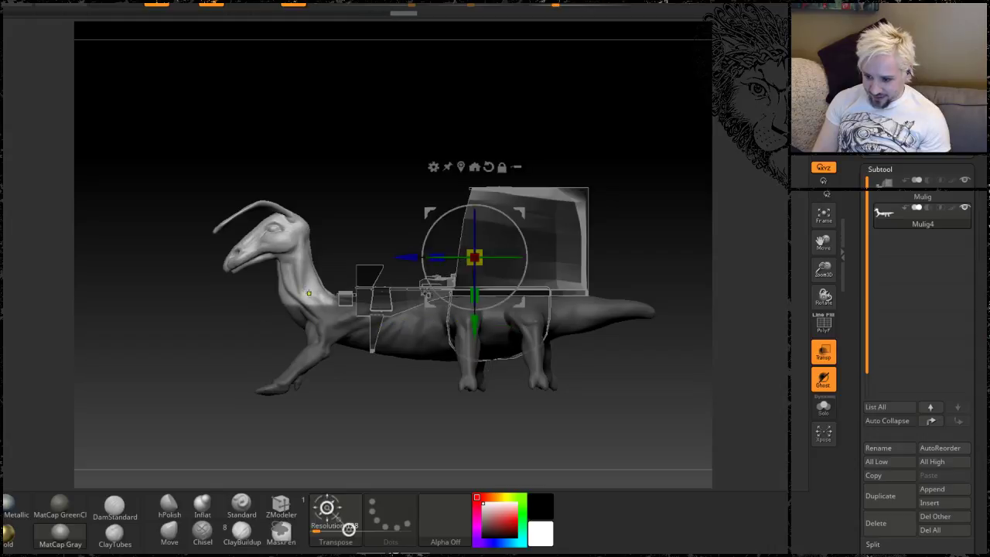
{"action": "left_click", "coordinate": [303, 291], "text": "ctrl"}
{"action": "left_click_drag", "start_coordinate": [303, 292], "coordinate": [301, 286]}
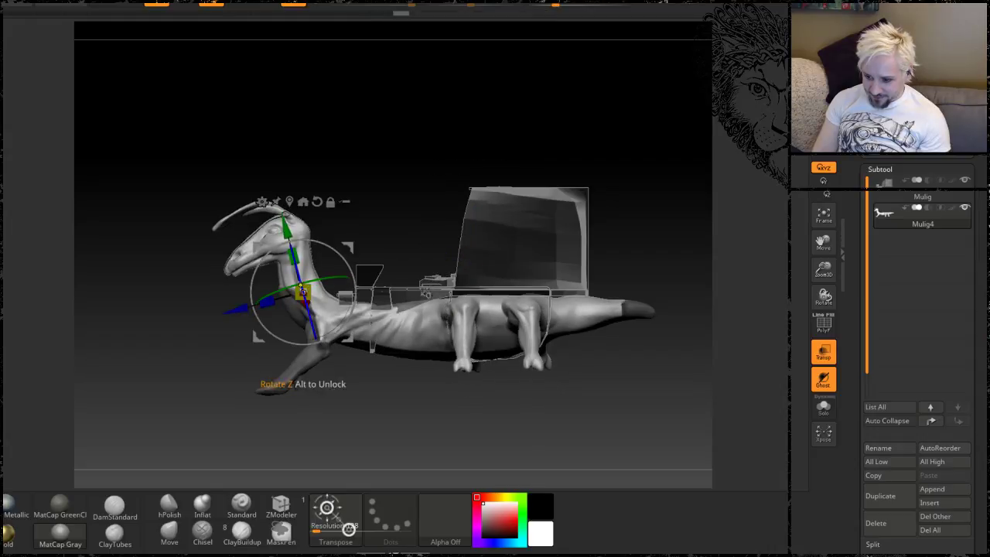
{"action": "left_click_drag", "start_coordinate": [333, 140], "coordinate": [220, 162]}
{"action": "key", "text": "ctrl+z"}
{"action": "key", "text": "ctrl+z"}
{"action": "key", "text": "ctrl+z"}
{"action": "left_click_drag", "start_coordinate": [220, 161], "coordinate": [390, 163], "text": "alt"}
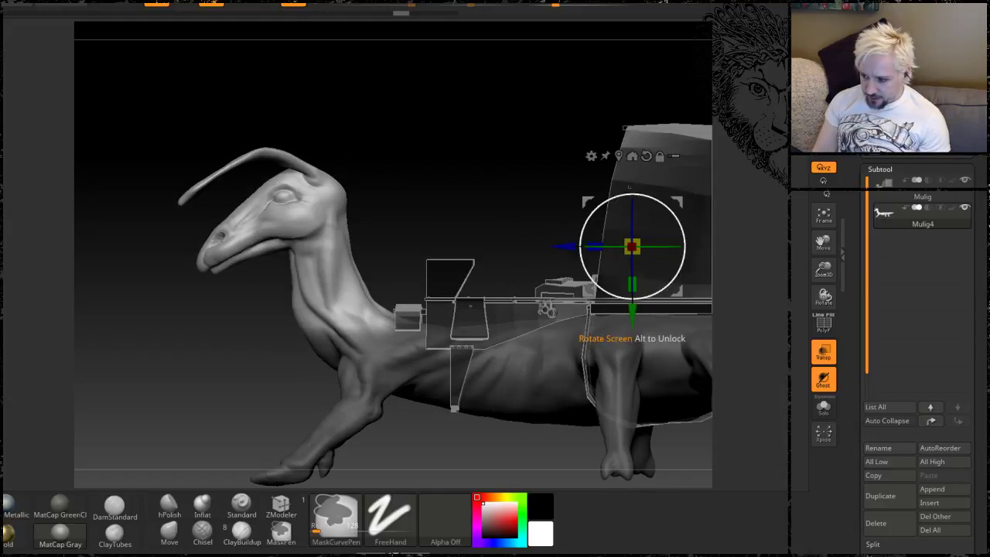
{"action": "key", "text": "ctrl+z"}
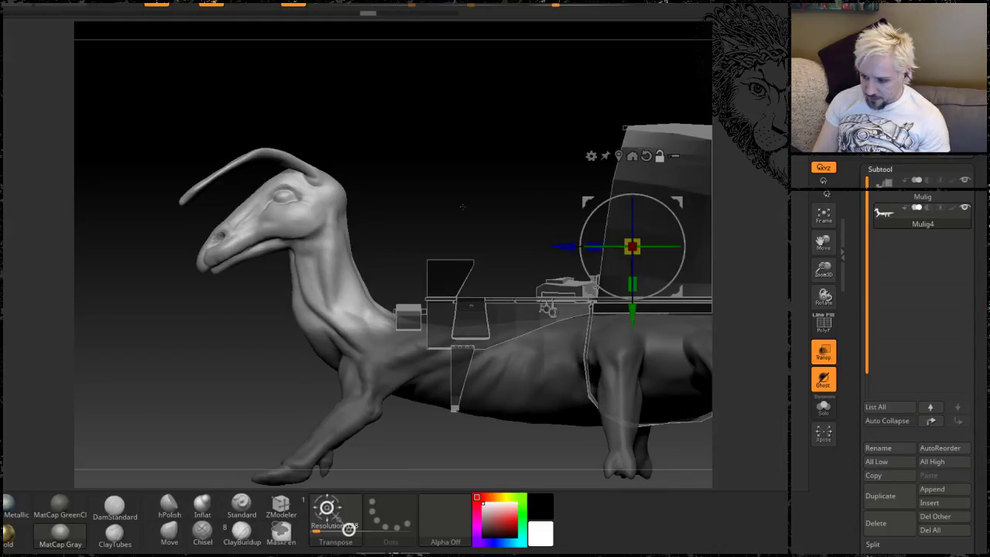
Step: Reposition the gizmo pivot at the base of the creature's neck and hide the platform subtool
{"action": "left_click_drag", "start_coordinate": [569, 247], "coordinate": [265, 246], "text": "alt"}
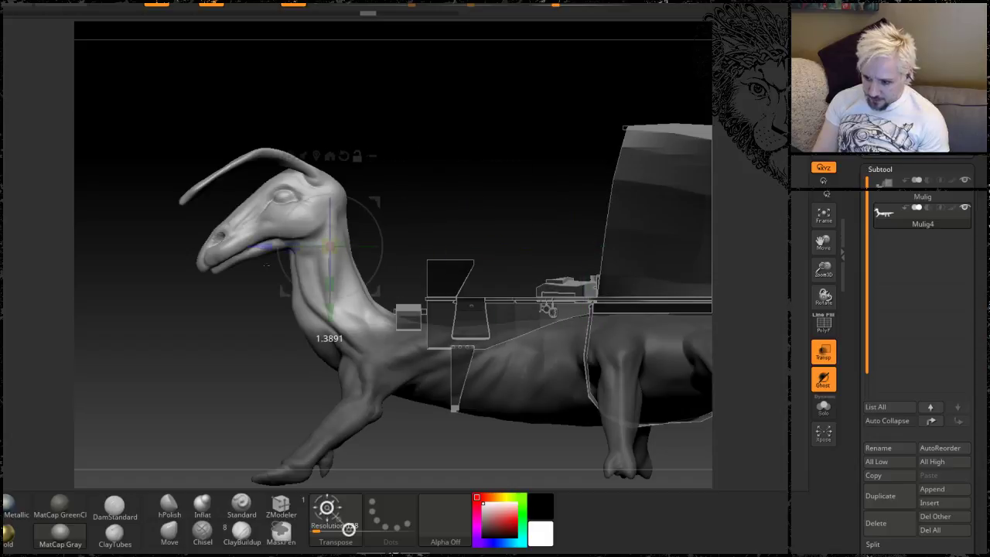
{"action": "left_click_drag", "start_coordinate": [330, 314], "coordinate": [356, 417], "text": "alt"}
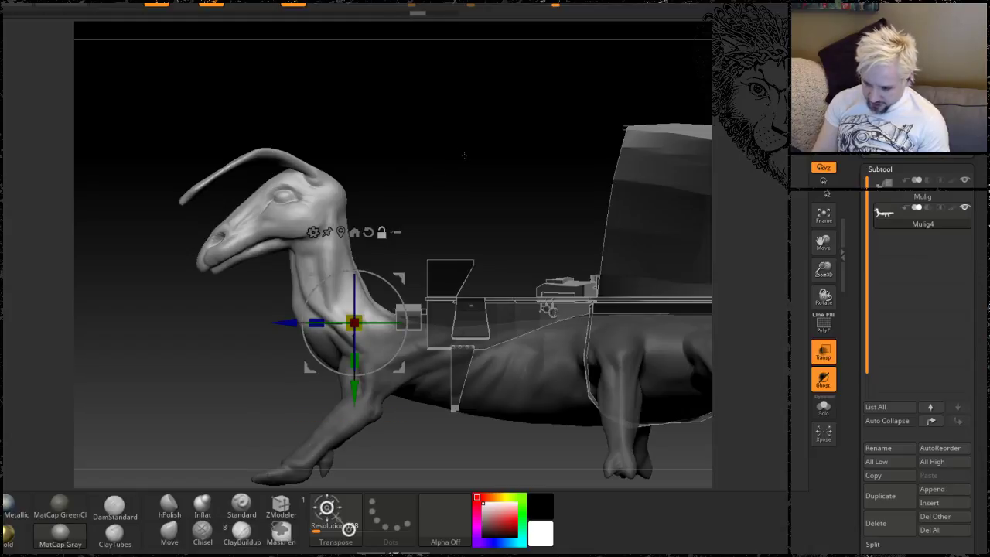
{"action": "left_click_drag", "start_coordinate": [464, 155], "coordinate": [444, 252]}
{"action": "left_click_drag", "start_coordinate": [442, 168], "coordinate": [514, 167]}
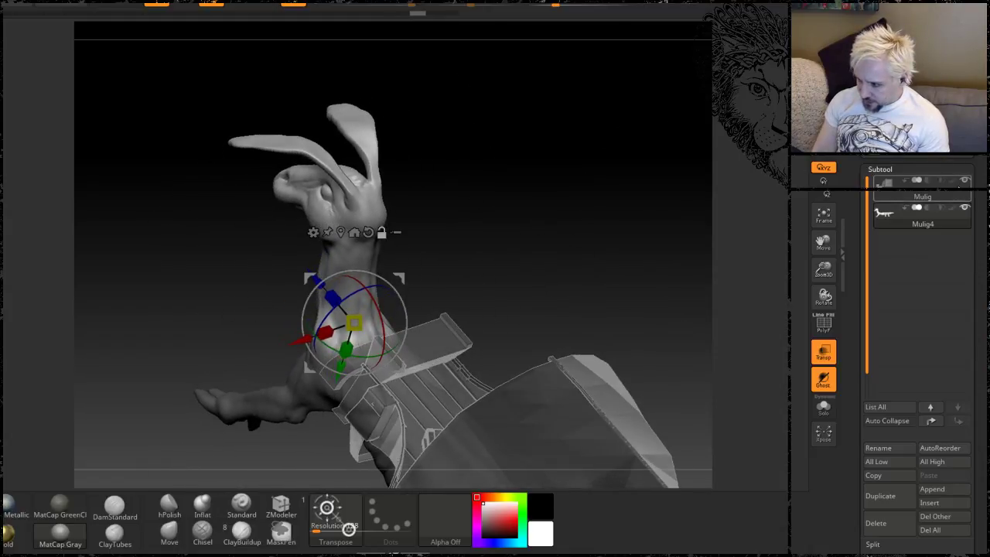
{"action": "left_click", "coordinate": [964, 181]}
{"action": "left_click_drag", "start_coordinate": [481, 257], "coordinate": [545, 249]}
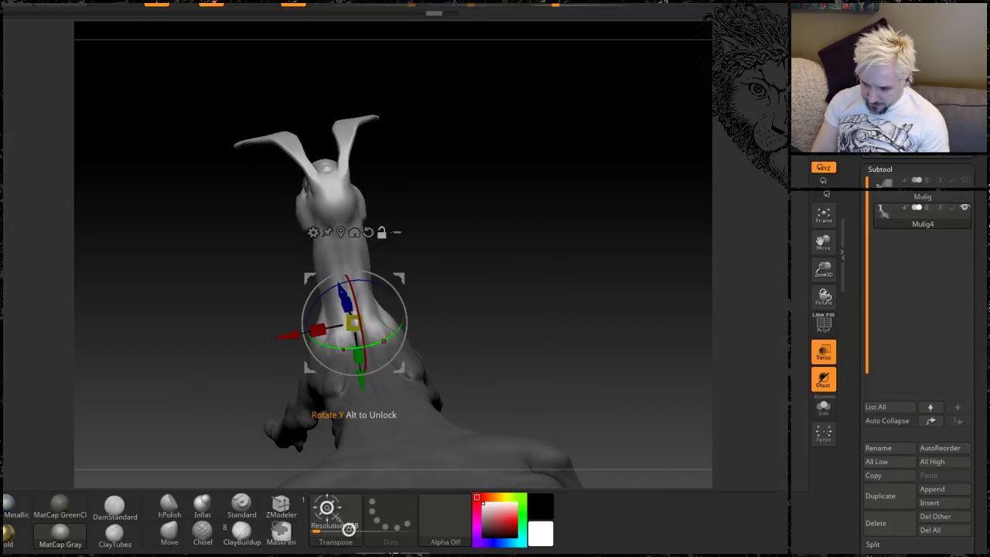
Step: Try turning the unmasked head and neck around the Y axis and shifting them sideways, undoing the attempts
{"action": "mouse_move", "coordinate": [383, 341]}
{"action": "left_mouse_down"}
{"action": "mouse_move", "coordinate": [398, 333]}
{"action": "mouse_move", "coordinate": [388, 341]}
{"action": "left_mouse_up"}
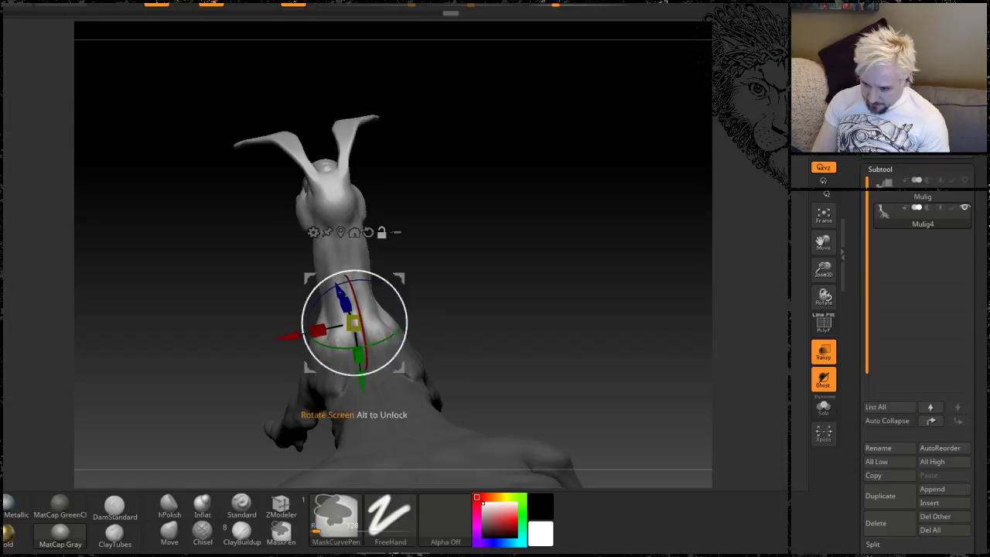
{"action": "key", "text": "ctrl+z"}
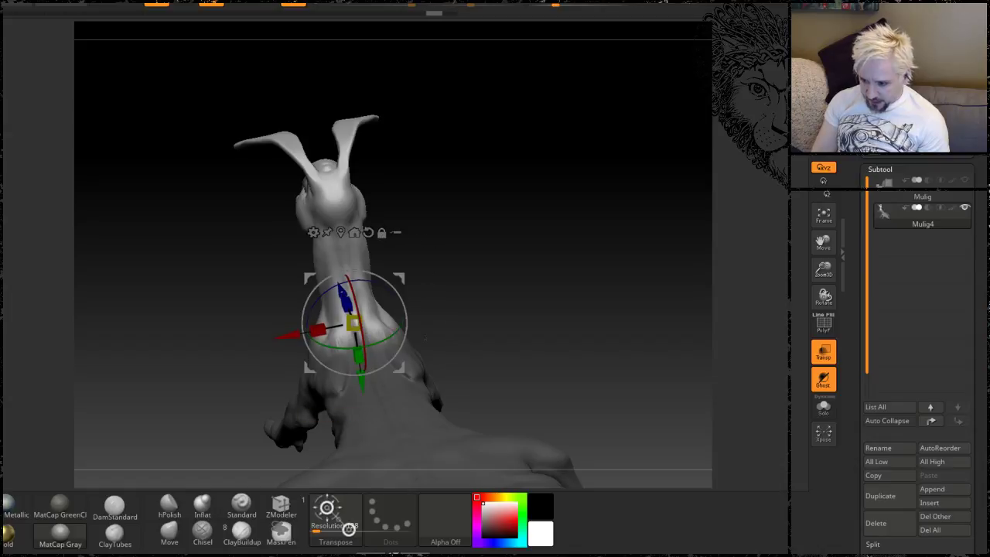
{"action": "left_click_drag", "start_coordinate": [380, 341], "coordinate": [414, 325]}
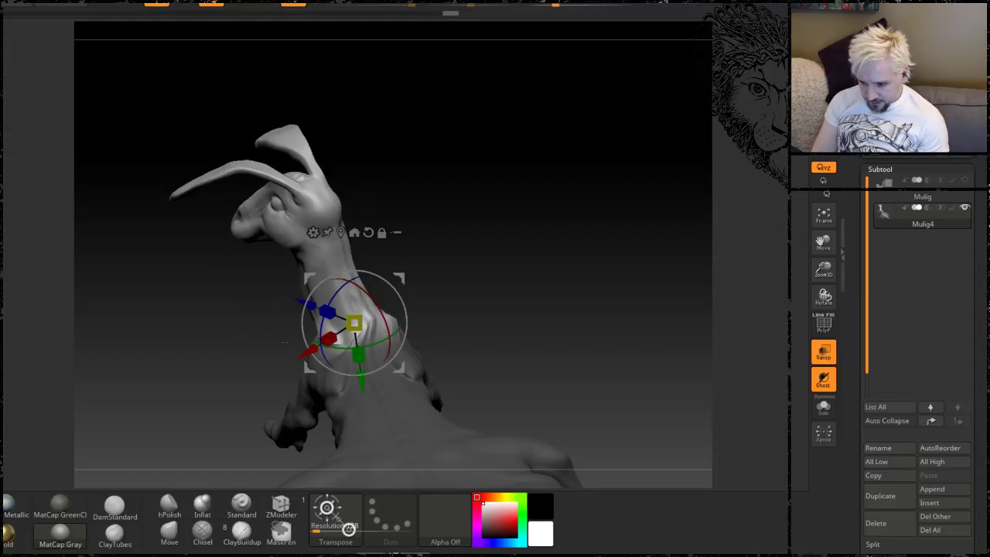
{"action": "left_click_drag", "start_coordinate": [307, 304], "coordinate": [300, 302]}
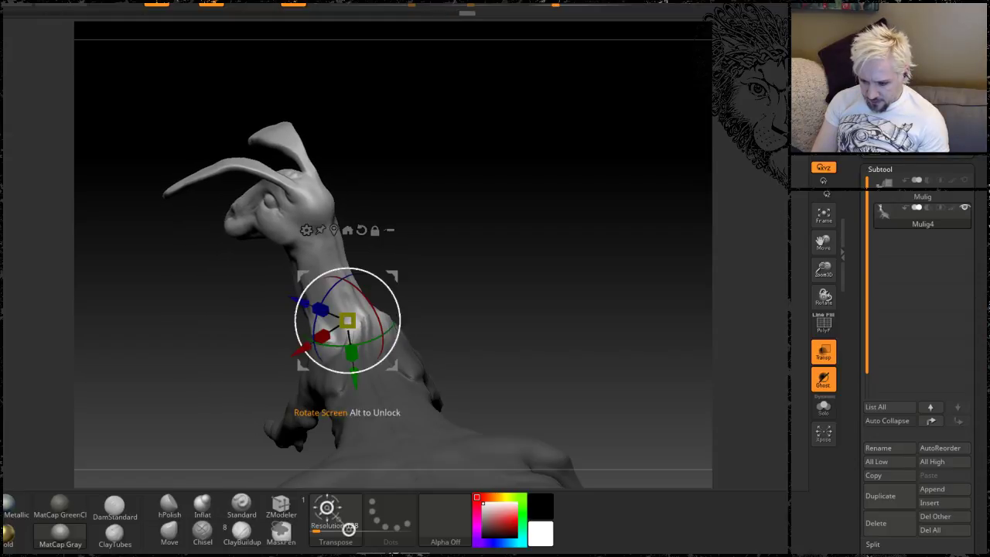
{"action": "left_click_drag", "start_coordinate": [322, 335], "coordinate": [271, 365]}
{"action": "key", "text": "ctrl+z"}
Step: Try shifting the unmasked head and neck along the X axis, undoing the move
{"action": "left_click_drag", "start_coordinate": [520, 280], "coordinate": [499, 272]}
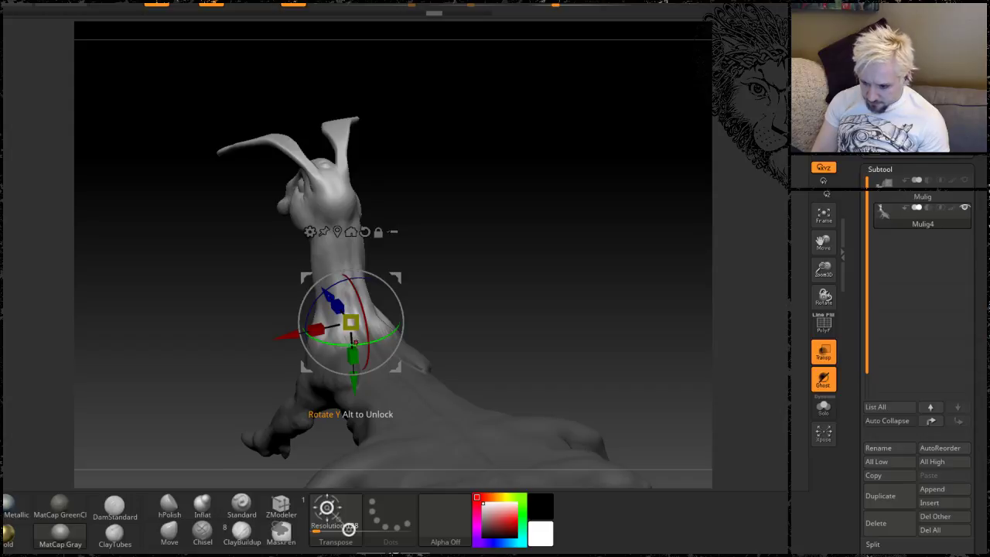
{"action": "left_click_drag", "start_coordinate": [282, 339], "coordinate": [235, 350]}
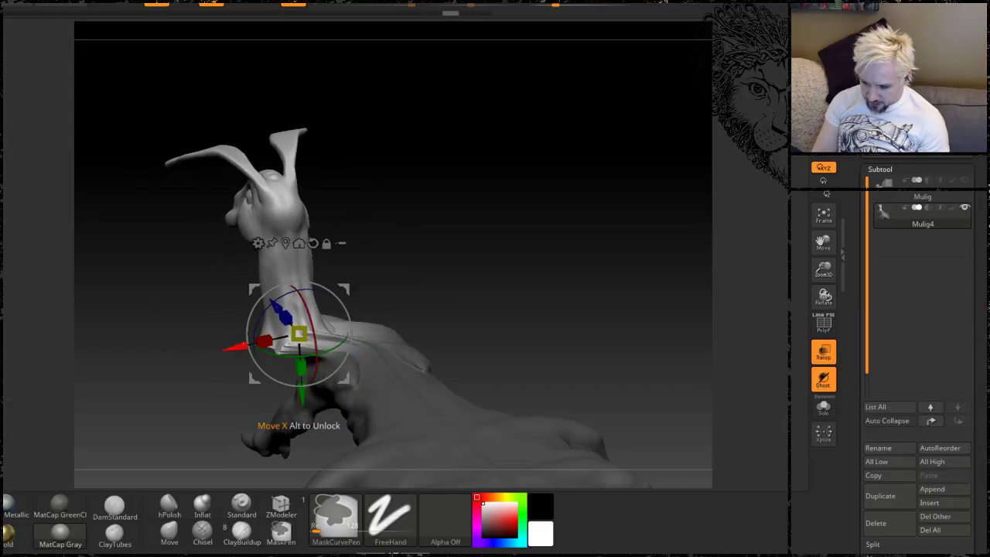
{"action": "key", "text": "ctrl+z"}
Step: Turn the head and neck around the Y axis with a slight tilt at the neck base, and clear the mask
{"action": "left_click_drag", "start_coordinate": [380, 337], "coordinate": [410, 323]}
{"action": "left_click_drag", "start_coordinate": [511, 252], "coordinate": [453, 246]}
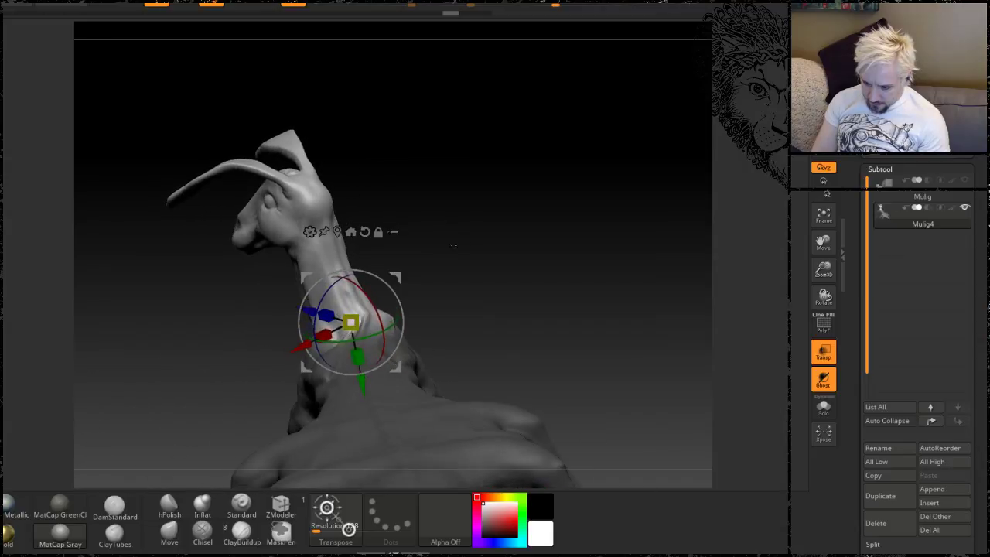
{"action": "left_click_drag", "start_coordinate": [375, 308], "coordinate": [364, 291]}
{"action": "left_click_drag", "start_coordinate": [445, 233], "coordinate": [477, 265]}
{"action": "left_click_drag", "start_coordinate": [447, 193], "coordinate": [438, 267]}
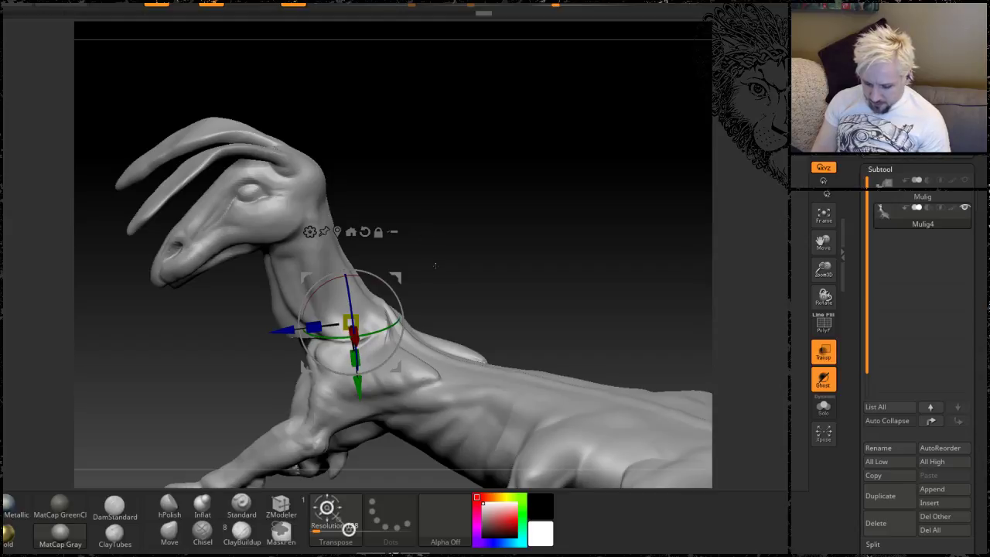
Step: Smooth the creases where the neck meets the chest and shoulders with the Smooth brush
{"action": "key", "text": "q"}
{"action": "left_click_drag", "start_coordinate": [378, 329], "coordinate": [383, 330], "text": "shift"}
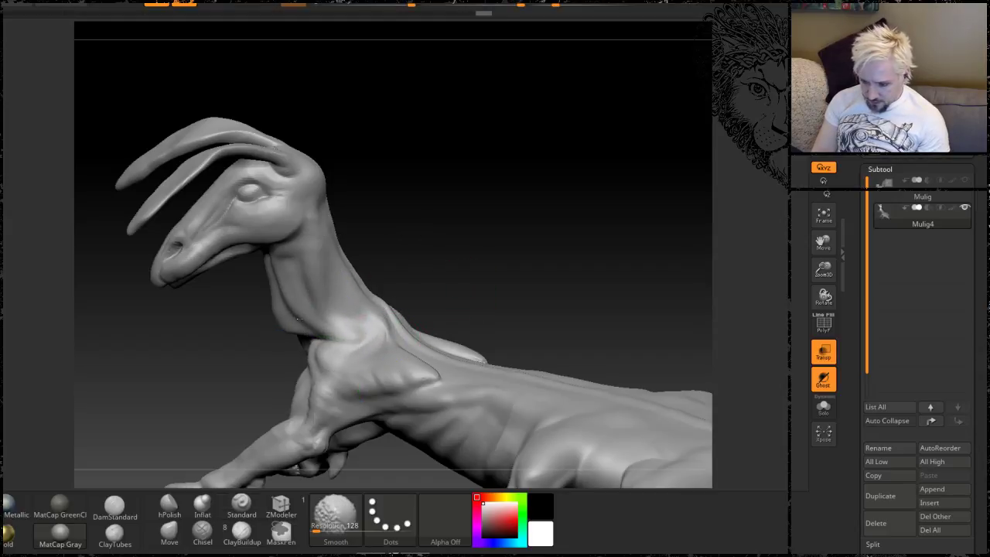
{"action": "left_click_drag", "start_coordinate": [448, 240], "coordinate": [464, 206]}
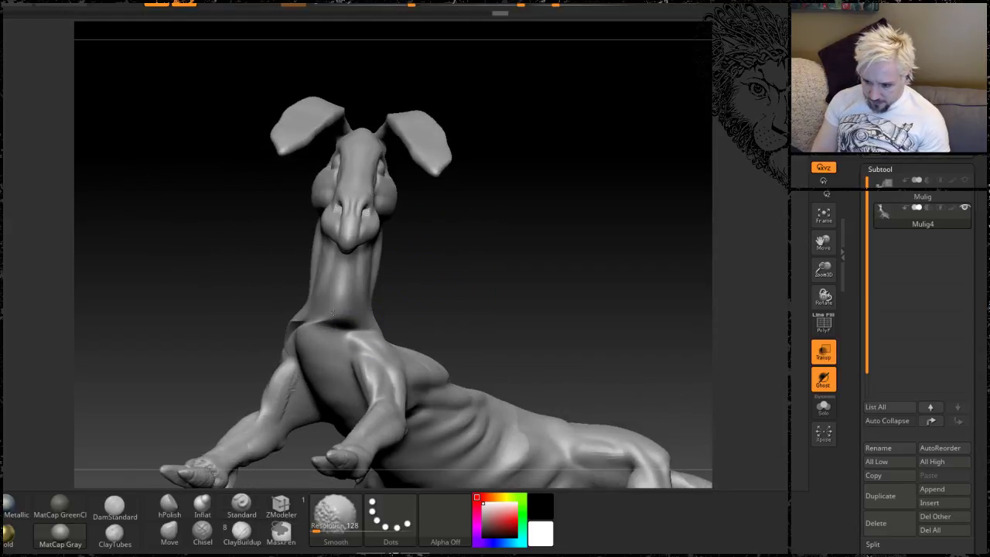
{"action": "left_click_drag", "start_coordinate": [327, 307], "coordinate": [348, 288], "text": "shift"}
{"action": "left_click_drag", "start_coordinate": [461, 275], "coordinate": [534, 272]}
{"action": "mouse_move", "coordinate": [289, 340]}
{"action": "left_mouse_down", "text": "shift"}
{"action": "mouse_move", "coordinate": [289, 326]}
{"action": "mouse_move", "coordinate": [331, 323]}
{"action": "left_mouse_up", "text": "shift"}
{"action": "left_click_drag", "start_coordinate": [337, 368], "coordinate": [345, 397], "text": "shift"}
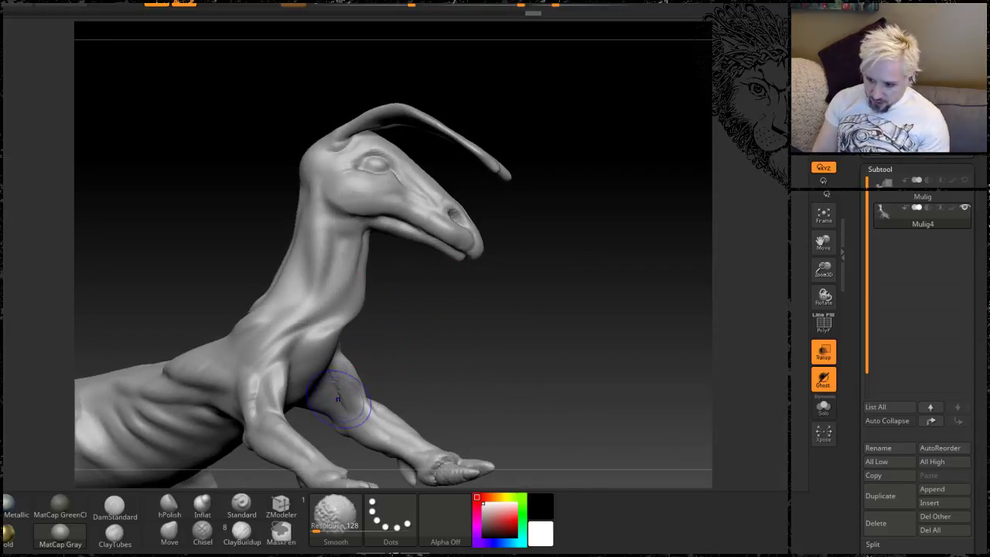
{"action": "mouse_move", "coordinate": [285, 353]}
{"action": "left_mouse_down", "text": "shift"}
{"action": "mouse_move", "coordinate": [261, 404]}
{"action": "mouse_move", "coordinate": [283, 357]}
{"action": "left_mouse_up", "text": "shift"}
Step: Mask the head and neck with MaskCurvePen, extending the mask down the back of the neck
{"action": "left_click_drag", "start_coordinate": [518, 377], "coordinate": [433, 367]}
{"action": "mouse_move", "coordinate": [569, 241]}
{"action": "left_mouse_down"}
{"action": "mouse_move", "coordinate": [464, 238]}
{"action": "mouse_move", "coordinate": [392, 277]}
{"action": "left_mouse_up"}
{"action": "right_click_drag", "start_coordinate": [391, 276], "coordinate": [457, 232]}
{"action": "right_click_drag", "start_coordinate": [532, 183], "coordinate": [487, 318]}
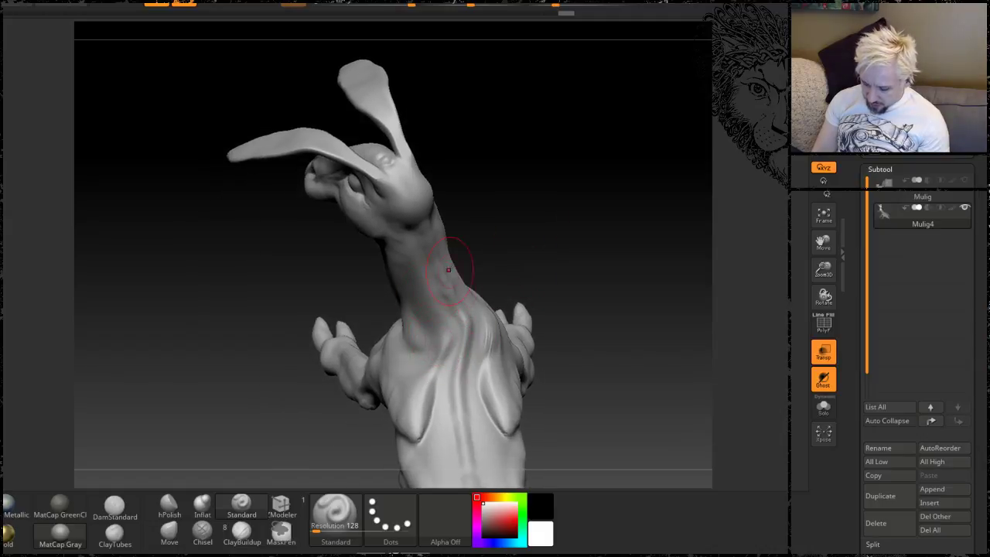
{"action": "mouse_move", "coordinate": [448, 269]}
{"action": "right_mouse_down"}
{"action": "mouse_move", "coordinate": [510, 232]}
{"action": "mouse_move", "coordinate": [572, 171]}
{"action": "mouse_move", "coordinate": [464, 210]}
{"action": "right_mouse_up"}
{"action": "mouse_move", "coordinate": [159, 124]}
{"action": "left_mouse_down", "text": "ctrl+shift"}
{"action": "mouse_move", "coordinate": [409, 316]}
{"action": "mouse_move", "coordinate": [487, 271]}
{"action": "mouse_move", "coordinate": [409, 124]}
{"action": "left_mouse_up", "text": "ctrl+shift"}
{"action": "left_click", "coordinate": [408, 130], "text": "ctrl+shift"}
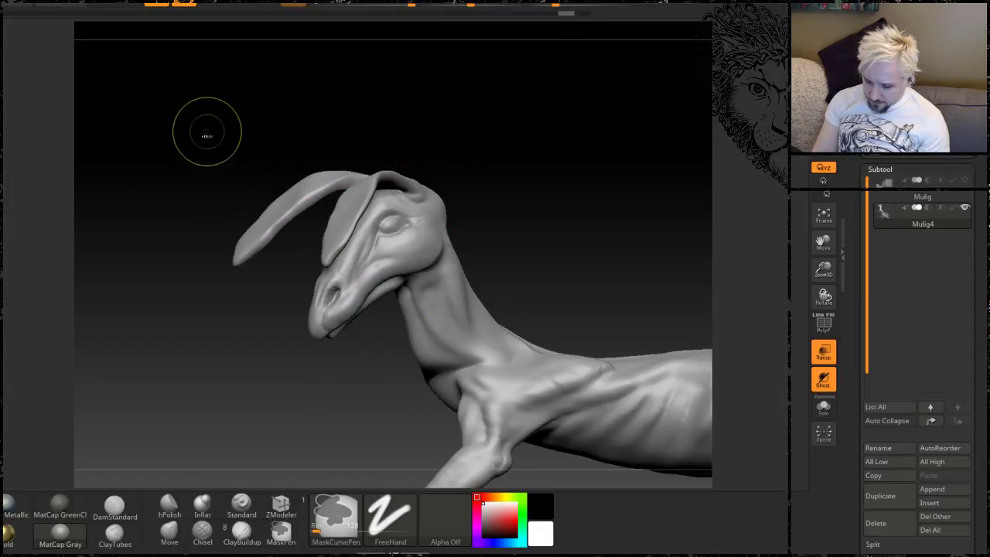
{"action": "left_click_drag", "start_coordinate": [177, 108], "coordinate": [470, 353], "text": "ctrl"}
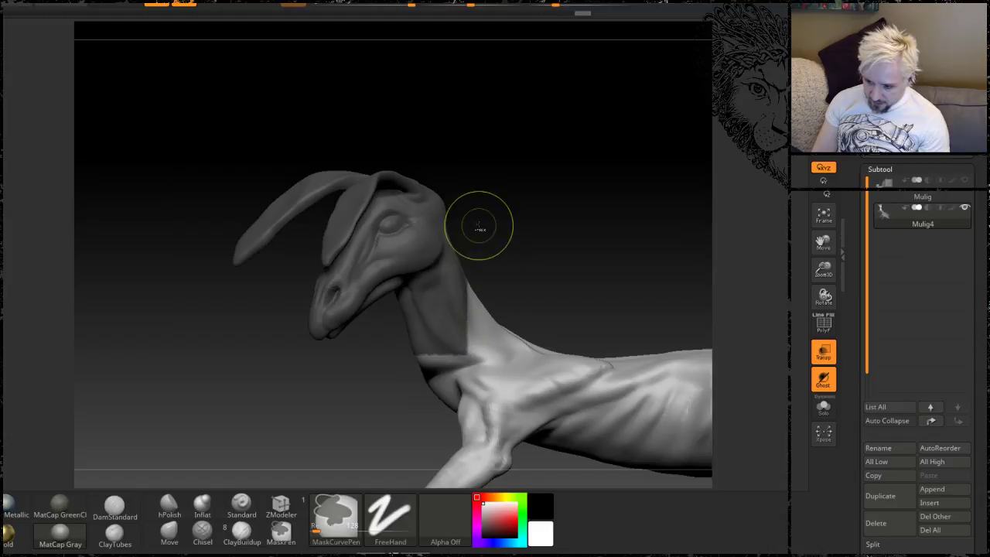
{"action": "left_click_drag", "start_coordinate": [497, 236], "coordinate": [448, 308], "text": "ctrl"}
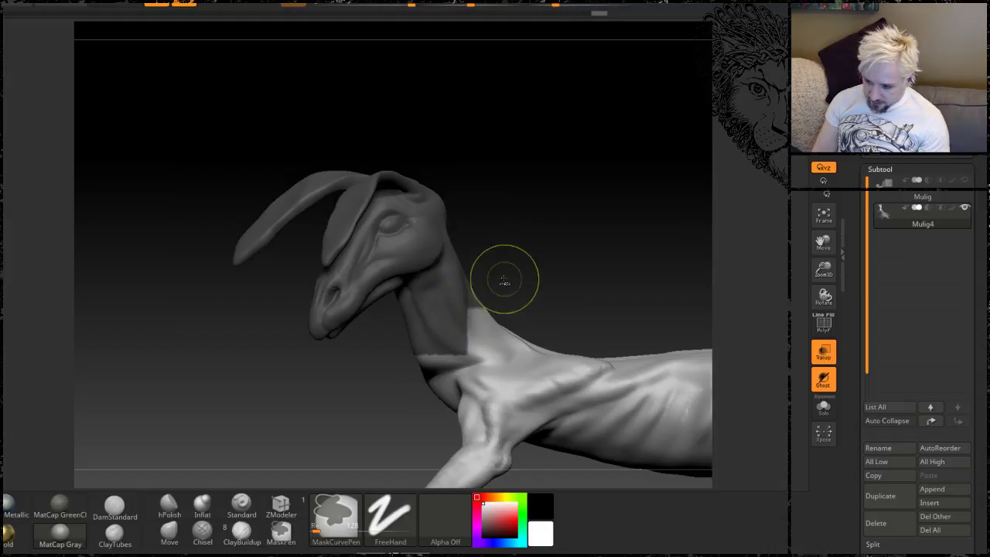
{"action": "left_click_drag", "start_coordinate": [506, 269], "coordinate": [481, 291], "text": "ctrl"}
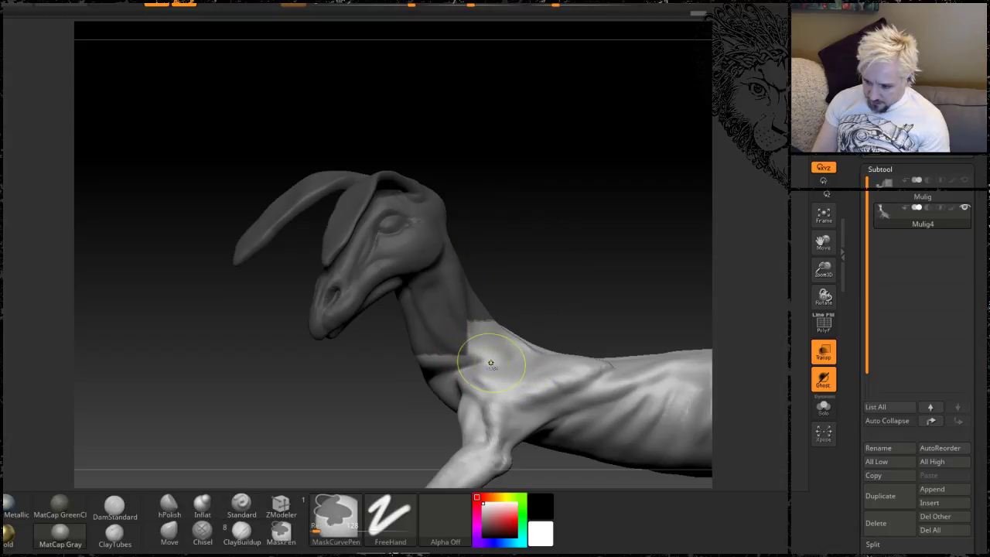
Step: Try isolating parts of the head and neck with SelectLasso, restoring full visibility each time
{"action": "key", "text": "ctrl+shift"}
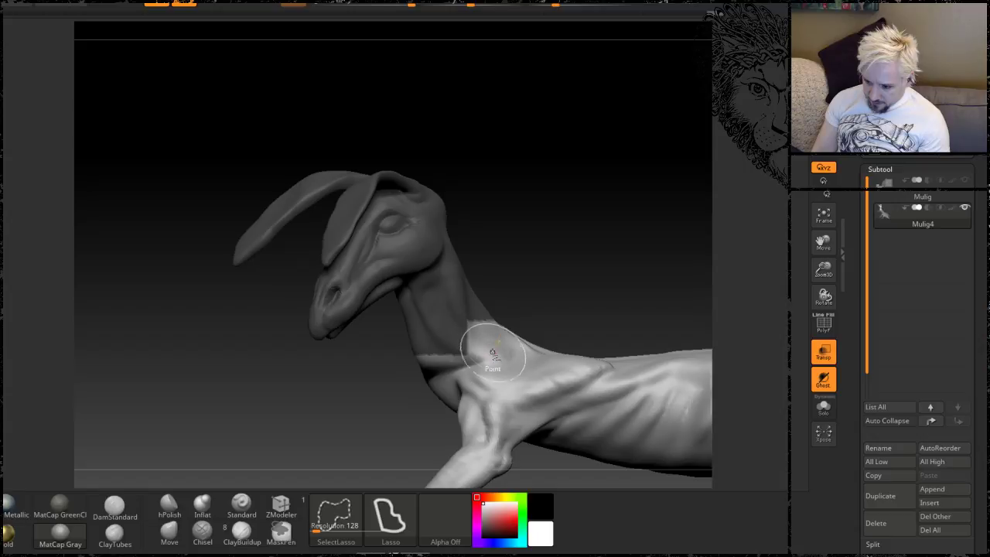
{"action": "mouse_move", "coordinate": [495, 325]}
{"action": "left_mouse_down", "text": "ctrl+shift"}
{"action": "mouse_move", "coordinate": [406, 111]}
{"action": "mouse_move", "coordinate": [126, 188]}
{"action": "mouse_move", "coordinate": [163, 202]}
{"action": "left_mouse_up", "text": "ctrl+shift"}
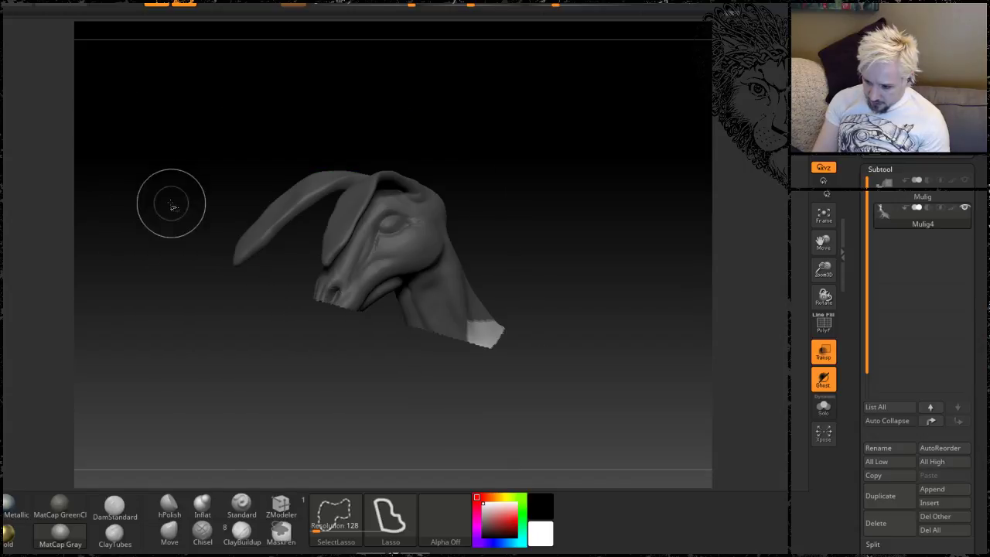
{"action": "left_click", "coordinate": [234, 228], "text": "ctrl+shift"}
{"action": "key", "text": "ctrl"}
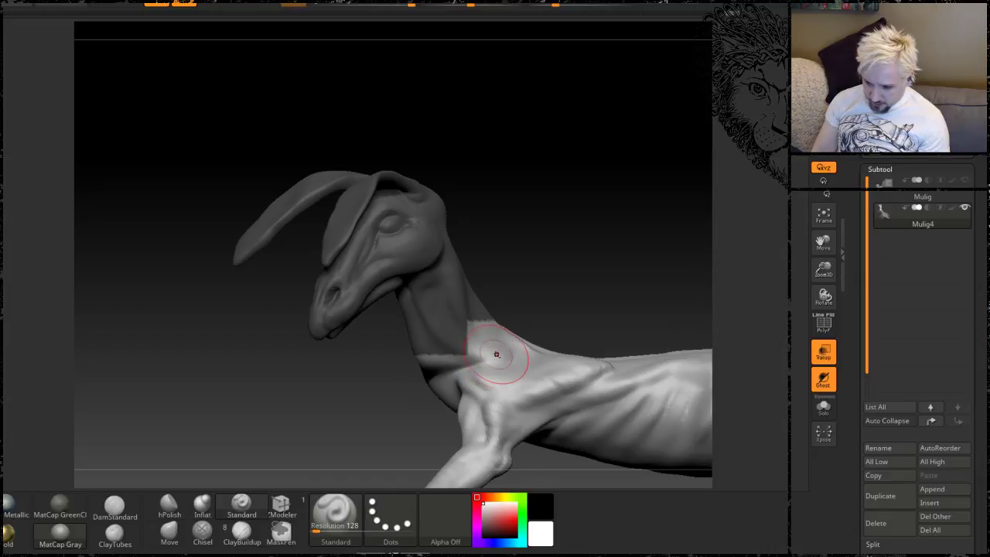
{"action": "key", "text": "ctrl"}
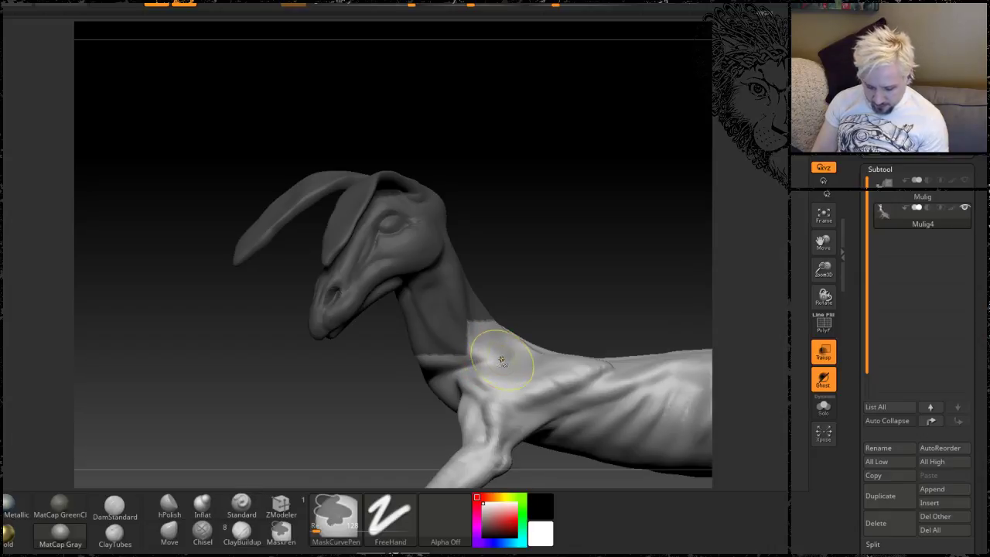
{"action": "key", "text": "ctrl"}
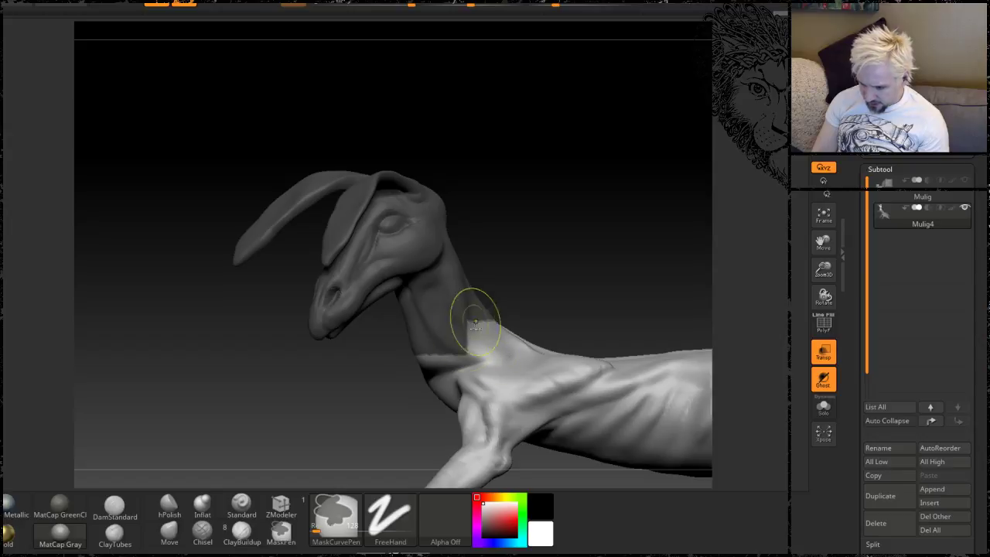
{"action": "key", "text": "ctrl+shift"}
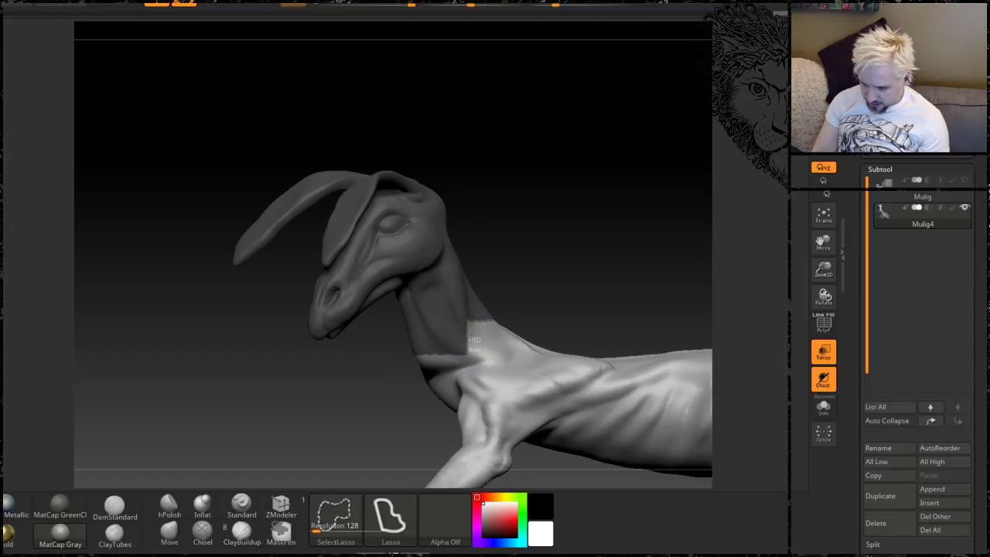
{"action": "left_click_drag", "start_coordinate": [472, 345], "coordinate": [467, 337], "text": "ctrl+shift"}
{"action": "left_click", "coordinate": [539, 258], "text": "ctrl+shift"}
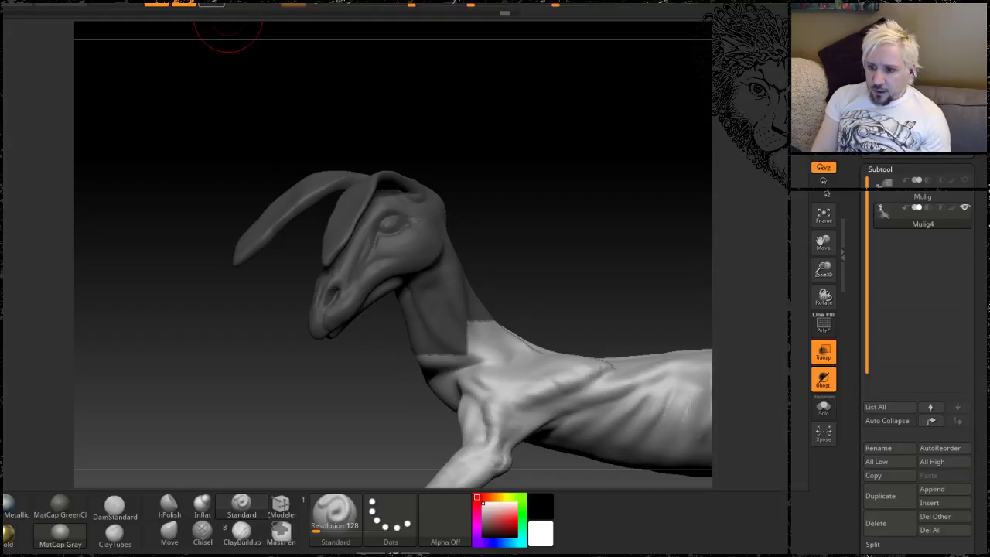
Step: Switch to the transform gizmo and blur the mask edge at the base of the neck
{"action": "key", "text": "w"}
{"action": "left_click", "coordinate": [555, 373], "text": "ctrl"}
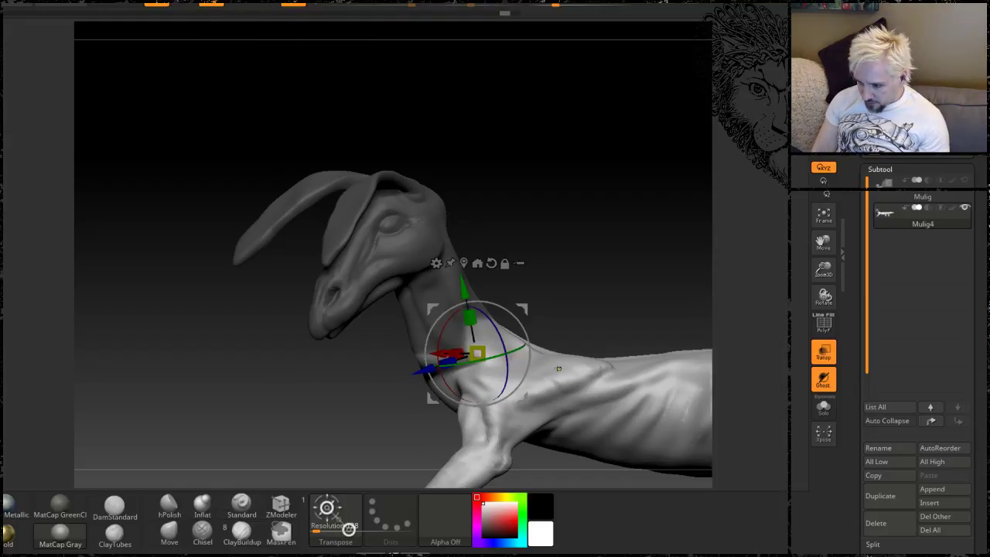
{"action": "left_click", "coordinate": [554, 372], "text": "ctrl"}
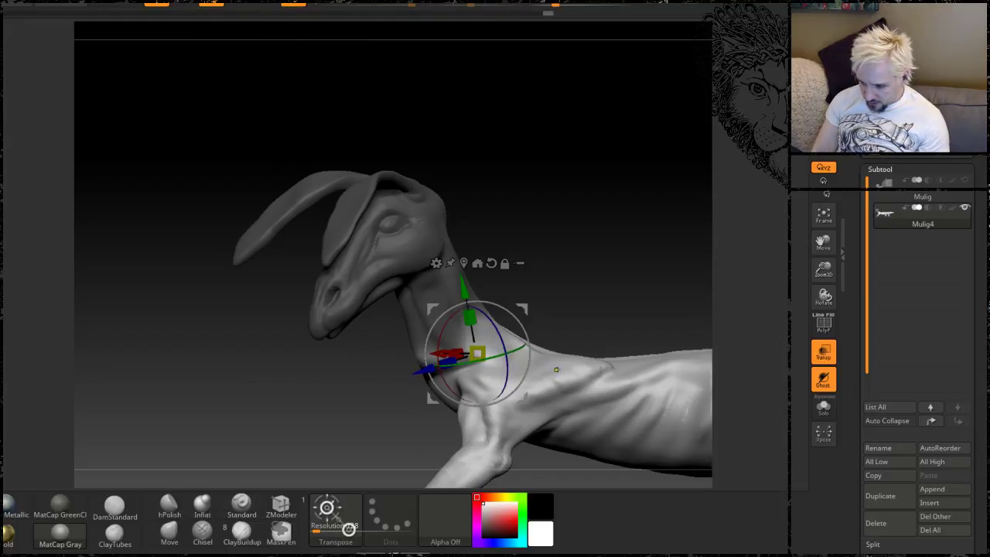
{"action": "left_click", "coordinate": [555, 372], "text": "ctrl"}
{"action": "left_click", "coordinate": [558, 377], "text": "ctrl"}
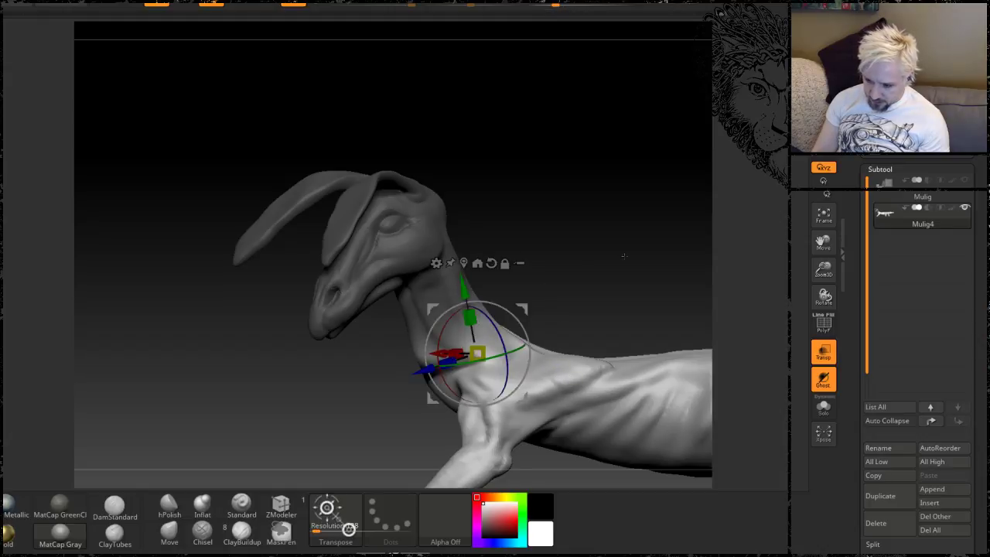
Step: Try rotating the unmasked body around the Y axis, undoing the rotation
{"action": "left_click_drag", "start_coordinate": [624, 255], "coordinate": [564, 317]}
{"action": "left_click_drag", "start_coordinate": [560, 191], "coordinate": [553, 272]}
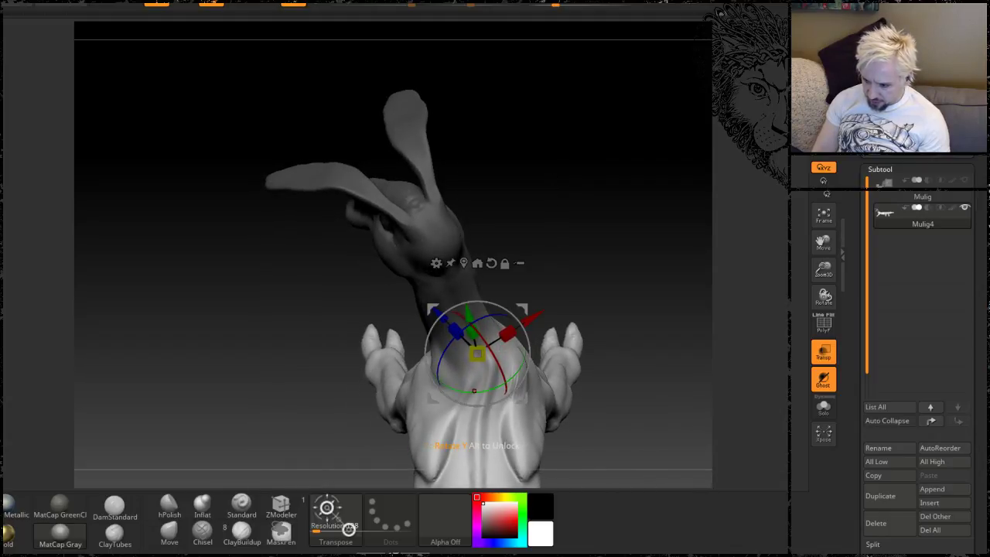
{"action": "mouse_move", "coordinate": [475, 394]}
{"action": "left_mouse_down"}
{"action": "mouse_move", "coordinate": [520, 387]}
{"action": "mouse_move", "coordinate": [456, 391]}
{"action": "left_mouse_up"}
{"action": "key", "text": "ctrl+z"}
Step: With the mask inverted, tilt the head and neck forward and down from the neck base, and clear the mask
{"action": "left_click", "coordinate": [567, 272], "text": "ctrl"}
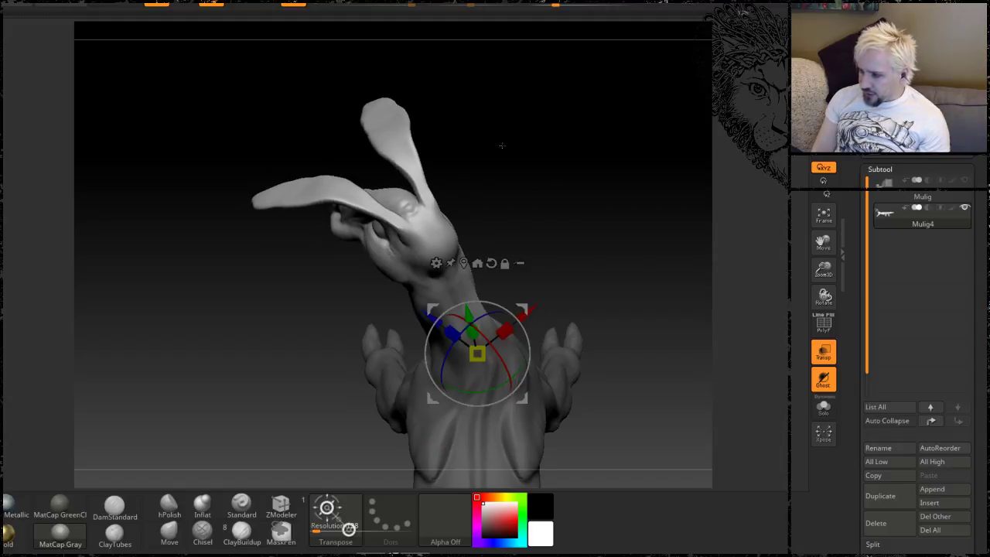
{"action": "left_click_drag", "start_coordinate": [614, 199], "coordinate": [487, 269]}
{"action": "left_click_drag", "start_coordinate": [565, 271], "coordinate": [547, 222]}
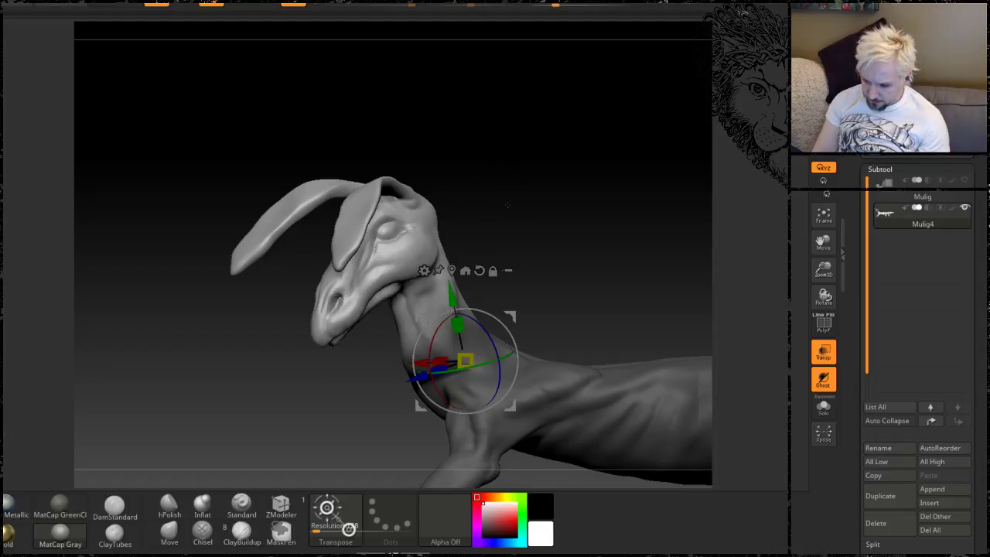
{"action": "left_click_drag", "start_coordinate": [507, 205], "coordinate": [475, 202]}
{"action": "left_click_drag", "start_coordinate": [418, 342], "coordinate": [406, 363]}
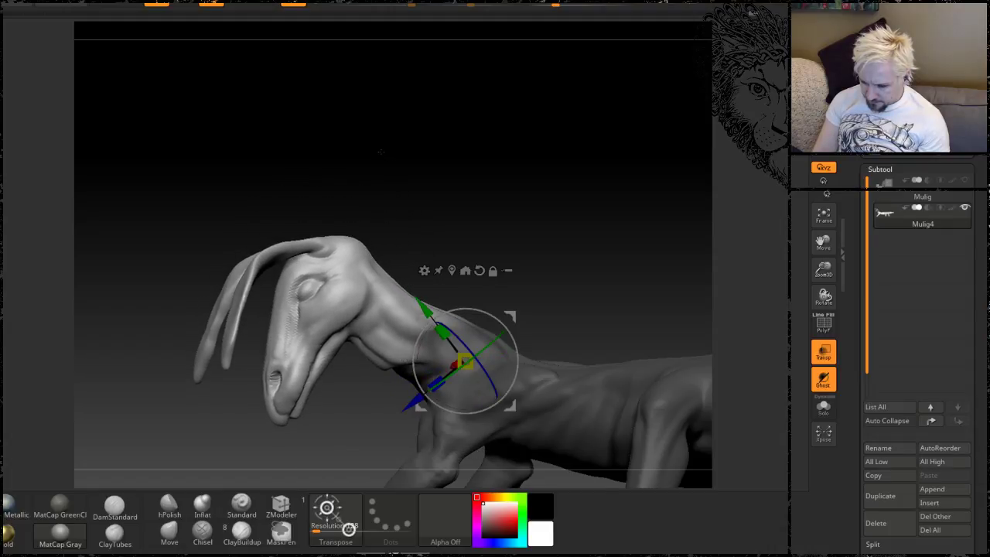
{"action": "left_click_drag", "start_coordinate": [378, 151], "coordinate": [391, 172]}
{"action": "left_click_drag", "start_coordinate": [554, 232], "coordinate": [573, 207]}
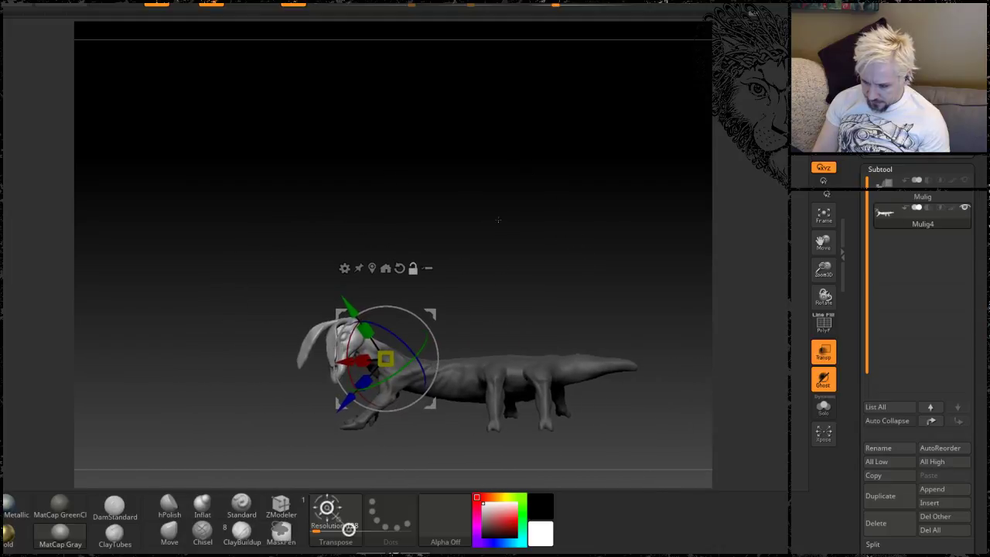
{"action": "mouse_move", "coordinate": [512, 239]}
{"action": "left_mouse_down", "text": "alt"}
{"action": "mouse_move", "coordinate": [488, 210]}
{"action": "mouse_move", "coordinate": [506, 217]}
{"action": "mouse_move", "coordinate": [517, 241]}
{"action": "mouse_move", "coordinate": [497, 234]}
{"action": "mouse_move", "coordinate": [515, 219]}
{"action": "mouse_move", "coordinate": [536, 271]}
{"action": "mouse_move", "coordinate": [551, 121]}
{"action": "mouse_move", "coordinate": [551, 194]}
{"action": "mouse_move", "coordinate": [553, 152]}
{"action": "mouse_move", "coordinate": [662, 205]}
{"action": "mouse_move", "coordinate": [503, 172]}
{"action": "mouse_move", "coordinate": [428, 260]}
{"action": "left_mouse_up", "text": "alt"}
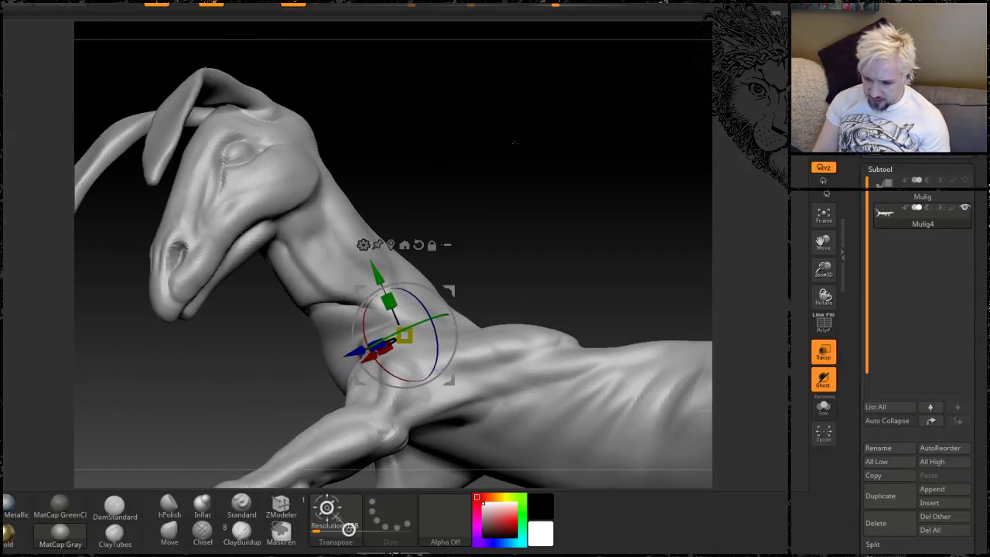
Step: Smooth the throat, nape and shoulder transitions all around the reposed neck with the Smooth brush
{"action": "key", "text": "q"}
{"action": "mouse_move", "coordinate": [503, 209]}
{"action": "left_mouse_down"}
{"action": "mouse_move", "coordinate": [554, 120]}
{"action": "mouse_move", "coordinate": [536, 127]}
{"action": "left_mouse_up"}
{"action": "left_click_drag", "start_coordinate": [386, 261], "coordinate": [377, 243], "text": "shift"}
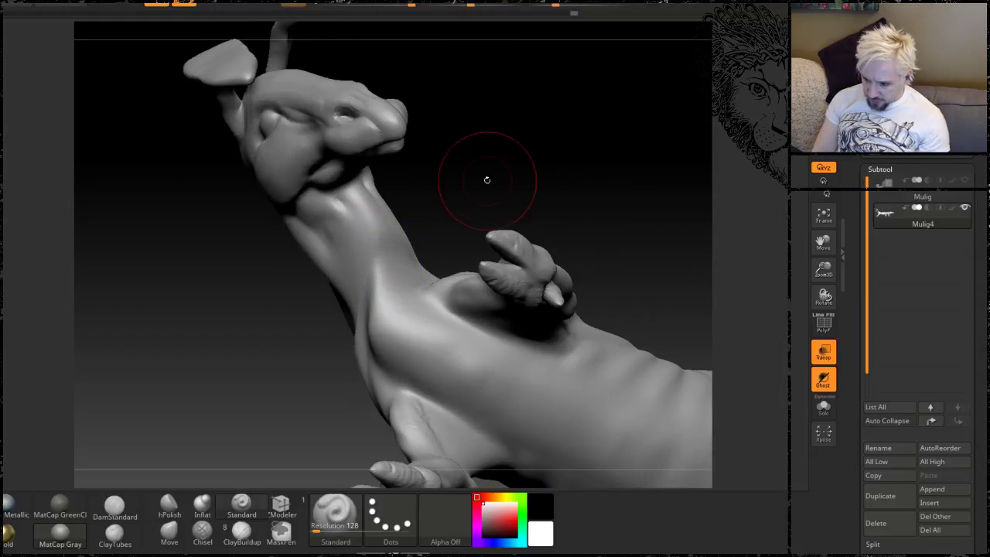
{"action": "left_click_drag", "start_coordinate": [487, 183], "coordinate": [347, 320]}
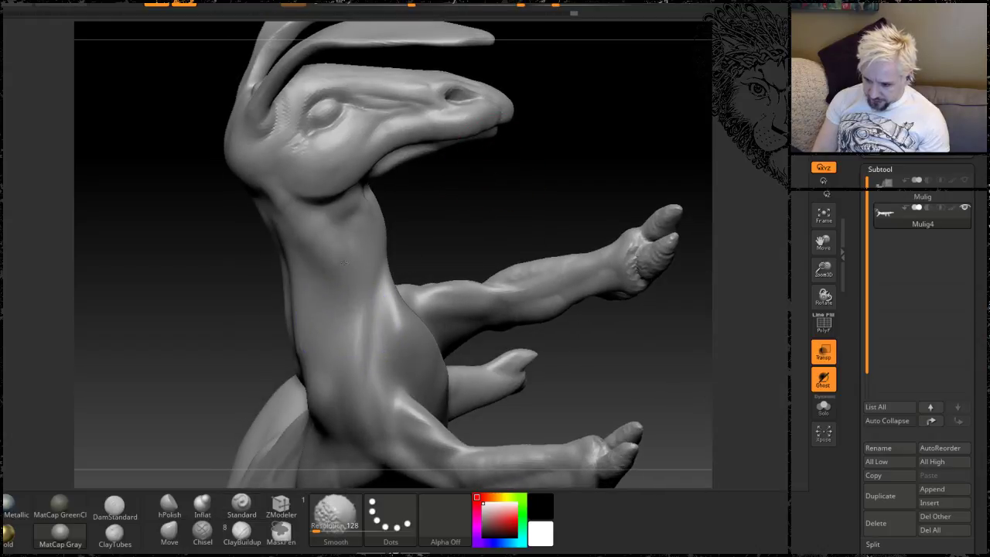
{"action": "left_click_drag", "start_coordinate": [475, 198], "coordinate": [316, 347]}
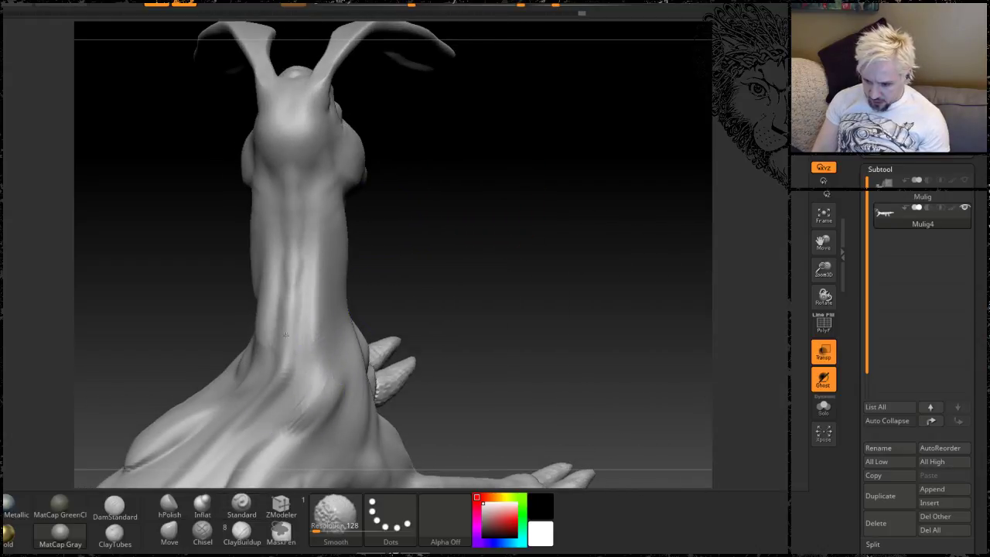
{"action": "left_click_drag", "start_coordinate": [521, 256], "coordinate": [354, 320]}
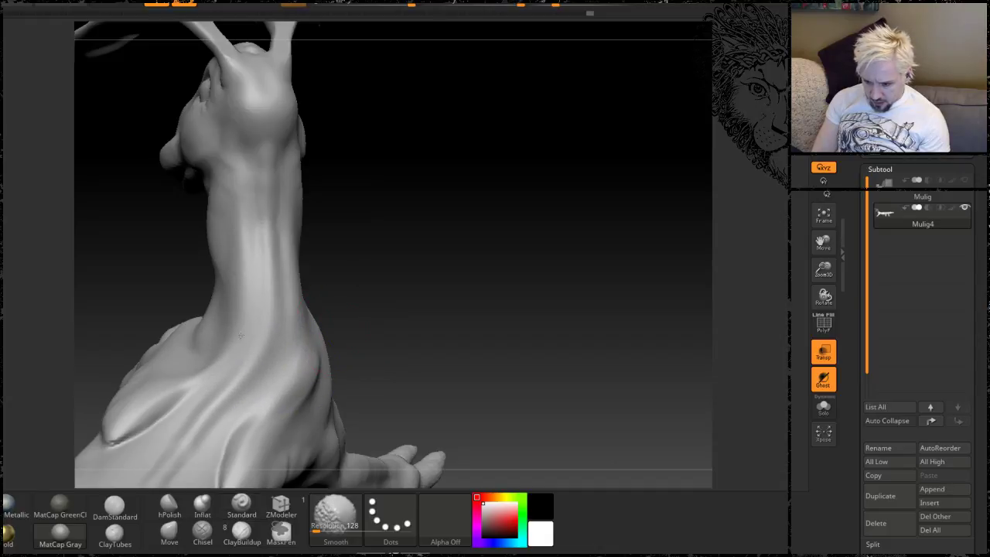
{"action": "left_click_drag", "start_coordinate": [417, 289], "coordinate": [349, 286]}
{"action": "mouse_move", "coordinate": [295, 349]}
{"action": "left_mouse_down", "text": "shift"}
{"action": "mouse_move", "coordinate": [281, 336]}
{"action": "mouse_move", "coordinate": [294, 352]}
{"action": "left_mouse_up", "text": "shift"}
{"action": "left_click_drag", "start_coordinate": [420, 302], "coordinate": [449, 206]}
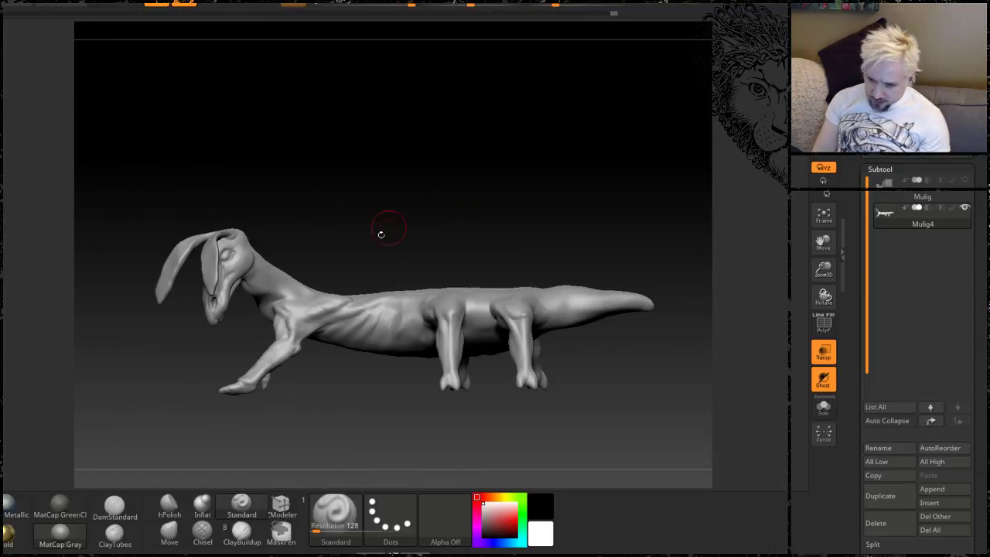
Step: Build up a diagonal muscle band down the side of the neck behind the jaw with a smaller ClayBuildup brush, and smooth it
{"action": "left_click_drag", "start_coordinate": [349, 220], "coordinate": [506, 236], "text": "alt"}
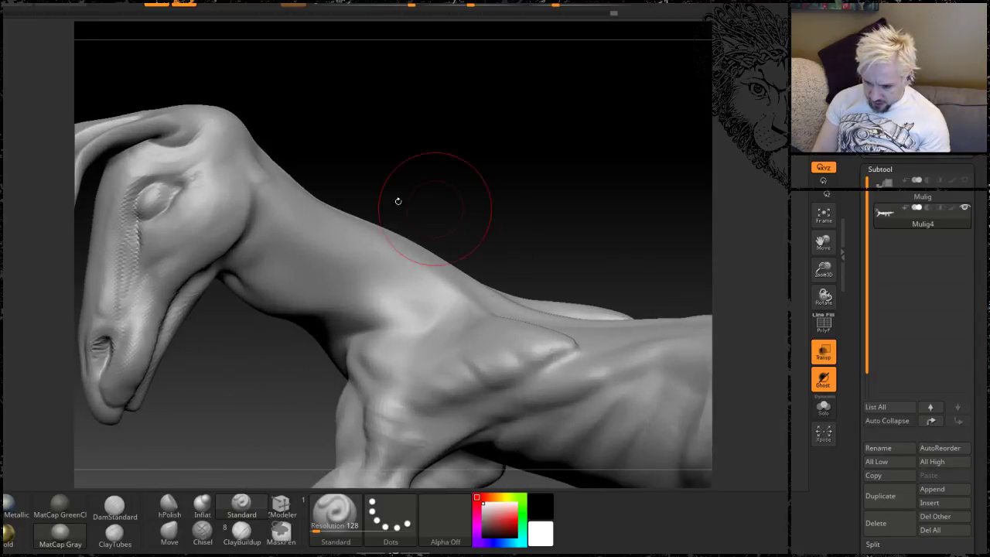
{"action": "left_click", "coordinate": [239, 532]}
{"action": "key", "text": "space"}
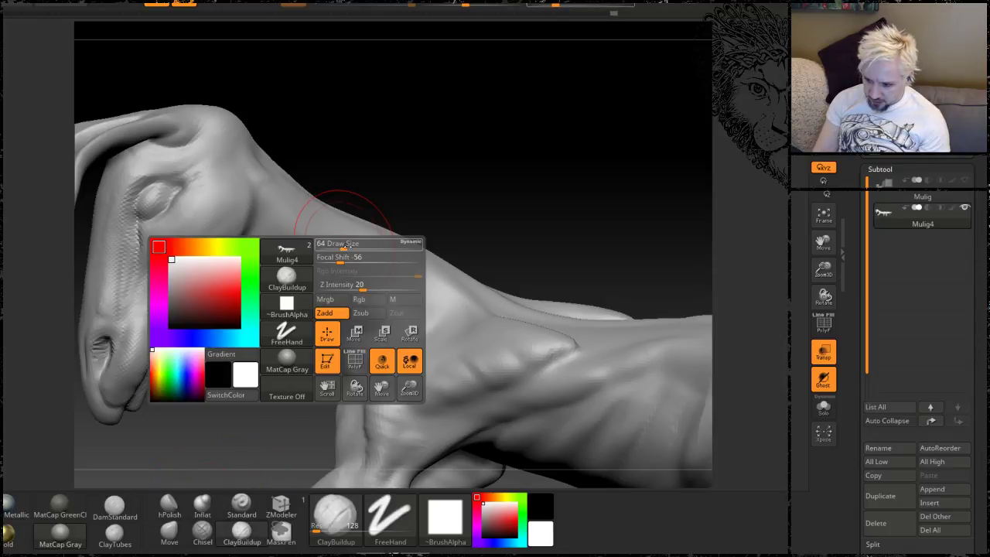
{"action": "left_click_drag", "start_coordinate": [341, 243], "coordinate": [331, 244]}
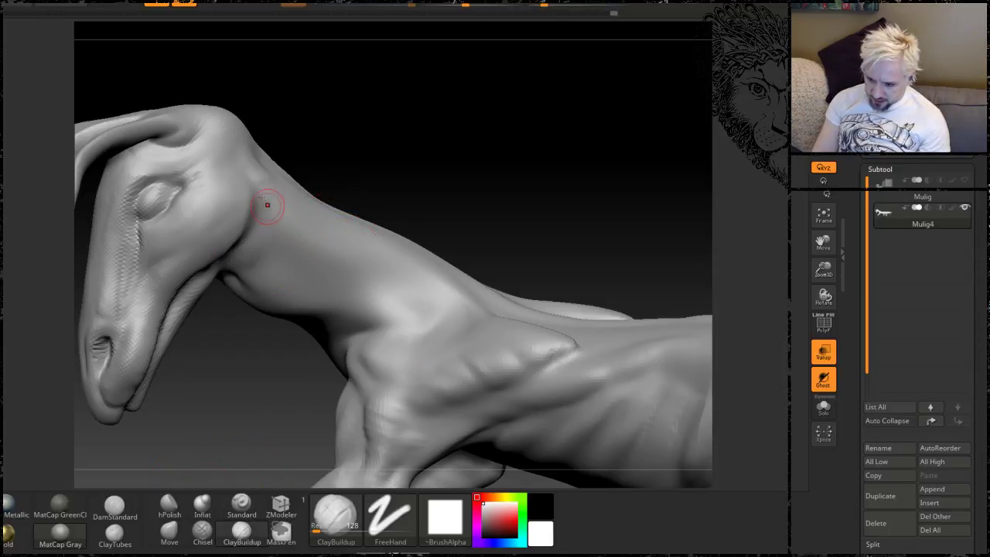
{"action": "left_click_drag", "start_coordinate": [333, 287], "coordinate": [339, 302]}
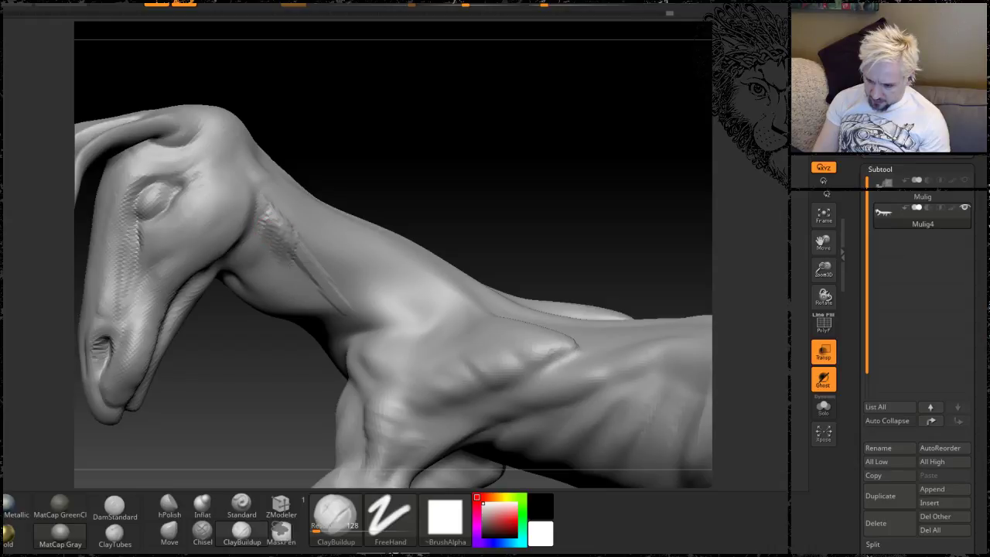
{"action": "key", "text": "shift"}
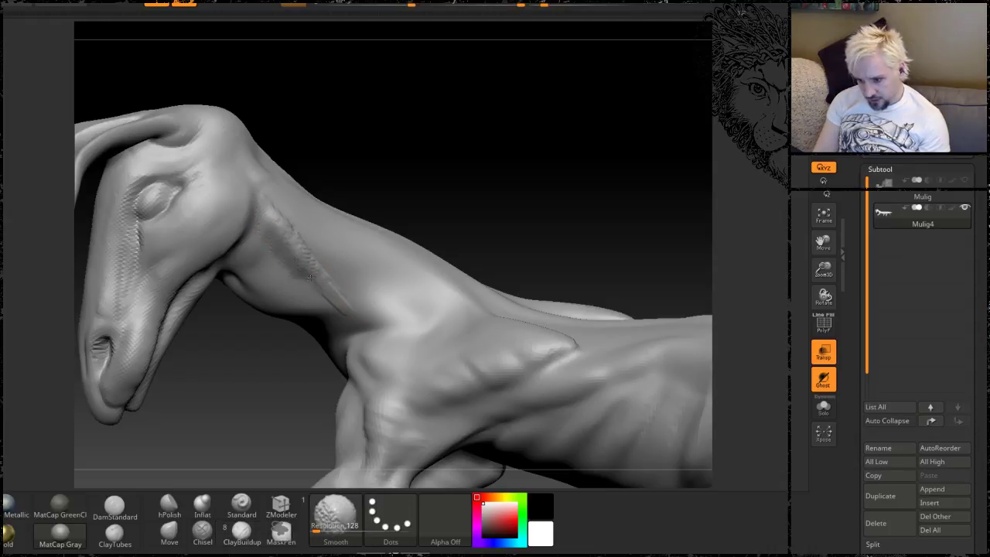
Step: Add clay to the upper throat below the jaw, thicken the top of the neck muscle behind the cheek, and smooth the strokes
{"action": "left_click_drag", "start_coordinate": [365, 165], "coordinate": [317, 206]}
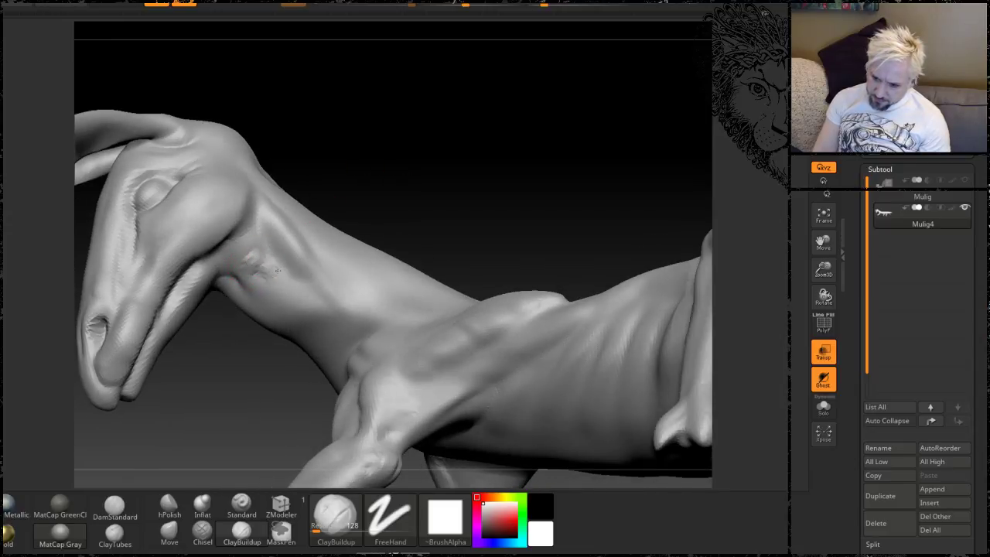
{"action": "mouse_move", "coordinate": [278, 270]}
{"action": "left_mouse_down"}
{"action": "mouse_move", "coordinate": [315, 297]}
{"action": "mouse_move", "coordinate": [303, 301]}
{"action": "left_mouse_up"}
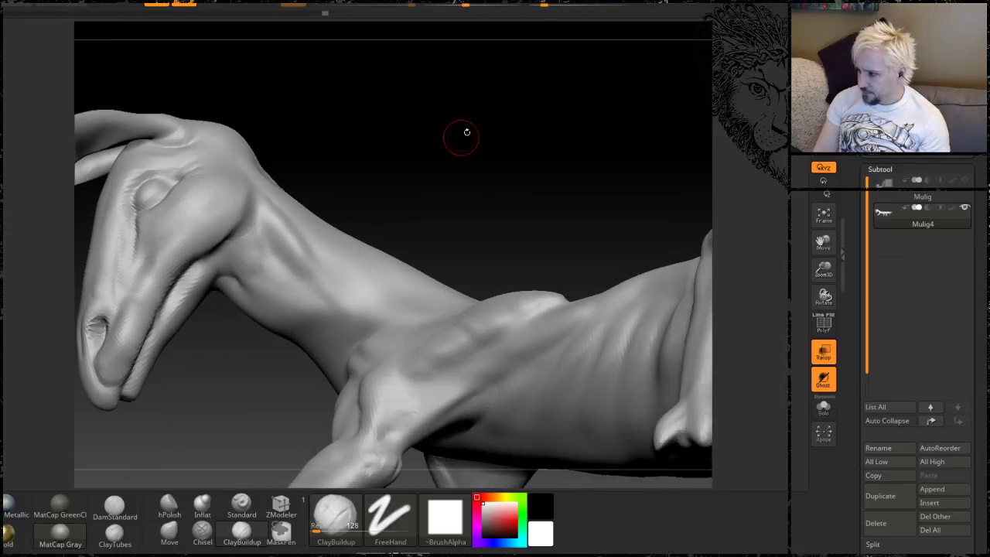
{"action": "mouse_move", "coordinate": [459, 136]}
{"action": "left_mouse_down"}
{"action": "mouse_move", "coordinate": [455, 166]}
{"action": "mouse_move", "coordinate": [422, 177]}
{"action": "left_mouse_up"}
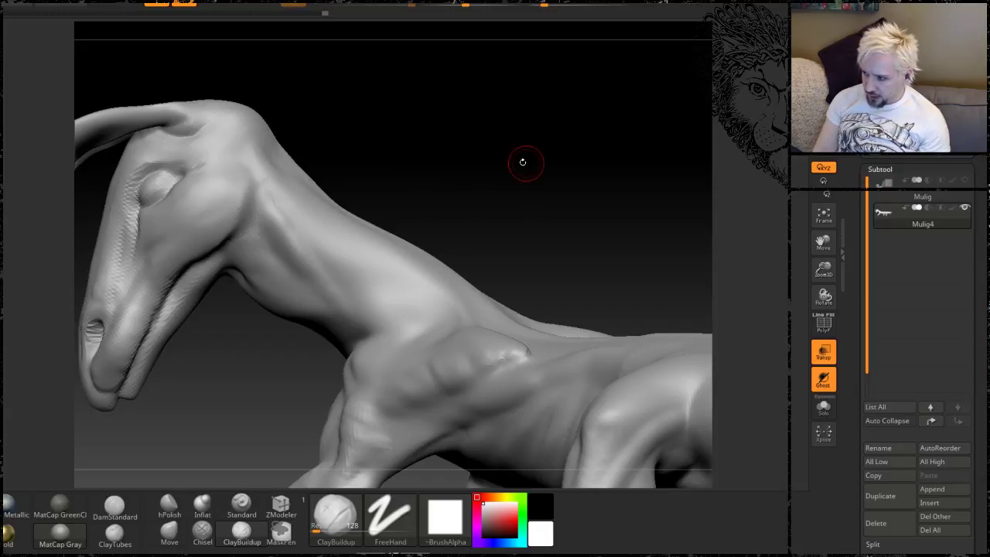
{"action": "mouse_move", "coordinate": [497, 180]}
{"action": "left_mouse_down"}
{"action": "mouse_move", "coordinate": [480, 157]}
{"action": "mouse_move", "coordinate": [512, 115]}
{"action": "mouse_move", "coordinate": [503, 174]}
{"action": "mouse_move", "coordinate": [550, 149]}
{"action": "mouse_move", "coordinate": [505, 155]}
{"action": "left_mouse_up"}
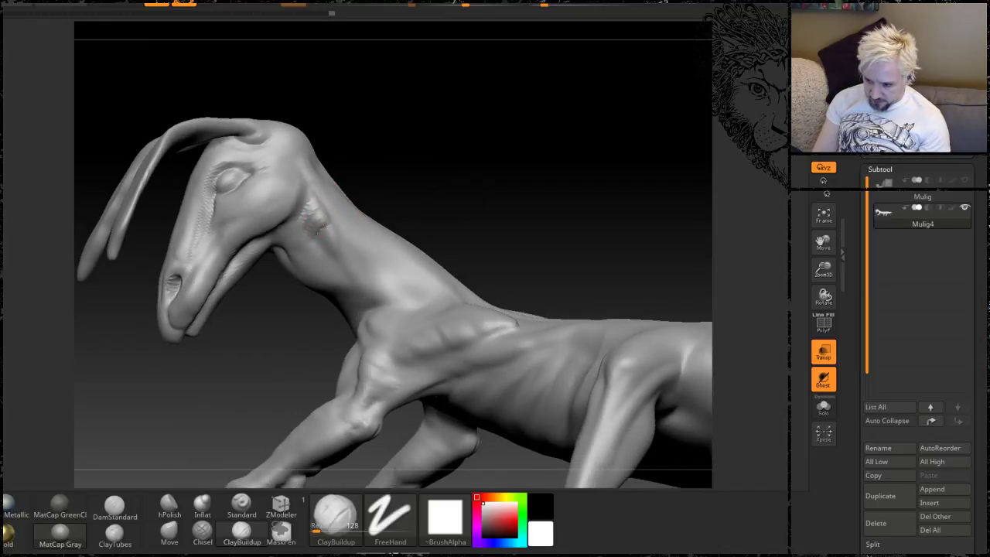
{"action": "key", "text": "shift"}
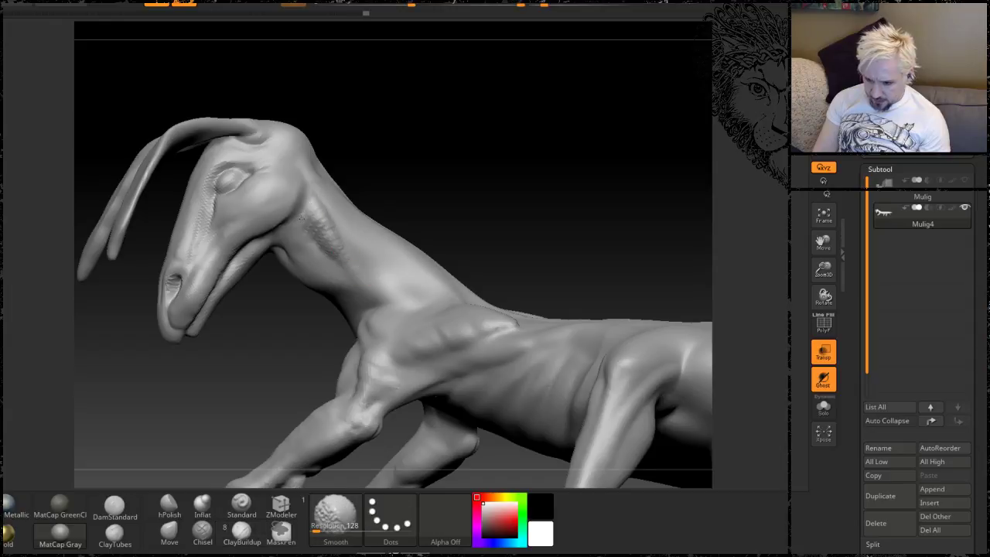
Step: Build up clay around the small pit at the base of the neck with ClayBuildup and smooth it into the shoulder
{"action": "mouse_move", "coordinate": [488, 180]}
{"action": "left_mouse_down"}
{"action": "mouse_move", "coordinate": [489, 159]}
{"action": "mouse_move", "coordinate": [480, 159]}
{"action": "mouse_move", "coordinate": [564, 180]}
{"action": "mouse_move", "coordinate": [515, 154]}
{"action": "left_mouse_up"}
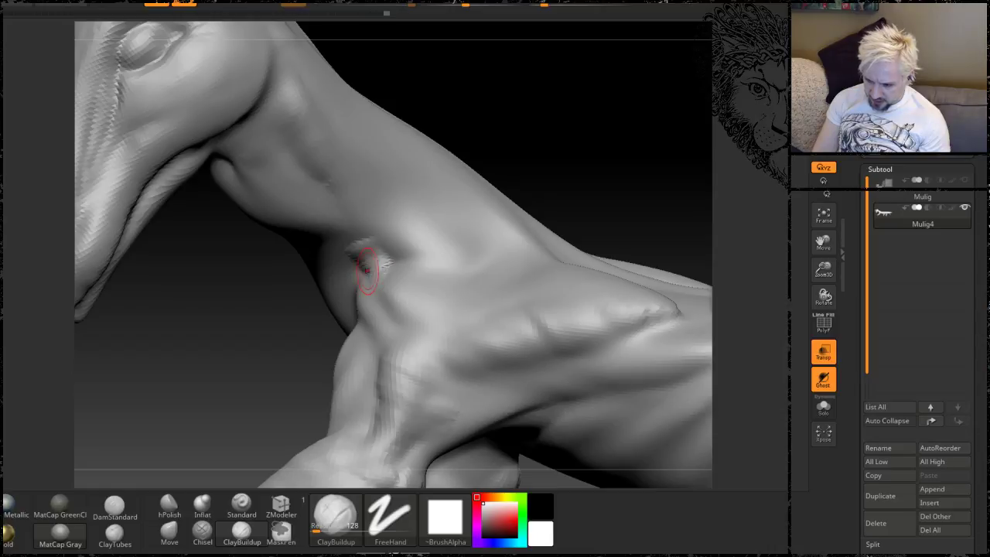
{"action": "key", "text": "shift"}
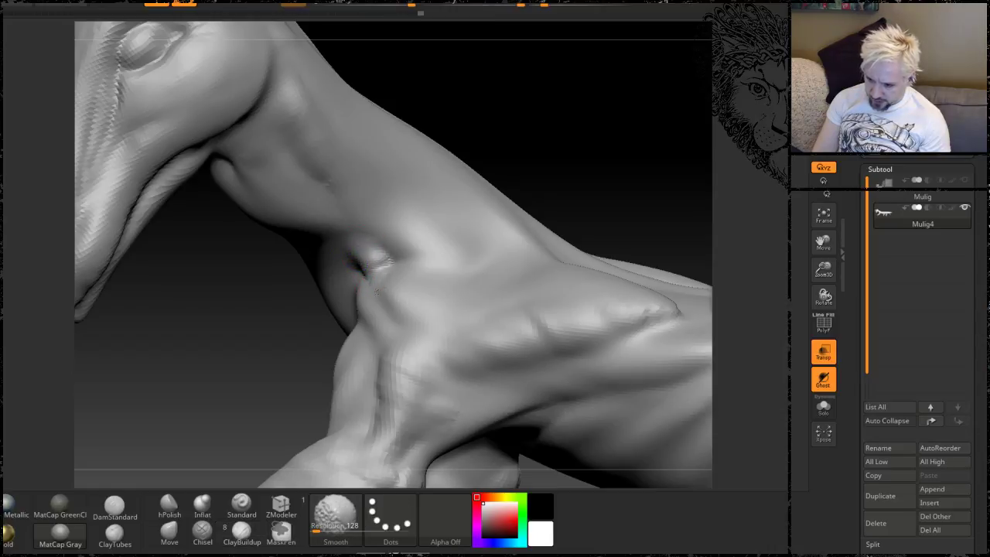
{"action": "left_click_drag", "start_coordinate": [526, 171], "coordinate": [603, 134]}
{"action": "left_click_drag", "start_coordinate": [373, 280], "coordinate": [373, 266], "text": "shift"}
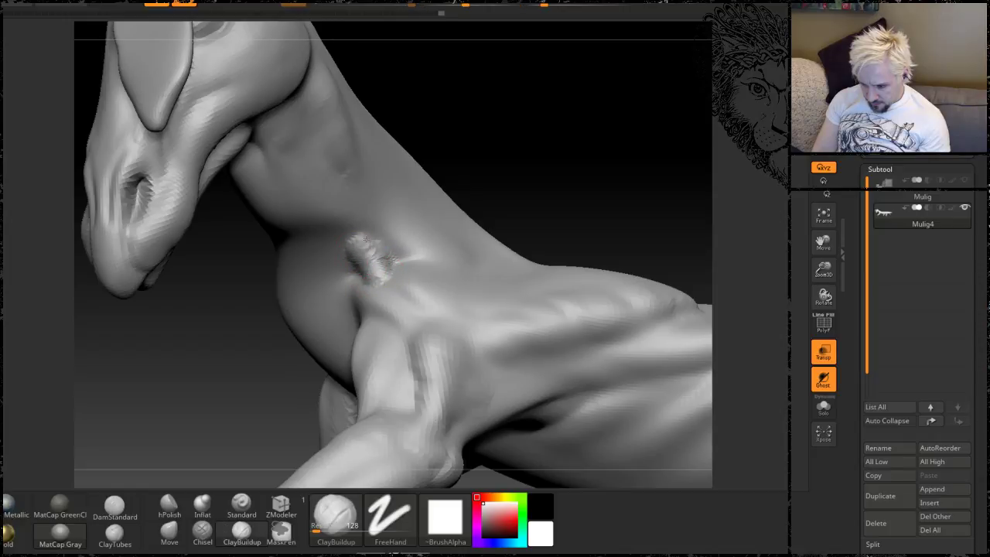
{"action": "key", "text": "shift"}
Step: Enlarge the ClayBuildup brush slightly, build up the muscle along the lower side of the neck and smooth the strokes
{"action": "mouse_move", "coordinate": [580, 159]}
{"action": "left_mouse_down"}
{"action": "mouse_move", "coordinate": [551, 172]}
{"action": "mouse_move", "coordinate": [550, 135]}
{"action": "mouse_move", "coordinate": [592, 121]}
{"action": "mouse_move", "coordinate": [534, 108]}
{"action": "left_mouse_up"}
{"action": "mouse_move", "coordinate": [552, 145]}
{"action": "left_mouse_down"}
{"action": "mouse_move", "coordinate": [478, 164]}
{"action": "mouse_move", "coordinate": [467, 150]}
{"action": "mouse_move", "coordinate": [484, 136]}
{"action": "mouse_move", "coordinate": [495, 147]}
{"action": "mouse_move", "coordinate": [471, 181]}
{"action": "mouse_move", "coordinate": [478, 164]}
{"action": "left_mouse_up"}
{"action": "key", "text": "space"}
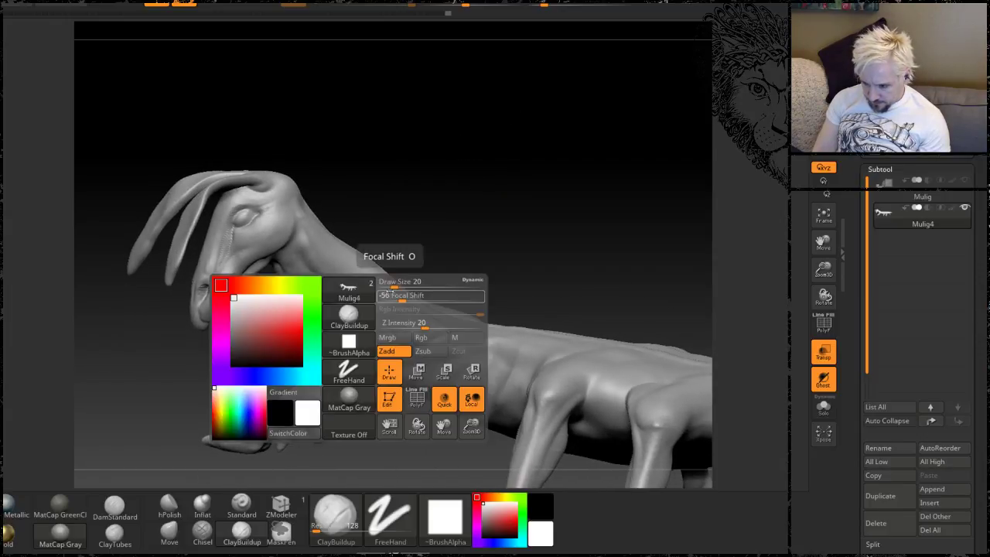
{"action": "left_click_drag", "start_coordinate": [399, 289], "coordinate": [404, 289]}
{"action": "left_click_drag", "start_coordinate": [437, 230], "coordinate": [498, 239], "text": "alt"}
{"action": "left_click_drag", "start_coordinate": [364, 322], "coordinate": [381, 292]}
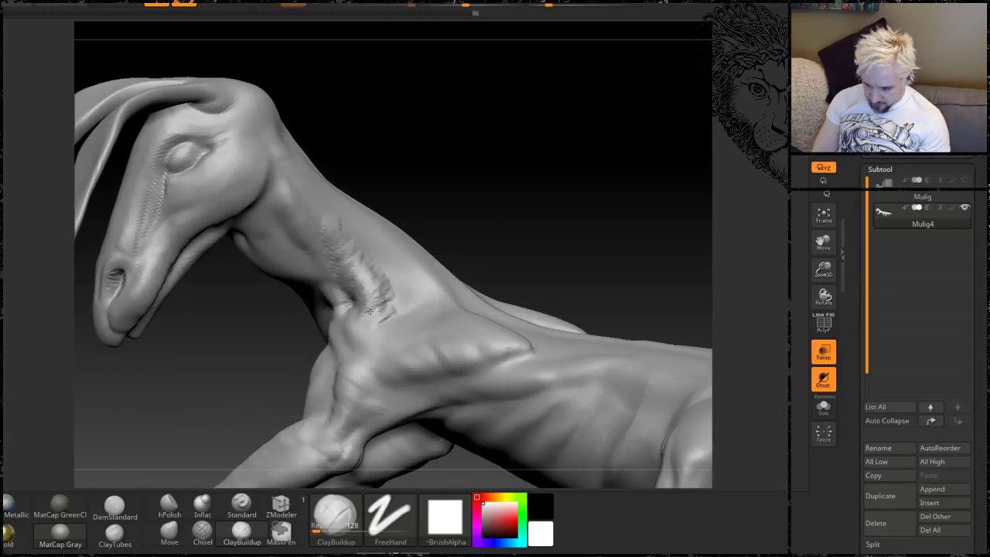
{"action": "mouse_move", "coordinate": [369, 311]}
{"action": "left_mouse_down"}
{"action": "mouse_move", "coordinate": [360, 316]}
{"action": "mouse_move", "coordinate": [374, 274]}
{"action": "left_mouse_up"}
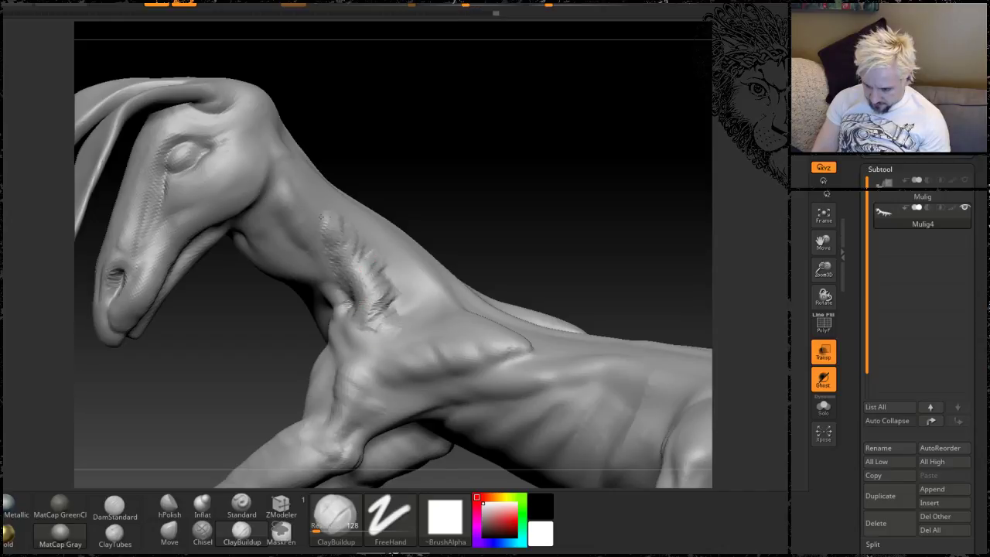
{"action": "key", "text": "shift"}
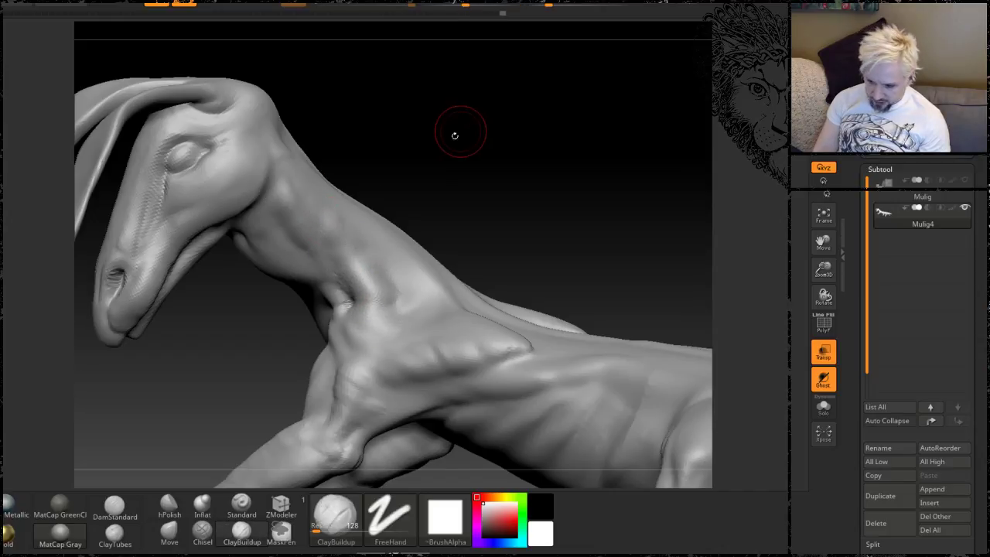
Step: Smooth the front of the lower neck, and add a long muscle cord from the shoulder up to behind the jaw
{"action": "mouse_move", "coordinate": [455, 132]}
{"action": "left_mouse_down"}
{"action": "mouse_move", "coordinate": [505, 150]}
{"action": "mouse_move", "coordinate": [551, 116]}
{"action": "mouse_move", "coordinate": [338, 294]}
{"action": "mouse_move", "coordinate": [259, 327]}
{"action": "mouse_move", "coordinate": [303, 289]}
{"action": "left_mouse_up"}
{"action": "key", "text": "shift"}
{"action": "key", "text": "shift"}
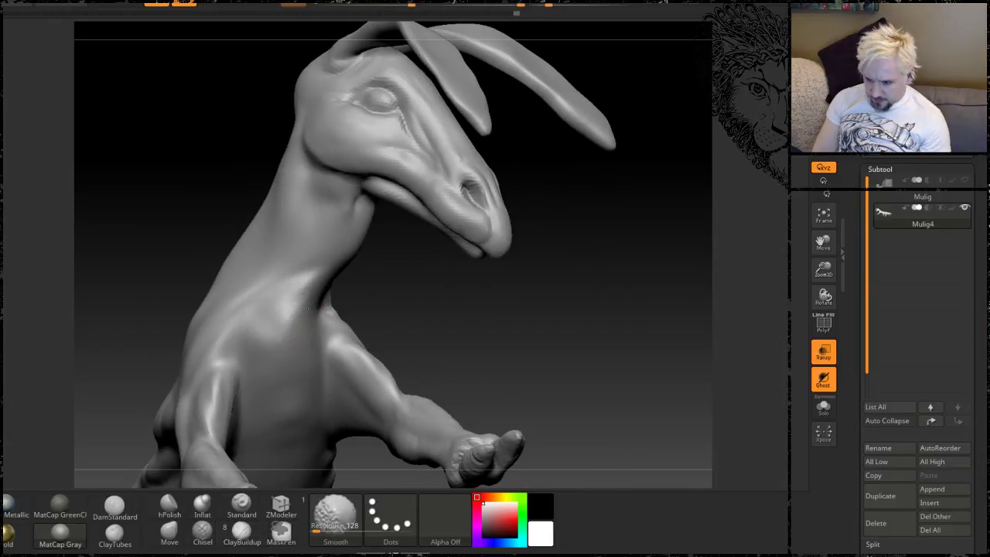
{"action": "mouse_move", "coordinate": [402, 328]}
{"action": "left_mouse_down"}
{"action": "mouse_move", "coordinate": [495, 325]}
{"action": "mouse_move", "coordinate": [426, 331]}
{"action": "left_mouse_up"}
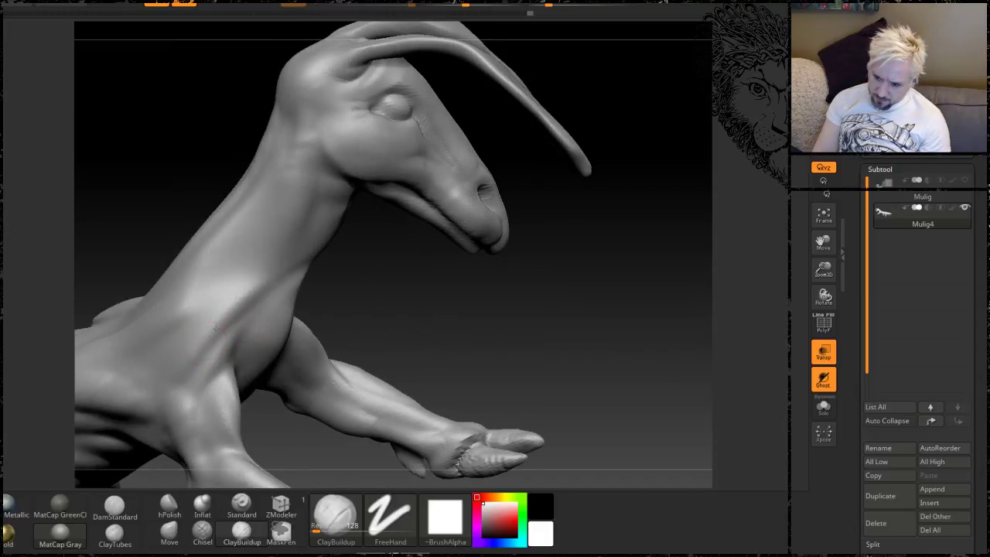
{"action": "mouse_move", "coordinate": [215, 326]}
{"action": "left_mouse_down"}
{"action": "mouse_move", "coordinate": [298, 173]}
{"action": "mouse_move", "coordinate": [278, 221]}
{"action": "mouse_move", "coordinate": [221, 323]}
{"action": "mouse_move", "coordinate": [302, 145]}
{"action": "left_mouse_up"}
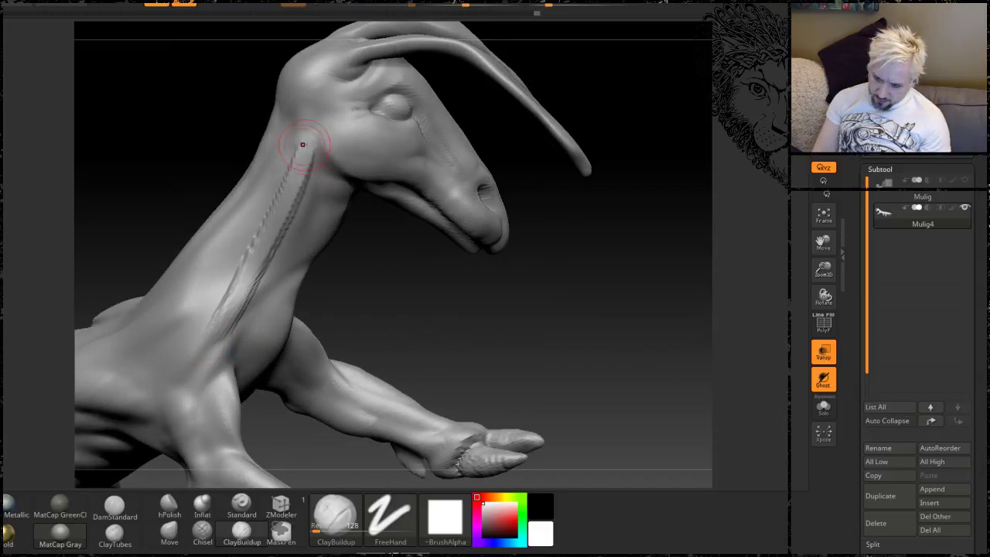
{"action": "mouse_move", "coordinate": [200, 344]}
{"action": "left_mouse_down"}
{"action": "mouse_move", "coordinate": [303, 150]}
{"action": "mouse_move", "coordinate": [255, 259]}
{"action": "mouse_move", "coordinate": [271, 220]}
{"action": "mouse_move", "coordinate": [192, 338]}
{"action": "left_mouse_up"}
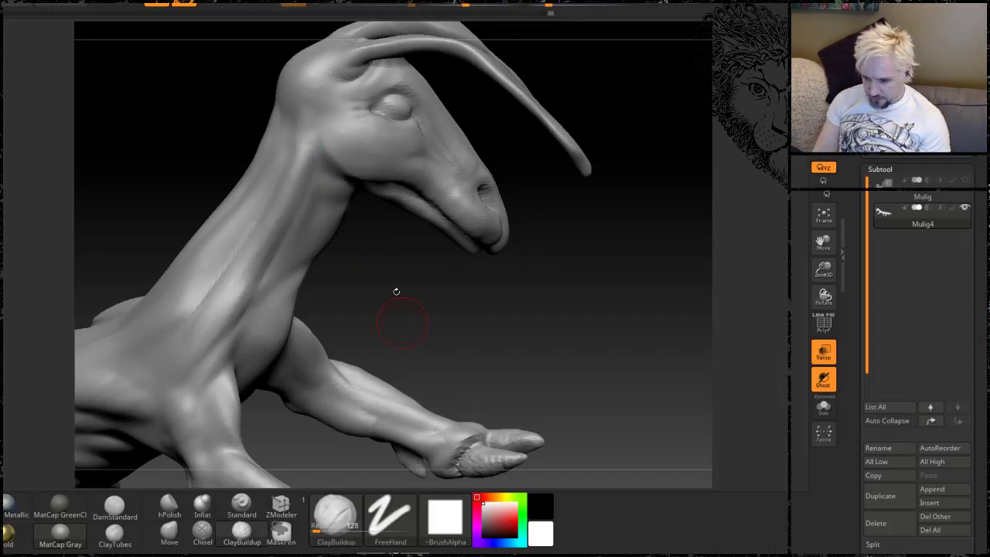
Step: Build up the throat muscle from below the jaw down to the chest with ClayBuildup and smooth it
{"action": "mouse_move", "coordinate": [395, 292]}
{"action": "left_mouse_down"}
{"action": "mouse_move", "coordinate": [495, 290]}
{"action": "mouse_move", "coordinate": [340, 286]}
{"action": "left_mouse_up"}
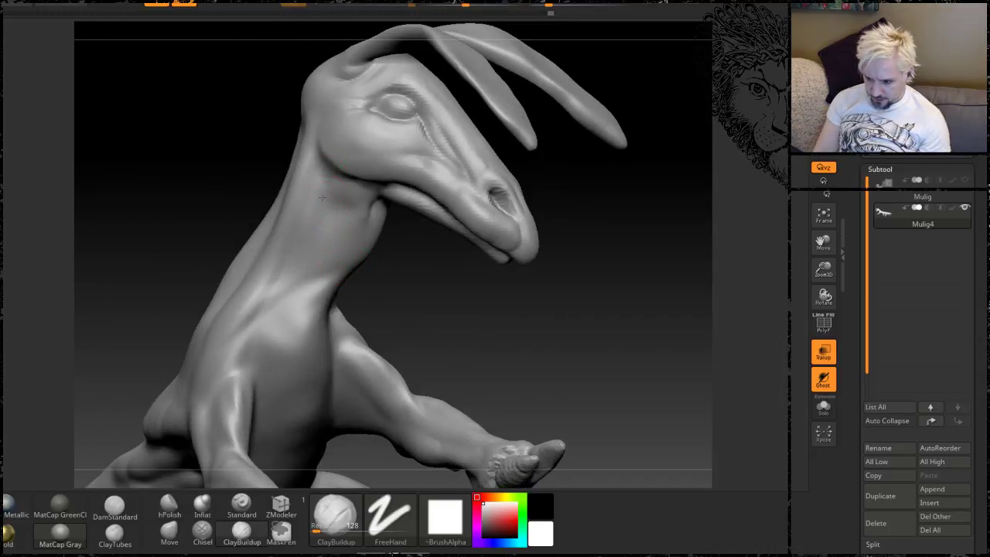
{"action": "mouse_move", "coordinate": [322, 198]}
{"action": "left_mouse_down"}
{"action": "mouse_move", "coordinate": [297, 332]}
{"action": "mouse_move", "coordinate": [314, 189]}
{"action": "mouse_move", "coordinate": [299, 294]}
{"action": "left_mouse_up"}
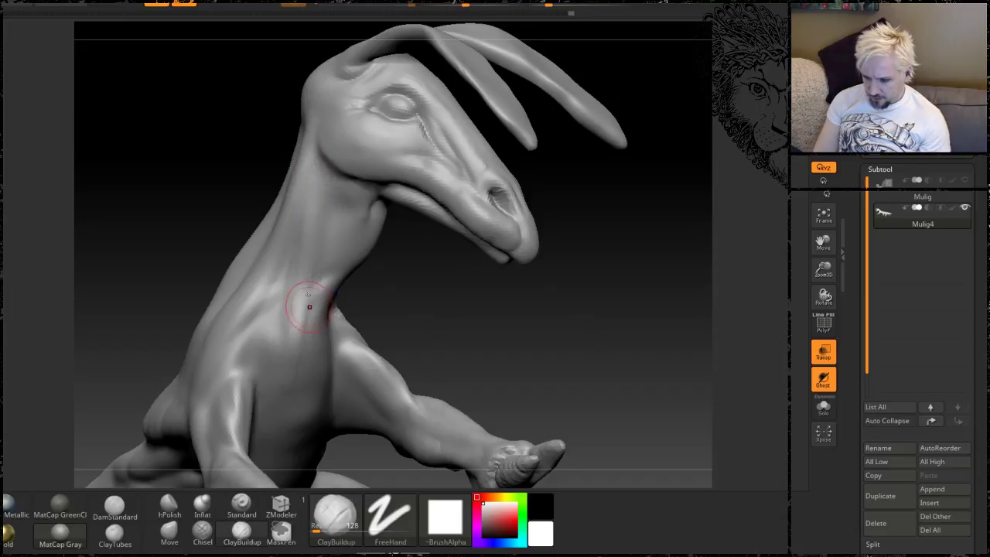
{"action": "left_click_drag", "start_coordinate": [308, 195], "coordinate": [295, 320]}
{"action": "left_click_drag", "start_coordinate": [310, 251], "coordinate": [291, 333]}
{"action": "left_click_drag", "start_coordinate": [315, 186], "coordinate": [308, 254], "text": "shift"}
Step: Add a diagonal muscle stroke across the front of the lower neck above the foreleg and smooth it
{"action": "left_click_drag", "start_coordinate": [526, 286], "coordinate": [314, 298]}
{"action": "left_click_drag", "start_coordinate": [325, 331], "coordinate": [336, 275]}
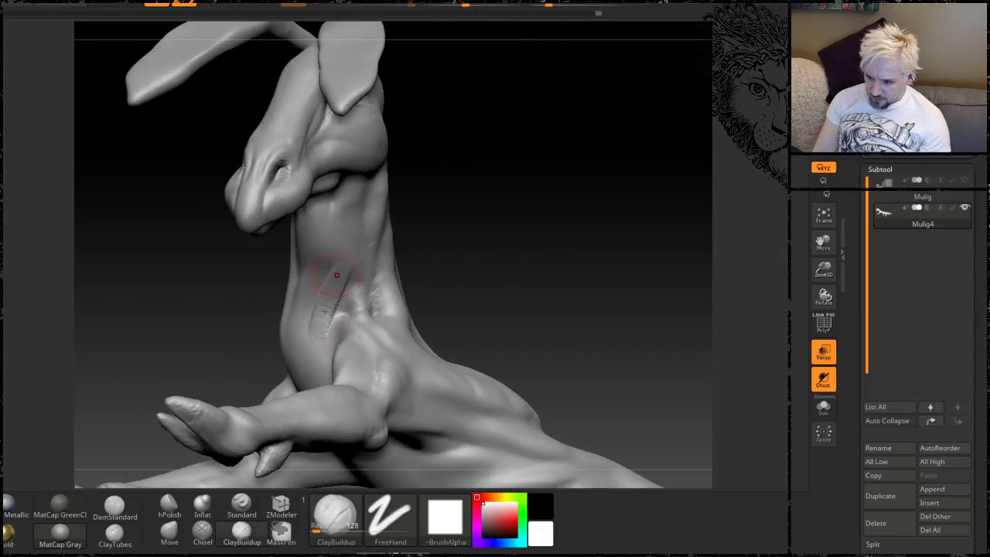
{"action": "key", "text": "shift"}
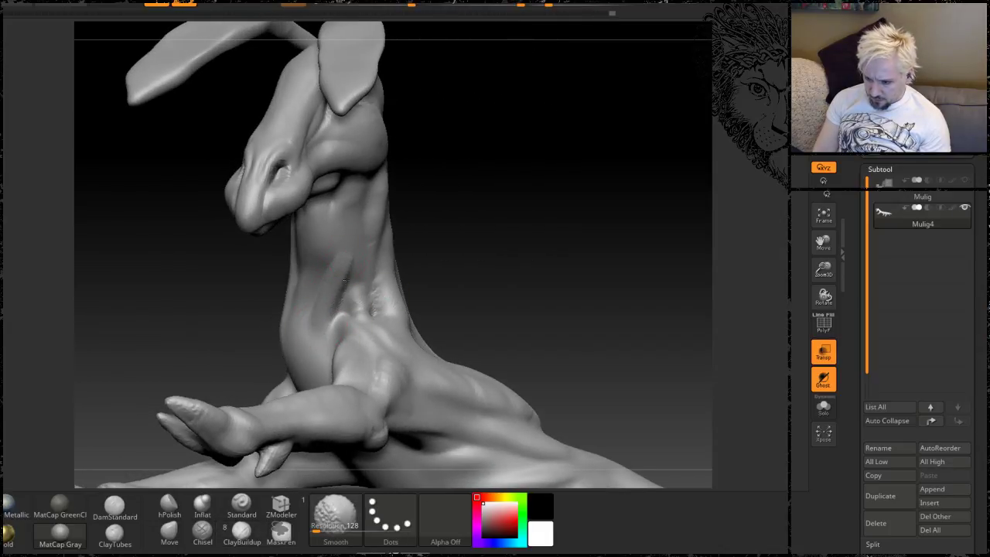
Step: Check the neck from several angles and build up the cheek bulge behind the eye with ClayBuildup
{"action": "left_click_drag", "start_coordinate": [569, 213], "coordinate": [504, 249]}
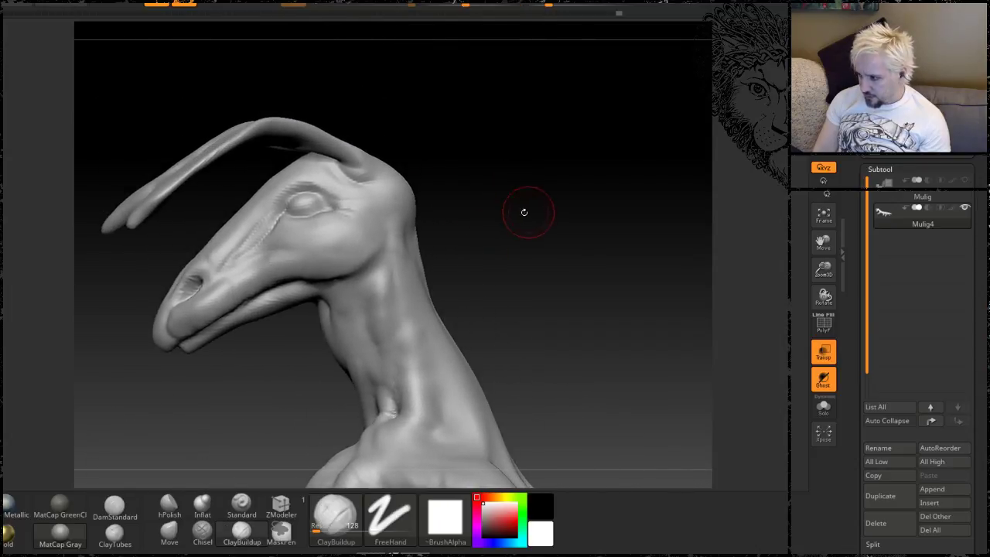
{"action": "mouse_move", "coordinate": [521, 190]}
{"action": "right_mouse_down"}
{"action": "mouse_move", "coordinate": [557, 195]}
{"action": "mouse_move", "coordinate": [537, 188]}
{"action": "right_mouse_up"}
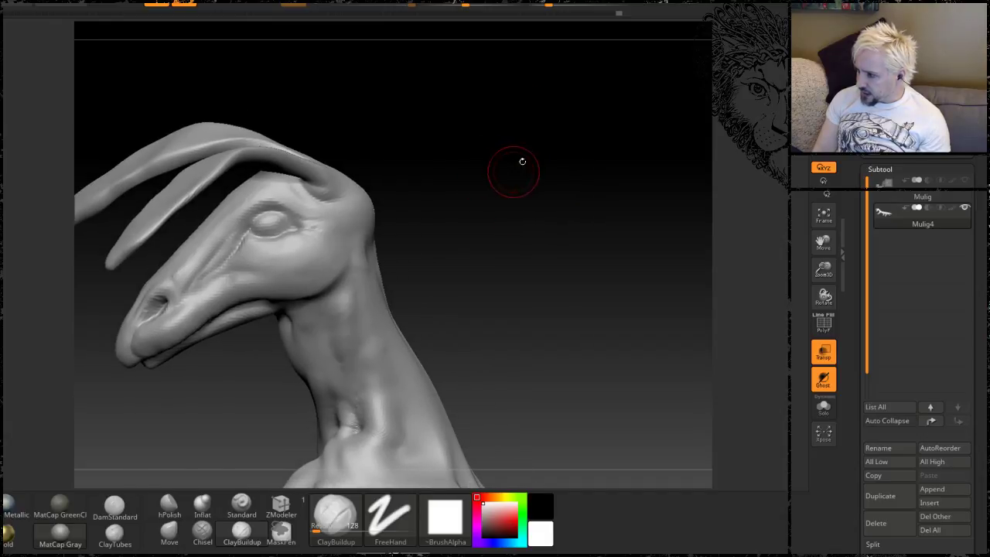
{"action": "mouse_move", "coordinate": [526, 155]}
{"action": "left_mouse_down"}
{"action": "mouse_move", "coordinate": [526, 171]}
{"action": "mouse_move", "coordinate": [482, 199]}
{"action": "mouse_move", "coordinate": [599, 168]}
{"action": "mouse_move", "coordinate": [584, 164]}
{"action": "mouse_move", "coordinate": [583, 152]}
{"action": "mouse_move", "coordinate": [559, 178]}
{"action": "mouse_move", "coordinate": [569, 205]}
{"action": "mouse_move", "coordinate": [641, 229]}
{"action": "mouse_move", "coordinate": [570, 198]}
{"action": "left_mouse_up"}
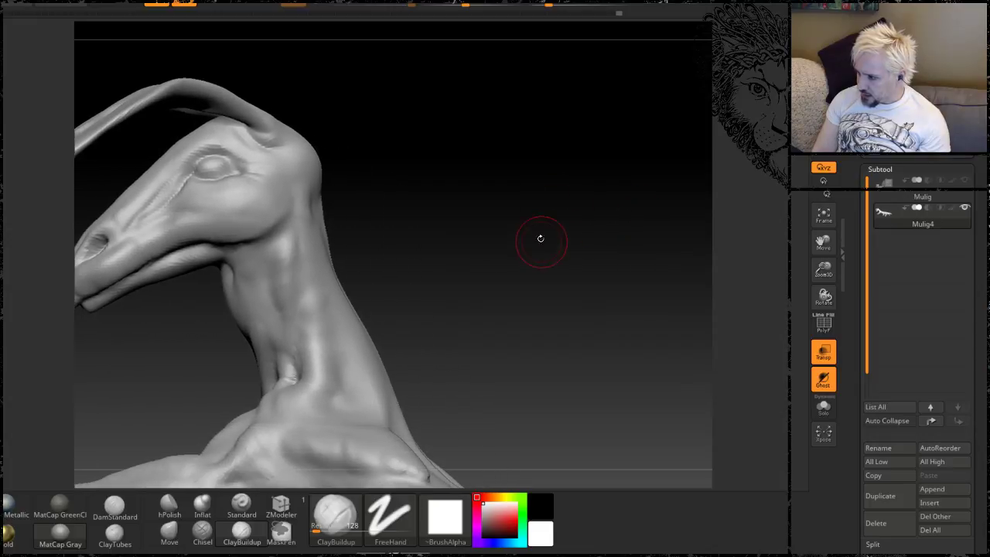
{"action": "mouse_move", "coordinate": [539, 238]}
{"action": "left_mouse_down"}
{"action": "mouse_move", "coordinate": [559, 252]}
{"action": "mouse_move", "coordinate": [554, 230]}
{"action": "mouse_move", "coordinate": [613, 192]}
{"action": "left_mouse_up"}
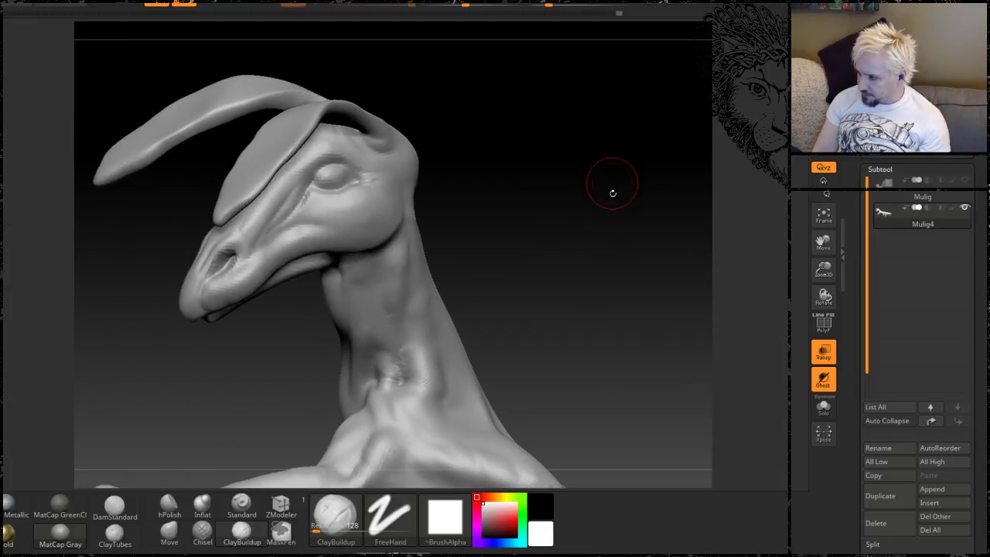
{"action": "left_click_drag", "start_coordinate": [565, 220], "coordinate": [552, 224]}
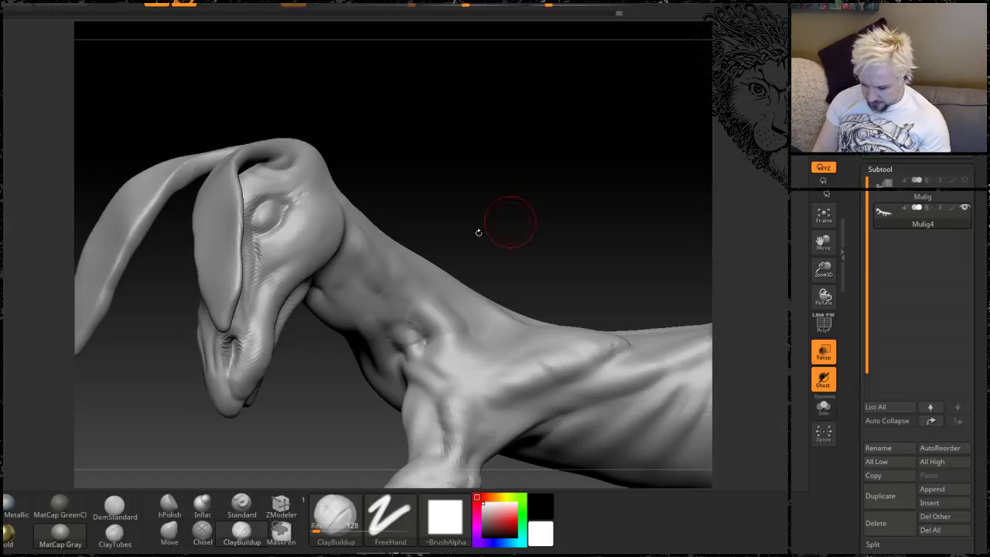
{"action": "left_click_drag", "start_coordinate": [363, 229], "coordinate": [406, 201]}
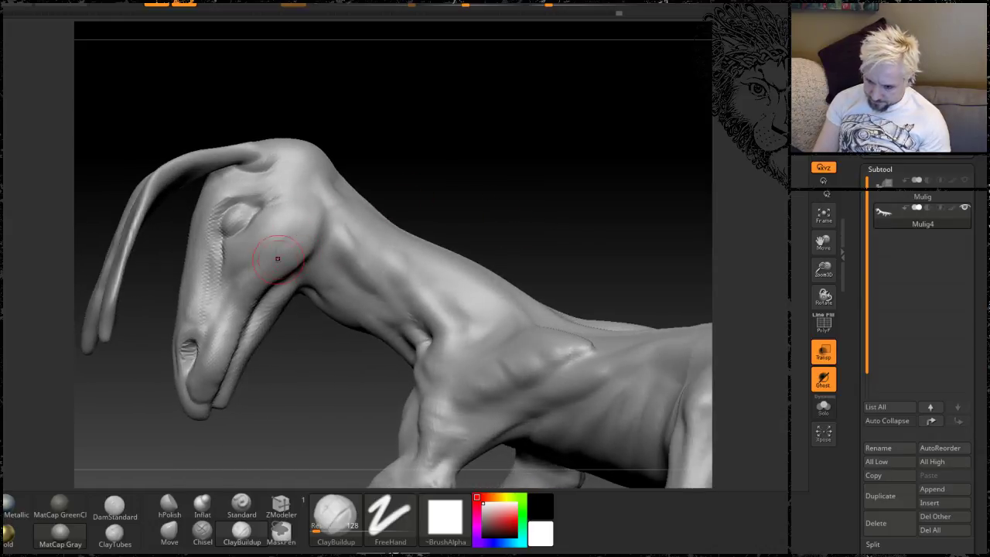
{"action": "left_click_drag", "start_coordinate": [303, 202], "coordinate": [301, 223]}
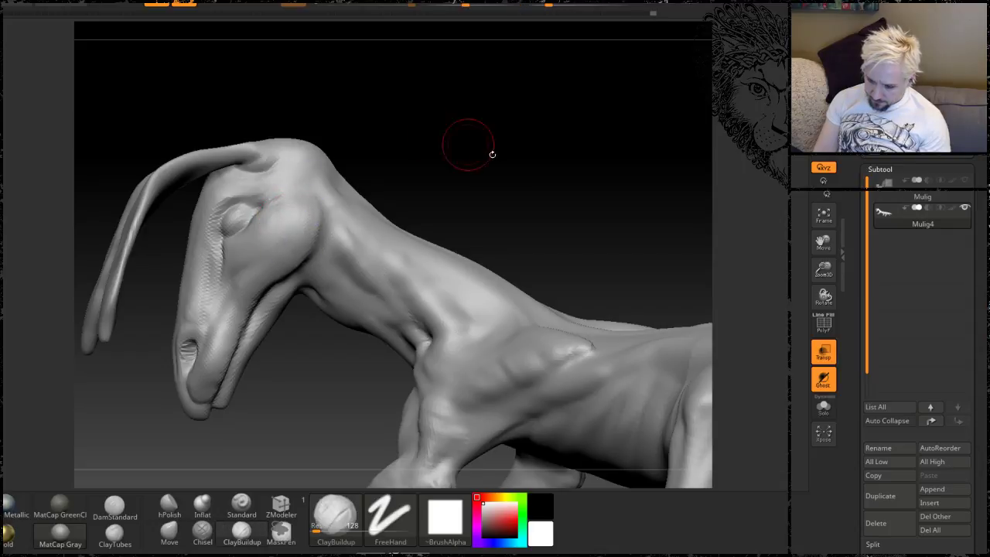
{"action": "mouse_move", "coordinate": [490, 152]}
{"action": "left_mouse_down"}
{"action": "mouse_move", "coordinate": [418, 228]}
{"action": "mouse_move", "coordinate": [391, 236]}
{"action": "mouse_move", "coordinate": [400, 261]}
{"action": "mouse_move", "coordinate": [418, 259]}
{"action": "mouse_move", "coordinate": [263, 263]}
{"action": "left_mouse_up"}
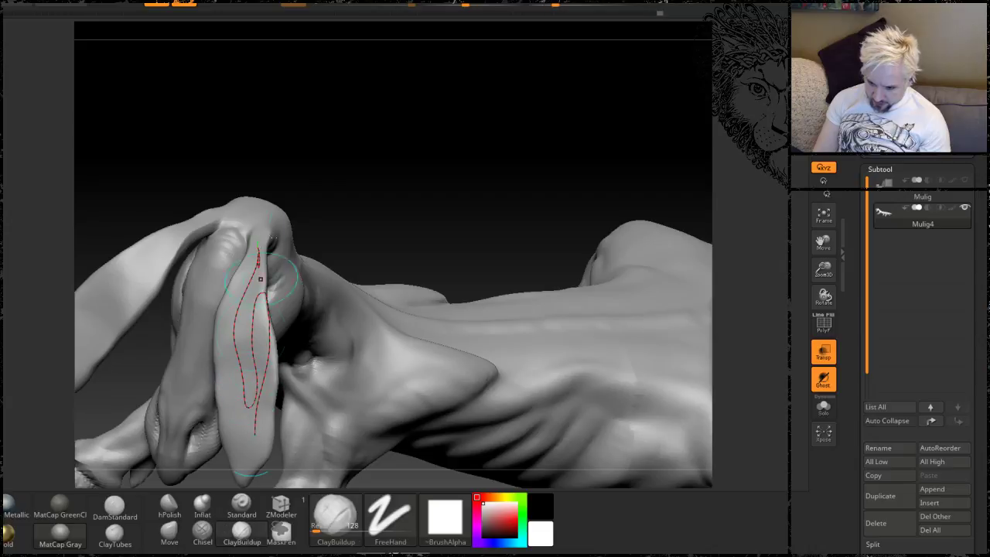
{"action": "left_click_drag", "start_coordinate": [343, 206], "coordinate": [391, 199], "text": "ctrl"}
{"action": "key", "text": "ctrl"}
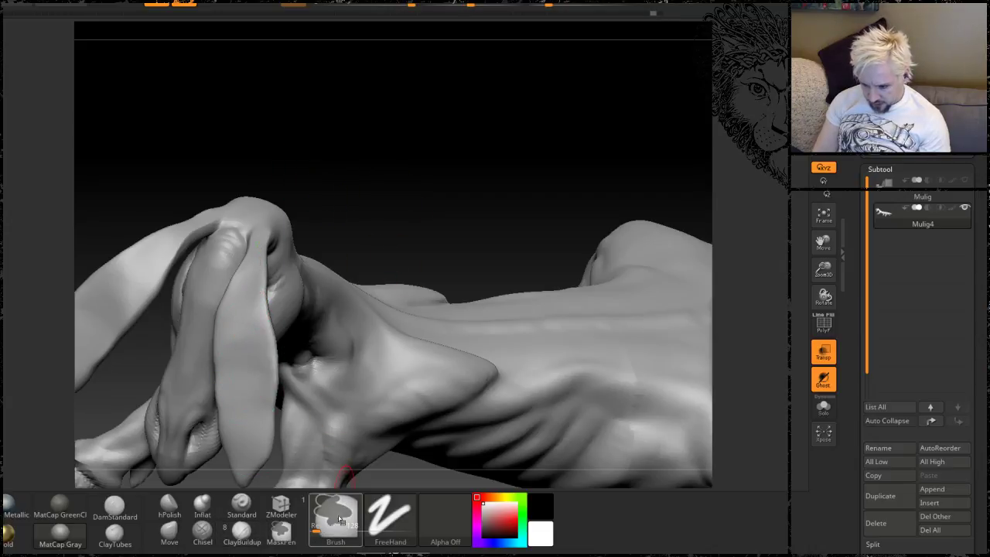
{"action": "key", "text": "ctrl"}
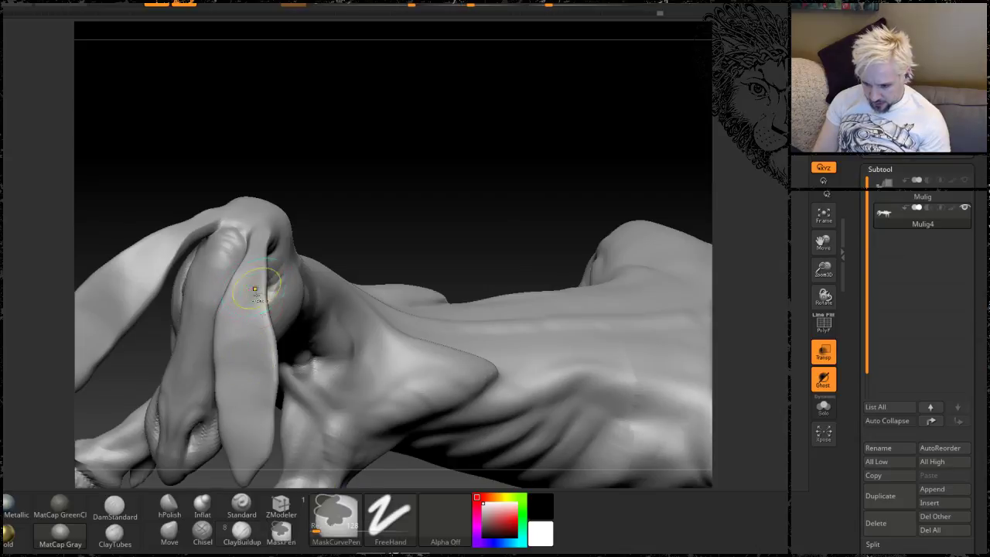
Step: Switch the masking brush to MaskPen and paint a mask over the near ear from its base to its tip
{"action": "left_click", "coordinate": [334, 519]}
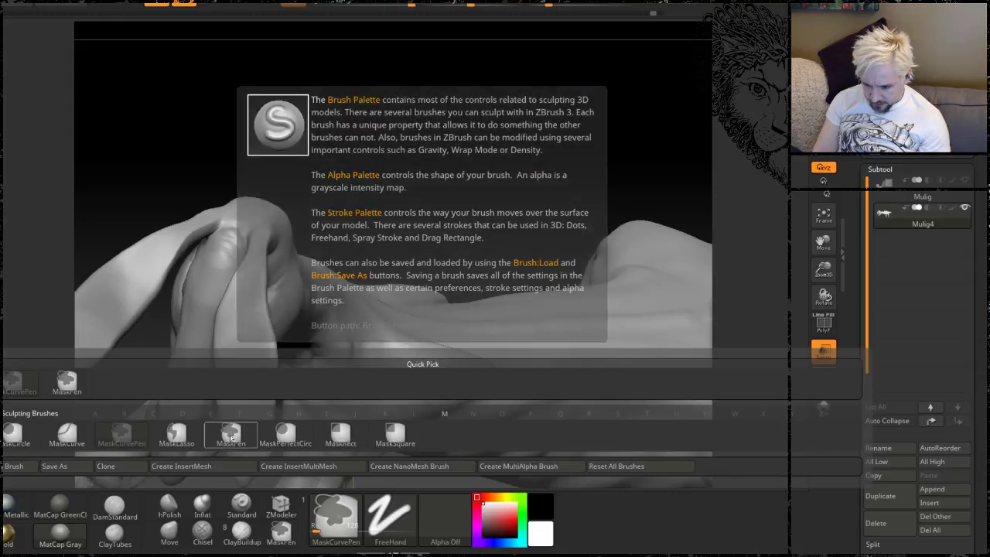
{"action": "left_click", "coordinate": [232, 434]}
{"action": "mouse_move", "coordinate": [245, 416]}
{"action": "left_mouse_down"}
{"action": "mouse_move", "coordinate": [244, 304]}
{"action": "mouse_move", "coordinate": [255, 417]}
{"action": "left_mouse_up"}
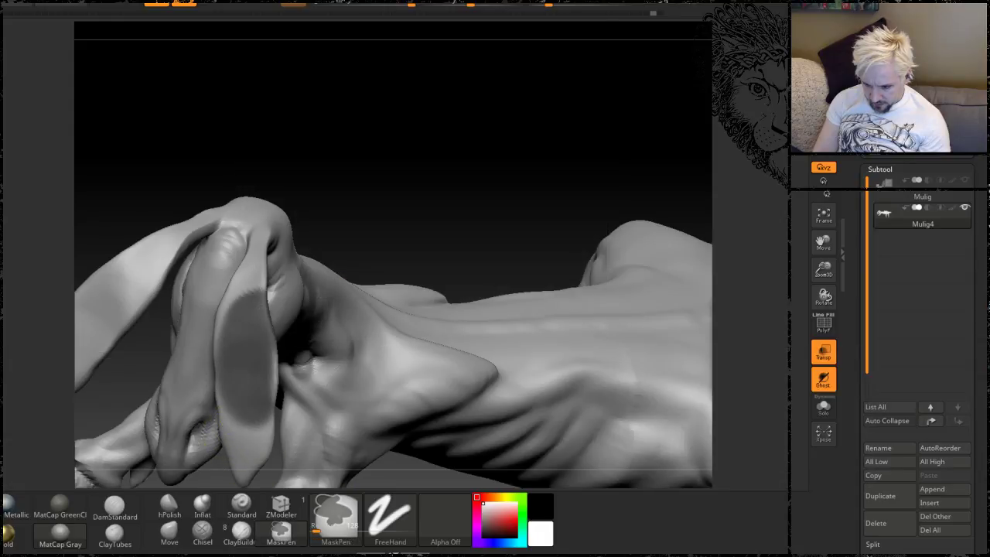
{"action": "mouse_move", "coordinate": [246, 344]}
{"action": "left_mouse_down"}
{"action": "mouse_move", "coordinate": [244, 280]}
{"action": "mouse_move", "coordinate": [256, 246]}
{"action": "left_mouse_up"}
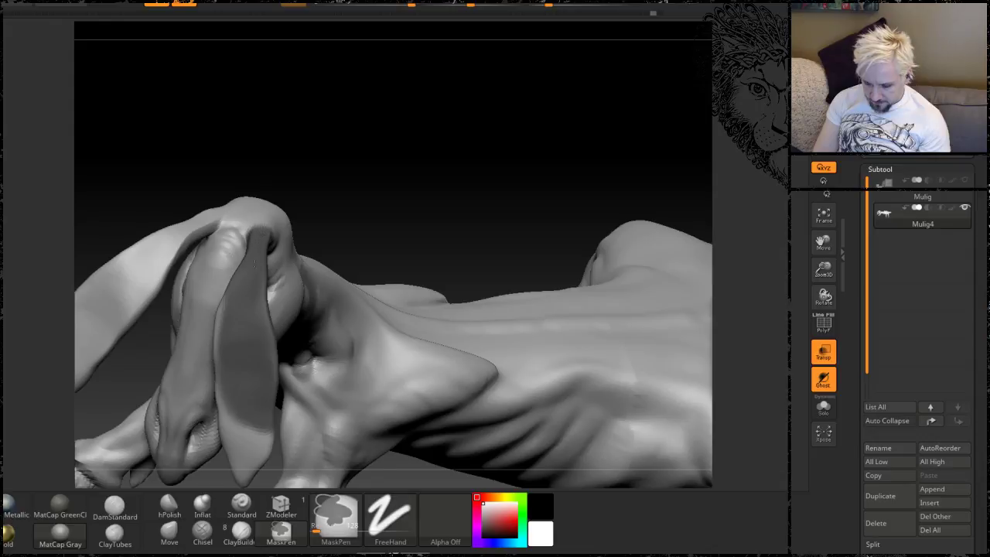
{"action": "left_click_drag", "start_coordinate": [235, 378], "coordinate": [244, 476]}
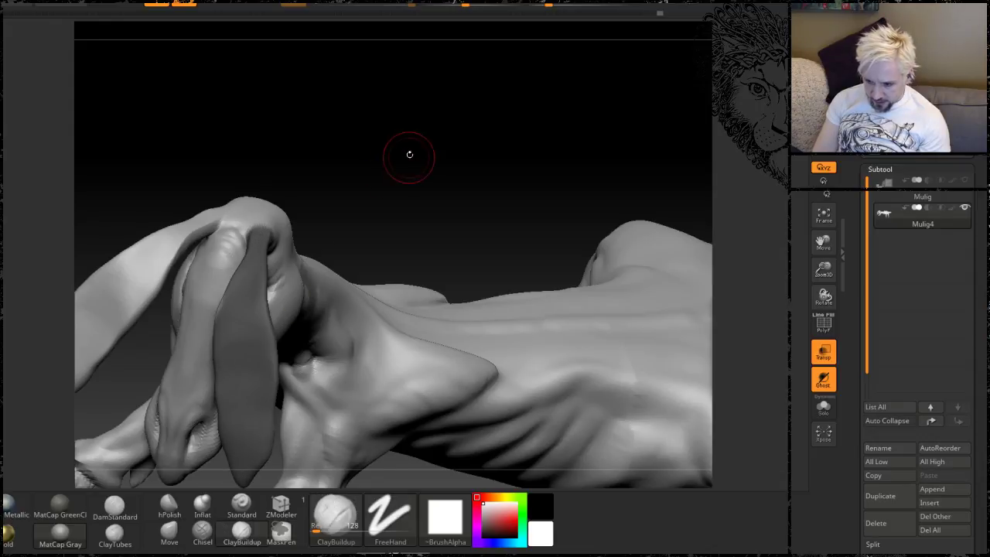
Step: Extend the mask around the back, edges and underside of the same ear
{"action": "left_click_drag", "start_coordinate": [409, 154], "coordinate": [450, 164]}
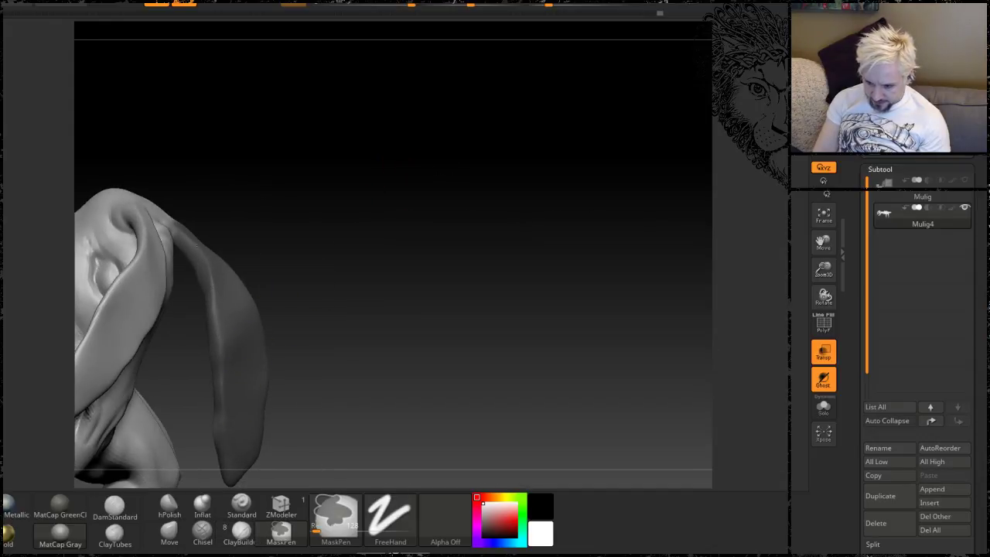
{"action": "left_click_drag", "start_coordinate": [394, 345], "coordinate": [390, 259]}
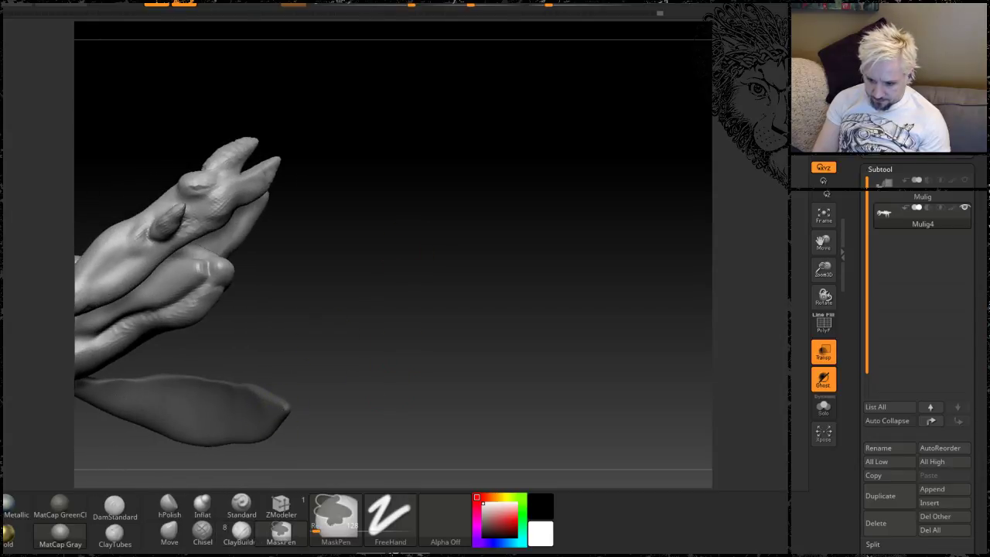
{"action": "left_click_drag", "start_coordinate": [436, 223], "coordinate": [441, 276]}
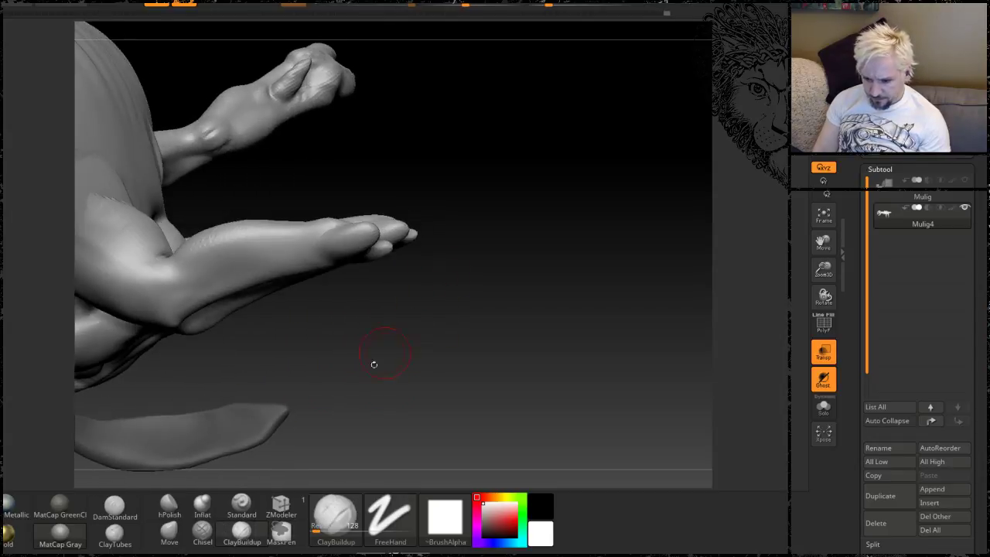
{"action": "mouse_move", "coordinate": [359, 379]}
{"action": "left_mouse_down", "text": "alt"}
{"action": "mouse_move", "coordinate": [535, 242]}
{"action": "mouse_move", "coordinate": [371, 307]}
{"action": "left_mouse_up", "text": "alt"}
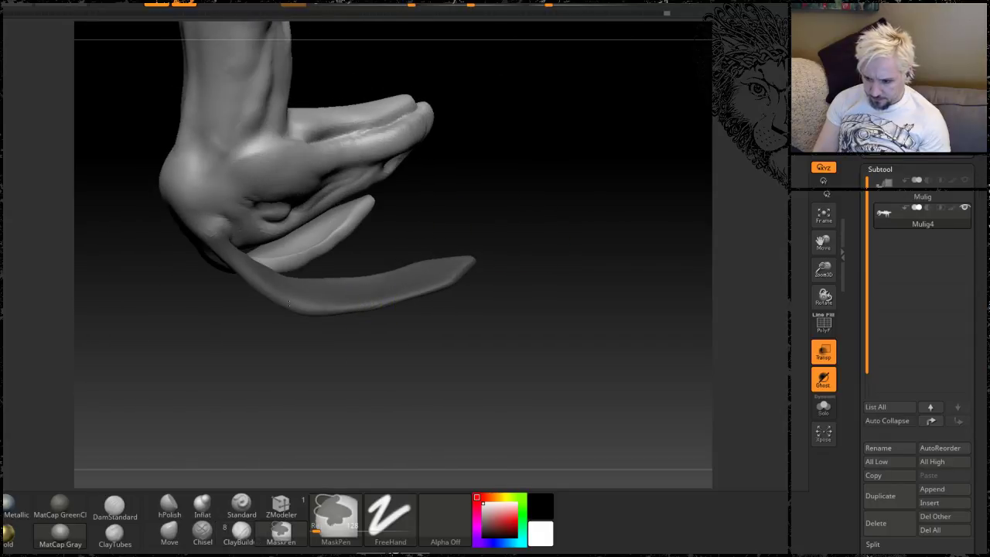
{"action": "mouse_move", "coordinate": [495, 338]}
{"action": "left_mouse_down"}
{"action": "mouse_move", "coordinate": [554, 272]}
{"action": "mouse_move", "coordinate": [518, 287]}
{"action": "mouse_move", "coordinate": [508, 228]}
{"action": "mouse_move", "coordinate": [507, 205]}
{"action": "mouse_move", "coordinate": [542, 148]}
{"action": "mouse_move", "coordinate": [522, 148]}
{"action": "mouse_move", "coordinate": [521, 190]}
{"action": "mouse_move", "coordinate": [466, 170]}
{"action": "mouse_move", "coordinate": [488, 237]}
{"action": "left_mouse_up"}
Step: Unlock the transform gizmo and place its pivot at the base of the unmasked near ear
{"action": "key", "text": "w"}
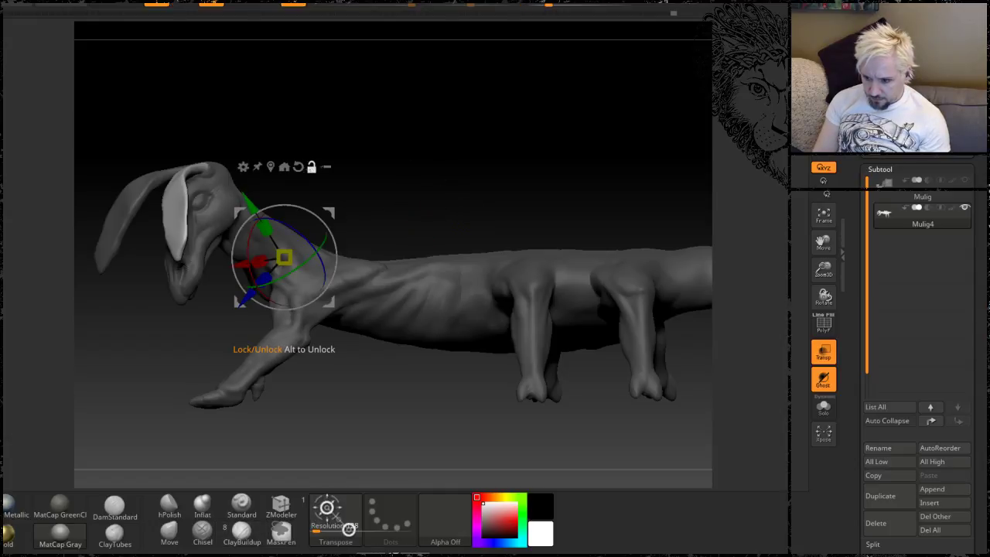
{"action": "left_click_drag", "start_coordinate": [284, 188], "coordinate": [284, 106], "text": "alt"}
{"action": "left_click_drag", "start_coordinate": [215, 177], "coordinate": [131, 177], "text": "alt"}
{"action": "left_click_drag", "start_coordinate": [425, 150], "coordinate": [289, 183]}
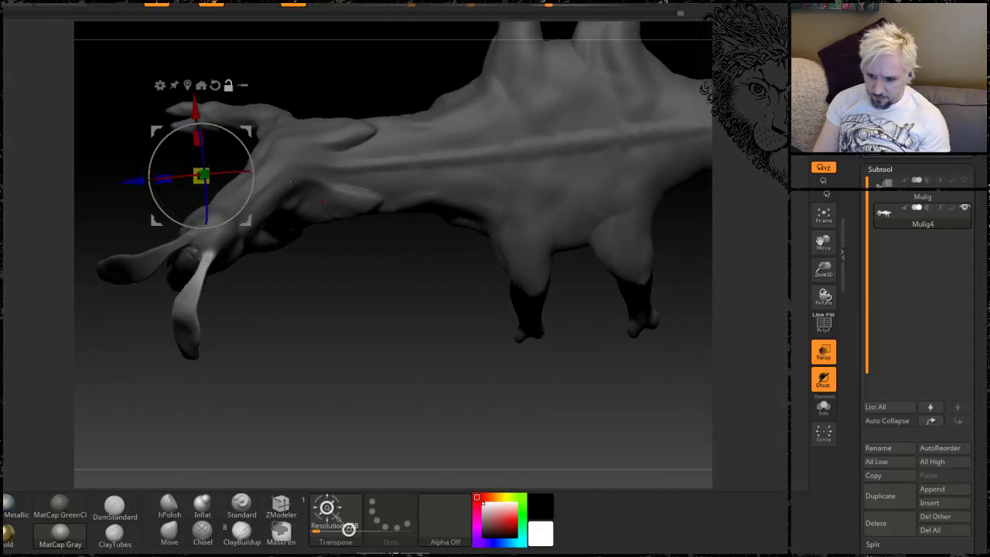
{"action": "left_click_drag", "start_coordinate": [201, 175], "coordinate": [208, 258]}
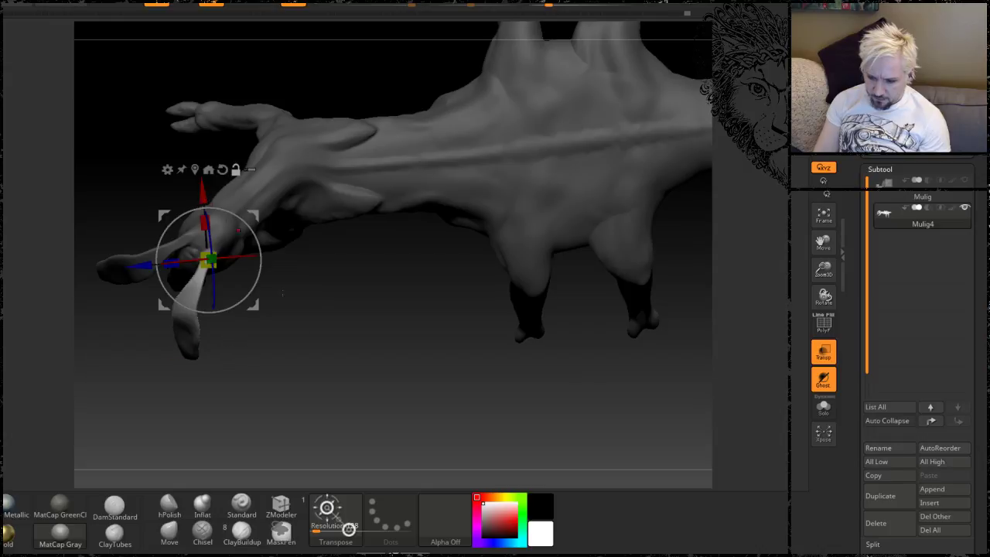
{"action": "left_click_drag", "start_coordinate": [282, 293], "coordinate": [295, 264]}
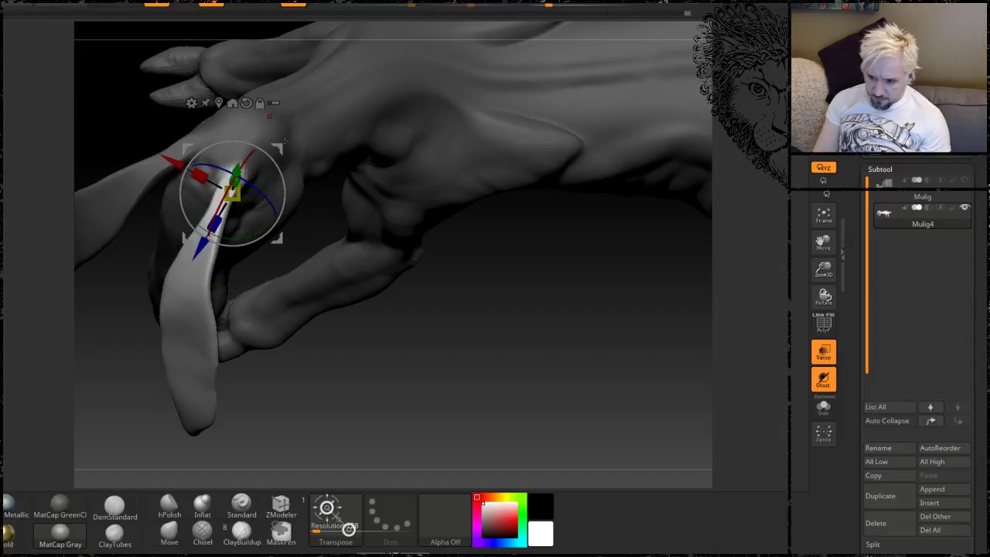
Step: Rotate the near ear about its base, checking its hang from several angles, and return to sculpting mode
{"action": "left_click_drag", "start_coordinate": [409, 415], "coordinate": [201, 204]}
{"action": "left_click_drag", "start_coordinate": [534, 108], "coordinate": [442, 92]}
{"action": "left_click_drag", "start_coordinate": [329, 223], "coordinate": [270, 160]}
{"action": "left_click_drag", "start_coordinate": [476, 143], "coordinate": [454, 161]}
{"action": "key", "text": "q"}
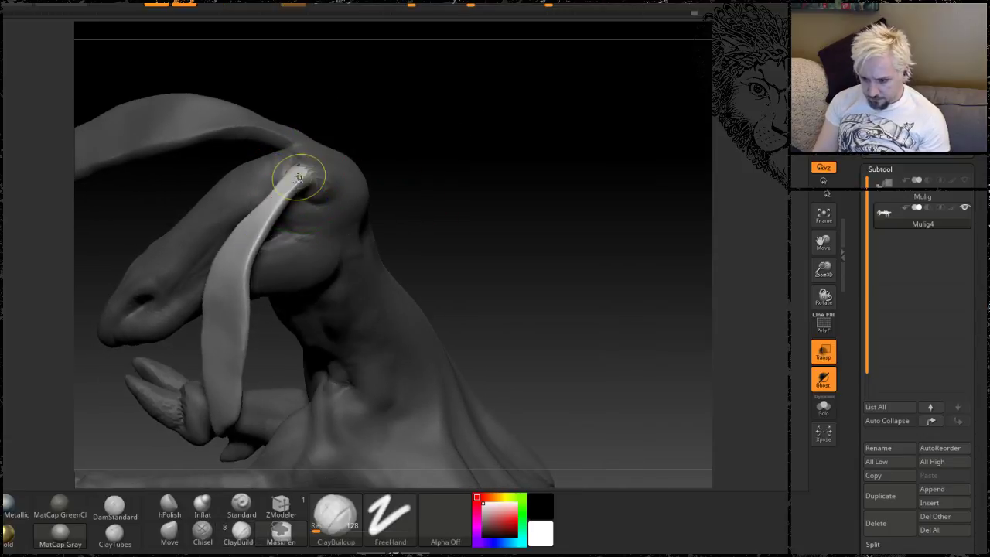
Step: Mask the near ear from its base to about halfway along with MaskPen, leaving only the outer half free
{"action": "left_click_drag", "start_coordinate": [289, 187], "coordinate": [302, 173], "text": "ctrl"}
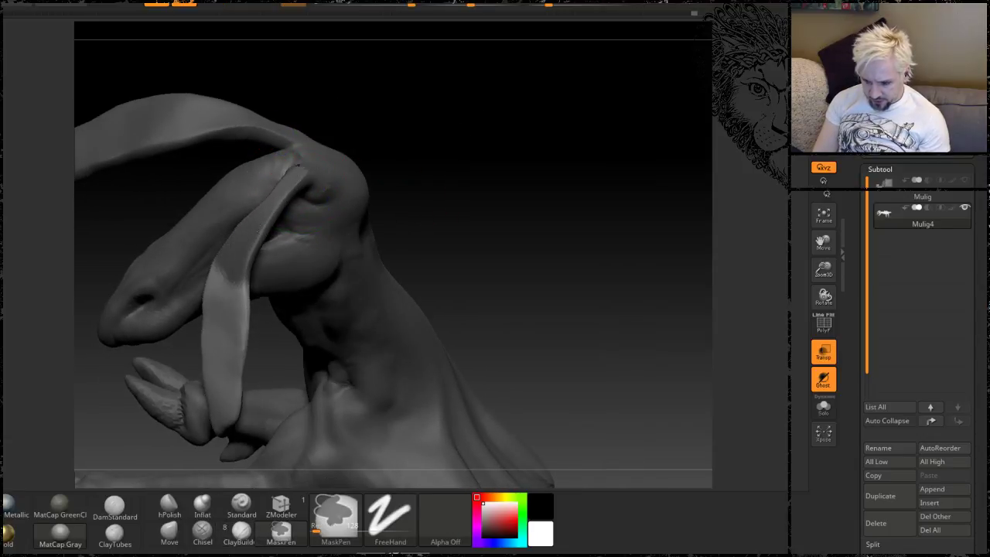
{"action": "left_click_drag", "start_coordinate": [501, 226], "coordinate": [280, 236]}
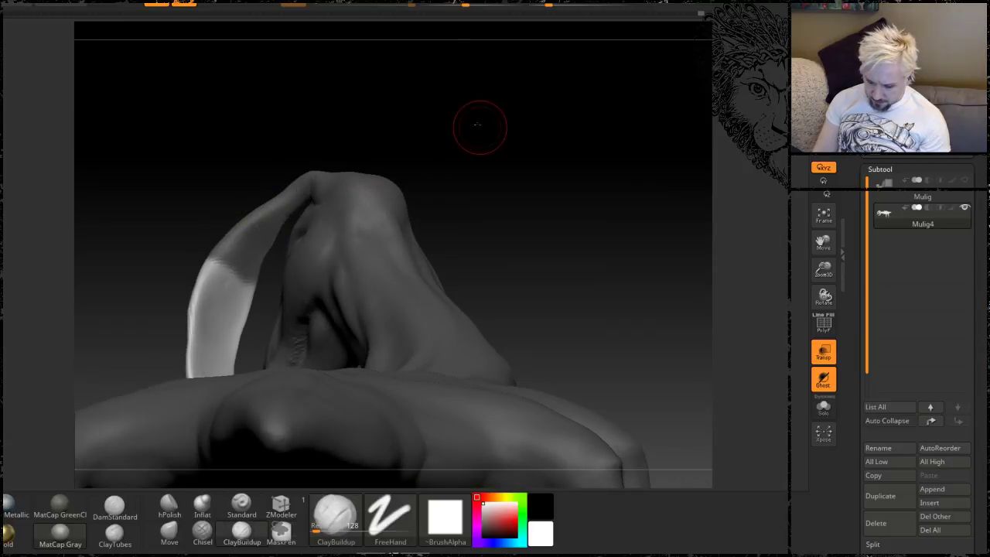
{"action": "left_click_drag", "start_coordinate": [479, 126], "coordinate": [468, 186]}
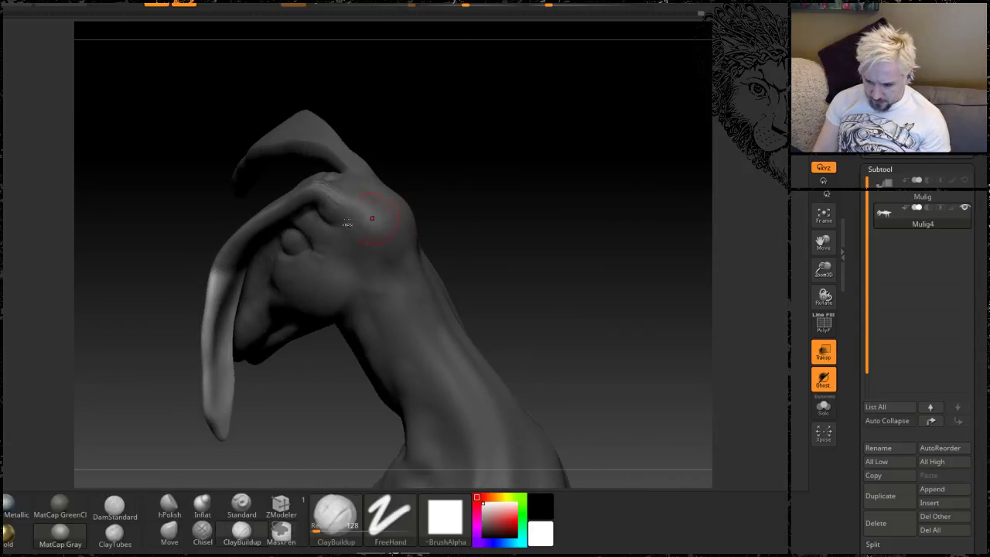
{"action": "key", "text": "ctrl"}
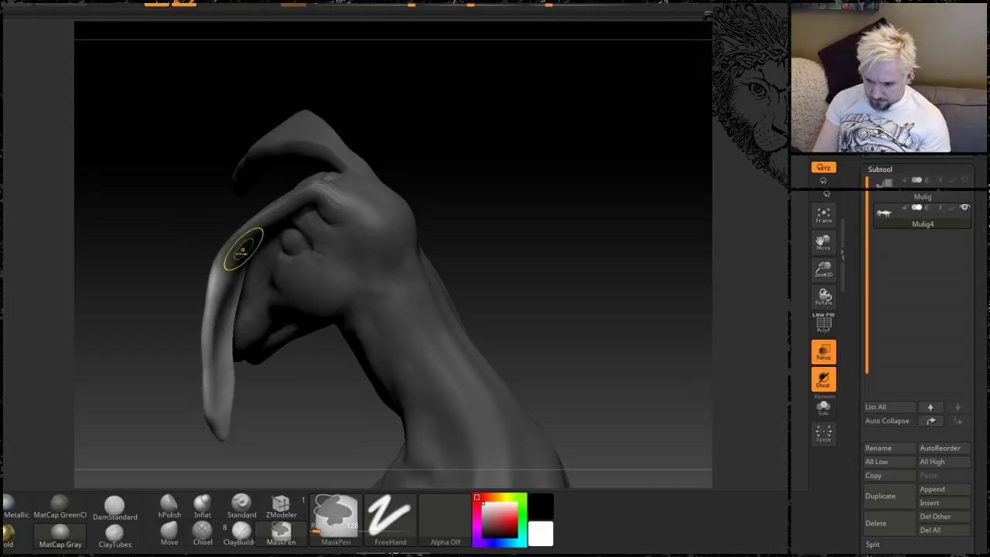
{"action": "mouse_move", "coordinate": [420, 115]}
{"action": "left_mouse_down"}
{"action": "mouse_move", "coordinate": [464, 166]}
{"action": "mouse_move", "coordinate": [503, 166]}
{"action": "mouse_move", "coordinate": [503, 206]}
{"action": "mouse_move", "coordinate": [485, 174]}
{"action": "mouse_move", "coordinate": [552, 183]}
{"action": "mouse_move", "coordinate": [549, 174]}
{"action": "mouse_move", "coordinate": [548, 236]}
{"action": "mouse_move", "coordinate": [539, 214]}
{"action": "mouse_move", "coordinate": [559, 165]}
{"action": "mouse_move", "coordinate": [576, 195]}
{"action": "mouse_move", "coordinate": [549, 177]}
{"action": "mouse_move", "coordinate": [499, 203]}
{"action": "mouse_move", "coordinate": [554, 174]}
{"action": "mouse_move", "coordinate": [522, 136]}
{"action": "left_mouse_up"}
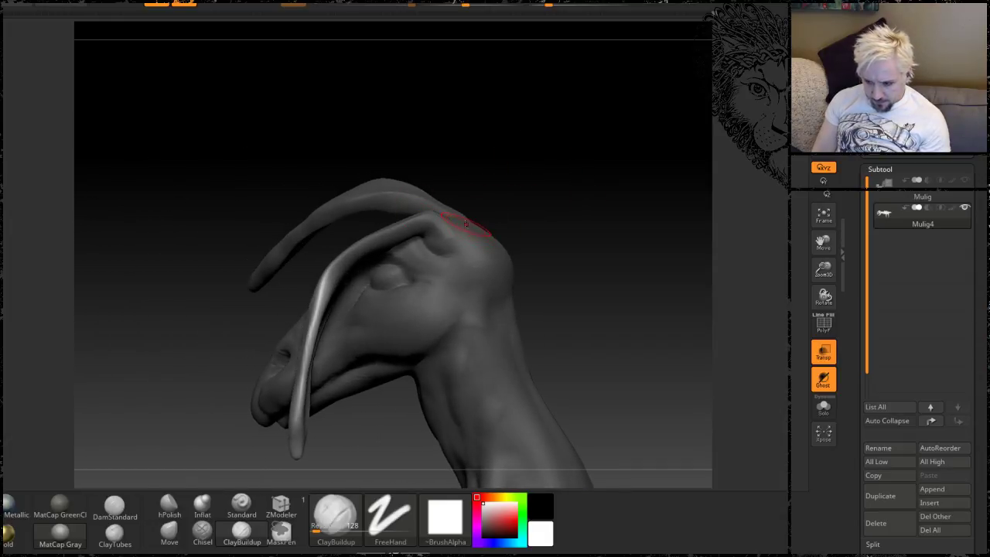
Step: Place the transform gizmo at the bend halfway along the near ear, where the mask ends
{"action": "key", "text": "w"}
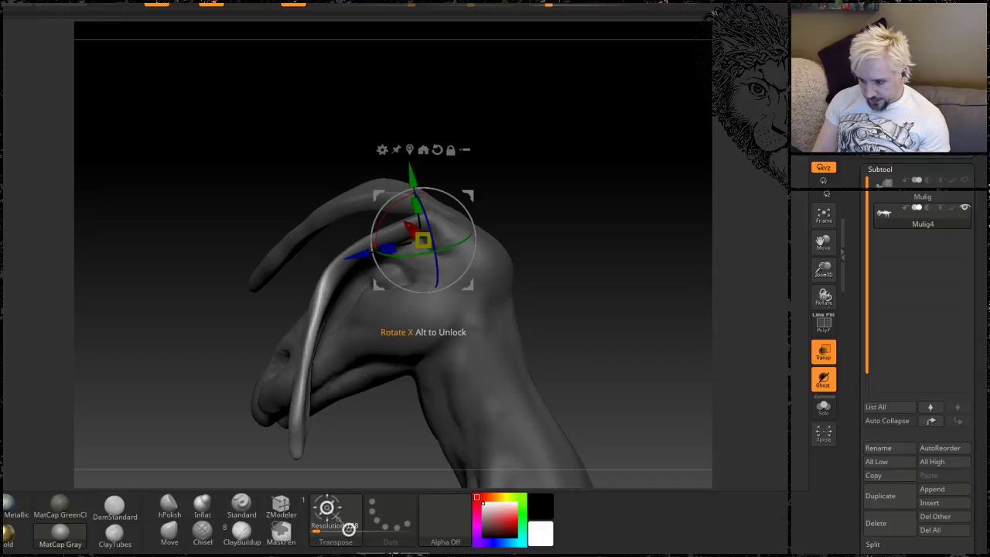
{"action": "left_click", "coordinate": [450, 150]}
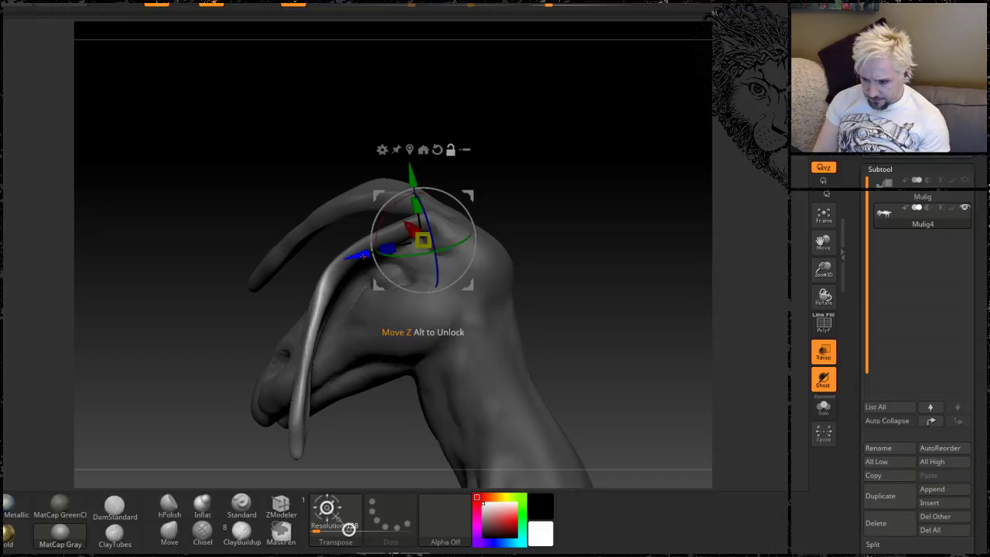
{"action": "left_click_drag", "start_coordinate": [362, 255], "coordinate": [292, 306]}
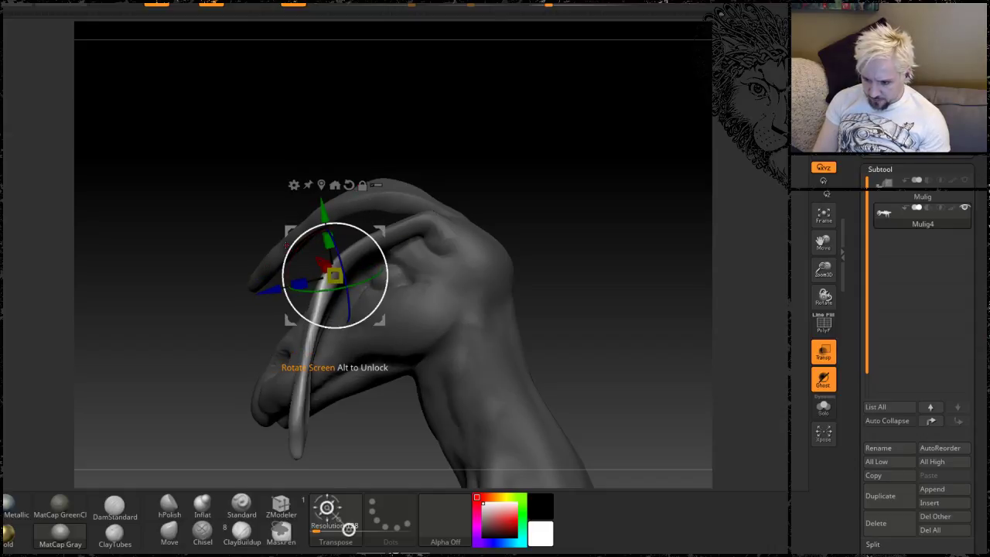
Step: Rotate the outer half of the near ear about the bend, clear the mask and check the ear's shape
{"action": "left_click_drag", "start_coordinate": [293, 253], "coordinate": [310, 234]}
{"action": "left_click_drag", "start_coordinate": [499, 184], "coordinate": [409, 301]}
{"action": "left_click_drag", "start_coordinate": [334, 331], "coordinate": [315, 327]}
{"action": "left_click_drag", "start_coordinate": [506, 230], "coordinate": [462, 232]}
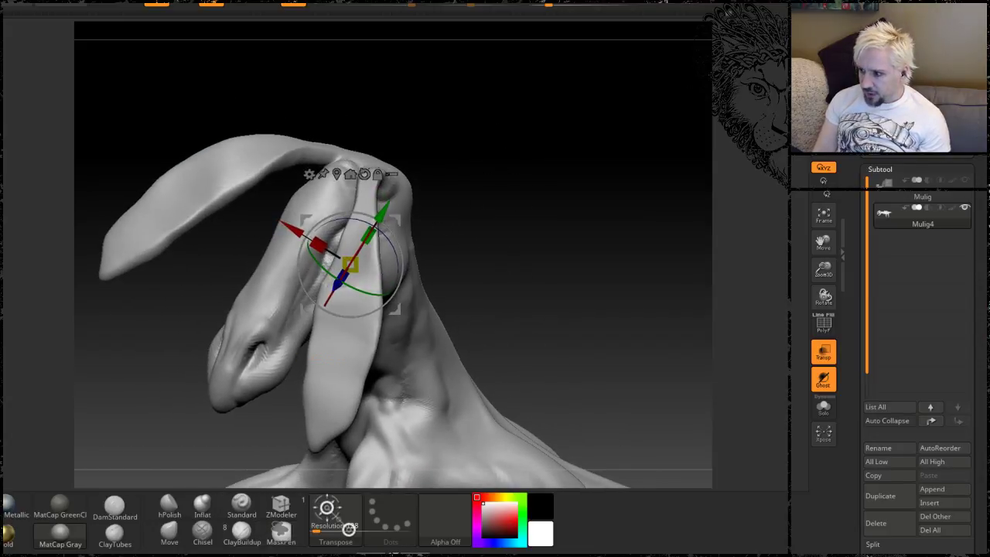
{"action": "left_click_drag", "start_coordinate": [472, 234], "coordinate": [462, 149]}
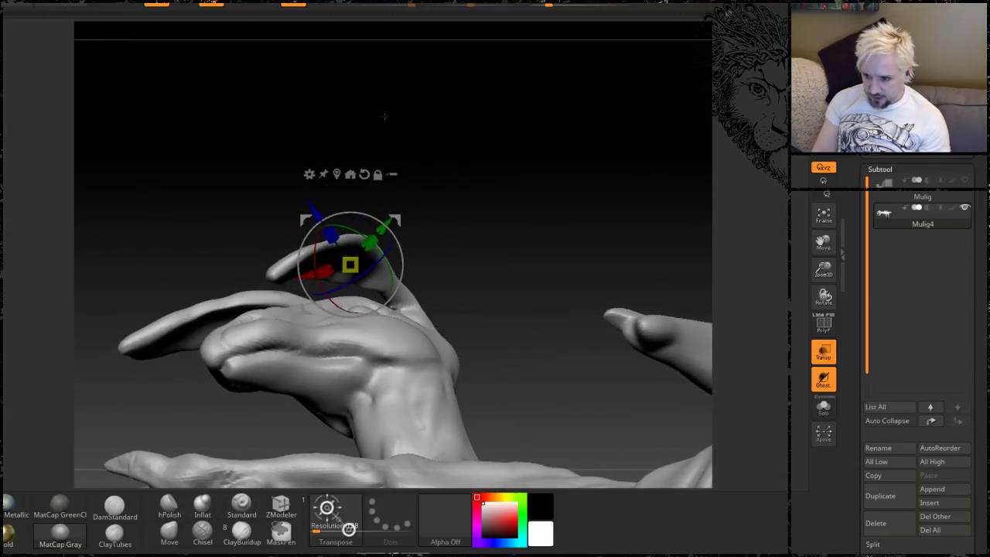
Step: Mask the whole ear from tip to base on all sides with MaskPen and invert the mask
{"action": "left_click", "coordinate": [184, 3]}
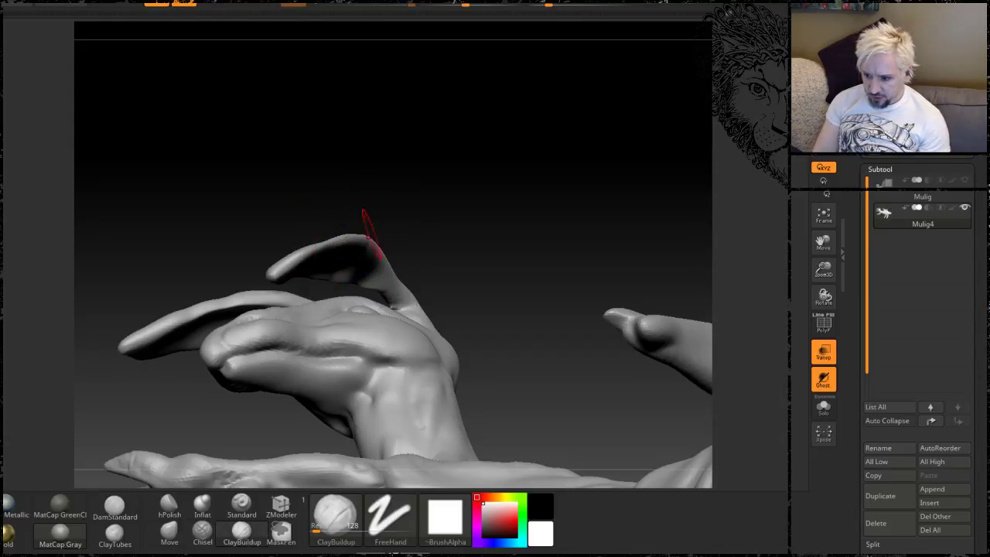
{"action": "key", "text": "ctrl"}
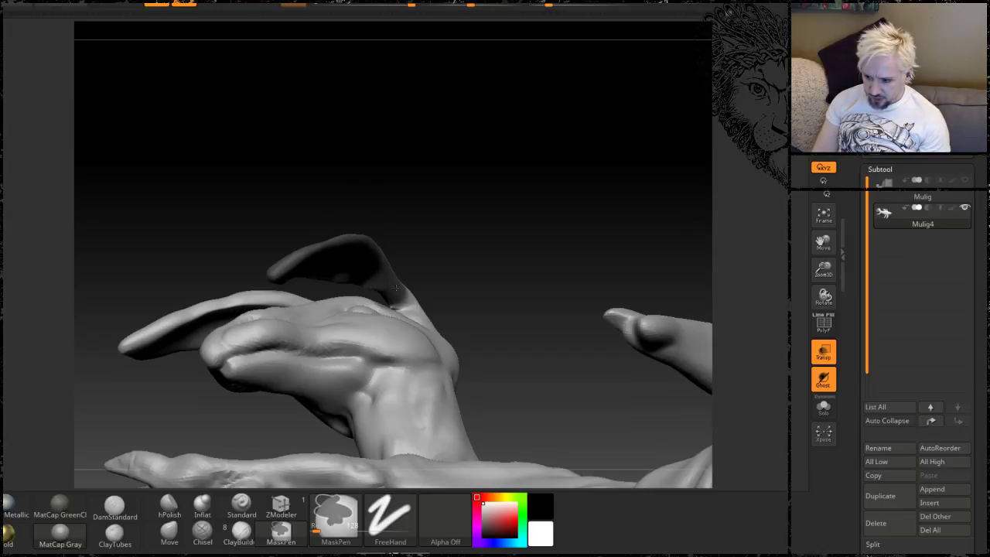
{"action": "mouse_move", "coordinate": [363, 146]}
{"action": "left_mouse_down"}
{"action": "mouse_move", "coordinate": [408, 215]}
{"action": "mouse_move", "coordinate": [388, 133]}
{"action": "mouse_move", "coordinate": [392, 265]}
{"action": "left_mouse_up"}
{"action": "key", "text": "ctrl"}
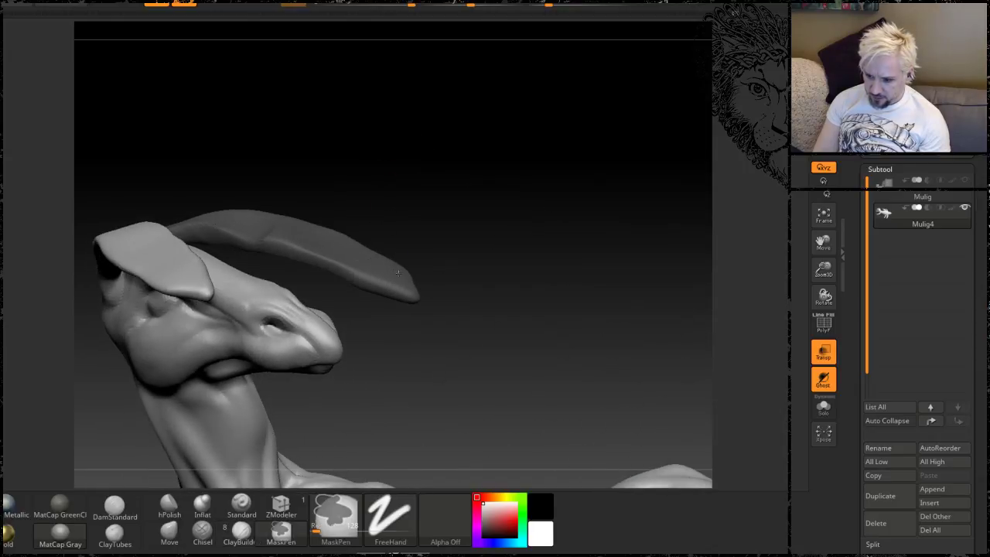
{"action": "mouse_move", "coordinate": [361, 139]}
{"action": "left_mouse_down"}
{"action": "mouse_move", "coordinate": [410, 190]}
{"action": "mouse_move", "coordinate": [320, 219]}
{"action": "left_mouse_up"}
{"action": "mouse_move", "coordinate": [387, 165]}
{"action": "left_mouse_down"}
{"action": "mouse_move", "coordinate": [405, 139]}
{"action": "mouse_move", "coordinate": [329, 229]}
{"action": "left_mouse_up"}
{"action": "key", "text": "ctrl"}
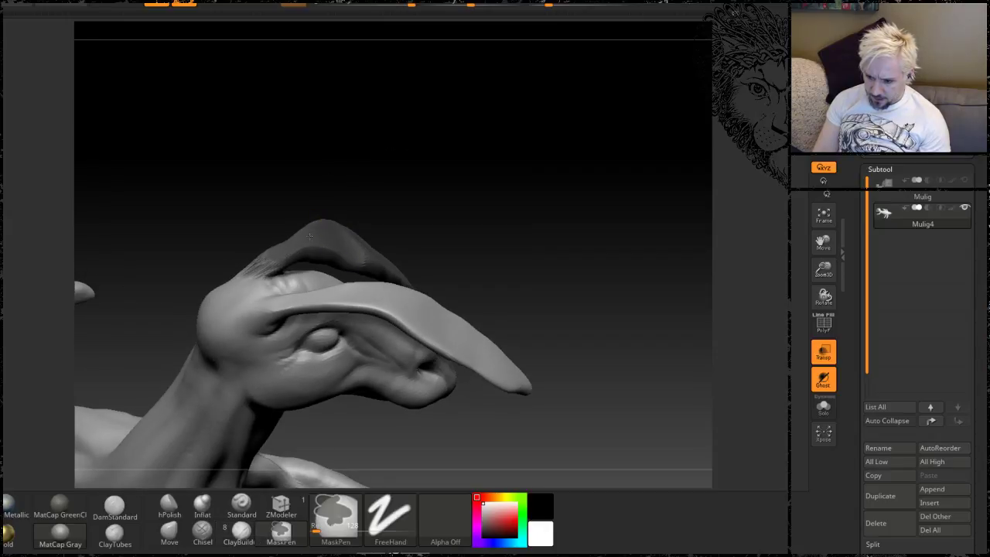
{"action": "mouse_move", "coordinate": [309, 148]}
{"action": "left_mouse_down"}
{"action": "mouse_move", "coordinate": [404, 146]}
{"action": "mouse_move", "coordinate": [397, 139]}
{"action": "mouse_move", "coordinate": [395, 204]}
{"action": "mouse_move", "coordinate": [433, 232]}
{"action": "mouse_move", "coordinate": [433, 255]}
{"action": "mouse_move", "coordinate": [418, 272]}
{"action": "mouse_move", "coordinate": [420, 142]}
{"action": "mouse_move", "coordinate": [490, 148]}
{"action": "mouse_move", "coordinate": [520, 163]}
{"action": "mouse_move", "coordinate": [457, 145]}
{"action": "left_mouse_up"}
{"action": "mouse_move", "coordinate": [249, 254]}
{"action": "left_mouse_down"}
{"action": "mouse_move", "coordinate": [233, 248]}
{"action": "mouse_move", "coordinate": [299, 247]}
{"action": "mouse_move", "coordinate": [294, 188]}
{"action": "mouse_move", "coordinate": [303, 173]}
{"action": "mouse_move", "coordinate": [271, 296]}
{"action": "left_mouse_up"}
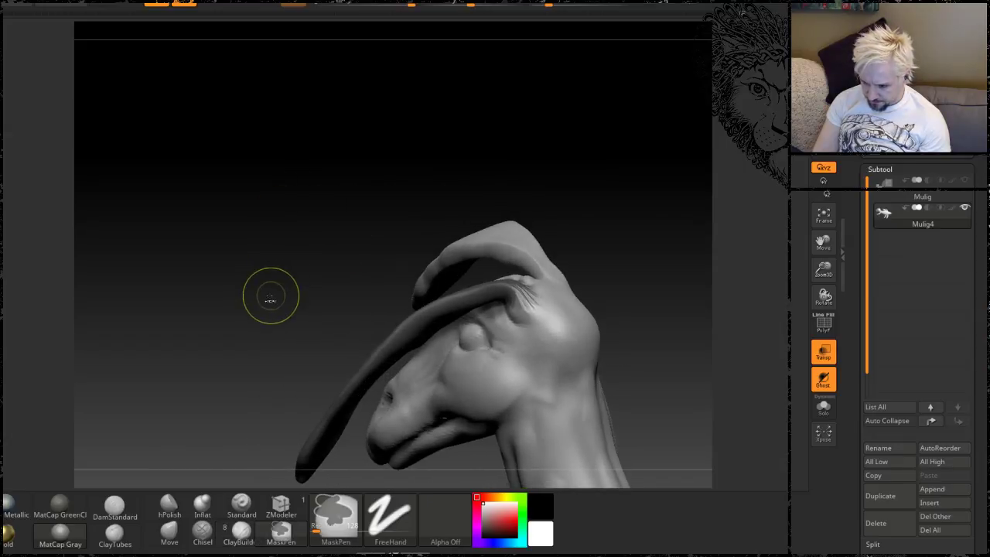
{"action": "left_click", "coordinate": [271, 296], "text": "ctrl"}
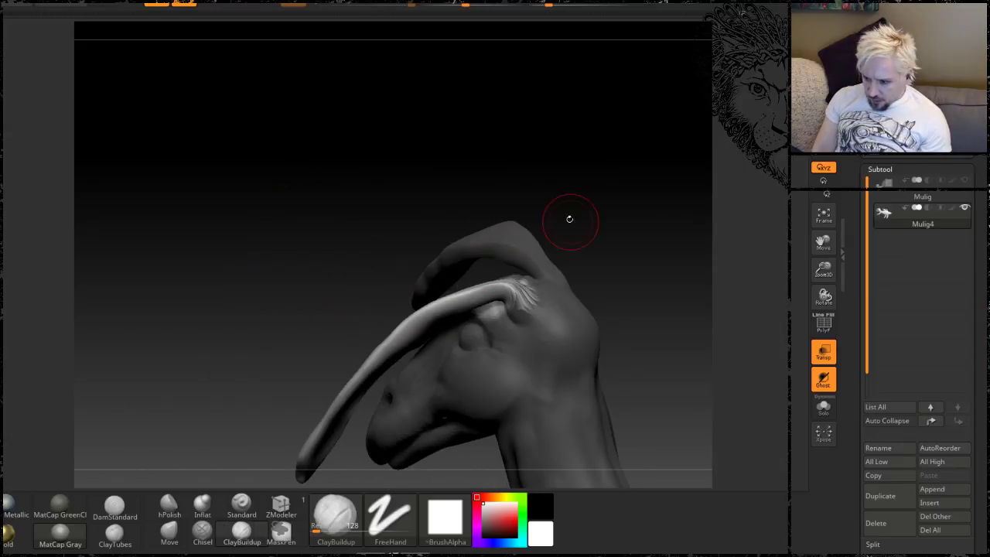
Step: Clean up the mask around the ear's base and the adjoining top of the head
{"action": "left_click_drag", "start_coordinate": [569, 219], "coordinate": [521, 298]}
{"action": "key", "text": "ctrl"}
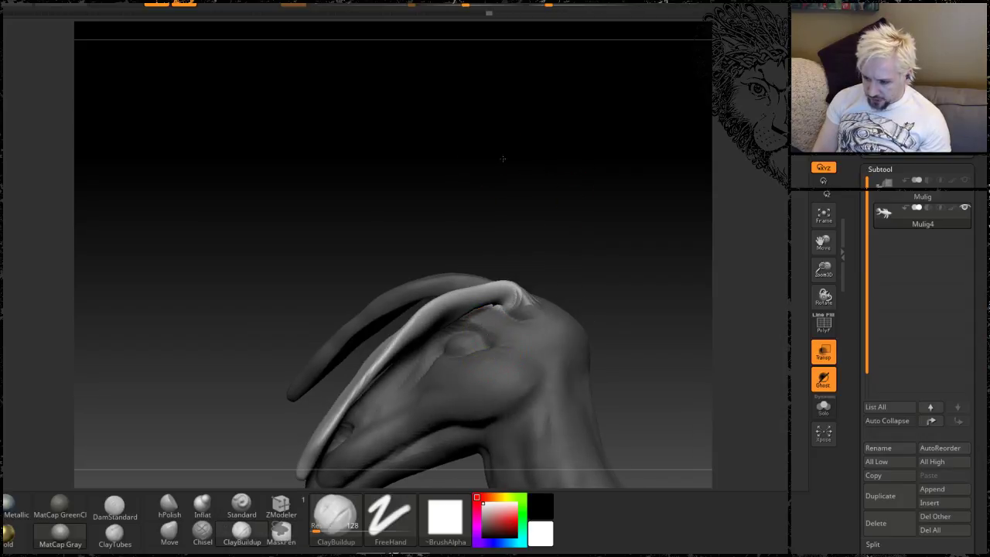
{"action": "left_click_drag", "start_coordinate": [503, 160], "coordinate": [464, 263]}
{"action": "key", "text": "ctrl"}
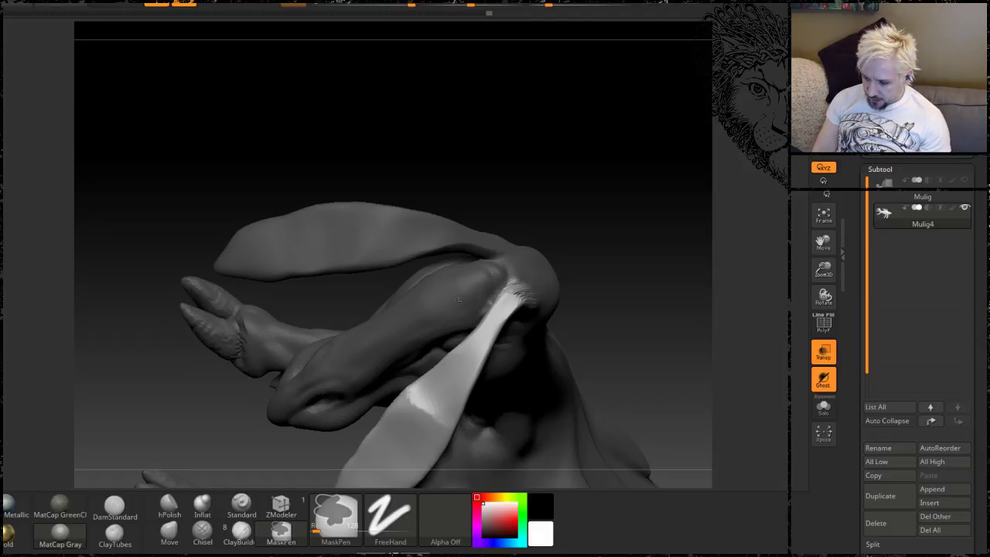
{"action": "left_click_drag", "start_coordinate": [603, 194], "coordinate": [560, 120]}
{"action": "mouse_move", "coordinate": [573, 188]}
{"action": "left_mouse_down"}
{"action": "mouse_move", "coordinate": [584, 200]}
{"action": "mouse_move", "coordinate": [567, 126]}
{"action": "mouse_move", "coordinate": [541, 113]}
{"action": "left_mouse_up"}
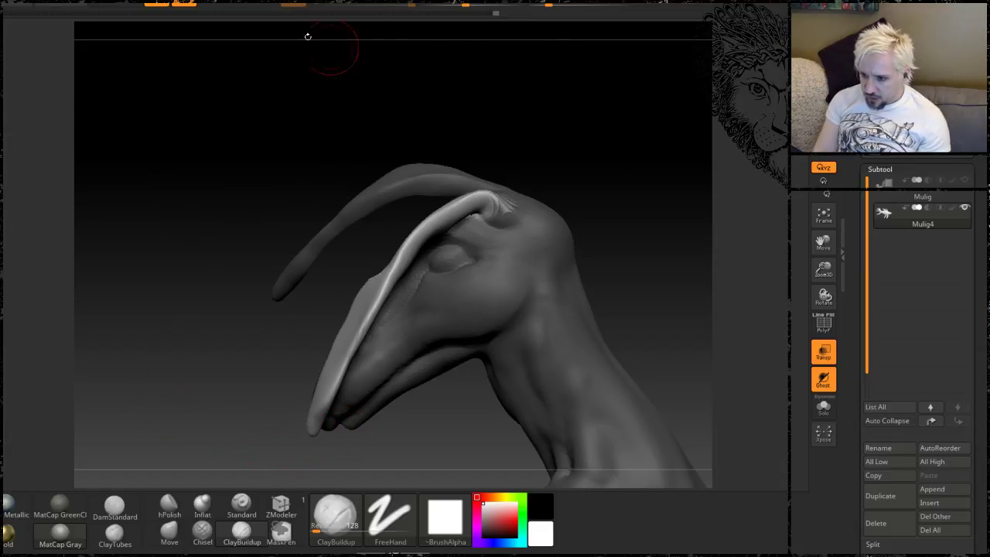
Step: Unlock the gizmo, reset its orientation and place its pivot on the base of the unmasked ear
{"action": "left_click", "coordinate": [210, 3]}
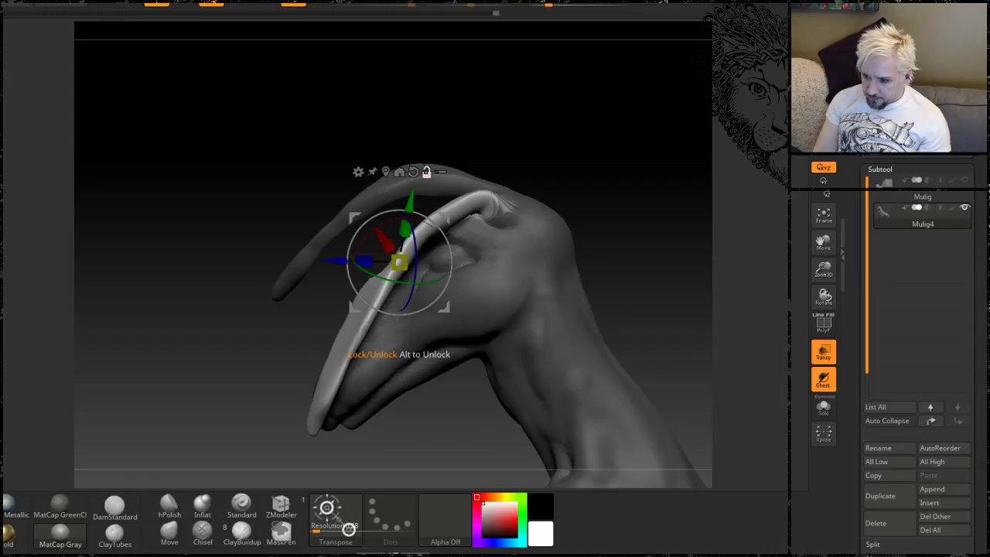
{"action": "left_click", "coordinate": [413, 172]}
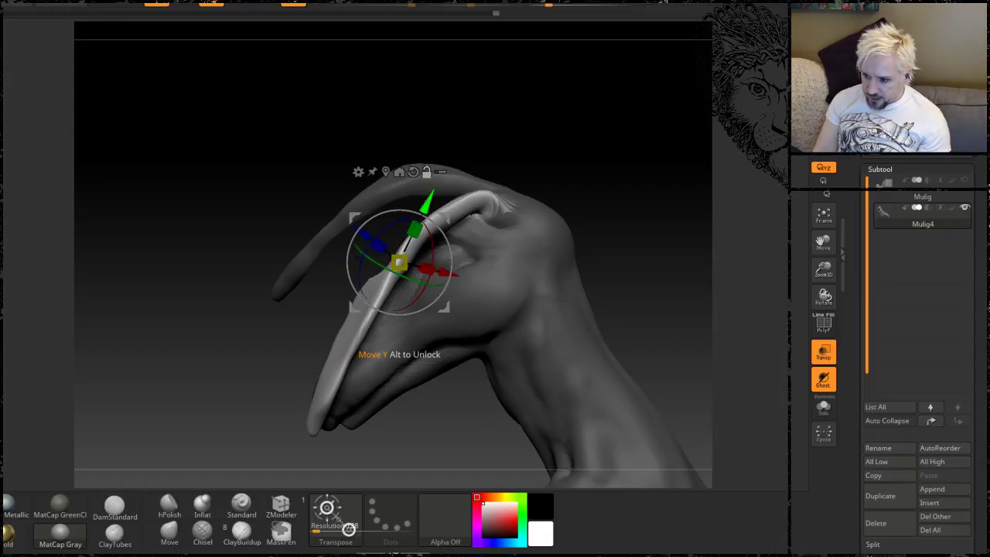
{"action": "left_click_drag", "start_coordinate": [427, 202], "coordinate": [461, 131], "text": "alt"}
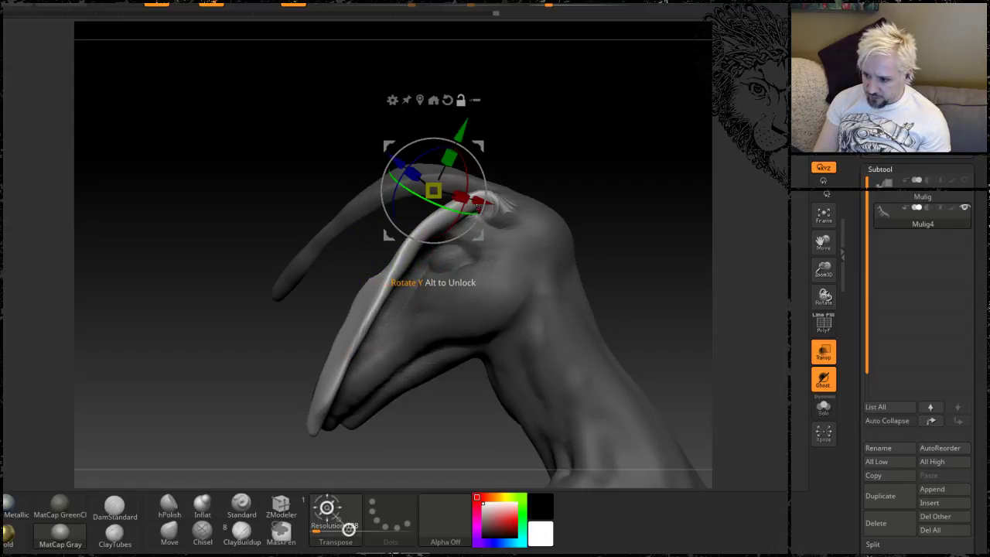
{"action": "left_click_drag", "start_coordinate": [482, 203], "coordinate": [521, 212], "text": "alt"}
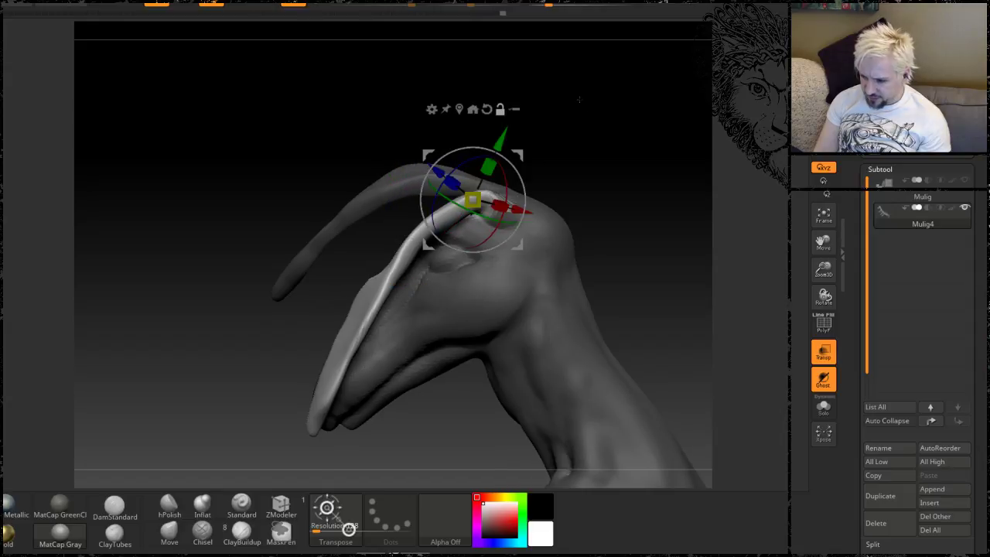
{"action": "left_click_drag", "start_coordinate": [579, 99], "coordinate": [543, 176]}
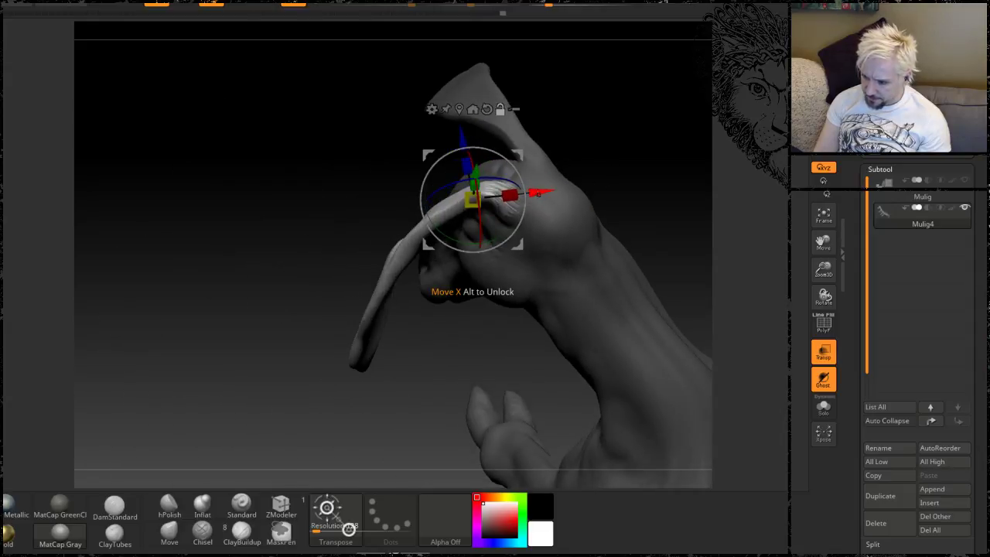
{"action": "left_click_drag", "start_coordinate": [472, 199], "coordinate": [490, 197], "text": "alt"}
Step: Rotate the whole ear about its base so it lifts up and away from the face
{"action": "left_click_drag", "start_coordinate": [605, 67], "coordinate": [524, 108]}
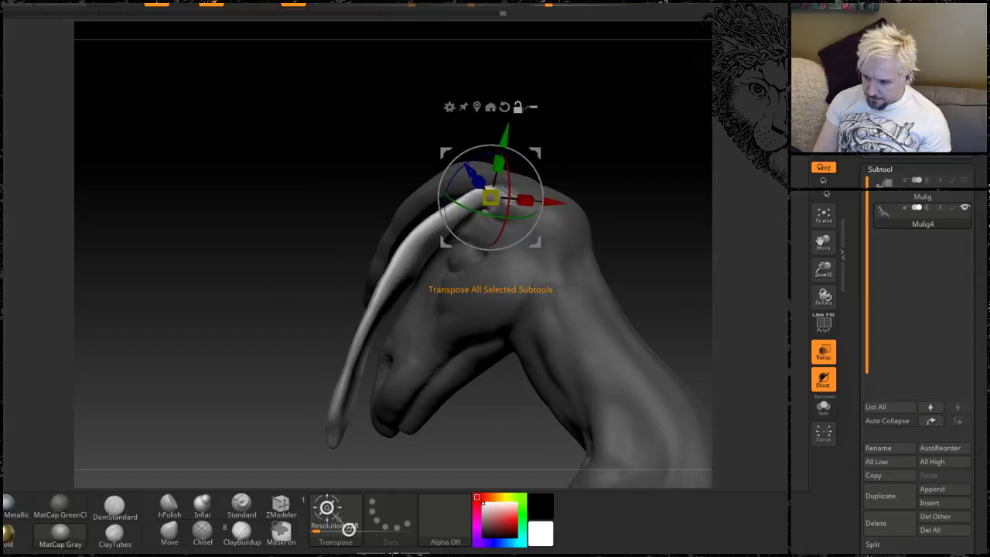
{"action": "left_click_drag", "start_coordinate": [589, 120], "coordinate": [568, 97]}
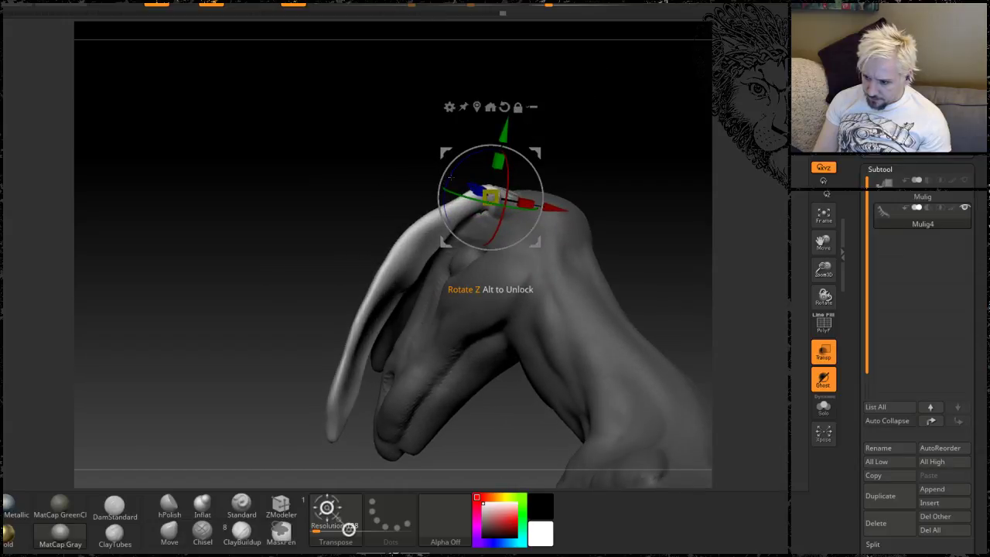
{"action": "left_click_drag", "start_coordinate": [355, 145], "coordinate": [333, 172]}
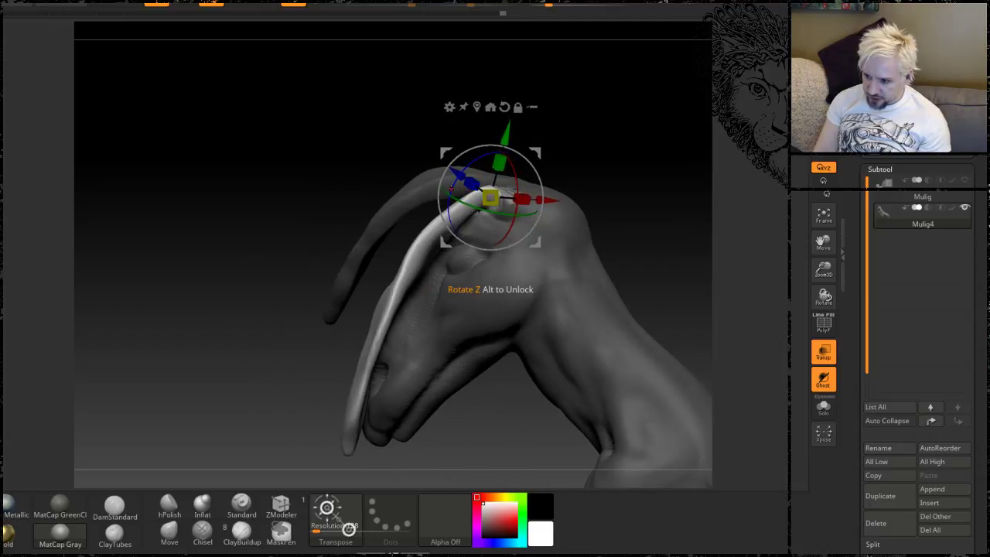
{"action": "left_click_drag", "start_coordinate": [452, 188], "coordinate": [462, 163]}
{"action": "left_click_drag", "start_coordinate": [336, 147], "coordinate": [363, 124]}
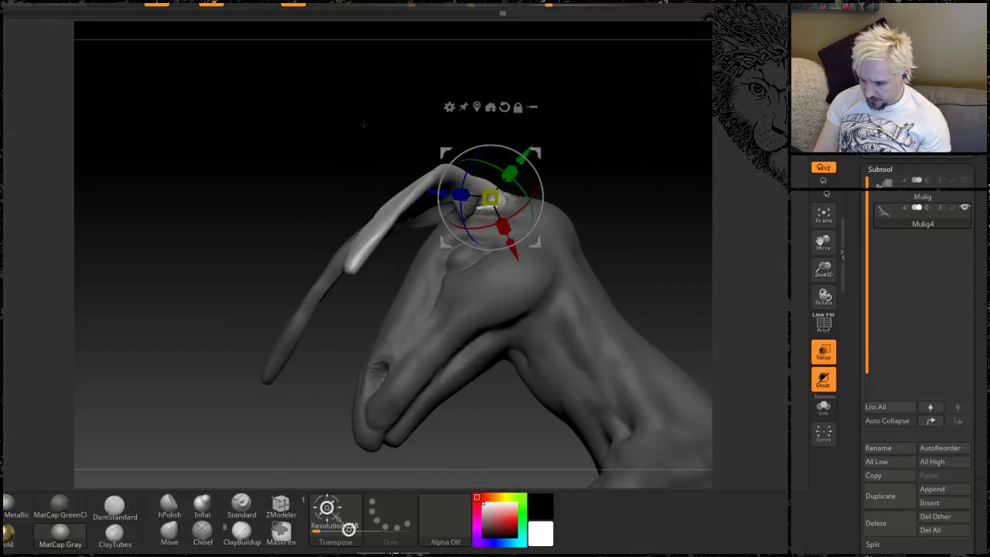
Step: Clear the mask, compare both ears from the side and below, and return to the ClayBuildup brush
{"action": "mouse_move", "coordinate": [632, 149]}
{"action": "left_mouse_down"}
{"action": "mouse_move", "coordinate": [634, 229]}
{"action": "mouse_move", "coordinate": [620, 163]}
{"action": "mouse_move", "coordinate": [681, 156]}
{"action": "mouse_move", "coordinate": [545, 116]}
{"action": "left_mouse_up"}
{"action": "mouse_move", "coordinate": [242, 209]}
{"action": "left_mouse_down"}
{"action": "mouse_move", "coordinate": [319, 218]}
{"action": "mouse_move", "coordinate": [215, 204]}
{"action": "mouse_move", "coordinate": [265, 202]}
{"action": "left_mouse_up"}
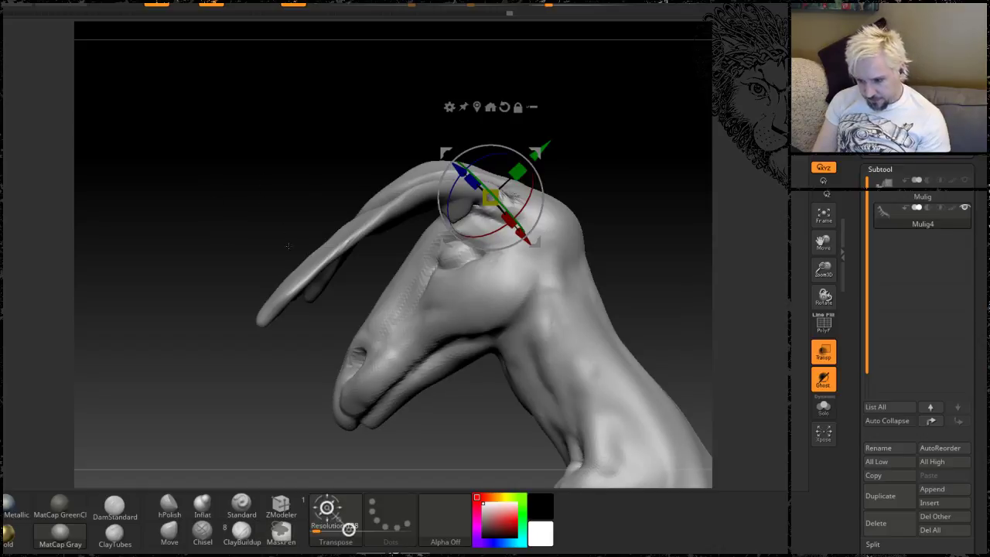
{"action": "mouse_move", "coordinate": [218, 256]}
{"action": "left_mouse_down"}
{"action": "mouse_move", "coordinate": [209, 181]}
{"action": "mouse_move", "coordinate": [228, 210]}
{"action": "left_mouse_up"}
{"action": "left_click", "coordinate": [178, 3]}
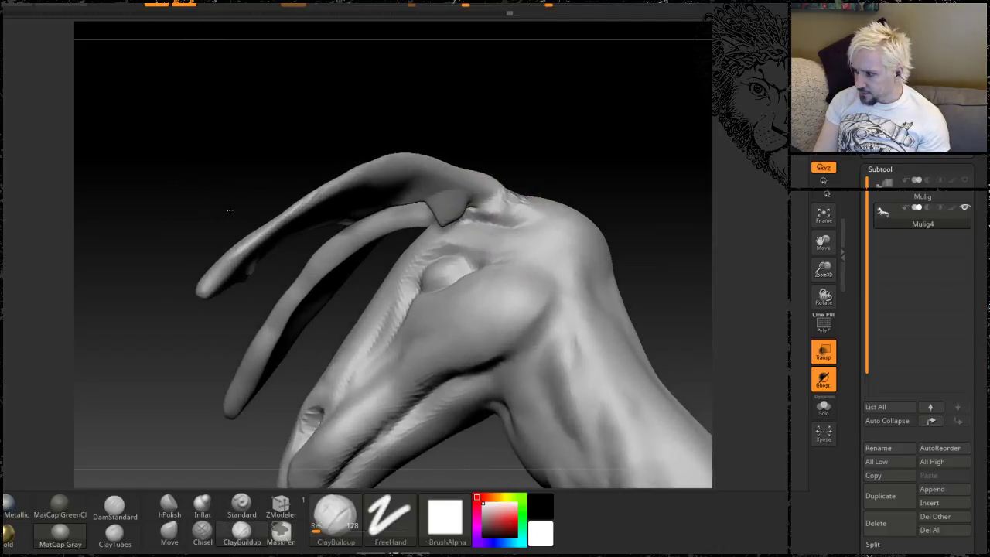
Step: Smooth away the jutting flap under the ear's base and even out the ear's lower edge
{"action": "mouse_move", "coordinate": [543, 148]}
{"action": "left_mouse_down"}
{"action": "mouse_move", "coordinate": [588, 166]}
{"action": "mouse_move", "coordinate": [606, 161]}
{"action": "mouse_move", "coordinate": [605, 137]}
{"action": "left_mouse_up"}
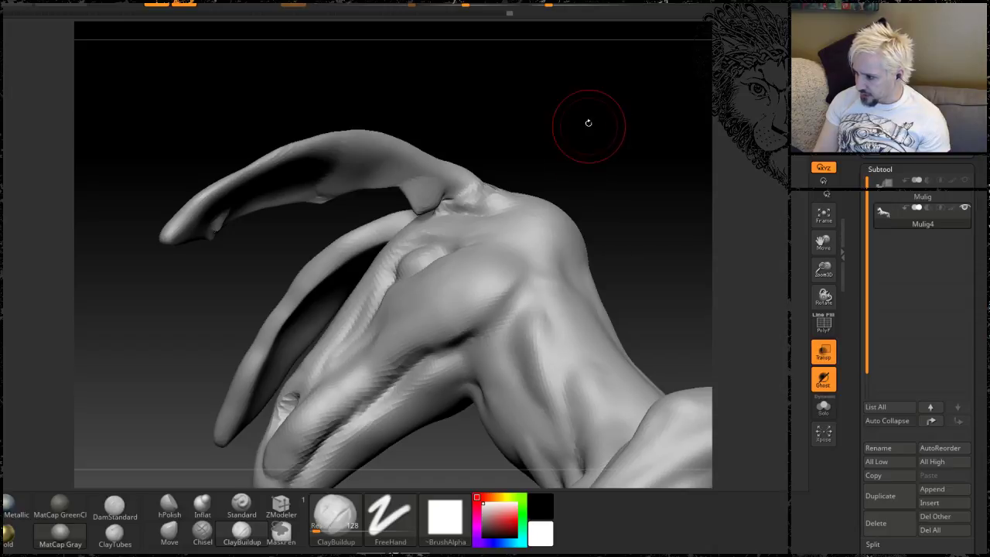
{"action": "left_click_drag", "start_coordinate": [545, 128], "coordinate": [552, 151], "text": "alt"}
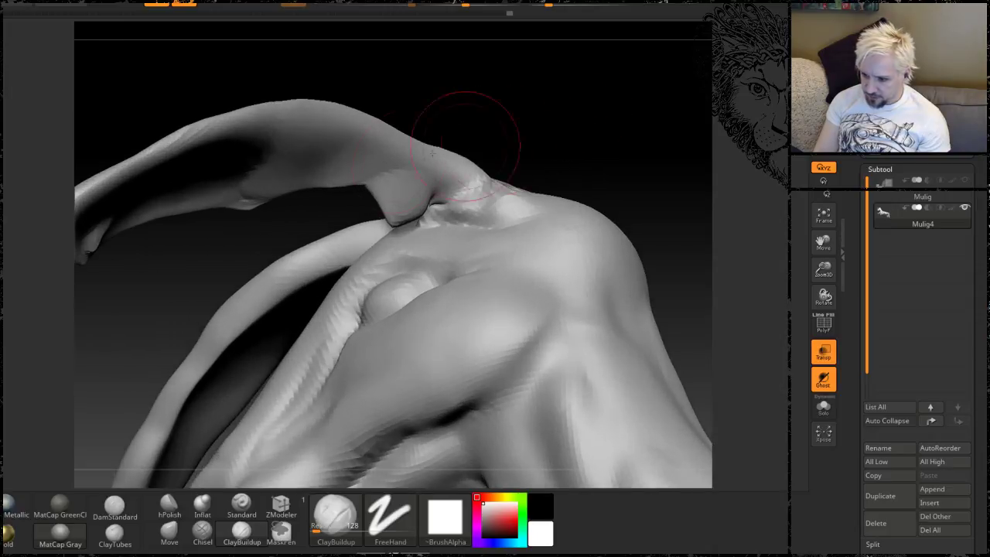
{"action": "left_click_drag", "start_coordinate": [399, 171], "coordinate": [409, 160], "text": "shift"}
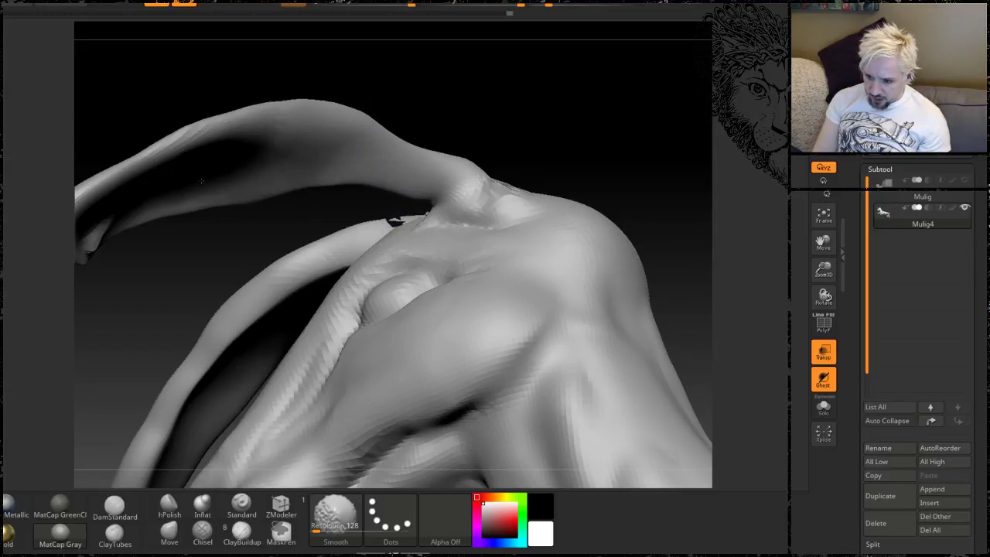
{"action": "mouse_move", "coordinate": [431, 111]}
{"action": "left_mouse_down"}
{"action": "mouse_move", "coordinate": [217, 155]}
{"action": "mouse_move", "coordinate": [182, 107]}
{"action": "left_mouse_up"}
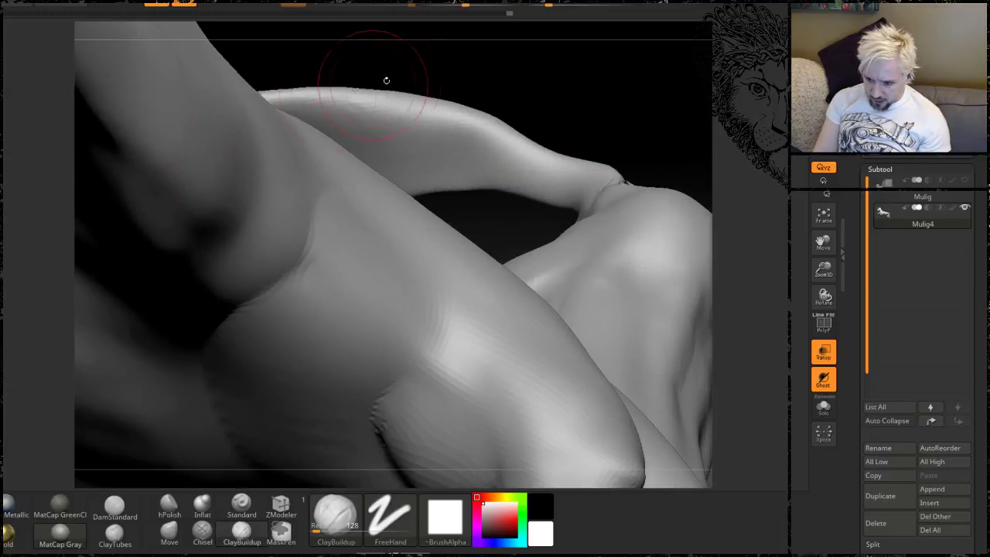
{"action": "left_click_drag", "start_coordinate": [407, 70], "coordinate": [389, 98]}
{"action": "left_click_drag", "start_coordinate": [158, 193], "coordinate": [146, 206], "text": "shift"}
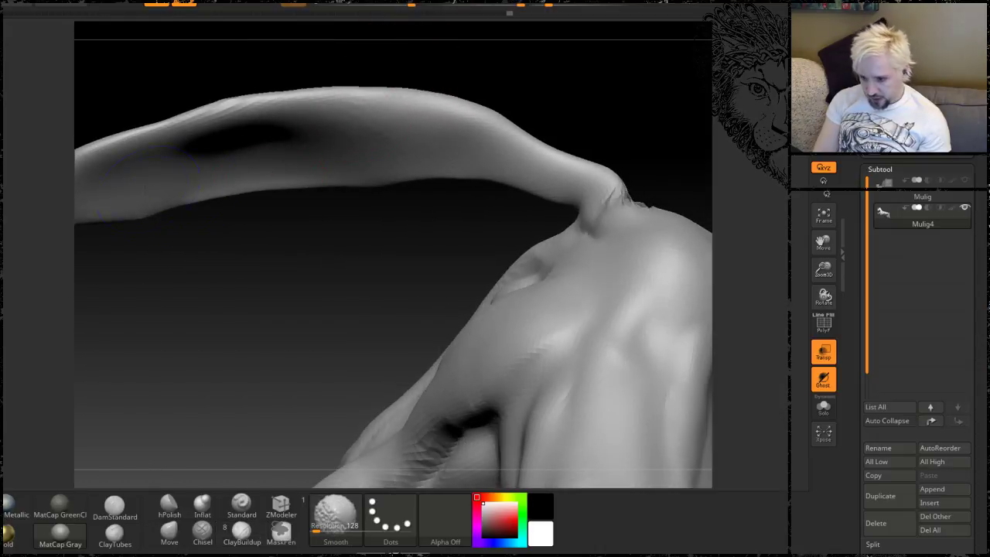
Step: Smooth the narrow stalk of the ear where it leaves the top of the head
{"action": "left_click_drag", "start_coordinate": [202, 288], "coordinate": [303, 278]}
{"action": "mouse_move", "coordinate": [539, 126]}
{"action": "left_mouse_down"}
{"action": "mouse_move", "coordinate": [361, 144]}
{"action": "mouse_move", "coordinate": [274, 232]}
{"action": "mouse_move", "coordinate": [236, 203]}
{"action": "left_mouse_up"}
{"action": "left_click_drag", "start_coordinate": [409, 98], "coordinate": [431, 117]}
{"action": "mouse_move", "coordinate": [494, 132]}
{"action": "left_mouse_down"}
{"action": "mouse_move", "coordinate": [494, 168]}
{"action": "mouse_move", "coordinate": [416, 116]}
{"action": "left_mouse_up"}
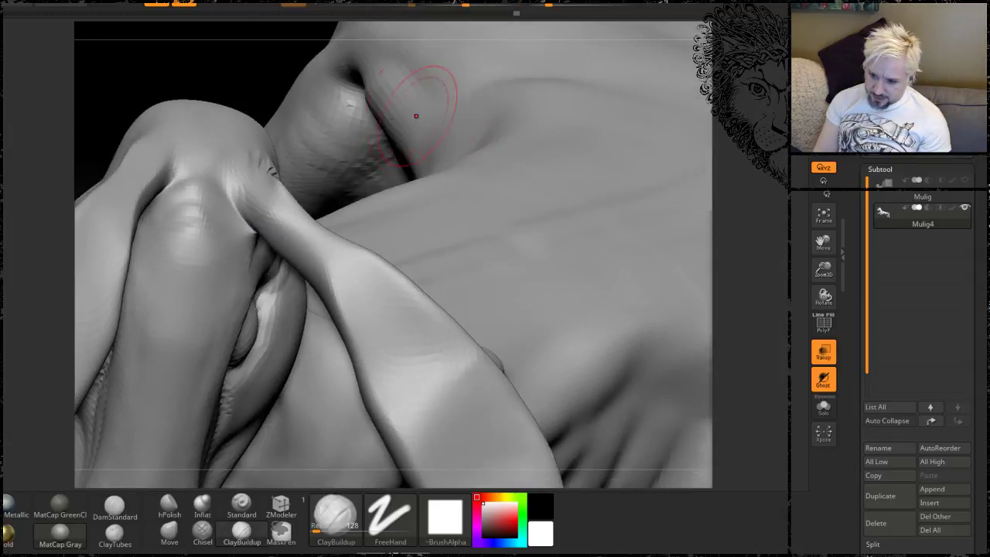
{"action": "mouse_move", "coordinate": [223, 62]}
{"action": "left_mouse_down"}
{"action": "mouse_move", "coordinate": [318, 113]}
{"action": "mouse_move", "coordinate": [341, 166]}
{"action": "left_mouse_up"}
{"action": "mouse_move", "coordinate": [333, 212]}
{"action": "left_mouse_down", "text": "shift"}
{"action": "mouse_move", "coordinate": [358, 227]}
{"action": "mouse_move", "coordinate": [310, 306]}
{"action": "left_mouse_up", "text": "shift"}
{"action": "left_click_drag", "start_coordinate": [230, 143], "coordinate": [331, 277]}
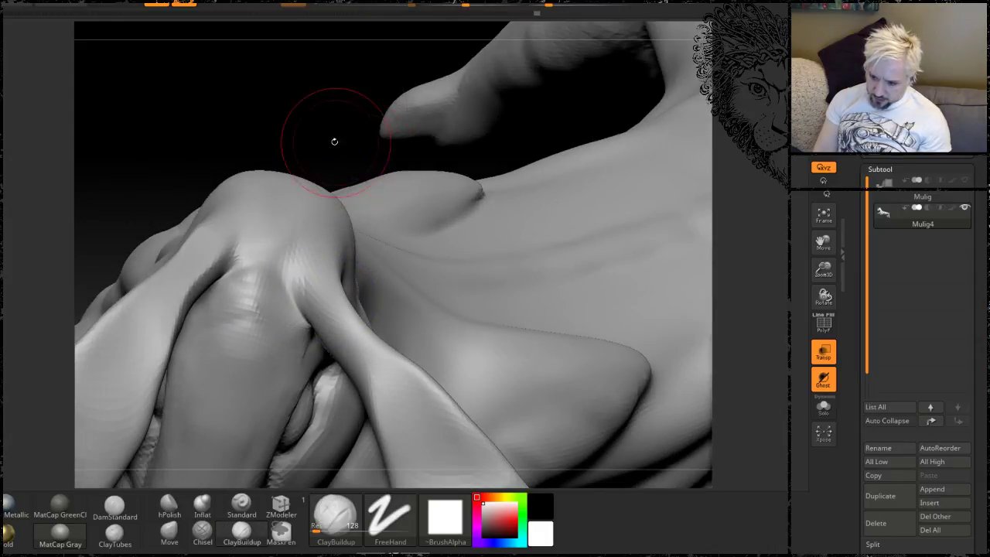
Step: Check both ears against the whole body, and smooth the skin around the eye socket and upper cheek
{"action": "mouse_move", "coordinate": [331, 141]}
{"action": "left_mouse_down"}
{"action": "mouse_move", "coordinate": [322, 62]}
{"action": "mouse_move", "coordinate": [404, 162]}
{"action": "mouse_move", "coordinate": [438, 177]}
{"action": "mouse_move", "coordinate": [422, 162]}
{"action": "mouse_move", "coordinate": [428, 172]}
{"action": "mouse_move", "coordinate": [380, 160]}
{"action": "mouse_move", "coordinate": [373, 134]}
{"action": "mouse_move", "coordinate": [433, 191]}
{"action": "mouse_move", "coordinate": [377, 160]}
{"action": "left_mouse_up"}
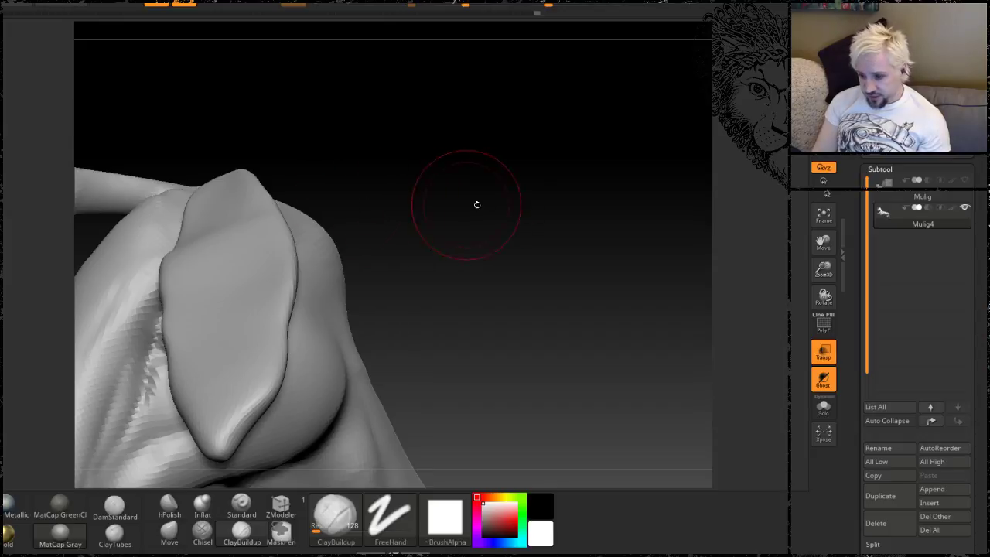
{"action": "mouse_move", "coordinate": [473, 204]}
{"action": "left_mouse_down"}
{"action": "mouse_move", "coordinate": [505, 214]}
{"action": "mouse_move", "coordinate": [495, 186]}
{"action": "mouse_move", "coordinate": [405, 227]}
{"action": "left_mouse_up"}
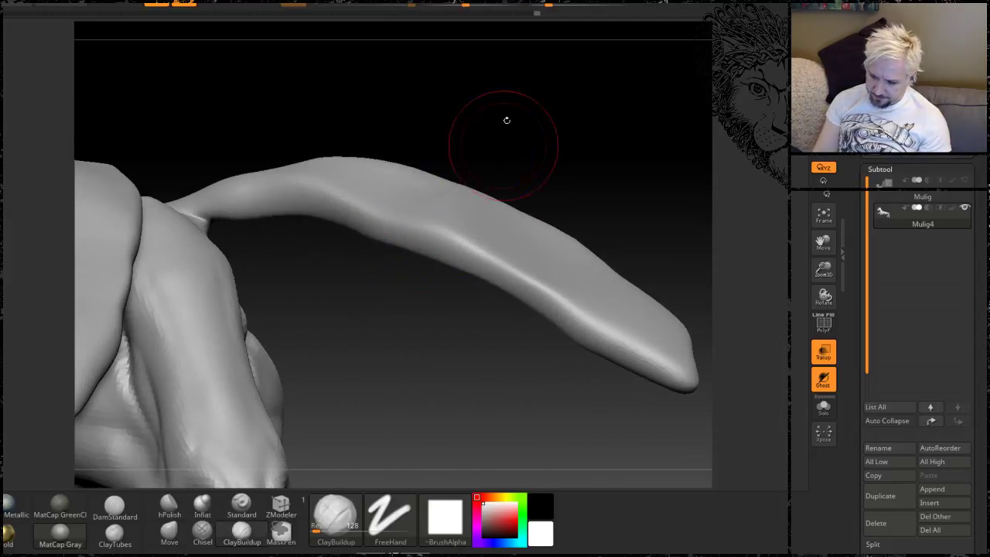
{"action": "mouse_move", "coordinate": [506, 122]}
{"action": "left_mouse_down"}
{"action": "mouse_move", "coordinate": [595, 183]}
{"action": "mouse_move", "coordinate": [561, 91]}
{"action": "mouse_move", "coordinate": [486, 190]}
{"action": "mouse_move", "coordinate": [592, 276]}
{"action": "mouse_move", "coordinate": [589, 195]}
{"action": "left_mouse_up"}
{"action": "left_click_drag", "start_coordinate": [491, 154], "coordinate": [334, 253]}
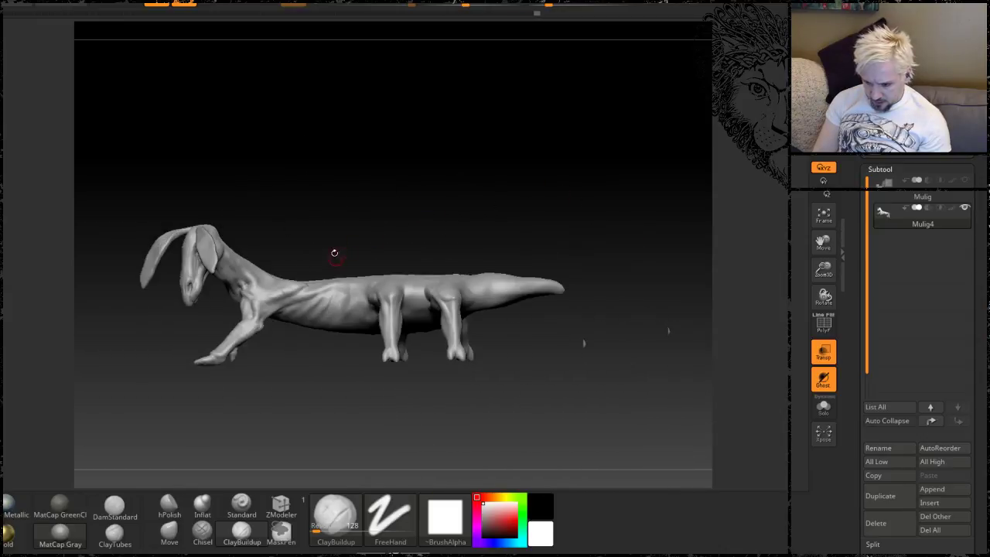
{"action": "left_click_drag", "start_coordinate": [400, 215], "coordinate": [349, 226]}
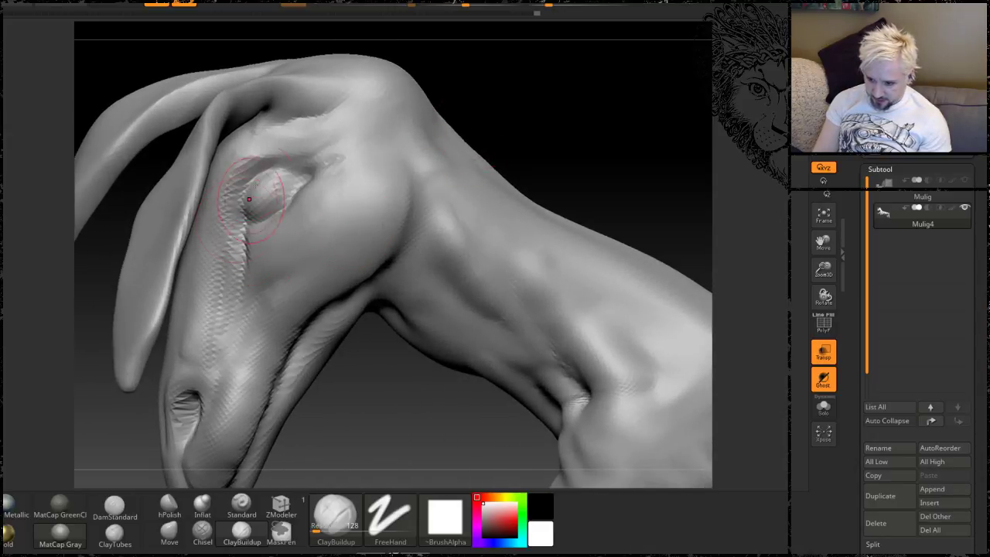
{"action": "left_click_drag", "start_coordinate": [323, 172], "coordinate": [301, 269], "text": "shift"}
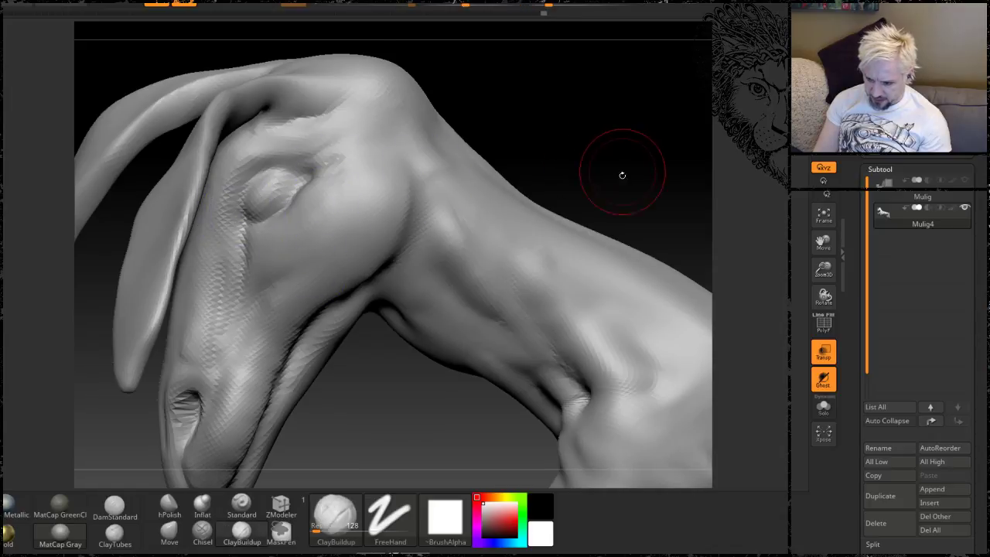
Step: Mask the outer side of one lower foreleg from the elbow to the toes with the MaskPen
{"action": "mouse_move", "coordinate": [621, 174]}
{"action": "left_mouse_down", "text": "alt"}
{"action": "mouse_move", "coordinate": [540, 73]}
{"action": "mouse_move", "coordinate": [500, 85]}
{"action": "left_mouse_up", "text": "alt"}
{"action": "mouse_move", "coordinate": [549, 193]}
{"action": "left_mouse_down", "text": "alt"}
{"action": "mouse_move", "coordinate": [441, 181]}
{"action": "mouse_move", "coordinate": [447, 205]}
{"action": "mouse_move", "coordinate": [406, 259]}
{"action": "left_mouse_up", "text": "alt"}
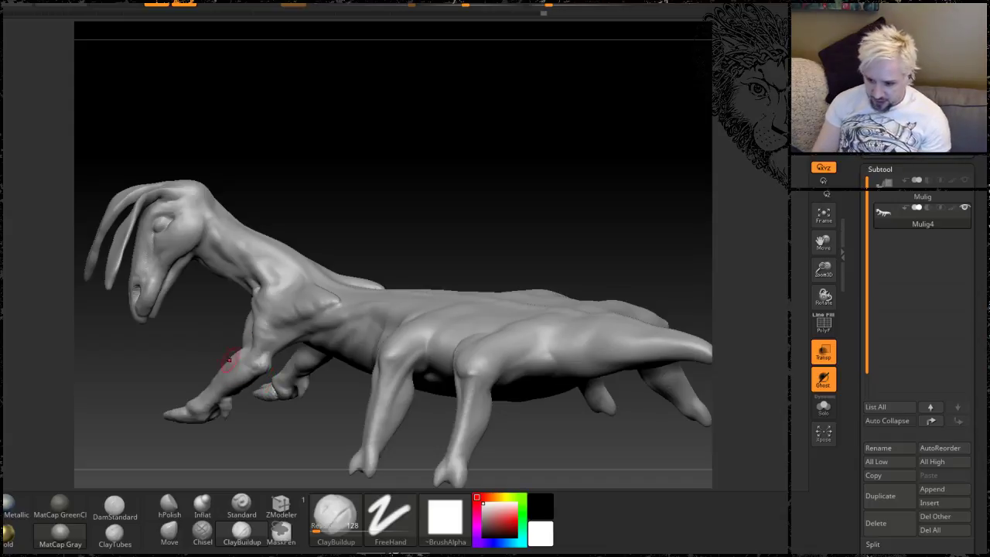
{"action": "left_click_drag", "start_coordinate": [176, 345], "coordinate": [266, 267], "text": "alt"}
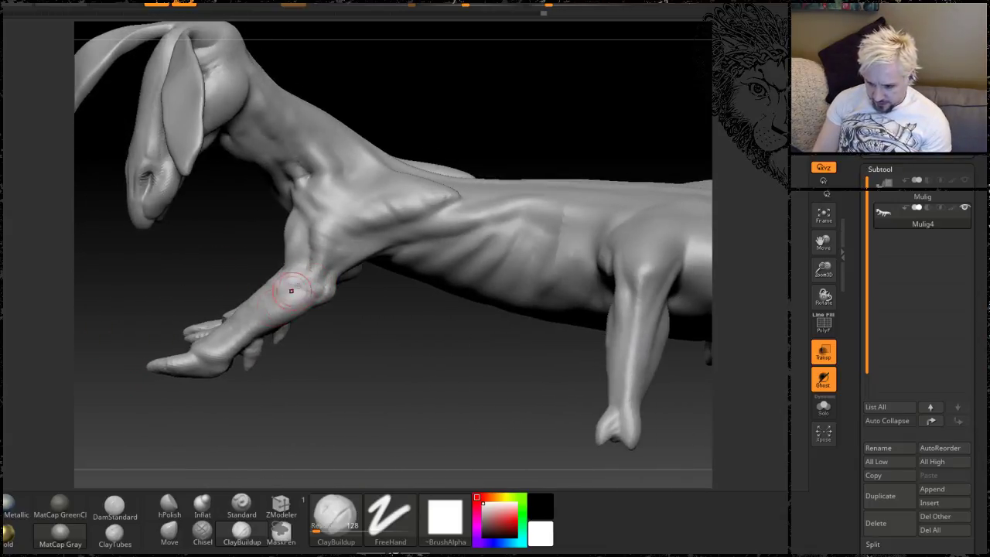
{"action": "left_click_drag", "start_coordinate": [372, 366], "coordinate": [412, 365]}
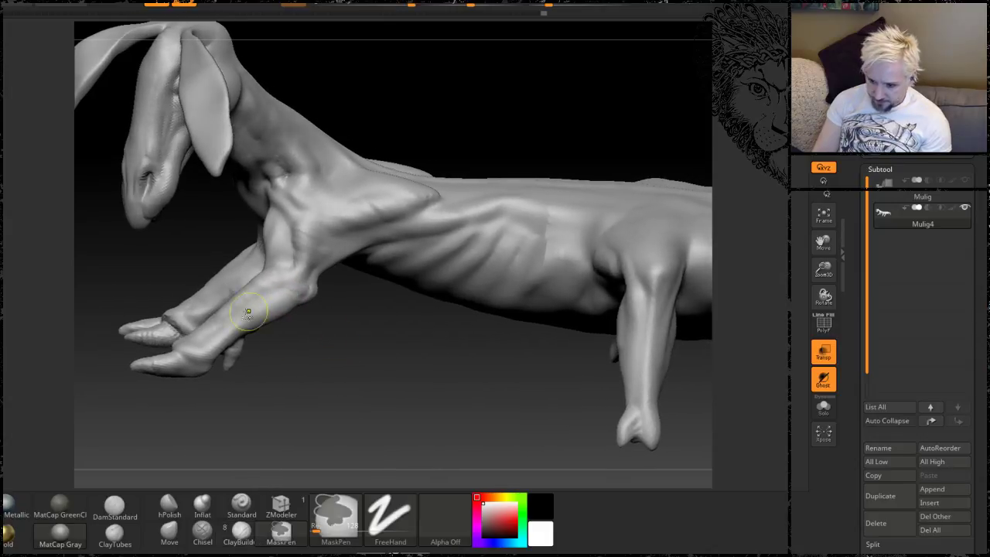
{"action": "left_click_drag", "start_coordinate": [249, 308], "coordinate": [174, 370], "text": "ctrl"}
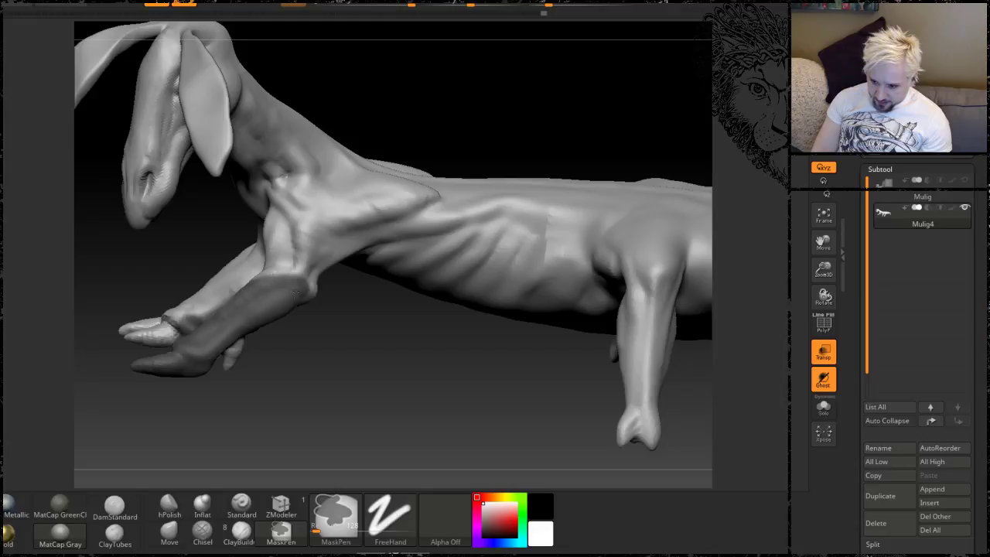
Step: Extend the mask all around the lower foreleg and foot, and invert it to leave only that part unmasked
{"action": "left_click_drag", "start_coordinate": [305, 372], "coordinate": [320, 360]}
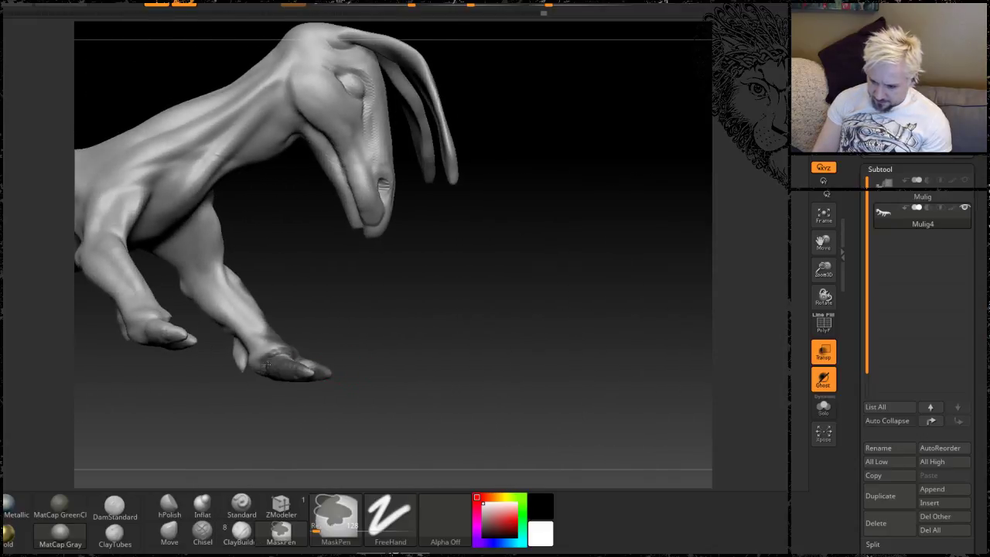
{"action": "left_click_drag", "start_coordinate": [343, 317], "coordinate": [308, 353]}
{"action": "mouse_move", "coordinate": [249, 317]}
{"action": "left_mouse_down"}
{"action": "mouse_move", "coordinate": [232, 255]}
{"action": "mouse_move", "coordinate": [286, 255]}
{"action": "mouse_move", "coordinate": [369, 219]}
{"action": "left_mouse_up"}
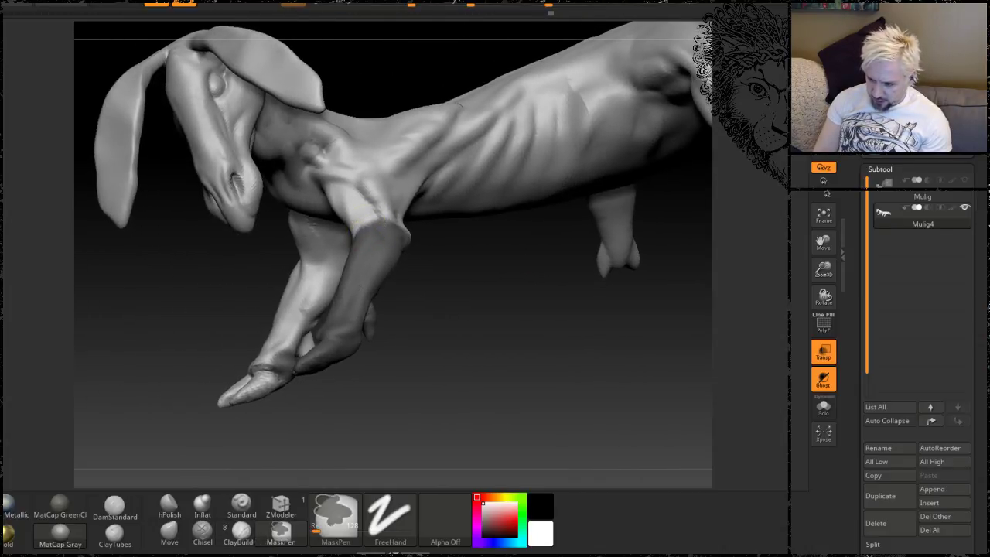
{"action": "mouse_move", "coordinate": [495, 311]}
{"action": "left_mouse_down"}
{"action": "mouse_move", "coordinate": [380, 246]}
{"action": "mouse_move", "coordinate": [333, 309]}
{"action": "mouse_move", "coordinate": [352, 321]}
{"action": "mouse_move", "coordinate": [382, 288]}
{"action": "left_mouse_up"}
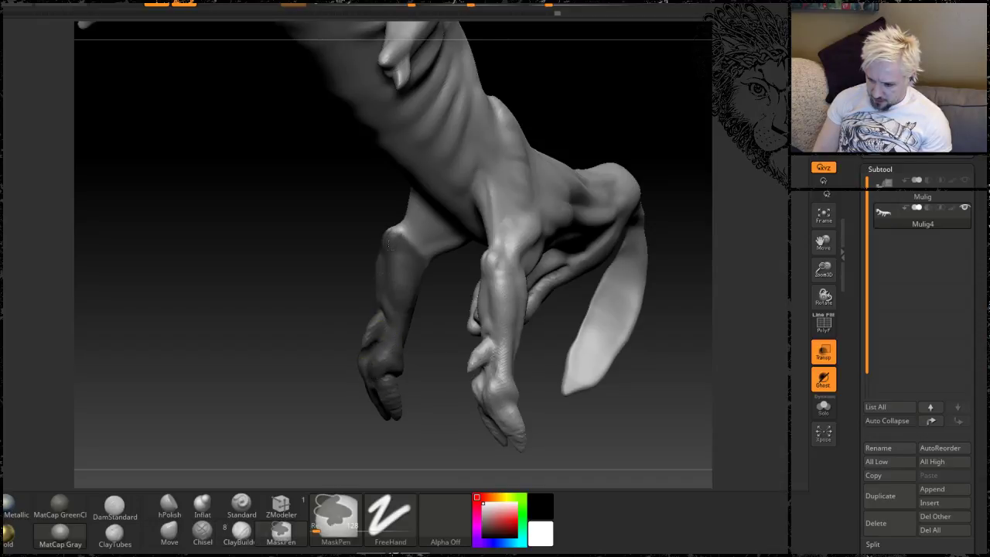
{"action": "left_click_drag", "start_coordinate": [340, 257], "coordinate": [420, 343]}
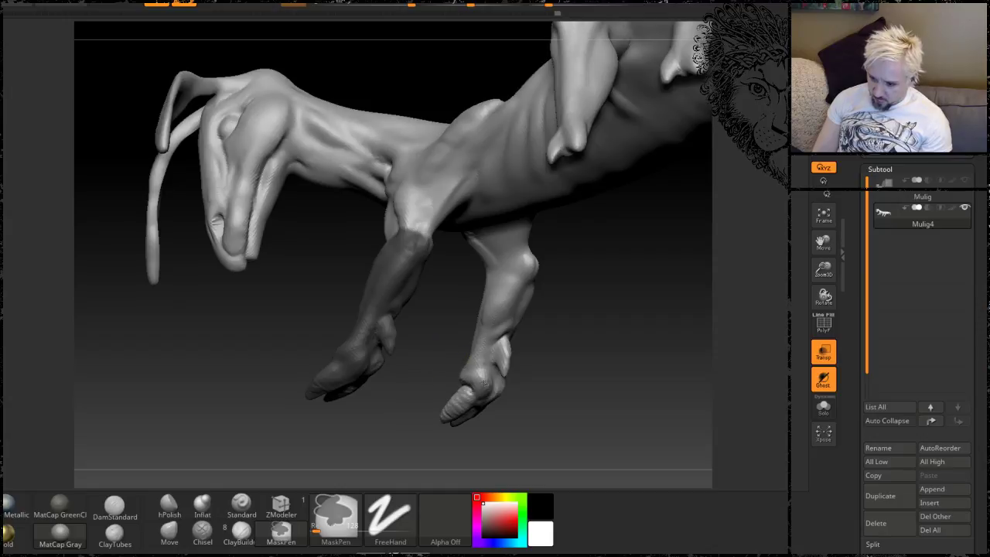
{"action": "key", "text": "ctrl+z"}
{"action": "mouse_move", "coordinate": [260, 323]}
{"action": "left_mouse_down"}
{"action": "mouse_move", "coordinate": [463, 294]}
{"action": "mouse_move", "coordinate": [500, 346]}
{"action": "mouse_move", "coordinate": [500, 302]}
{"action": "mouse_move", "coordinate": [524, 303]}
{"action": "mouse_move", "coordinate": [524, 358]}
{"action": "mouse_move", "coordinate": [442, 325]}
{"action": "mouse_move", "coordinate": [459, 316]}
{"action": "mouse_move", "coordinate": [384, 343]}
{"action": "mouse_move", "coordinate": [481, 330]}
{"action": "mouse_move", "coordinate": [467, 349]}
{"action": "mouse_move", "coordinate": [370, 217]}
{"action": "left_mouse_up"}
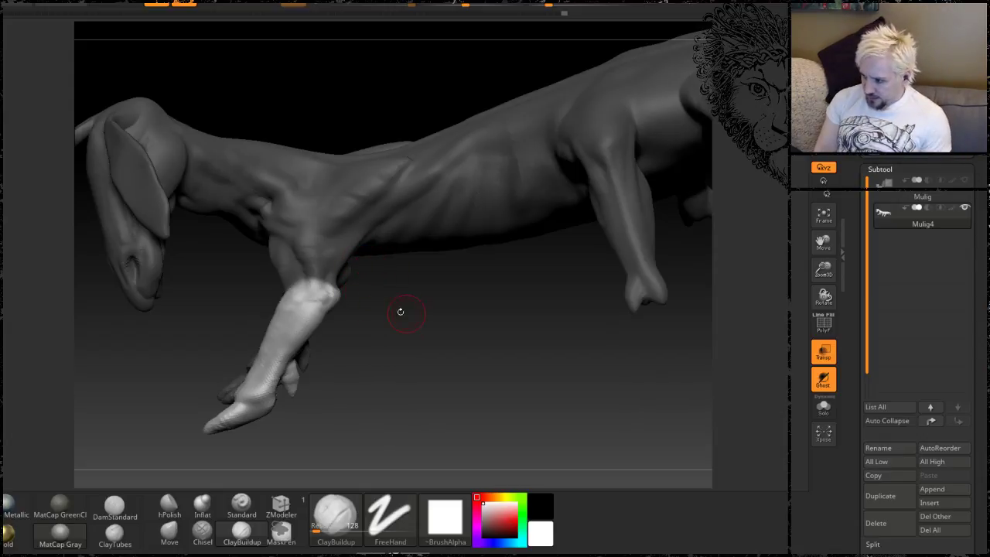
Step: Try to move the unmasked lower foreleg straight down with the transform gizmo
{"action": "mouse_move", "coordinate": [419, 364]}
{"action": "left_mouse_down"}
{"action": "mouse_move", "coordinate": [449, 362]}
{"action": "mouse_move", "coordinate": [417, 361]}
{"action": "mouse_move", "coordinate": [436, 314]}
{"action": "mouse_move", "coordinate": [454, 369]}
{"action": "mouse_move", "coordinate": [467, 353]}
{"action": "mouse_move", "coordinate": [432, 302]}
{"action": "left_mouse_up"}
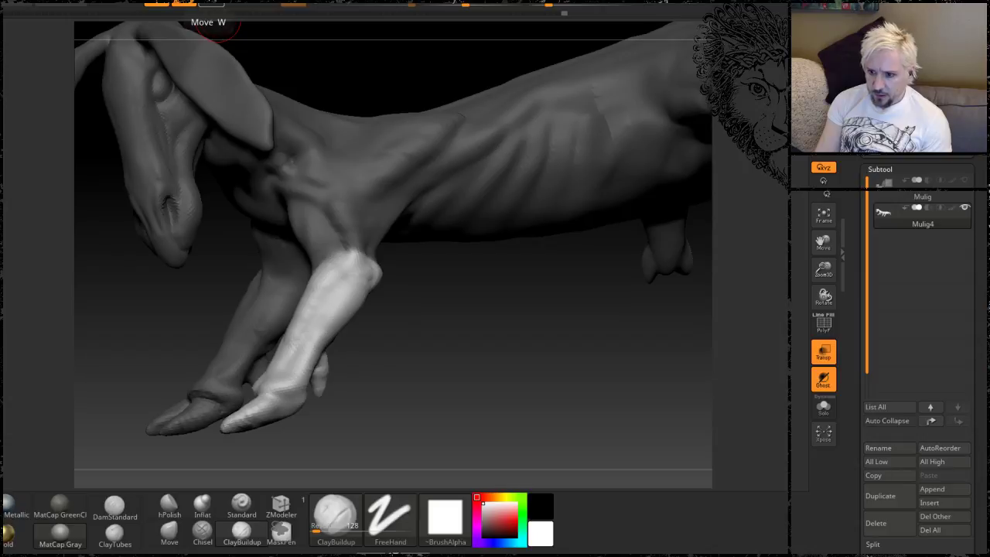
{"action": "left_click", "coordinate": [211, 3]}
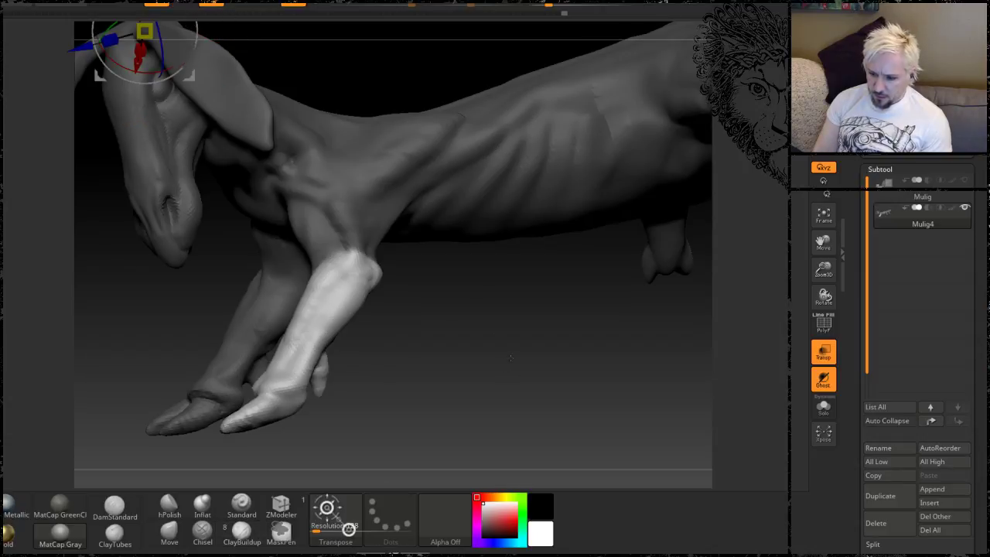
{"action": "mouse_move", "coordinate": [511, 357]}
{"action": "left_mouse_down"}
{"action": "mouse_move", "coordinate": [468, 359]}
{"action": "mouse_move", "coordinate": [453, 340]}
{"action": "mouse_move", "coordinate": [433, 339]}
{"action": "left_mouse_up"}
{"action": "left_click_drag", "start_coordinate": [303, 229], "coordinate": [350, 359], "text": "alt"}
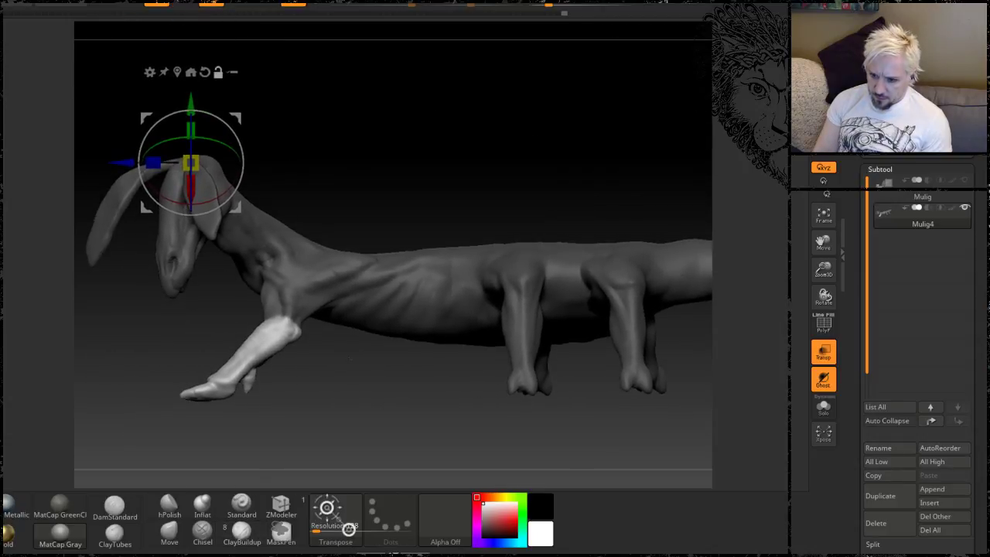
{"action": "left_click_drag", "start_coordinate": [191, 104], "coordinate": [191, 221]}
{"action": "key", "text": "ctrl+z"}
Step: Return to the ClayBuildup brush and touch up the mask on the opposite front foot
{"action": "mouse_move", "coordinate": [387, 415]}
{"action": "left_mouse_down", "text": "alt"}
{"action": "mouse_move", "coordinate": [428, 349]}
{"action": "mouse_move", "coordinate": [433, 271]}
{"action": "mouse_move", "coordinate": [418, 255]}
{"action": "left_mouse_up", "text": "alt"}
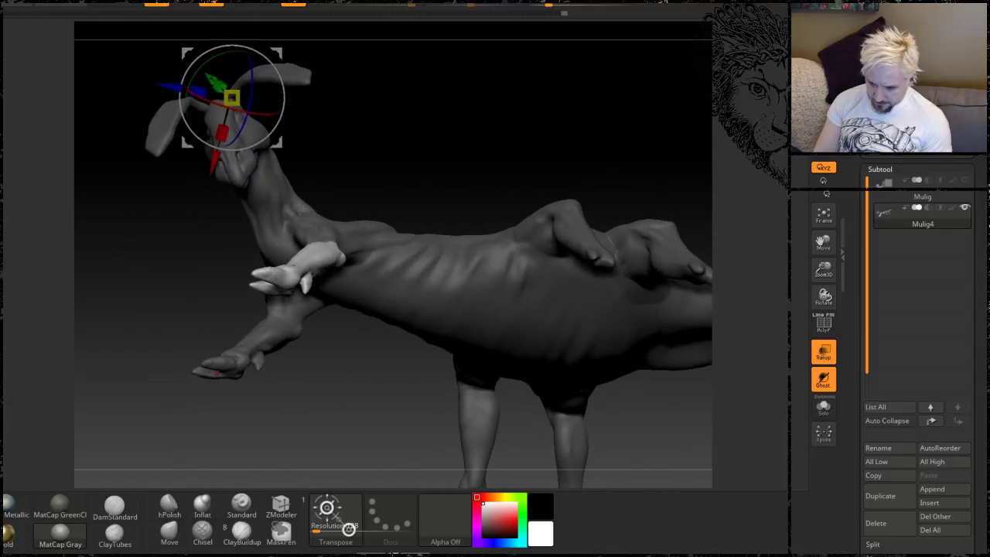
{"action": "left_click", "coordinate": [183, 3]}
{"action": "key", "text": "ctrl"}
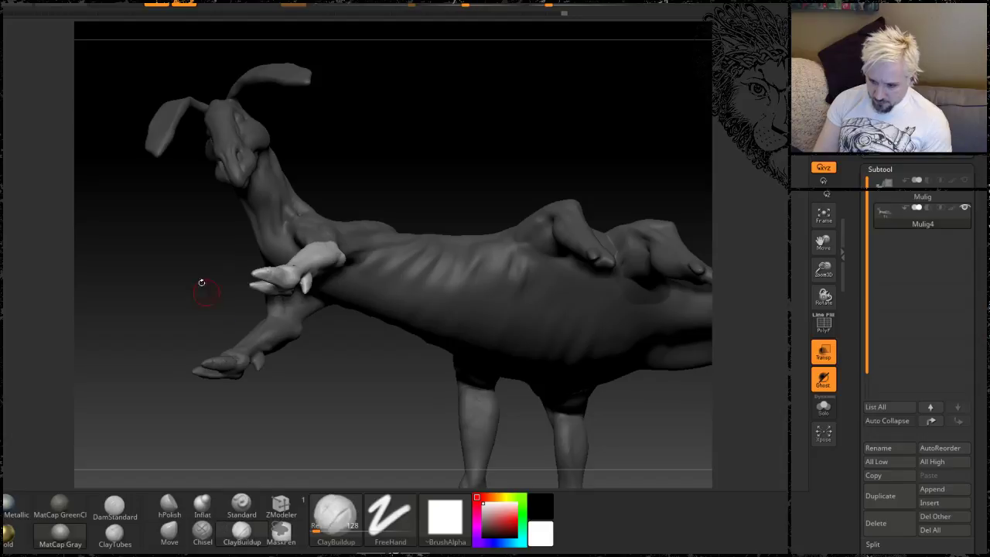
{"action": "mouse_move", "coordinate": [202, 283]}
{"action": "left_mouse_down"}
{"action": "mouse_move", "coordinate": [194, 307]}
{"action": "mouse_move", "coordinate": [183, 286]}
{"action": "left_mouse_up"}
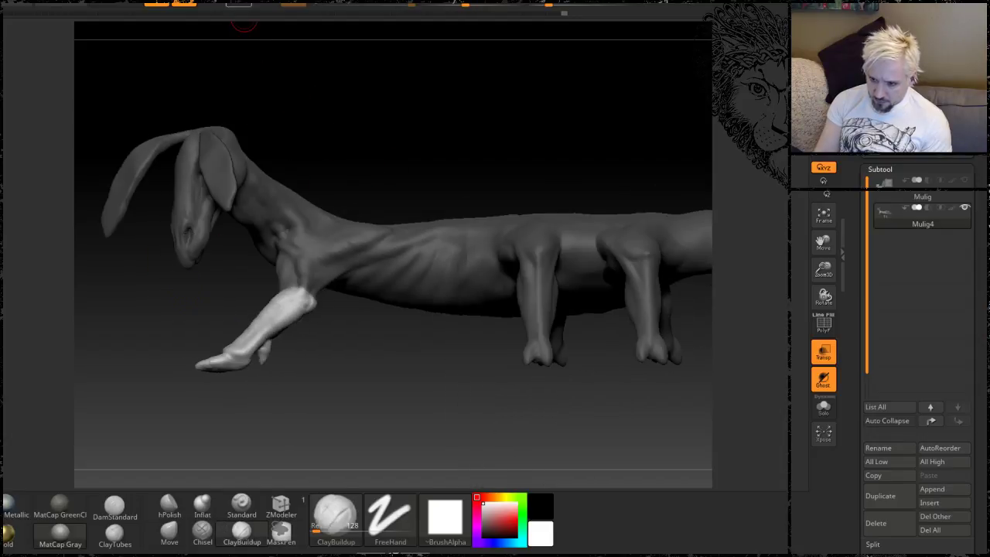
Step: Try lowering the foreleg again with the gizmo to test whether the mask protects the opposite foot
{"action": "left_click", "coordinate": [211, 3]}
{"action": "left_click_drag", "start_coordinate": [202, 76], "coordinate": [196, 158], "text": "ctrl"}
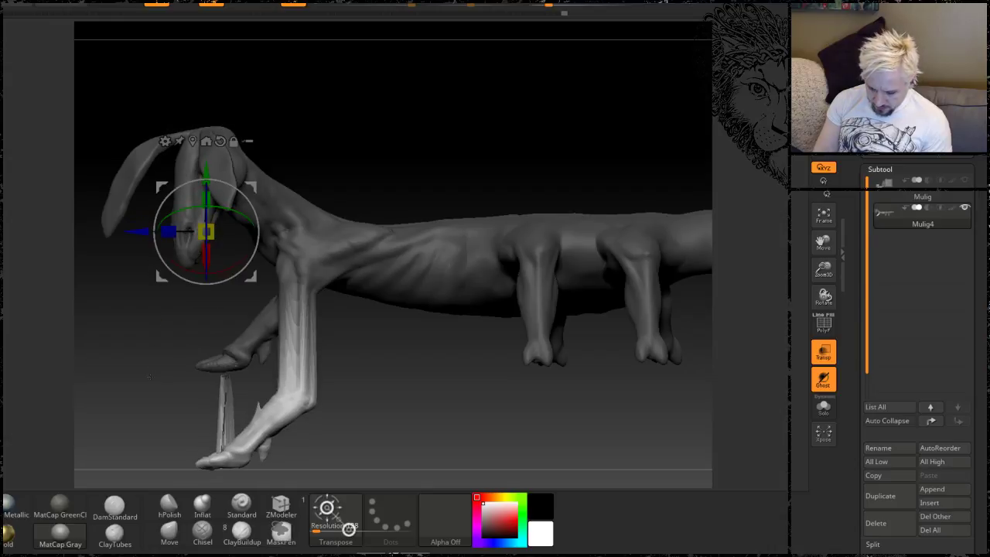
{"action": "left_click_drag", "start_coordinate": [148, 377], "coordinate": [226, 231]}
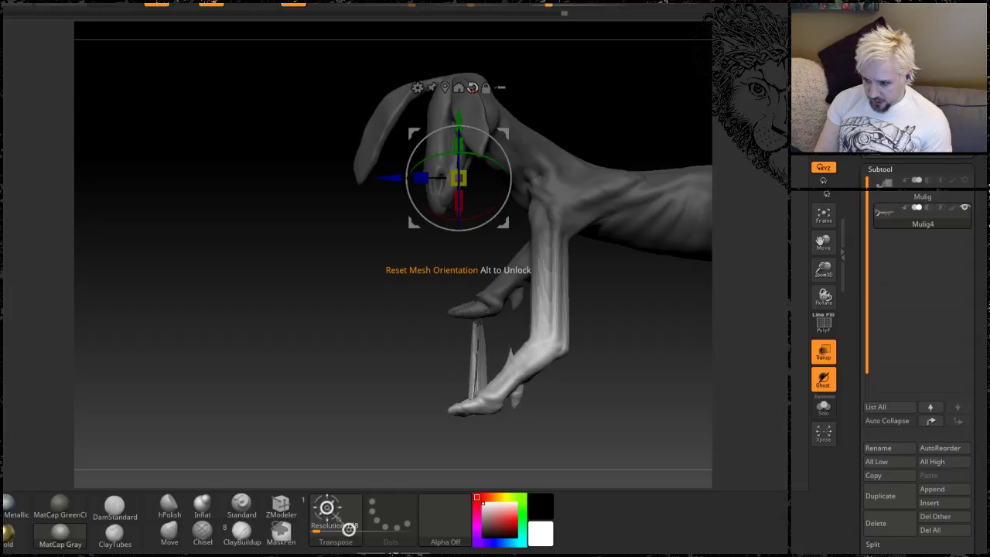
{"action": "left_click_drag", "start_coordinate": [366, 308], "coordinate": [260, 270]}
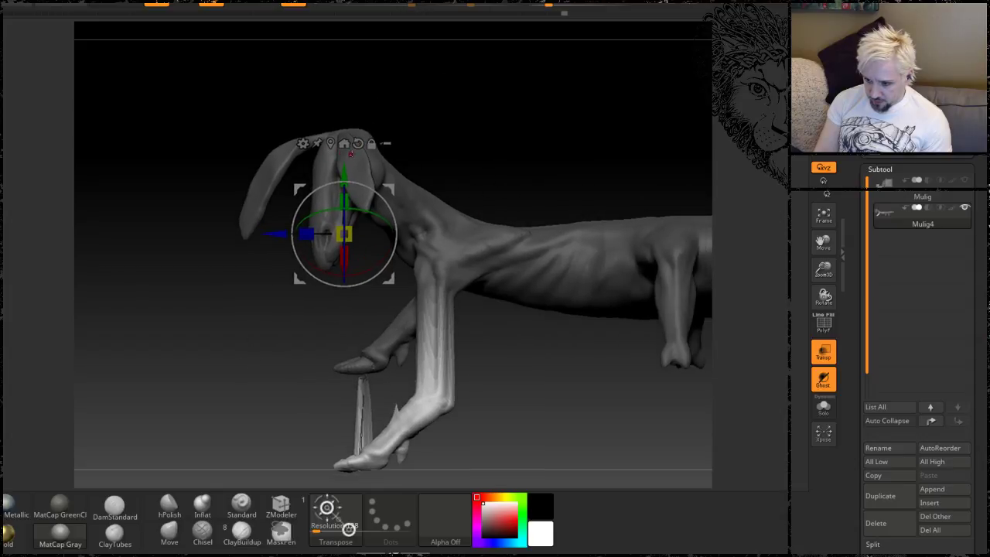
{"action": "key", "text": "ctrl+z"}
Step: Mask the stray unmasked patch on the opposite front foot, and test the mask with a trial downward move of the foreleg
{"action": "left_click_drag", "start_coordinate": [139, 376], "coordinate": [311, 305]}
{"action": "left_click_drag", "start_coordinate": [258, 364], "coordinate": [228, 433]}
{"action": "key", "text": "ctrl"}
{"action": "left_click_drag", "start_coordinate": [287, 355], "coordinate": [304, 313]}
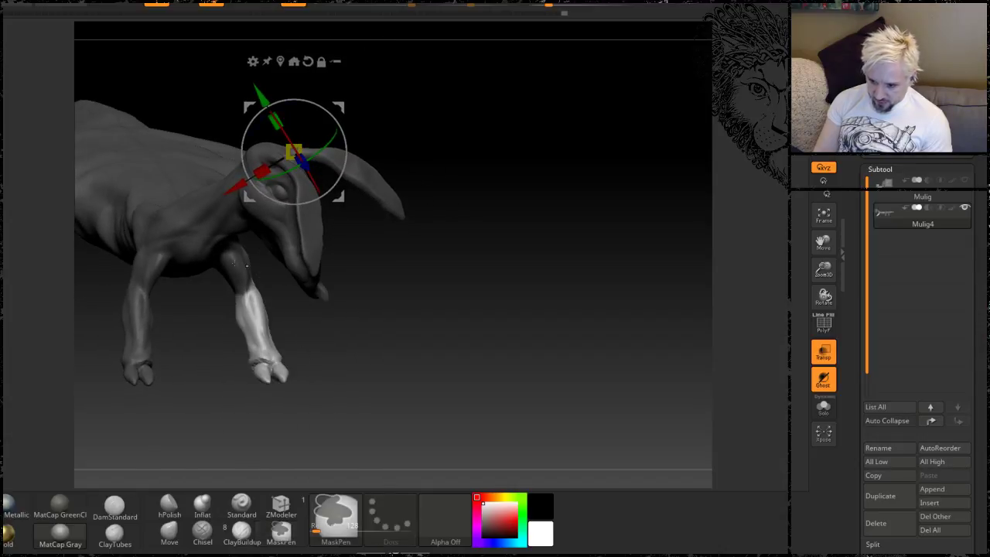
{"action": "mouse_move", "coordinate": [418, 331]}
{"action": "left_mouse_down"}
{"action": "mouse_move", "coordinate": [300, 335]}
{"action": "mouse_move", "coordinate": [317, 320]}
{"action": "left_mouse_up"}
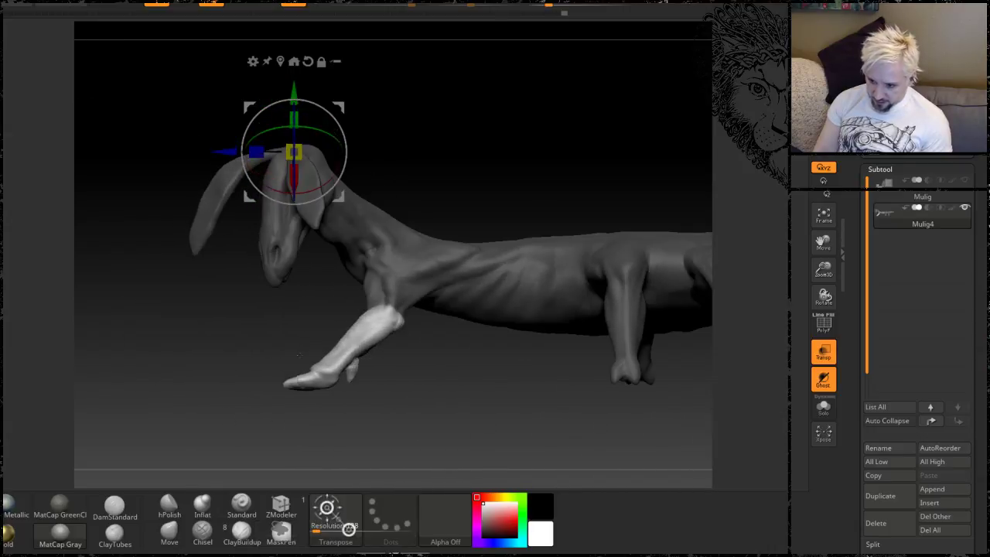
{"action": "left_click_drag", "start_coordinate": [293, 99], "coordinate": [293, 161]}
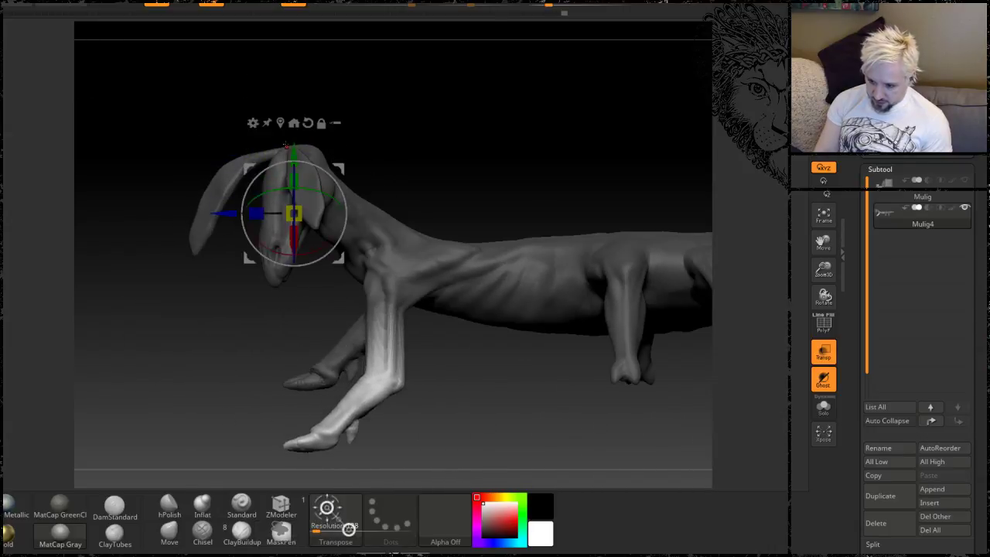
{"action": "key", "text": "ctrl+z"}
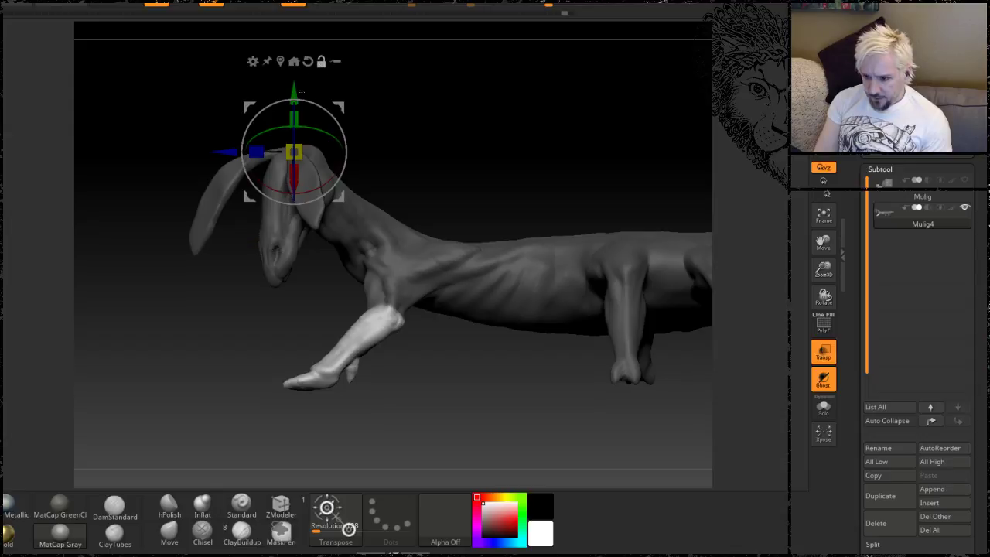
Step: Move the transform gizmo's pivot from the head down to the elbow of the unmasked lower foreleg
{"action": "left_click_drag", "start_coordinate": [293, 94], "coordinate": [294, 204]}
{"action": "left_click", "coordinate": [308, 171]}
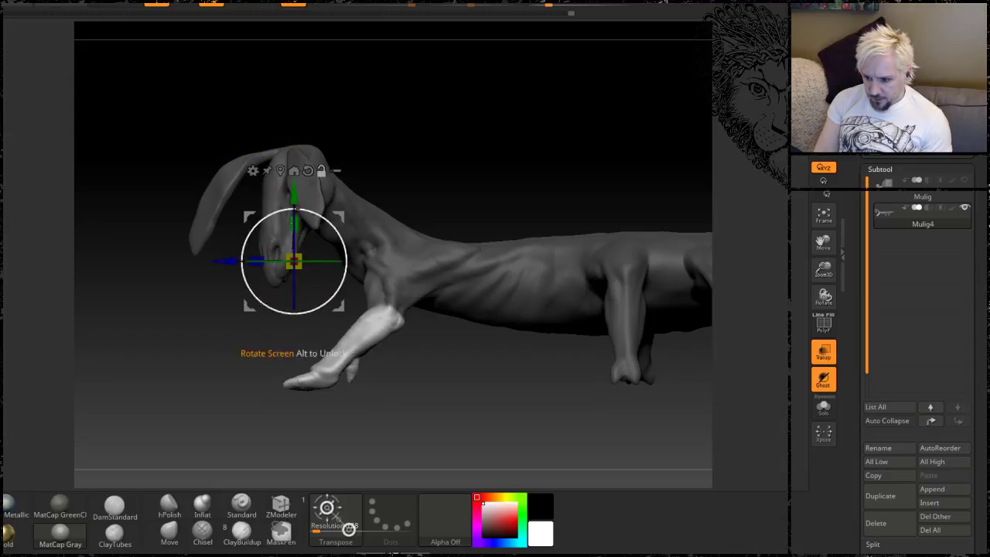
{"action": "left_click_drag", "start_coordinate": [224, 261], "coordinate": [311, 261]}
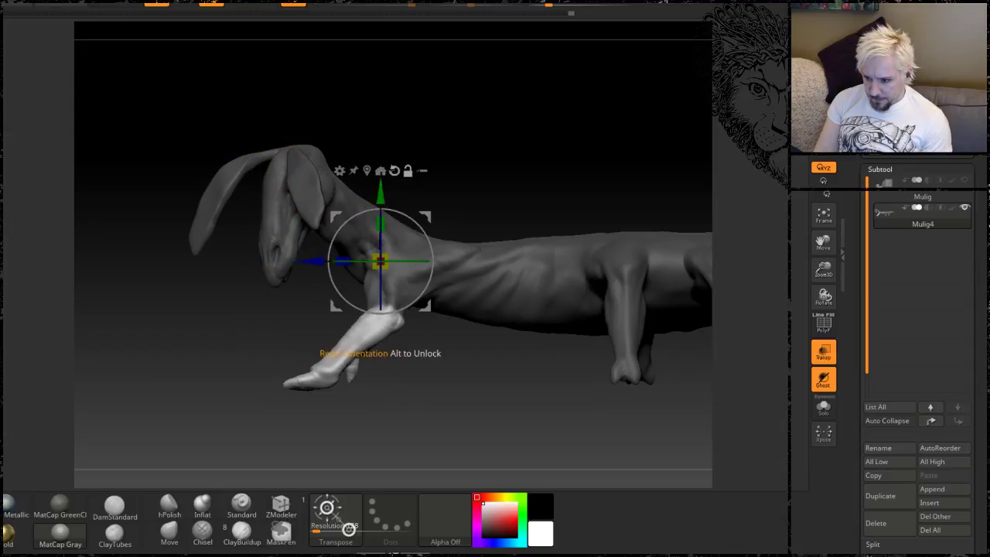
{"action": "left_click_drag", "start_coordinate": [379, 261], "coordinate": [380, 317], "text": "alt"}
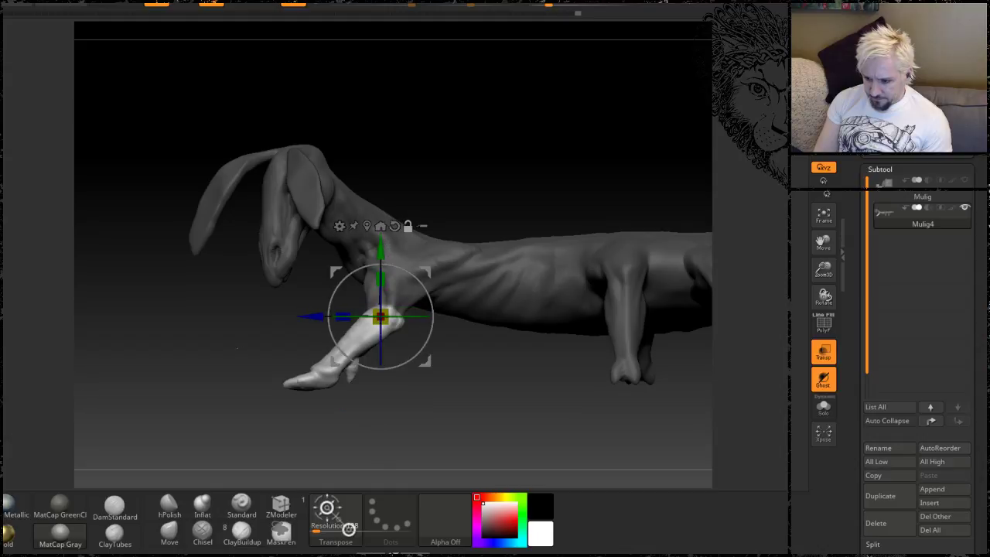
Step: Align the gizmo with the elbow in depth and rotate the unmasked lower foreleg up toward the muzzle, fine-tuning its angle
{"action": "left_click_drag", "start_coordinate": [238, 348], "coordinate": [237, 410], "text": "alt"}
{"action": "left_click_drag", "start_coordinate": [381, 265], "coordinate": [429, 334]}
{"action": "left_click_drag", "start_coordinate": [627, 119], "coordinate": [446, 155]}
{"action": "left_click_drag", "start_coordinate": [215, 275], "coordinate": [208, 398], "text": "alt"}
{"action": "left_click_drag", "start_coordinate": [267, 437], "coordinate": [329, 237], "text": "alt"}
{"action": "left_click_drag", "start_coordinate": [294, 345], "coordinate": [321, 316]}
{"action": "left_click_drag", "start_coordinate": [429, 228], "coordinate": [437, 224]}
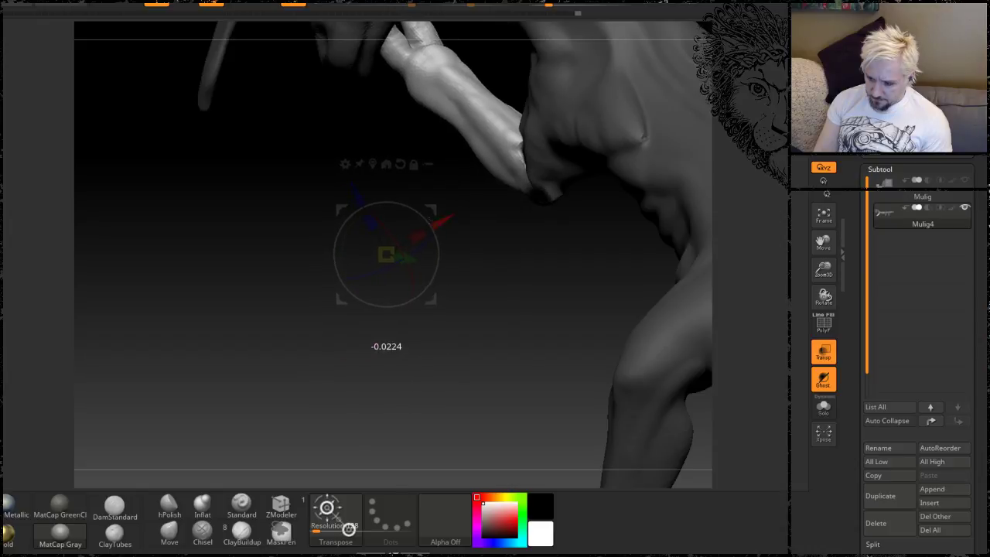
{"action": "left_click_drag", "start_coordinate": [316, 311], "coordinate": [352, 298]}
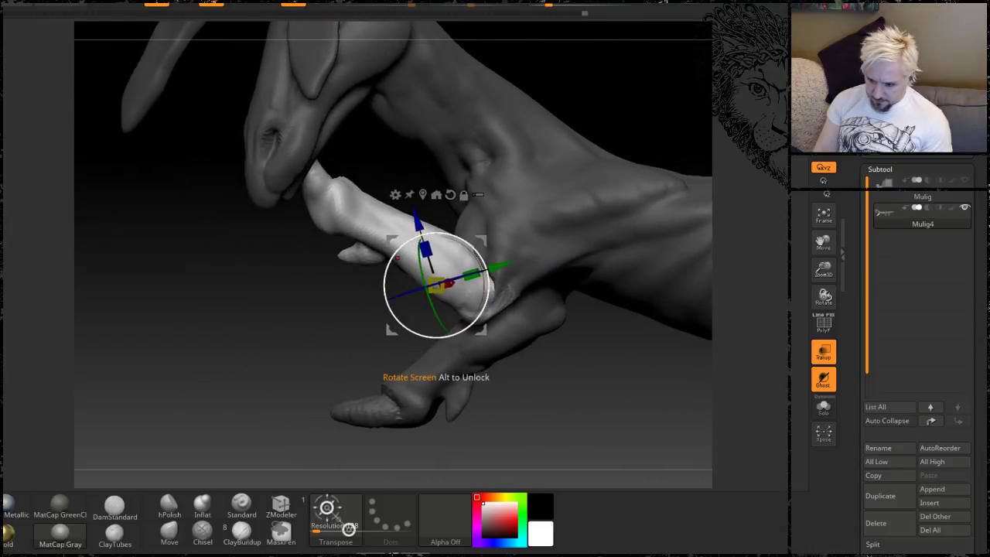
{"action": "left_click_drag", "start_coordinate": [423, 229], "coordinate": [387, 273]}
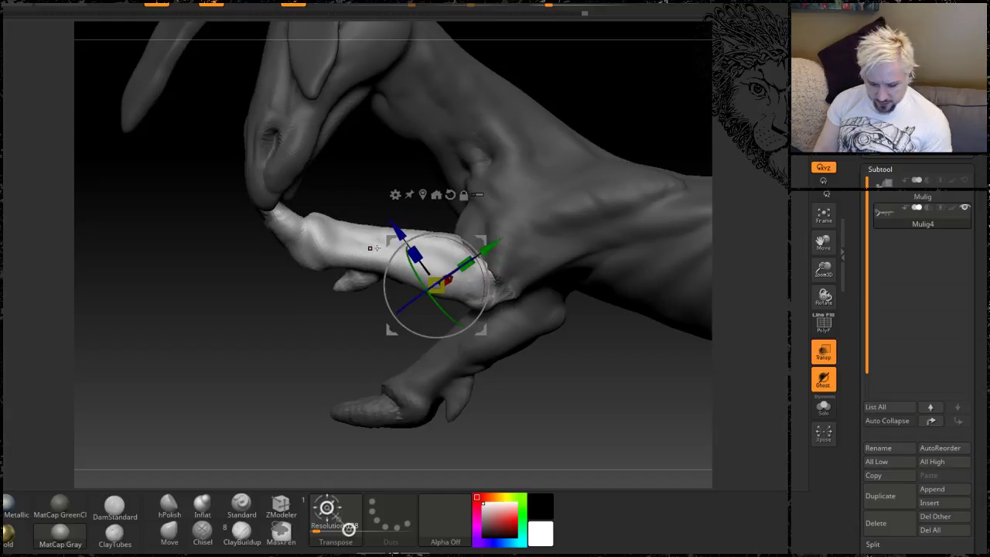
{"action": "left_click_drag", "start_coordinate": [399, 235], "coordinate": [405, 246]}
Step: Clear the existing mask and mask the foot and front half of the raised foreleg
{"action": "left_click_drag", "start_coordinate": [224, 337], "coordinate": [255, 346]}
{"action": "key", "text": "ctrl"}
{"action": "left_click_drag", "start_coordinate": [173, 300], "coordinate": [338, 455], "text": "ctrl"}
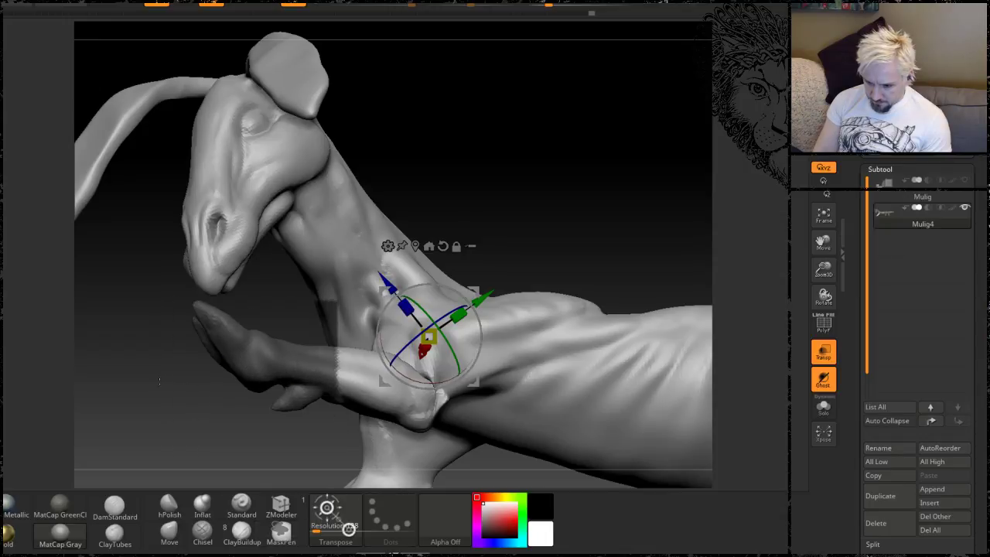
{"action": "mouse_move", "coordinate": [160, 379]}
{"action": "left_mouse_down"}
{"action": "mouse_move", "coordinate": [267, 393]}
{"action": "mouse_move", "coordinate": [265, 385]}
{"action": "left_mouse_up"}
{"action": "left_click_drag", "start_coordinate": [577, 358], "coordinate": [532, 305], "text": "ctrl"}
{"action": "left_click_drag", "start_coordinate": [249, 235], "coordinate": [358, 385], "text": "ctrl+alt"}
{"action": "mouse_move", "coordinate": [549, 385]}
{"action": "left_mouse_down"}
{"action": "mouse_move", "coordinate": [485, 405]}
{"action": "mouse_move", "coordinate": [491, 399]}
{"action": "left_mouse_up"}
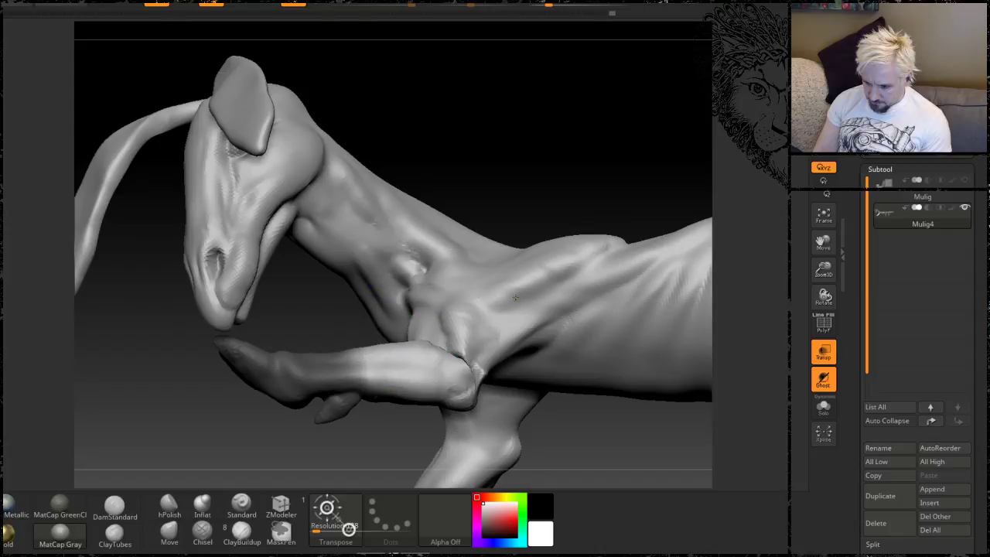
Step: Unlock the gizmo and move its pivot onto the raised foreleg near the elbow, checking the placement from several angles
{"action": "left_click_drag", "start_coordinate": [310, 290], "coordinate": [311, 326]}
{"action": "left_click", "coordinate": [457, 246]}
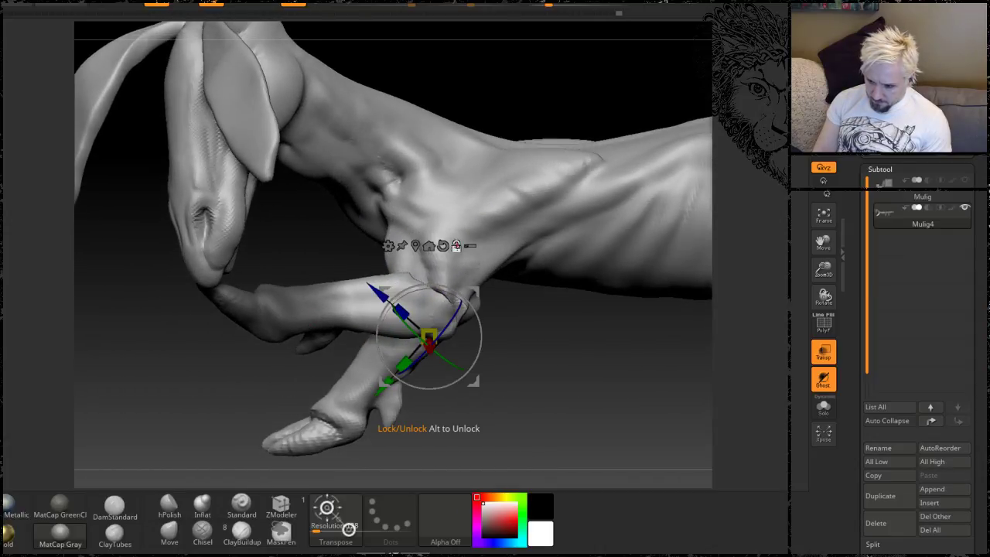
{"action": "left_click_drag", "start_coordinate": [543, 312], "coordinate": [543, 390]}
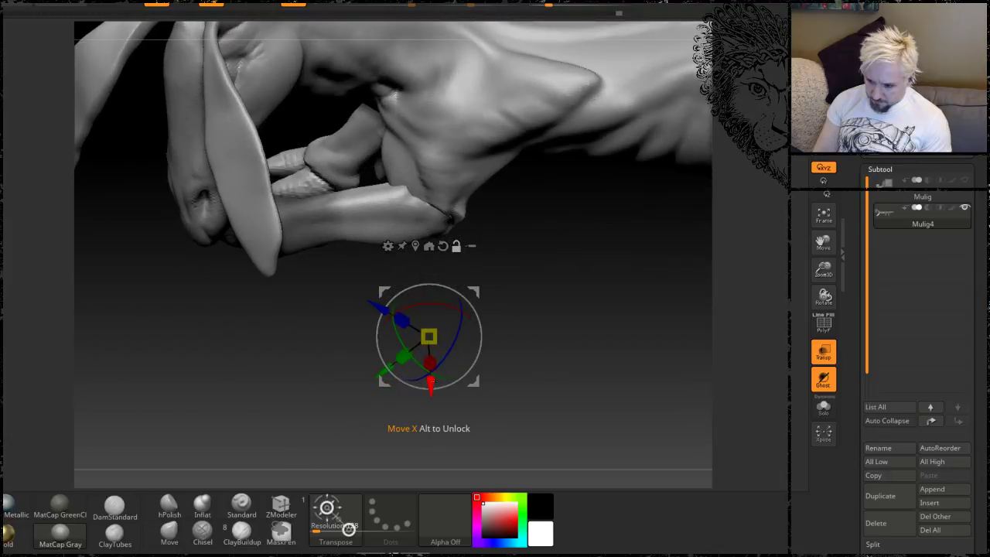
{"action": "left_click_drag", "start_coordinate": [429, 385], "coordinate": [429, 362]}
{"action": "left_click_drag", "start_coordinate": [428, 313], "coordinate": [424, 232]}
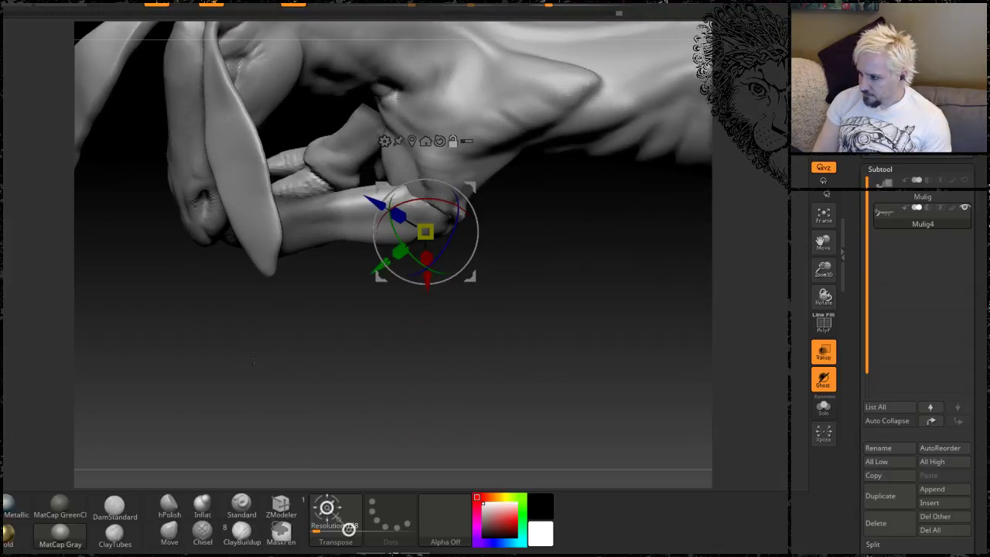
{"action": "left_click_drag", "start_coordinate": [334, 387], "coordinate": [403, 394], "text": "alt"}
{"action": "mouse_move", "coordinate": [403, 394]}
{"action": "left_mouse_down"}
{"action": "mouse_move", "coordinate": [369, 341]}
{"action": "mouse_move", "coordinate": [347, 342]}
{"action": "left_mouse_up"}
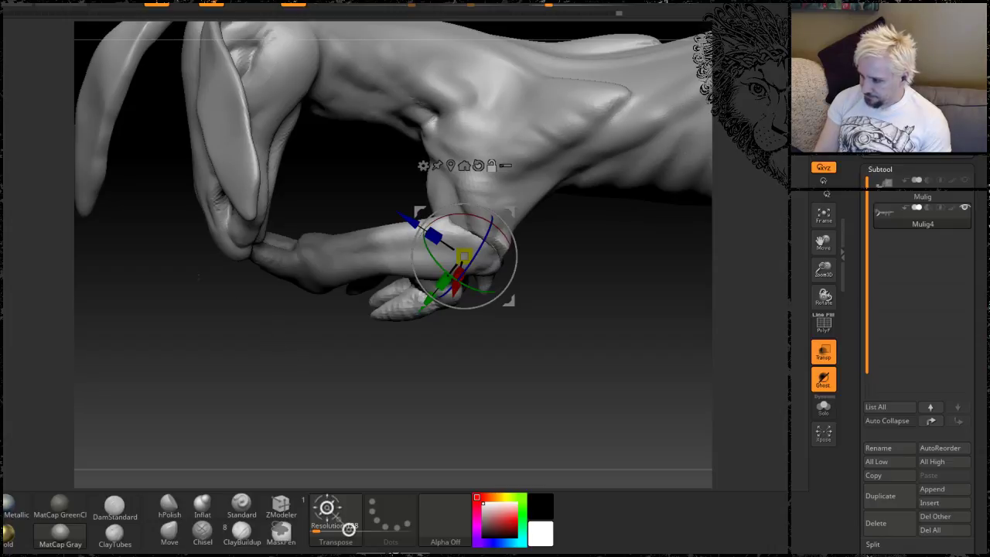
{"action": "mouse_move", "coordinate": [240, 348]}
{"action": "left_mouse_down"}
{"action": "mouse_move", "coordinate": [244, 362]}
{"action": "mouse_move", "coordinate": [239, 356]}
{"action": "left_mouse_up"}
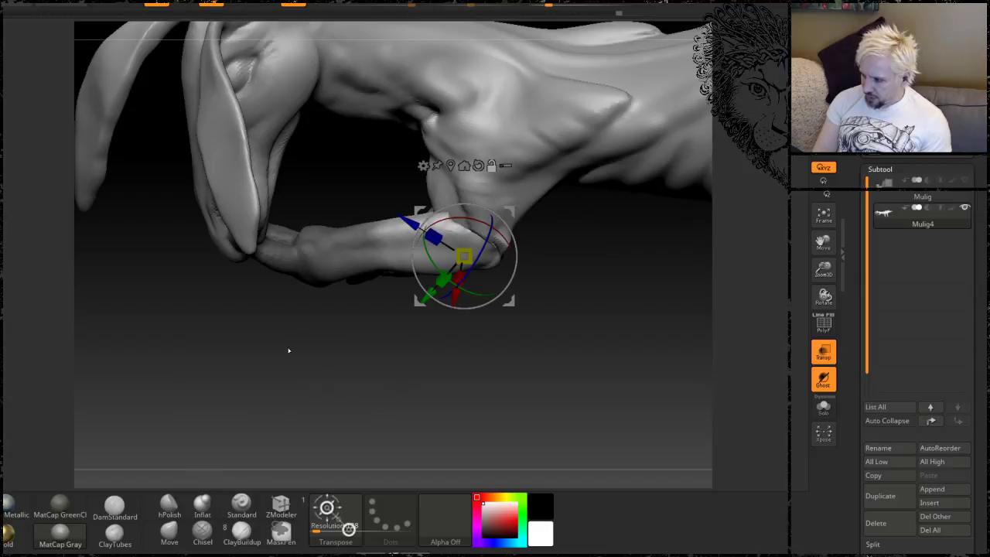
{"action": "left_click_drag", "start_coordinate": [300, 343], "coordinate": [282, 417]}
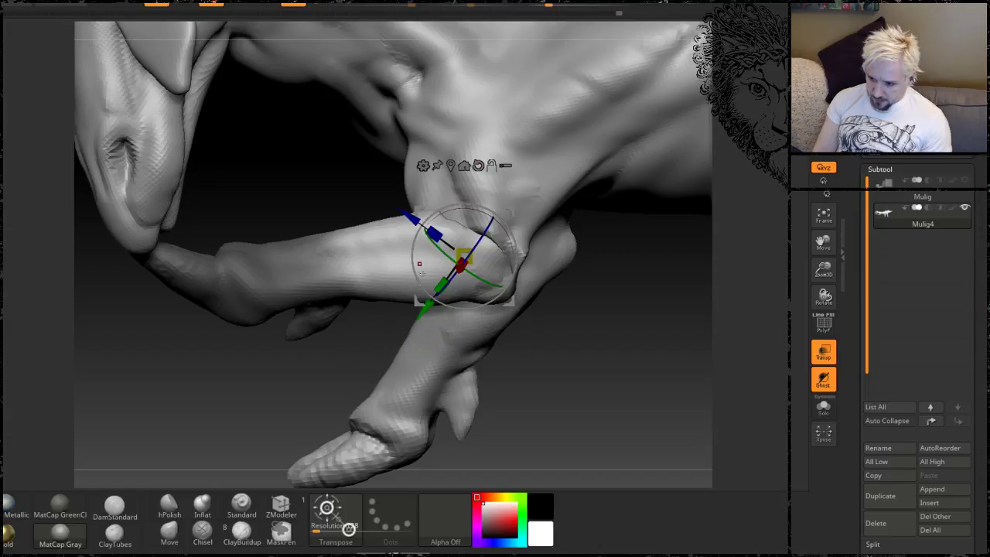
Step: Reset the gizmo's orientation and move its pivot along the foreleg to the mask edge, centring it on the limb in depth
{"action": "left_click", "coordinate": [478, 165]}
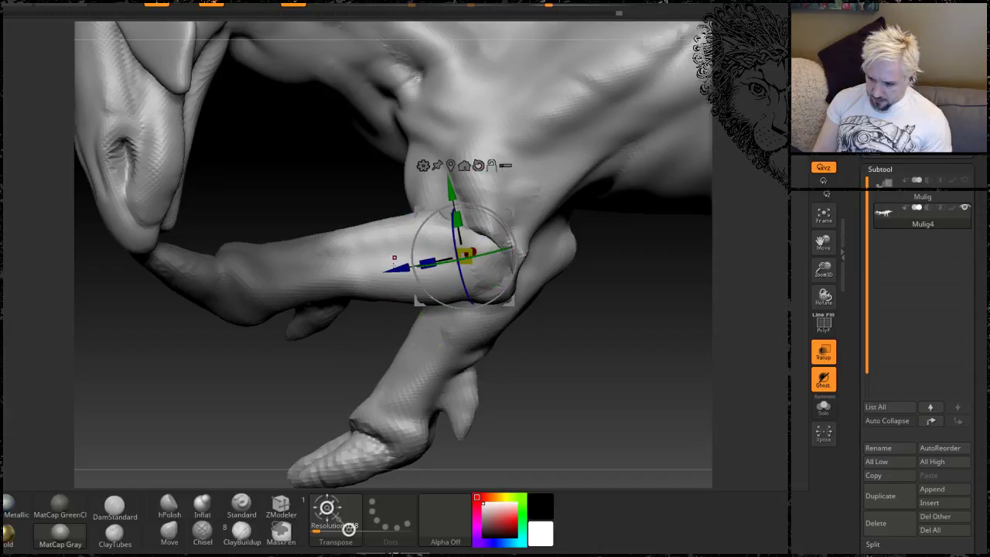
{"action": "left_click_drag", "start_coordinate": [397, 270], "coordinate": [271, 295], "text": "alt"}
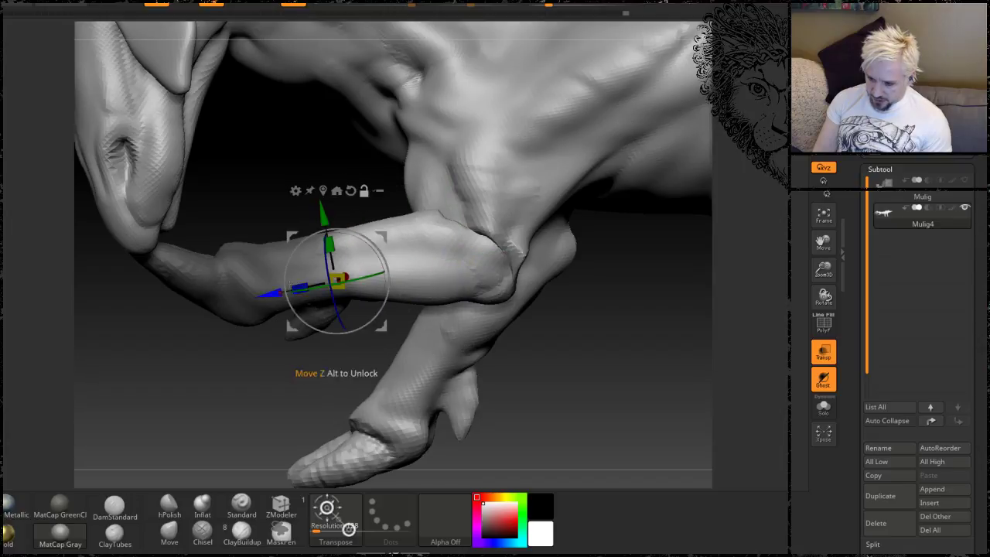
{"action": "left_click_drag", "start_coordinate": [225, 355], "coordinate": [417, 299], "text": "alt"}
{"action": "left_click_drag", "start_coordinate": [374, 242], "coordinate": [352, 243]}
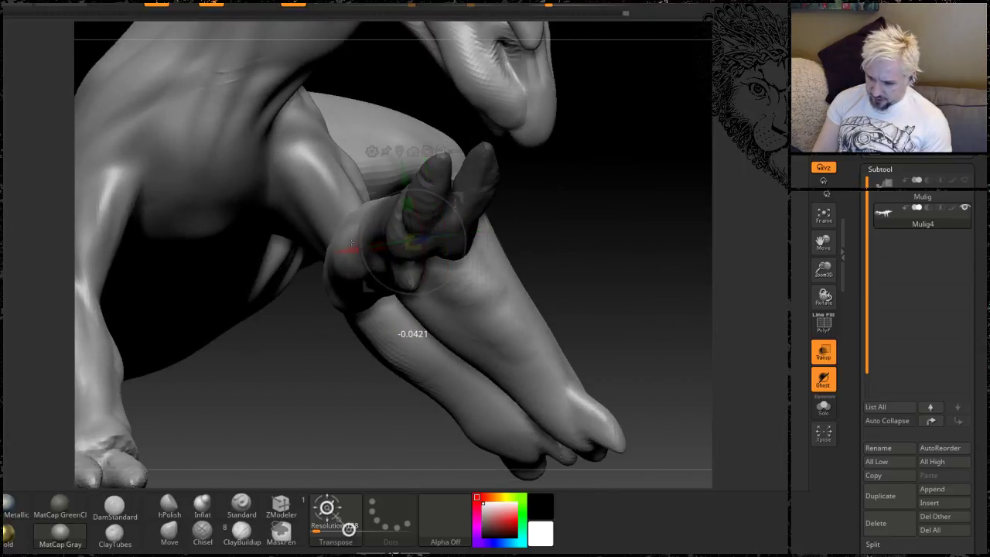
{"action": "left_click_drag", "start_coordinate": [649, 196], "coordinate": [345, 169]}
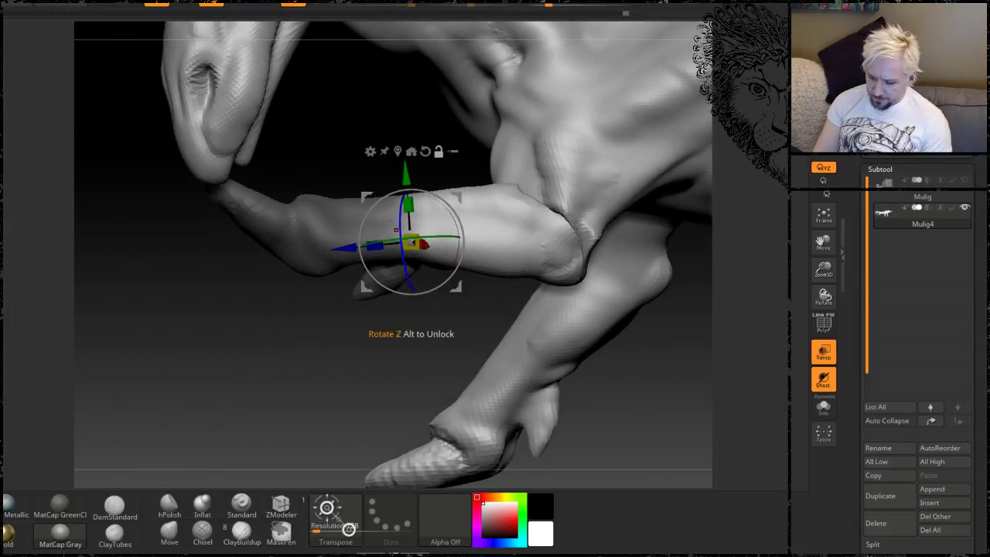
Step: Invert the mask, lock the gizmo, and rotate the front half of the raised foreleg downward by about 37 degrees
{"action": "key", "text": "ctrl+i"}
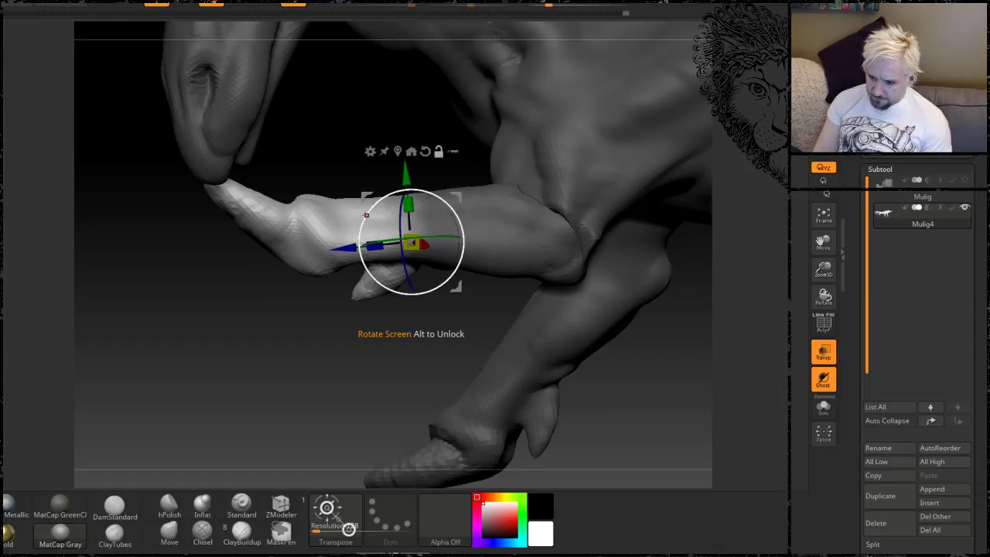
{"action": "left_click_drag", "start_coordinate": [366, 214], "coordinate": [361, 236]}
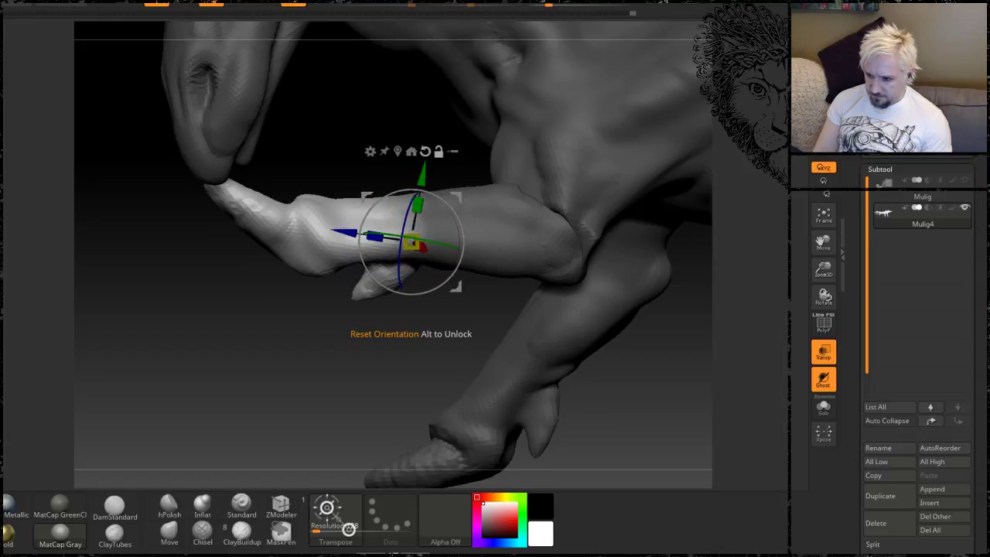
{"action": "left_click", "coordinate": [439, 152]}
{"action": "left_click_drag", "start_coordinate": [371, 210], "coordinate": [368, 240]}
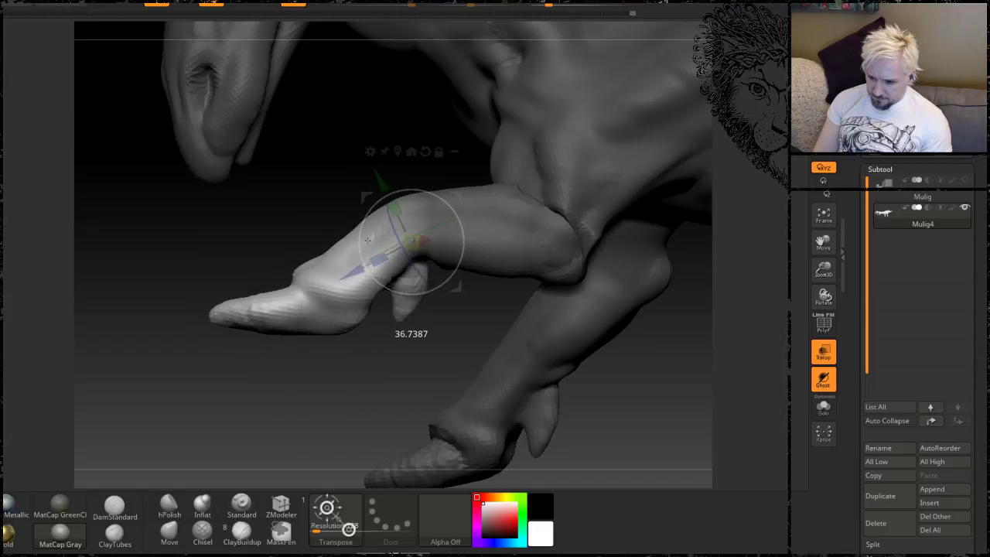
{"action": "left_click_drag", "start_coordinate": [288, 371], "coordinate": [367, 379]}
{"action": "mouse_move", "coordinate": [368, 418]}
{"action": "left_mouse_down", "text": "alt"}
{"action": "mouse_move", "coordinate": [368, 354]}
{"action": "mouse_move", "coordinate": [323, 384]}
{"action": "mouse_move", "coordinate": [333, 369]}
{"action": "mouse_move", "coordinate": [335, 420]}
{"action": "mouse_move", "coordinate": [302, 419]}
{"action": "left_mouse_up", "text": "alt"}
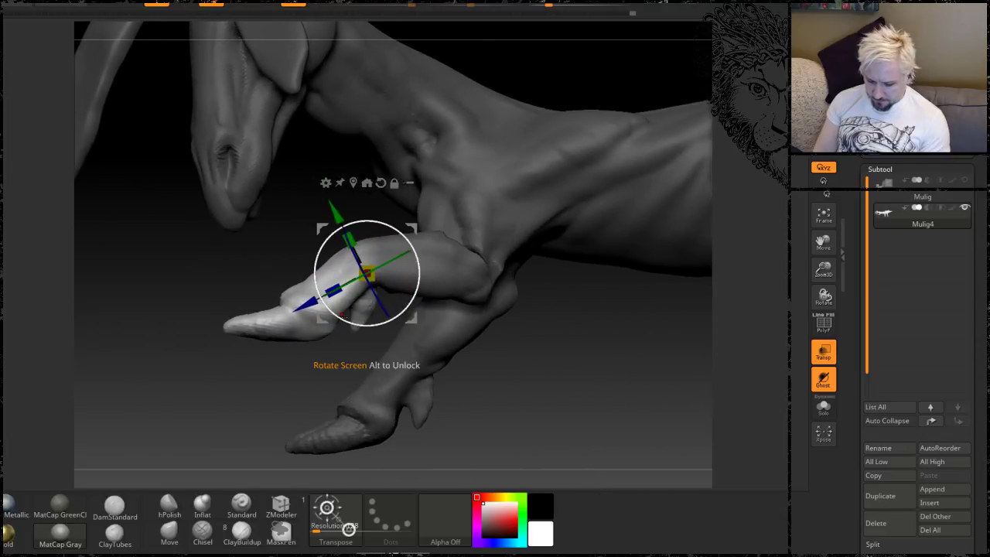
Step: Extend the mask with MaskPen over the bend and rear dewclaw of the raised foreleg, and soften the mask edge above the foot
{"action": "key", "text": "q"}
{"action": "left_click_drag", "start_coordinate": [380, 254], "coordinate": [353, 249], "text": "ctrl"}
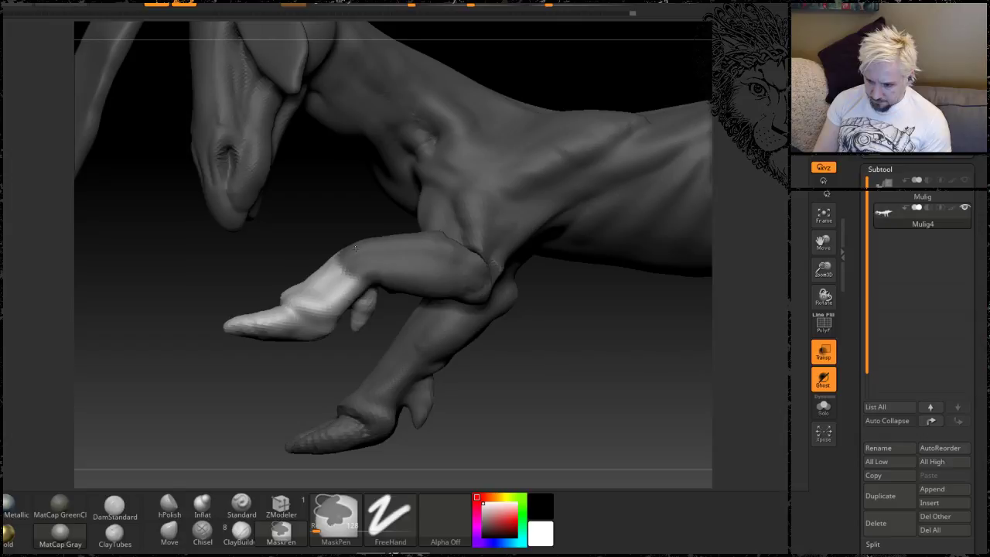
{"action": "left_click_drag", "start_coordinate": [276, 250], "coordinate": [430, 253]}
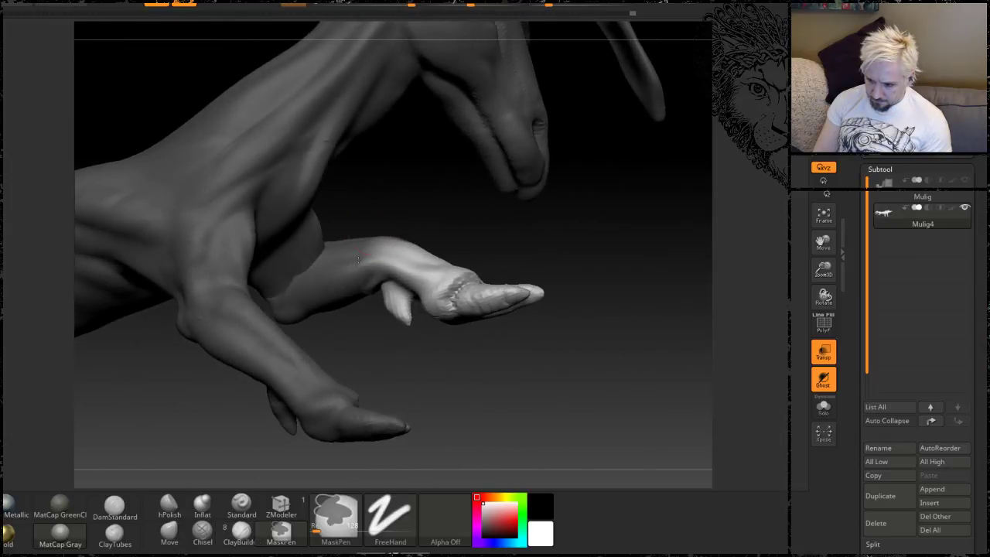
{"action": "left_click_drag", "start_coordinate": [365, 250], "coordinate": [379, 255], "text": "ctrl"}
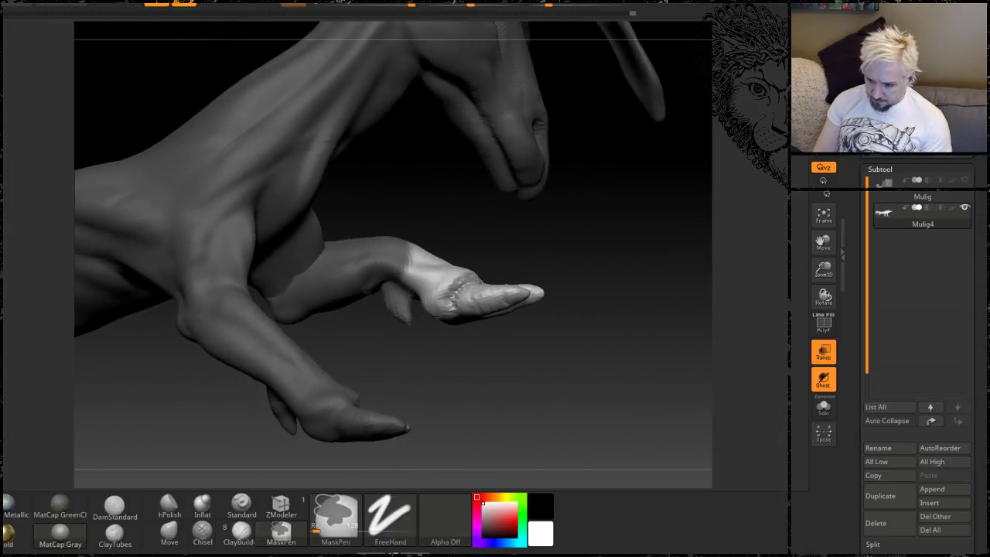
{"action": "mouse_move", "coordinate": [467, 378]}
{"action": "left_mouse_down"}
{"action": "mouse_move", "coordinate": [342, 357]}
{"action": "mouse_move", "coordinate": [331, 368]}
{"action": "left_mouse_up"}
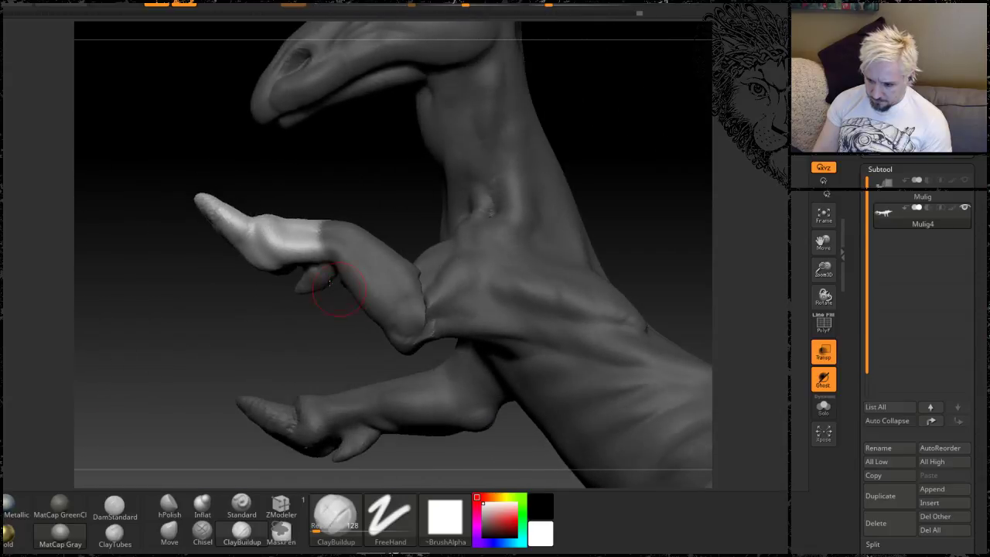
{"action": "left_click_drag", "start_coordinate": [334, 268], "coordinate": [322, 276], "text": "ctrl"}
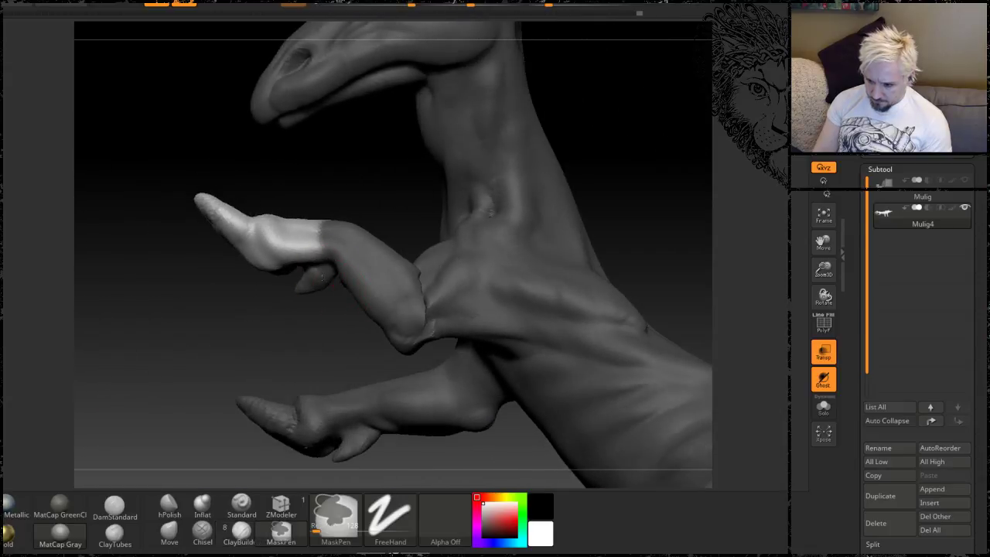
{"action": "left_click", "coordinate": [316, 237], "text": "ctrl"}
{"action": "left_click_drag", "start_coordinate": [324, 175], "coordinate": [333, 188]}
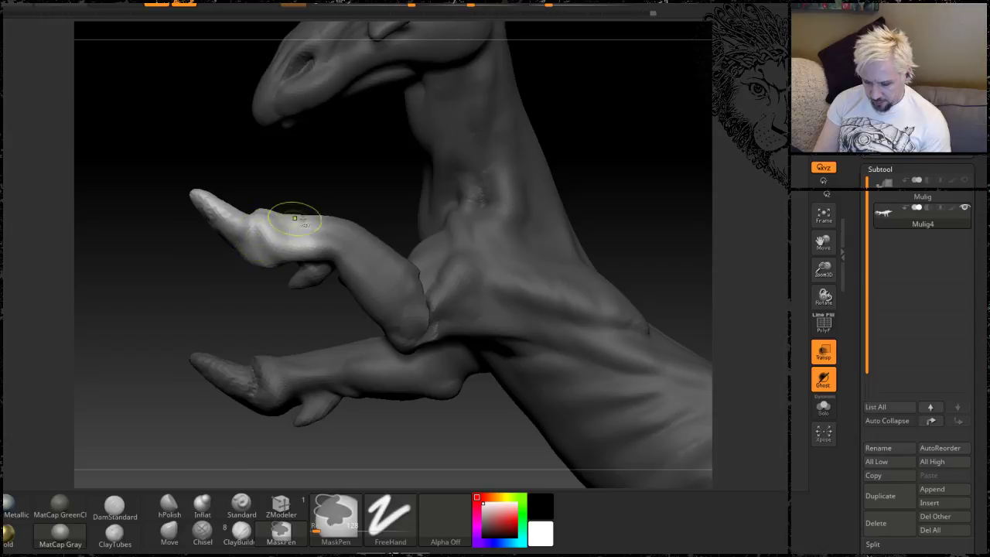
Step: Bring back the transform gizmo and shift its unlocked pivot forward along the foreleg to the new mask edge
{"action": "key", "text": "w"}
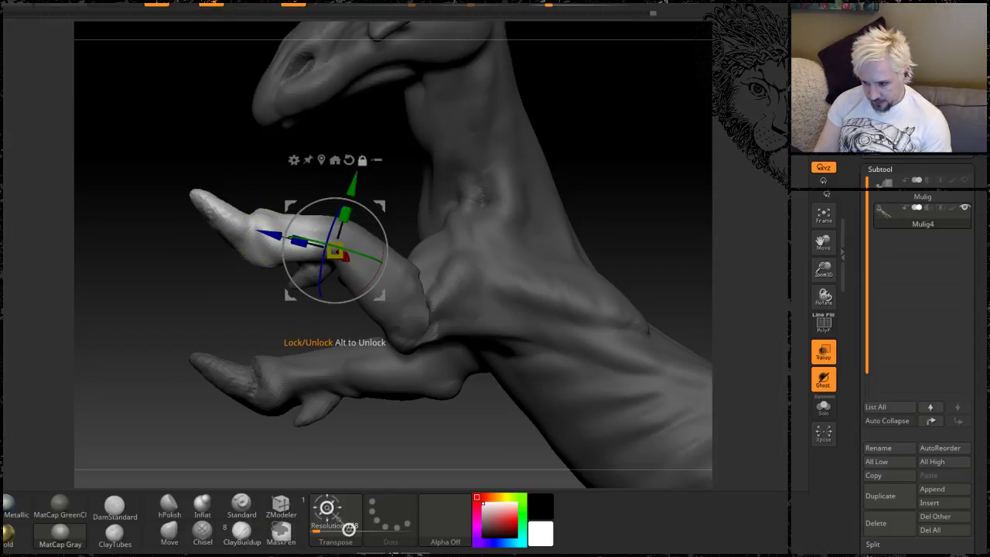
{"action": "left_click_drag", "start_coordinate": [273, 232], "coordinate": [254, 230]}
{"action": "left_click_drag", "start_coordinate": [332, 182], "coordinate": [334, 177]}
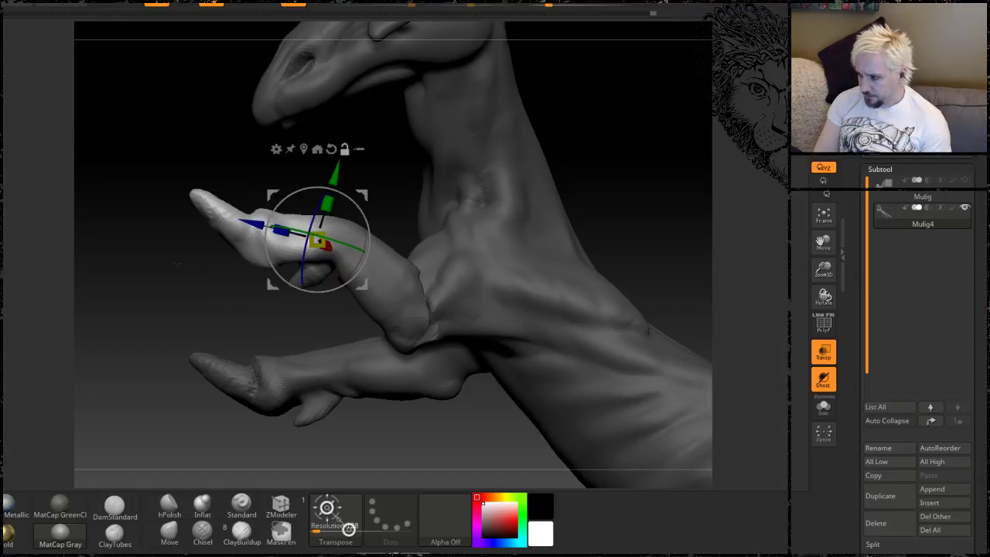
{"action": "left_click_drag", "start_coordinate": [165, 246], "coordinate": [164, 270]}
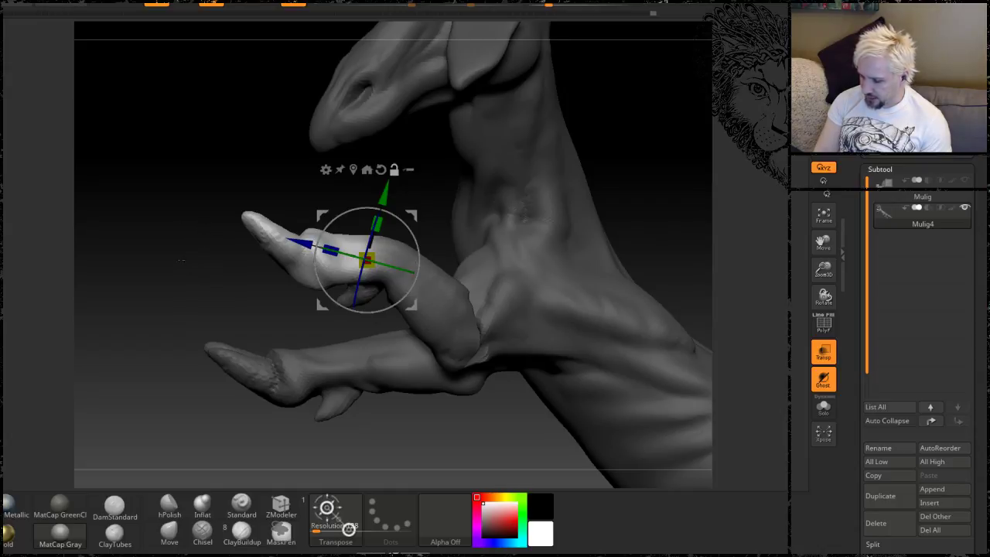
{"action": "left_click_drag", "start_coordinate": [172, 269], "coordinate": [162, 272]}
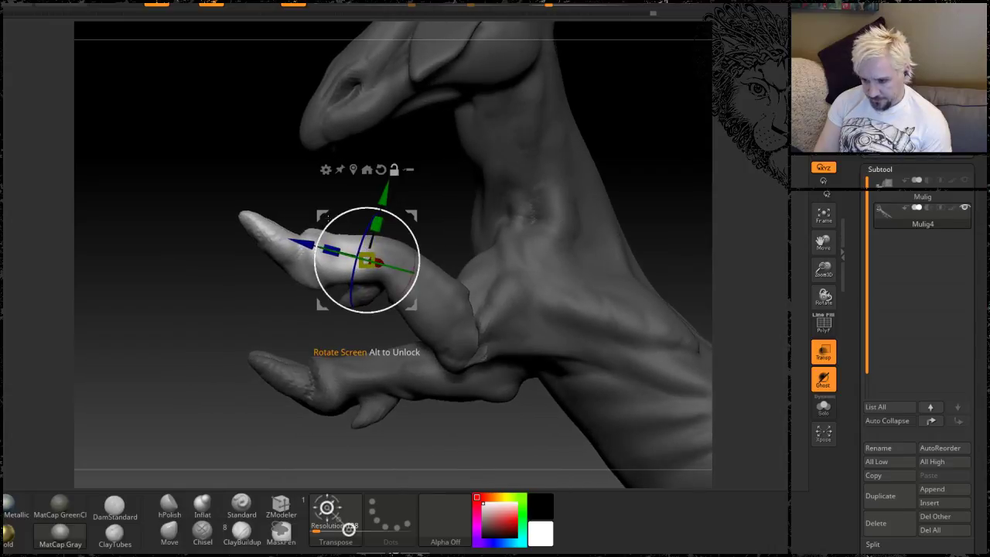
Step: Lock the gizmo, rotate the unmasked foot further downward at the new bend, and return to the ClayBuildup brush
{"action": "mouse_move", "coordinate": [341, 213]}
{"action": "left_mouse_down"}
{"action": "mouse_move", "coordinate": [330, 222]}
{"action": "mouse_move", "coordinate": [341, 213]}
{"action": "left_mouse_up"}
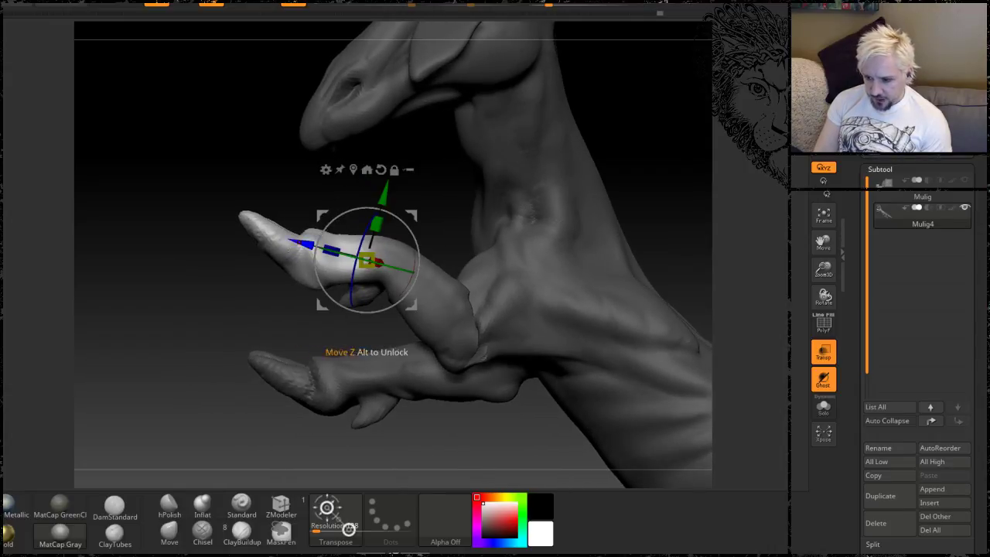
{"action": "left_click_drag", "start_coordinate": [332, 222], "coordinate": [323, 240]}
{"action": "left_click_drag", "start_coordinate": [166, 350], "coordinate": [218, 337]}
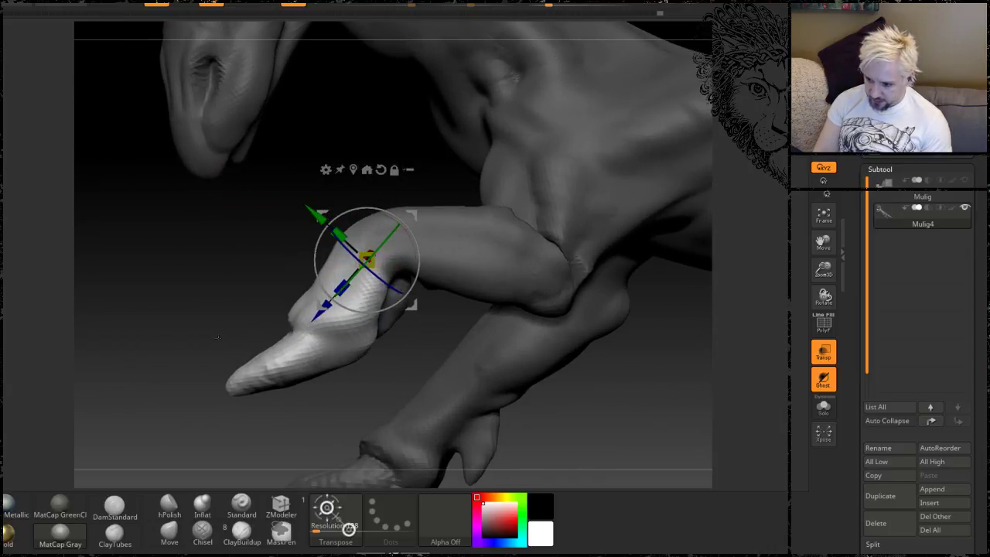
{"action": "left_click", "coordinate": [183, 5]}
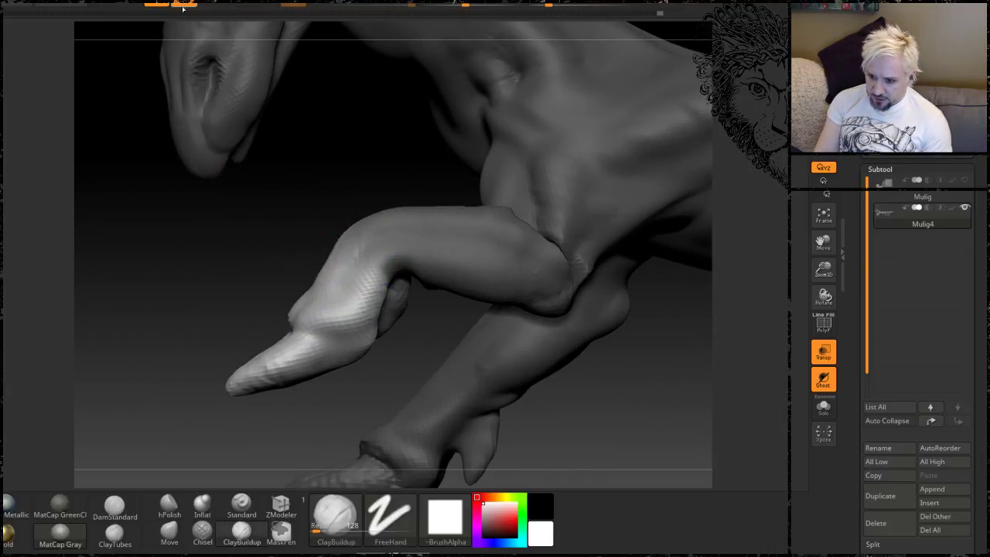
Step: Extend the mask with MaskPen over the lower part of the raised foreleg from all sides, leaving only the two hooves unmasked
{"action": "key", "text": "ctrl"}
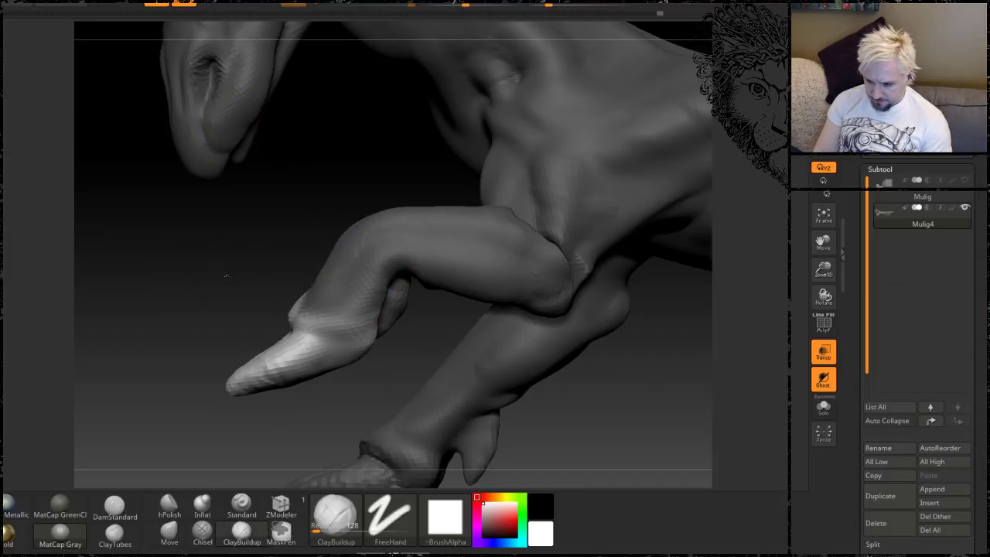
{"action": "left_click_drag", "start_coordinate": [246, 274], "coordinate": [418, 267]}
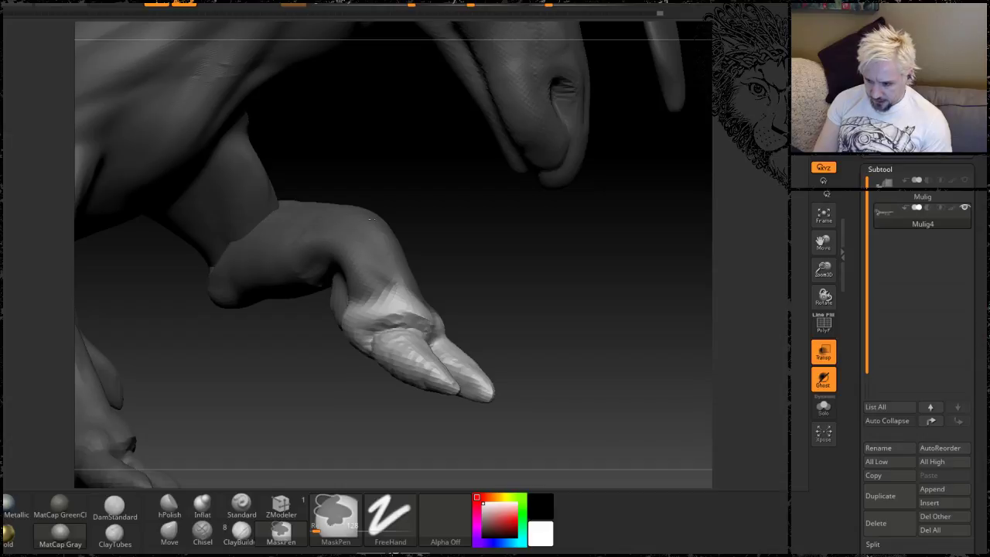
{"action": "mouse_move", "coordinate": [402, 288]}
{"action": "left_mouse_down", "text": "ctrl"}
{"action": "mouse_move", "coordinate": [359, 315]}
{"action": "mouse_move", "coordinate": [373, 326]}
{"action": "left_mouse_up", "text": "ctrl"}
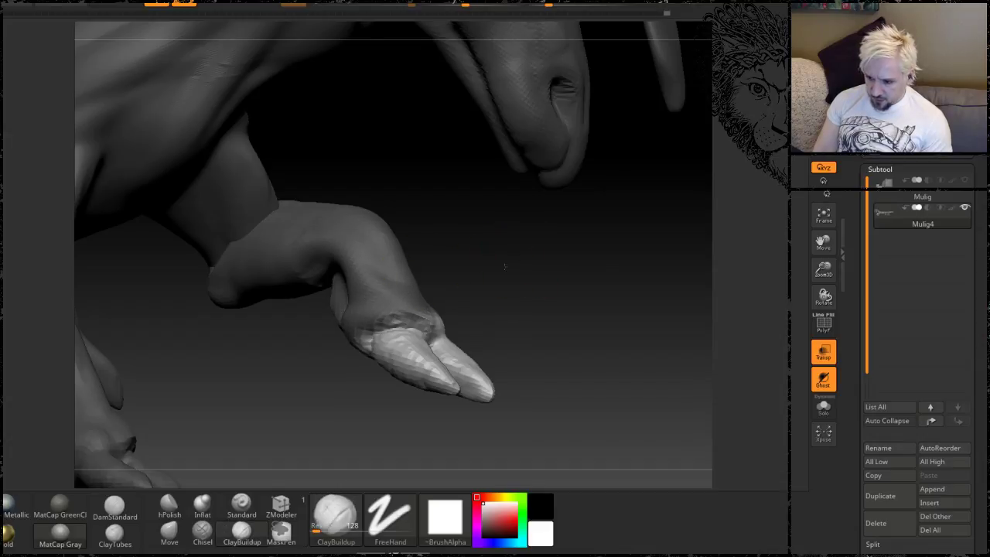
{"action": "left_click_drag", "start_coordinate": [499, 266], "coordinate": [348, 276]}
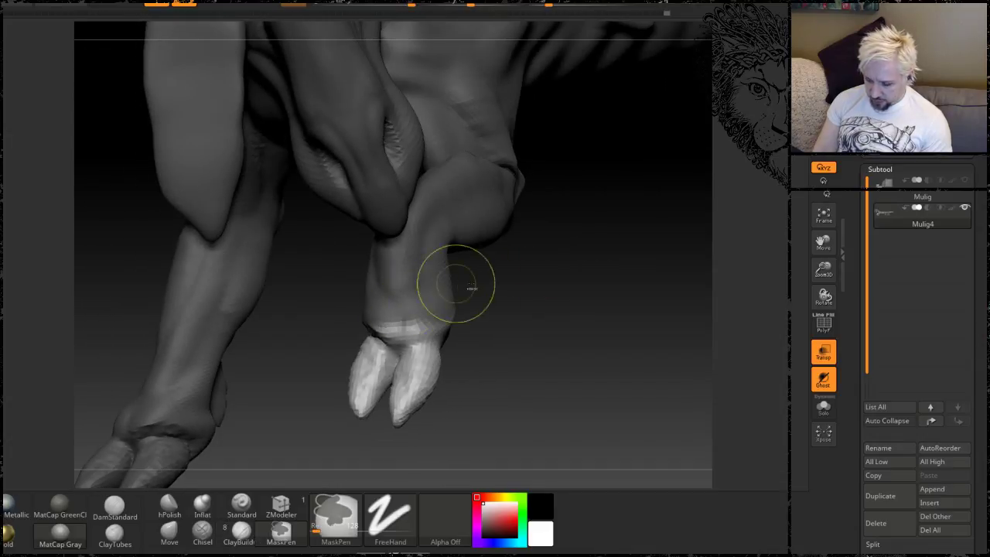
{"action": "mouse_move", "coordinate": [534, 298]}
{"action": "left_mouse_down"}
{"action": "mouse_move", "coordinate": [445, 302]}
{"action": "mouse_move", "coordinate": [480, 310]}
{"action": "left_mouse_up"}
{"action": "mouse_move", "coordinate": [441, 249]}
{"action": "left_mouse_down", "text": "ctrl"}
{"action": "mouse_move", "coordinate": [430, 264]}
{"action": "mouse_move", "coordinate": [464, 297]}
{"action": "mouse_move", "coordinate": [410, 317]}
{"action": "mouse_move", "coordinate": [464, 299]}
{"action": "left_mouse_up", "text": "ctrl"}
Step: Soften the mask edge just above the hooves of the raised foreleg by blurring it twice
{"action": "left_click_drag", "start_coordinate": [533, 306], "coordinate": [379, 313]}
{"action": "left_click_drag", "start_coordinate": [330, 338], "coordinate": [281, 402]}
{"action": "left_click_drag", "start_coordinate": [214, 298], "coordinate": [265, 323]}
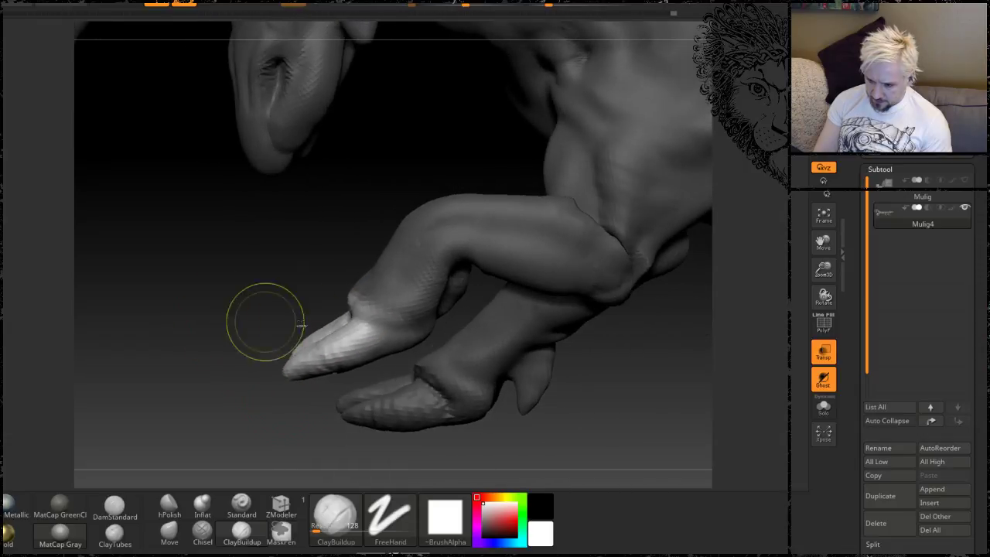
{"action": "left_click", "coordinate": [360, 338], "text": "ctrl"}
{"action": "left_click", "coordinate": [355, 336], "text": "ctrl"}
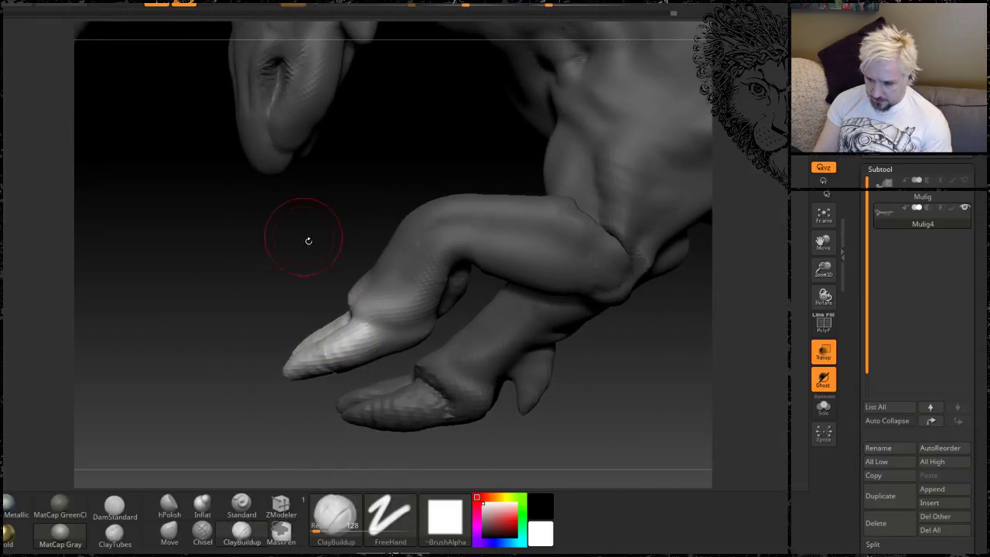
Step: Bring up the transform gizmo, unlock it, and place its pivot at the base of the raised foreleg's hooves
{"action": "left_click_drag", "start_coordinate": [307, 237], "coordinate": [366, 254]}
{"action": "key", "text": "w"}
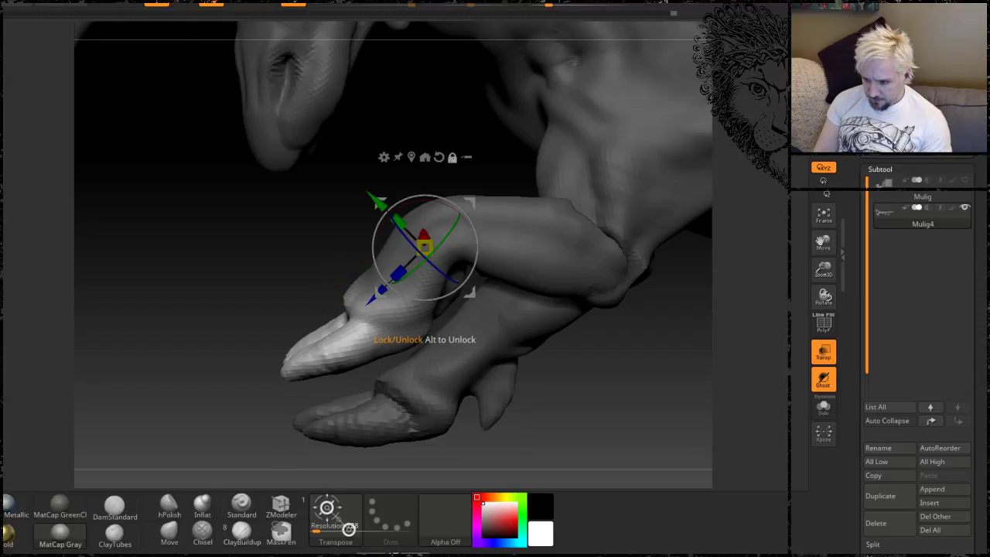
{"action": "left_click_drag", "start_coordinate": [374, 298], "coordinate": [339, 333], "text": "alt"}
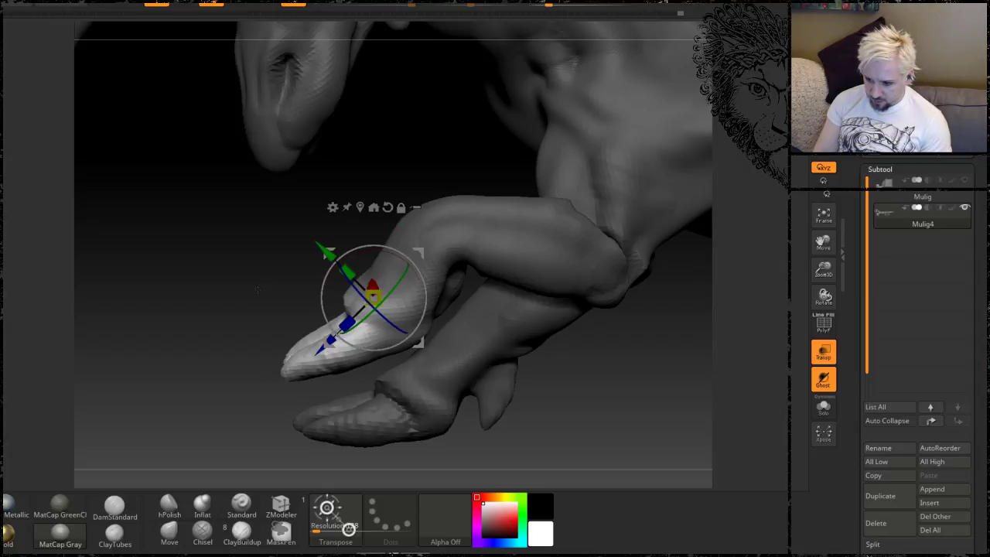
{"action": "mouse_move", "coordinate": [264, 314]}
{"action": "left_mouse_down", "text": "alt"}
{"action": "mouse_move", "coordinate": [260, 238]}
{"action": "mouse_move", "coordinate": [256, 288]}
{"action": "left_mouse_up", "text": "alt"}
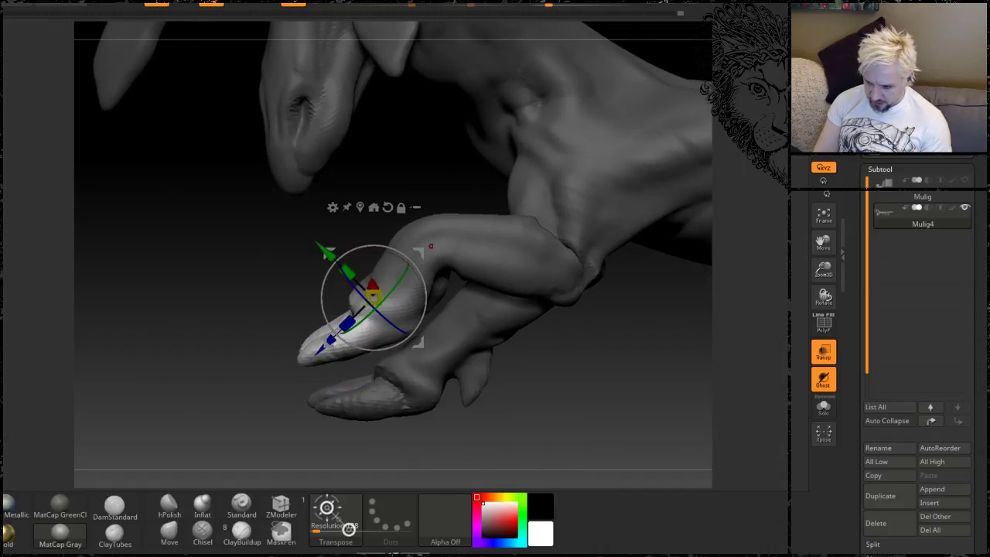
{"action": "left_click_drag", "start_coordinate": [424, 251], "coordinate": [278, 310]}
{"action": "key", "text": "ctrl+z"}
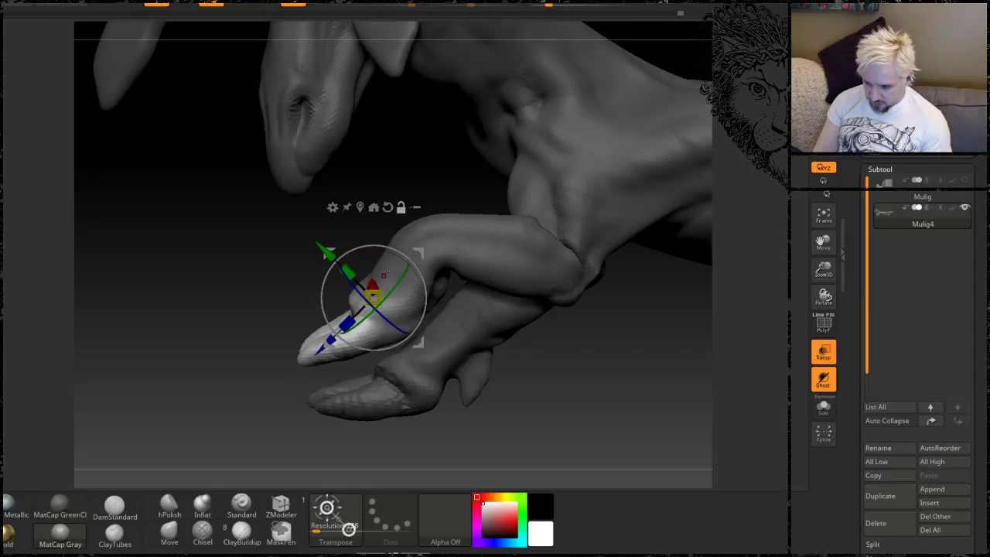
{"action": "left_click_drag", "start_coordinate": [372, 295], "coordinate": [366, 316]}
{"action": "mouse_move", "coordinate": [412, 273]}
{"action": "left_mouse_down", "text": "alt"}
{"action": "mouse_move", "coordinate": [428, 257]}
{"action": "mouse_move", "coordinate": [412, 272]}
{"action": "mouse_move", "coordinate": [420, 268]}
{"action": "left_mouse_up", "text": "alt"}
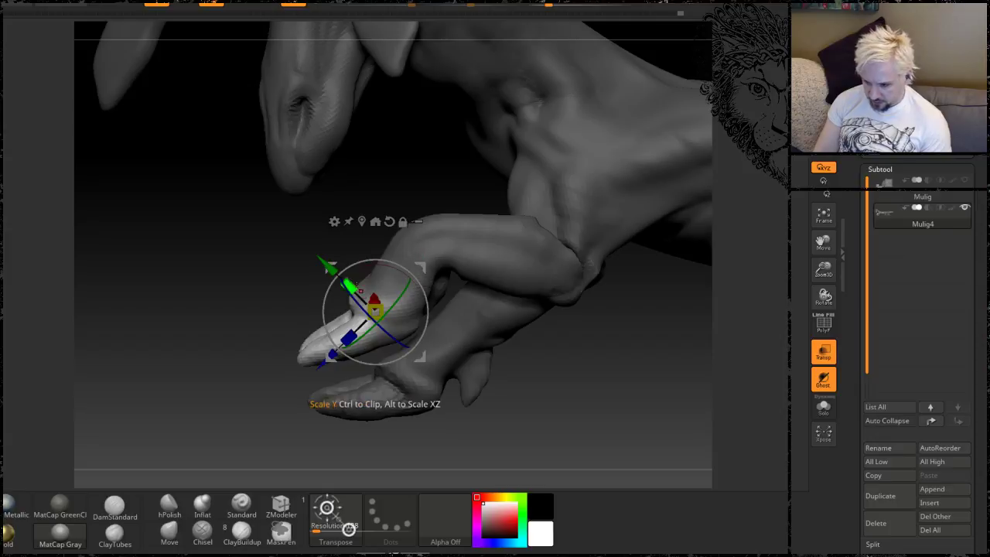
Step: Rotate the unmasked hooves of the raised foreleg further downward, clear the mask, and return to the ClayBuildup brush
{"action": "mouse_move", "coordinate": [324, 306]}
{"action": "left_mouse_down"}
{"action": "mouse_move", "coordinate": [341, 339]}
{"action": "mouse_move", "coordinate": [332, 323]}
{"action": "left_mouse_up"}
{"action": "mouse_move", "coordinate": [272, 369]}
{"action": "left_mouse_down", "text": "alt"}
{"action": "mouse_move", "coordinate": [254, 334]}
{"action": "mouse_move", "coordinate": [270, 357]}
{"action": "mouse_move", "coordinate": [263, 362]}
{"action": "mouse_move", "coordinate": [301, 356]}
{"action": "mouse_move", "coordinate": [325, 377]}
{"action": "mouse_move", "coordinate": [283, 383]}
{"action": "mouse_move", "coordinate": [293, 345]}
{"action": "mouse_move", "coordinate": [308, 365]}
{"action": "left_mouse_up", "text": "alt"}
{"action": "key", "text": "q"}
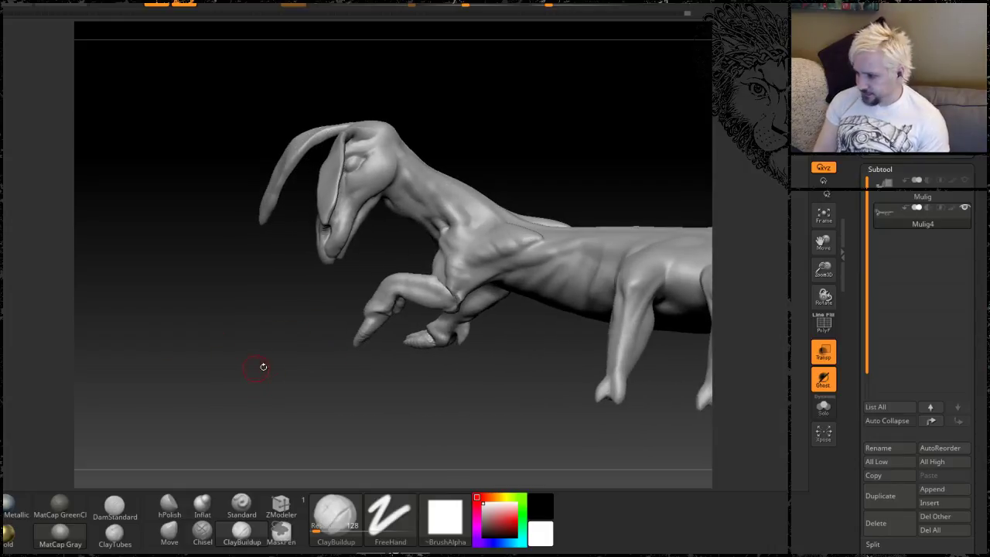
Step: Show the Mulig subtool with the saddle and wagon gear on the creature's back, and turn off transparency
{"action": "mouse_move", "coordinate": [287, 354]}
{"action": "left_mouse_down"}
{"action": "mouse_move", "coordinate": [322, 346]}
{"action": "mouse_move", "coordinate": [293, 336]}
{"action": "left_mouse_up"}
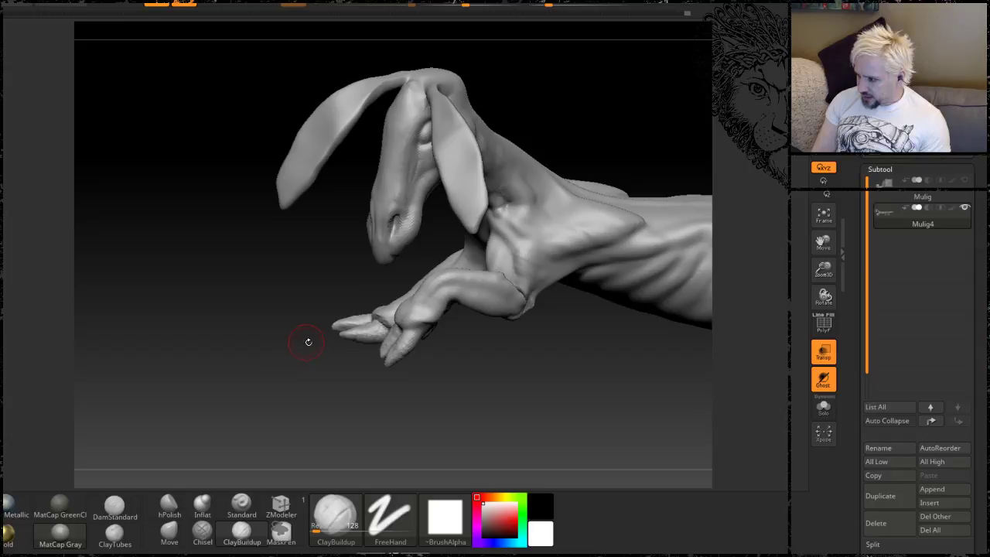
{"action": "left_click_drag", "start_coordinate": [273, 294], "coordinate": [355, 373]}
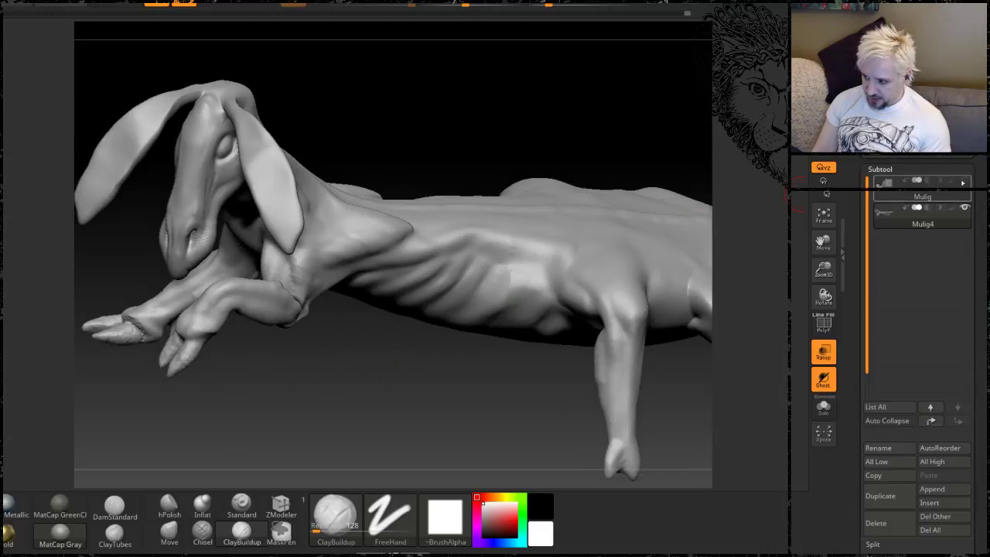
{"action": "left_click", "coordinate": [964, 181]}
{"action": "left_click_drag", "start_coordinate": [460, 387], "coordinate": [409, 399], "text": "alt"}
{"action": "left_click", "coordinate": [824, 352]}
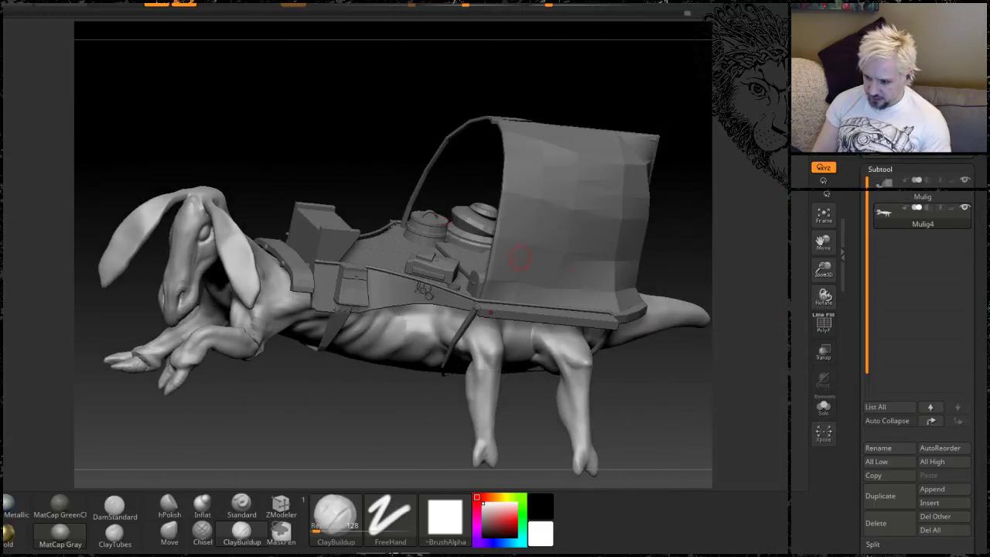
Step: Smooth the sharp crease where the raised foreleg meets the shoulder at the elbow
{"action": "mouse_move", "coordinate": [336, 140]}
{"action": "left_mouse_down"}
{"action": "mouse_move", "coordinate": [358, 186]}
{"action": "mouse_move", "coordinate": [328, 159]}
{"action": "left_mouse_up"}
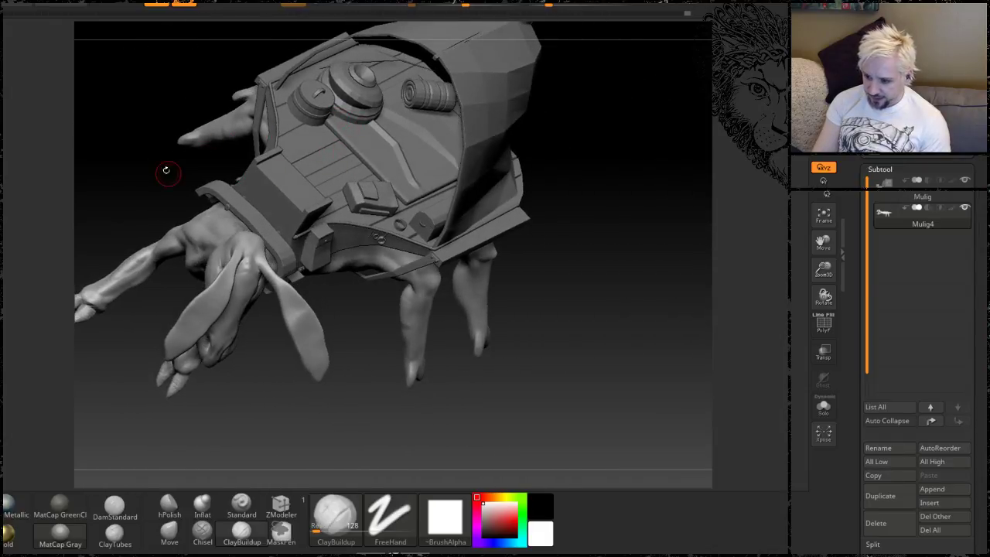
{"action": "left_click_drag", "start_coordinate": [166, 169], "coordinate": [198, 124]}
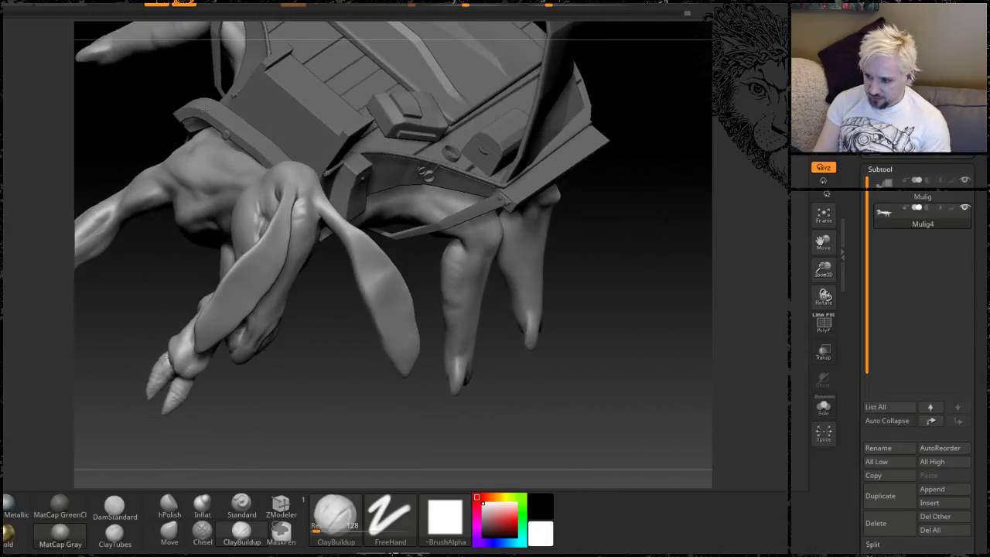
{"action": "left_click_drag", "start_coordinate": [354, 342], "coordinate": [411, 221]}
{"action": "key", "text": "shift"}
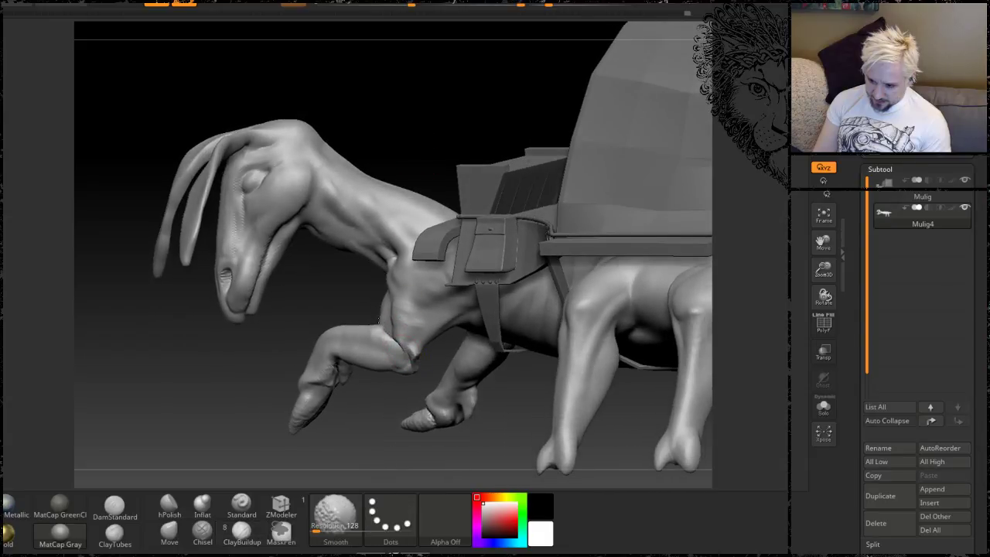
{"action": "left_click_drag", "start_coordinate": [335, 261], "coordinate": [347, 210], "text": "alt"}
{"action": "left_click_drag", "start_coordinate": [346, 315], "coordinate": [325, 324], "text": "shift"}
{"action": "mouse_move", "coordinate": [250, 353]}
{"action": "left_mouse_down"}
{"action": "mouse_move", "coordinate": [297, 367]}
{"action": "mouse_move", "coordinate": [221, 342]}
{"action": "mouse_move", "coordinate": [263, 367]}
{"action": "mouse_move", "coordinate": [239, 400]}
{"action": "mouse_move", "coordinate": [217, 348]}
{"action": "mouse_move", "coordinate": [214, 402]}
{"action": "mouse_move", "coordinate": [232, 418]}
{"action": "left_mouse_up"}
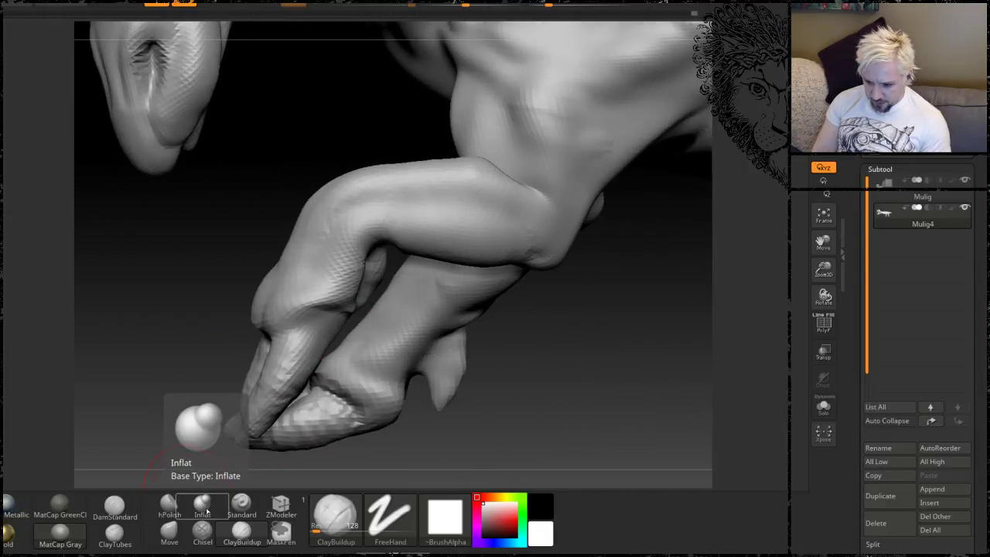
Step: Switch to the ClayTubes brush, reduce its draw size, and build up and smooth the knee of the raised foreleg
{"action": "left_click", "coordinate": [115, 532]}
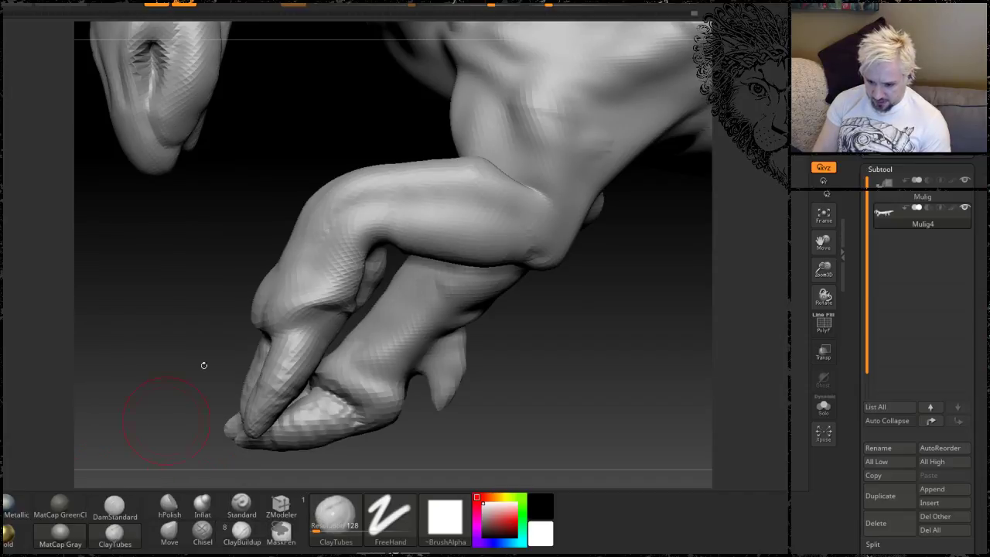
{"action": "key", "text": "space"}
{"action": "left_click_drag", "start_coordinate": [375, 202], "coordinate": [365, 202]}
{"action": "left_click_drag", "start_coordinate": [324, 136], "coordinate": [335, 169]}
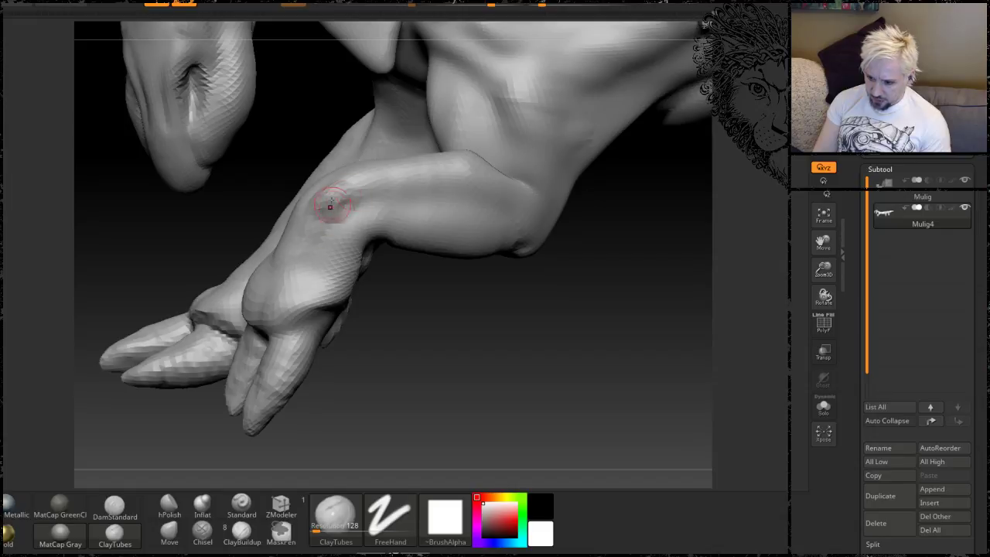
{"action": "left_click_drag", "start_coordinate": [205, 245], "coordinate": [290, 188]}
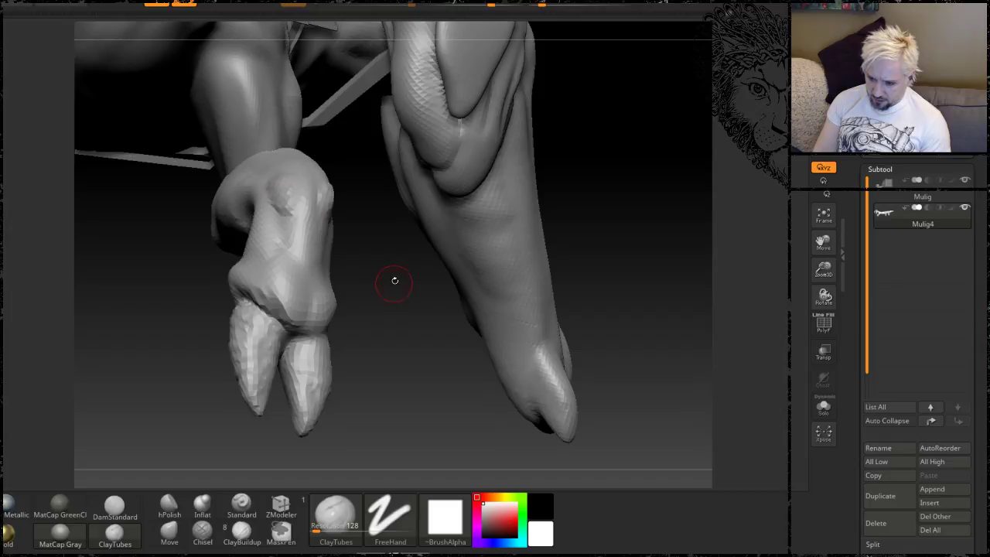
{"action": "mouse_move", "coordinate": [394, 281]}
{"action": "left_mouse_down"}
{"action": "mouse_move", "coordinate": [327, 166]}
{"action": "mouse_move", "coordinate": [317, 189]}
{"action": "mouse_move", "coordinate": [362, 269]}
{"action": "left_mouse_up"}
{"action": "key", "text": "shift"}
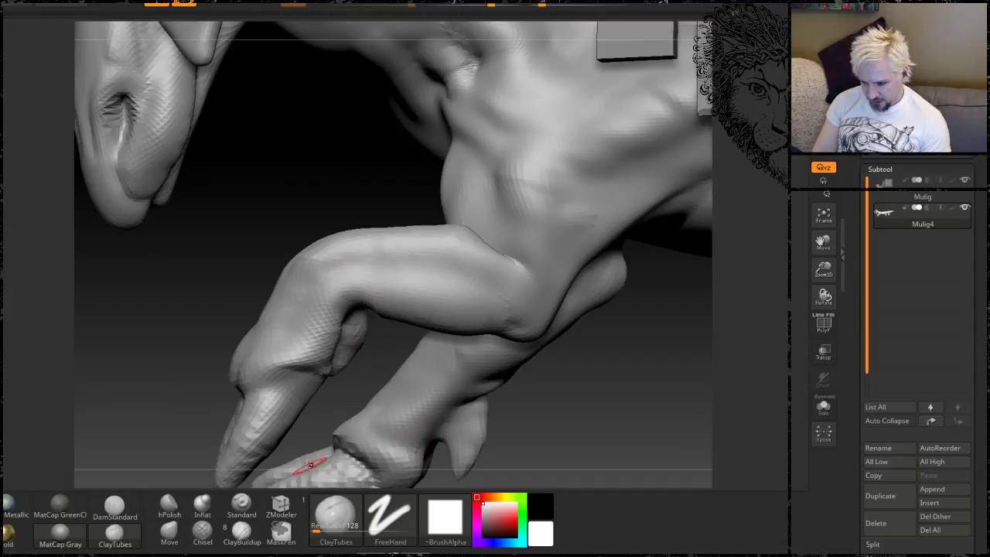
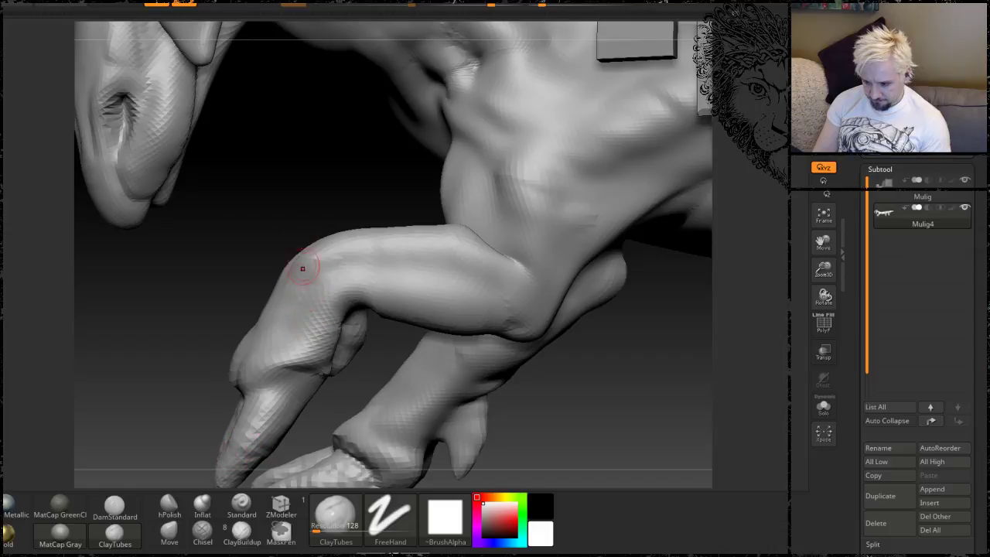
Step: Add more ClayTubes volume to the front of the raised foreleg's knee and blend it with smoothing
{"action": "left_click_drag", "start_coordinate": [266, 184], "coordinate": [256, 165]}
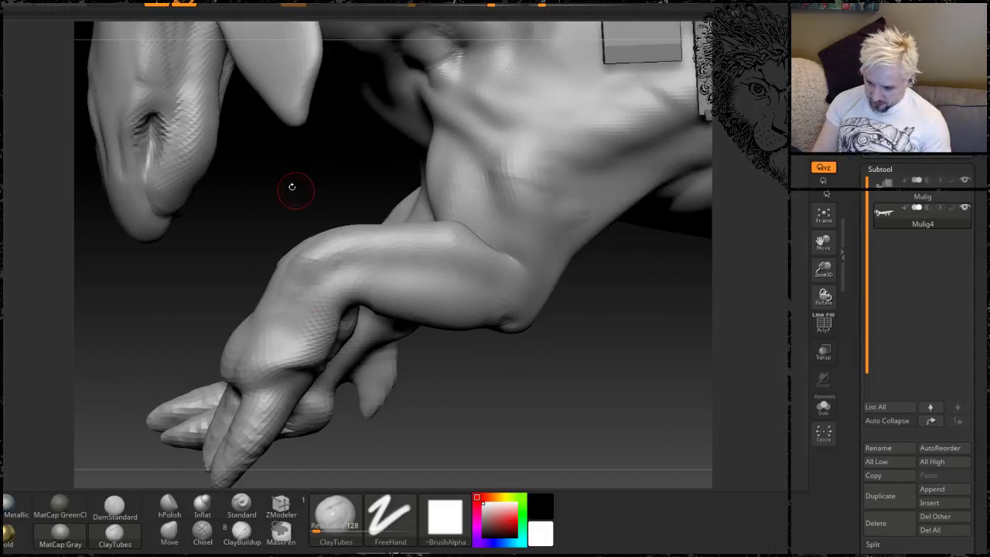
{"action": "left_click_drag", "start_coordinate": [292, 187], "coordinate": [270, 247]}
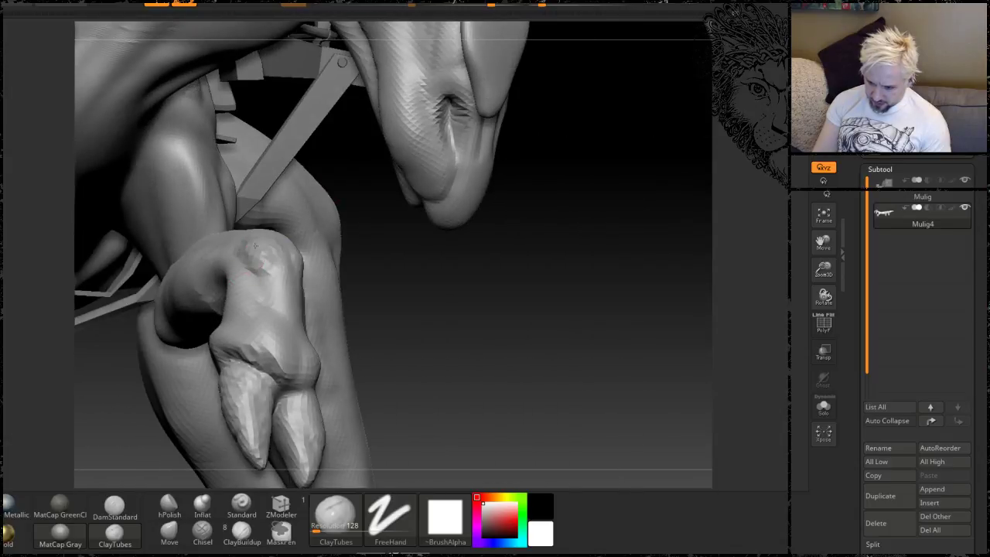
{"action": "key", "text": "shift"}
{"action": "left_click_drag", "start_coordinate": [482, 314], "coordinate": [316, 278]}
Step: Build up muscle volume along the top of the raised foreleg from knee to elbow, and smooth the strokes
{"action": "left_click_drag", "start_coordinate": [320, 176], "coordinate": [325, 267]}
{"action": "mouse_move", "coordinate": [318, 227]}
{"action": "left_mouse_down"}
{"action": "mouse_move", "coordinate": [356, 220]}
{"action": "mouse_move", "coordinate": [349, 209]}
{"action": "mouse_move", "coordinate": [287, 237]}
{"action": "mouse_move", "coordinate": [379, 210]}
{"action": "mouse_move", "coordinate": [392, 220]}
{"action": "mouse_move", "coordinate": [342, 214]}
{"action": "mouse_move", "coordinate": [411, 208]}
{"action": "left_mouse_up"}
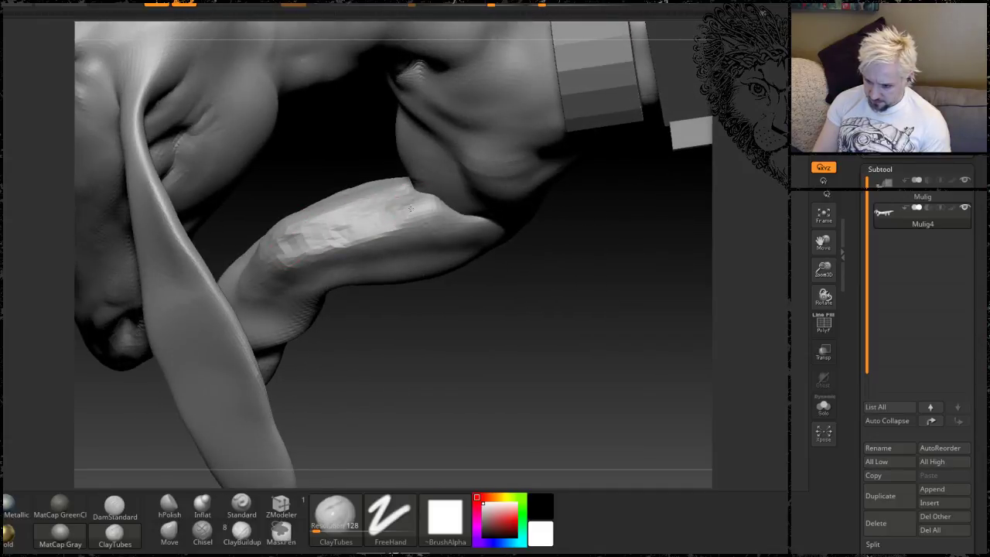
{"action": "left_click_drag", "start_coordinate": [319, 253], "coordinate": [331, 222], "text": "shift"}
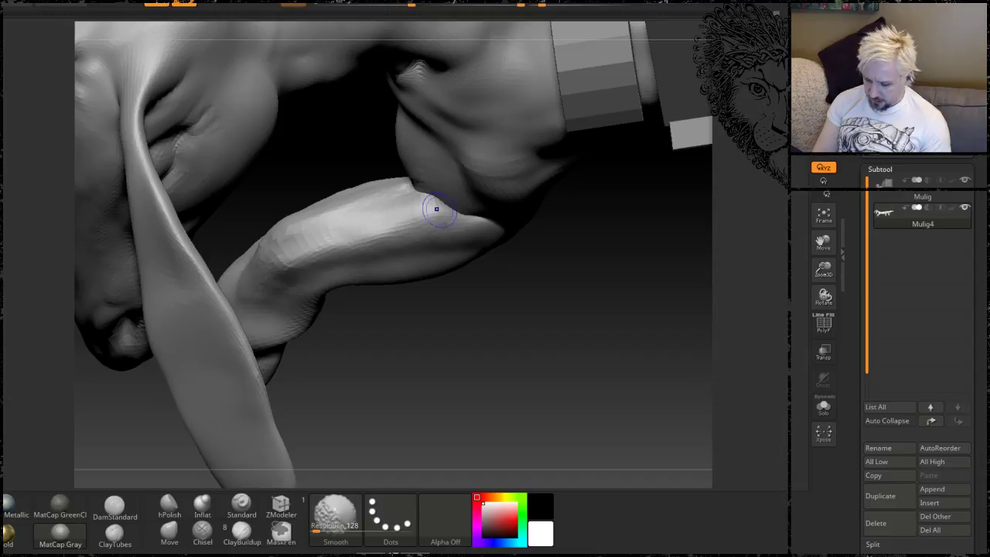
{"action": "mouse_move", "coordinate": [437, 239]}
{"action": "right_mouse_down"}
{"action": "mouse_move", "coordinate": [448, 280]}
{"action": "mouse_move", "coordinate": [424, 282]}
{"action": "mouse_move", "coordinate": [435, 283]}
{"action": "right_mouse_up"}
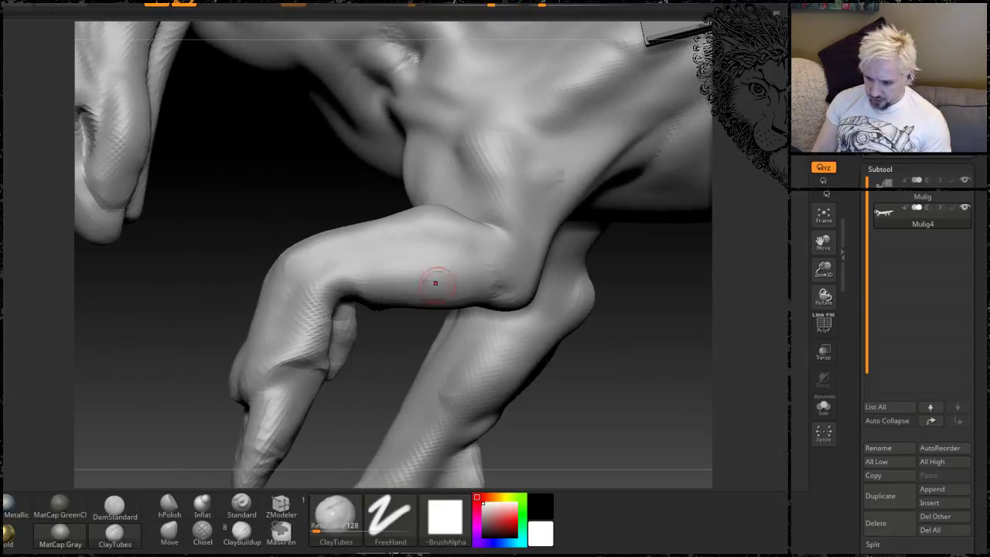
Step: Smooth the raised foreleg's surface above the hooves and around the shoulder, checking it from both sides
{"action": "left_click_drag", "start_coordinate": [185, 295], "coordinate": [445, 206]}
{"action": "right_click_drag", "start_coordinate": [444, 205], "coordinate": [415, 192]}
{"action": "key", "text": "shift"}
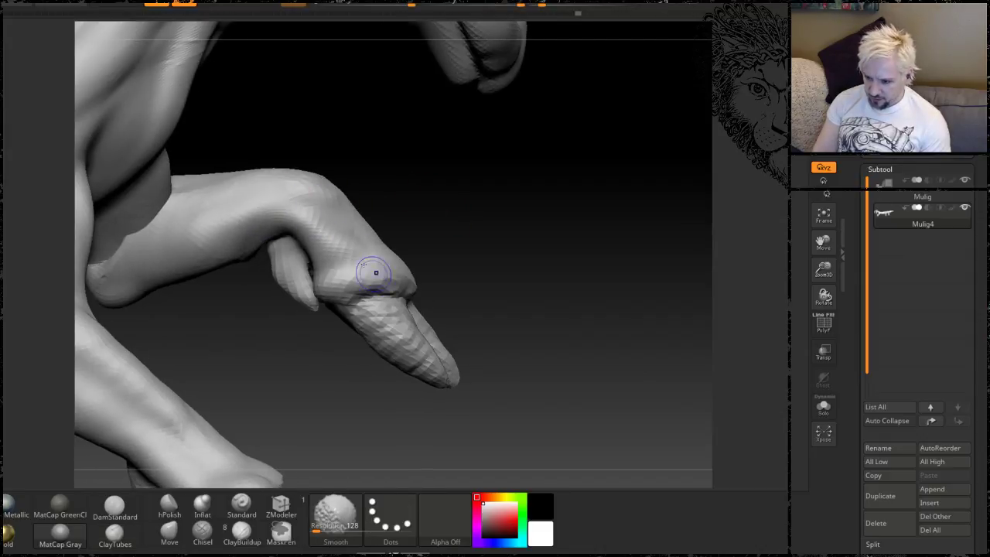
{"action": "mouse_move", "coordinate": [464, 247]}
{"action": "right_mouse_down"}
{"action": "mouse_move", "coordinate": [575, 225]}
{"action": "mouse_move", "coordinate": [447, 146]}
{"action": "right_mouse_up"}
{"action": "key", "text": "shift"}
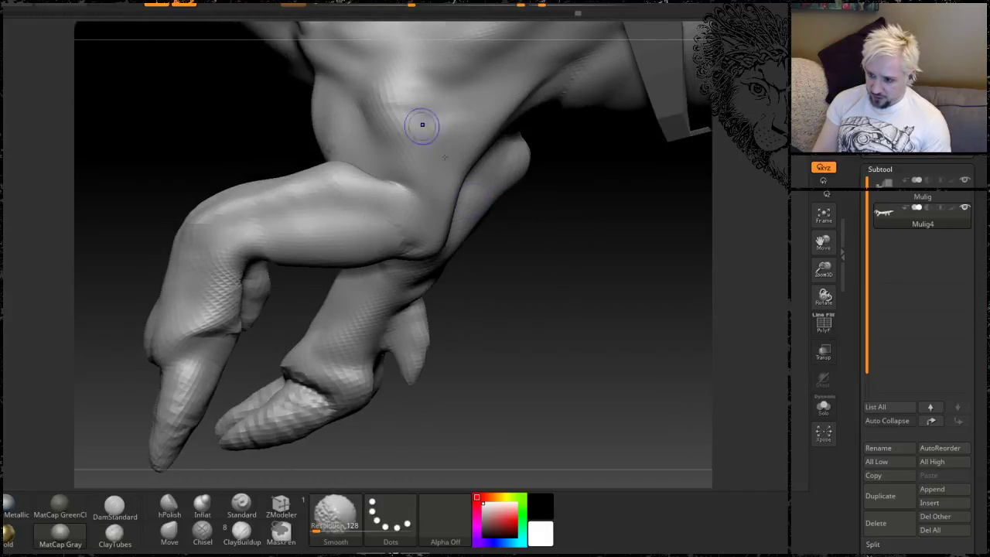
Step: Define the shoulder ridge, then rework the bump at the base of the neck with ClayBuildup and smooth it
{"action": "mouse_move", "coordinate": [541, 348]}
{"action": "right_mouse_down", "text": "ctrl"}
{"action": "mouse_move", "coordinate": [542, 332]}
{"action": "mouse_move", "coordinate": [497, 314]}
{"action": "mouse_move", "coordinate": [437, 370]}
{"action": "mouse_move", "coordinate": [424, 348]}
{"action": "mouse_move", "coordinate": [433, 334]}
{"action": "mouse_move", "coordinate": [460, 326]}
{"action": "mouse_move", "coordinate": [457, 386]}
{"action": "mouse_move", "coordinate": [441, 367]}
{"action": "right_mouse_up", "text": "ctrl"}
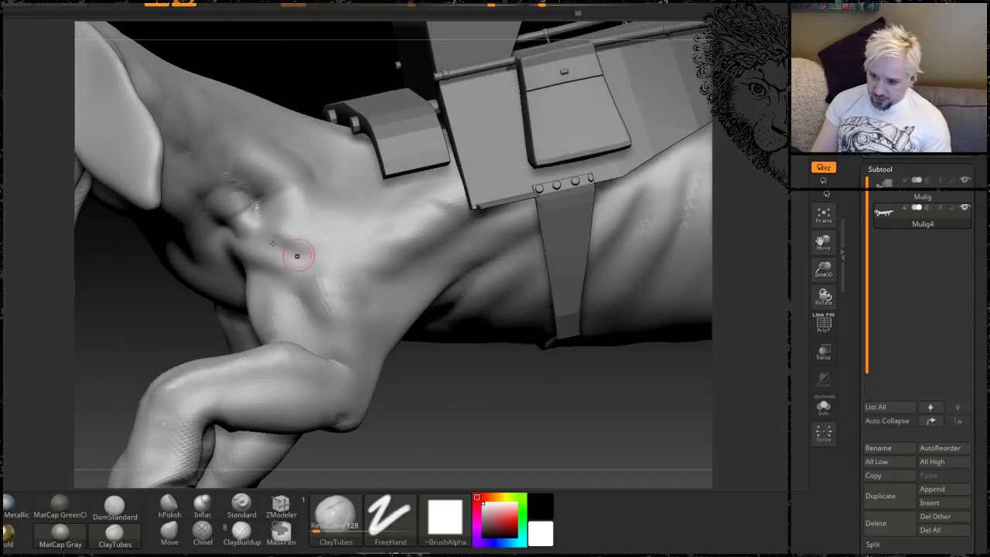
{"action": "left_click_drag", "start_coordinate": [249, 211], "coordinate": [239, 220], "text": "shift"}
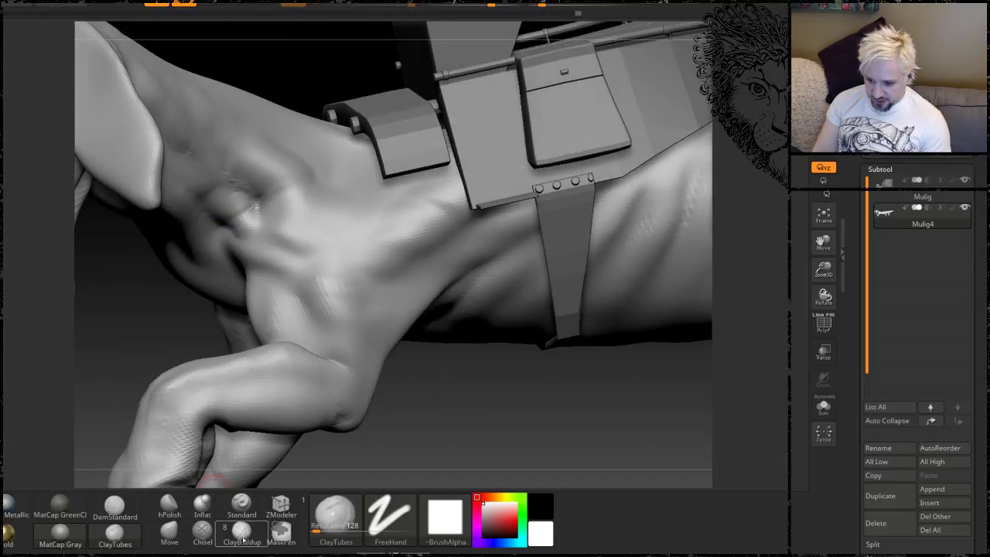
{"action": "left_click", "coordinate": [242, 530]}
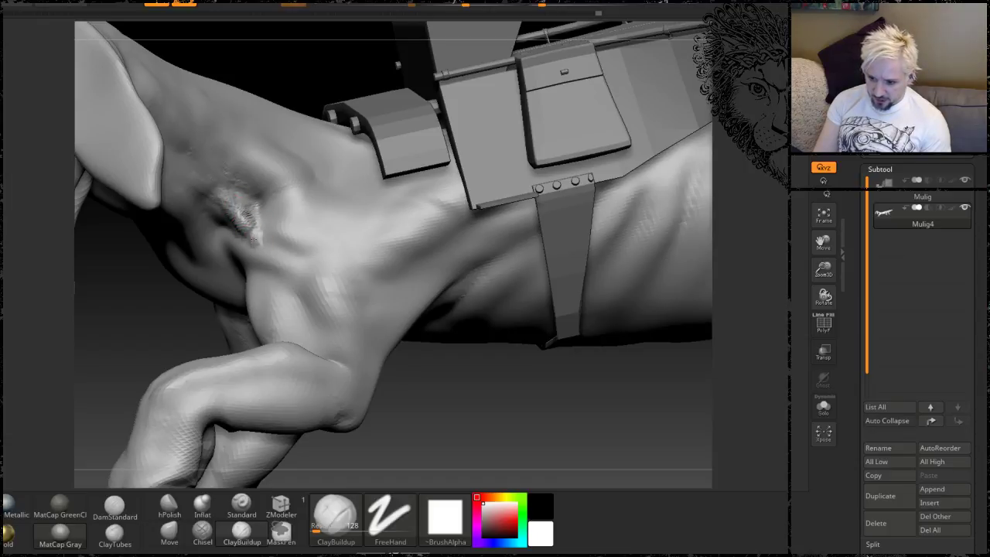
{"action": "left_click_drag", "start_coordinate": [254, 259], "coordinate": [199, 173], "text": "shift"}
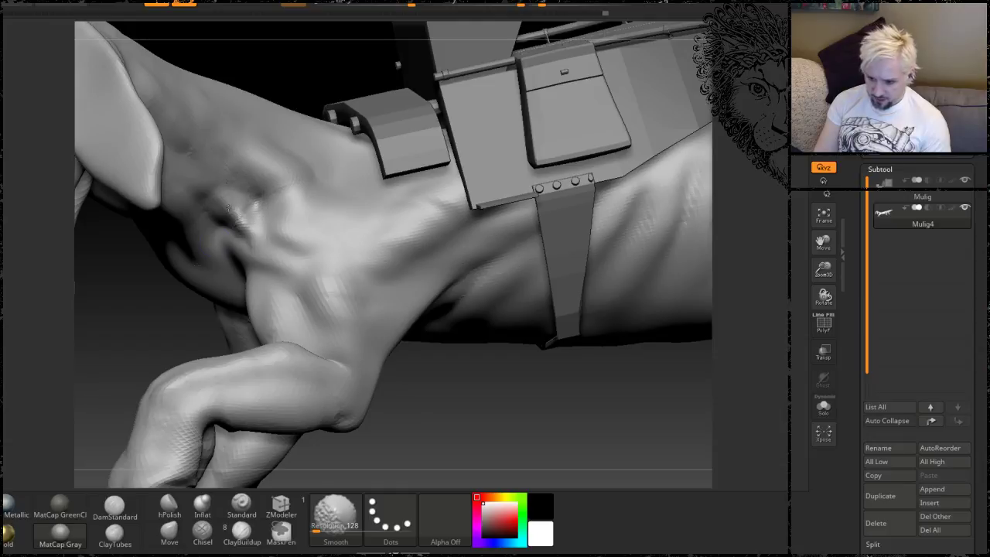
Step: Set the creature body's DynaMesh resolution to 336 and remesh it
{"action": "mouse_move", "coordinate": [132, 345]}
{"action": "left_mouse_down"}
{"action": "mouse_move", "coordinate": [125, 290]}
{"action": "mouse_move", "coordinate": [174, 154]}
{"action": "mouse_move", "coordinate": [209, 145]}
{"action": "left_mouse_up"}
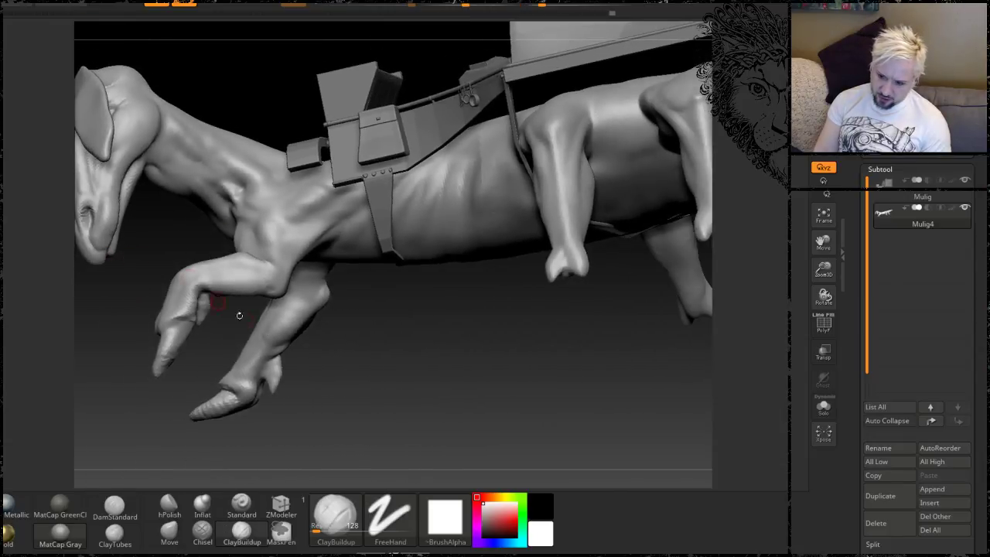
{"action": "key", "text": "ctrl"}
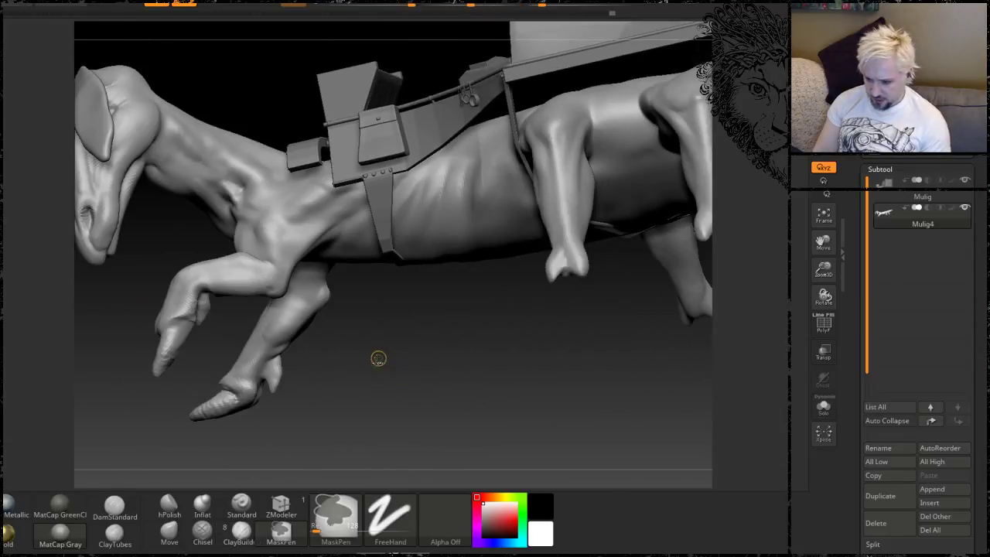
{"action": "mouse_move", "coordinate": [380, 325]}
{"action": "left_mouse_down"}
{"action": "mouse_move", "coordinate": [418, 343]}
{"action": "mouse_move", "coordinate": [413, 349]}
{"action": "left_mouse_up"}
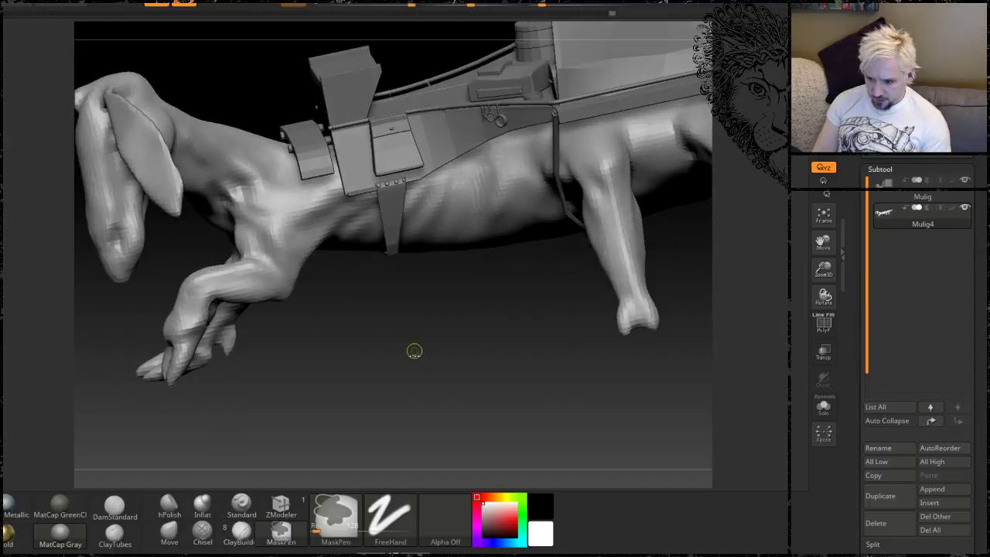
{"action": "left_click_drag", "start_coordinate": [977, 329], "coordinate": [977, 237]}
{"action": "left_click", "coordinate": [890, 403]}
{"action": "scroll", "coordinate": [913, 371], "scroll_direction": "down", "scroll_amount": 5}
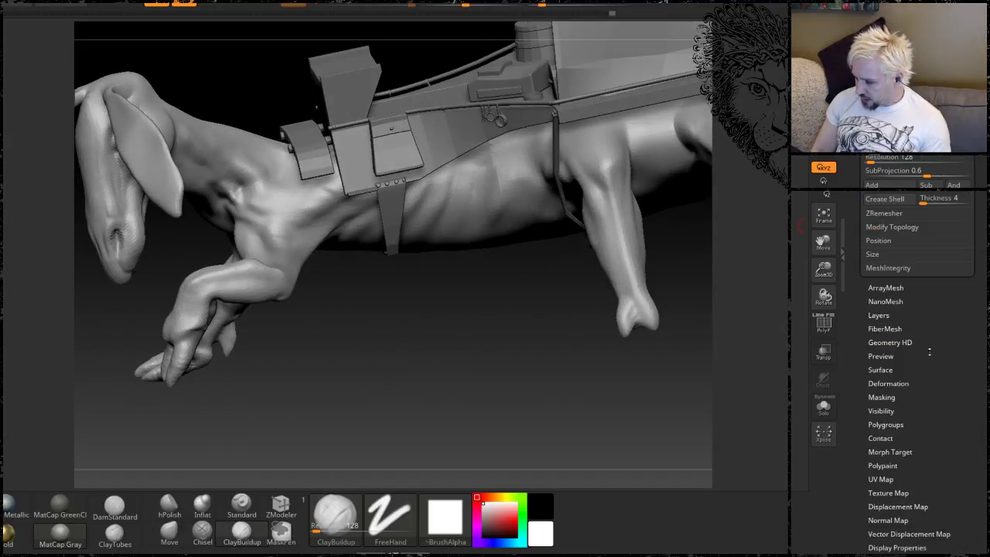
{"action": "type", "text": "336"}
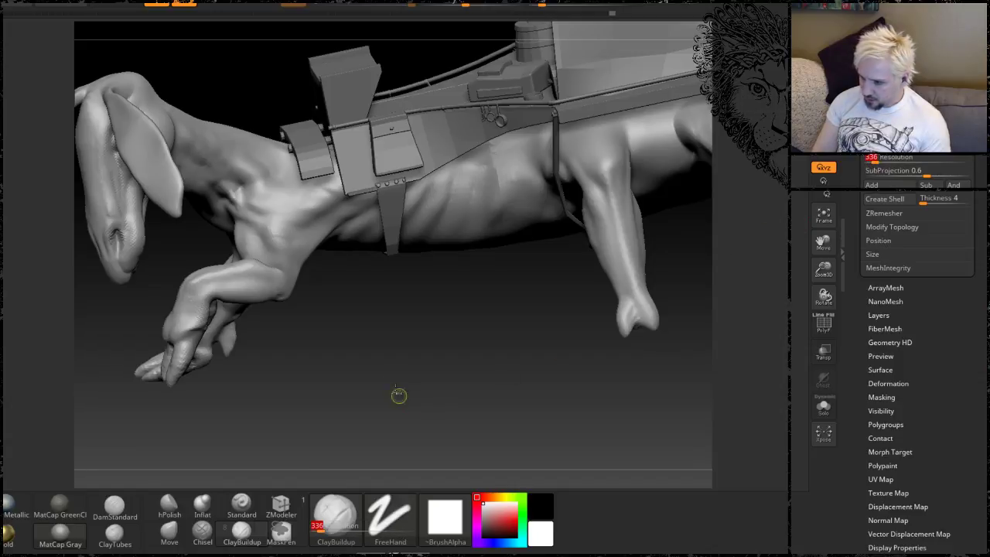
{"action": "key", "text": "Return"}
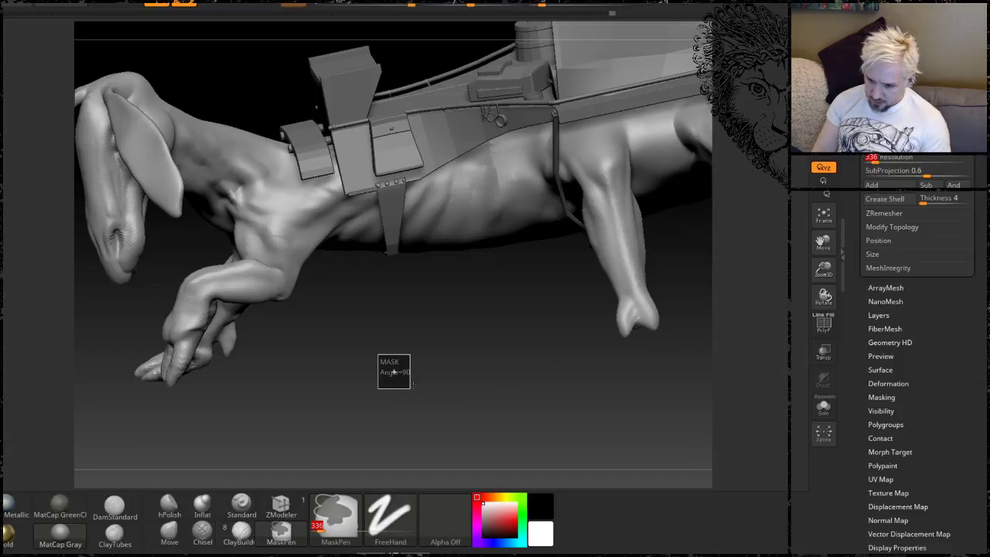
{"action": "mouse_move", "coordinate": [365, 345]}
{"action": "left_mouse_down"}
{"action": "mouse_move", "coordinate": [384, 336]}
{"action": "mouse_move", "coordinate": [391, 395]}
{"action": "mouse_move", "coordinate": [454, 362]}
{"action": "left_mouse_up"}
Step: Smooth around the creature's eye and carve the eyelid and socket edges with the DamStandard brush
{"action": "left_click_drag", "start_coordinate": [119, 365], "coordinate": [103, 331]}
{"action": "left_click_drag", "start_coordinate": [343, 270], "coordinate": [410, 363], "text": "alt"}
{"action": "left_click_drag", "start_coordinate": [410, 364], "coordinate": [433, 371]}
{"action": "left_click_drag", "start_coordinate": [252, 262], "coordinate": [269, 254], "text": "shift"}
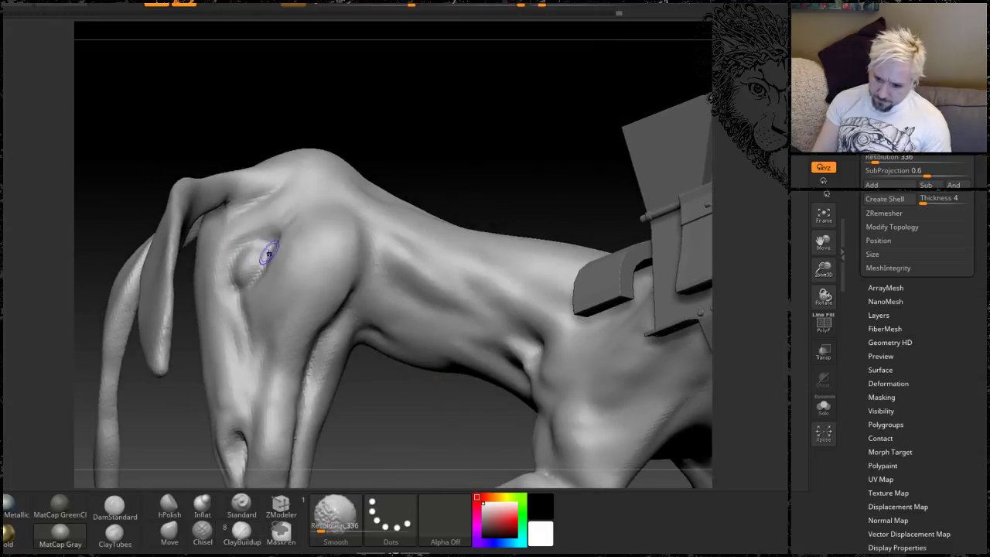
{"action": "right_click_drag", "start_coordinate": [466, 196], "coordinate": [456, 232], "text": "ctrl"}
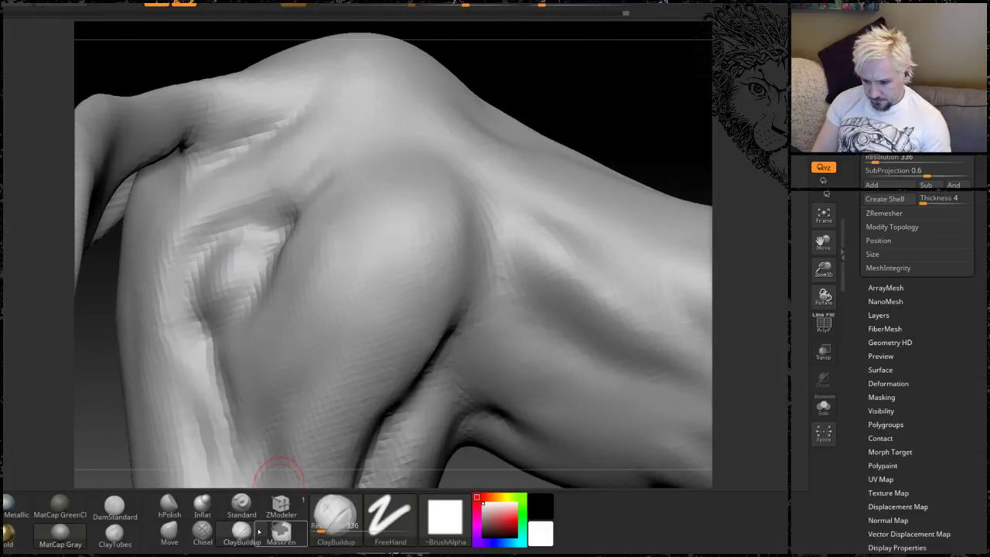
{"action": "left_click", "coordinate": [115, 506]}
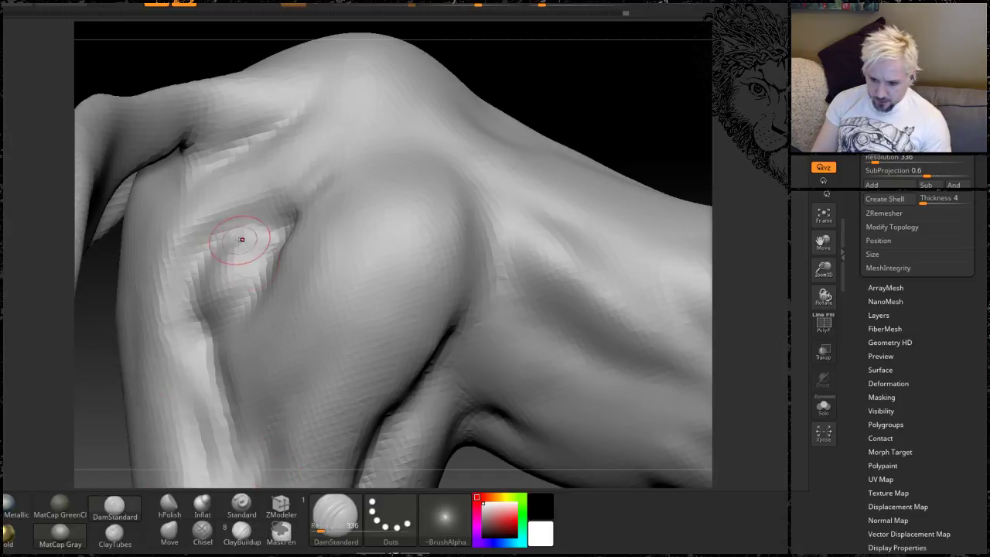
{"action": "mouse_move", "coordinate": [201, 312]}
{"action": "left_mouse_down"}
{"action": "mouse_move", "coordinate": [190, 271]}
{"action": "mouse_move", "coordinate": [247, 226]}
{"action": "left_mouse_up"}
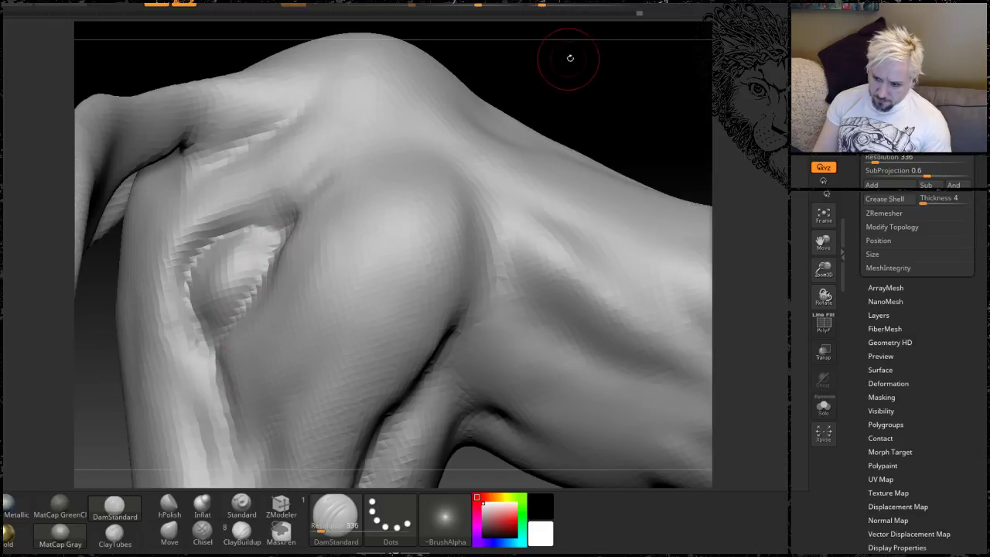
{"action": "left_click_drag", "start_coordinate": [570, 58], "coordinate": [571, 96]}
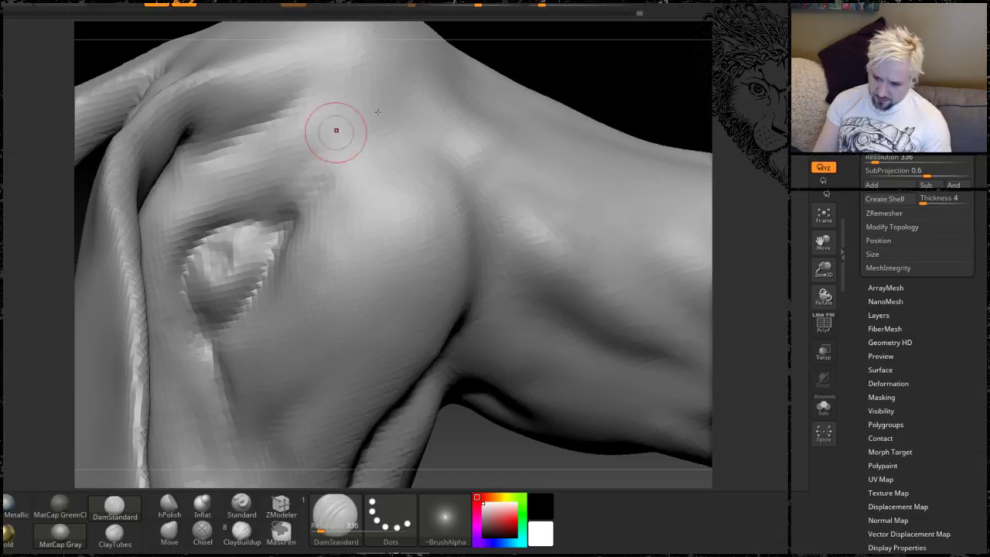
{"action": "mouse_move", "coordinate": [628, 78]}
{"action": "left_mouse_down"}
{"action": "mouse_move", "coordinate": [641, 89]}
{"action": "mouse_move", "coordinate": [560, 68]}
{"action": "left_mouse_up"}
{"action": "mouse_move", "coordinate": [467, 149]}
{"action": "left_mouse_down", "text": "alt"}
{"action": "mouse_move", "coordinate": [539, 140]}
{"action": "mouse_move", "coordinate": [515, 122]}
{"action": "mouse_move", "coordinate": [535, 143]}
{"action": "mouse_move", "coordinate": [476, 168]}
{"action": "mouse_move", "coordinate": [503, 213]}
{"action": "left_mouse_up", "text": "alt"}
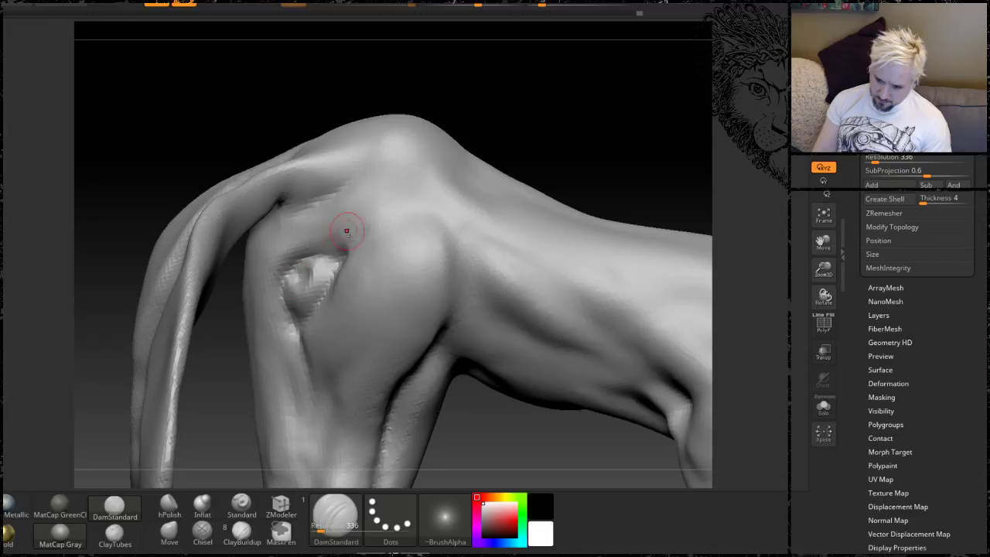
Step: Carve curved skin folds into the neck just behind the cheek and jaw with DamStandard
{"action": "left_click_drag", "start_coordinate": [535, 121], "coordinate": [364, 295]}
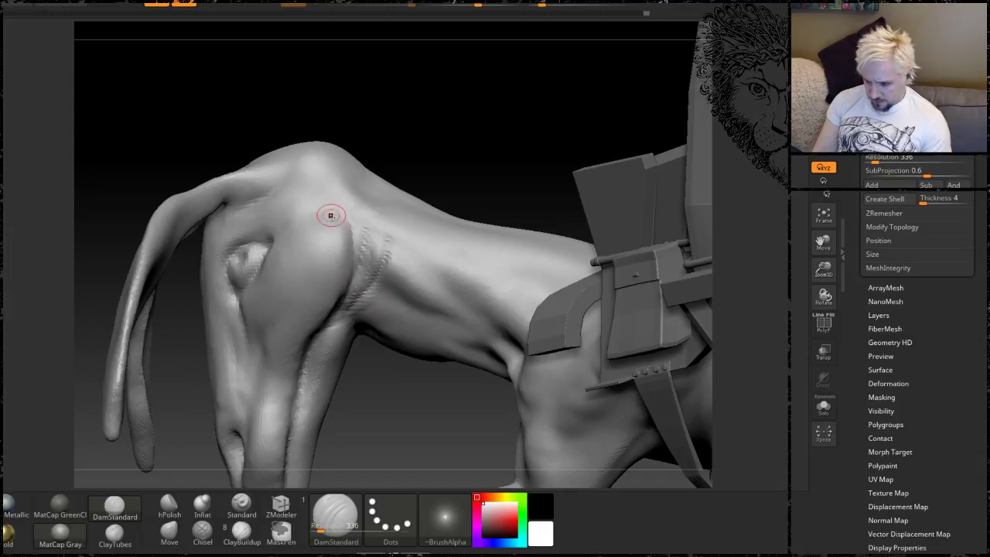
{"action": "left_click_drag", "start_coordinate": [330, 215], "coordinate": [347, 229]}
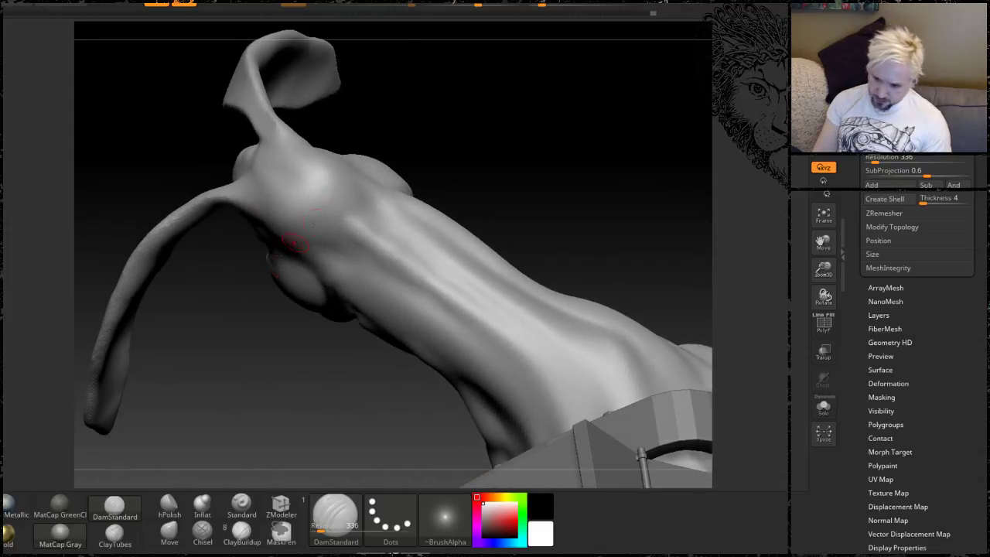
{"action": "left_click_drag", "start_coordinate": [281, 280], "coordinate": [366, 255]}
{"action": "left_click_drag", "start_coordinate": [499, 185], "coordinate": [562, 164]}
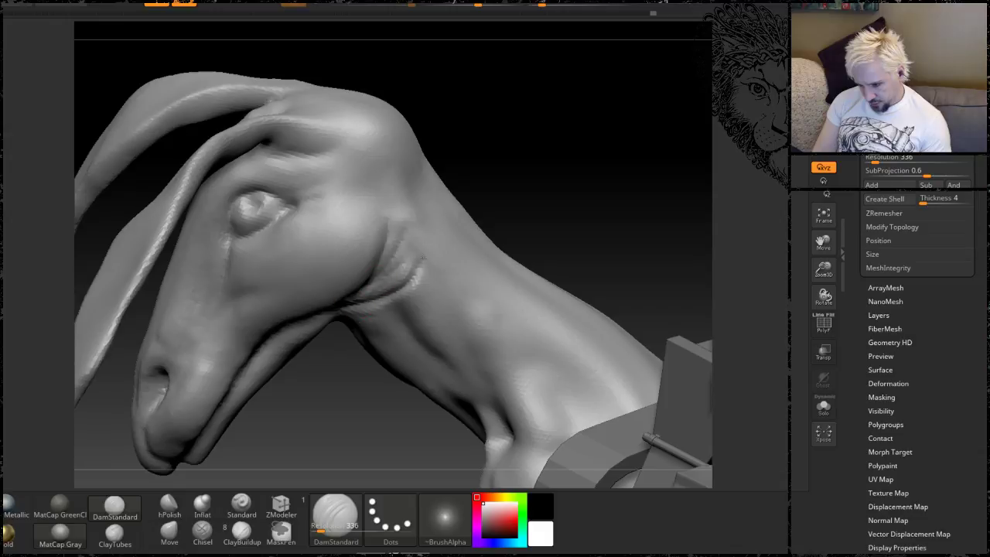
{"action": "left_click_drag", "start_coordinate": [578, 216], "coordinate": [376, 249]}
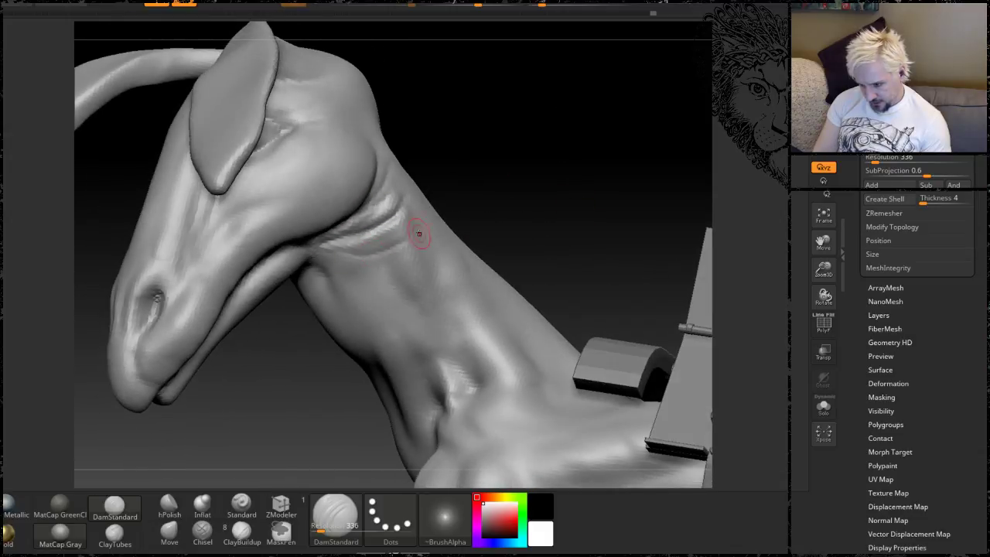
Step: Smooth and refine the skin folds where the jaw meets the neck
{"action": "key", "text": "shift"}
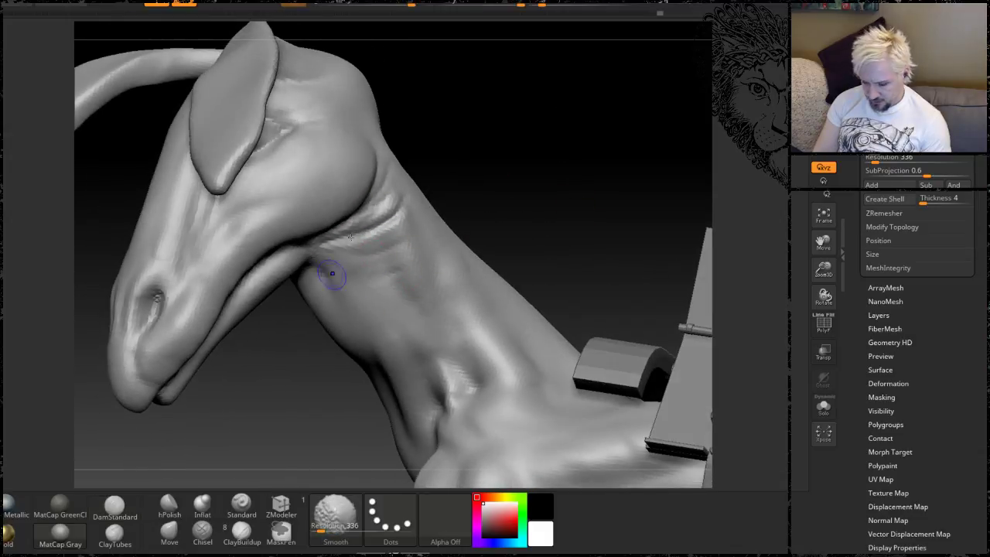
{"action": "mouse_move", "coordinate": [495, 174]}
{"action": "left_mouse_down"}
{"action": "mouse_move", "coordinate": [564, 175]}
{"action": "mouse_move", "coordinate": [563, 193]}
{"action": "left_mouse_up"}
{"action": "key", "text": "shift"}
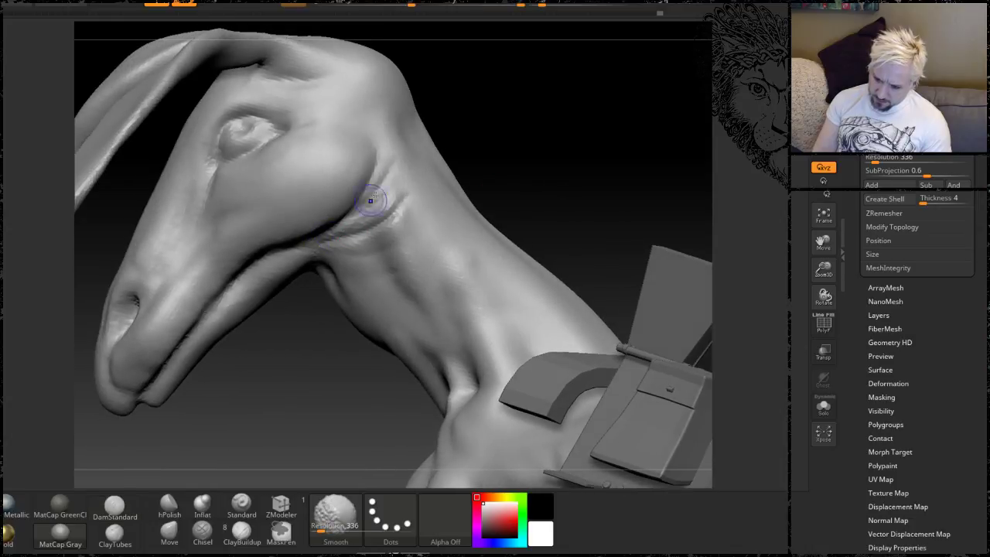
{"action": "left_click_drag", "start_coordinate": [370, 201], "coordinate": [461, 246]}
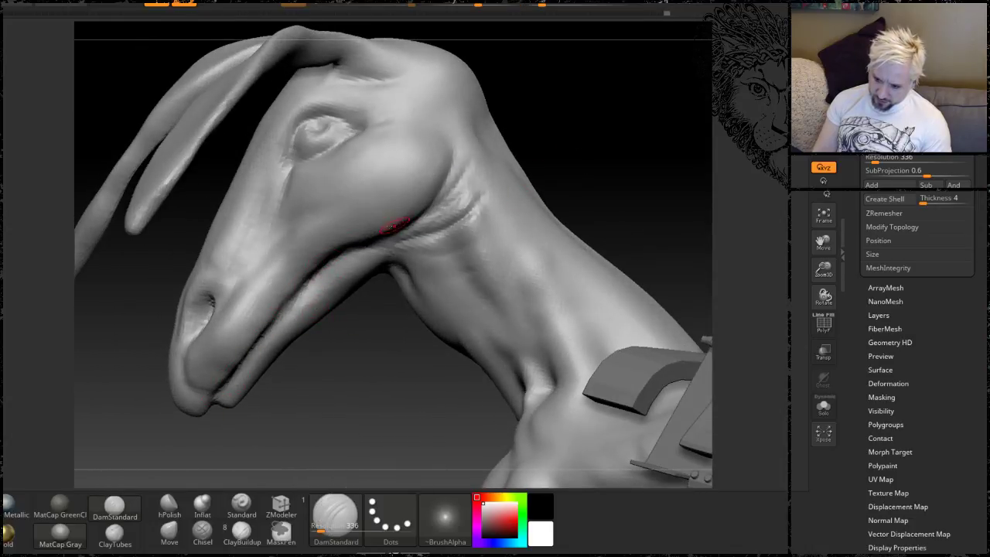
{"action": "left_click_drag", "start_coordinate": [386, 372], "coordinate": [354, 341]}
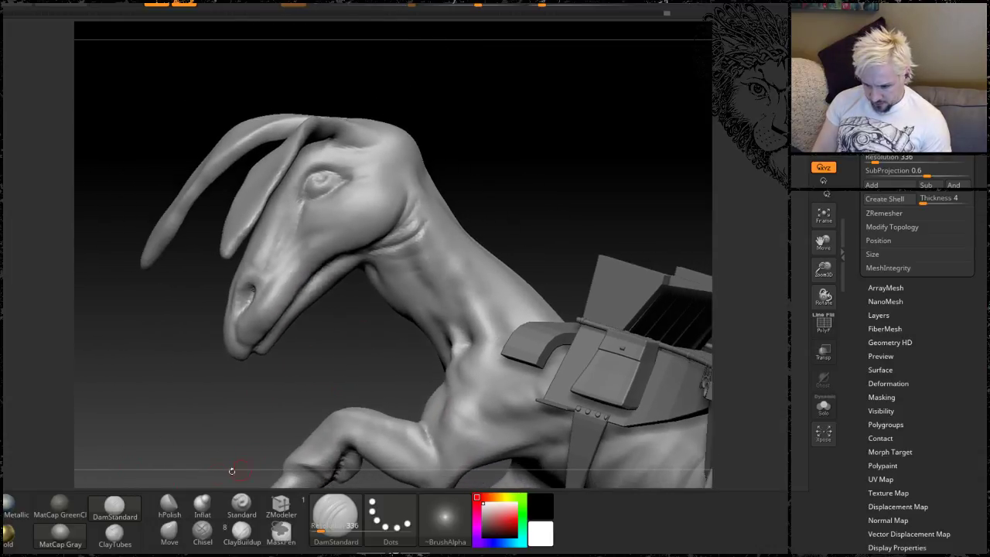
Step: Reshape the lower jaw and the rear corner of the cheek with the Move brush, working from side and underside views
{"action": "left_click", "coordinate": [168, 534]}
{"action": "key", "text": "space"}
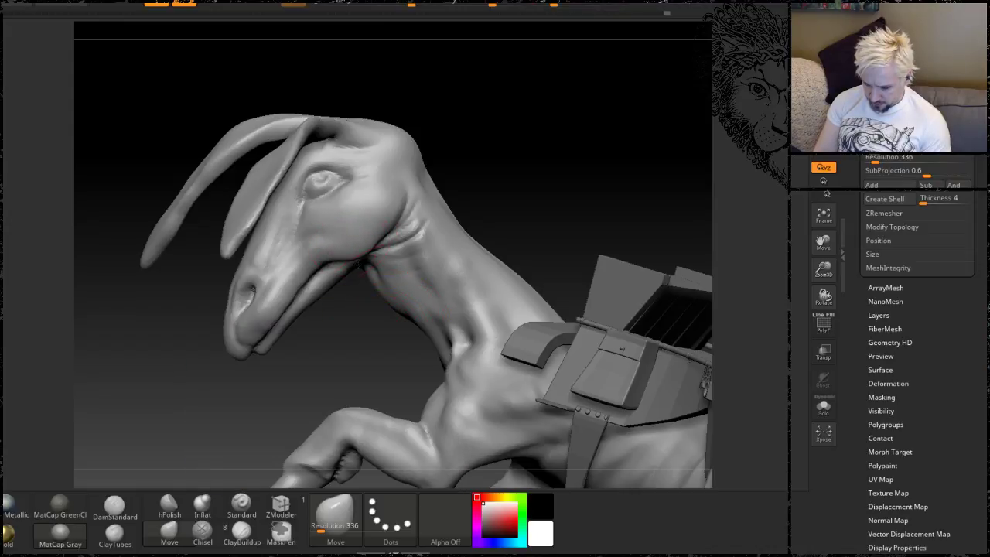
{"action": "left_click_drag", "start_coordinate": [351, 334], "coordinate": [346, 271]}
{"action": "left_click_drag", "start_coordinate": [360, 274], "coordinate": [344, 289], "text": "ctrl"}
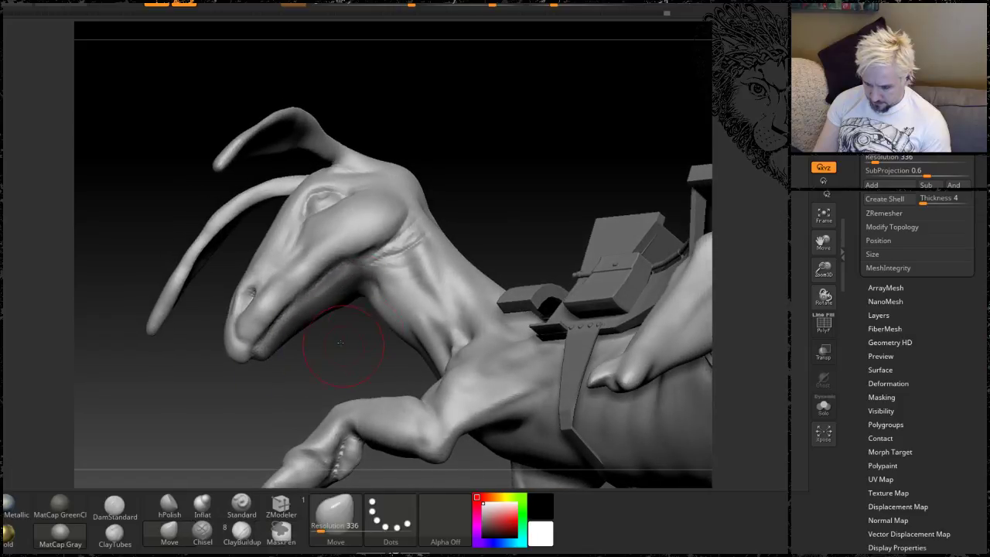
{"action": "mouse_move", "coordinate": [279, 348]}
{"action": "right_mouse_down"}
{"action": "mouse_move", "coordinate": [365, 163]}
{"action": "mouse_move", "coordinate": [332, 283]}
{"action": "right_mouse_up"}
{"action": "key", "text": "ctrl"}
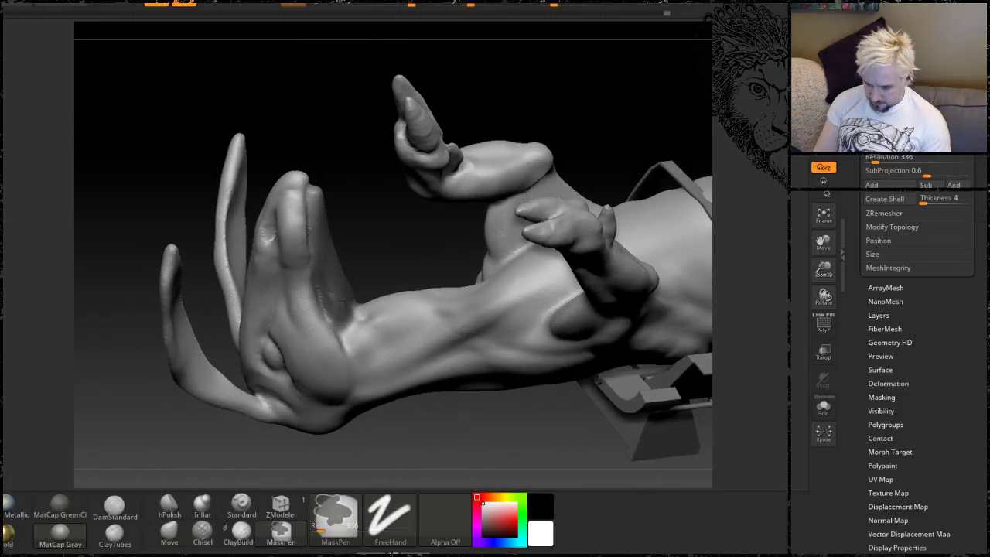
{"action": "right_click_drag", "start_coordinate": [323, 181], "coordinate": [349, 256]}
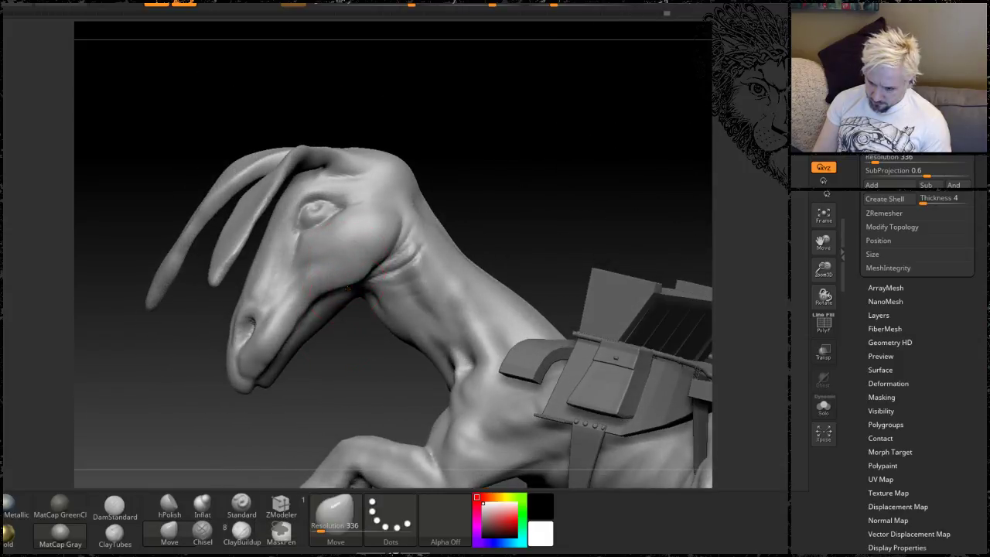
{"action": "left_click_drag", "start_coordinate": [356, 286], "coordinate": [378, 268]}
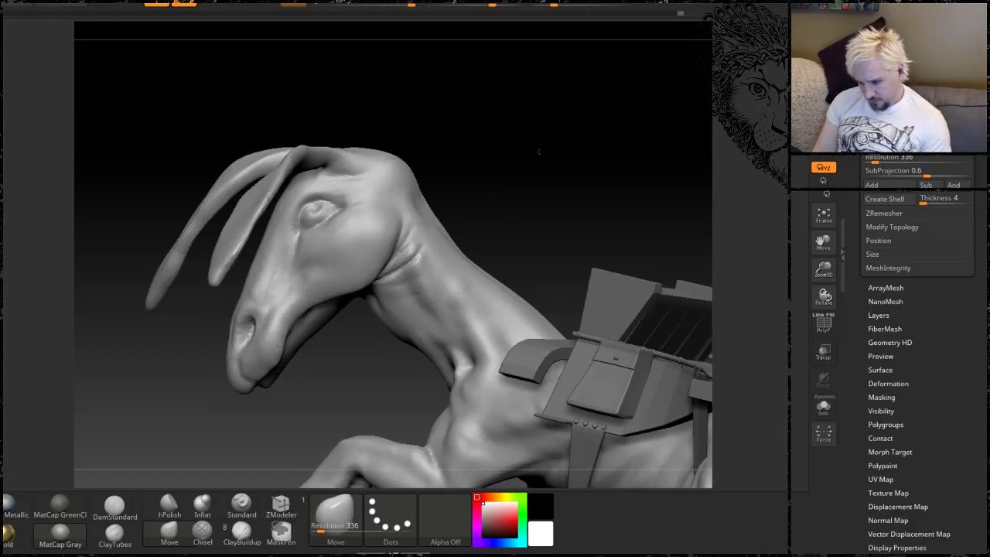
{"action": "left_click_drag", "start_coordinate": [539, 151], "coordinate": [525, 190]}
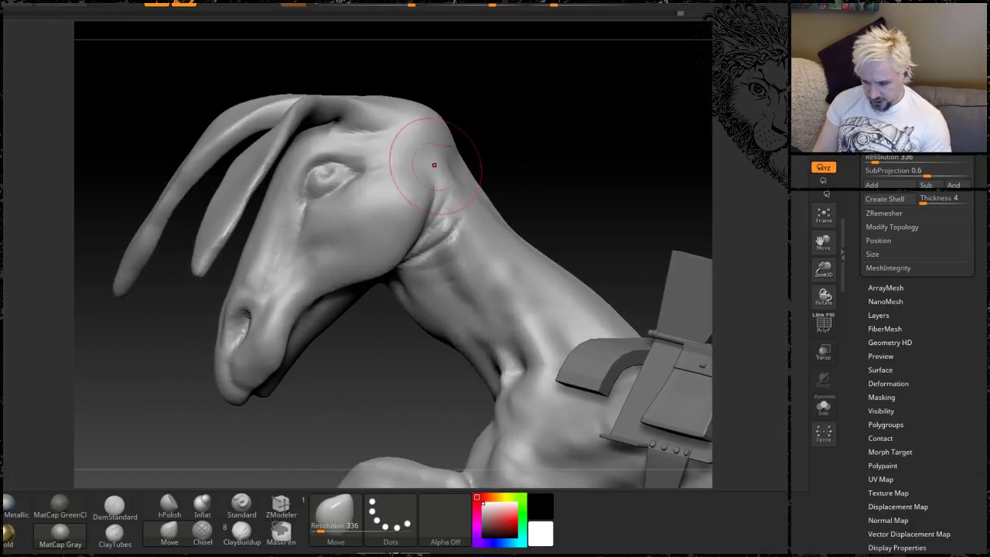
Step: Pull the cheek's lower edge and the upper lip down over the jaw on the head's opposite side with the Move brush
{"action": "left_click_drag", "start_coordinate": [571, 129], "coordinate": [600, 128]}
{"action": "mouse_move", "coordinate": [467, 118]}
{"action": "left_mouse_down"}
{"action": "mouse_move", "coordinate": [544, 161]}
{"action": "mouse_move", "coordinate": [426, 229]}
{"action": "left_mouse_up"}
{"action": "left_click_drag", "start_coordinate": [402, 284], "coordinate": [149, 329]}
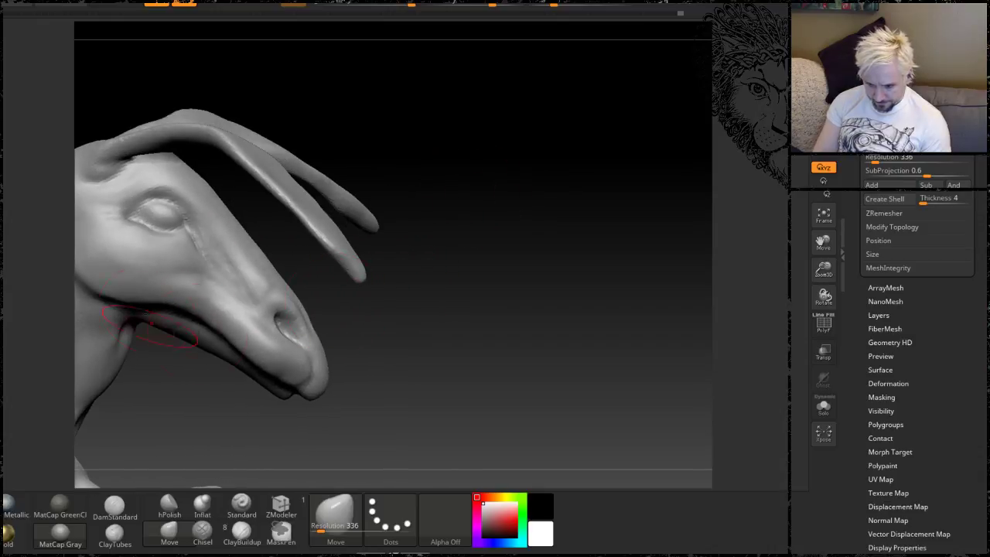
{"action": "left_click_drag", "start_coordinate": [160, 291], "coordinate": [158, 304]}
{"action": "left_click_drag", "start_coordinate": [159, 410], "coordinate": [264, 374], "text": "alt"}
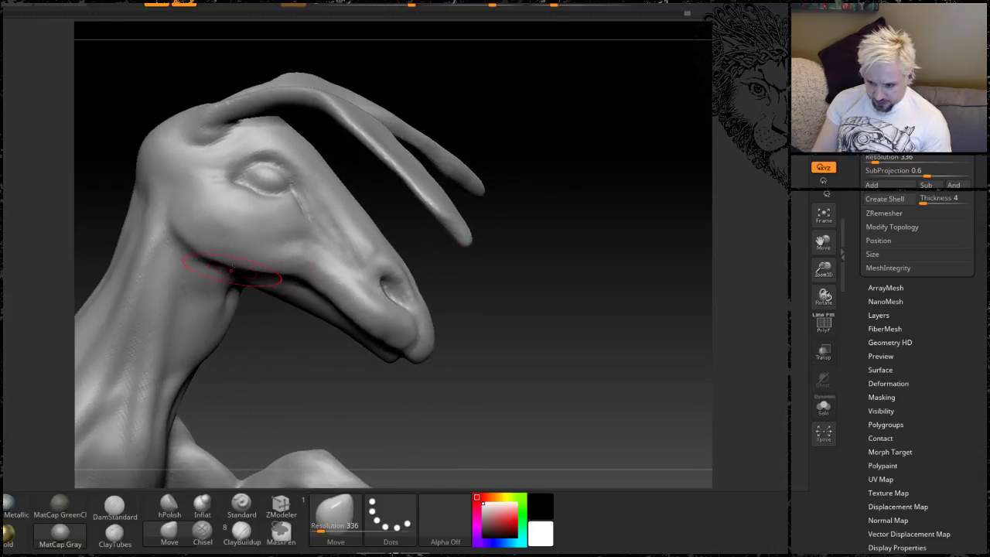
{"action": "left_click_drag", "start_coordinate": [232, 274], "coordinate": [229, 286]}
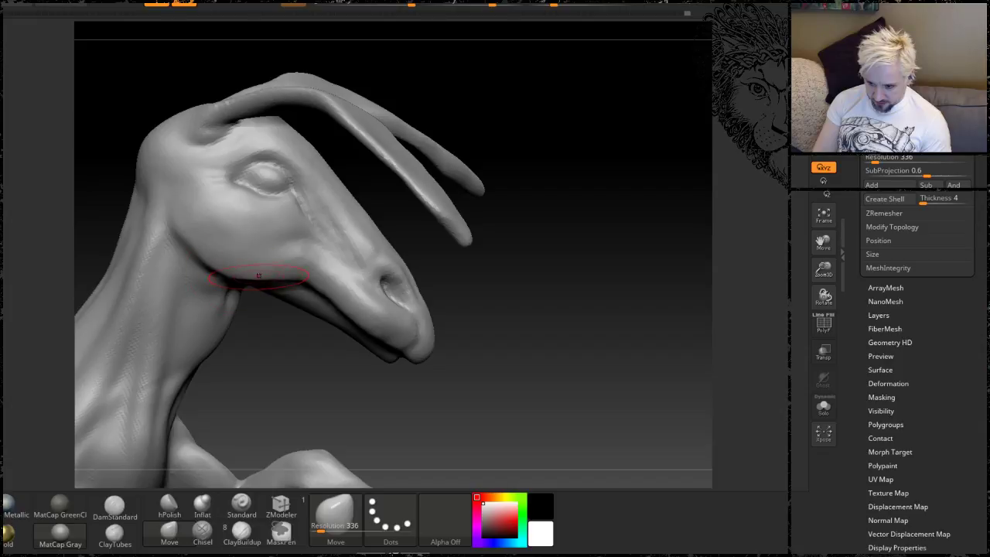
{"action": "left_click_drag", "start_coordinate": [211, 248], "coordinate": [200, 259]}
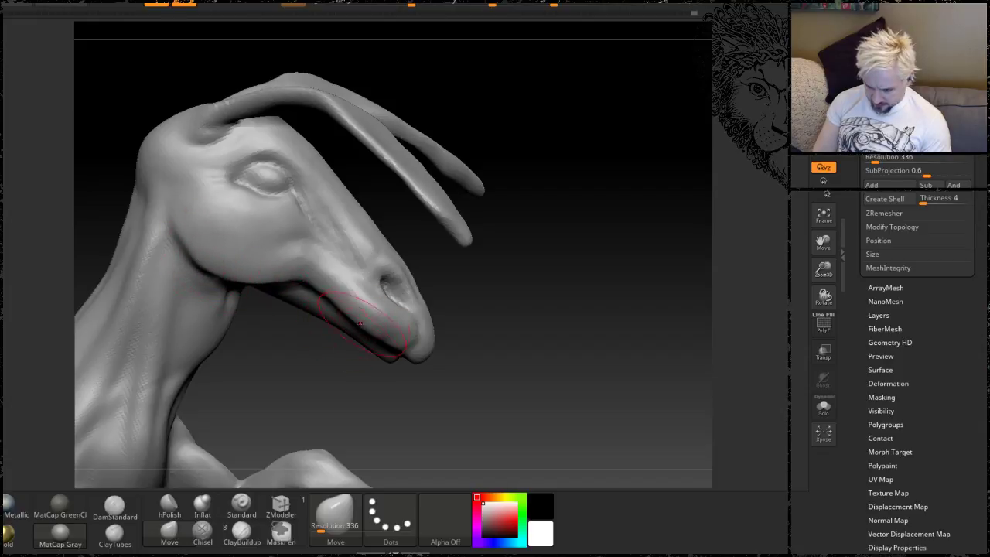
{"action": "left_click_drag", "start_coordinate": [360, 323], "coordinate": [360, 336], "text": "shift"}
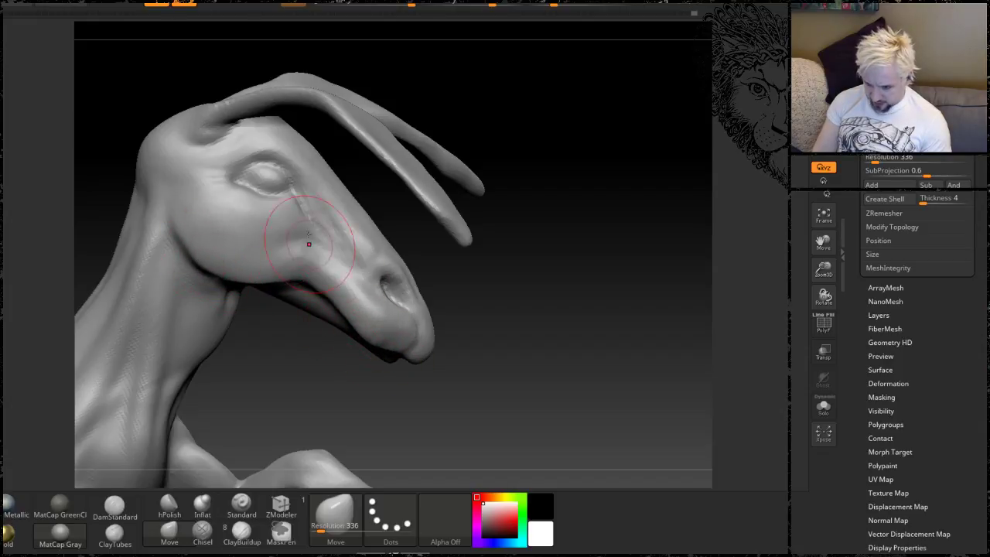
Step: Examine the reshaped head, ears and cheeks from the front, above and the side
{"action": "mouse_move", "coordinate": [540, 291]}
{"action": "left_mouse_down"}
{"action": "mouse_move", "coordinate": [277, 316]}
{"action": "mouse_move", "coordinate": [292, 281]}
{"action": "left_mouse_up"}
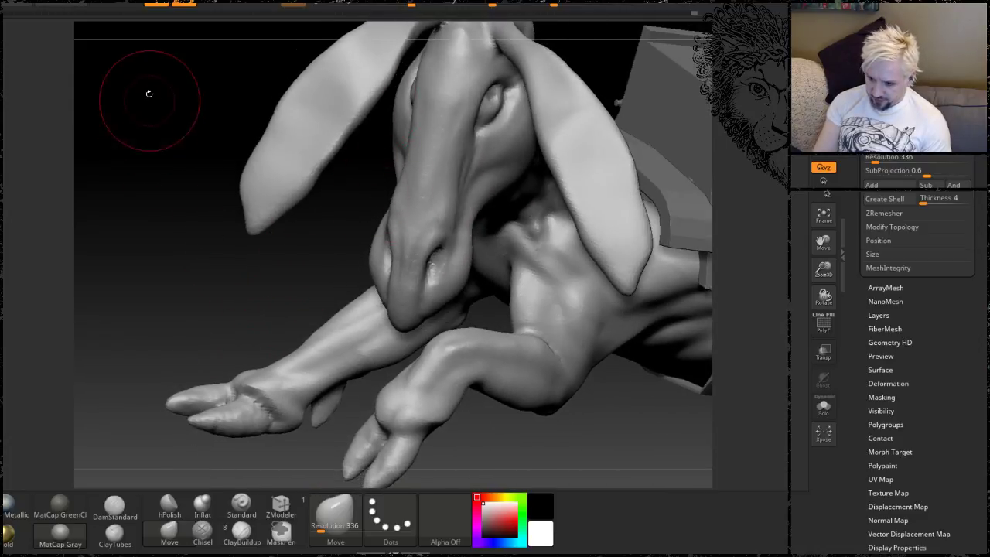
{"action": "mouse_move", "coordinate": [149, 93]}
{"action": "left_mouse_down", "text": "alt"}
{"action": "mouse_move", "coordinate": [147, 190]}
{"action": "mouse_move", "coordinate": [159, 208]}
{"action": "mouse_move", "coordinate": [178, 182]}
{"action": "mouse_move", "coordinate": [181, 206]}
{"action": "left_mouse_up", "text": "alt"}
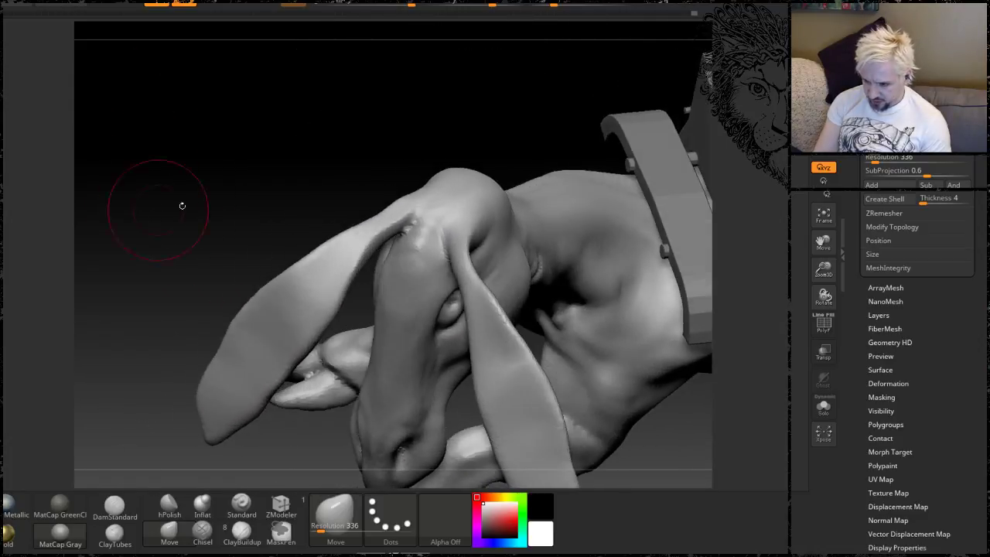
{"action": "key", "text": "shift"}
{"action": "mouse_move", "coordinate": [333, 197]}
{"action": "left_mouse_down"}
{"action": "mouse_move", "coordinate": [247, 111]}
{"action": "mouse_move", "coordinate": [441, 187]}
{"action": "left_mouse_up"}
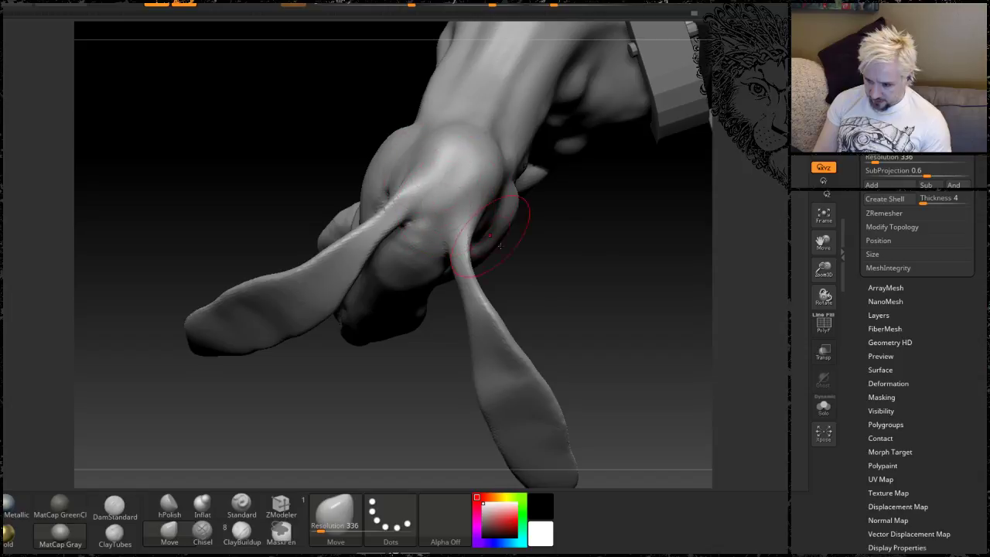
{"action": "mouse_move", "coordinate": [489, 235]}
{"action": "left_mouse_down"}
{"action": "mouse_move", "coordinate": [445, 189]}
{"action": "mouse_move", "coordinate": [442, 166]}
{"action": "left_mouse_up"}
{"action": "mouse_move", "coordinate": [396, 425]}
{"action": "left_mouse_down", "text": "alt"}
{"action": "mouse_move", "coordinate": [420, 288]}
{"action": "mouse_move", "coordinate": [421, 306]}
{"action": "mouse_move", "coordinate": [409, 317]}
{"action": "mouse_move", "coordinate": [414, 270]}
{"action": "mouse_move", "coordinate": [418, 295]}
{"action": "mouse_move", "coordinate": [403, 321]}
{"action": "left_mouse_up", "text": "alt"}
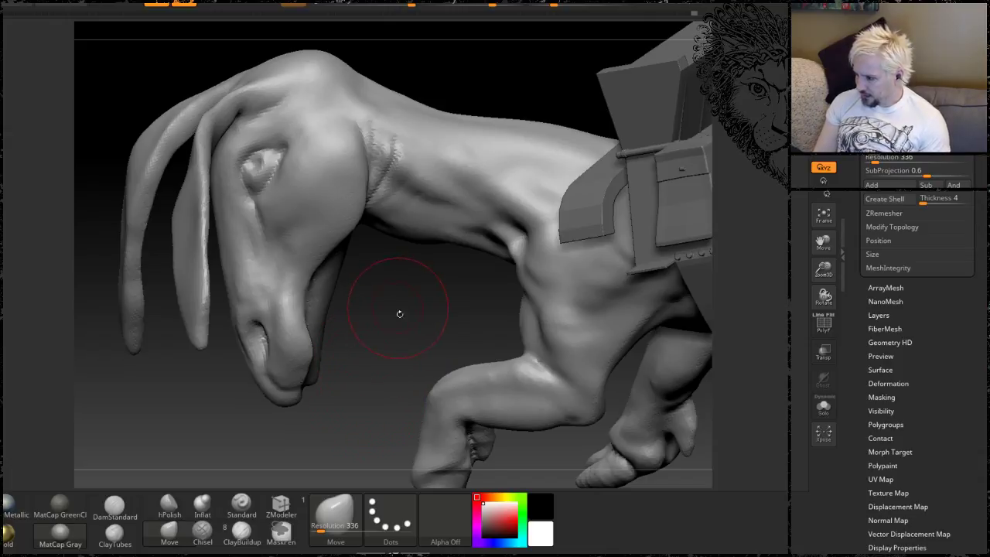
Step: Build up the middle leg's knee with a smaller ClayTubes brush and smooth the added clay
{"action": "mouse_move", "coordinate": [416, 301]}
{"action": "left_mouse_down"}
{"action": "mouse_move", "coordinate": [413, 316]}
{"action": "mouse_move", "coordinate": [377, 241]}
{"action": "mouse_move", "coordinate": [426, 347]}
{"action": "mouse_move", "coordinate": [345, 345]}
{"action": "mouse_move", "coordinate": [371, 360]}
{"action": "mouse_move", "coordinate": [331, 333]}
{"action": "mouse_move", "coordinate": [347, 325]}
{"action": "mouse_move", "coordinate": [356, 392]}
{"action": "mouse_move", "coordinate": [356, 338]}
{"action": "mouse_move", "coordinate": [286, 376]}
{"action": "mouse_move", "coordinate": [310, 327]}
{"action": "mouse_move", "coordinate": [298, 352]}
{"action": "mouse_move", "coordinate": [469, 314]}
{"action": "mouse_move", "coordinate": [305, 356]}
{"action": "mouse_move", "coordinate": [279, 332]}
{"action": "mouse_move", "coordinate": [350, 366]}
{"action": "mouse_move", "coordinate": [355, 348]}
{"action": "mouse_move", "coordinate": [250, 389]}
{"action": "mouse_move", "coordinate": [234, 342]}
{"action": "mouse_move", "coordinate": [356, 283]}
{"action": "mouse_move", "coordinate": [348, 286]}
{"action": "mouse_move", "coordinate": [360, 247]}
{"action": "mouse_move", "coordinate": [330, 324]}
{"action": "mouse_move", "coordinate": [338, 309]}
{"action": "mouse_move", "coordinate": [352, 394]}
{"action": "mouse_move", "coordinate": [237, 395]}
{"action": "mouse_move", "coordinate": [218, 352]}
{"action": "left_mouse_up"}
{"action": "left_click_drag", "start_coordinate": [389, 363], "coordinate": [417, 369]}
{"action": "left_click_drag", "start_coordinate": [469, 396], "coordinate": [325, 349], "text": "alt"}
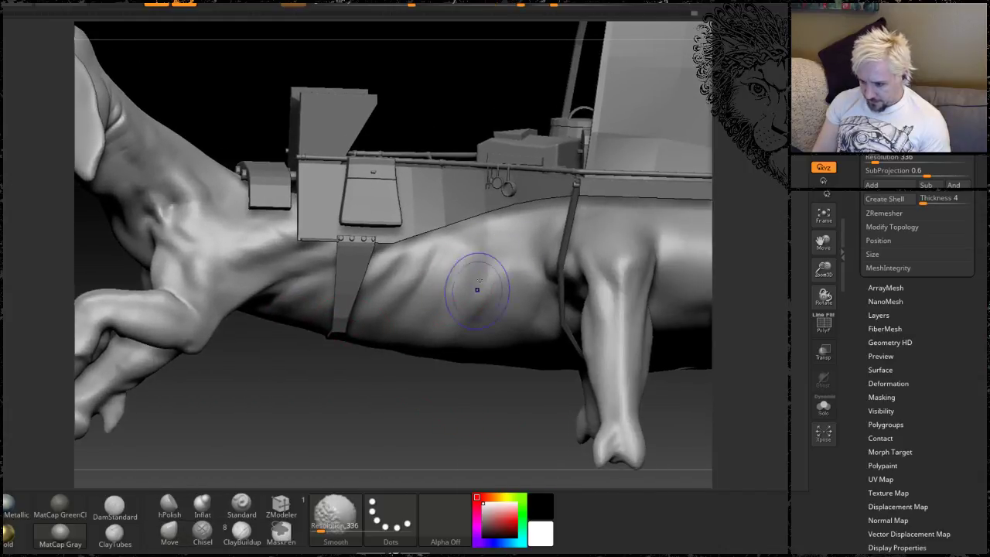
{"action": "left_click_drag", "start_coordinate": [478, 280], "coordinate": [278, 255], "text": "alt"}
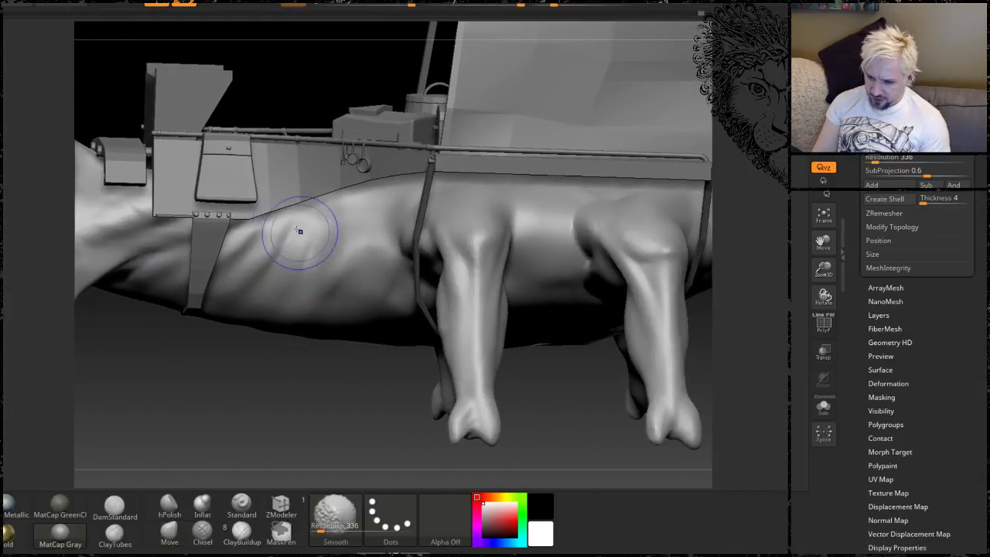
{"action": "left_click_drag", "start_coordinate": [410, 352], "coordinate": [296, 320], "text": "alt"}
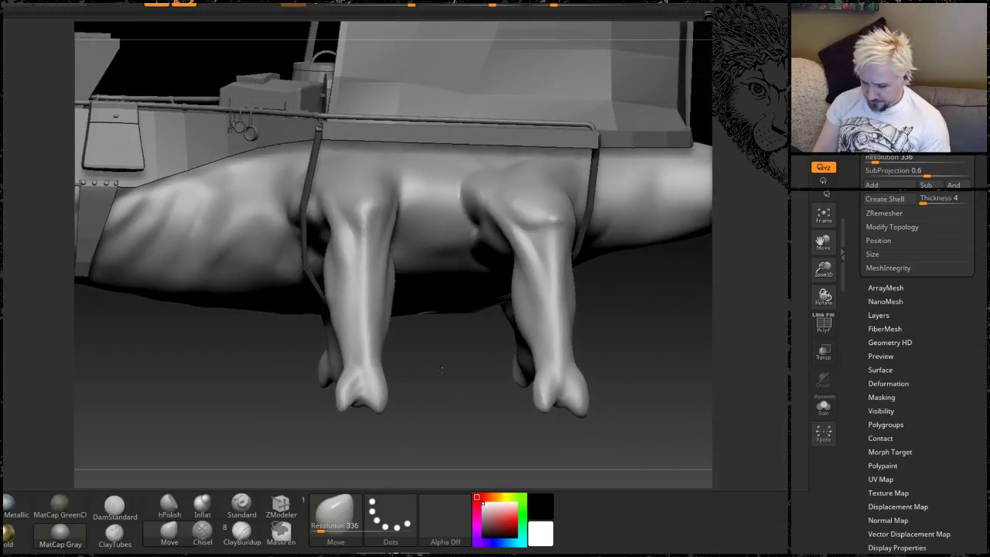
{"action": "left_click_drag", "start_coordinate": [442, 371], "coordinate": [325, 256]}
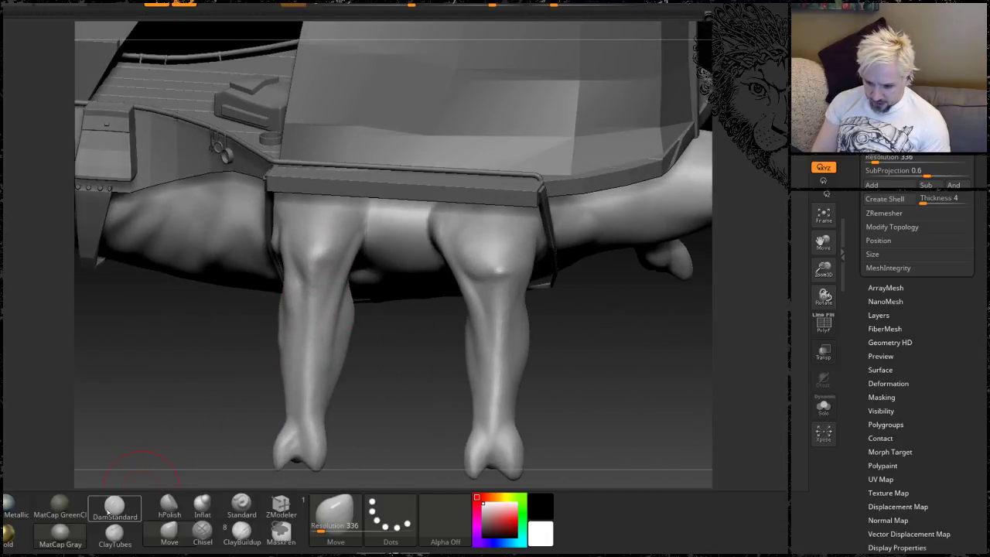
{"action": "left_click", "coordinate": [116, 532]}
{"action": "key", "text": "space"}
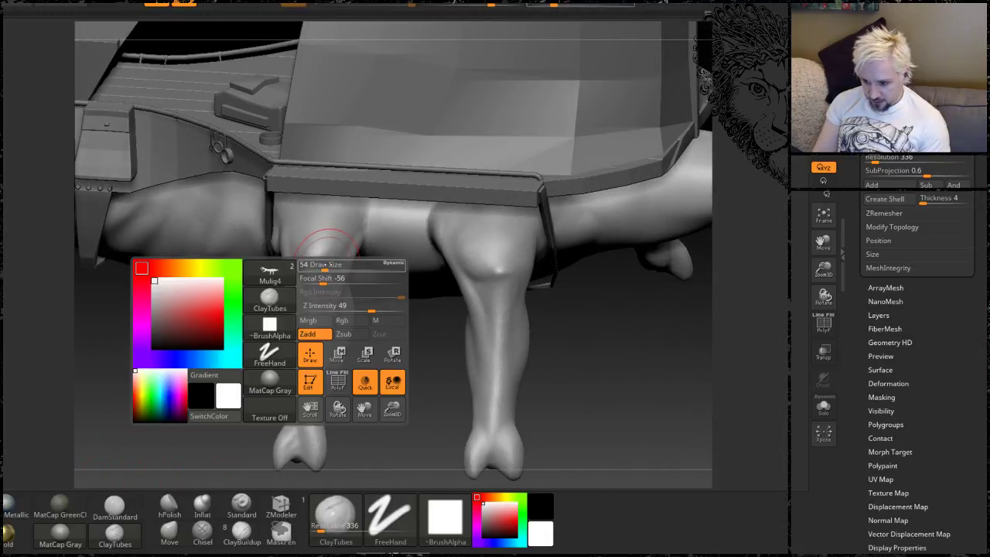
{"action": "left_click_drag", "start_coordinate": [329, 267], "coordinate": [318, 268]}
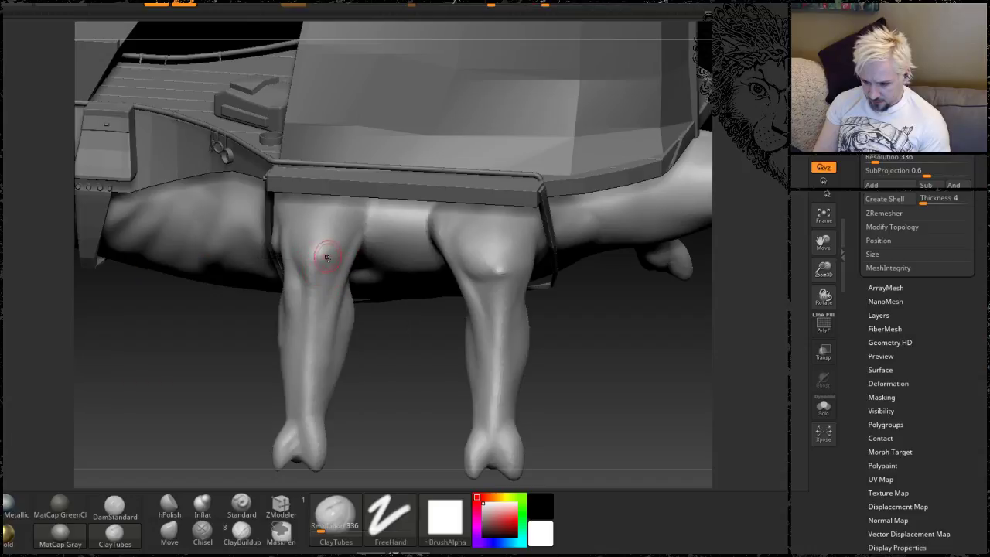
{"action": "mouse_move", "coordinate": [406, 361]}
{"action": "left_mouse_down", "text": "alt"}
{"action": "mouse_move", "coordinate": [357, 297]}
{"action": "mouse_move", "coordinate": [367, 286]}
{"action": "left_mouse_up", "text": "alt"}
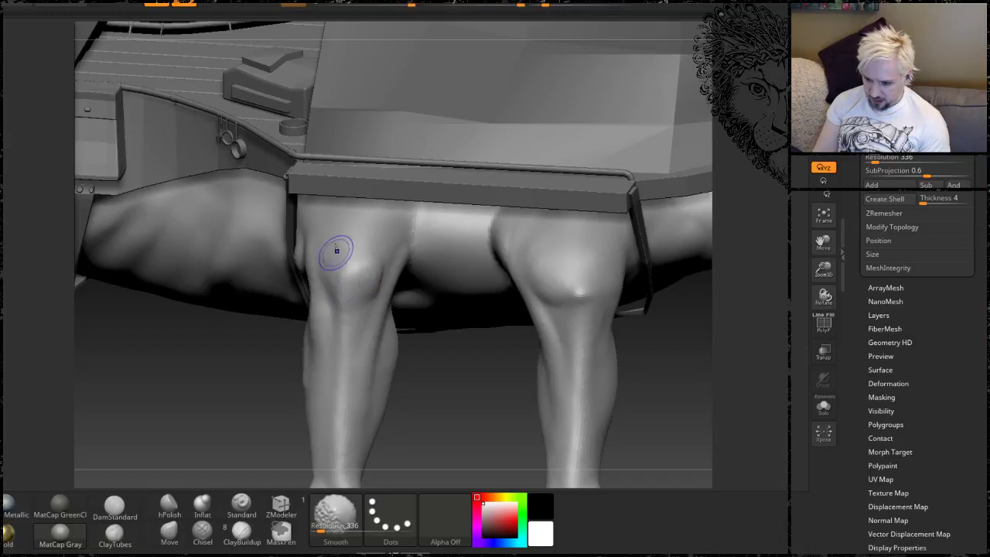
{"action": "left_click_drag", "start_coordinate": [336, 267], "coordinate": [344, 288], "text": "shift"}
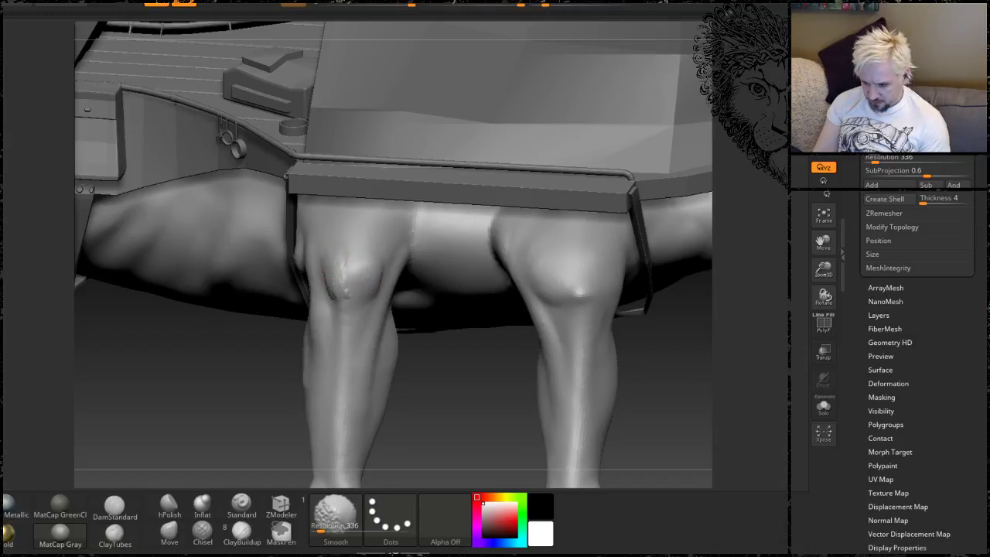
Step: Hide the Mulig subtool carrying the pack gear, leaving only the creature's body on view
{"action": "mouse_move", "coordinate": [762, 297]}
{"action": "left_mouse_down"}
{"action": "mouse_move", "coordinate": [762, 329]}
{"action": "mouse_move", "coordinate": [773, 271]}
{"action": "mouse_move", "coordinate": [785, 300]}
{"action": "left_mouse_up"}
{"action": "scroll", "coordinate": [916, 310], "scroll_direction": "up", "scroll_amount": 5}
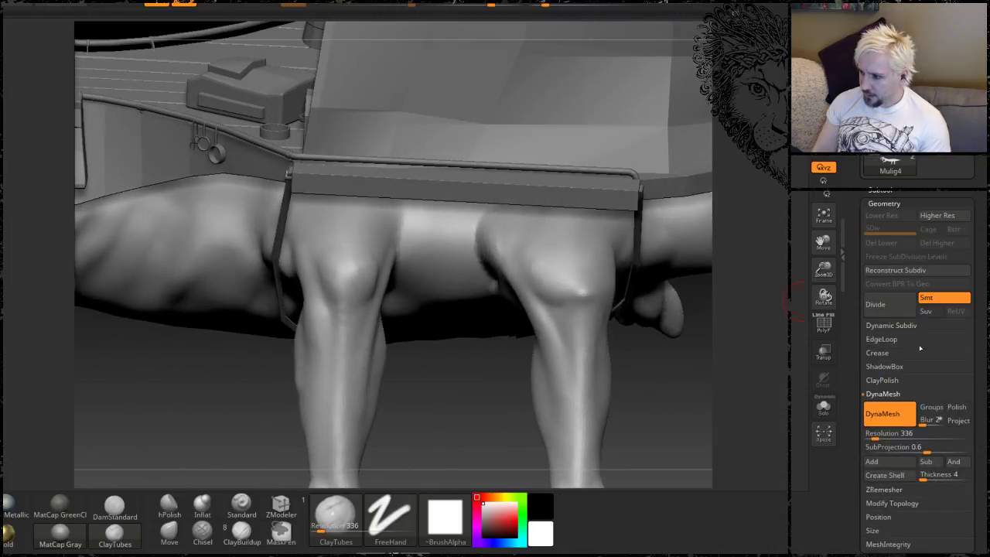
{"action": "scroll", "coordinate": [902, 281], "scroll_direction": "up", "scroll_amount": 5}
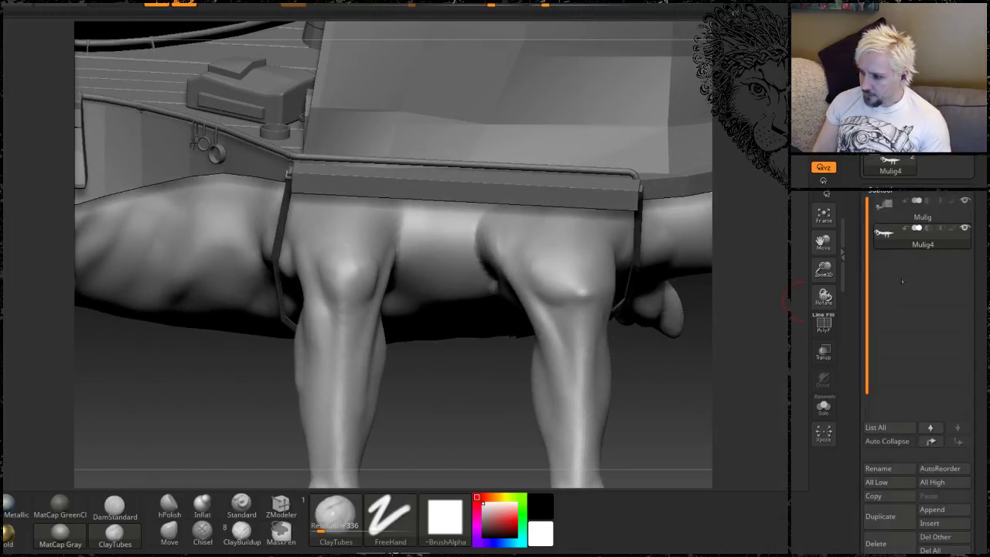
{"action": "left_click", "coordinate": [964, 201]}
Step: Enlarge the ClayTubes brush, build diverging muscle bands from the middle leg's knee up the thigh, and smooth them
{"action": "left_click_drag", "start_coordinate": [469, 357], "coordinate": [484, 424]}
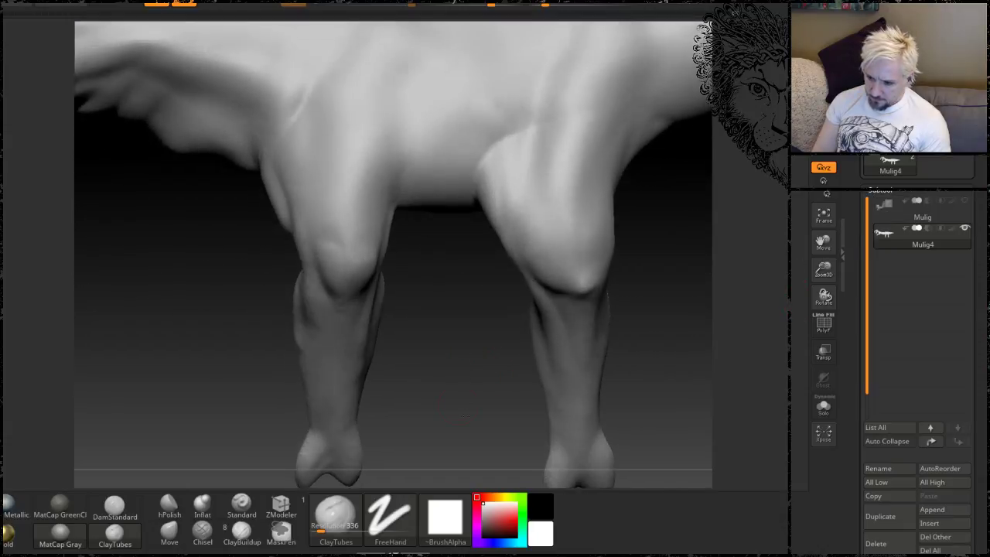
{"action": "key", "text": "space"}
{"action": "mouse_move", "coordinate": [456, 359]}
{"action": "left_mouse_down"}
{"action": "mouse_move", "coordinate": [467, 359]}
{"action": "mouse_move", "coordinate": [457, 359]}
{"action": "left_mouse_up"}
{"action": "left_click_drag", "start_coordinate": [351, 218], "coordinate": [381, 128]}
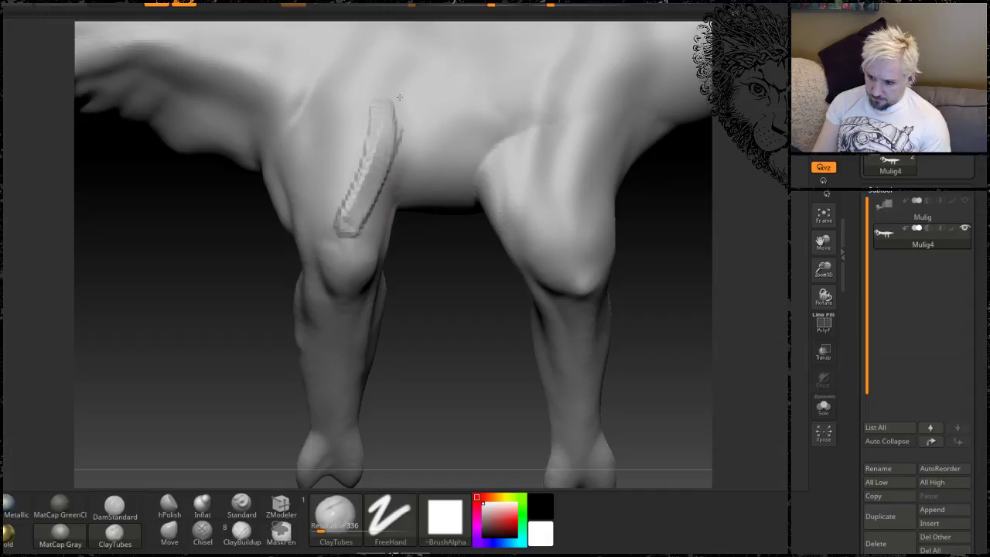
{"action": "mouse_move", "coordinate": [349, 200]}
{"action": "left_mouse_down"}
{"action": "mouse_move", "coordinate": [335, 98]}
{"action": "mouse_move", "coordinate": [321, 104]}
{"action": "left_mouse_up"}
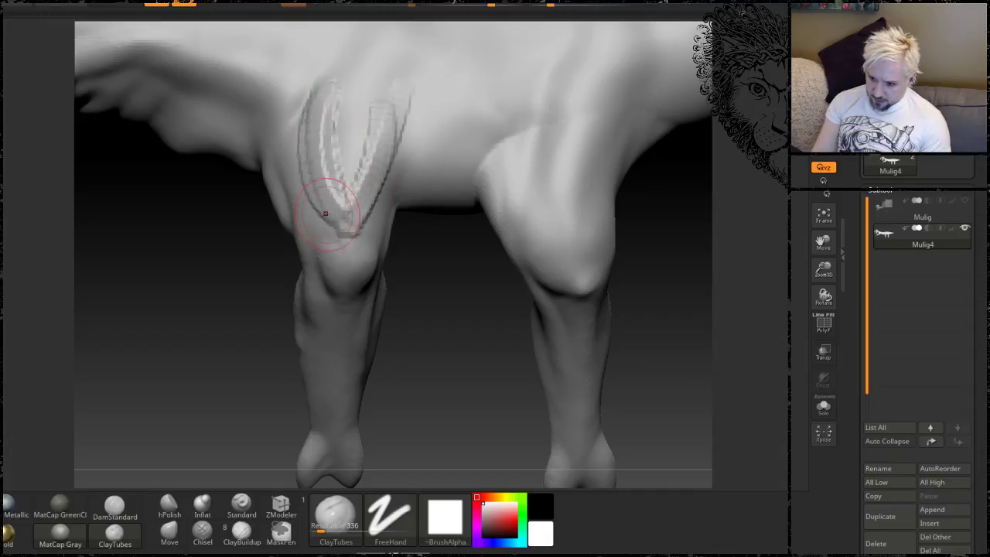
{"action": "left_click_drag", "start_coordinate": [325, 214], "coordinate": [335, 108]}
{"action": "mouse_move", "coordinate": [348, 216]}
{"action": "left_mouse_down"}
{"action": "mouse_move", "coordinate": [398, 89]}
{"action": "mouse_move", "coordinate": [352, 213]}
{"action": "mouse_move", "coordinate": [311, 119]}
{"action": "left_mouse_up"}
{"action": "mouse_move", "coordinate": [429, 315]}
{"action": "left_mouse_down"}
{"action": "mouse_move", "coordinate": [328, 285]}
{"action": "mouse_move", "coordinate": [310, 195]}
{"action": "mouse_move", "coordinate": [327, 221]}
{"action": "mouse_move", "coordinate": [341, 300]}
{"action": "mouse_move", "coordinate": [336, 285]}
{"action": "mouse_move", "coordinate": [312, 278]}
{"action": "left_mouse_up"}
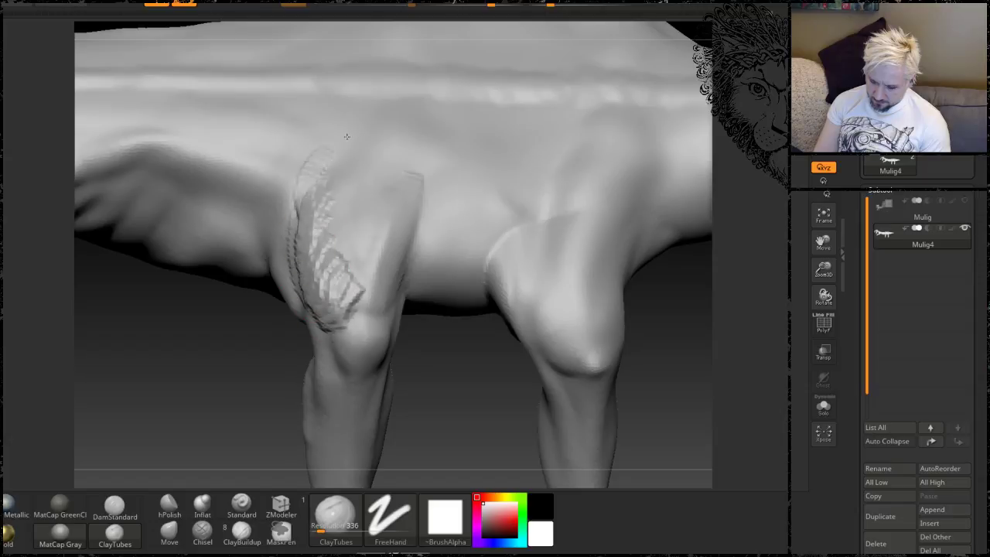
{"action": "left_click_drag", "start_coordinate": [447, 391], "coordinate": [495, 404]}
{"action": "mouse_move", "coordinate": [338, 279]}
{"action": "left_mouse_down", "text": "shift"}
{"action": "mouse_move", "coordinate": [325, 259]}
{"action": "mouse_move", "coordinate": [332, 272]}
{"action": "left_mouse_up", "text": "shift"}
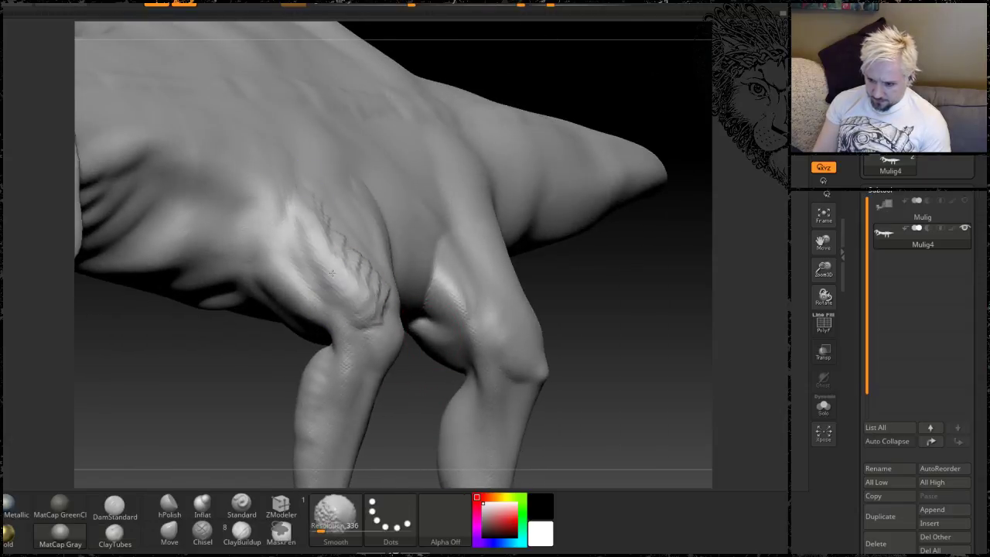
Step: Refine the middle leg's thigh muscles and the area where they join the flank, adding clay and smoothing from several angles
{"action": "mouse_move", "coordinate": [422, 422]}
{"action": "left_mouse_down"}
{"action": "mouse_move", "coordinate": [340, 287]}
{"action": "mouse_move", "coordinate": [394, 171]}
{"action": "left_mouse_up"}
{"action": "mouse_move", "coordinate": [387, 219]}
{"action": "left_mouse_down", "text": "shift"}
{"action": "mouse_move", "coordinate": [328, 284]}
{"action": "mouse_move", "coordinate": [365, 146]}
{"action": "left_mouse_up", "text": "shift"}
{"action": "left_click_drag", "start_coordinate": [434, 402], "coordinate": [410, 340], "text": "alt"}
{"action": "left_click_drag", "start_coordinate": [404, 398], "coordinate": [396, 282]}
{"action": "mouse_move", "coordinate": [402, 147]}
{"action": "left_mouse_down", "text": "alt"}
{"action": "mouse_move", "coordinate": [411, 162]}
{"action": "mouse_move", "coordinate": [504, 157]}
{"action": "mouse_move", "coordinate": [465, 162]}
{"action": "mouse_move", "coordinate": [330, 244]}
{"action": "left_mouse_up", "text": "alt"}
{"action": "mouse_move", "coordinate": [346, 353]}
{"action": "left_mouse_down"}
{"action": "mouse_move", "coordinate": [343, 276]}
{"action": "mouse_move", "coordinate": [358, 270]}
{"action": "mouse_move", "coordinate": [381, 341]}
{"action": "mouse_move", "coordinate": [379, 282]}
{"action": "left_mouse_up"}
{"action": "left_click_drag", "start_coordinate": [425, 142], "coordinate": [440, 105]}
{"action": "left_click_drag", "start_coordinate": [371, 305], "coordinate": [351, 339], "text": "shift"}
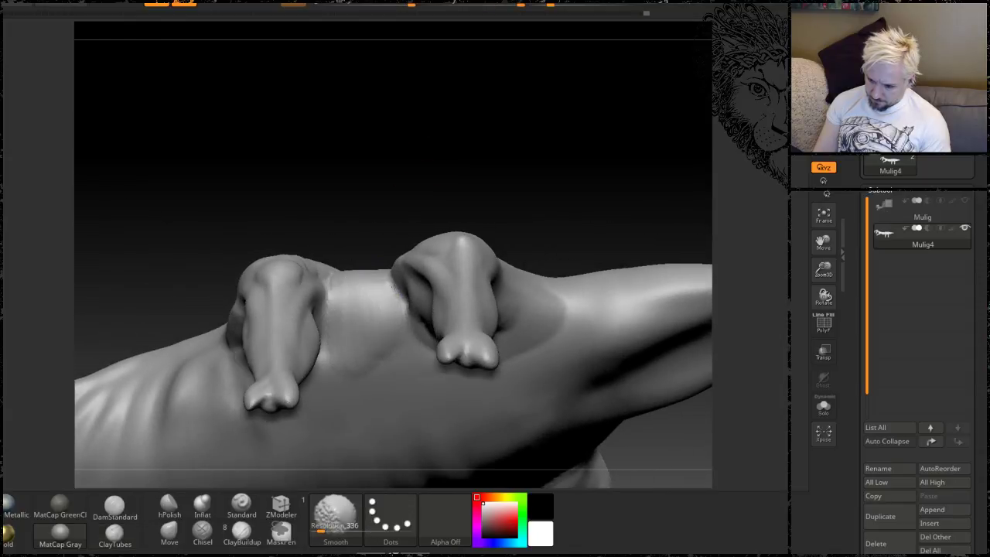
{"action": "mouse_move", "coordinate": [443, 147]}
{"action": "left_mouse_down"}
{"action": "mouse_move", "coordinate": [459, 273]}
{"action": "mouse_move", "coordinate": [449, 275]}
{"action": "left_mouse_up"}
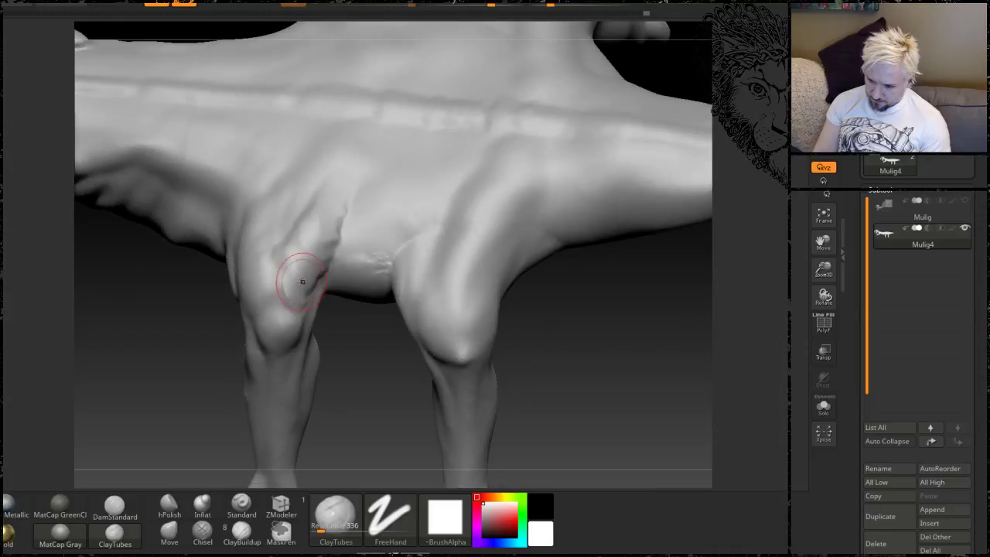
{"action": "left_click_drag", "start_coordinate": [303, 281], "coordinate": [302, 272], "text": "shift"}
{"action": "left_click_drag", "start_coordinate": [309, 207], "coordinate": [329, 209], "text": "shift"}
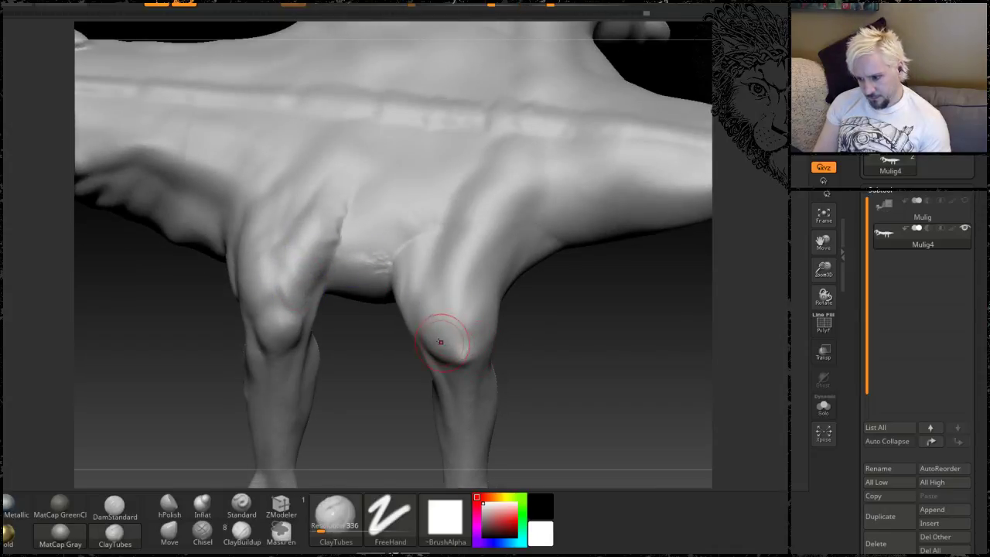
Step: Build up the kneecap of the hindmost leg with ClayTubes and smooth it
{"action": "mouse_move", "coordinate": [441, 342]}
{"action": "left_mouse_down"}
{"action": "mouse_move", "coordinate": [448, 358]}
{"action": "mouse_move", "coordinate": [476, 322]}
{"action": "mouse_move", "coordinate": [453, 332]}
{"action": "left_mouse_up"}
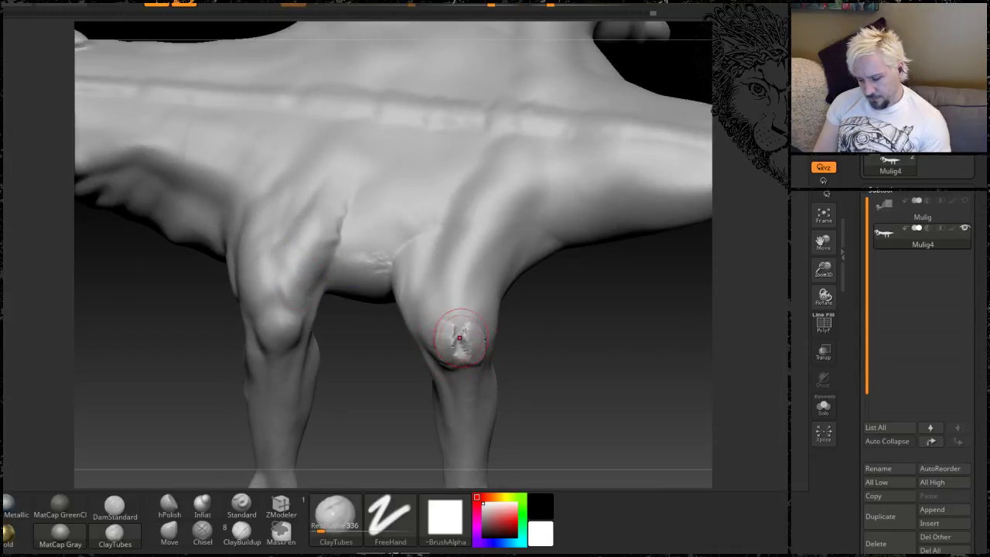
{"action": "key", "text": "shift"}
{"action": "left_click_drag", "start_coordinate": [592, 356], "coordinate": [526, 399]}
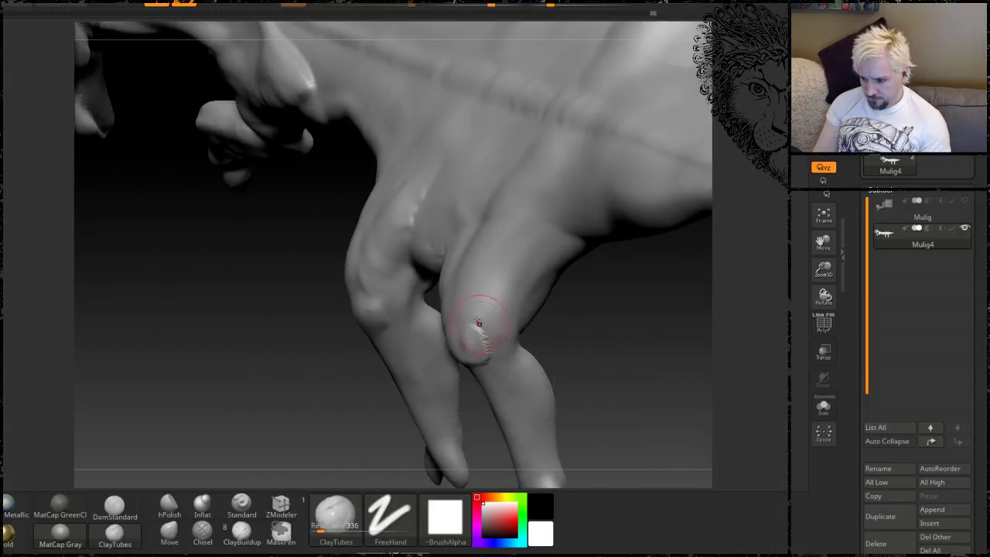
{"action": "mouse_move", "coordinate": [478, 326]}
{"action": "left_mouse_down"}
{"action": "mouse_move", "coordinate": [499, 300]}
{"action": "mouse_move", "coordinate": [501, 265]}
{"action": "mouse_move", "coordinate": [475, 309]}
{"action": "left_mouse_up"}
{"action": "key", "text": "shift"}
Step: Add muscle bands along the rear and front of the hindmost leg's thigh with ClayTubes and smooth them
{"action": "right_click_drag", "start_coordinate": [600, 332], "coordinate": [547, 257]}
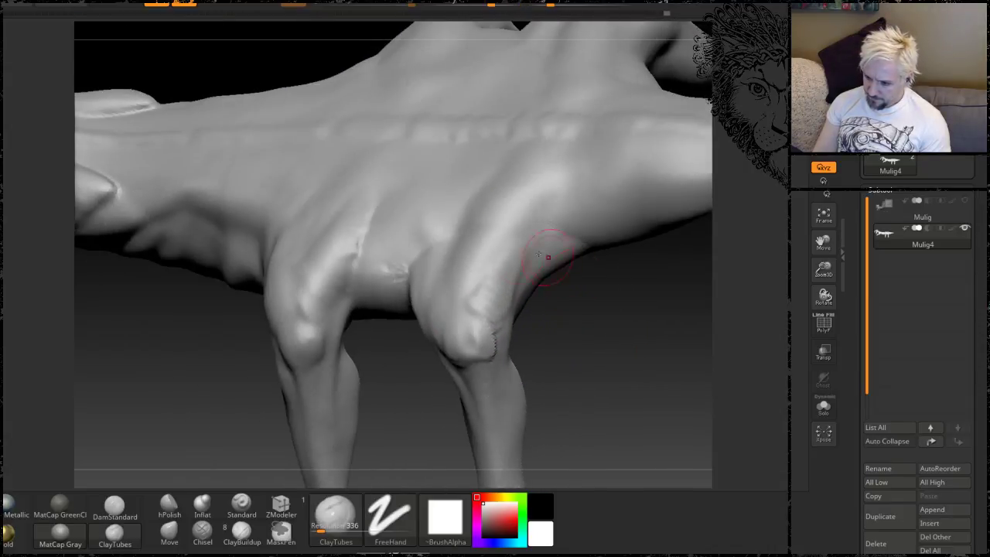
{"action": "mouse_move", "coordinate": [499, 267]}
{"action": "left_mouse_down"}
{"action": "mouse_move", "coordinate": [486, 312]}
{"action": "mouse_move", "coordinate": [517, 261]}
{"action": "mouse_move", "coordinate": [517, 240]}
{"action": "left_mouse_up"}
{"action": "left_click_drag", "start_coordinate": [481, 333], "coordinate": [484, 298], "text": "shift"}
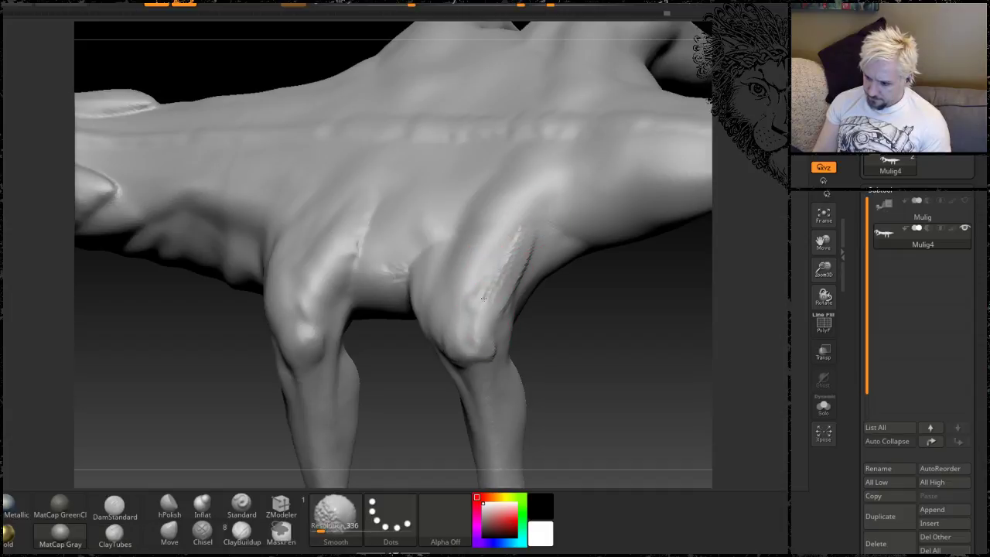
{"action": "right_click_drag", "start_coordinate": [546, 280], "coordinate": [588, 244]}
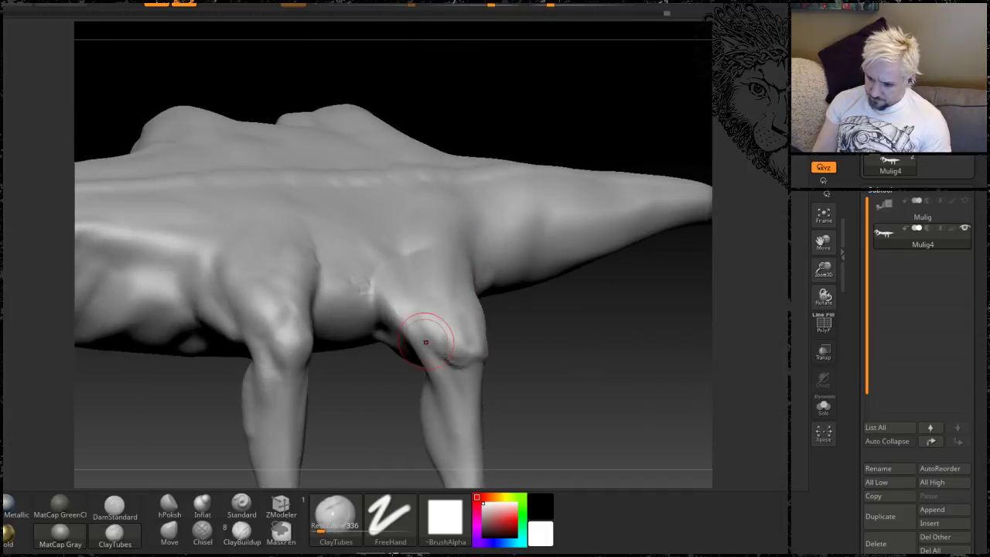
{"action": "left_click_drag", "start_coordinate": [458, 344], "coordinate": [417, 286]}
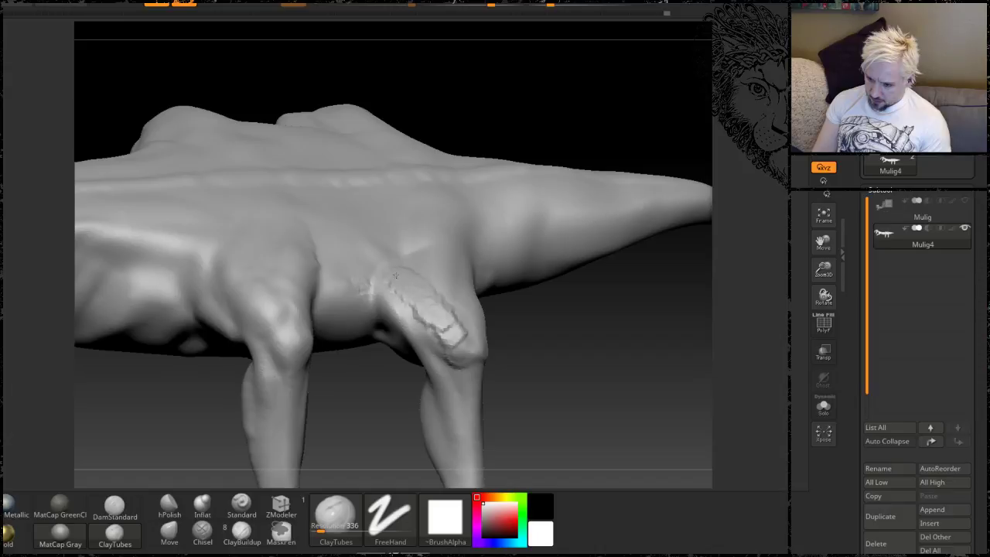
{"action": "left_click_drag", "start_coordinate": [382, 256], "coordinate": [371, 249]}
{"action": "mouse_move", "coordinate": [444, 330]}
{"action": "left_mouse_down", "text": "shift"}
{"action": "mouse_move", "coordinate": [383, 273]}
{"action": "mouse_move", "coordinate": [458, 340]}
{"action": "left_mouse_up", "text": "shift"}
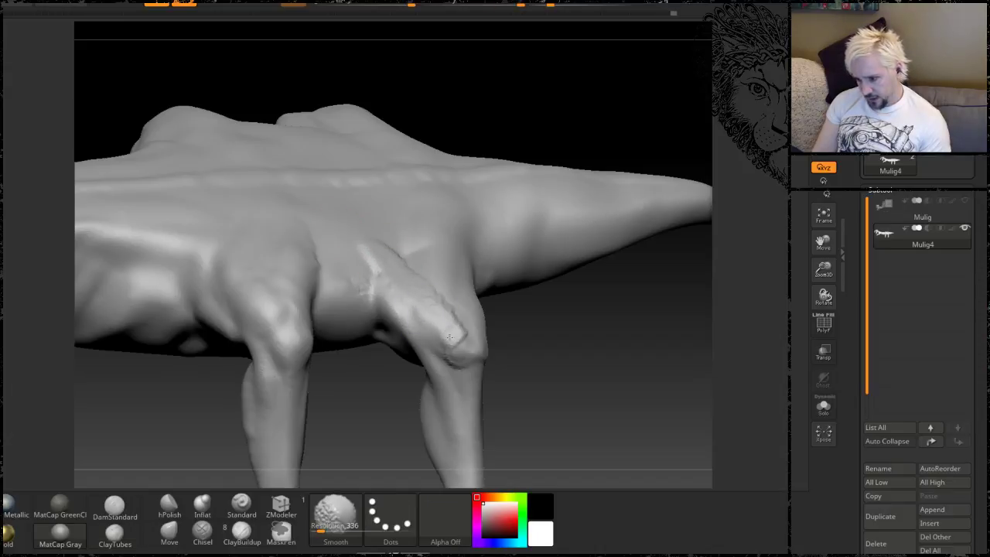
Step: Build up the back of the hindmost thigh from the knee to the base of the tail and smooth it
{"action": "mouse_move", "coordinate": [549, 344]}
{"action": "right_mouse_down"}
{"action": "mouse_move", "coordinate": [567, 425]}
{"action": "mouse_move", "coordinate": [523, 296]}
{"action": "mouse_move", "coordinate": [544, 303]}
{"action": "mouse_move", "coordinate": [495, 285]}
{"action": "right_mouse_up"}
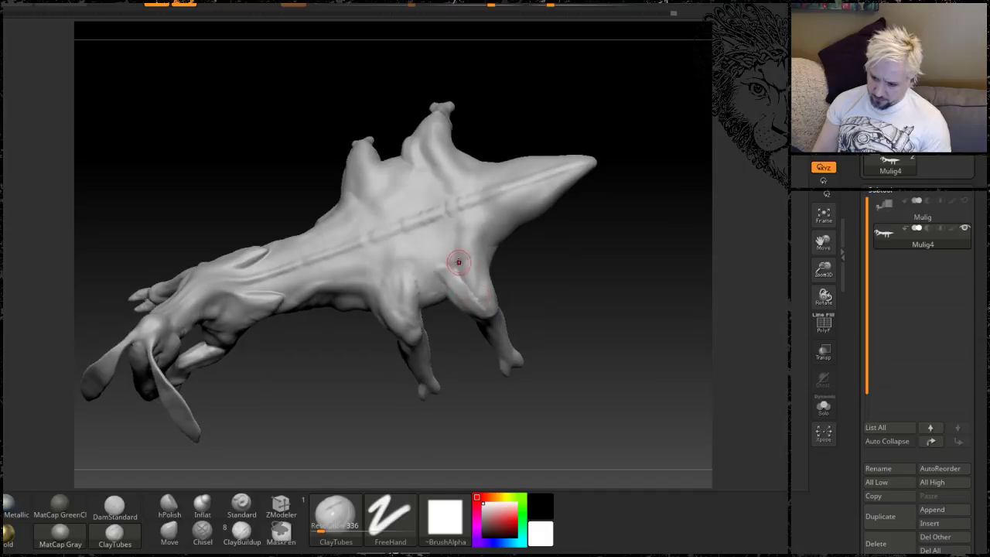
{"action": "mouse_move", "coordinate": [549, 283]}
{"action": "right_mouse_down"}
{"action": "mouse_move", "coordinate": [559, 332]}
{"action": "mouse_move", "coordinate": [548, 274]}
{"action": "mouse_move", "coordinate": [534, 276]}
{"action": "right_mouse_up"}
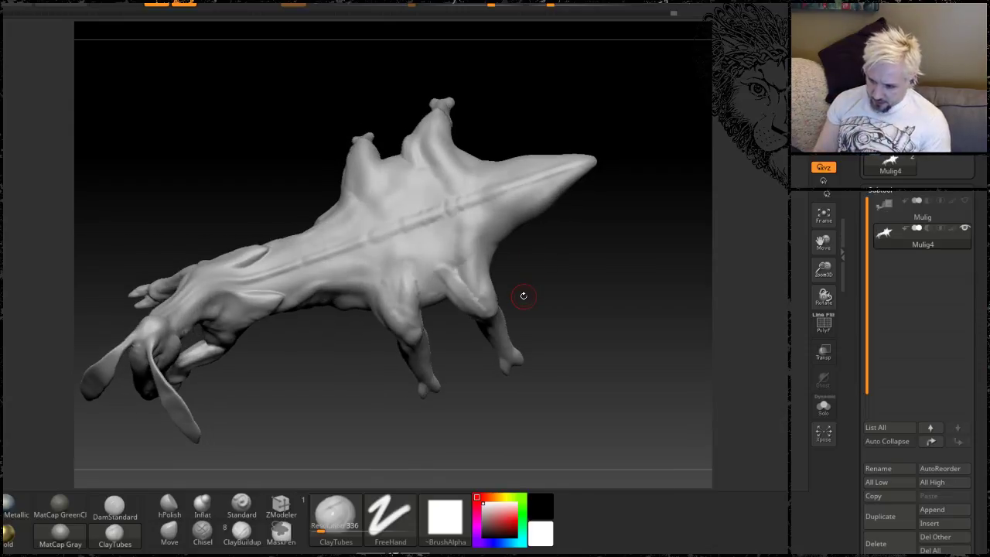
{"action": "mouse_move", "coordinate": [597, 342]}
{"action": "left_mouse_down"}
{"action": "mouse_move", "coordinate": [566, 322]}
{"action": "mouse_move", "coordinate": [585, 357]}
{"action": "left_mouse_up"}
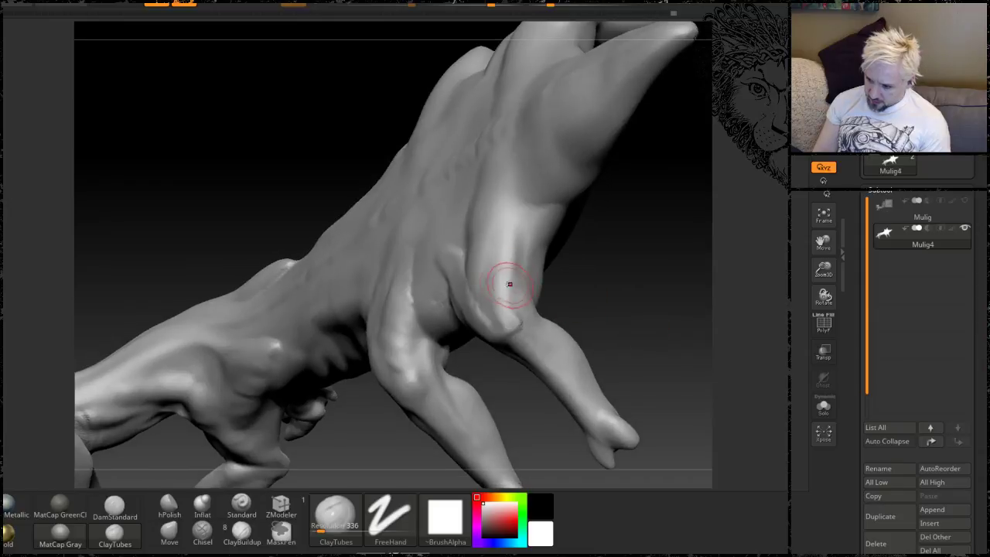
{"action": "mouse_move", "coordinate": [523, 235]}
{"action": "left_mouse_down"}
{"action": "mouse_move", "coordinate": [527, 216]}
{"action": "mouse_move", "coordinate": [517, 238]}
{"action": "left_mouse_up"}
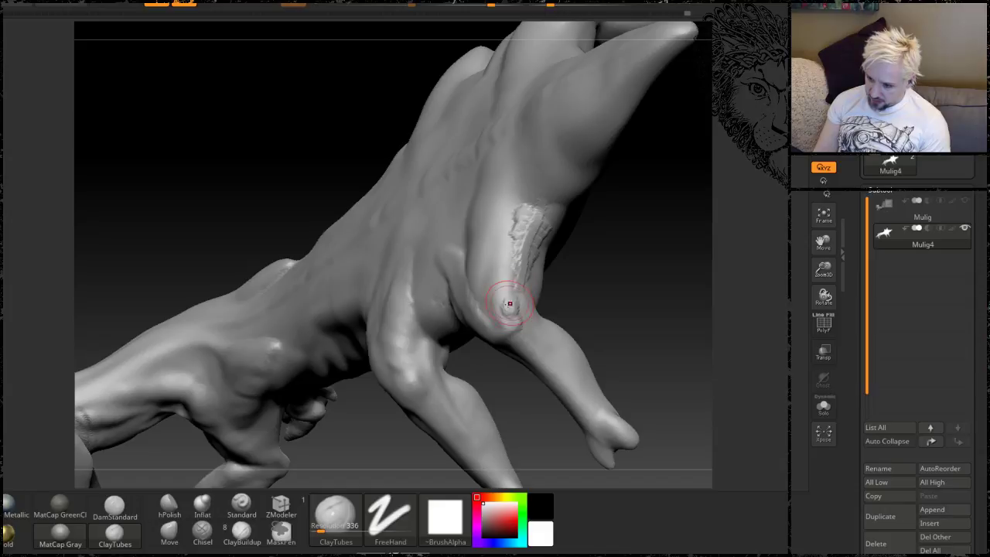
{"action": "mouse_move", "coordinate": [630, 246]}
{"action": "left_mouse_down"}
{"action": "mouse_move", "coordinate": [636, 216]}
{"action": "mouse_move", "coordinate": [636, 241]}
{"action": "left_mouse_up"}
{"action": "mouse_move", "coordinate": [514, 233]}
{"action": "left_mouse_down"}
{"action": "mouse_move", "coordinate": [541, 239]}
{"action": "mouse_move", "coordinate": [531, 255]}
{"action": "mouse_move", "coordinate": [549, 232]}
{"action": "left_mouse_up"}
{"action": "left_click_drag", "start_coordinate": [619, 317], "coordinate": [611, 266]}
{"action": "left_click_drag", "start_coordinate": [531, 234], "coordinate": [538, 255], "text": "shift"}
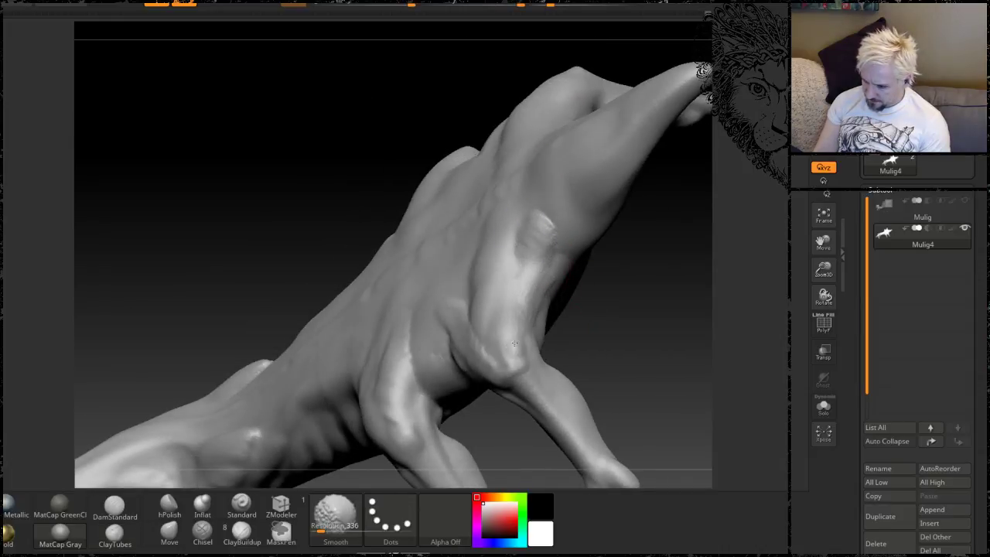
Step: Thicken the front ridge of the hindmost thigh between knee and flank with ClayTubes, smoothing it into the body
{"action": "right_click_drag", "start_coordinate": [625, 336], "coordinate": [556, 327]}
{"action": "key", "text": "shift"}
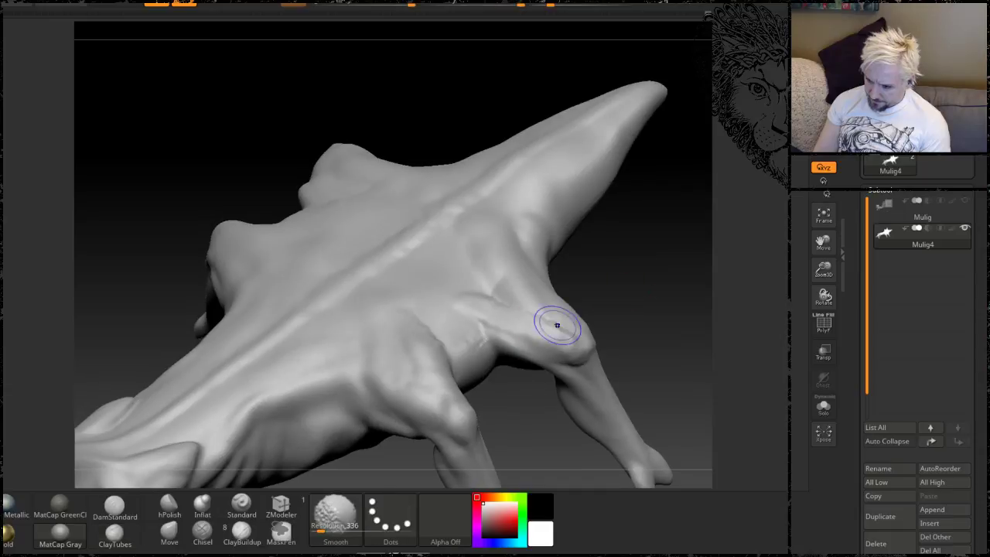
{"action": "left_click_drag", "start_coordinate": [519, 294], "coordinate": [567, 341], "text": "shift"}
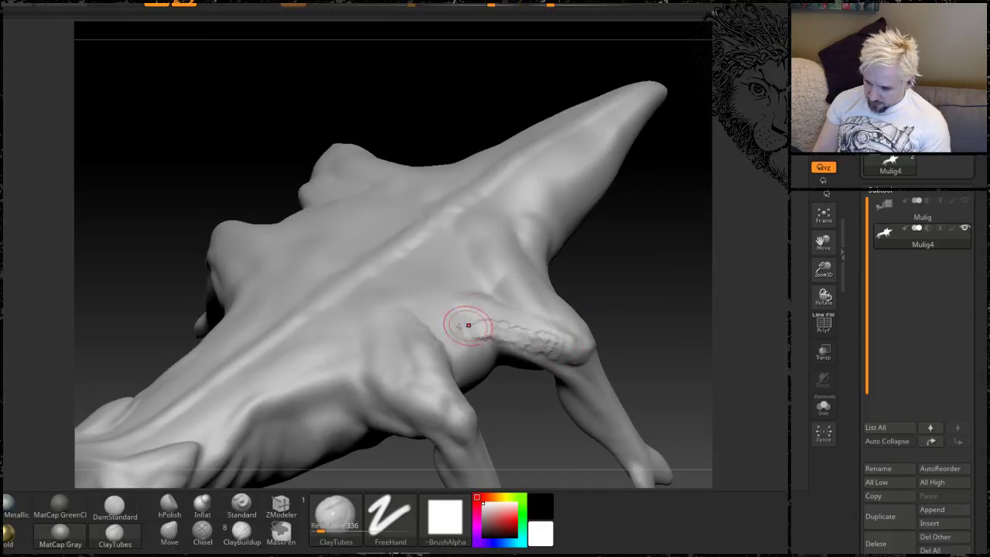
{"action": "left_click_drag", "start_coordinate": [491, 328], "coordinate": [494, 323], "text": "shift"}
{"action": "key", "text": "shift"}
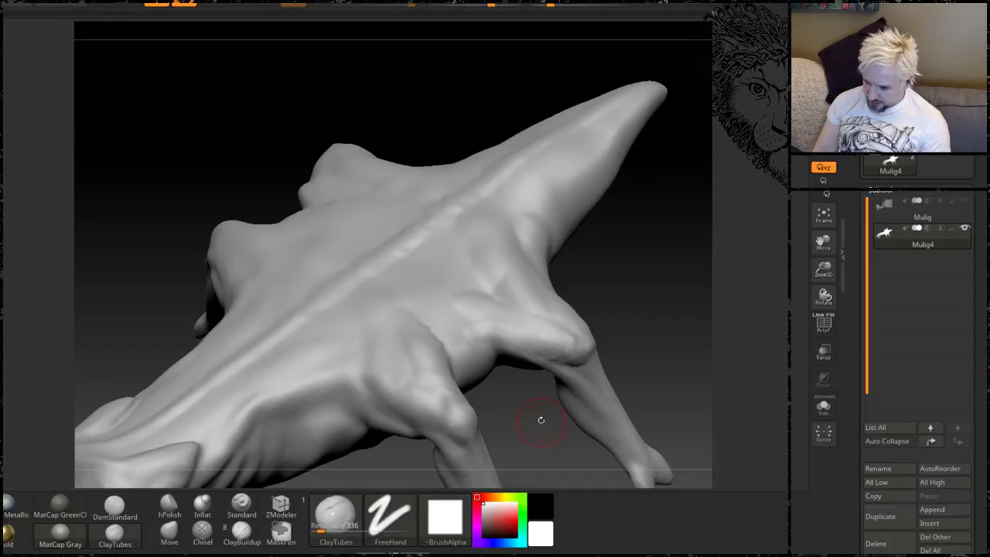
Step: Add clay just above the middle leg's knee along the thigh's rear edge and smooth it
{"action": "mouse_move", "coordinate": [537, 420]}
{"action": "right_mouse_down"}
{"action": "mouse_move", "coordinate": [542, 371]}
{"action": "mouse_move", "coordinate": [470, 340]}
{"action": "right_mouse_up"}
{"action": "mouse_move", "coordinate": [439, 342]}
{"action": "left_mouse_down"}
{"action": "mouse_move", "coordinate": [426, 320]}
{"action": "mouse_move", "coordinate": [431, 302]}
{"action": "mouse_move", "coordinate": [435, 321]}
{"action": "left_mouse_up"}
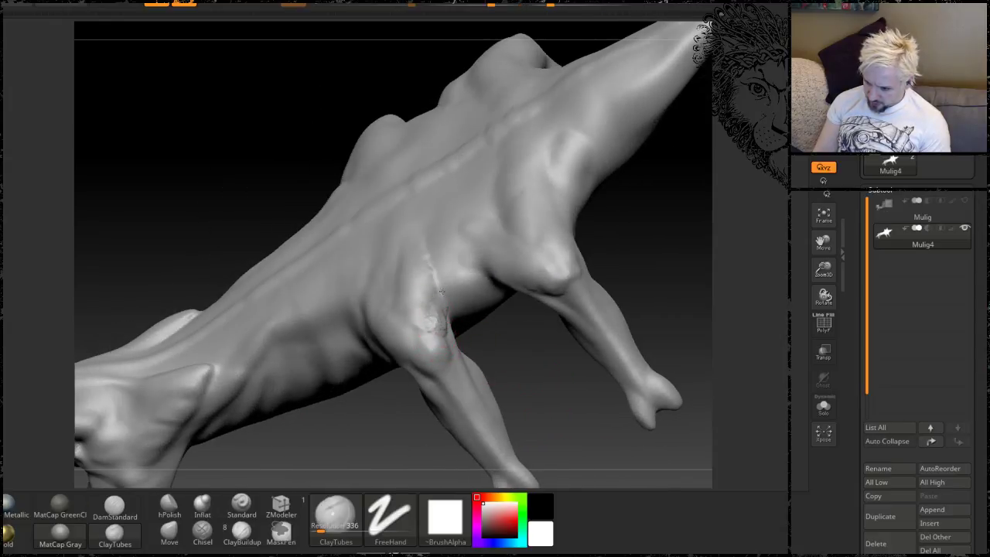
{"action": "key", "text": "shift"}
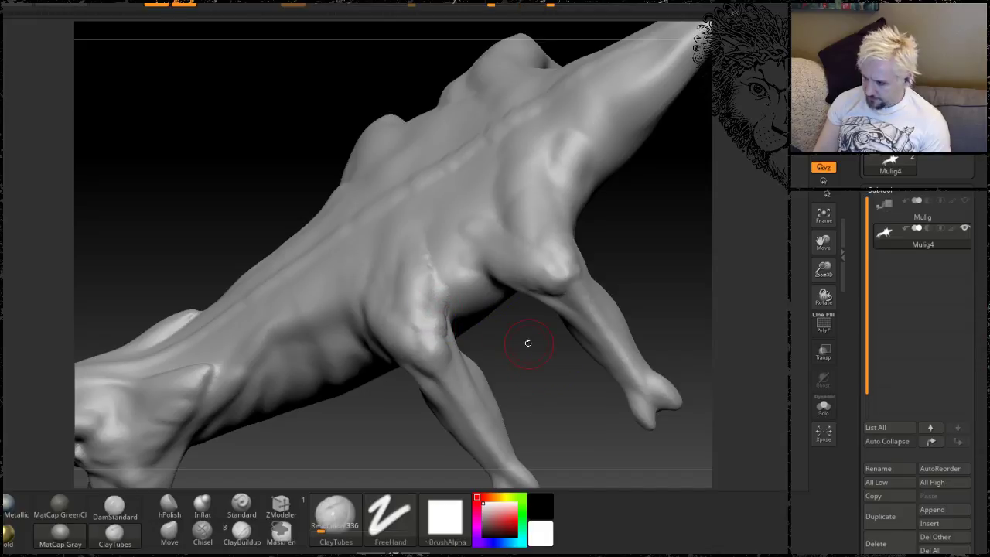
Step: Add clay along the front ridge of the middle leg's thigh where it meets the flank and smooth it in
{"action": "mouse_move", "coordinate": [525, 343]}
{"action": "right_mouse_down"}
{"action": "mouse_move", "coordinate": [647, 280]}
{"action": "mouse_move", "coordinate": [687, 225]}
{"action": "mouse_move", "coordinate": [644, 207]}
{"action": "right_mouse_up"}
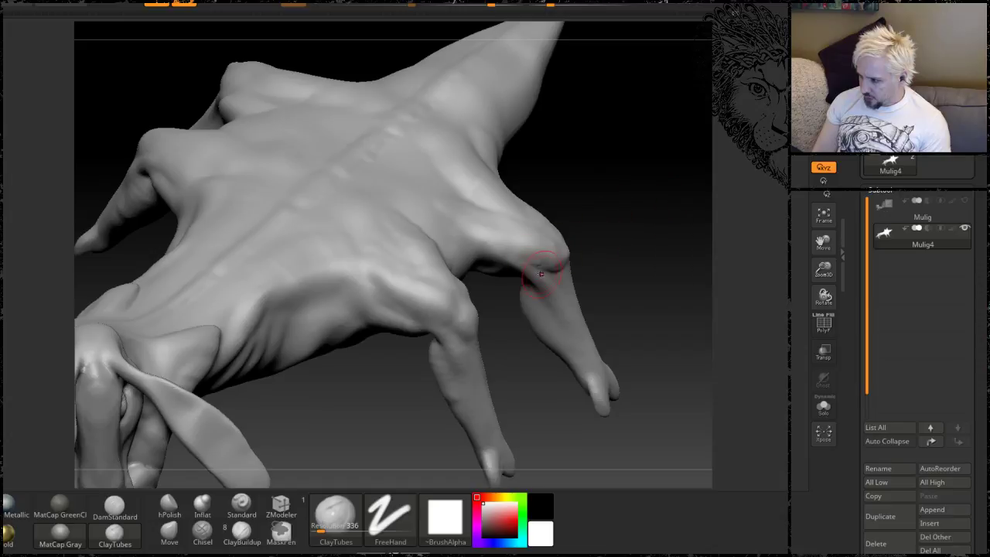
{"action": "left_click_drag", "start_coordinate": [389, 284], "coordinate": [355, 264]}
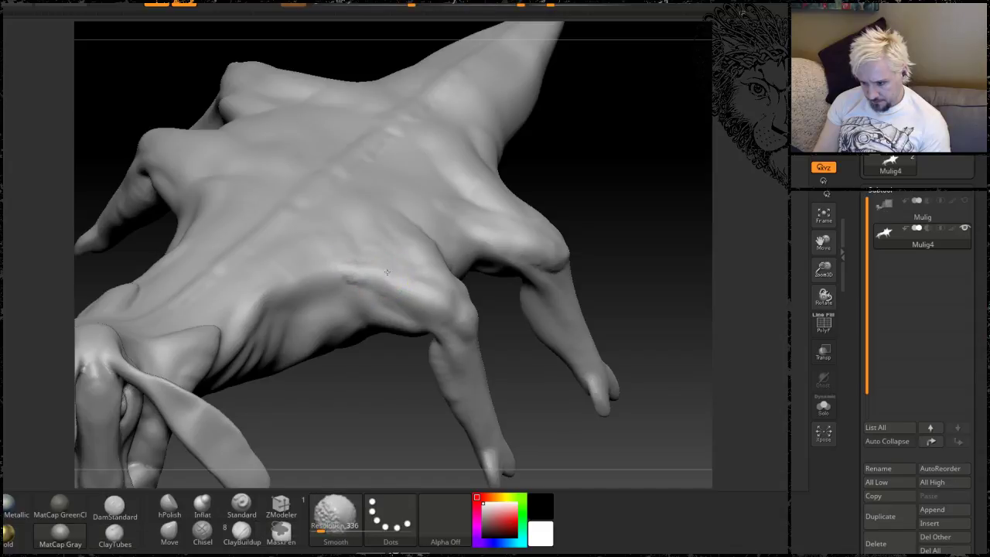
{"action": "right_click_drag", "start_coordinate": [409, 369], "coordinate": [390, 430]}
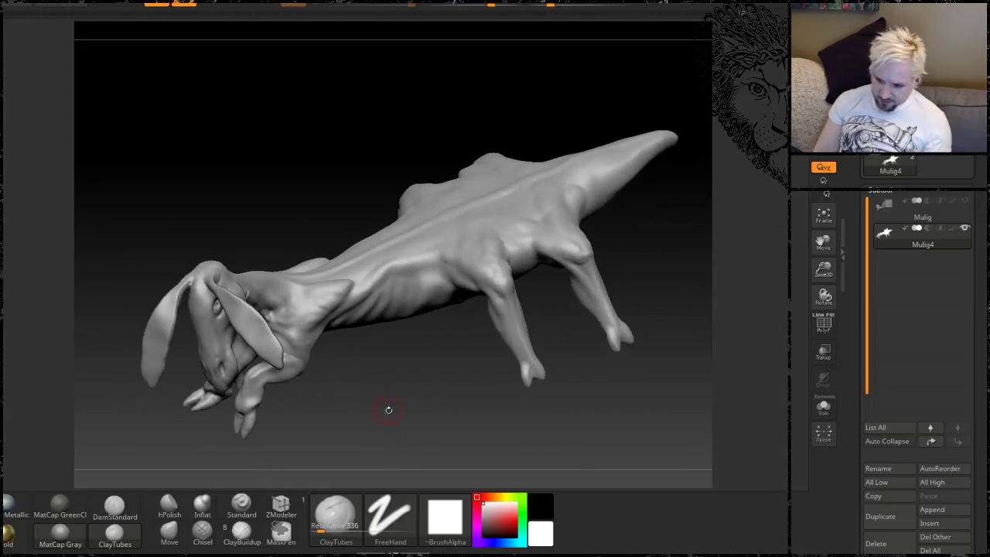
Step: Build up the outer face of the shoulder blade with ClayTubes and smooth it
{"action": "left_click_drag", "start_coordinate": [386, 409], "coordinate": [398, 368]}
{"action": "right_click_drag", "start_coordinate": [198, 156], "coordinate": [307, 214]}
{"action": "mouse_move", "coordinate": [343, 364]}
{"action": "left_mouse_down"}
{"action": "mouse_move", "coordinate": [350, 376]}
{"action": "mouse_move", "coordinate": [392, 355]}
{"action": "left_mouse_up"}
{"action": "key", "text": "shift"}
{"action": "left_click_drag", "start_coordinate": [334, 381], "coordinate": [368, 366], "text": "shift"}
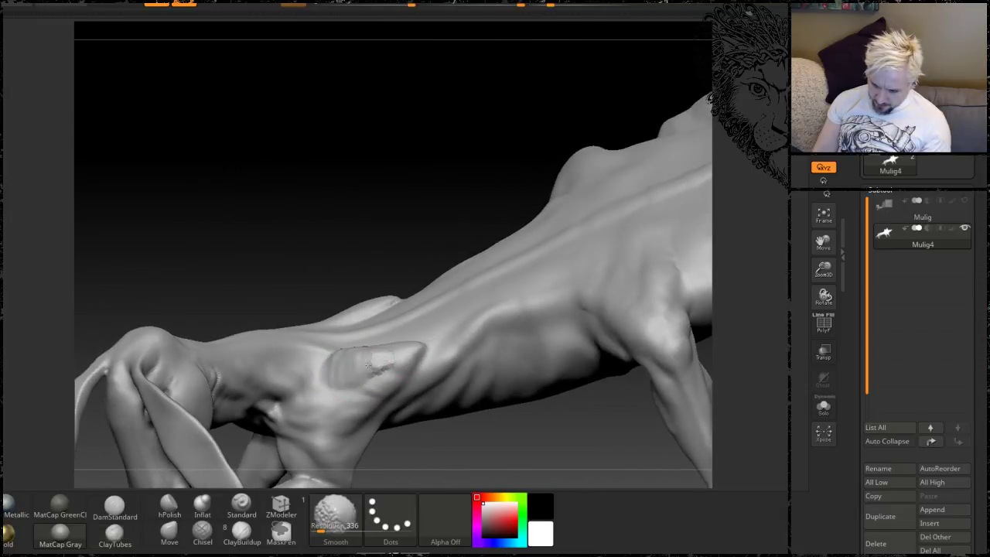
Step: Fill out the front end and upper edge of the shoulder blade with clay and smooth its surface
{"action": "right_click_drag", "start_coordinate": [396, 315], "coordinate": [320, 273]}
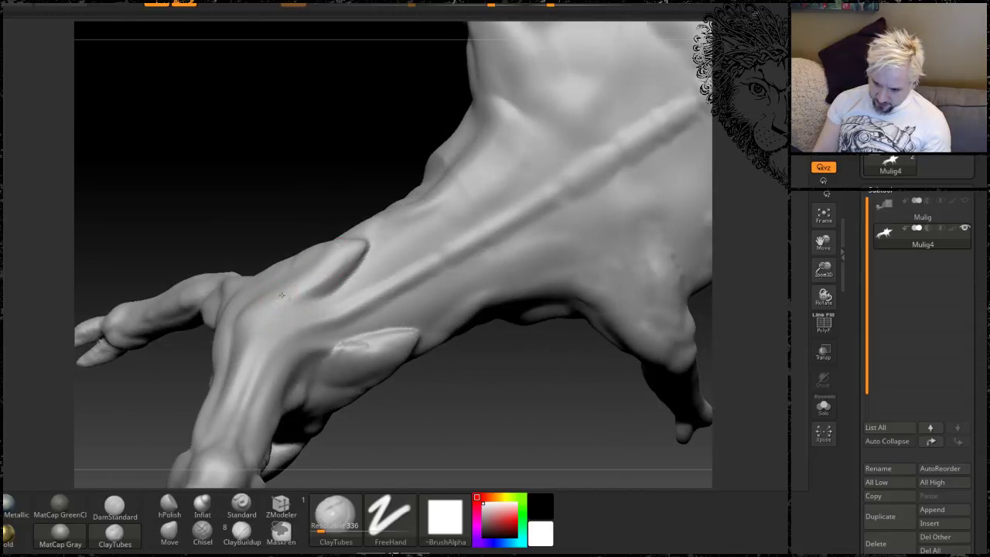
{"action": "left_click_drag", "start_coordinate": [281, 295], "coordinate": [313, 273]}
{"action": "left_click_drag", "start_coordinate": [352, 356], "coordinate": [395, 345], "text": "shift"}
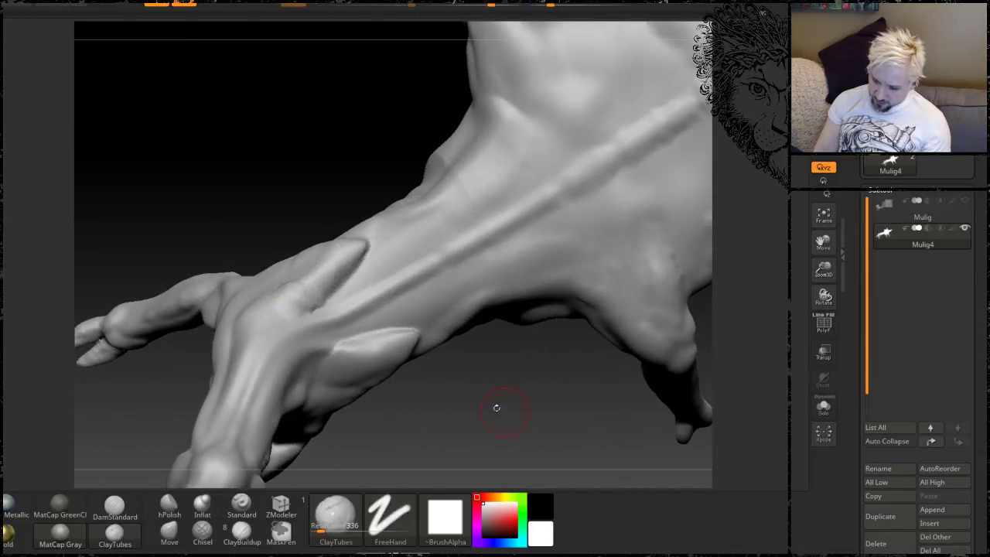
{"action": "left_click_drag", "start_coordinate": [497, 407], "coordinate": [378, 178]}
{"action": "right_click_drag", "start_coordinate": [378, 178], "coordinate": [357, 160]}
{"action": "mouse_move", "coordinate": [357, 161]}
{"action": "left_mouse_down"}
{"action": "mouse_move", "coordinate": [375, 159]}
{"action": "mouse_move", "coordinate": [368, 170]}
{"action": "left_mouse_up"}
{"action": "mouse_move", "coordinate": [368, 309]}
{"action": "left_mouse_down"}
{"action": "mouse_move", "coordinate": [364, 271]}
{"action": "mouse_move", "coordinate": [427, 262]}
{"action": "mouse_move", "coordinate": [352, 269]}
{"action": "left_mouse_up"}
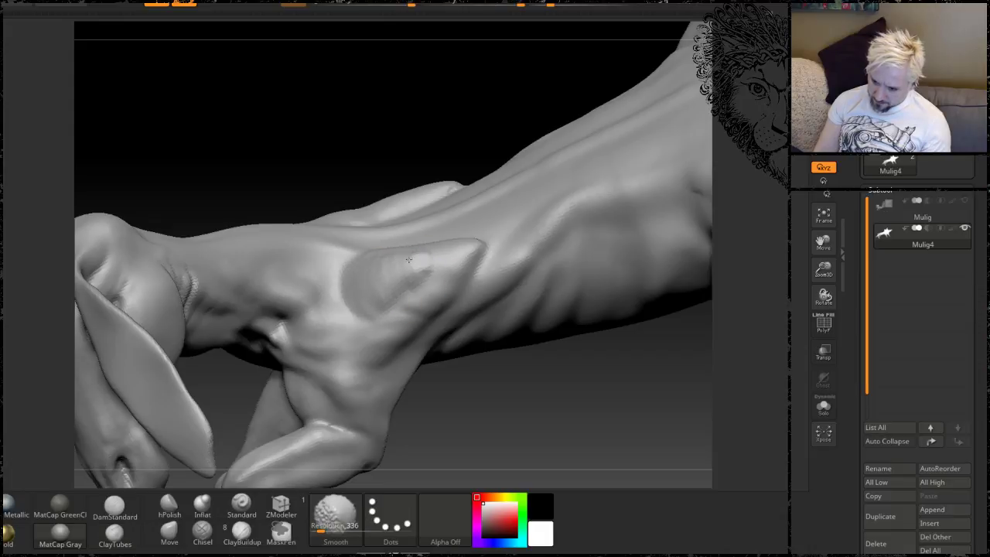
Step: Add a muscle band running from in front of the shoulder blade into the lower neck and smooth it
{"action": "mouse_move", "coordinate": [347, 171]}
{"action": "right_mouse_down"}
{"action": "mouse_move", "coordinate": [332, 143]}
{"action": "mouse_move", "coordinate": [391, 155]}
{"action": "mouse_move", "coordinate": [430, 286]}
{"action": "right_mouse_up"}
{"action": "mouse_move", "coordinate": [408, 278]}
{"action": "left_mouse_down"}
{"action": "mouse_move", "coordinate": [430, 267]}
{"action": "mouse_move", "coordinate": [428, 281]}
{"action": "mouse_move", "coordinate": [411, 276]}
{"action": "mouse_move", "coordinate": [352, 244]}
{"action": "left_mouse_up"}
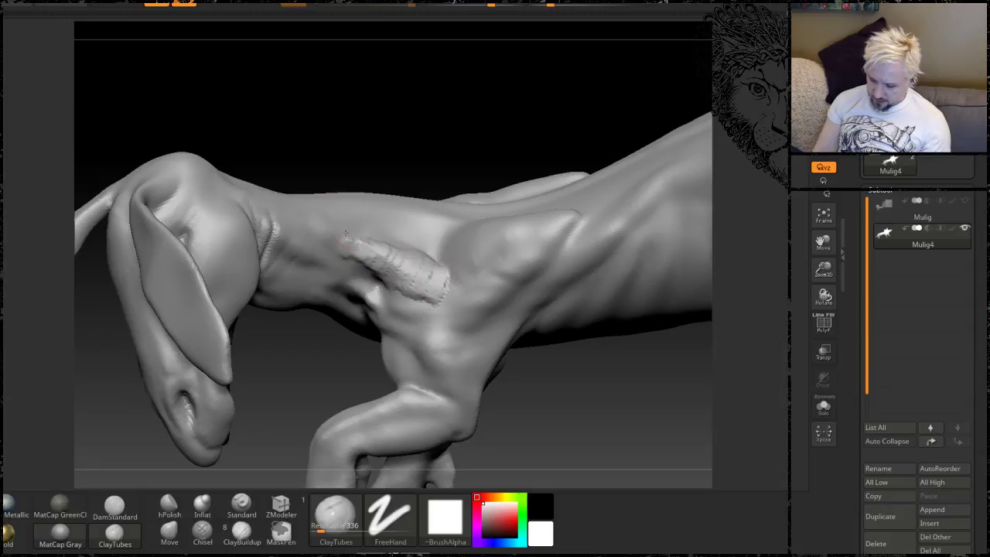
{"action": "left_click_drag", "start_coordinate": [408, 259], "coordinate": [336, 233], "text": "shift"}
{"action": "mouse_move", "coordinate": [397, 95]}
{"action": "right_mouse_down"}
{"action": "mouse_move", "coordinate": [444, 160]}
{"action": "mouse_move", "coordinate": [445, 187]}
{"action": "mouse_move", "coordinate": [391, 311]}
{"action": "right_mouse_up"}
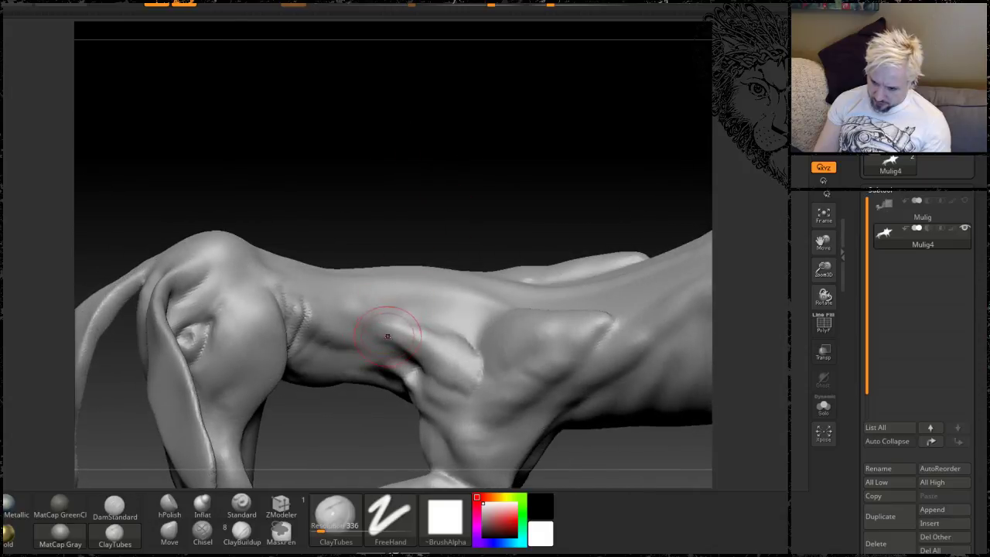
{"action": "key", "text": "shift"}
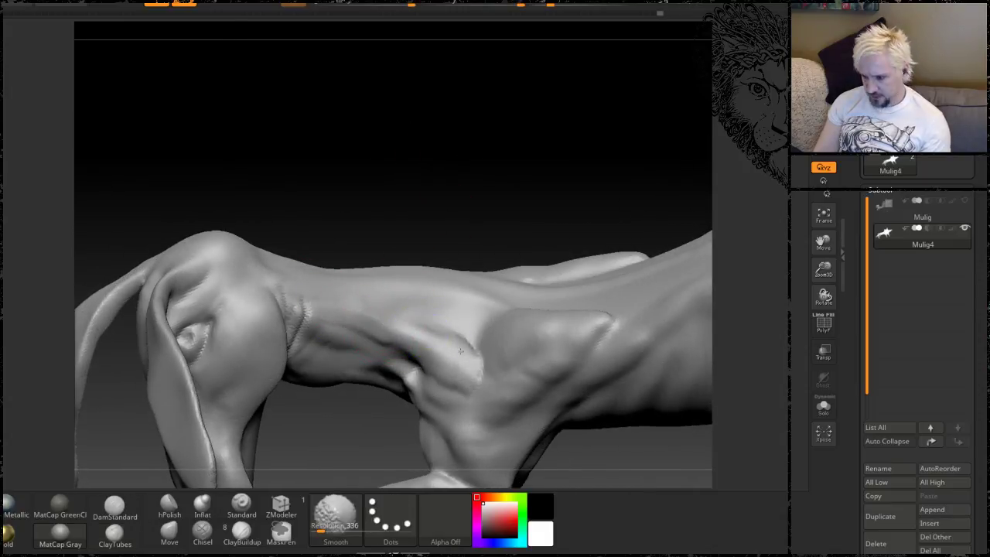
{"action": "left_click_drag", "start_coordinate": [451, 144], "coordinate": [444, 213]}
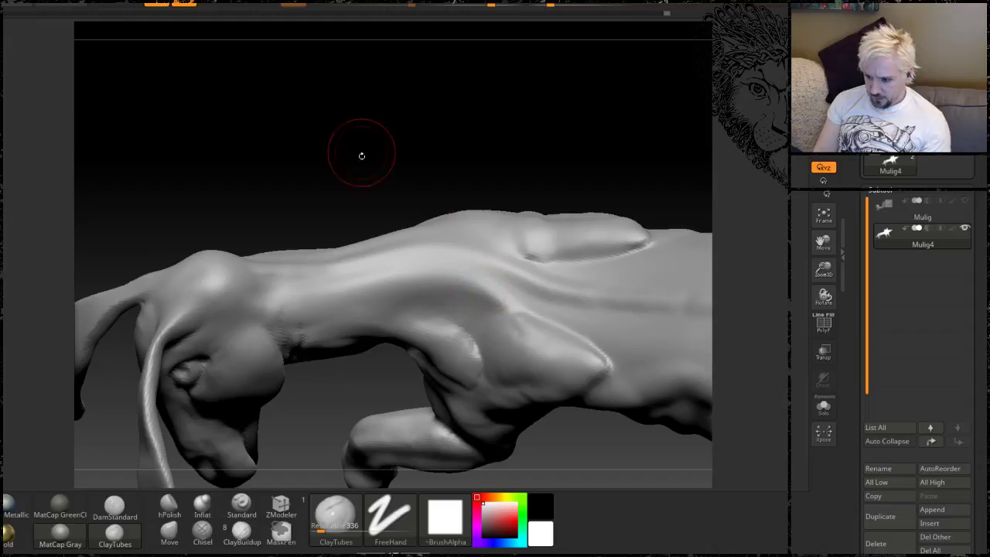
Step: Lay a clay ridge along the top of the neck from behind the head to the withers and smooth it
{"action": "right_click_drag", "start_coordinate": [361, 156], "coordinate": [378, 219]}
{"action": "left_click_drag", "start_coordinate": [304, 307], "coordinate": [323, 295]}
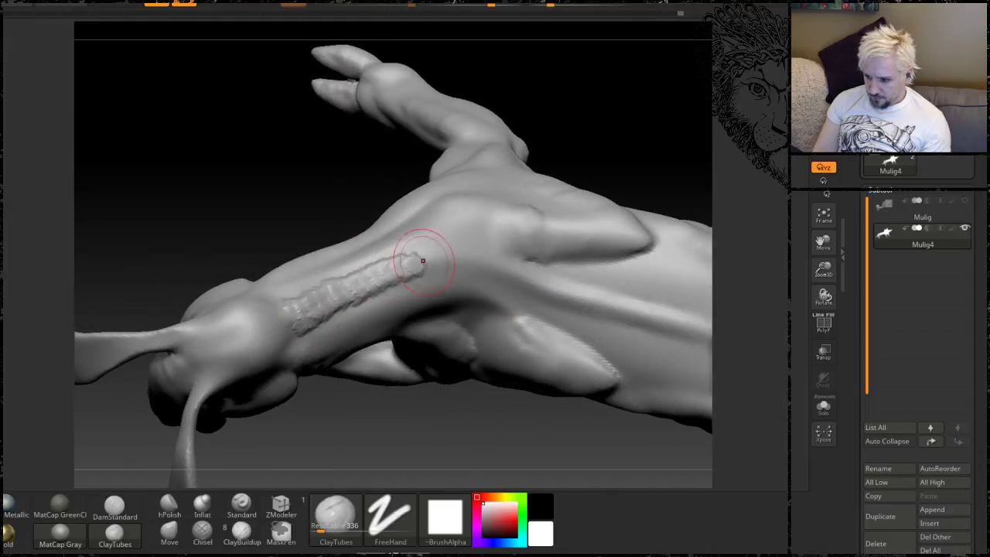
{"action": "left_click_drag", "start_coordinate": [451, 258], "coordinate": [479, 265]}
{"action": "right_click_drag", "start_coordinate": [274, 220], "coordinate": [315, 299]}
{"action": "key", "text": "shift"}
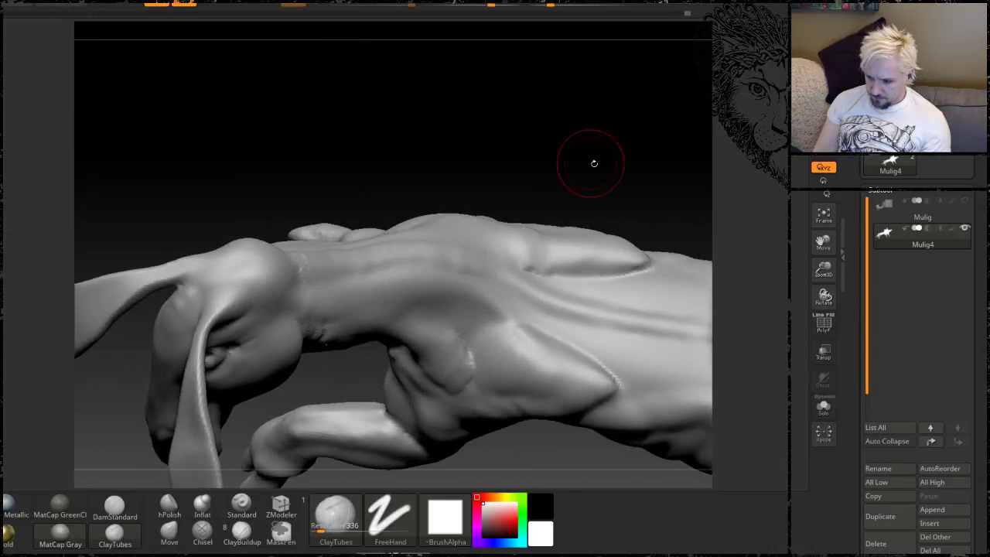
{"action": "left_click_drag", "start_coordinate": [593, 163], "coordinate": [542, 175]}
Step: Add a second muscle band from the upper tip of the shoulder blade into the neck and smooth it
{"action": "right_click_drag", "start_coordinate": [541, 175], "coordinate": [455, 263]}
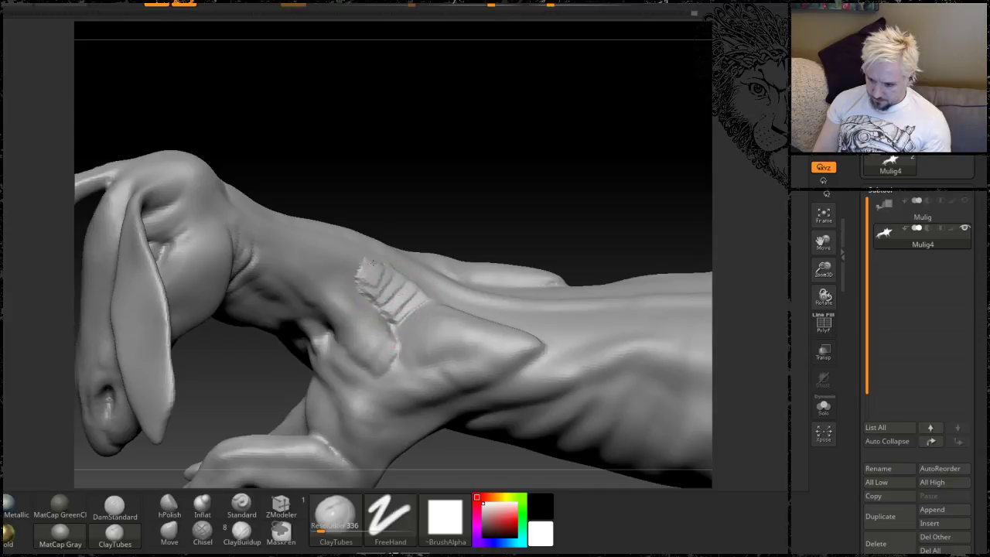
{"action": "mouse_move", "coordinate": [481, 176]}
{"action": "right_mouse_down"}
{"action": "mouse_move", "coordinate": [454, 152]}
{"action": "mouse_move", "coordinate": [377, 266]}
{"action": "right_mouse_up"}
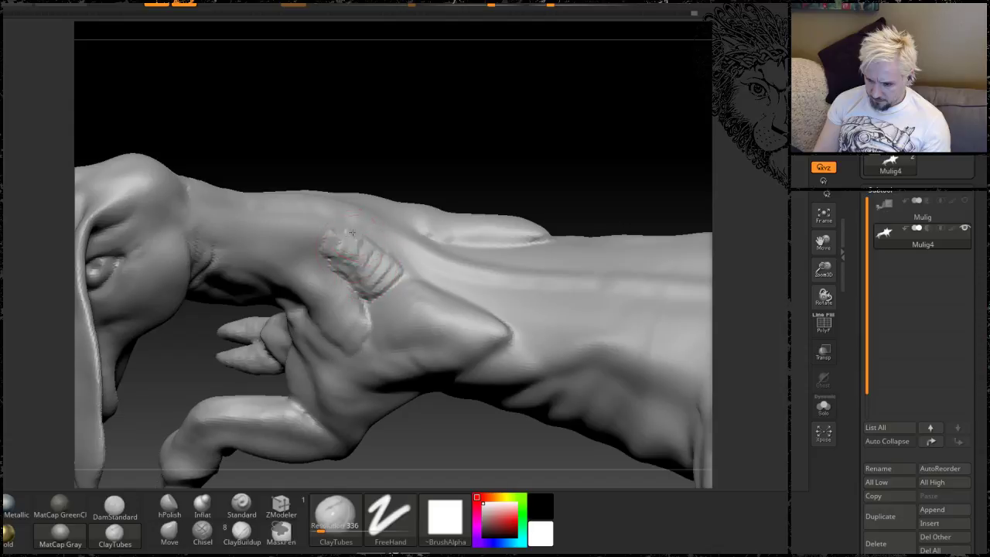
{"action": "key", "text": "shift"}
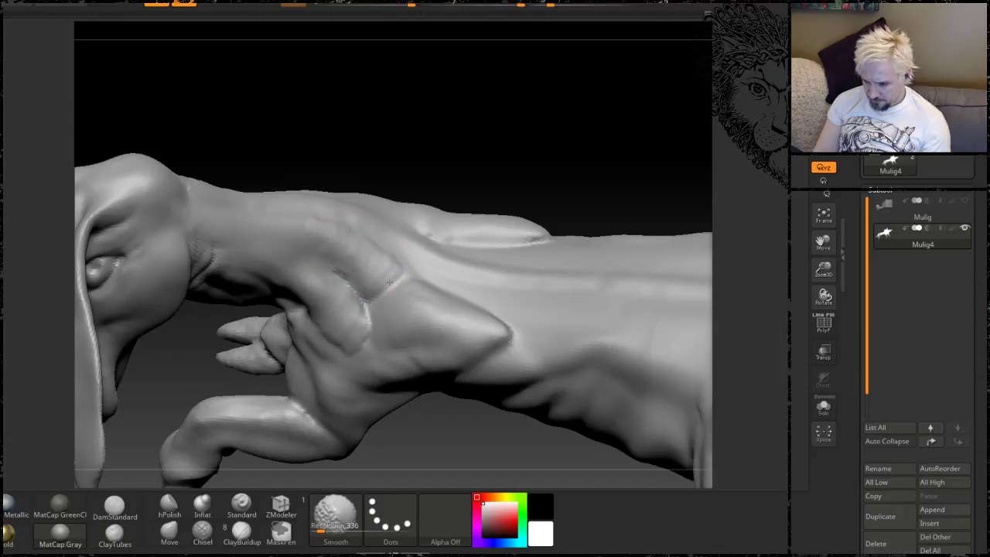
{"action": "mouse_move", "coordinate": [524, 170]}
{"action": "left_mouse_down"}
{"action": "mouse_move", "coordinate": [533, 115]}
{"action": "mouse_move", "coordinate": [537, 183]}
{"action": "mouse_move", "coordinate": [557, 159]}
{"action": "left_mouse_up"}
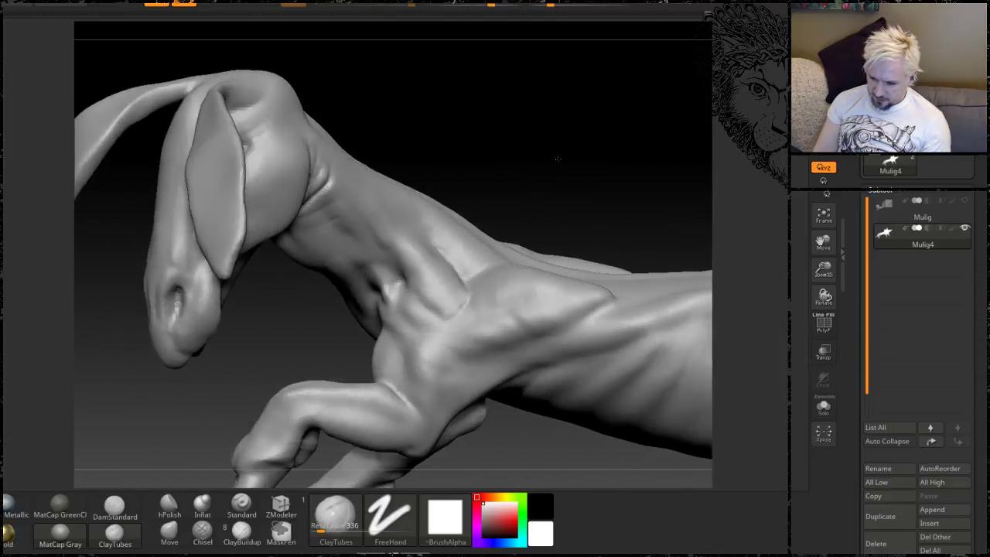
Step: Add a muscle strip down the front leg's upper arm to the elbow and smooth it
{"action": "right_click_drag", "start_coordinate": [556, 159], "coordinate": [545, 138]}
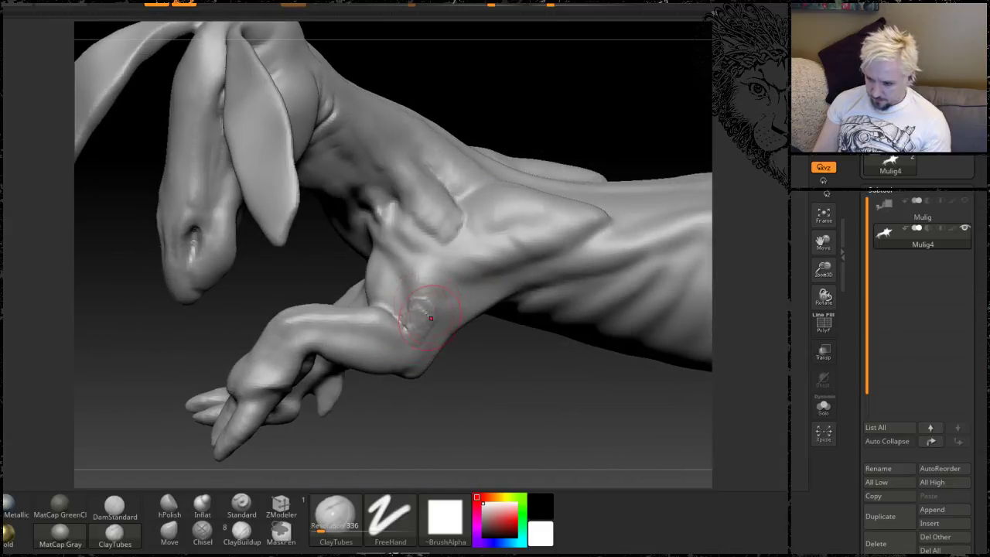
{"action": "left_click_drag", "start_coordinate": [439, 263], "coordinate": [424, 297], "text": "shift"}
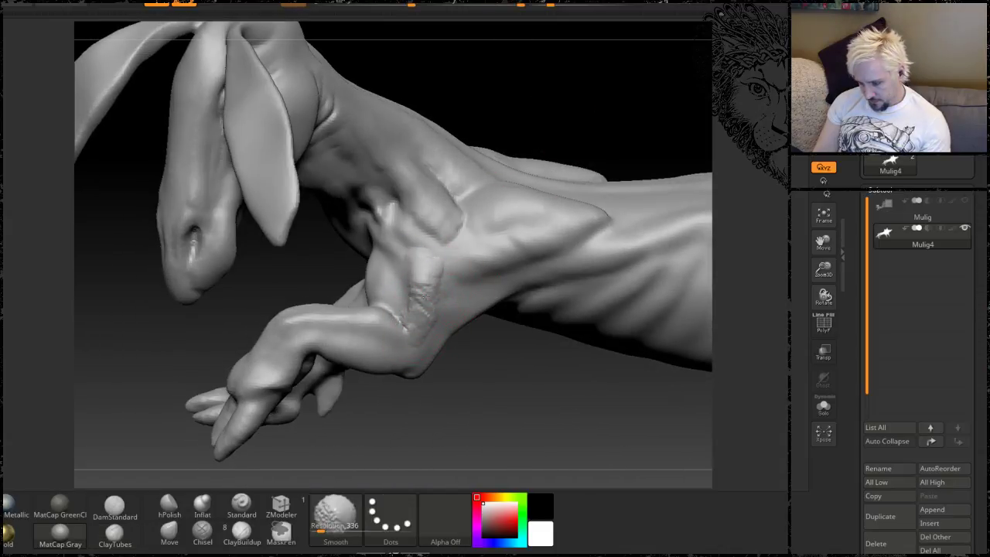
{"action": "mouse_move", "coordinate": [473, 356]}
{"action": "left_mouse_down"}
{"action": "mouse_move", "coordinate": [470, 332]}
{"action": "mouse_move", "coordinate": [487, 298]}
{"action": "mouse_move", "coordinate": [461, 286]}
{"action": "left_mouse_up"}
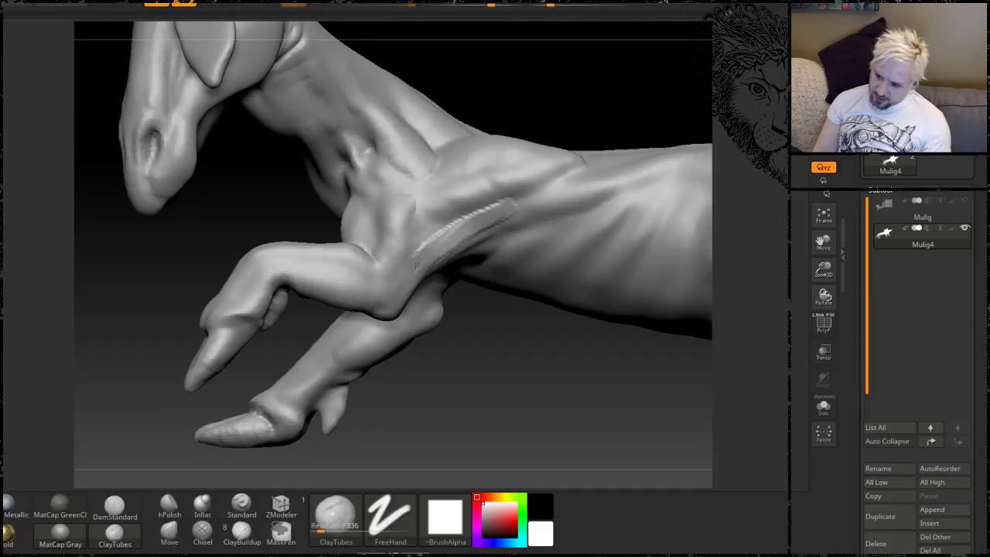
{"action": "left_click_drag", "start_coordinate": [450, 246], "coordinate": [474, 272], "text": "shift"}
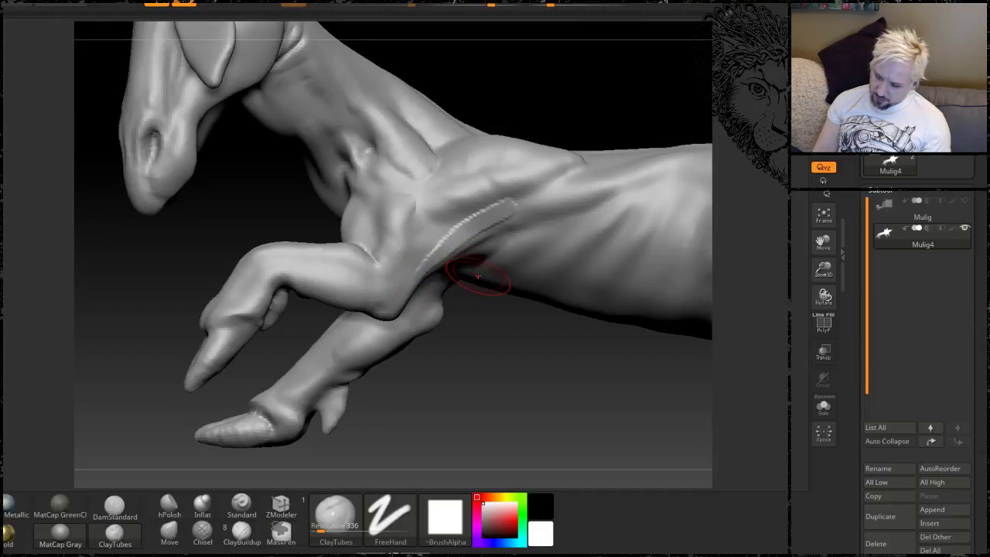
{"action": "key", "text": "ctrl+z"}
Step: Build up the rear part of the front leg's upper arm between the elbow and armpit, blending it into the shoulder
{"action": "left_click_drag", "start_coordinate": [491, 373], "coordinate": [451, 259]}
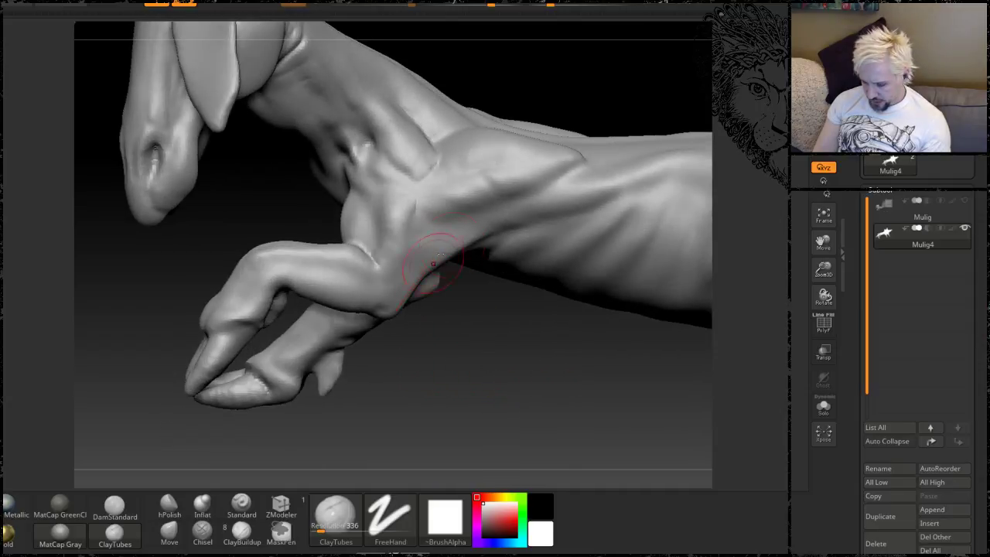
{"action": "right_click_drag", "start_coordinate": [433, 263], "coordinate": [474, 288]}
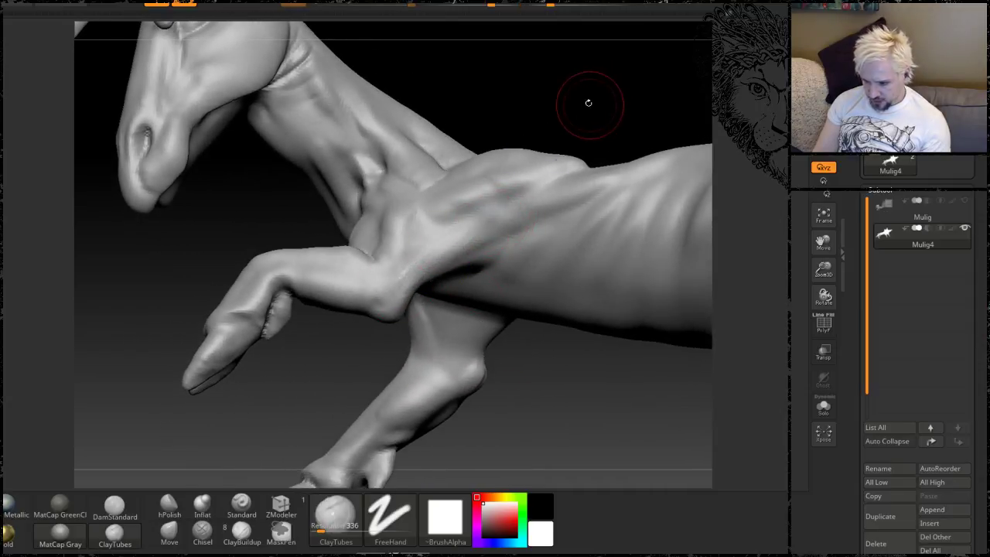
{"action": "mouse_move", "coordinate": [587, 100]}
{"action": "right_mouse_down"}
{"action": "mouse_move", "coordinate": [606, 152]}
{"action": "mouse_move", "coordinate": [424, 290]}
{"action": "right_mouse_up"}
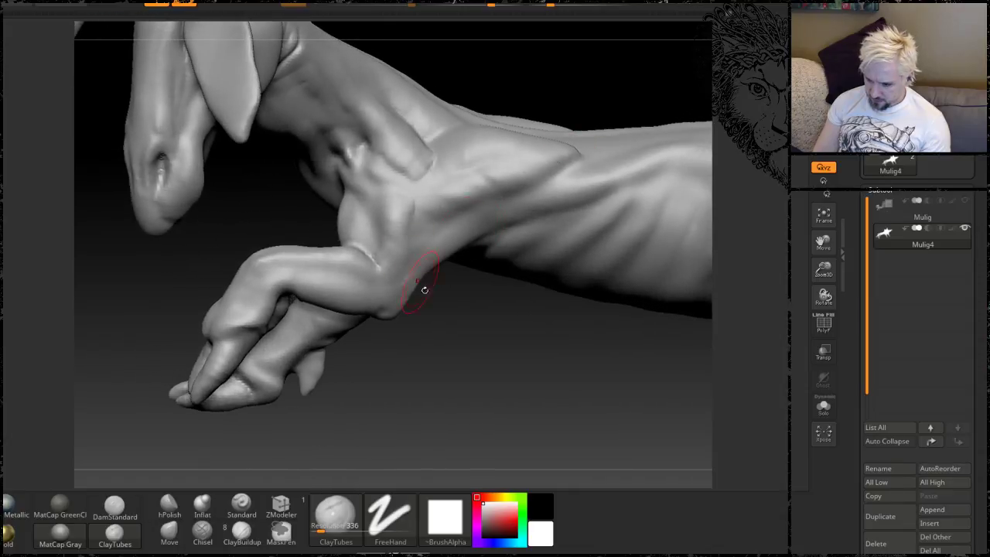
{"action": "left_click_drag", "start_coordinate": [428, 244], "coordinate": [436, 225]}
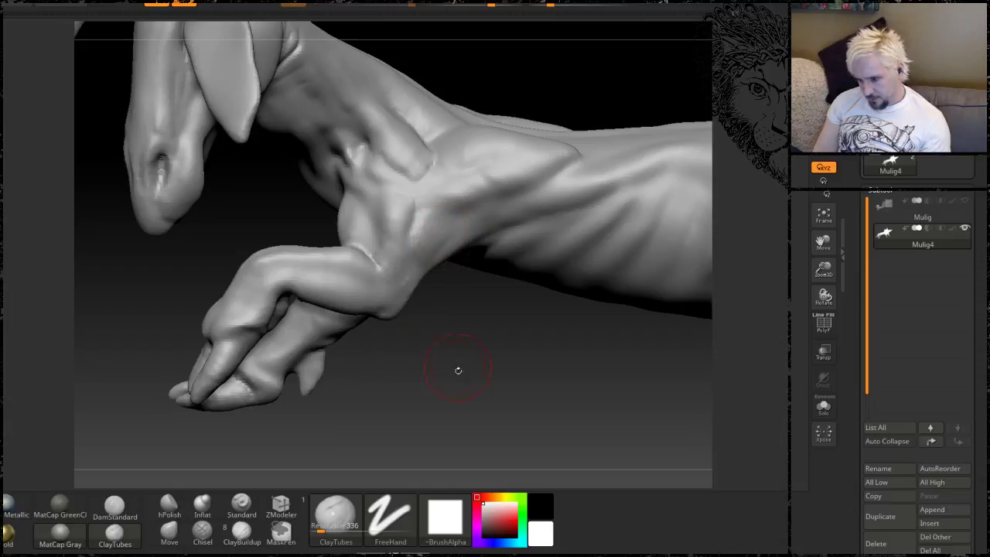
Step: Lay ClayTubes strokes over the lower rib ends on the chest's side behind the front leg
{"action": "mouse_move", "coordinate": [457, 371]}
{"action": "right_mouse_down"}
{"action": "mouse_move", "coordinate": [446, 327]}
{"action": "mouse_move", "coordinate": [497, 314]}
{"action": "mouse_move", "coordinate": [420, 356]}
{"action": "mouse_move", "coordinate": [491, 378]}
{"action": "mouse_move", "coordinate": [393, 266]}
{"action": "right_mouse_up"}
{"action": "mouse_move", "coordinate": [382, 247]}
{"action": "left_mouse_down"}
{"action": "mouse_move", "coordinate": [397, 228]}
{"action": "mouse_move", "coordinate": [379, 240]}
{"action": "mouse_move", "coordinate": [387, 246]}
{"action": "left_mouse_up"}
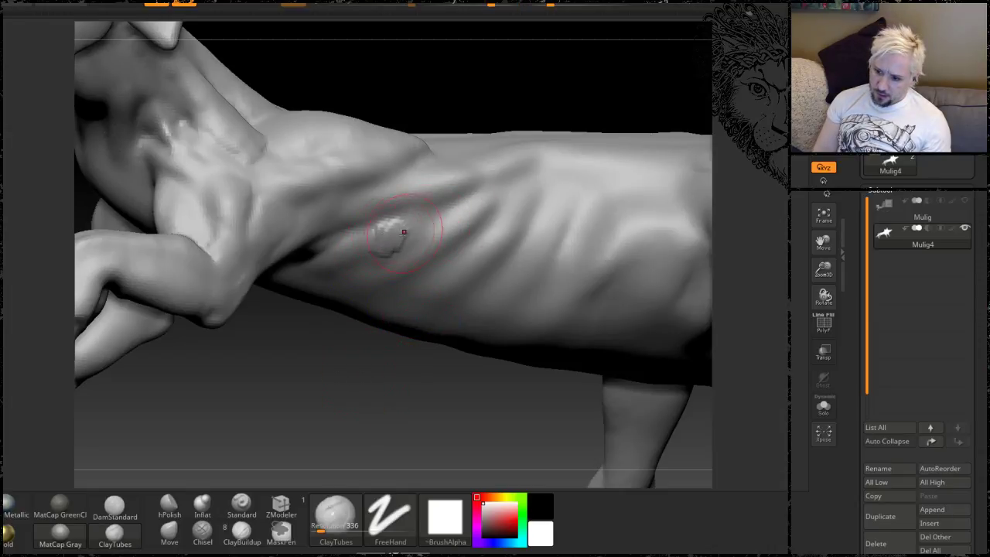
{"action": "mouse_move", "coordinate": [413, 283]}
{"action": "left_mouse_down"}
{"action": "mouse_move", "coordinate": [426, 267]}
{"action": "mouse_move", "coordinate": [481, 249]}
{"action": "left_mouse_up"}
{"action": "left_click_drag", "start_coordinate": [459, 293], "coordinate": [526, 263]}
{"action": "left_click_drag", "start_coordinate": [512, 302], "coordinate": [580, 261]}
{"action": "left_click_drag", "start_coordinate": [421, 392], "coordinate": [468, 329]}
{"action": "mouse_move", "coordinate": [529, 260]}
{"action": "left_mouse_down"}
{"action": "mouse_move", "coordinate": [463, 277]}
{"action": "mouse_move", "coordinate": [402, 266]}
{"action": "left_mouse_up"}
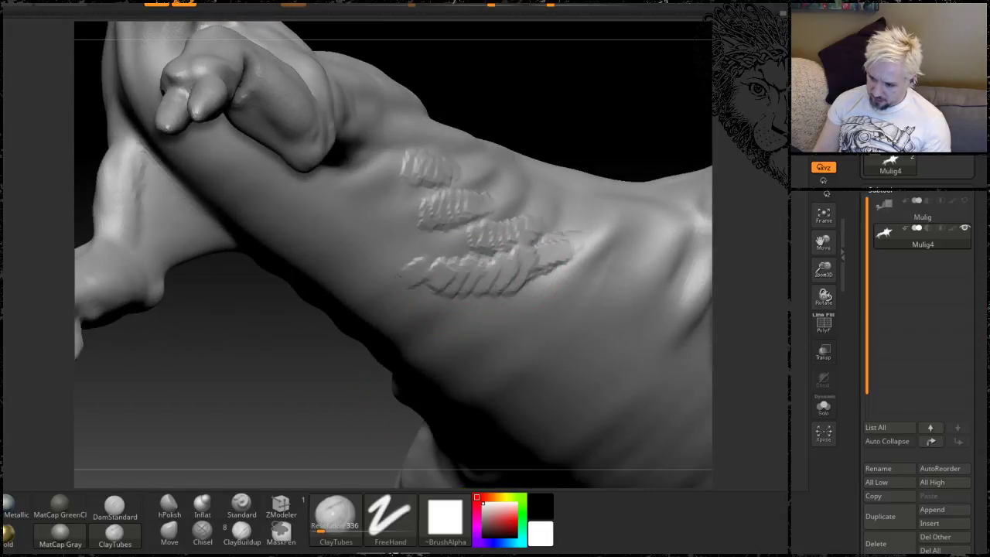
Step: Extend the rib clay forward toward the armpit and smooth the whole rib area
{"action": "mouse_move", "coordinate": [470, 239]}
{"action": "left_mouse_down"}
{"action": "mouse_move", "coordinate": [433, 252]}
{"action": "mouse_move", "coordinate": [405, 237]}
{"action": "left_mouse_up"}
{"action": "left_click_drag", "start_coordinate": [437, 197], "coordinate": [358, 232]}
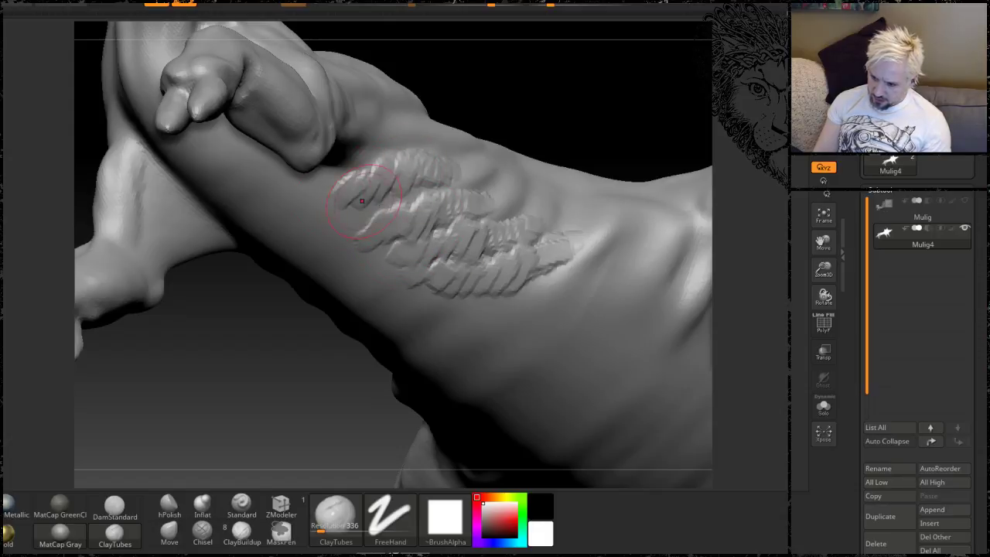
{"action": "mouse_move", "coordinate": [340, 203]}
{"action": "left_mouse_down", "text": "shift"}
{"action": "mouse_move", "coordinate": [447, 255]}
{"action": "mouse_move", "coordinate": [566, 249]}
{"action": "left_mouse_up", "text": "shift"}
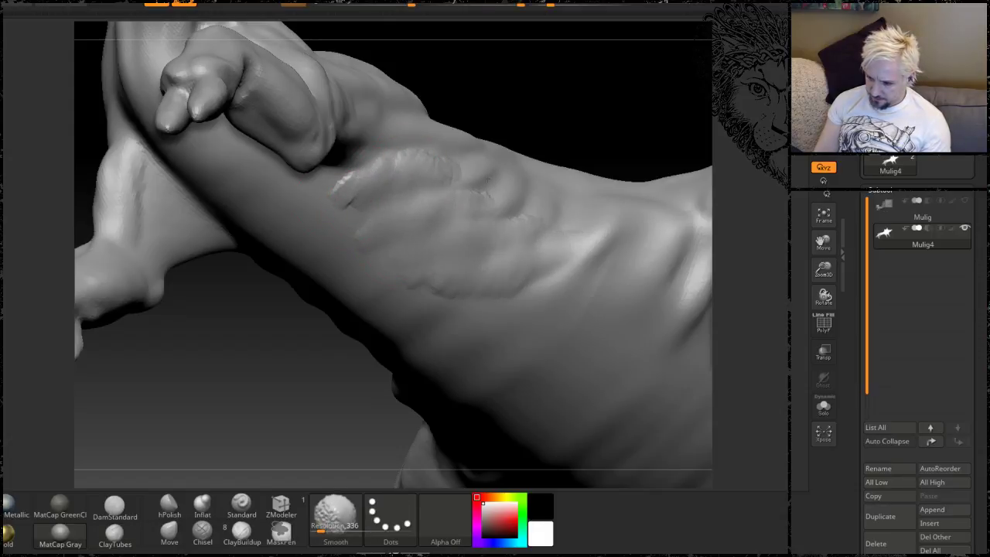
{"action": "mouse_move", "coordinate": [597, 104]}
{"action": "left_mouse_down"}
{"action": "mouse_move", "coordinate": [398, 327]}
{"action": "mouse_move", "coordinate": [405, 307]}
{"action": "left_mouse_up"}
{"action": "left_click_drag", "start_coordinate": [484, 236], "coordinate": [522, 224], "text": "shift"}
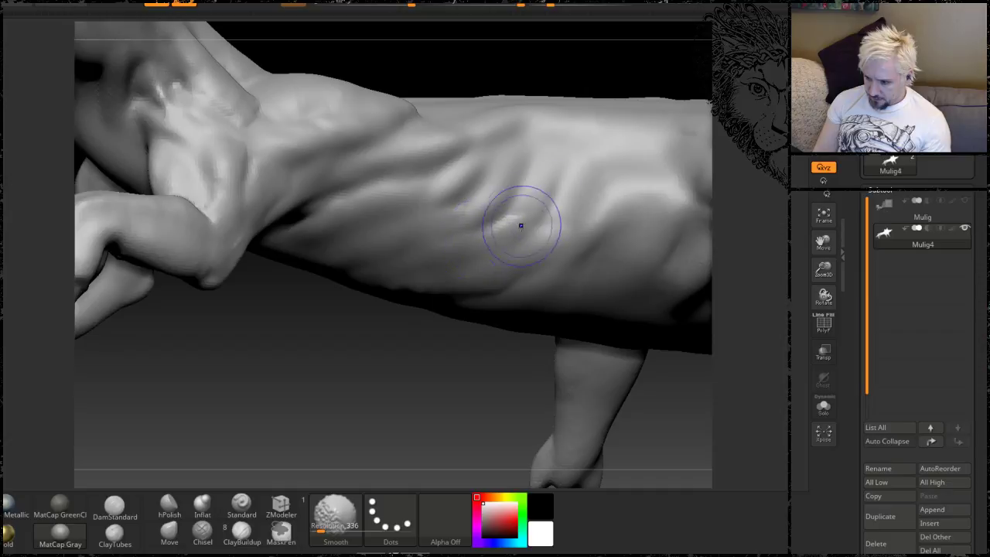
Step: Thicken the lower ribs toward the belly from the opposite flank with ClayTubes and smooth them
{"action": "mouse_move", "coordinate": [433, 340]}
{"action": "left_mouse_down"}
{"action": "mouse_move", "coordinate": [324, 385]}
{"action": "mouse_move", "coordinate": [331, 361]}
{"action": "mouse_move", "coordinate": [369, 328]}
{"action": "mouse_move", "coordinate": [453, 325]}
{"action": "left_mouse_up"}
{"action": "left_click_drag", "start_coordinate": [483, 215], "coordinate": [490, 212]}
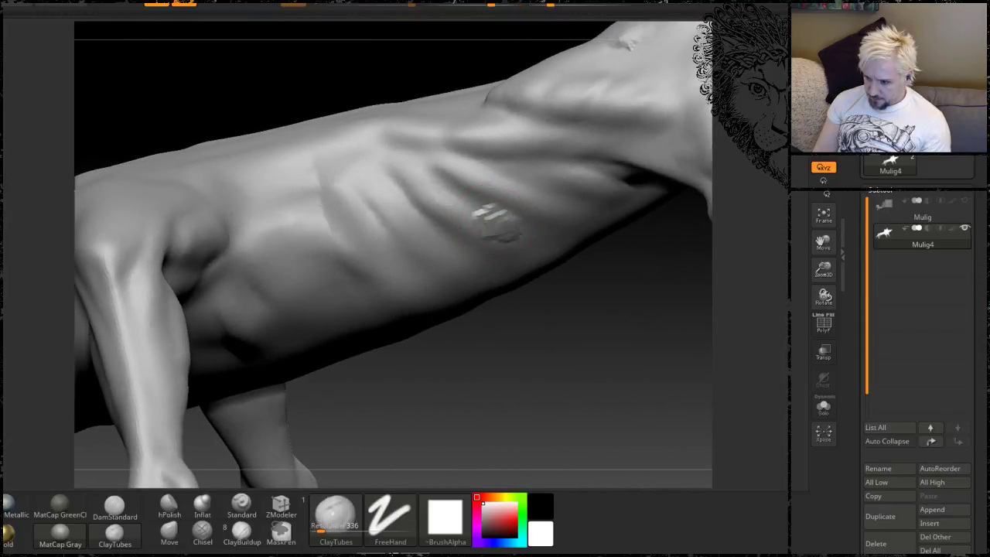
{"action": "left_click_drag", "start_coordinate": [541, 231], "coordinate": [576, 226]}
{"action": "left_click_drag", "start_coordinate": [532, 190], "coordinate": [602, 203]}
{"action": "mouse_move", "coordinate": [446, 244]}
{"action": "left_mouse_down"}
{"action": "mouse_move", "coordinate": [499, 259]}
{"action": "mouse_move", "coordinate": [532, 255]}
{"action": "left_mouse_up"}
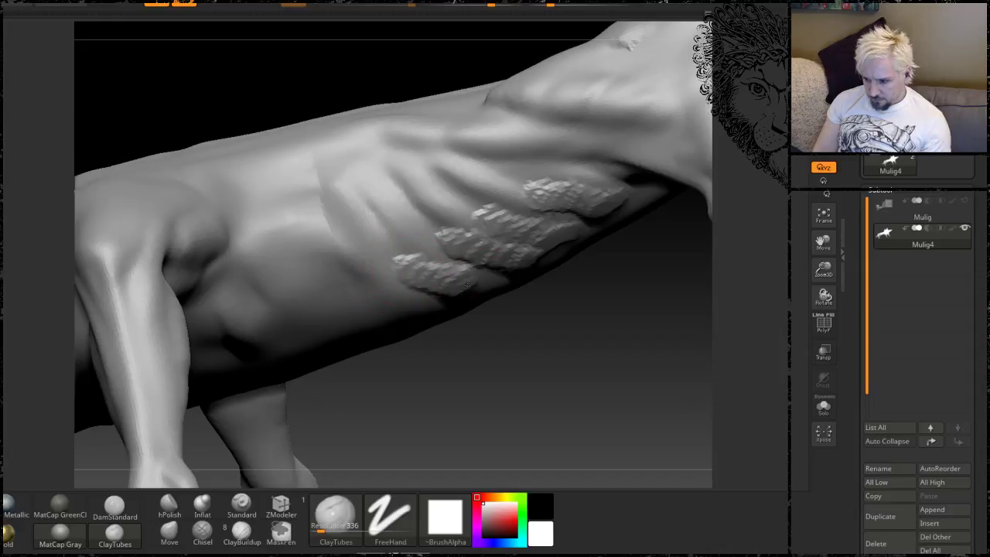
{"action": "key", "text": "shift"}
{"action": "mouse_move", "coordinate": [437, 252]}
{"action": "left_mouse_down", "text": "shift"}
{"action": "mouse_move", "coordinate": [557, 213]}
{"action": "mouse_move", "coordinate": [532, 186]}
{"action": "left_mouse_up", "text": "shift"}
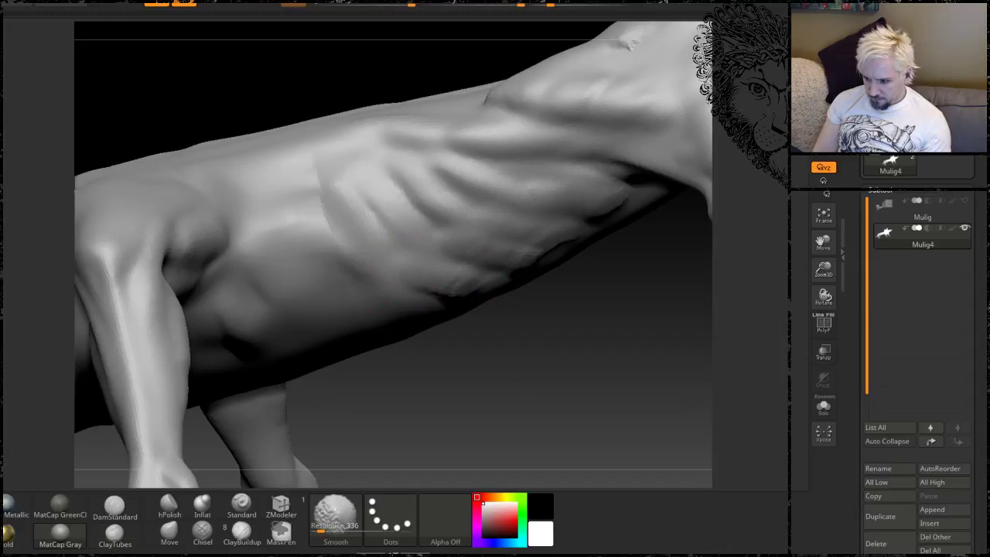
Step: Add clay on the upper back between the spine ridge and ribs behind the shoulder blade and smooth it
{"action": "left_click_drag", "start_coordinate": [499, 343], "coordinate": [601, 301]}
{"action": "left_click_drag", "start_coordinate": [477, 402], "coordinate": [448, 298], "text": "alt"}
{"action": "left_click_drag", "start_coordinate": [427, 347], "coordinate": [399, 470]}
{"action": "left_click_drag", "start_coordinate": [451, 234], "coordinate": [458, 288], "text": "alt"}
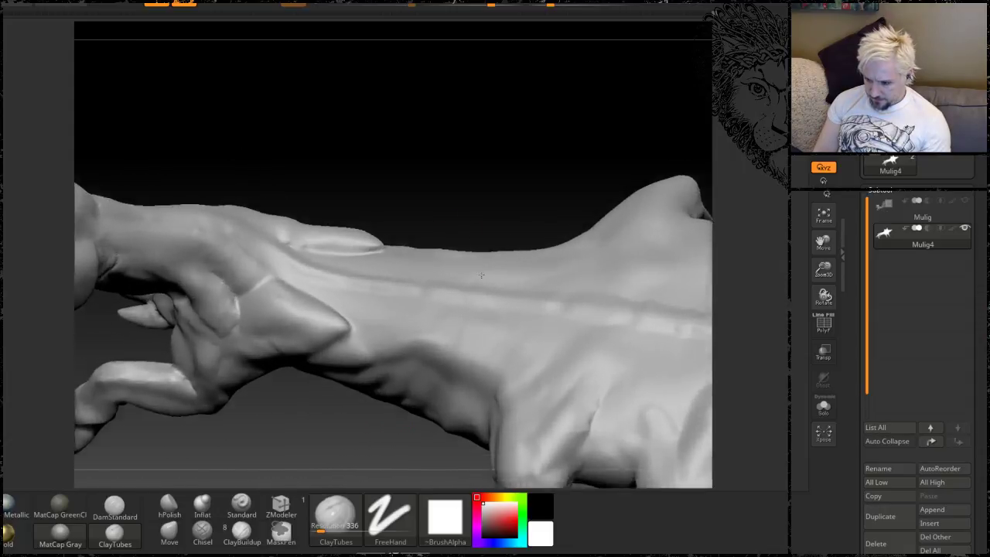
{"action": "left_click_drag", "start_coordinate": [489, 92], "coordinate": [504, 173]}
{"action": "mouse_move", "coordinate": [410, 333]}
{"action": "left_mouse_down"}
{"action": "mouse_move", "coordinate": [398, 375]}
{"action": "mouse_move", "coordinate": [431, 339]}
{"action": "mouse_move", "coordinate": [459, 343]}
{"action": "mouse_move", "coordinate": [475, 364]}
{"action": "mouse_move", "coordinate": [365, 310]}
{"action": "mouse_move", "coordinate": [387, 358]}
{"action": "mouse_move", "coordinate": [316, 286]}
{"action": "mouse_move", "coordinate": [399, 357]}
{"action": "left_mouse_up"}
{"action": "key", "text": "shift"}
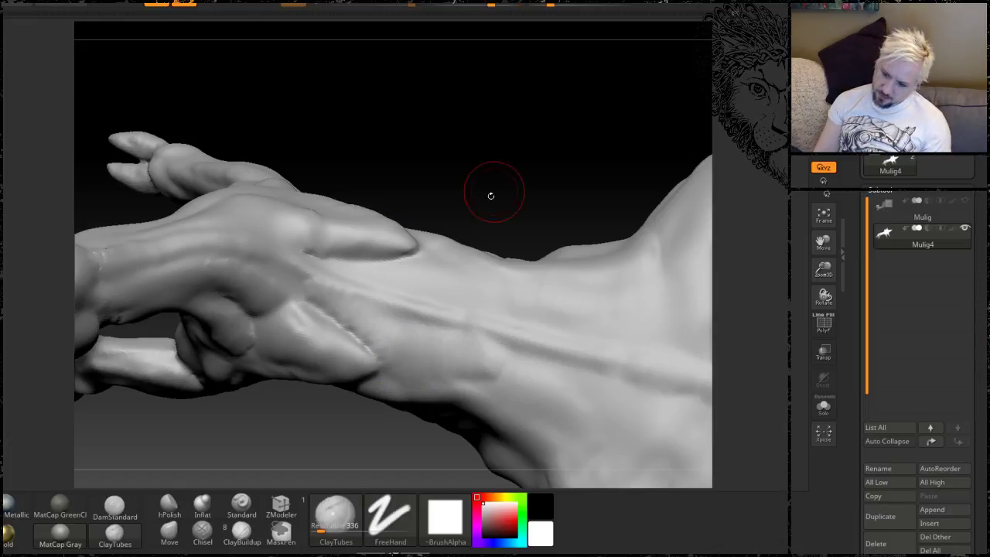
Step: Build up the muscle bands along both sides of the spine ridge behind the shoulder blades with ClayTubes and smooth them
{"action": "left_click_drag", "start_coordinate": [490, 194], "coordinate": [473, 199]}
{"action": "mouse_move", "coordinate": [338, 259]}
{"action": "left_mouse_down"}
{"action": "mouse_move", "coordinate": [364, 276]}
{"action": "mouse_move", "coordinate": [403, 261]}
{"action": "mouse_move", "coordinate": [424, 280]}
{"action": "mouse_move", "coordinate": [462, 271]}
{"action": "mouse_move", "coordinate": [520, 295]}
{"action": "mouse_move", "coordinate": [480, 283]}
{"action": "mouse_move", "coordinate": [460, 305]}
{"action": "mouse_move", "coordinate": [515, 296]}
{"action": "mouse_move", "coordinate": [449, 301]}
{"action": "mouse_move", "coordinate": [356, 271]}
{"action": "mouse_move", "coordinate": [487, 300]}
{"action": "mouse_move", "coordinate": [426, 259]}
{"action": "left_mouse_up"}
{"action": "mouse_move", "coordinate": [495, 168]}
{"action": "left_mouse_down"}
{"action": "mouse_move", "coordinate": [521, 190]}
{"action": "mouse_move", "coordinate": [531, 229]}
{"action": "mouse_move", "coordinate": [538, 162]}
{"action": "left_mouse_up"}
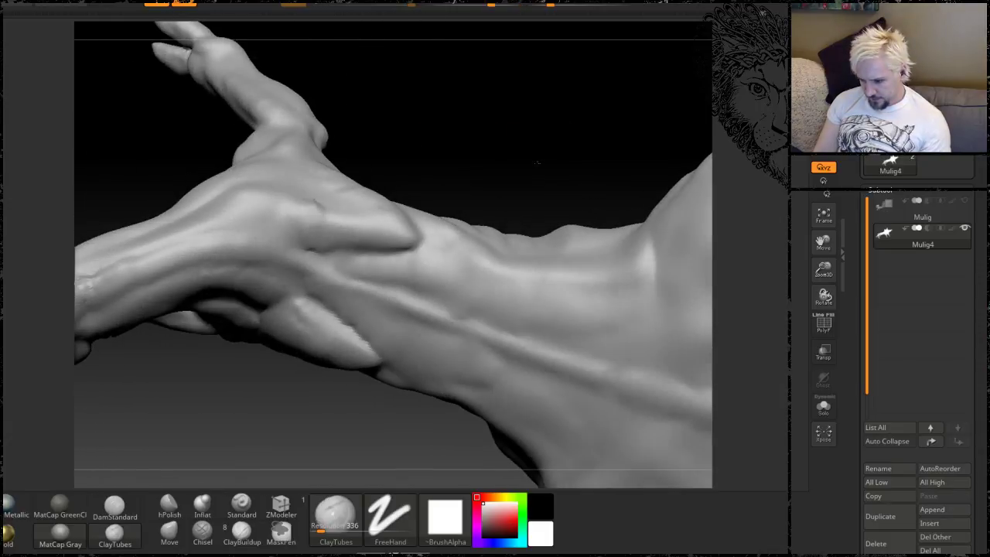
{"action": "mouse_move", "coordinate": [433, 255]}
{"action": "left_mouse_down"}
{"action": "mouse_move", "coordinate": [441, 237]}
{"action": "mouse_move", "coordinate": [453, 300]}
{"action": "mouse_move", "coordinate": [432, 242]}
{"action": "left_mouse_up"}
{"action": "mouse_move", "coordinate": [530, 191]}
{"action": "left_mouse_down"}
{"action": "mouse_move", "coordinate": [574, 173]}
{"action": "mouse_move", "coordinate": [475, 194]}
{"action": "mouse_move", "coordinate": [489, 188]}
{"action": "left_mouse_up"}
{"action": "left_click_drag", "start_coordinate": [241, 309], "coordinate": [169, 258], "text": "shift"}
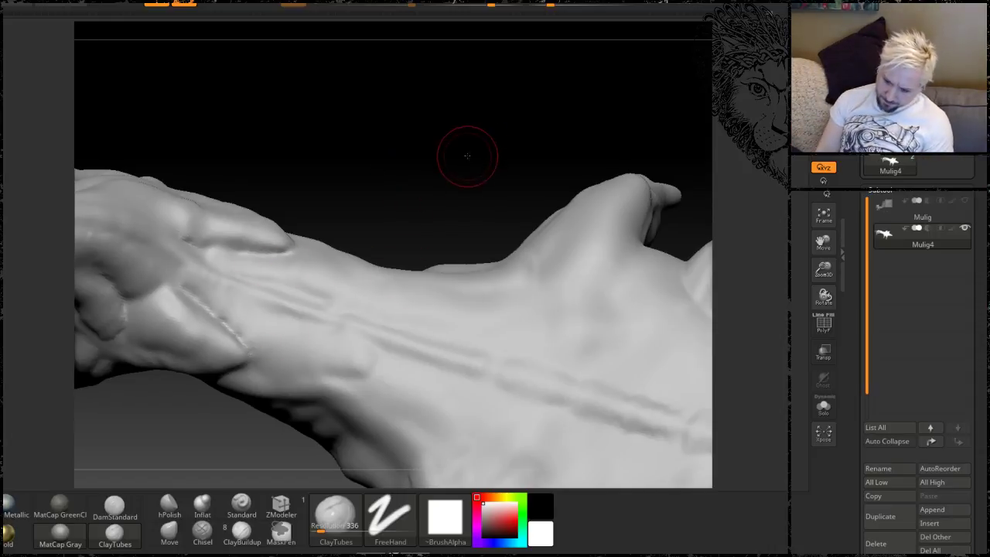
{"action": "mouse_move", "coordinate": [466, 157]}
{"action": "left_mouse_down"}
{"action": "mouse_move", "coordinate": [418, 175]}
{"action": "mouse_move", "coordinate": [435, 121]}
{"action": "left_mouse_up"}
{"action": "mouse_move", "coordinate": [394, 322]}
{"action": "left_mouse_down"}
{"action": "mouse_move", "coordinate": [420, 341]}
{"action": "mouse_move", "coordinate": [403, 327]}
{"action": "left_mouse_up"}
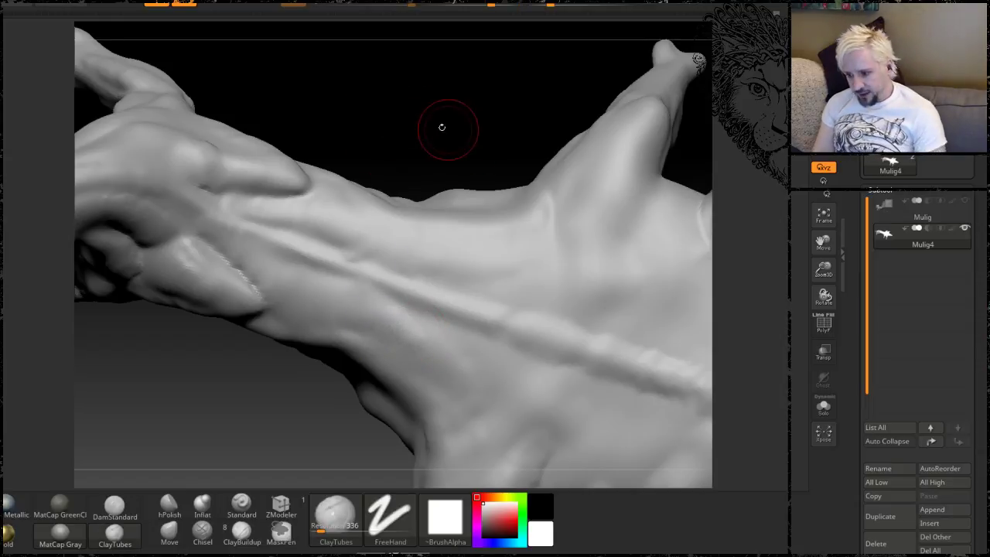
{"action": "mouse_move", "coordinate": [440, 127]}
{"action": "left_mouse_down"}
{"action": "mouse_move", "coordinate": [435, 93]}
{"action": "mouse_move", "coordinate": [473, 198]}
{"action": "mouse_move", "coordinate": [495, 182]}
{"action": "mouse_move", "coordinate": [443, 200]}
{"action": "left_mouse_up"}
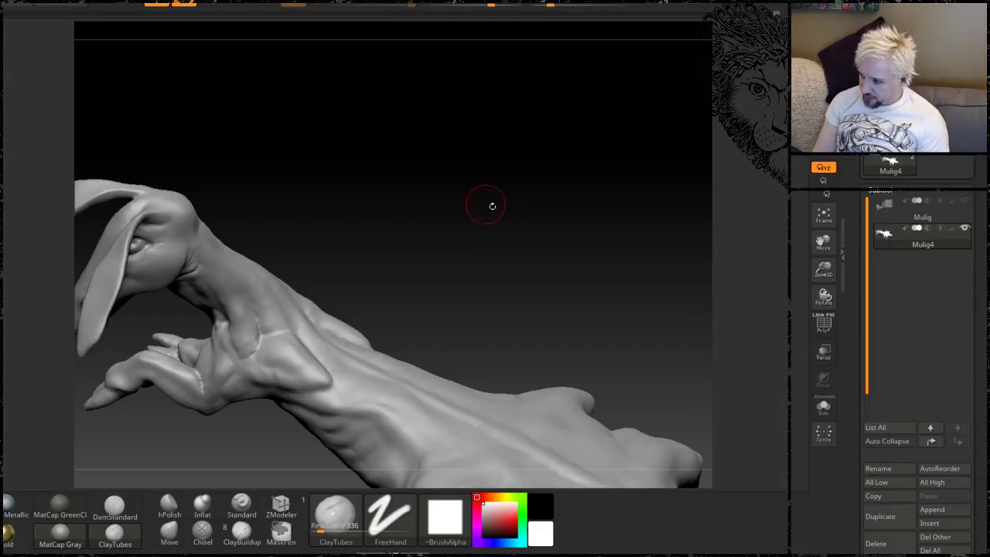
Step: Fill the hollow below the rear of the shoulder blade with a ClayTubes band toward the upper ribs and smooth it
{"action": "mouse_move", "coordinate": [492, 206]}
{"action": "left_mouse_down"}
{"action": "mouse_move", "coordinate": [482, 223]}
{"action": "mouse_move", "coordinate": [494, 237]}
{"action": "mouse_move", "coordinate": [489, 211]}
{"action": "mouse_move", "coordinate": [506, 199]}
{"action": "mouse_move", "coordinate": [541, 244]}
{"action": "left_mouse_up"}
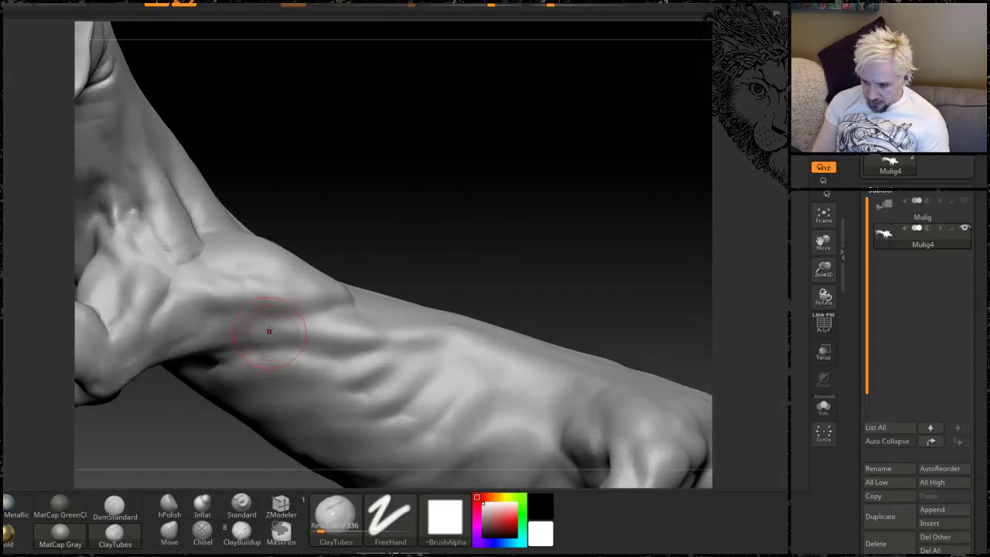
{"action": "left_click_drag", "start_coordinate": [269, 331], "coordinate": [365, 333]}
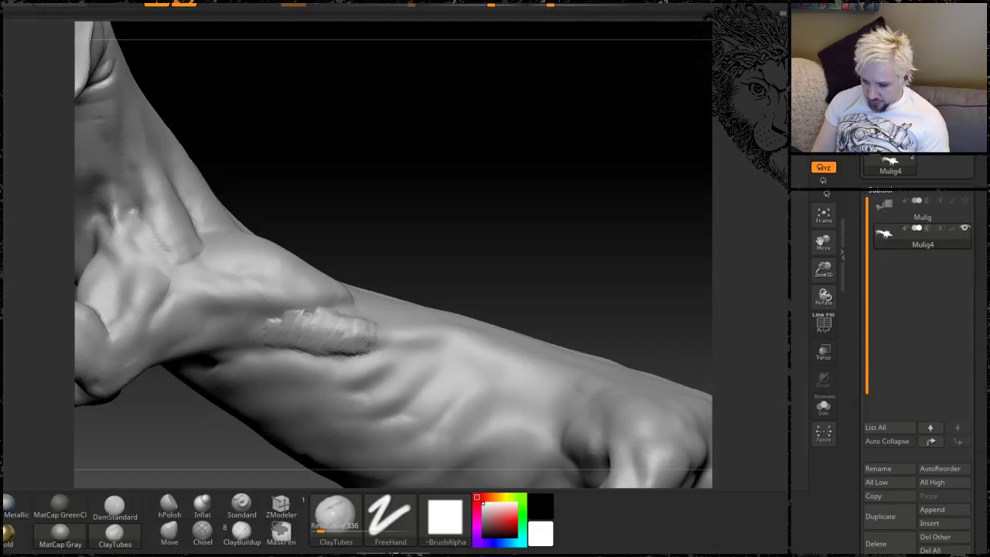
{"action": "left_click_drag", "start_coordinate": [265, 310], "coordinate": [406, 336], "text": "shift"}
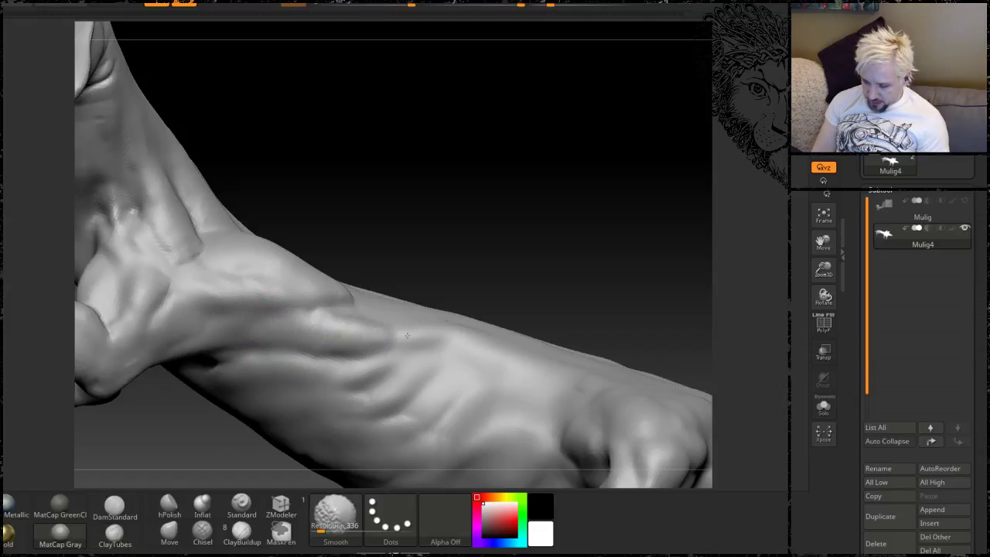
Step: Add ClayTubes clay along the upper side of the neck toward the shoulder blade and smooth it
{"action": "left_click_drag", "start_coordinate": [488, 203], "coordinate": [551, 167], "text": "alt"}
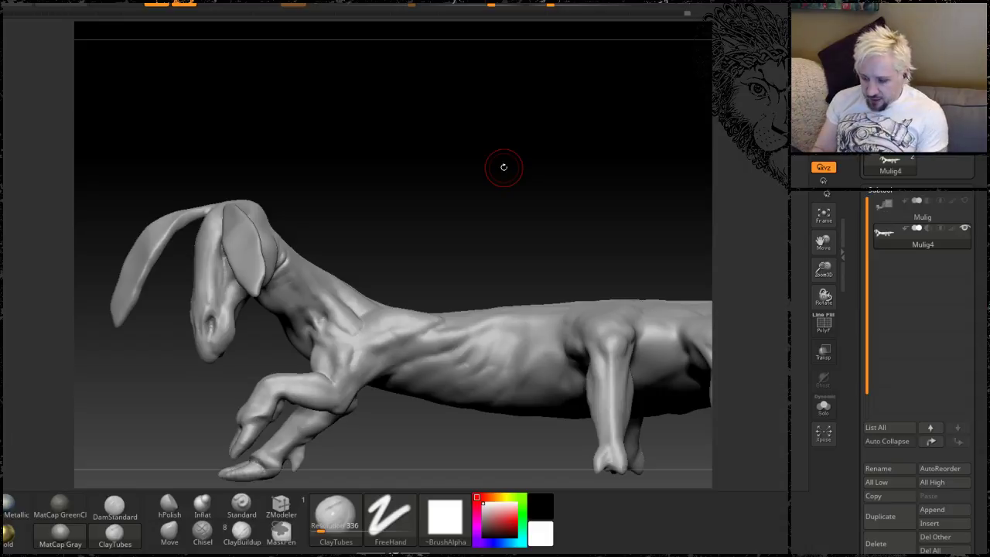
{"action": "left_click_drag", "start_coordinate": [448, 204], "coordinate": [389, 230]}
{"action": "mouse_move", "coordinate": [349, 272]}
{"action": "left_mouse_down"}
{"action": "mouse_move", "coordinate": [380, 294]}
{"action": "mouse_move", "coordinate": [420, 302]}
{"action": "mouse_move", "coordinate": [324, 270]}
{"action": "left_mouse_up"}
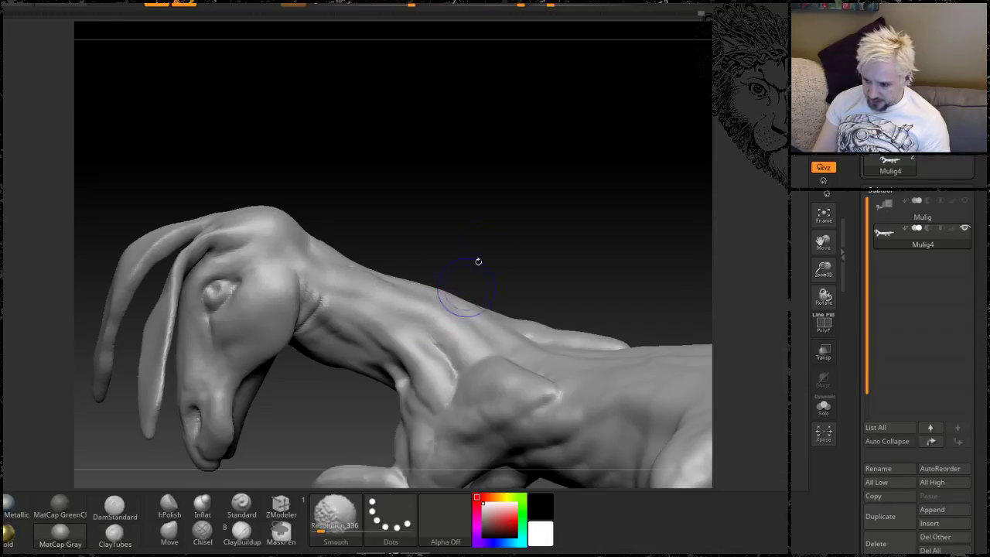
{"action": "left_click_drag", "start_coordinate": [478, 261], "coordinate": [513, 227]}
{"action": "left_click_drag", "start_coordinate": [452, 303], "coordinate": [468, 317]}
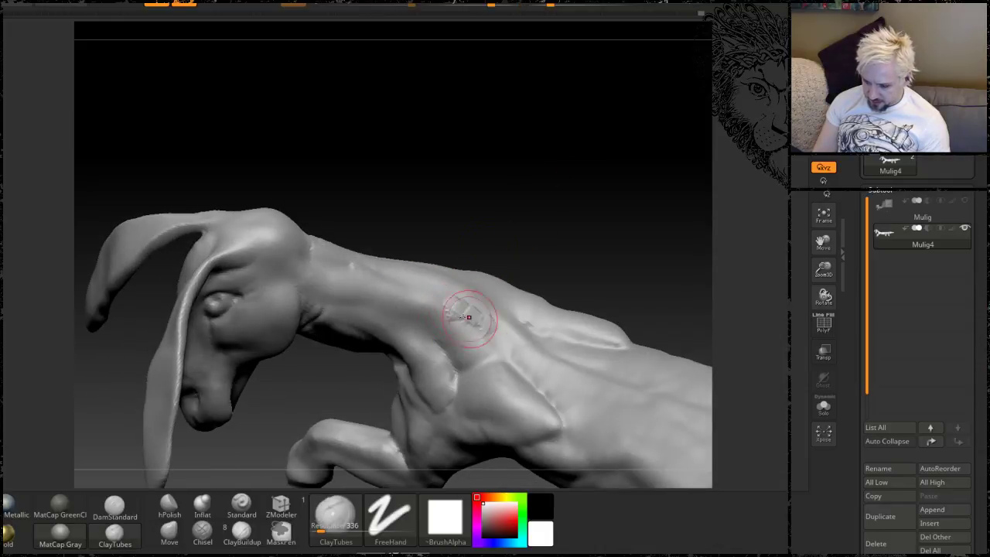
{"action": "left_click_drag", "start_coordinate": [344, 282], "coordinate": [475, 312], "text": "shift"}
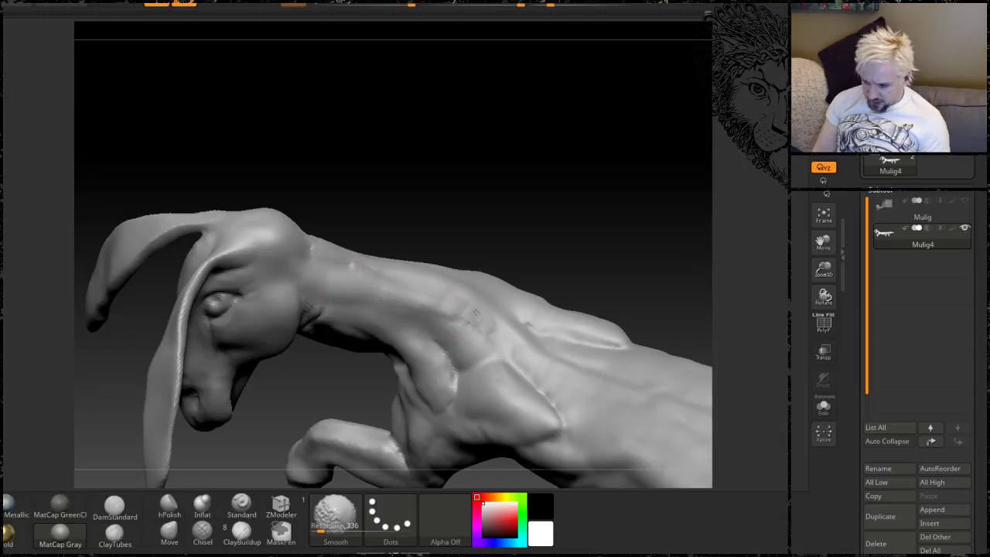
Step: Thicken the top of the neck just behind the skull with ClayTubes and smooth it into the nape
{"action": "mouse_move", "coordinate": [535, 186]}
{"action": "left_mouse_down"}
{"action": "mouse_move", "coordinate": [519, 150]}
{"action": "mouse_move", "coordinate": [503, 204]}
{"action": "mouse_move", "coordinate": [464, 202]}
{"action": "left_mouse_up"}
{"action": "mouse_move", "coordinate": [400, 293]}
{"action": "left_mouse_down"}
{"action": "mouse_move", "coordinate": [404, 283]}
{"action": "mouse_move", "coordinate": [397, 287]}
{"action": "mouse_move", "coordinate": [429, 308]}
{"action": "left_mouse_up"}
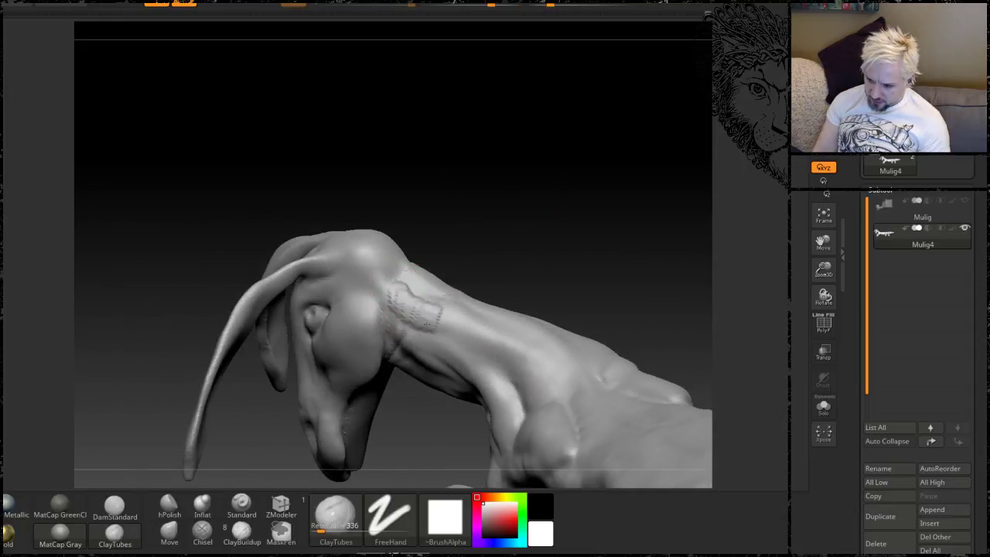
{"action": "left_click_drag", "start_coordinate": [471, 338], "coordinate": [452, 318], "text": "shift"}
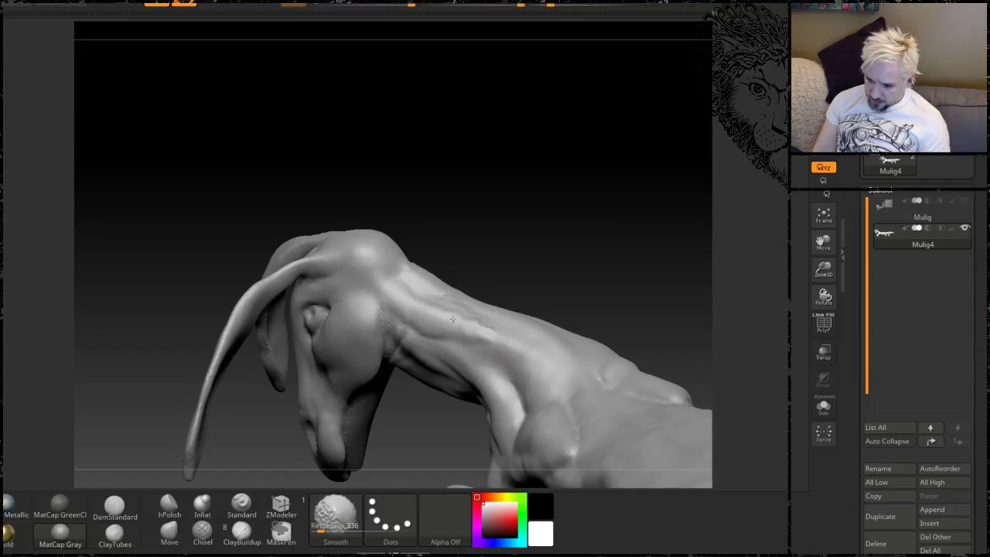
{"action": "left_click_drag", "start_coordinate": [538, 219], "coordinate": [514, 283]}
{"action": "left_click_drag", "start_coordinate": [438, 289], "coordinate": [479, 312], "text": "shift"}
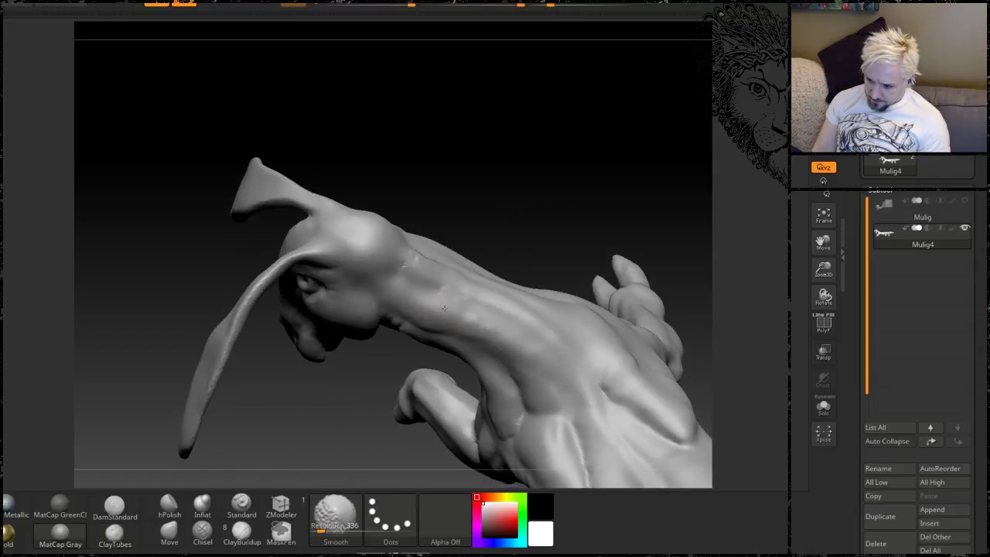
{"action": "mouse_move", "coordinate": [543, 204]}
{"action": "left_mouse_down"}
{"action": "mouse_move", "coordinate": [420, 258]}
{"action": "mouse_move", "coordinate": [441, 249]}
{"action": "mouse_move", "coordinate": [500, 257]}
{"action": "mouse_move", "coordinate": [478, 255]}
{"action": "left_mouse_up"}
{"action": "key", "text": "shift"}
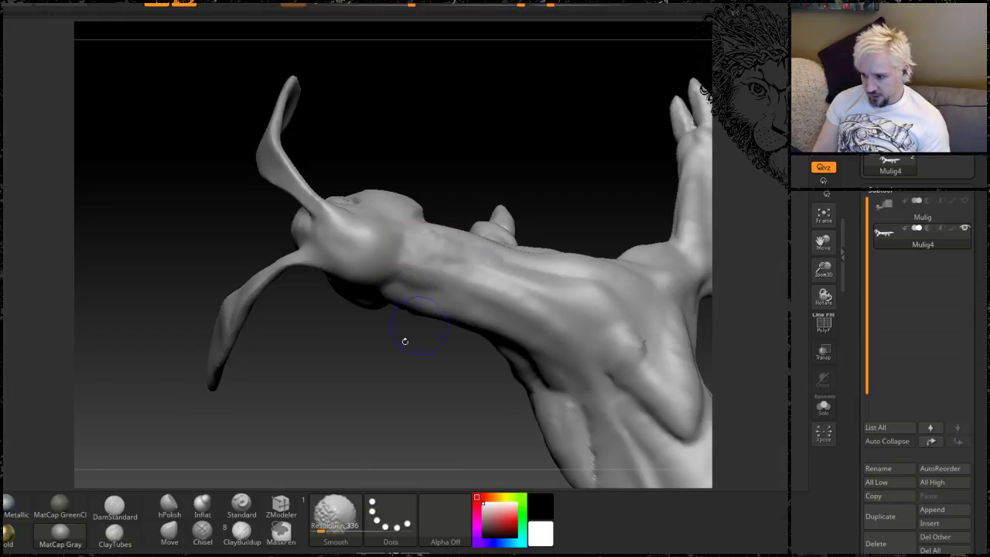
Step: Lay a stack of small ClayTubes folds across the upper neck behind the jaw and soften them
{"action": "mouse_move", "coordinate": [404, 341]}
{"action": "left_mouse_down"}
{"action": "mouse_move", "coordinate": [406, 290]}
{"action": "mouse_move", "coordinate": [387, 265]}
{"action": "left_mouse_up"}
{"action": "mouse_move", "coordinate": [449, 205]}
{"action": "left_mouse_down"}
{"action": "mouse_move", "coordinate": [529, 204]}
{"action": "mouse_move", "coordinate": [534, 240]}
{"action": "mouse_move", "coordinate": [482, 261]}
{"action": "left_mouse_up"}
{"action": "key", "text": "space"}
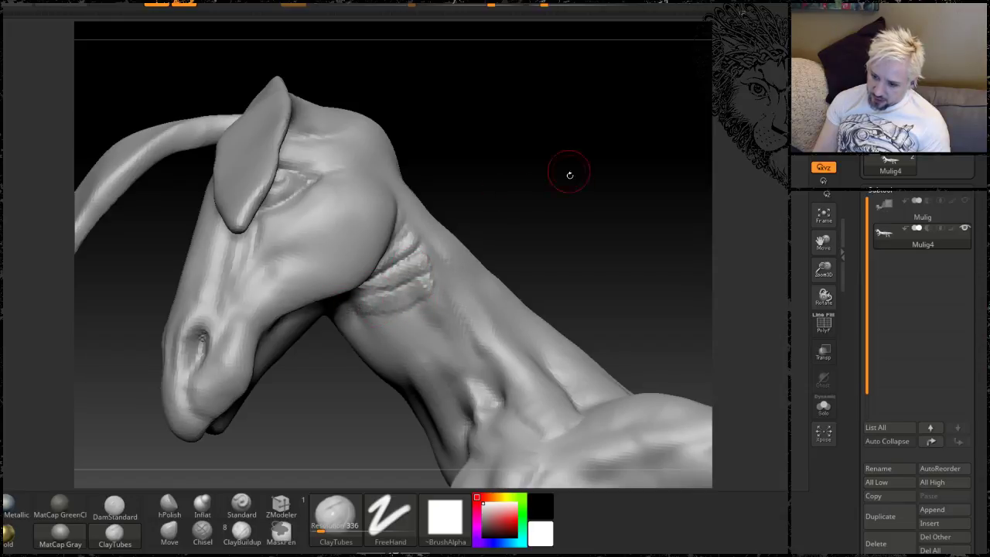
{"action": "left_click_drag", "start_coordinate": [570, 174], "coordinate": [568, 119], "text": "alt"}
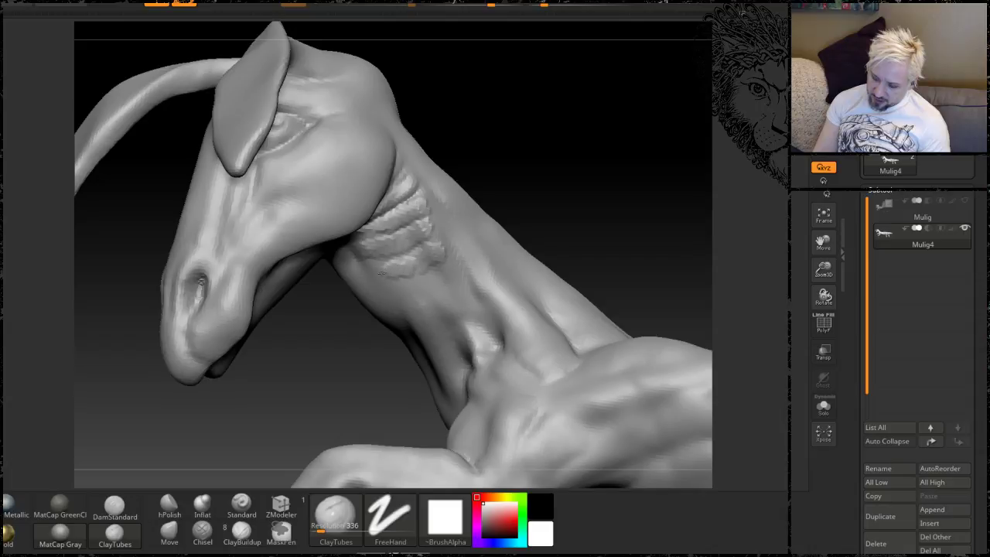
{"action": "key", "text": "shift"}
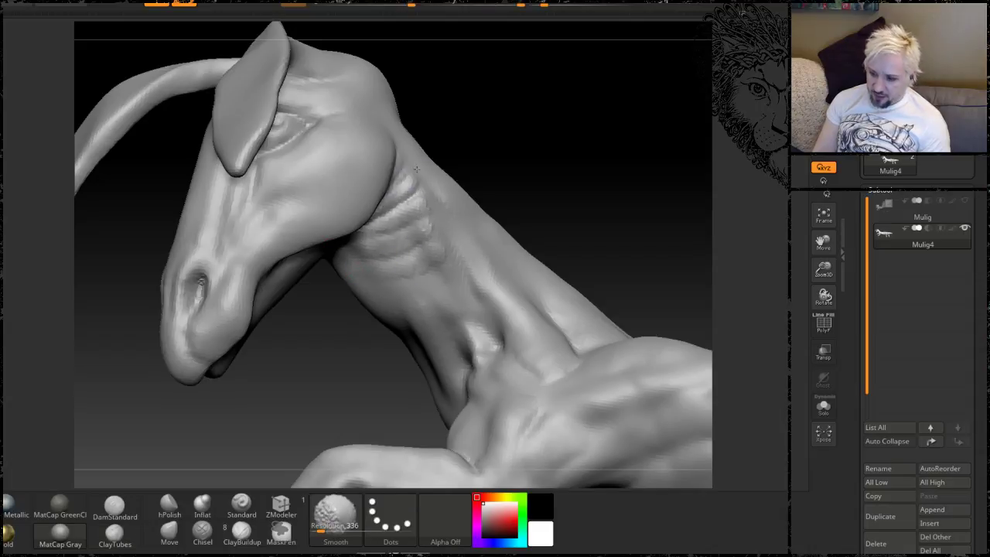
Step: Continue the skin folds down the side of the throat with ClayTubes strokes and smooth them
{"action": "left_click_drag", "start_coordinate": [567, 148], "coordinate": [356, 263]}
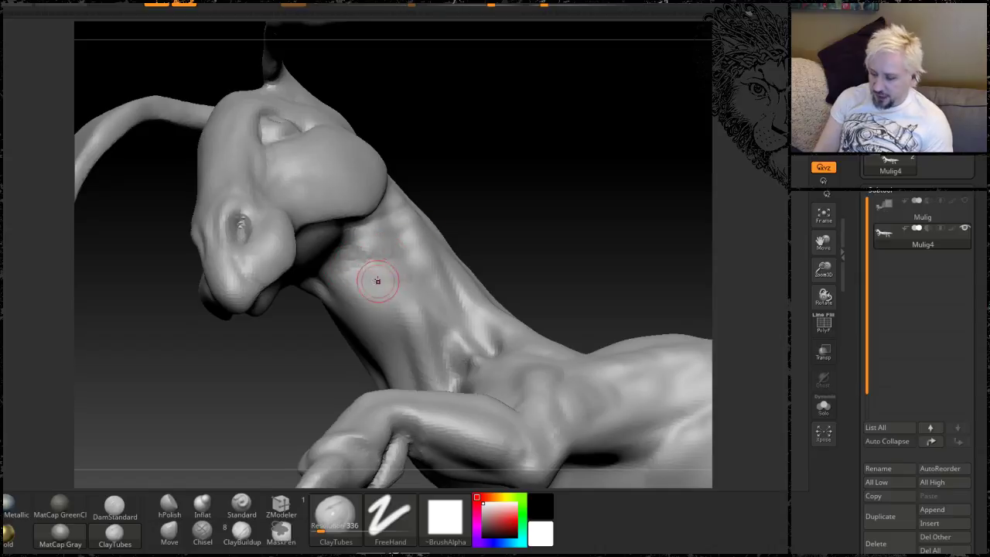
{"action": "key", "text": "shift"}
{"action": "left_click_drag", "start_coordinate": [550, 159], "coordinate": [392, 330]}
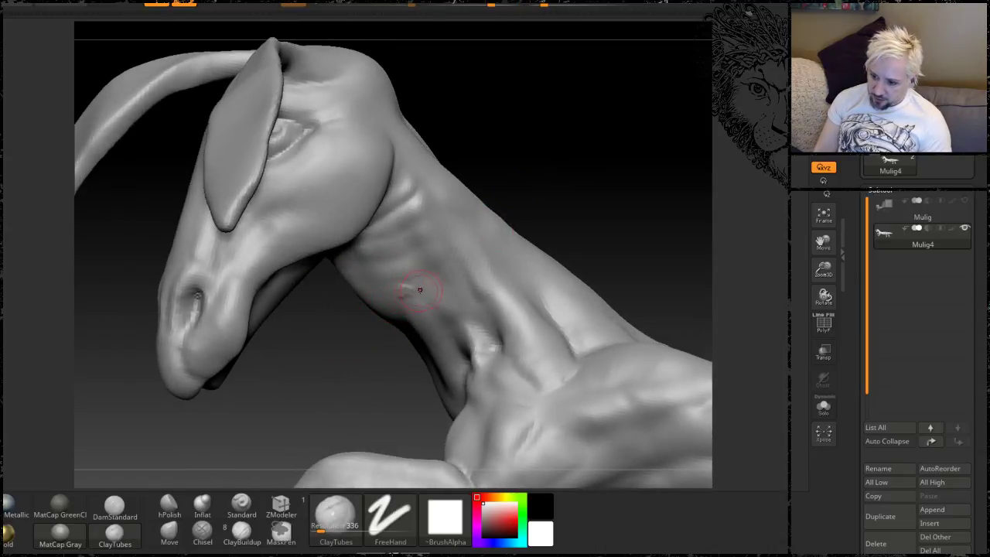
{"action": "key", "text": "shift"}
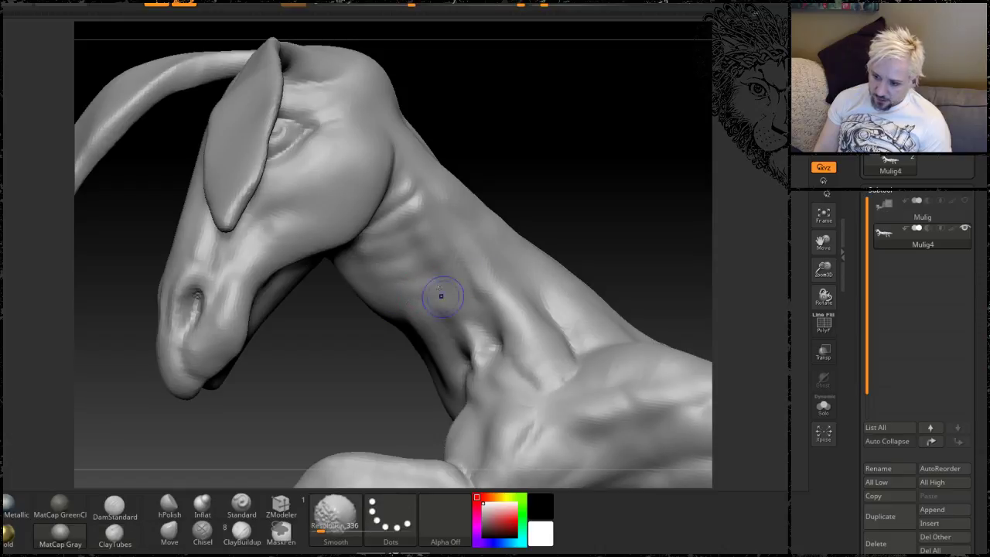
{"action": "left_click_drag", "start_coordinate": [458, 272], "coordinate": [394, 299], "text": "shift"}
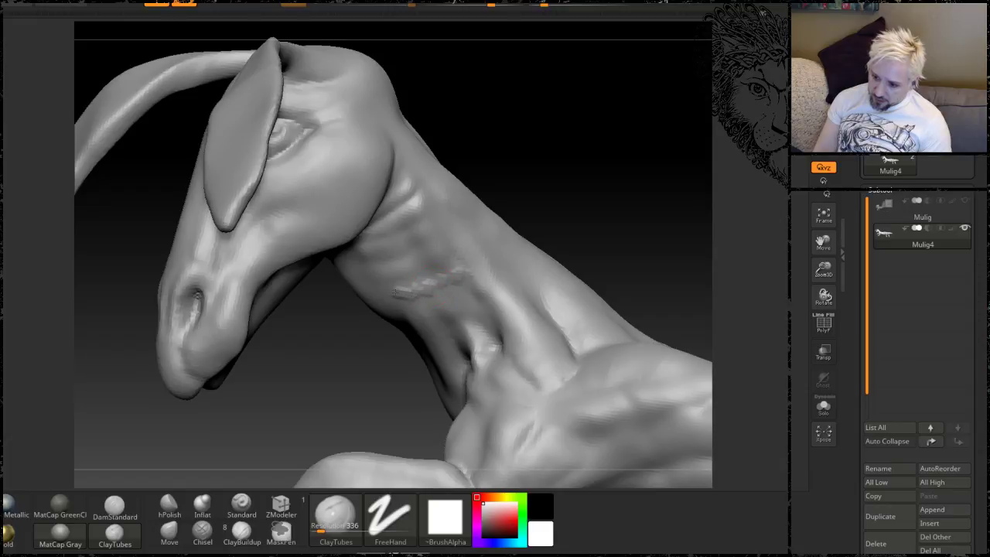
{"action": "key", "text": "shift"}
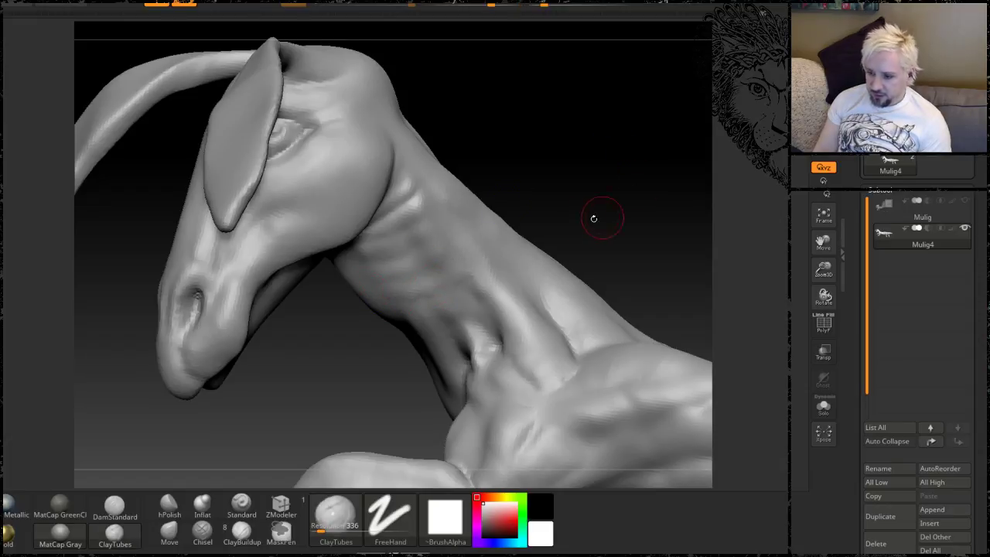
Step: Add ClayTubes clay to the tendons and hollow at the neck's base above the front shoulder and smooth them
{"action": "mouse_move", "coordinate": [595, 219]}
{"action": "left_mouse_down", "text": "alt"}
{"action": "mouse_move", "coordinate": [577, 182]}
{"action": "mouse_move", "coordinate": [458, 160]}
{"action": "mouse_move", "coordinate": [563, 102]}
{"action": "mouse_move", "coordinate": [534, 95]}
{"action": "left_mouse_up", "text": "alt"}
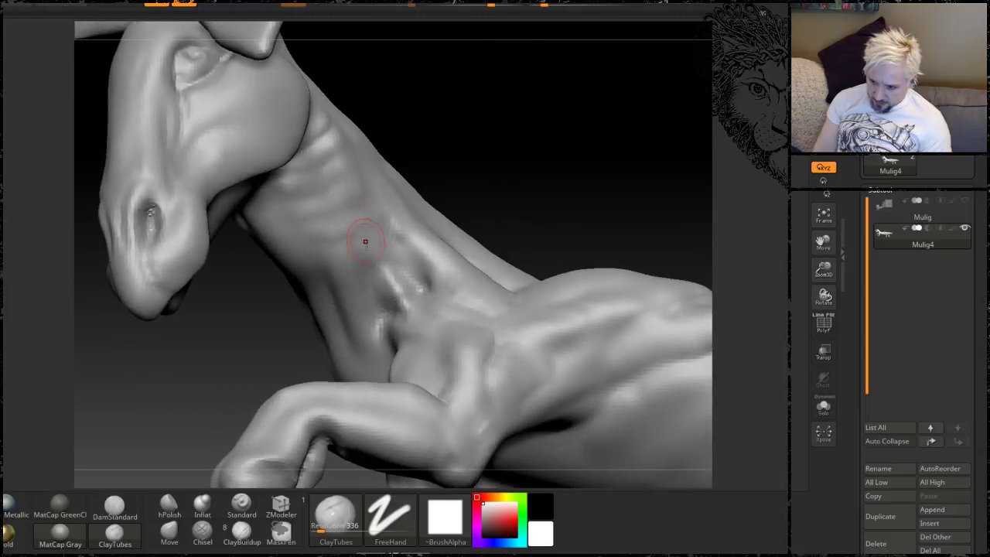
{"action": "left_click_drag", "start_coordinate": [375, 251], "coordinate": [367, 234]}
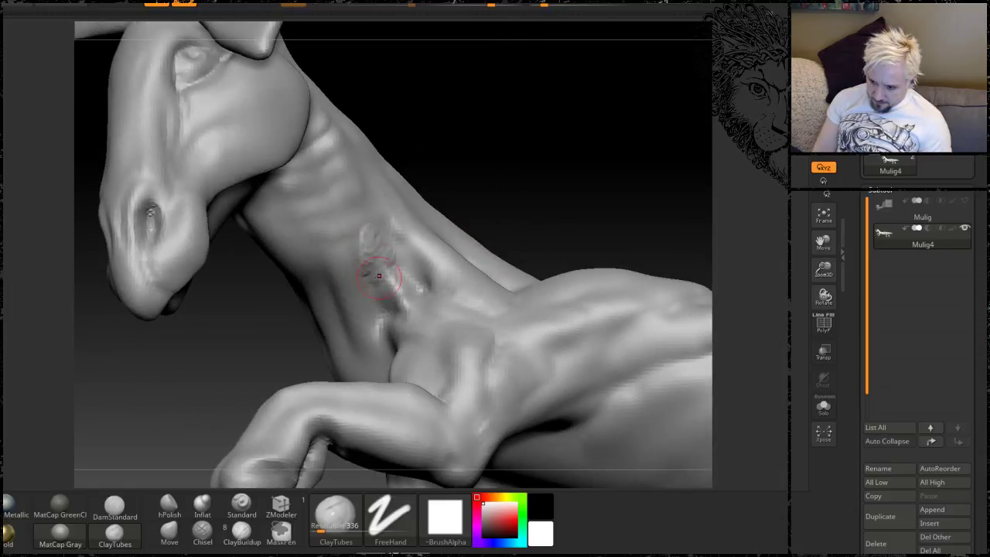
{"action": "key", "text": "shift"}
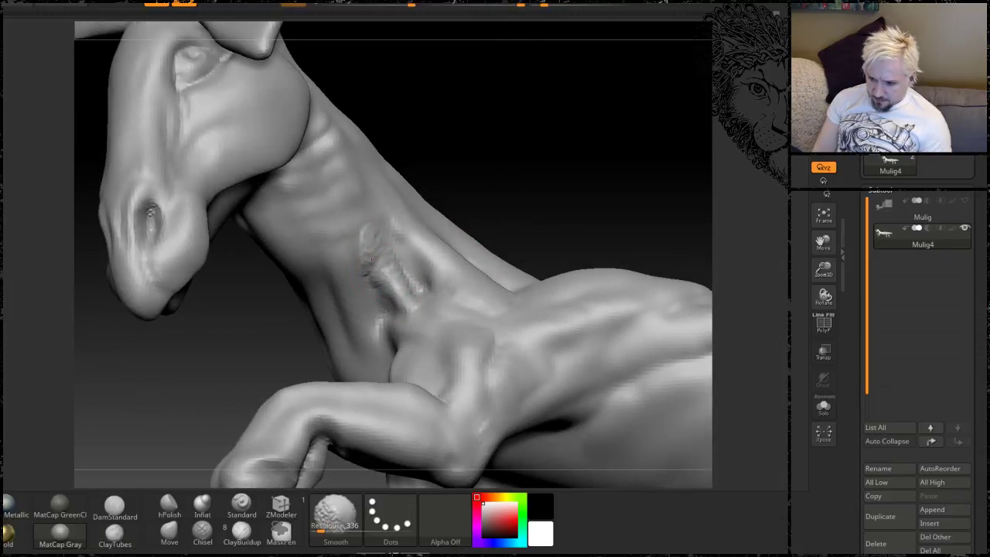
{"action": "mouse_move", "coordinate": [546, 163]}
{"action": "left_mouse_down"}
{"action": "mouse_move", "coordinate": [504, 166]}
{"action": "mouse_move", "coordinate": [535, 168]}
{"action": "mouse_move", "coordinate": [571, 128]}
{"action": "mouse_move", "coordinate": [514, 164]}
{"action": "left_mouse_up"}
{"action": "key", "text": "shift"}
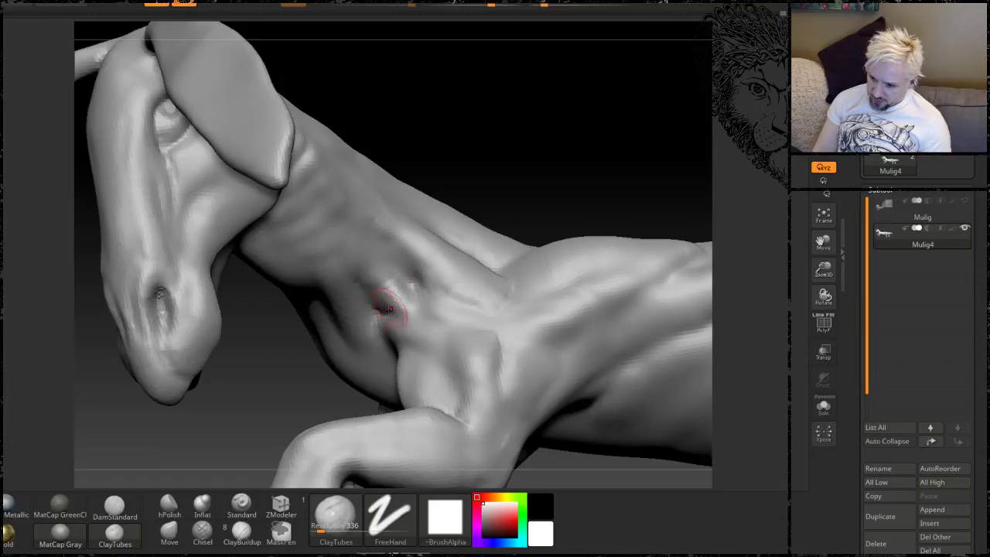
{"action": "mouse_move", "coordinate": [425, 319]}
{"action": "left_mouse_down"}
{"action": "mouse_move", "coordinate": [394, 319]}
{"action": "mouse_move", "coordinate": [394, 294]}
{"action": "left_mouse_up"}
Step: Add clay between the shoulder blade tips and the spine ridge on the upper back and smooth it
{"action": "mouse_move", "coordinate": [543, 121]}
{"action": "left_mouse_down"}
{"action": "mouse_move", "coordinate": [580, 141]}
{"action": "mouse_move", "coordinate": [552, 123]}
{"action": "mouse_move", "coordinate": [554, 135]}
{"action": "mouse_move", "coordinate": [545, 117]}
{"action": "mouse_move", "coordinate": [584, 133]}
{"action": "mouse_move", "coordinate": [587, 147]}
{"action": "left_mouse_up"}
{"action": "left_click_drag", "start_coordinate": [542, 240], "coordinate": [558, 293]}
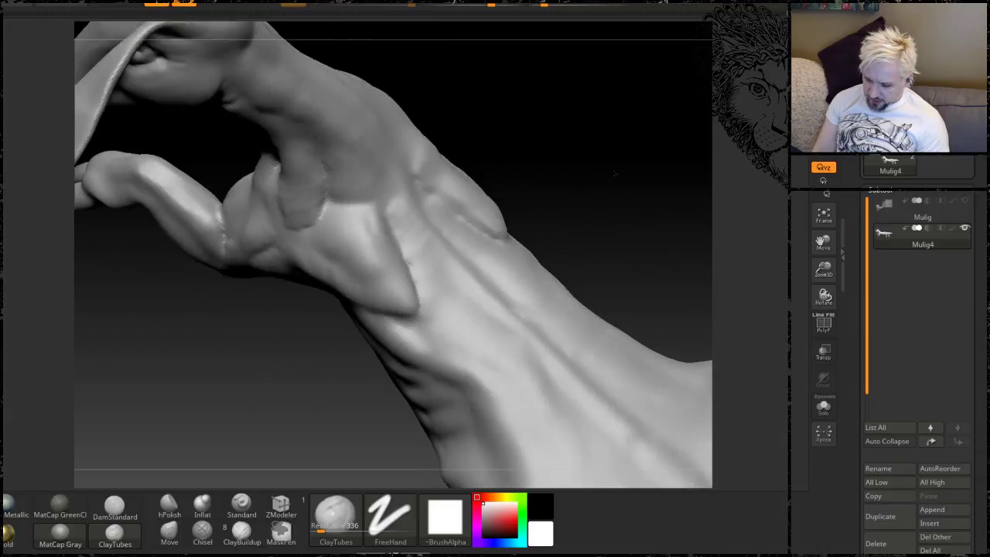
{"action": "mouse_move", "coordinate": [422, 336]}
{"action": "left_mouse_down"}
{"action": "mouse_move", "coordinate": [485, 331]}
{"action": "mouse_move", "coordinate": [503, 342]}
{"action": "left_mouse_up"}
{"action": "key", "text": "shift"}
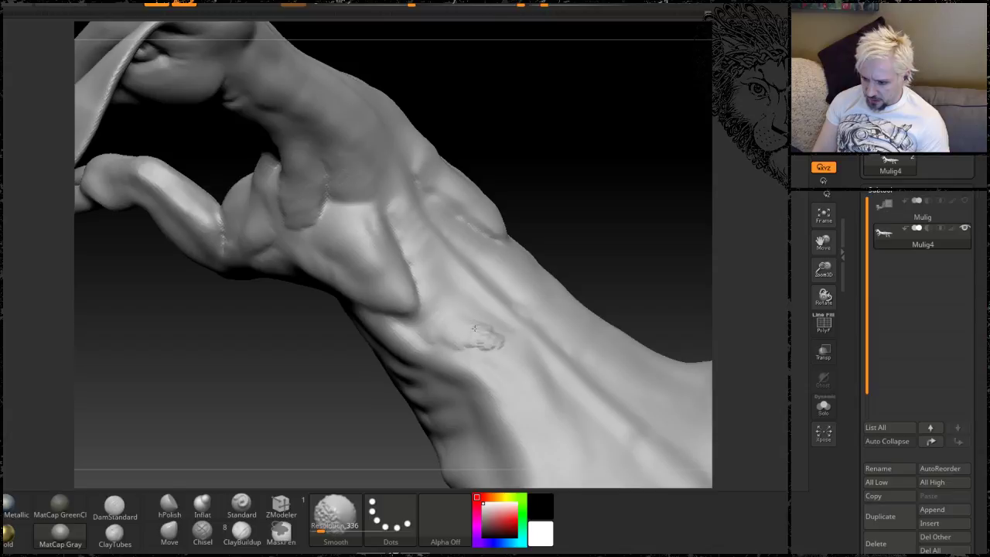
{"action": "mouse_move", "coordinate": [616, 171]}
{"action": "left_mouse_down"}
{"action": "mouse_move", "coordinate": [608, 196]}
{"action": "mouse_move", "coordinate": [573, 227]}
{"action": "left_mouse_up"}
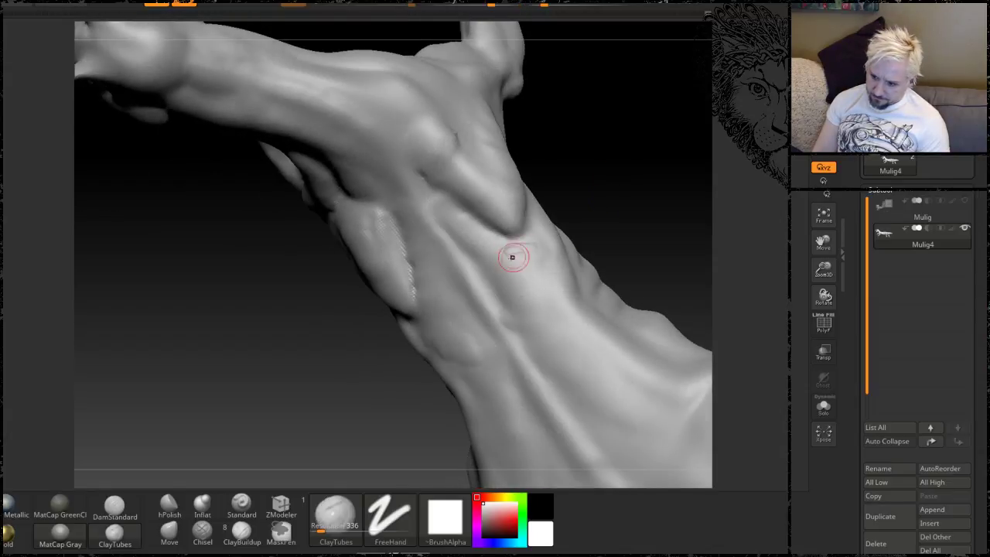
{"action": "left_click_drag", "start_coordinate": [514, 257], "coordinate": [524, 272]}
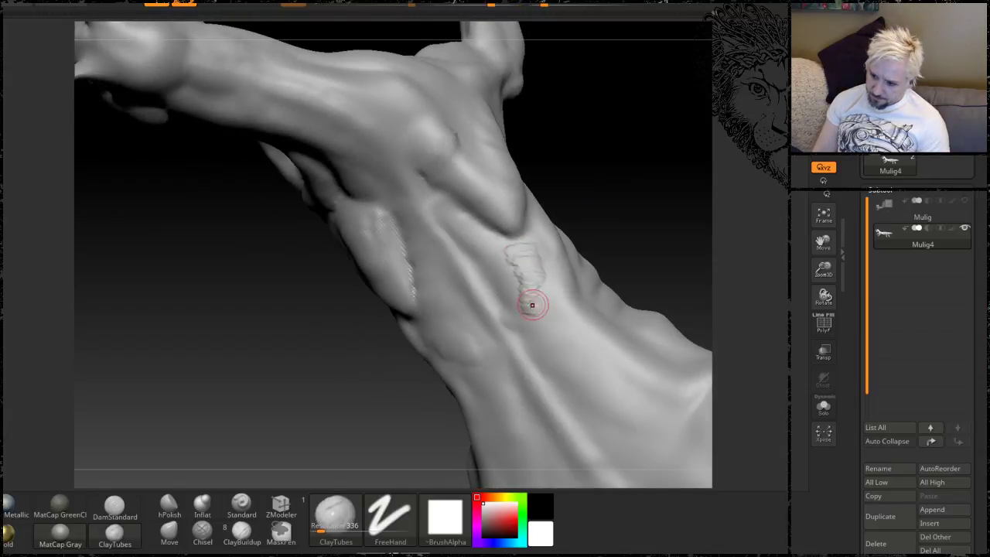
{"action": "left_click_drag", "start_coordinate": [532, 304], "coordinate": [516, 256], "text": "shift"}
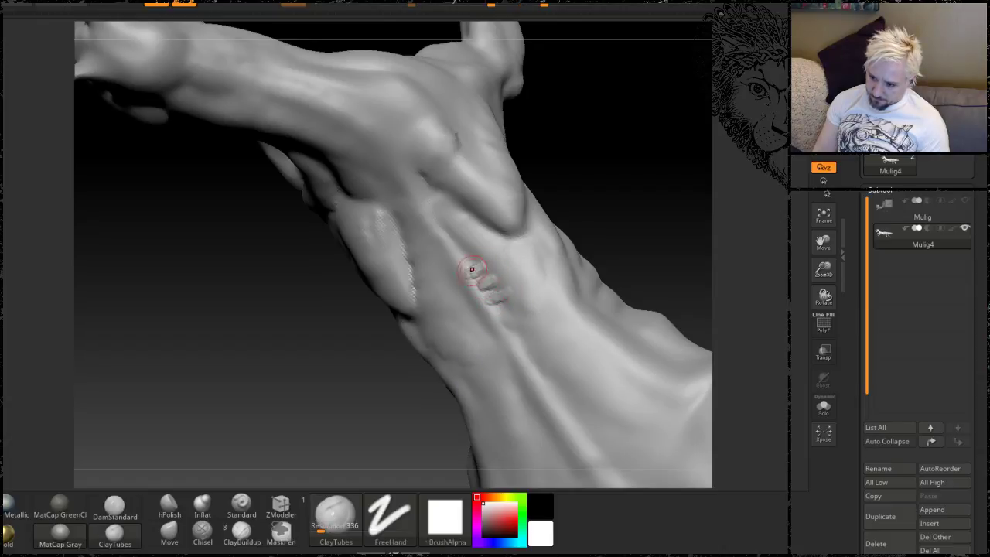
Step: Sculpt two rows of short ClayTubes vertebra bumps along the spine between the shoulder blades and smooth them
{"action": "left_click_drag", "start_coordinate": [613, 163], "coordinate": [482, 205]}
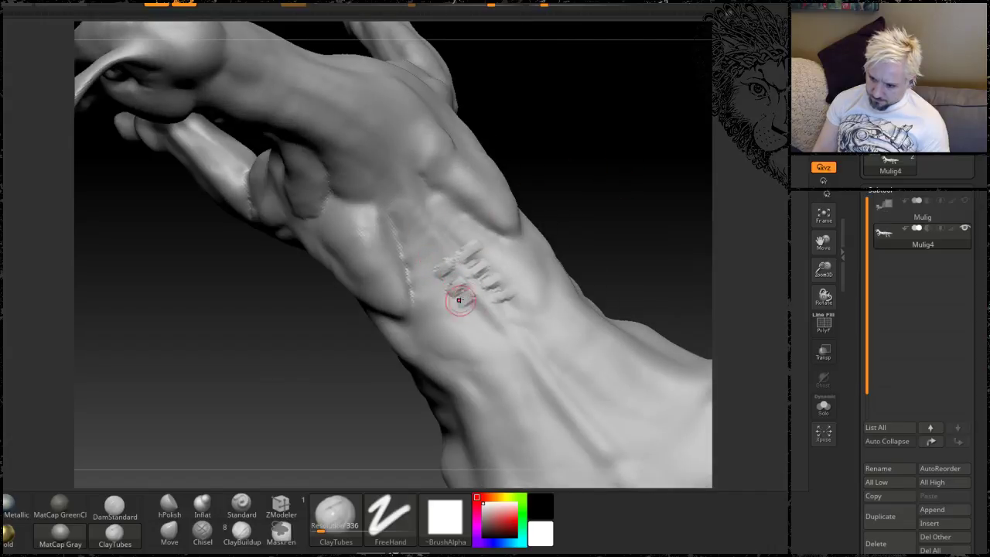
{"action": "left_click_drag", "start_coordinate": [459, 300], "coordinate": [490, 326]}
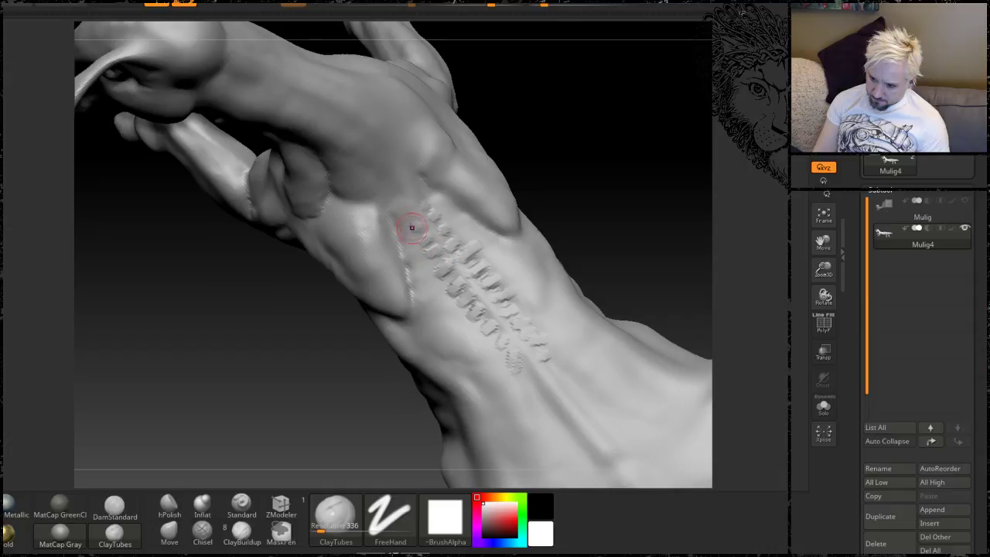
{"action": "key", "text": "shift"}
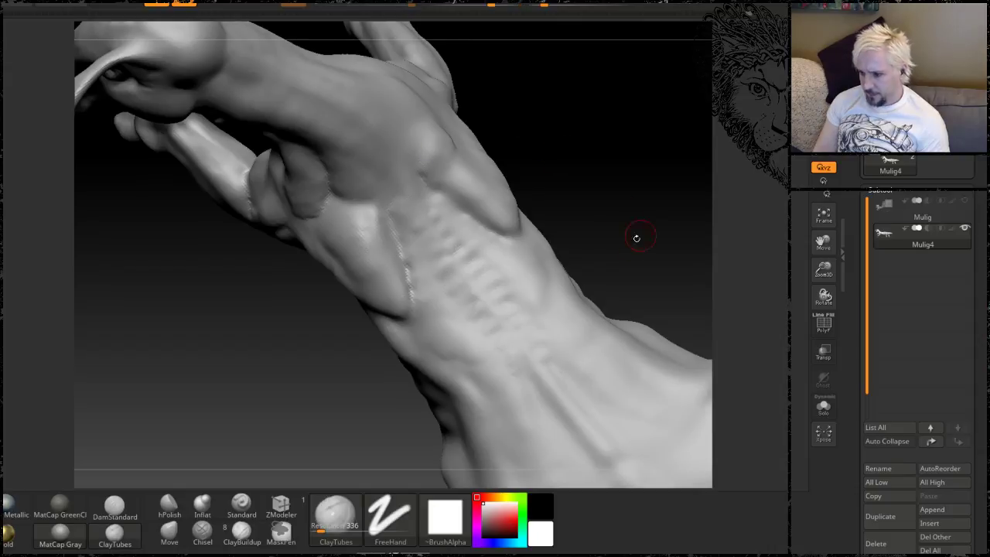
Step: Try sculpting a row of overlapping ClayTubes bands across the underside of the tail, from its base toward the tip
{"action": "left_click_drag", "start_coordinate": [636, 237], "coordinate": [616, 181]}
{"action": "mouse_move", "coordinate": [349, 181]}
{"action": "left_mouse_down"}
{"action": "mouse_move", "coordinate": [263, 124]}
{"action": "mouse_move", "coordinate": [399, 229]}
{"action": "mouse_move", "coordinate": [404, 292]}
{"action": "mouse_move", "coordinate": [603, 320]}
{"action": "mouse_move", "coordinate": [495, 376]}
{"action": "mouse_move", "coordinate": [485, 269]}
{"action": "mouse_move", "coordinate": [364, 289]}
{"action": "mouse_move", "coordinate": [401, 304]}
{"action": "left_mouse_up"}
{"action": "key", "text": "space"}
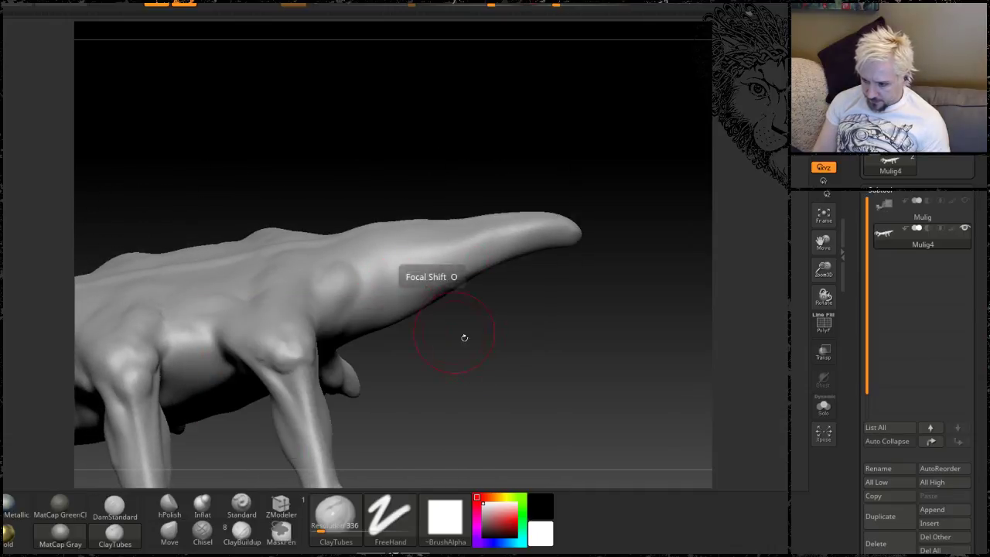
{"action": "mouse_move", "coordinate": [464, 338]}
{"action": "left_mouse_down"}
{"action": "mouse_move", "coordinate": [489, 266]}
{"action": "mouse_move", "coordinate": [495, 350]}
{"action": "mouse_move", "coordinate": [486, 286]}
{"action": "left_mouse_up"}
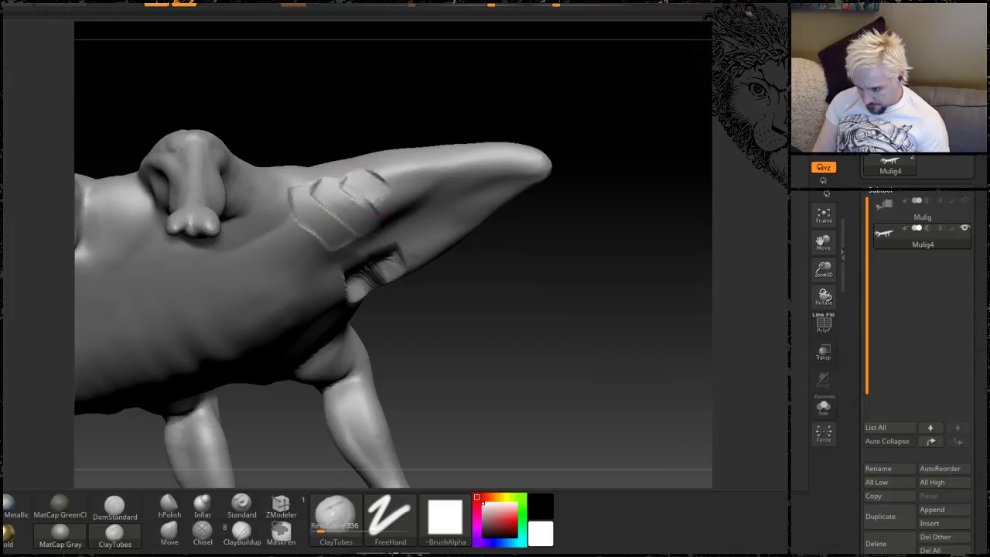
{"action": "left_click_drag", "start_coordinate": [436, 176], "coordinate": [495, 179]}
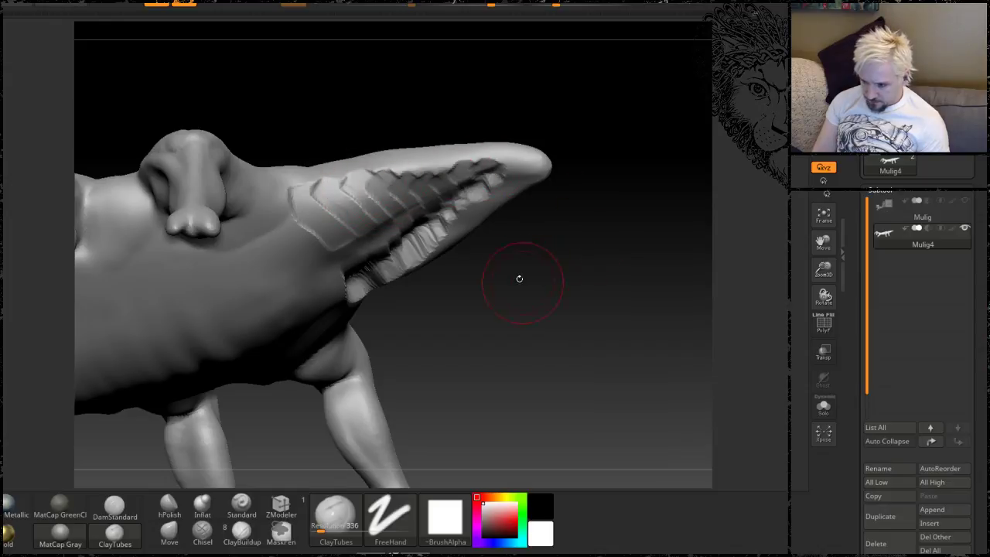
{"action": "left_click_drag", "start_coordinate": [519, 278], "coordinate": [524, 219]}
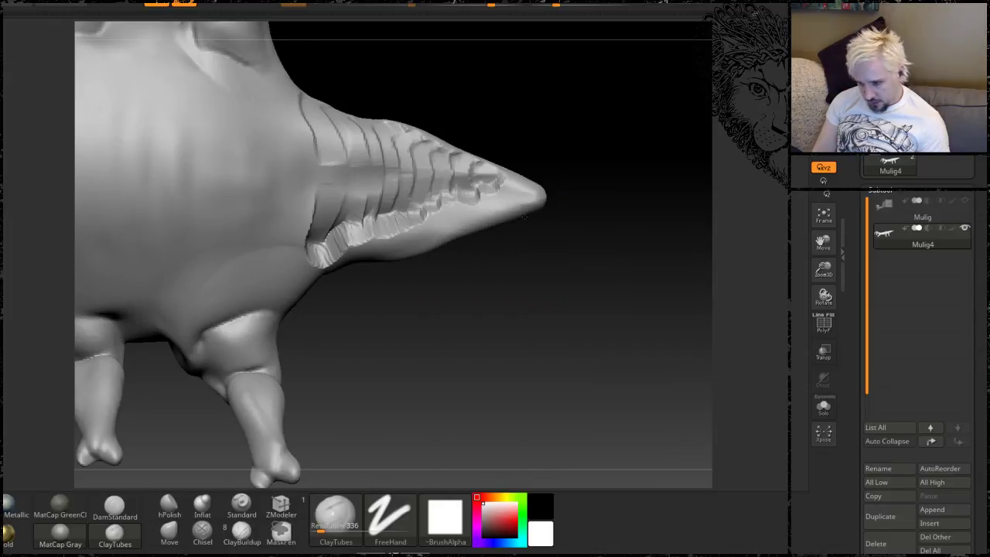
{"action": "mouse_move", "coordinate": [502, 281]}
{"action": "left_mouse_down"}
{"action": "mouse_move", "coordinate": [425, 294]}
{"action": "mouse_move", "coordinate": [426, 283]}
{"action": "left_mouse_up"}
Step: Undo all the ClayTubes band strokes on the underside of the tail
{"action": "key", "text": "ctrl"}
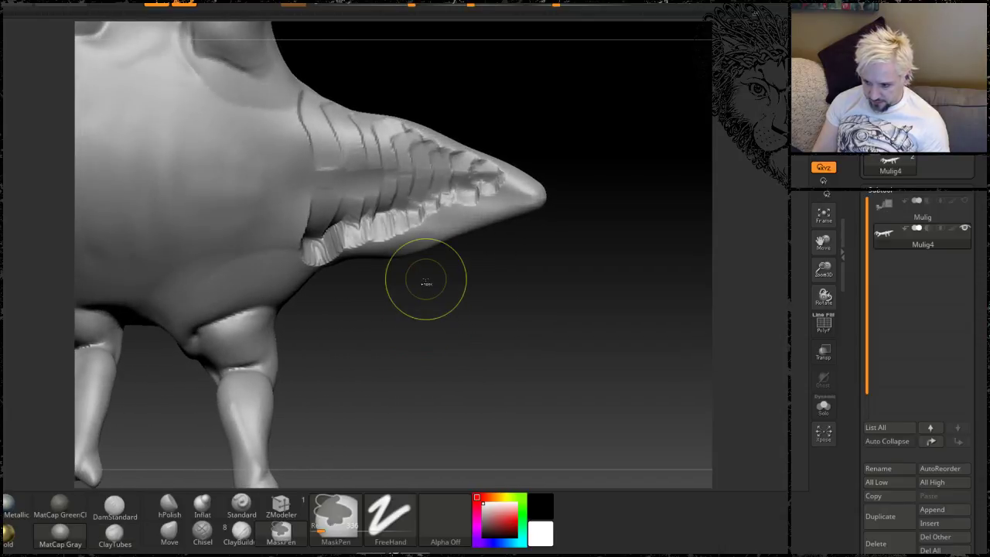
{"action": "key", "text": "ctrl+z"}
{"action": "key", "text": "ctrl+z"}
{"action": "key", "text": "ctrl+z"}
{"action": "key", "text": "ctrl+z"}
{"action": "key", "text": "ctrl+z"}
{"action": "key", "text": "ctrl+z"}
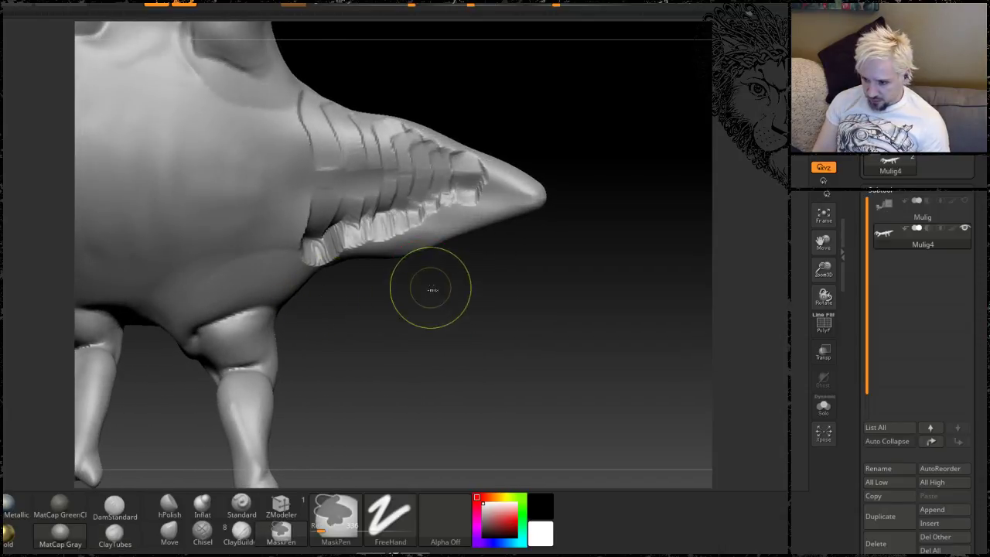
{"action": "key", "text": "ctrl+z"}
{"action": "key", "text": "ctrl+z"}
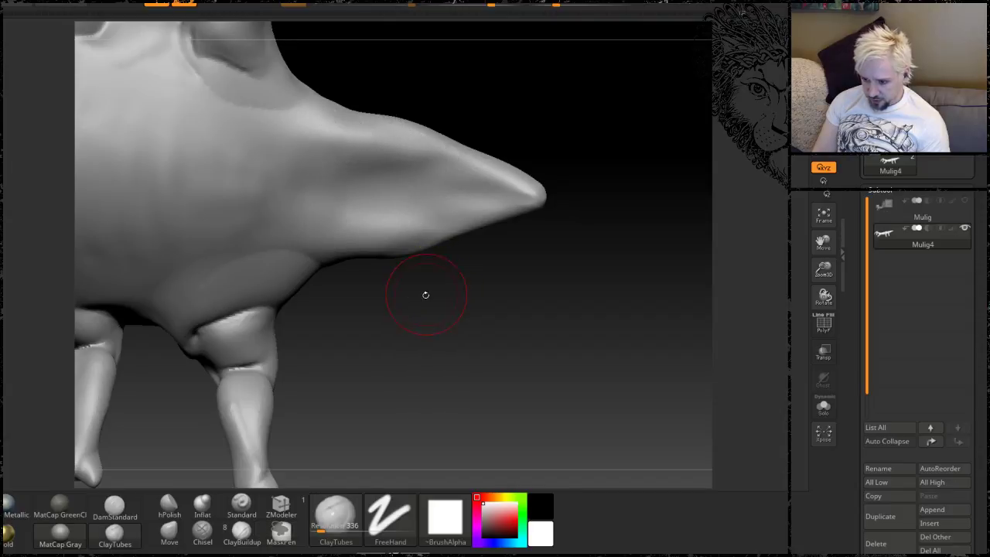
Step: Smooth the rough ridged detail along the creature's upper back behind the shoulders
{"action": "mouse_move", "coordinate": [429, 349]}
{"action": "left_mouse_down"}
{"action": "mouse_move", "coordinate": [425, 397]}
{"action": "mouse_move", "coordinate": [332, 227]}
{"action": "left_mouse_up"}
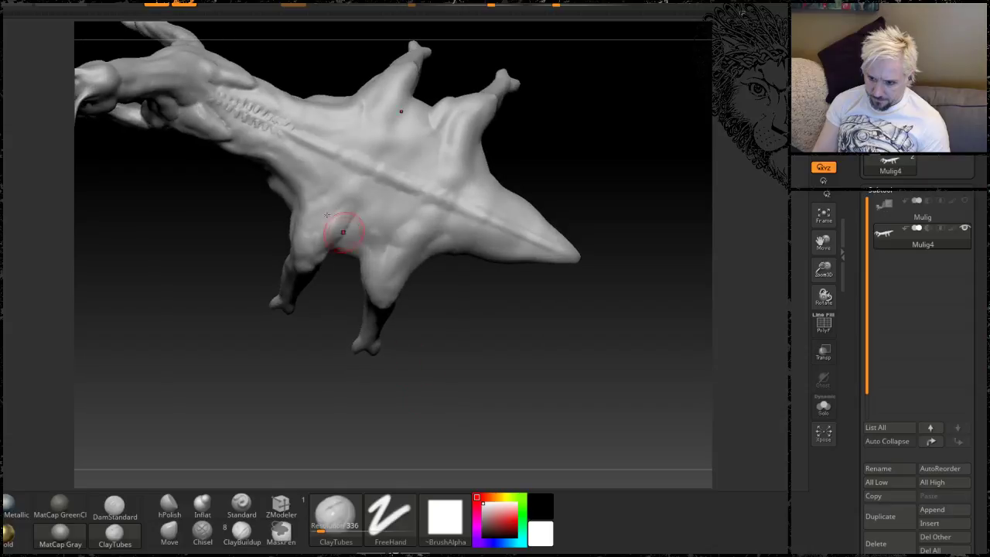
{"action": "key", "text": "shift"}
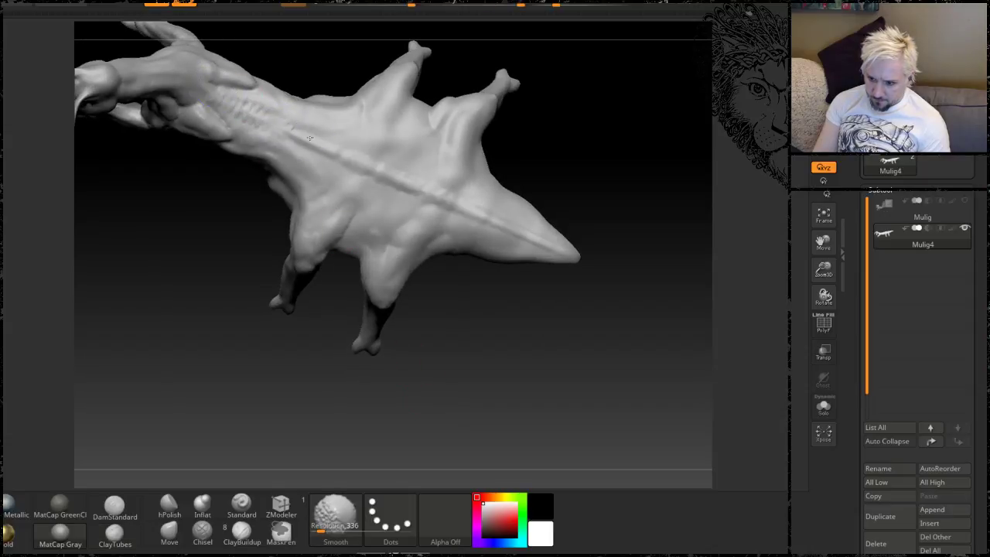
{"action": "mouse_move", "coordinate": [530, 354]}
{"action": "left_mouse_down"}
{"action": "mouse_move", "coordinate": [473, 364]}
{"action": "mouse_move", "coordinate": [524, 189]}
{"action": "mouse_move", "coordinate": [486, 292]}
{"action": "mouse_move", "coordinate": [590, 188]}
{"action": "mouse_move", "coordinate": [550, 140]}
{"action": "mouse_move", "coordinate": [526, 138]}
{"action": "left_mouse_up"}
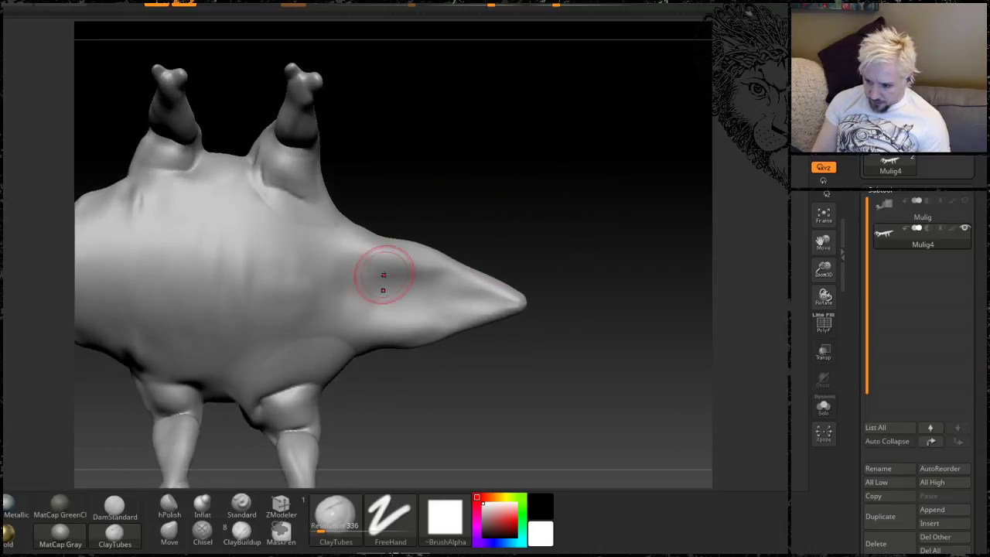
{"action": "left_click_drag", "start_coordinate": [391, 266], "coordinate": [456, 263]}
{"action": "key", "text": "ctrl+z"}
{"action": "key", "text": "ctrl+z"}
{"action": "key", "text": "ctrl+z"}
{"action": "key", "text": "ctrl+z"}
{"action": "key", "text": "ctrl+z"}
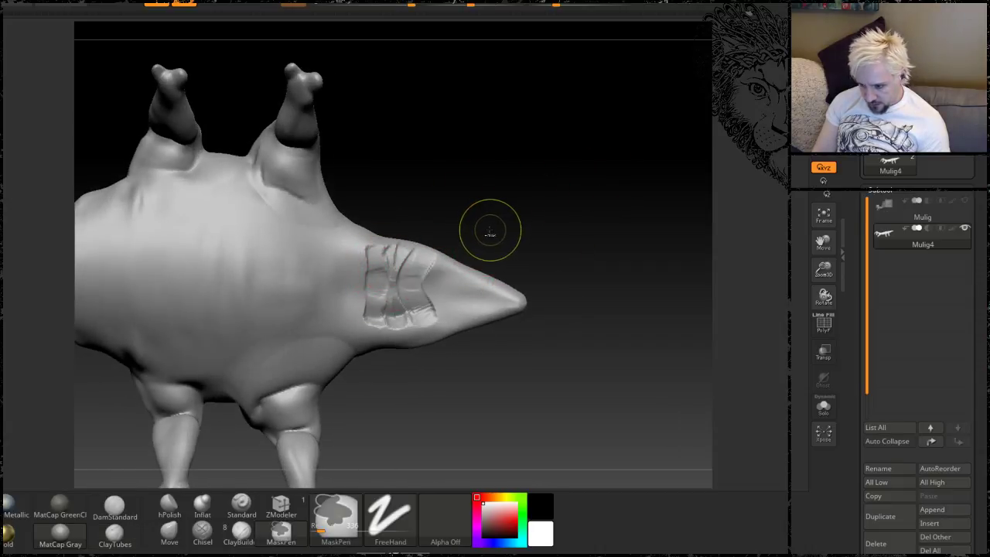
{"action": "key", "text": "ctrl+z"}
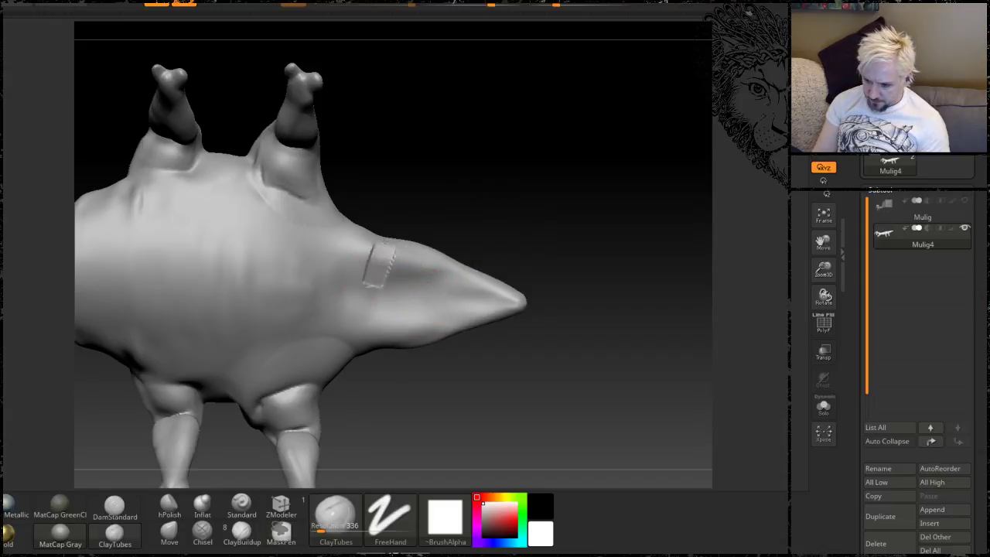
Step: Build ClayTubes strips across both halves of the tail's underside from tip to base, and smooth them into soft folds
{"action": "left_click_drag", "start_coordinate": [394, 276], "coordinate": [421, 251]}
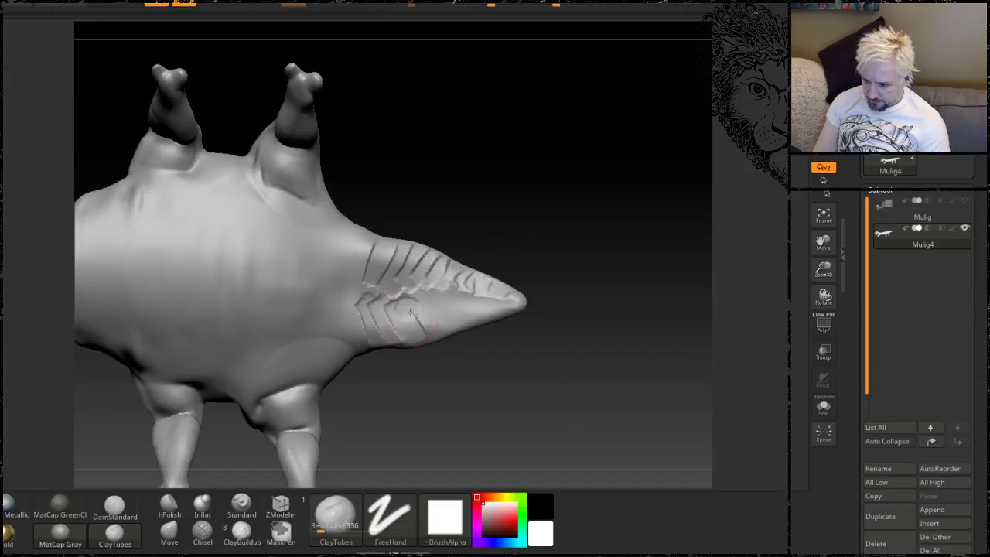
{"action": "left_click_drag", "start_coordinate": [410, 312], "coordinate": [444, 325]}
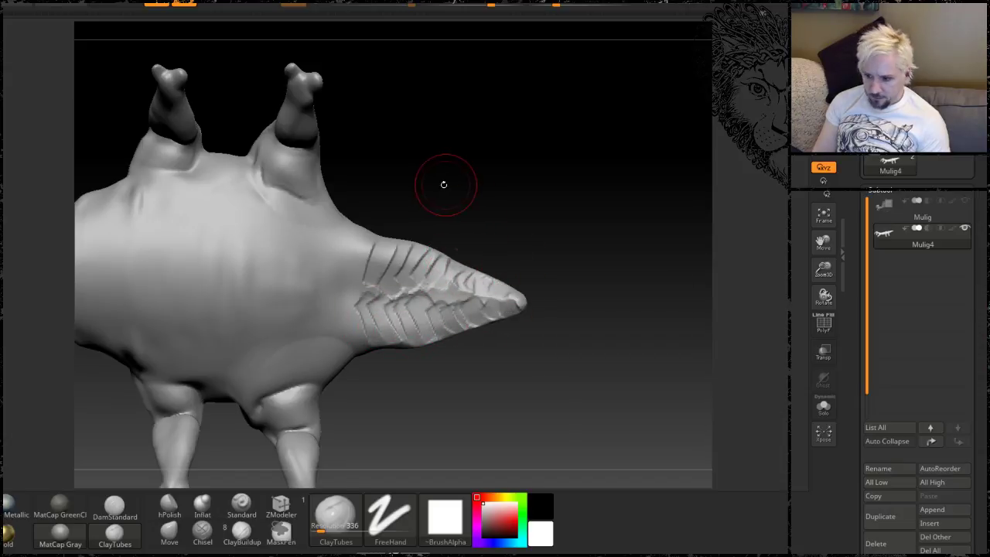
{"action": "left_click_drag", "start_coordinate": [443, 184], "coordinate": [355, 256]}
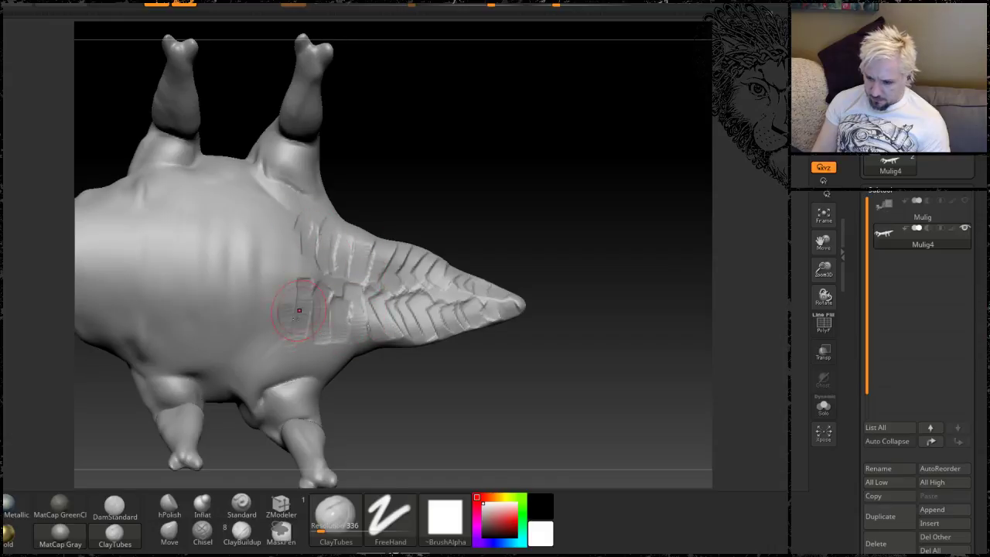
{"action": "mouse_move", "coordinate": [298, 310]}
{"action": "left_mouse_down", "text": "shift"}
{"action": "mouse_move", "coordinate": [332, 298]}
{"action": "mouse_move", "coordinate": [410, 302]}
{"action": "left_mouse_up", "text": "shift"}
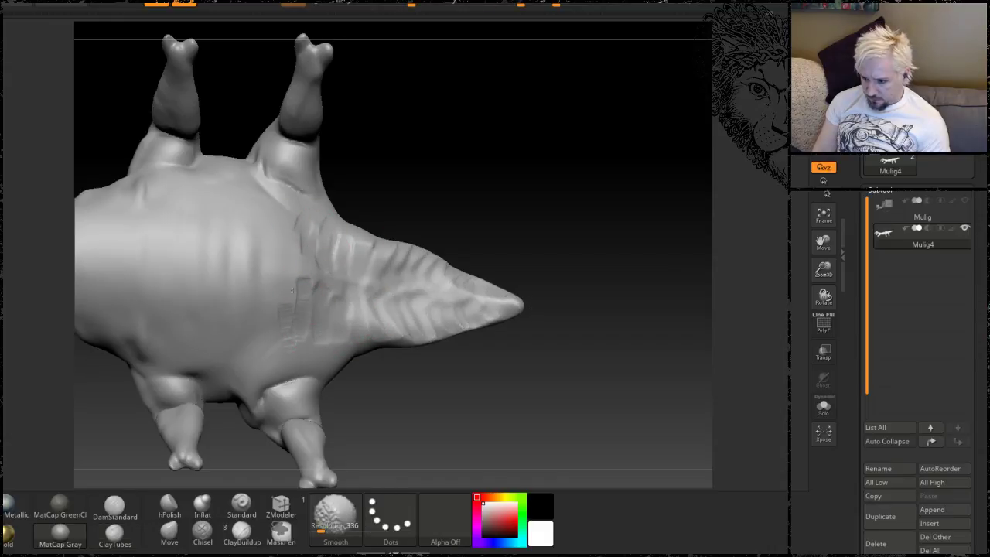
Step: Layer wider ClayTubes strips on both sides of the midline under the tail's base and smooth them into the body
{"action": "mouse_move", "coordinate": [499, 157]}
{"action": "left_mouse_down"}
{"action": "mouse_move", "coordinate": [500, 309]}
{"action": "mouse_move", "coordinate": [490, 320]}
{"action": "mouse_move", "coordinate": [561, 335]}
{"action": "mouse_move", "coordinate": [445, 332]}
{"action": "mouse_move", "coordinate": [451, 227]}
{"action": "left_mouse_up"}
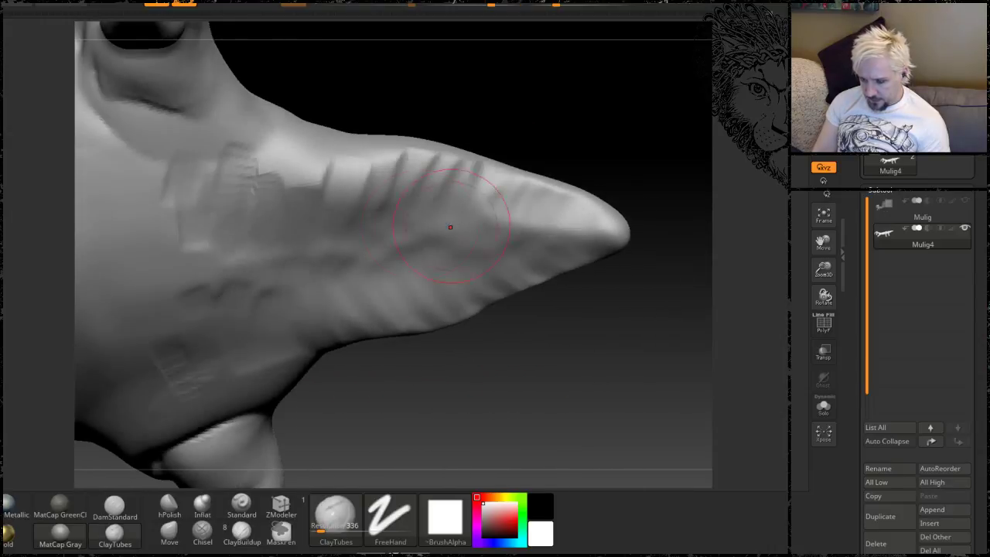
{"action": "left_click_drag", "start_coordinate": [310, 215], "coordinate": [313, 131]}
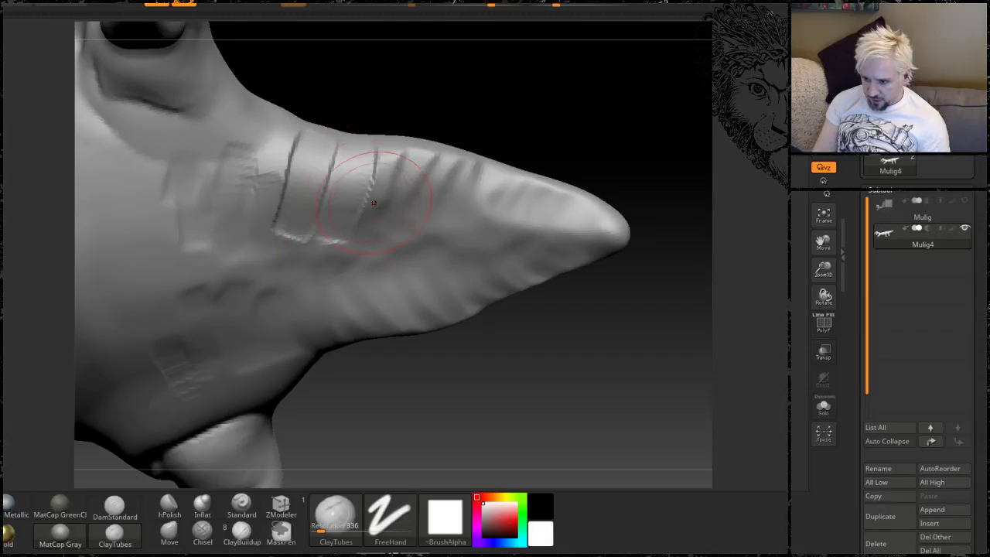
{"action": "left_click_drag", "start_coordinate": [383, 235], "coordinate": [376, 158]}
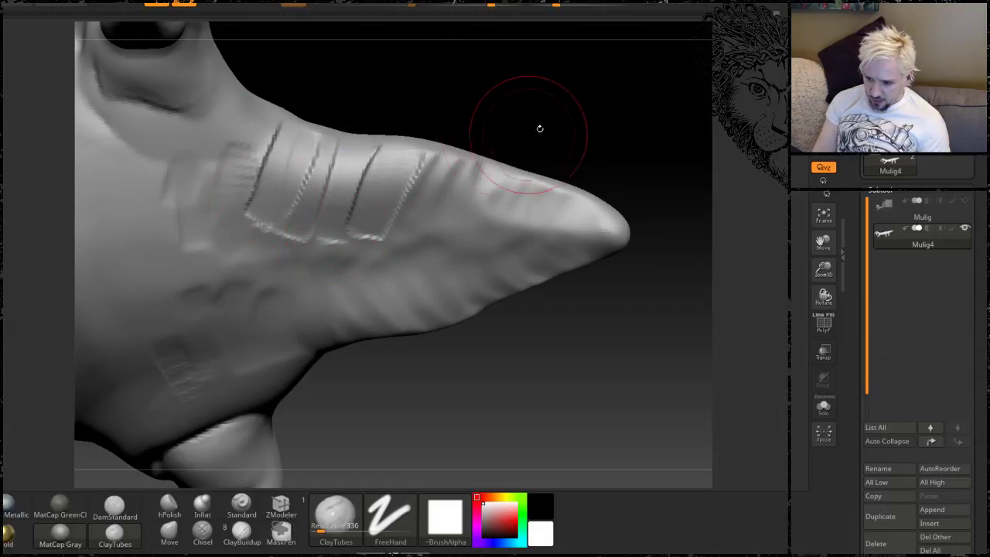
{"action": "left_click_drag", "start_coordinate": [537, 126], "coordinate": [526, 71]}
{"action": "left_click_drag", "start_coordinate": [298, 300], "coordinate": [326, 379]}
{"action": "left_click_drag", "start_coordinate": [332, 298], "coordinate": [354, 370]}
{"action": "left_click_drag", "start_coordinate": [365, 291], "coordinate": [397, 356]}
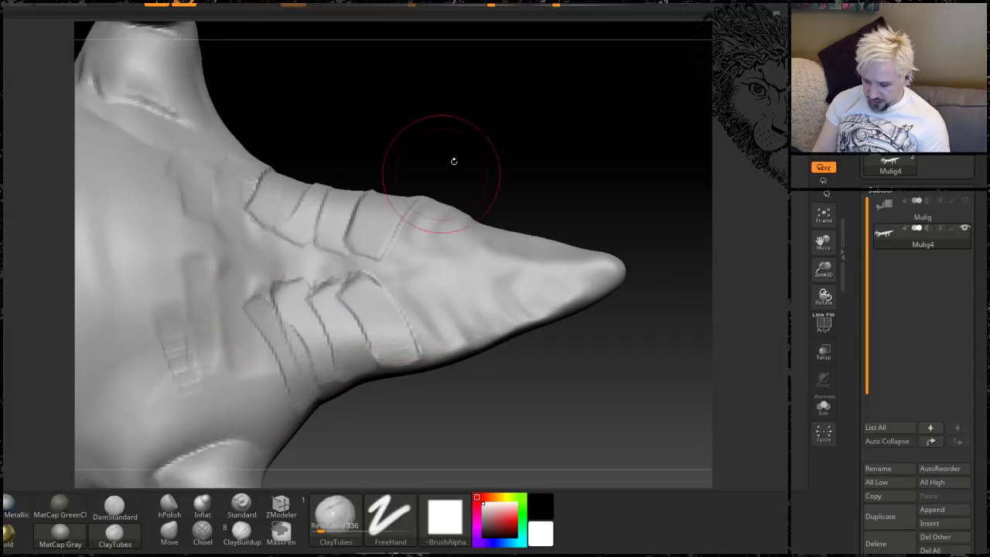
{"action": "mouse_move", "coordinate": [453, 159]}
{"action": "left_mouse_down"}
{"action": "mouse_move", "coordinate": [454, 101]}
{"action": "mouse_move", "coordinate": [415, 155]}
{"action": "mouse_move", "coordinate": [382, 268]}
{"action": "mouse_move", "coordinate": [407, 157]}
{"action": "left_mouse_up"}
{"action": "key", "text": "shift"}
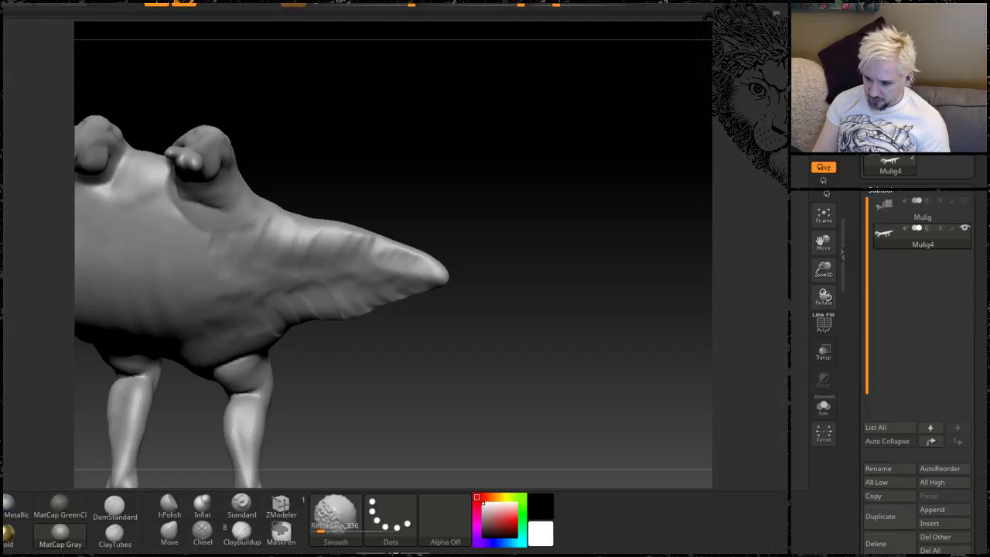
Step: Smooth the lumps along the tail's side and underside so the folds blend into the hips
{"action": "mouse_move", "coordinate": [455, 155]}
{"action": "left_mouse_down"}
{"action": "mouse_move", "coordinate": [452, 298]}
{"action": "mouse_move", "coordinate": [457, 214]}
{"action": "mouse_move", "coordinate": [506, 171]}
{"action": "mouse_move", "coordinate": [592, 121]}
{"action": "mouse_move", "coordinate": [488, 160]}
{"action": "left_mouse_up"}
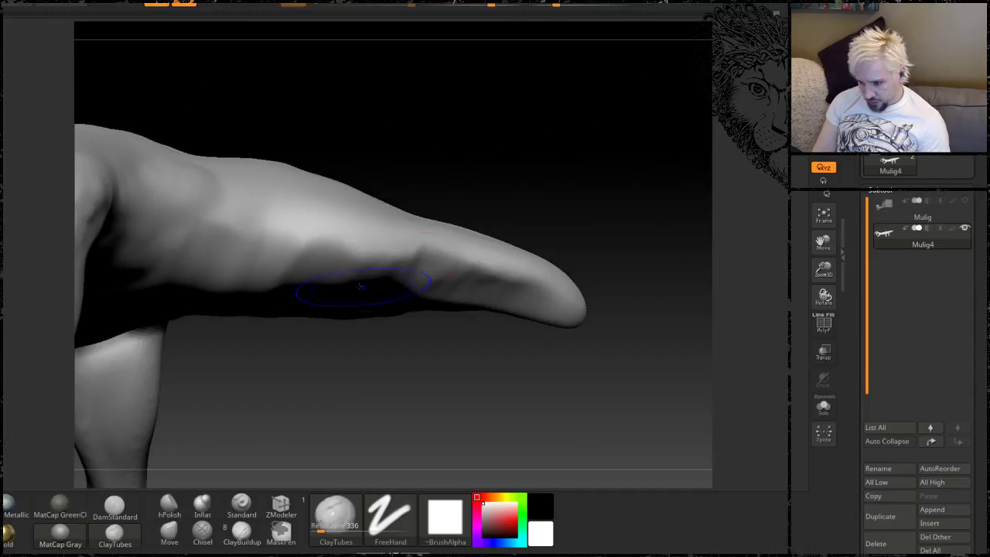
{"action": "key", "text": "shift"}
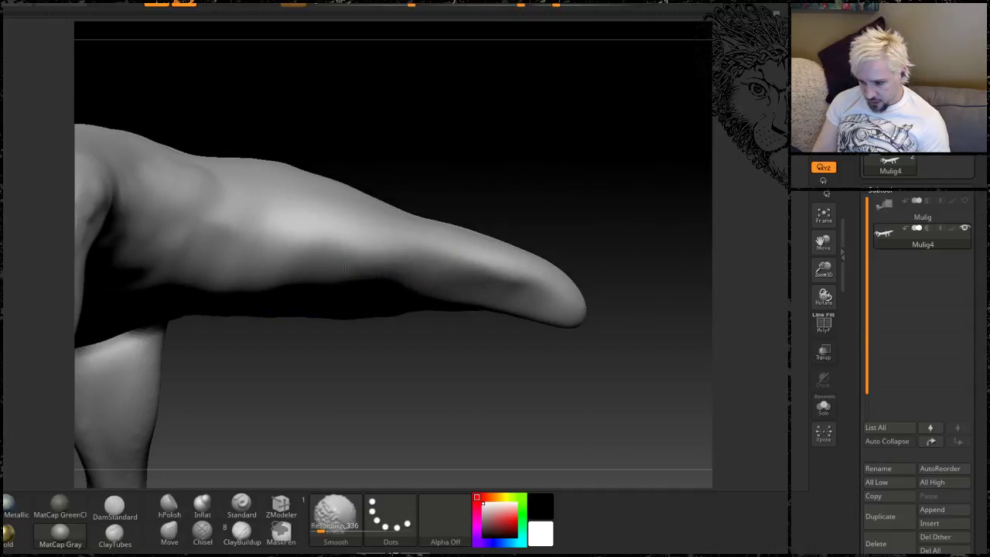
{"action": "mouse_move", "coordinate": [435, 191]}
{"action": "left_mouse_down"}
{"action": "mouse_move", "coordinate": [510, 289]}
{"action": "mouse_move", "coordinate": [457, 223]}
{"action": "mouse_move", "coordinate": [506, 250]}
{"action": "left_mouse_up"}
{"action": "key", "text": "shift"}
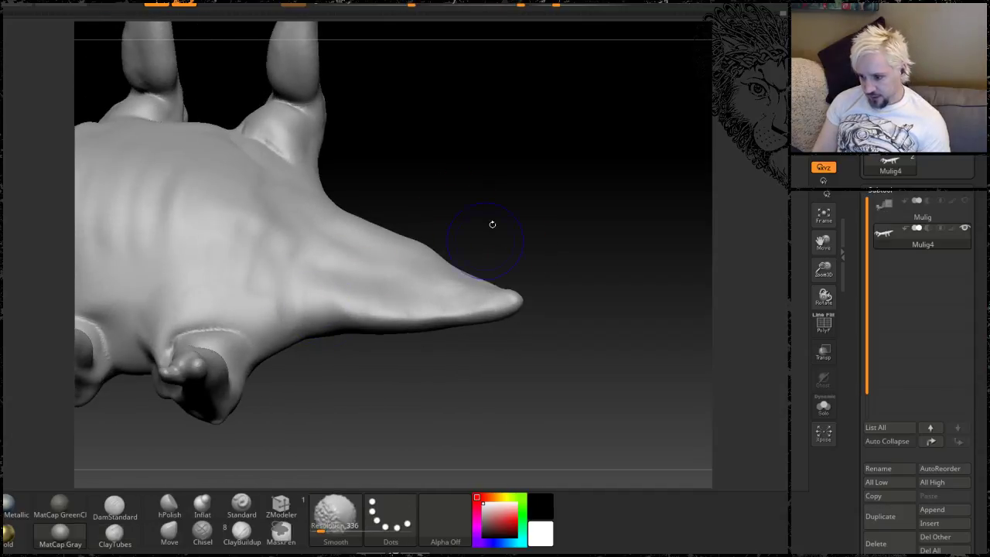
{"action": "left_click_drag", "start_coordinate": [492, 225], "coordinate": [407, 330]}
{"action": "key", "text": "shift"}
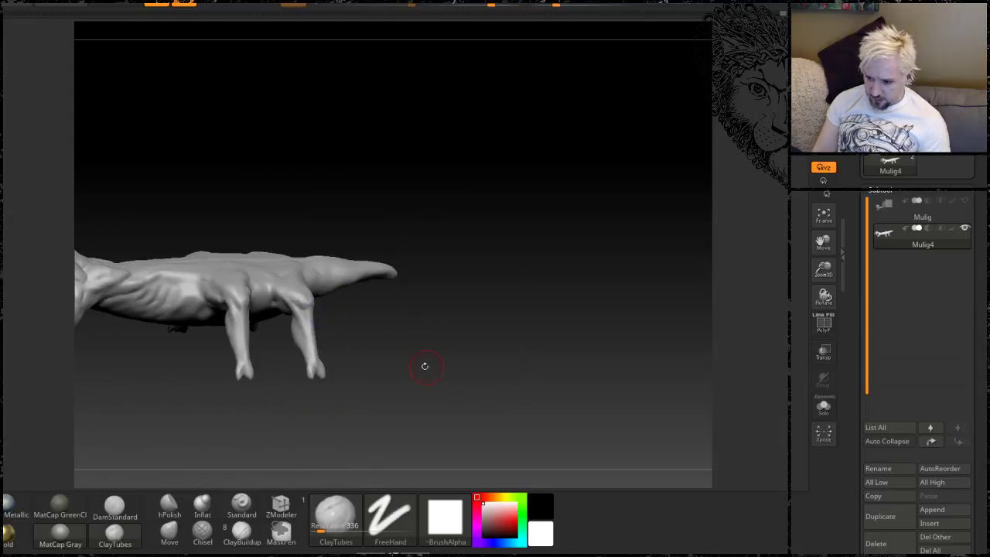
Step: Build up ClayTubes strips on the lower side of the tail's base and smooth them toward the tip
{"action": "mouse_move", "coordinate": [424, 367]}
{"action": "left_mouse_down", "text": "alt"}
{"action": "mouse_move", "coordinate": [461, 279]}
{"action": "mouse_move", "coordinate": [442, 380]}
{"action": "mouse_move", "coordinate": [470, 376]}
{"action": "mouse_move", "coordinate": [454, 171]}
{"action": "left_mouse_up", "text": "alt"}
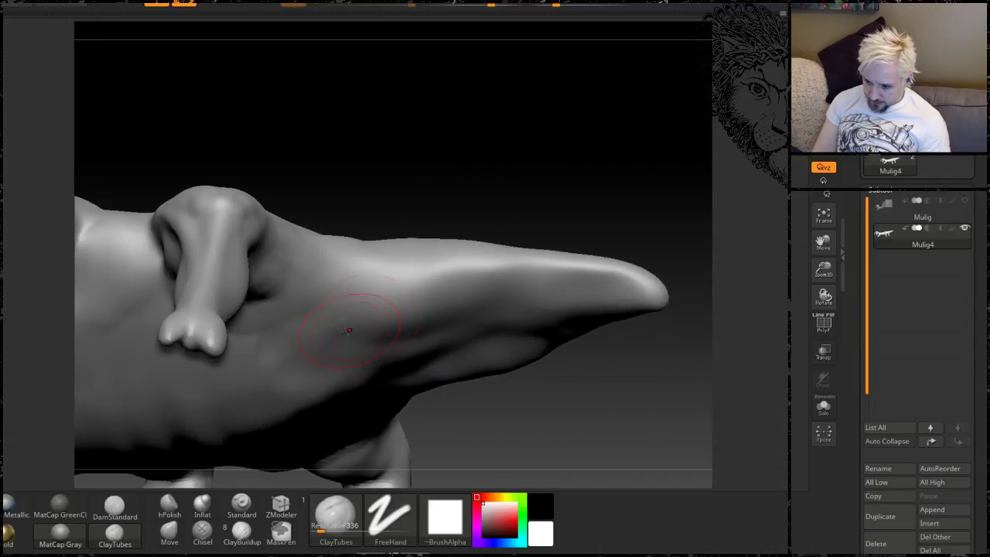
{"action": "key", "text": "shift"}
{"action": "mouse_move", "coordinate": [352, 354]}
{"action": "left_mouse_down"}
{"action": "mouse_move", "coordinate": [409, 260]}
{"action": "mouse_move", "coordinate": [463, 319]}
{"action": "mouse_move", "coordinate": [485, 281]}
{"action": "left_mouse_up"}
{"action": "left_click_drag", "start_coordinate": [379, 334], "coordinate": [458, 283], "text": "shift"}
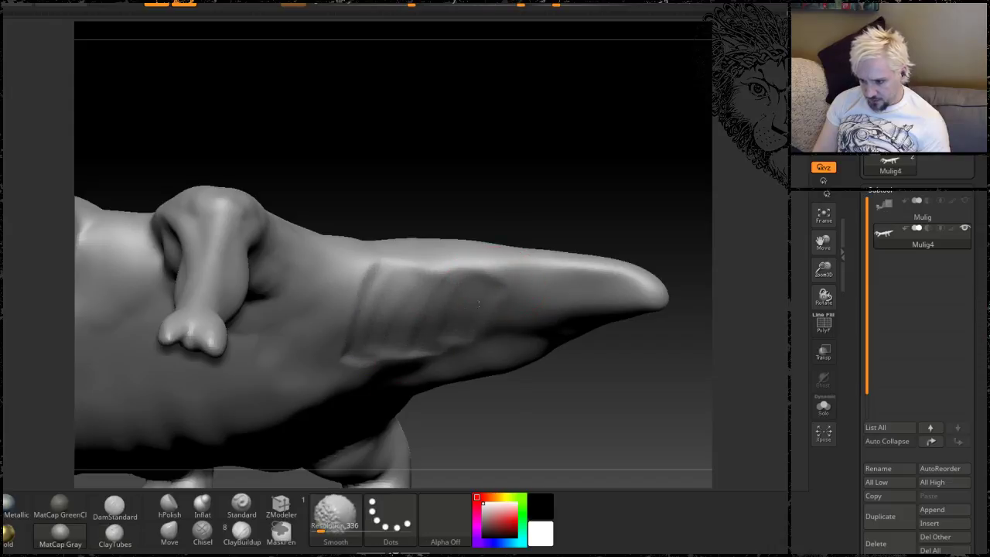
{"action": "left_click_drag", "start_coordinate": [434, 325], "coordinate": [483, 290], "text": "shift"}
Step: Add more ClayTubes volume along the side of the tail behind the hind leg and smooth it
{"action": "mouse_move", "coordinate": [528, 111]}
{"action": "left_mouse_down"}
{"action": "mouse_move", "coordinate": [534, 207]}
{"action": "mouse_move", "coordinate": [465, 348]}
{"action": "left_mouse_up"}
{"action": "left_click_drag", "start_coordinate": [481, 210], "coordinate": [617, 228], "text": "alt"}
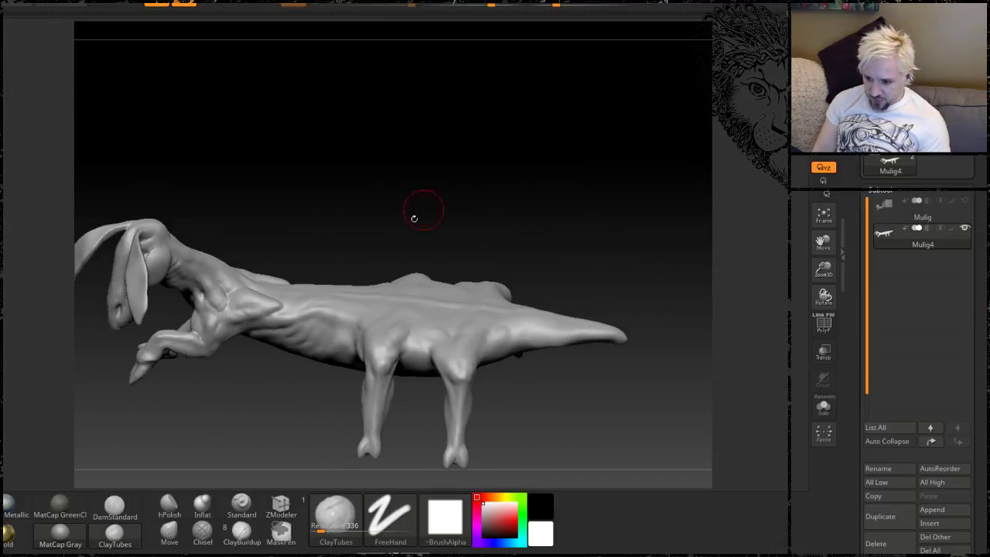
{"action": "left_click_drag", "start_coordinate": [413, 218], "coordinate": [511, 360]}
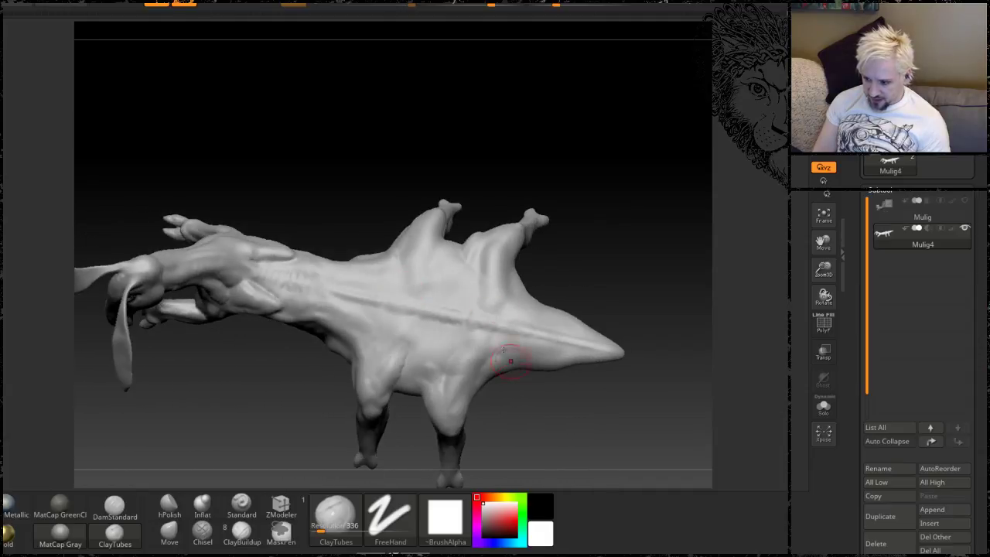
{"action": "left_click_drag", "start_coordinate": [596, 266], "coordinate": [640, 186]}
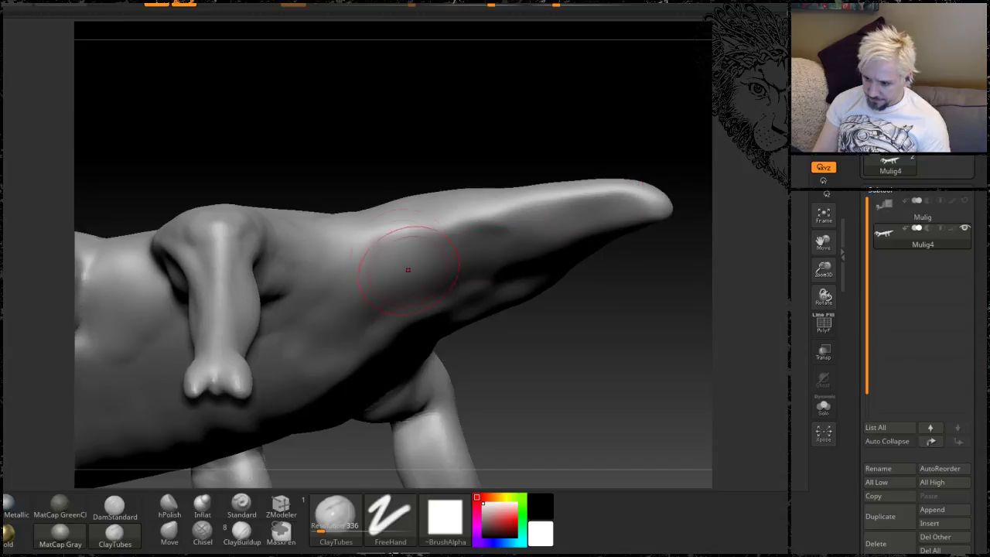
{"action": "left_click_drag", "start_coordinate": [387, 232], "coordinate": [502, 229]}
{"action": "left_click_drag", "start_coordinate": [641, 206], "coordinate": [401, 206], "text": "shift"}
Step: Smooth the remaining bumps and creases along the tail's upper and outer side
{"action": "left_click_drag", "start_coordinate": [503, 124], "coordinate": [574, 309]}
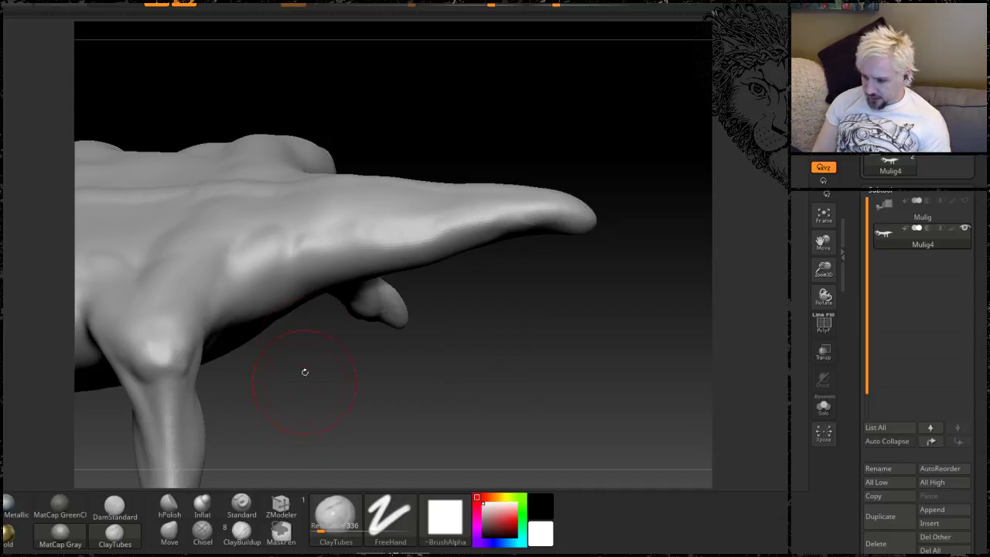
{"action": "mouse_move", "coordinate": [323, 386]}
{"action": "left_mouse_down"}
{"action": "mouse_move", "coordinate": [395, 348]}
{"action": "mouse_move", "coordinate": [451, 353]}
{"action": "mouse_move", "coordinate": [436, 358]}
{"action": "mouse_move", "coordinate": [407, 420]}
{"action": "left_mouse_up"}
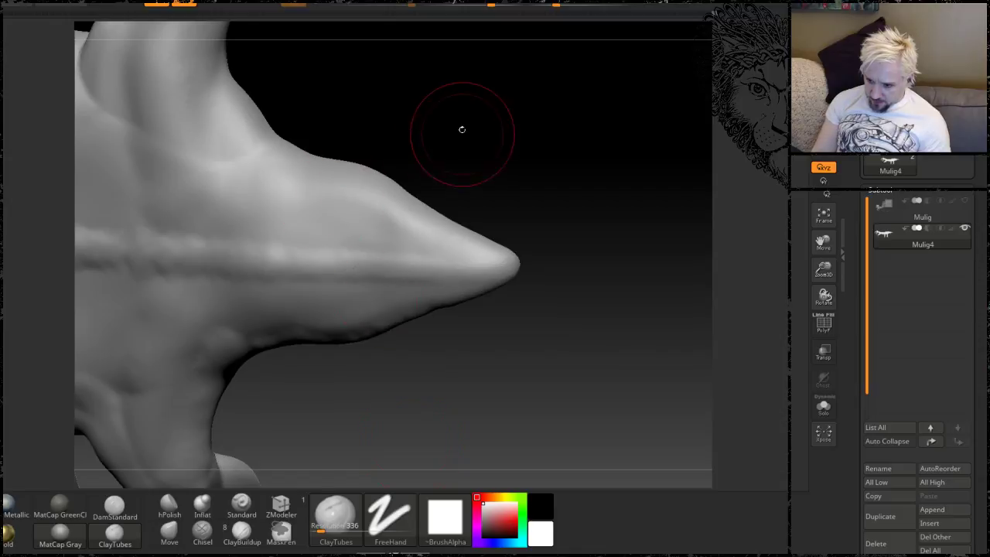
{"action": "mouse_move", "coordinate": [460, 129]}
{"action": "left_mouse_down"}
{"action": "mouse_move", "coordinate": [328, 158]}
{"action": "mouse_move", "coordinate": [321, 185]}
{"action": "mouse_move", "coordinate": [420, 243]}
{"action": "mouse_move", "coordinate": [313, 177]}
{"action": "left_mouse_up"}
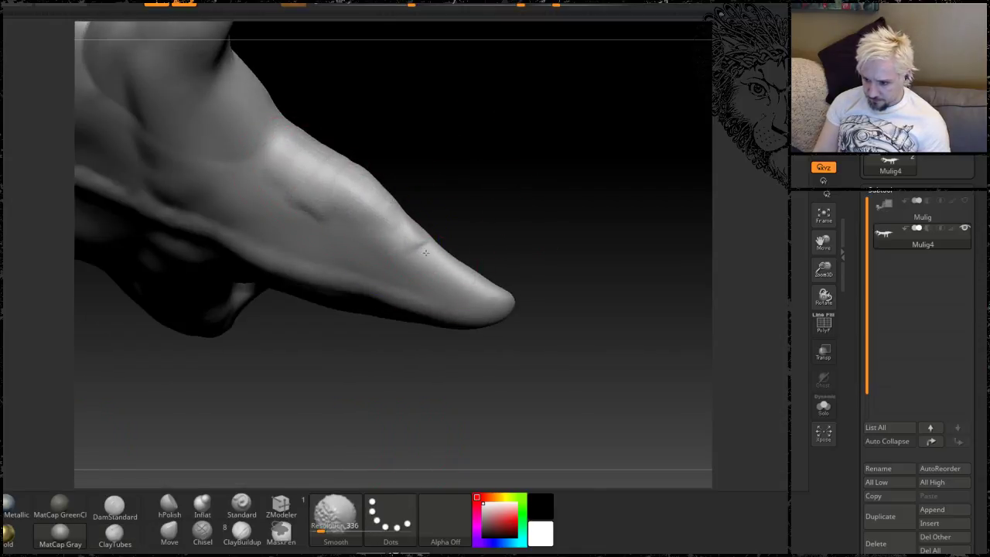
{"action": "left_click_drag", "start_coordinate": [521, 245], "coordinate": [294, 364]}
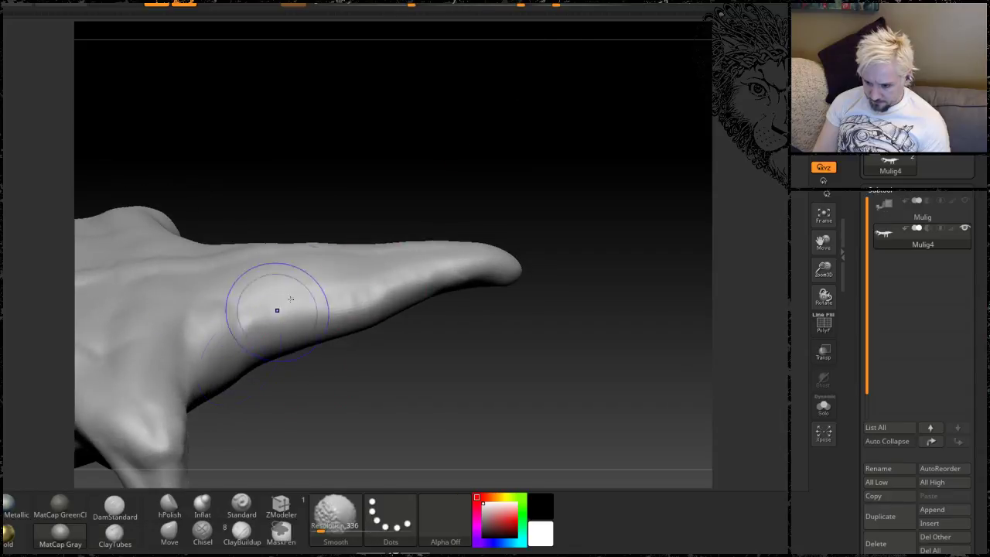
Step: Show the Mulig subtool and mask the creature's body with a transpose topology mask, leaving the tail free
{"action": "mouse_move", "coordinate": [464, 341]}
{"action": "left_mouse_down"}
{"action": "mouse_move", "coordinate": [495, 348]}
{"action": "mouse_move", "coordinate": [449, 310]}
{"action": "mouse_move", "coordinate": [437, 333]}
{"action": "mouse_move", "coordinate": [424, 278]}
{"action": "mouse_move", "coordinate": [524, 317]}
{"action": "mouse_move", "coordinate": [504, 276]}
{"action": "mouse_move", "coordinate": [550, 342]}
{"action": "mouse_move", "coordinate": [601, 320]}
{"action": "mouse_move", "coordinate": [507, 395]}
{"action": "mouse_move", "coordinate": [517, 407]}
{"action": "mouse_move", "coordinate": [397, 402]}
{"action": "mouse_move", "coordinate": [389, 412]}
{"action": "mouse_move", "coordinate": [586, 382]}
{"action": "mouse_move", "coordinate": [451, 380]}
{"action": "mouse_move", "coordinate": [471, 297]}
{"action": "mouse_move", "coordinate": [529, 355]}
{"action": "mouse_move", "coordinate": [482, 336]}
{"action": "left_mouse_up"}
{"action": "left_click", "coordinate": [964, 202]}
{"action": "key", "text": "ctrl"}
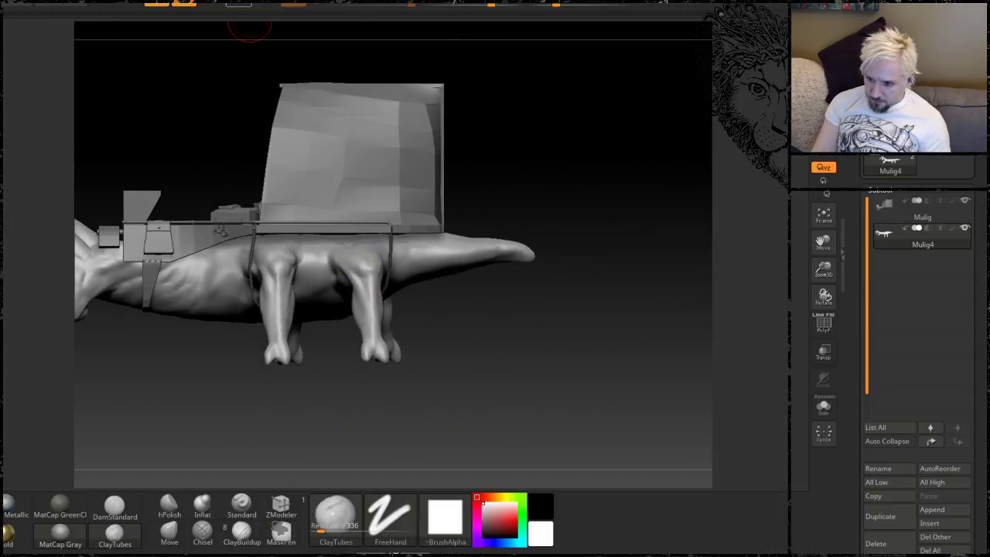
{"action": "key", "text": "w"}
{"action": "left_click_drag", "start_coordinate": [304, 257], "coordinate": [586, 249], "text": "ctrl"}
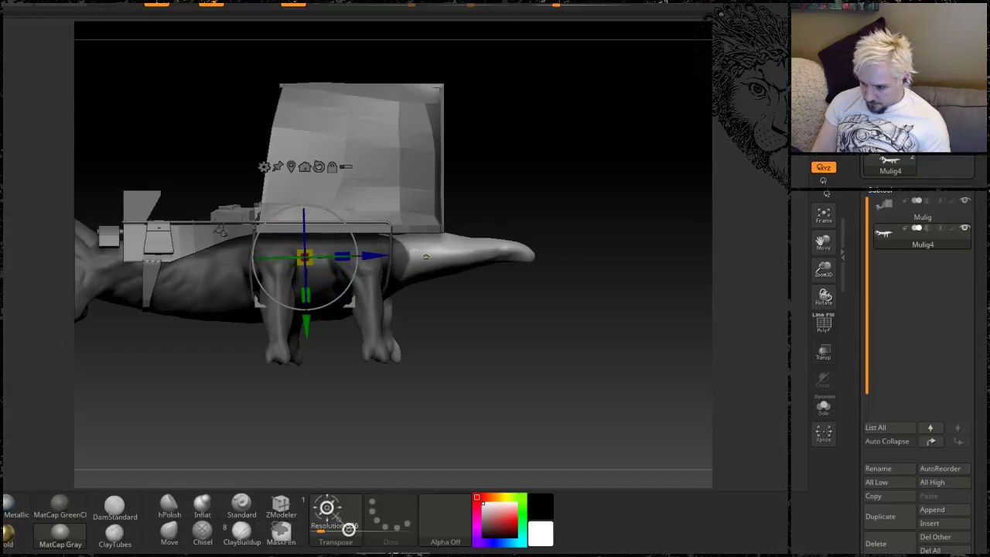
Step: Place the transform gizmo at the tail's base with its orientation reset, and blur the mask edge
{"action": "left_click", "coordinate": [401, 251]}
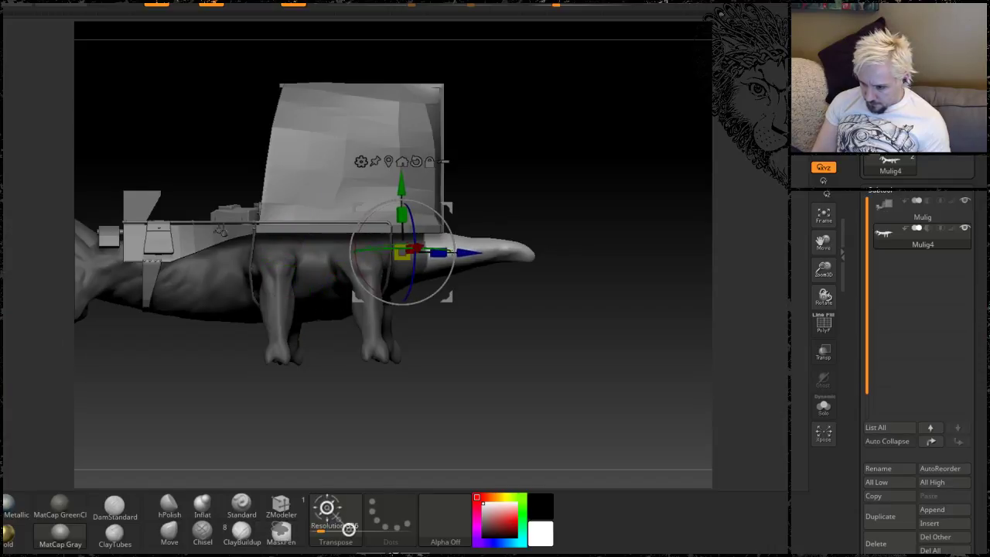
{"action": "left_click", "coordinate": [416, 161], "text": "alt"}
{"action": "left_click", "coordinate": [498, 245], "text": "ctrl"}
{"action": "left_click", "coordinate": [498, 245], "text": "ctrl"}
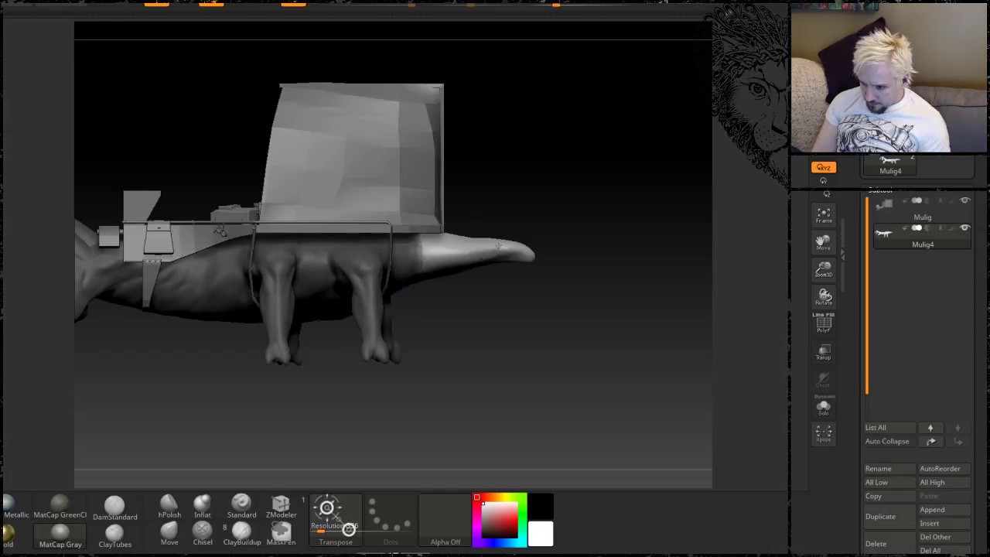
Step: Rotate the unmasked tail downward from its base with the transform gizmo
{"action": "key", "text": "y"}
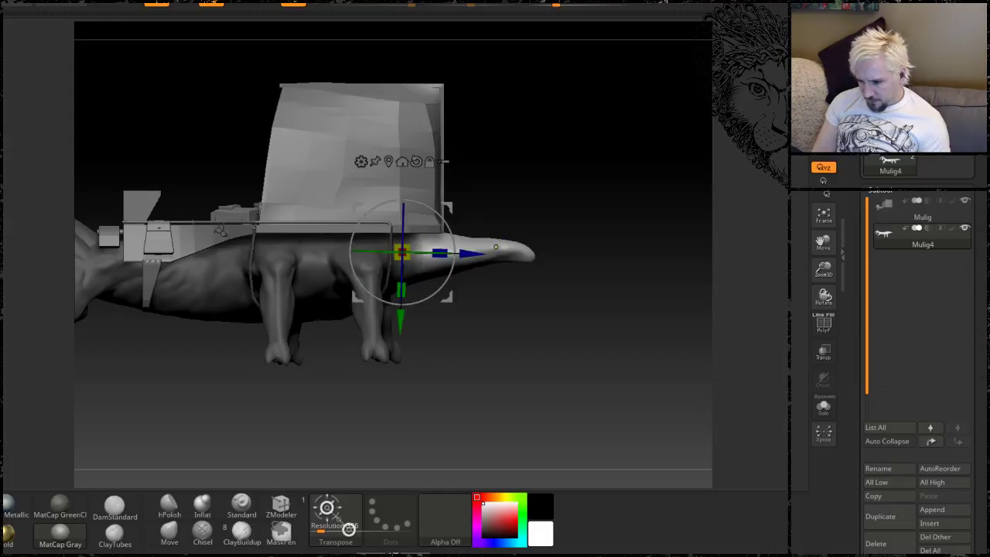
{"action": "key", "text": "y"}
{"action": "key", "text": "y"}
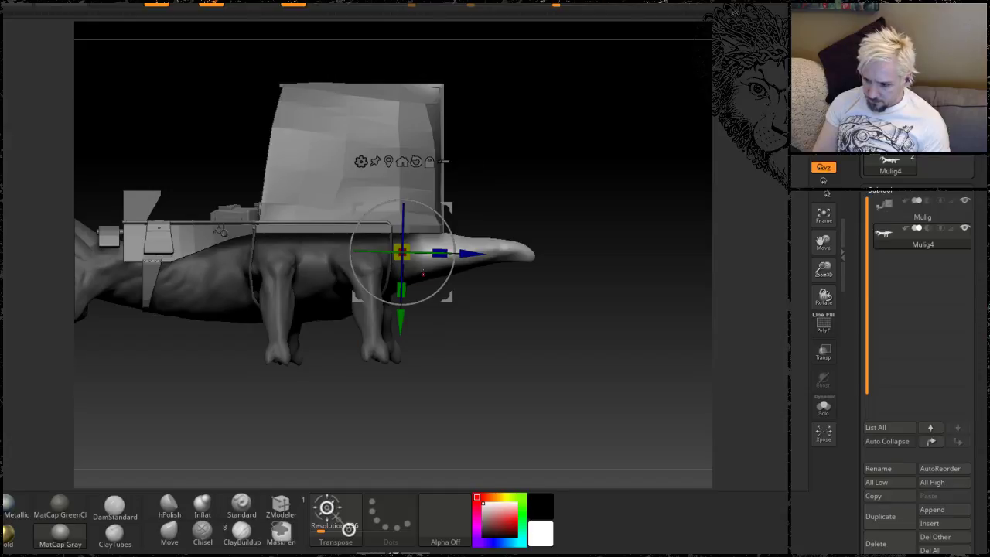
{"action": "left_click_drag", "start_coordinate": [447, 224], "coordinate": [455, 235]}
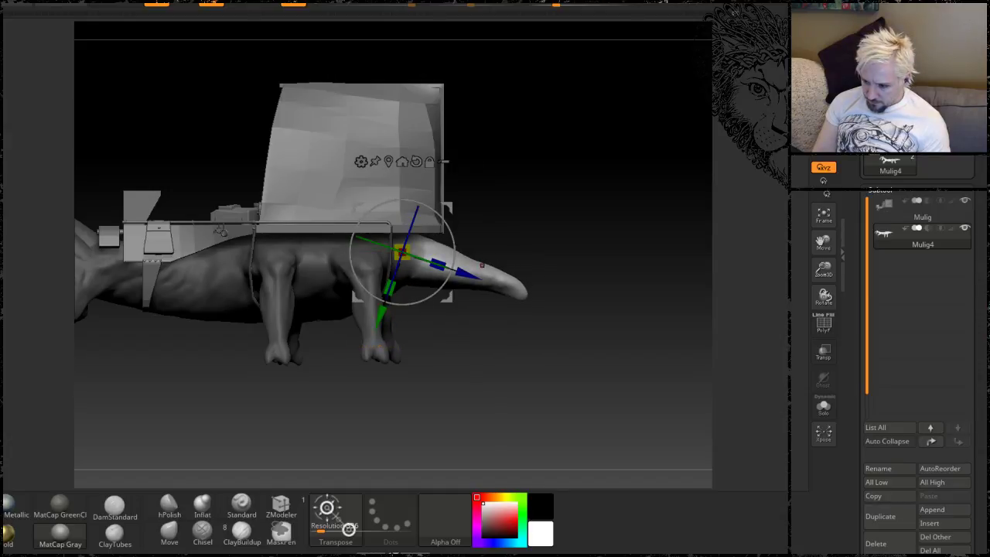
Step: Extend the transpose mask past the tail's base, blur its edge, and rotate the free part of the tail further down
{"action": "left_click_drag", "start_coordinate": [374, 271], "coordinate": [316, 276], "text": "ctrl"}
{"action": "left_click_drag", "start_coordinate": [456, 264], "coordinate": [500, 277], "text": "ctrl"}
{"action": "left_click", "coordinate": [502, 278], "text": "ctrl"}
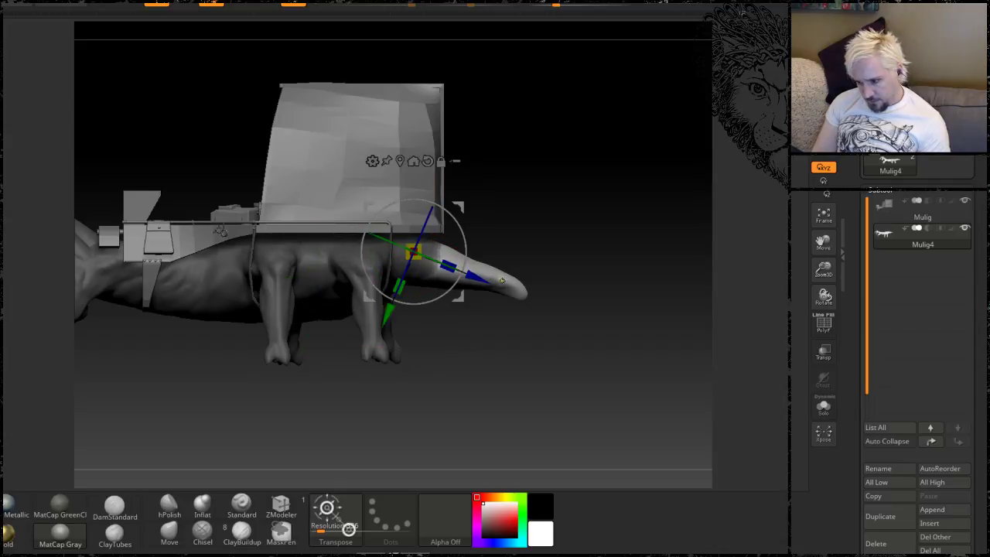
{"action": "left_click", "coordinate": [456, 253], "text": "ctrl"}
{"action": "left_click", "coordinate": [456, 253], "text": "ctrl"}
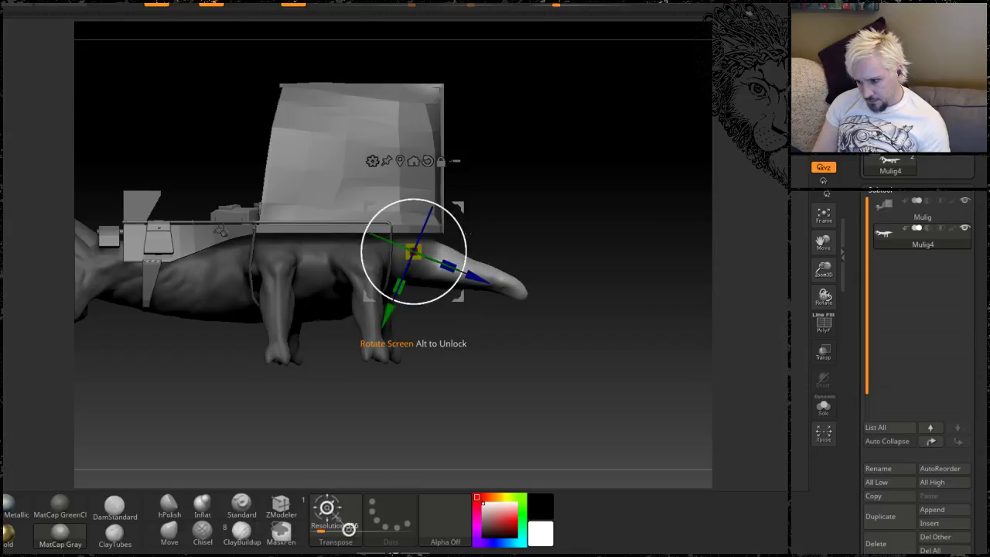
{"action": "left_click_drag", "start_coordinate": [455, 254], "coordinate": [469, 242]}
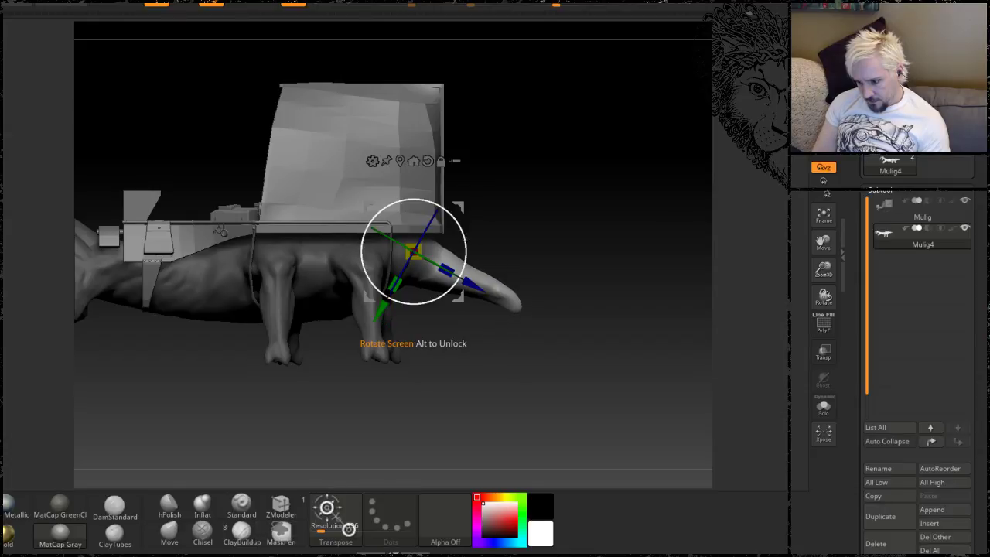
Step: Extend the mask to about the middle of the tail and rotate the outer half downward
{"action": "left_click_drag", "start_coordinate": [363, 265], "coordinate": [450, 266], "text": "ctrl"}
{"action": "key", "text": "ctrl+shift+z"}
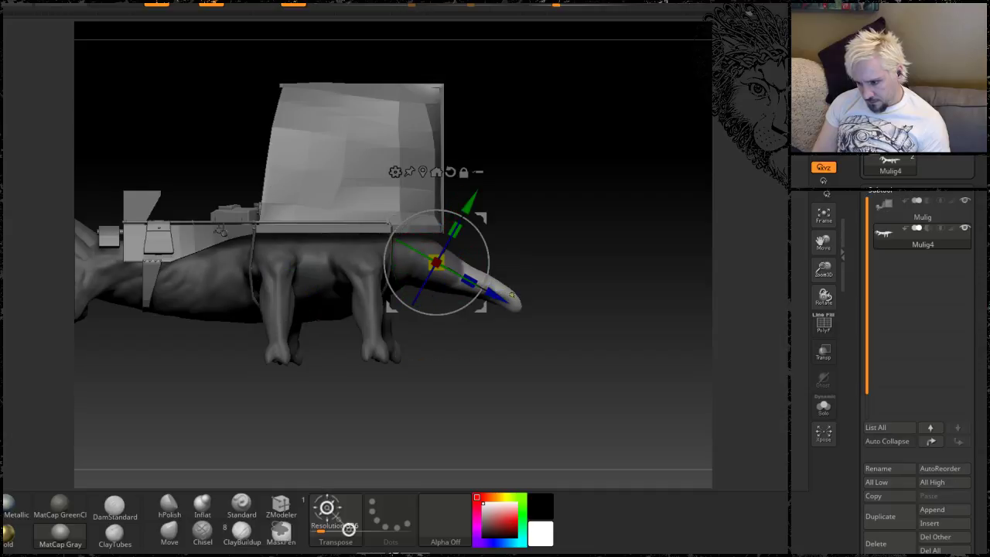
{"action": "left_click_drag", "start_coordinate": [511, 294], "coordinate": [512, 296]}
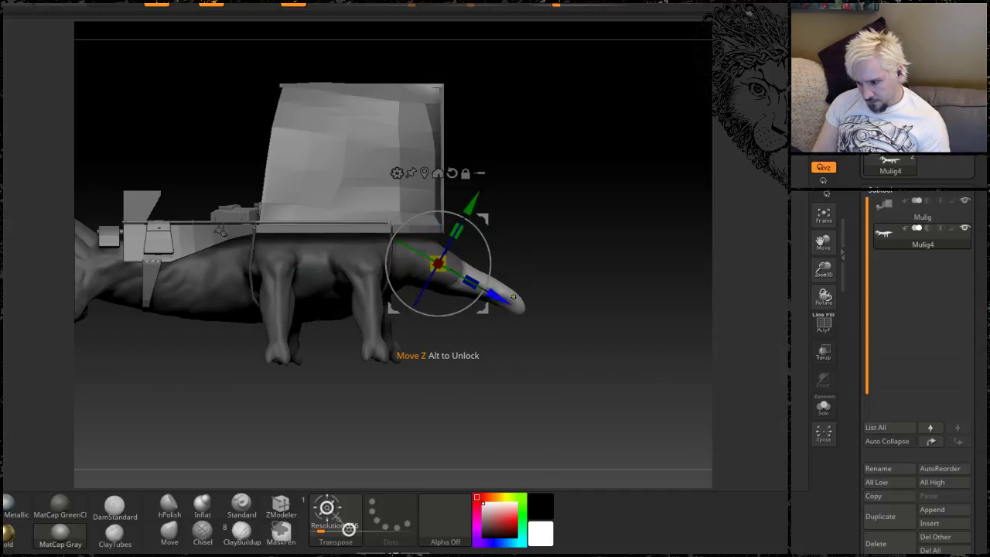
{"action": "key", "text": "ctrl+z"}
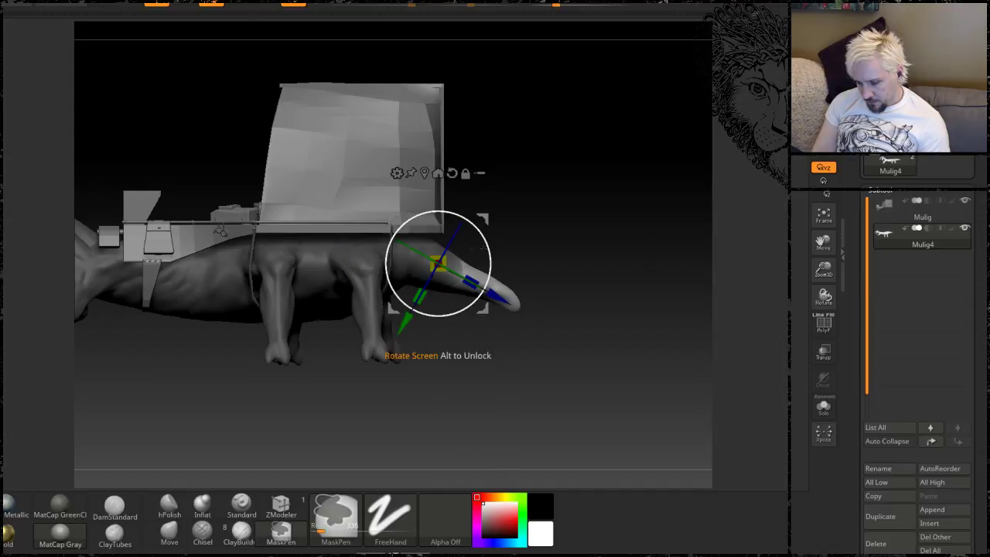
{"action": "left_click_drag", "start_coordinate": [487, 249], "coordinate": [493, 261]}
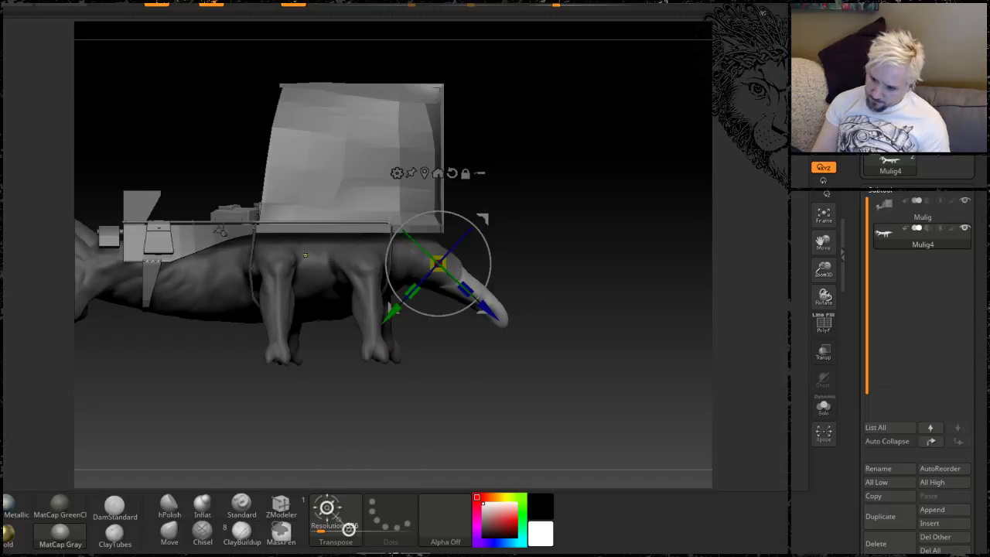
Step: Mask the tail up to its outer third, blur the mask edge, and bend the free end further down
{"action": "left_click_drag", "start_coordinate": [305, 255], "coordinate": [491, 302], "text": "ctrl"}
{"action": "left_click", "coordinate": [463, 277], "text": "ctrl"}
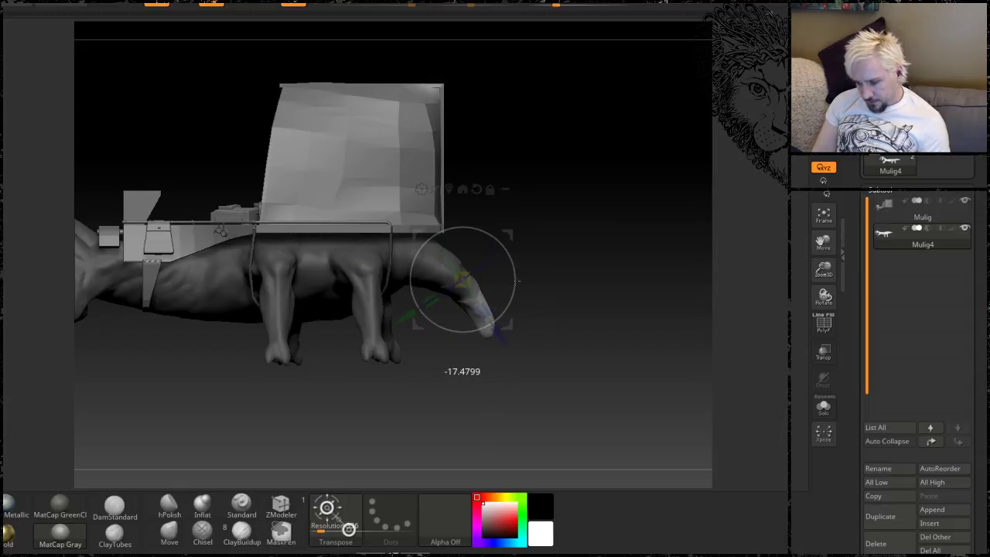
{"action": "mouse_move", "coordinate": [581, 276]}
{"action": "left_mouse_down"}
{"action": "mouse_move", "coordinate": [433, 333]}
{"action": "mouse_move", "coordinate": [325, 298]}
{"action": "mouse_move", "coordinate": [368, 310]}
{"action": "mouse_move", "coordinate": [580, 295]}
{"action": "mouse_move", "coordinate": [569, 186]}
{"action": "mouse_move", "coordinate": [559, 283]}
{"action": "mouse_move", "coordinate": [579, 249]}
{"action": "mouse_move", "coordinate": [513, 87]}
{"action": "mouse_move", "coordinate": [583, 159]}
{"action": "mouse_move", "coordinate": [604, 265]}
{"action": "mouse_move", "coordinate": [631, 184]}
{"action": "mouse_move", "coordinate": [595, 243]}
{"action": "mouse_move", "coordinate": [567, 249]}
{"action": "left_mouse_up"}
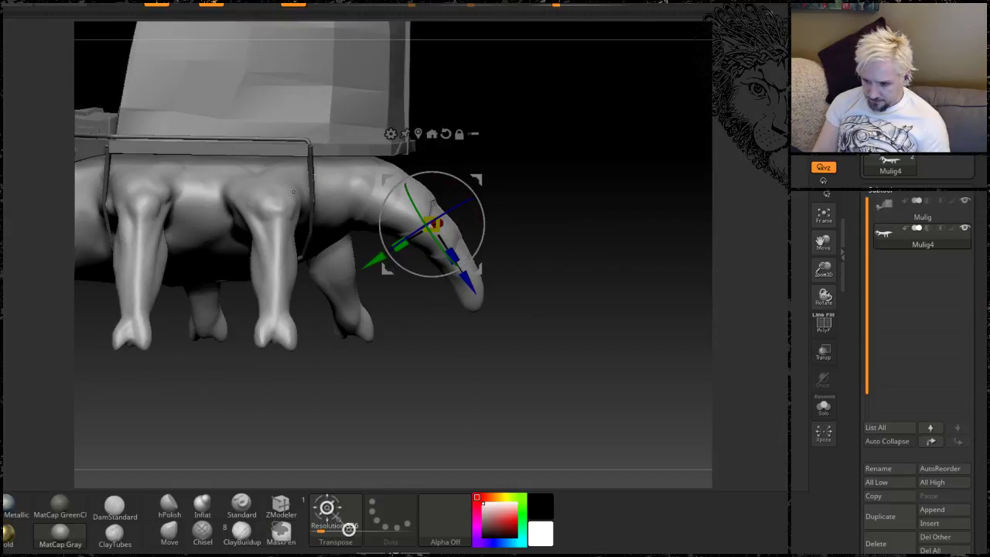
Step: Extend the topology mask until only the tail's tip is free, and place the transform gizmo at the tip
{"action": "left_click_drag", "start_coordinate": [322, 179], "coordinate": [379, 195], "text": "ctrl"}
{"action": "left_click_drag", "start_coordinate": [448, 249], "coordinate": [480, 337], "text": "ctrl"}
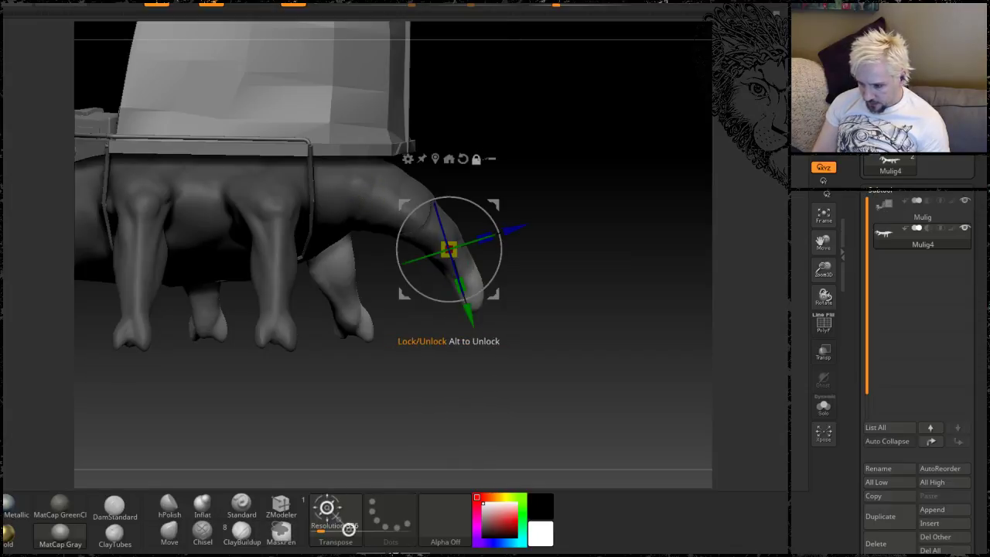
{"action": "left_click_drag", "start_coordinate": [493, 200], "coordinate": [514, 230], "text": "alt"}
{"action": "left_click_drag", "start_coordinate": [513, 314], "coordinate": [499, 232]}
{"action": "left_click_drag", "start_coordinate": [411, 360], "coordinate": [340, 338]}
{"action": "key", "text": "ctrl+z"}
{"action": "left_click_drag", "start_coordinate": [631, 177], "coordinate": [483, 208]}
{"action": "left_click", "coordinate": [483, 208]}
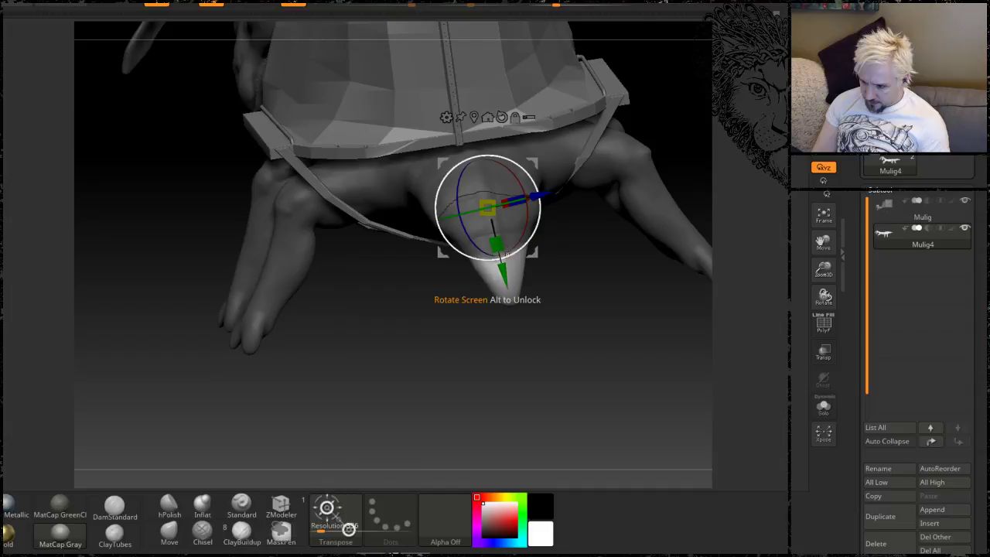
{"action": "left_click_drag", "start_coordinate": [495, 244], "coordinate": [512, 294]}
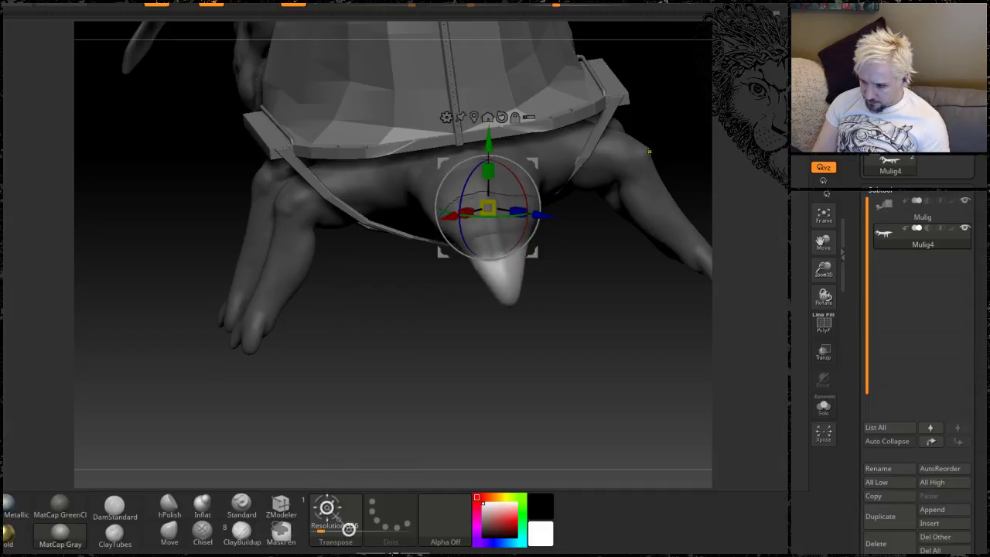
{"action": "left_click_drag", "start_coordinate": [657, 202], "coordinate": [611, 179], "text": "ctrl"}
{"action": "left_click", "coordinate": [500, 263]}
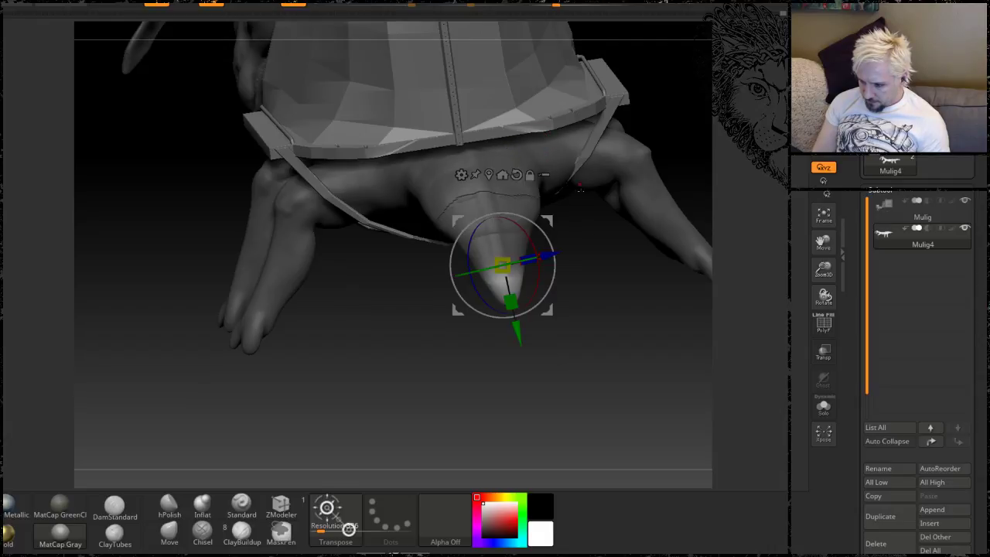
{"action": "left_click_drag", "start_coordinate": [380, 361], "coordinate": [448, 329]}
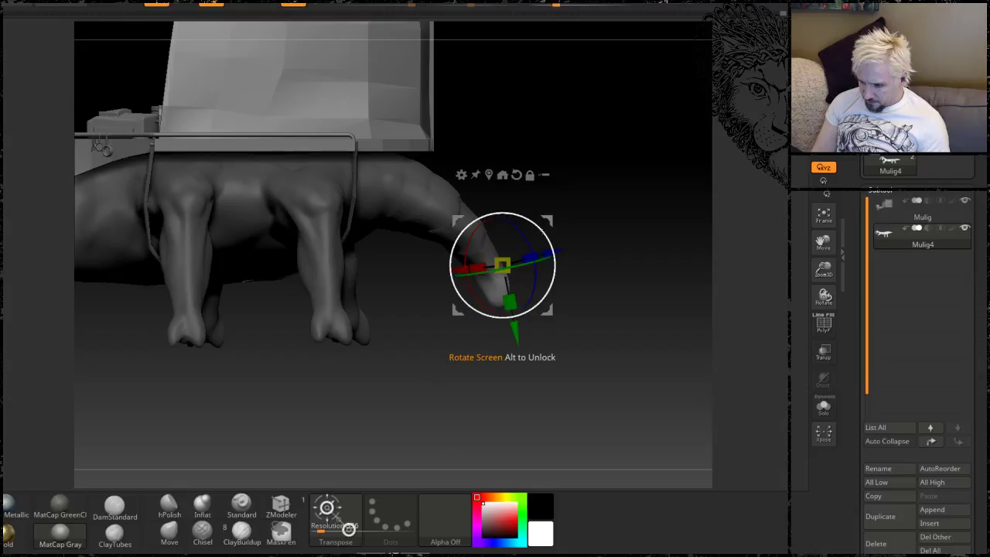
{"action": "mouse_move", "coordinate": [542, 231]}
{"action": "left_mouse_down"}
{"action": "mouse_move", "coordinate": [553, 248]}
{"action": "mouse_move", "coordinate": [535, 219]}
{"action": "left_mouse_up"}
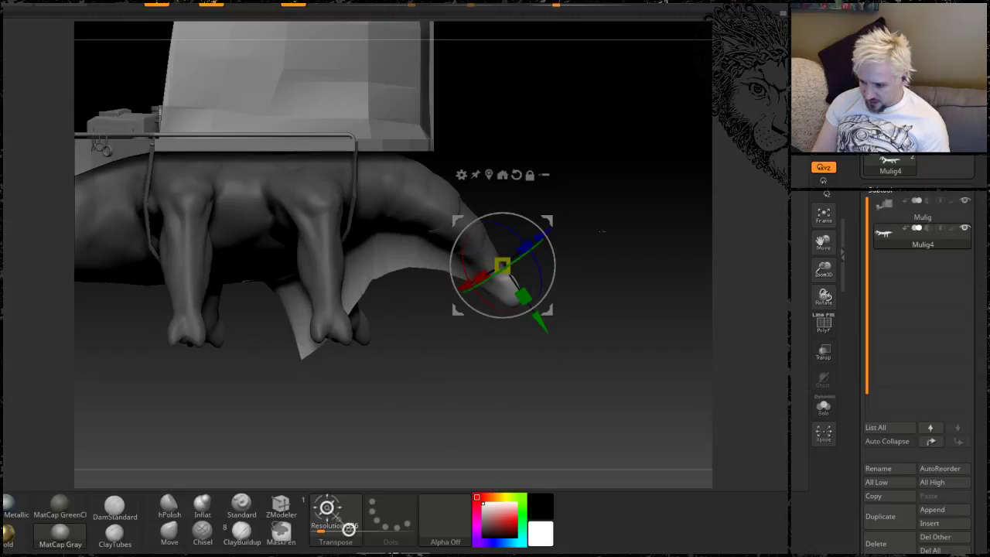
{"action": "left_click_drag", "start_coordinate": [577, 334], "coordinate": [588, 279]}
{"action": "key", "text": "ctrl+z"}
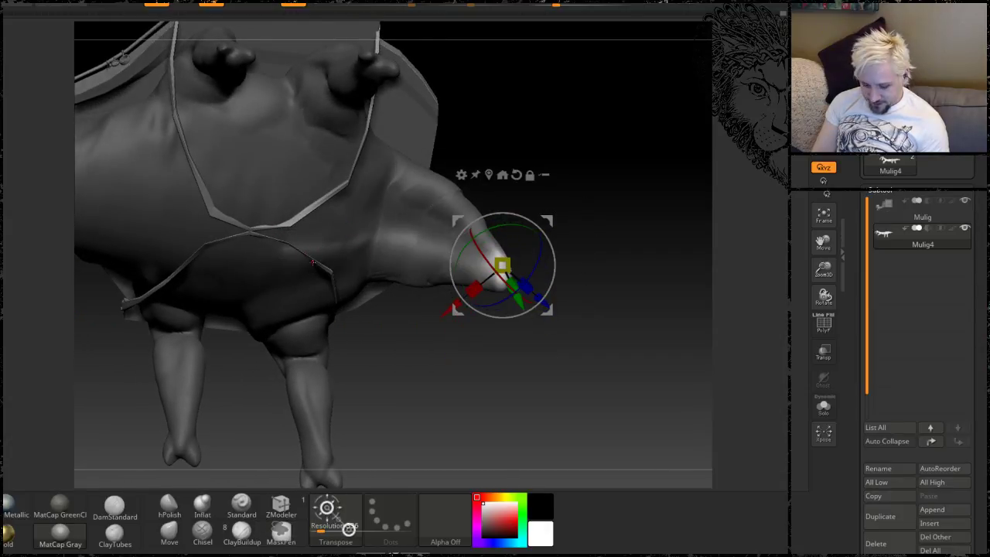
Step: Paint the mask over the unmasked underside of the belly and tail so only the tip stays free
{"action": "key", "text": "q"}
{"action": "left_click_drag", "start_coordinate": [299, 249], "coordinate": [423, 241], "text": "ctrl"}
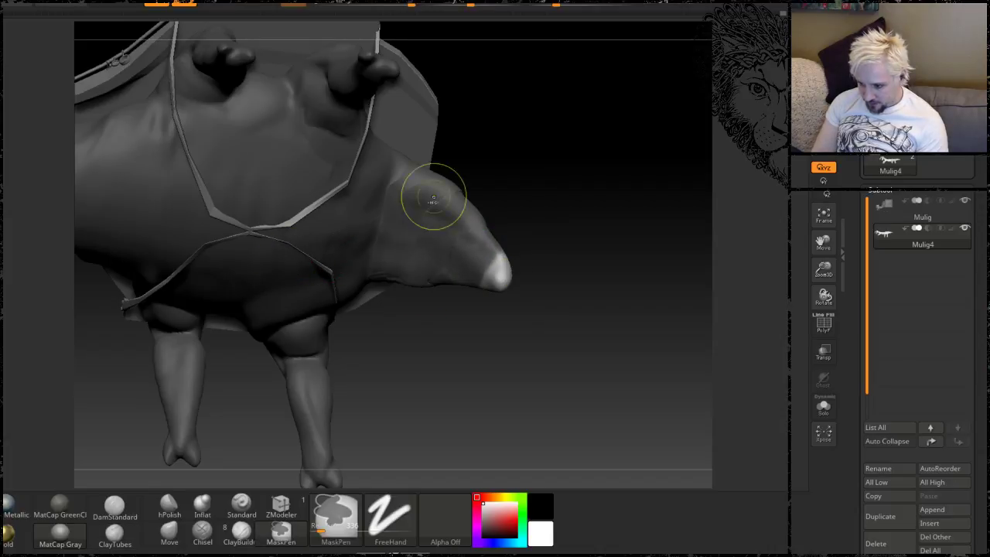
{"action": "mouse_move", "coordinate": [576, 181]}
{"action": "left_mouse_down"}
{"action": "mouse_move", "coordinate": [546, 305]}
{"action": "mouse_move", "coordinate": [577, 228]}
{"action": "mouse_move", "coordinate": [576, 244]}
{"action": "left_mouse_up"}
Step: Rotate the tail's tip slightly further down and clear the mask from the creature
{"action": "key", "text": "w"}
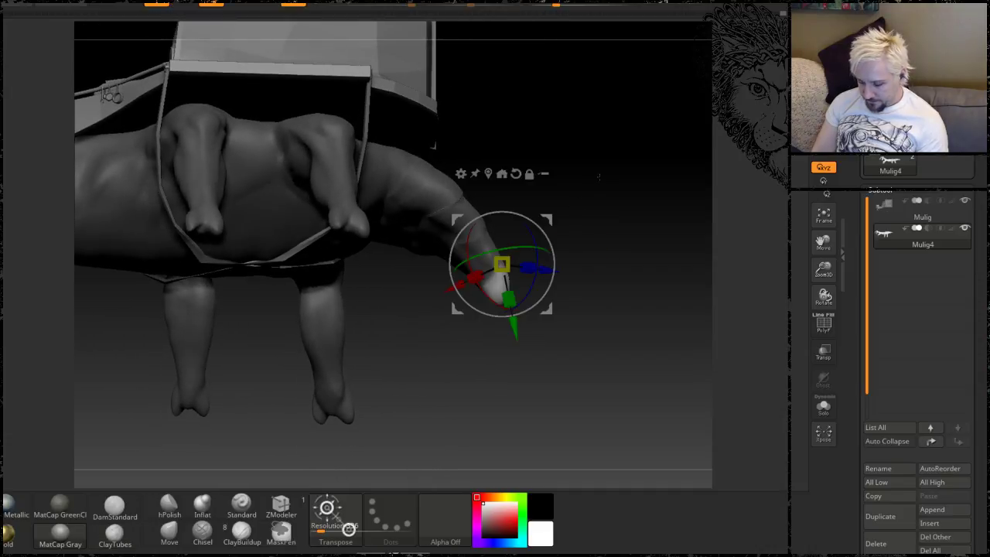
{"action": "left_click_drag", "start_coordinate": [599, 177], "coordinate": [555, 249]}
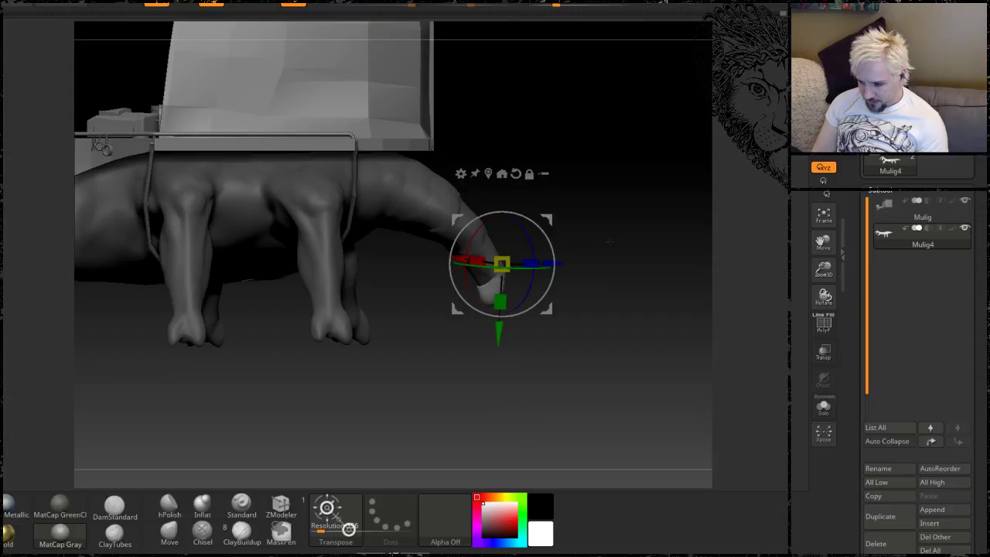
{"action": "left_click_drag", "start_coordinate": [608, 232], "coordinate": [613, 253], "text": "ctrl"}
{"action": "left_click", "coordinate": [608, 250], "text": "ctrl"}
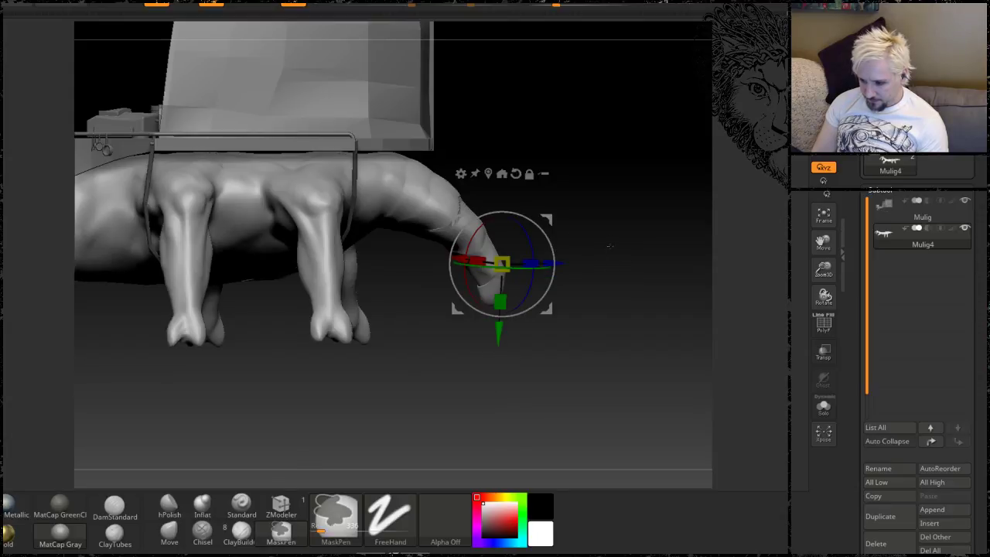
Step: Smooth the bending creases along the side and underside of the tail
{"action": "key", "text": "q"}
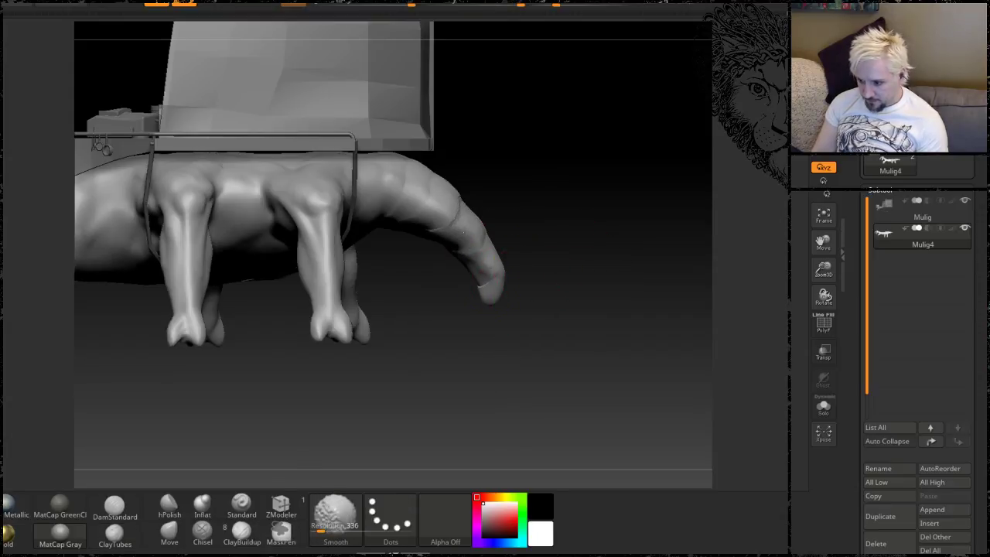
{"action": "mouse_move", "coordinate": [560, 246]}
{"action": "left_mouse_down"}
{"action": "mouse_move", "coordinate": [456, 261]}
{"action": "mouse_move", "coordinate": [499, 271]}
{"action": "mouse_move", "coordinate": [527, 294]}
{"action": "left_mouse_up"}
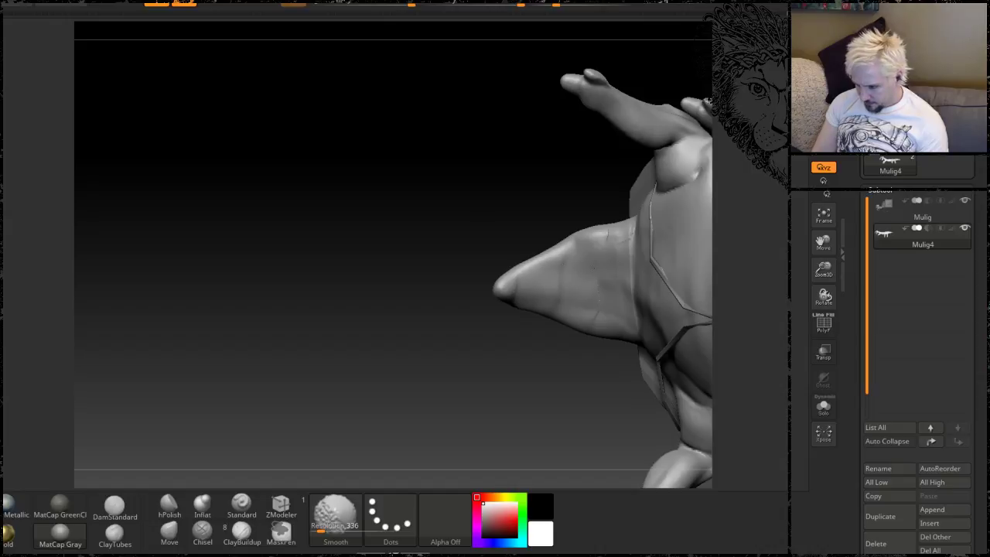
{"action": "left_click_drag", "start_coordinate": [551, 253], "coordinate": [512, 272], "text": "shift"}
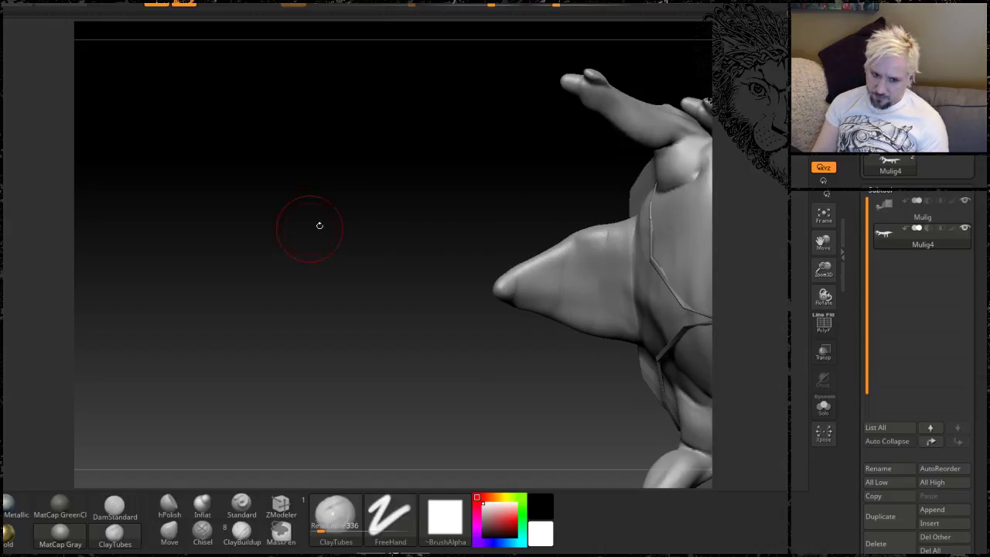
Step: Build up volume across the upper surface of the tail from base to tip with ClayTubes strokes
{"action": "left_click_drag", "start_coordinate": [368, 205], "coordinate": [538, 293]}
{"action": "left_click_drag", "start_coordinate": [481, 376], "coordinate": [446, 244]}
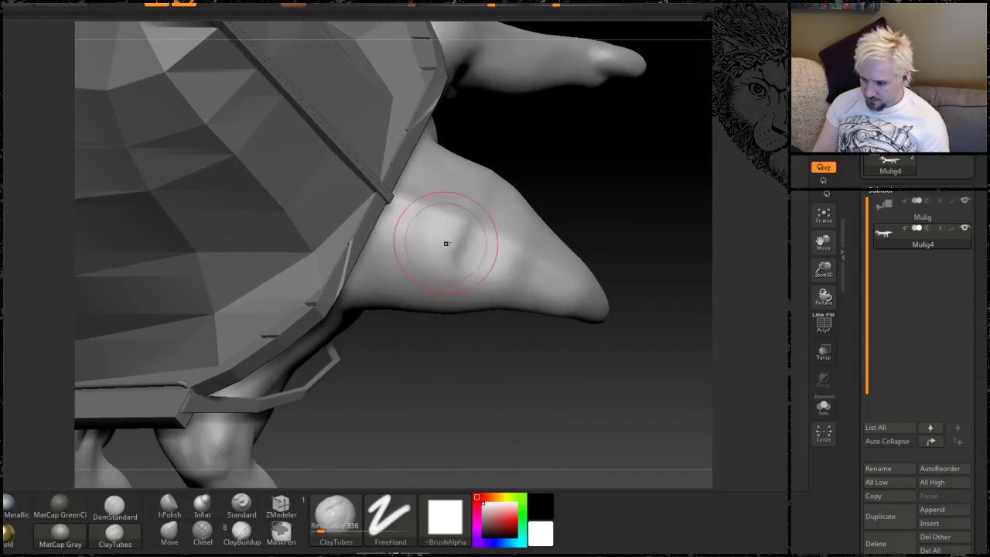
{"action": "left_click_drag", "start_coordinate": [394, 265], "coordinate": [536, 271]}
{"action": "mouse_move", "coordinate": [591, 158]}
{"action": "left_mouse_down"}
{"action": "mouse_move", "coordinate": [447, 156]}
{"action": "mouse_move", "coordinate": [480, 165]}
{"action": "mouse_move", "coordinate": [577, 242]}
{"action": "mouse_move", "coordinate": [534, 232]}
{"action": "mouse_move", "coordinate": [462, 189]}
{"action": "left_mouse_up"}
{"action": "left_click_drag", "start_coordinate": [373, 256], "coordinate": [409, 205]}
{"action": "left_click_drag", "start_coordinate": [485, 418], "coordinate": [398, 310]}
{"action": "left_click_drag", "start_coordinate": [425, 167], "coordinate": [474, 127]}
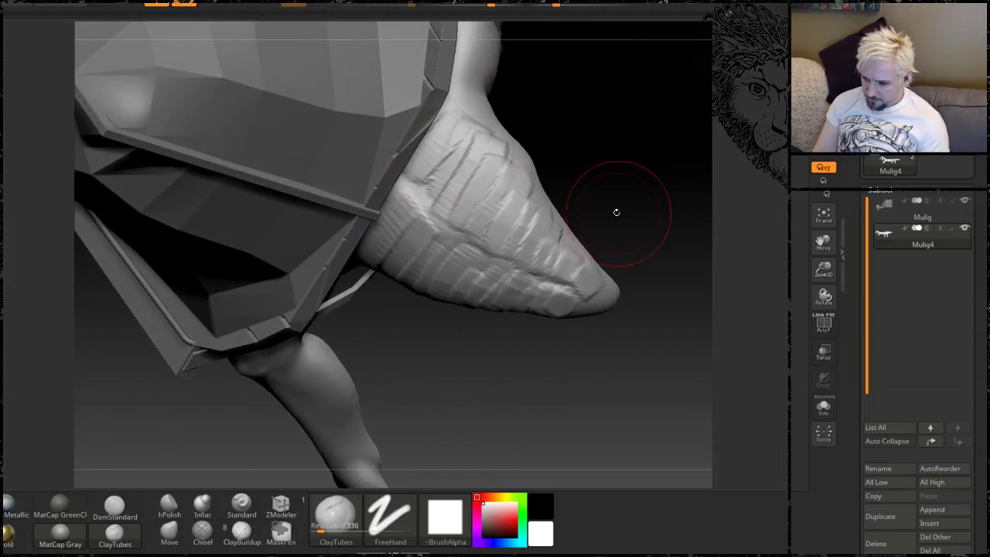
Step: Smooth the clay strokes on the tail's upper surface and blend them into the hindquarters
{"action": "left_click_drag", "start_coordinate": [617, 212], "coordinate": [596, 99]}
{"action": "key", "text": "shift"}
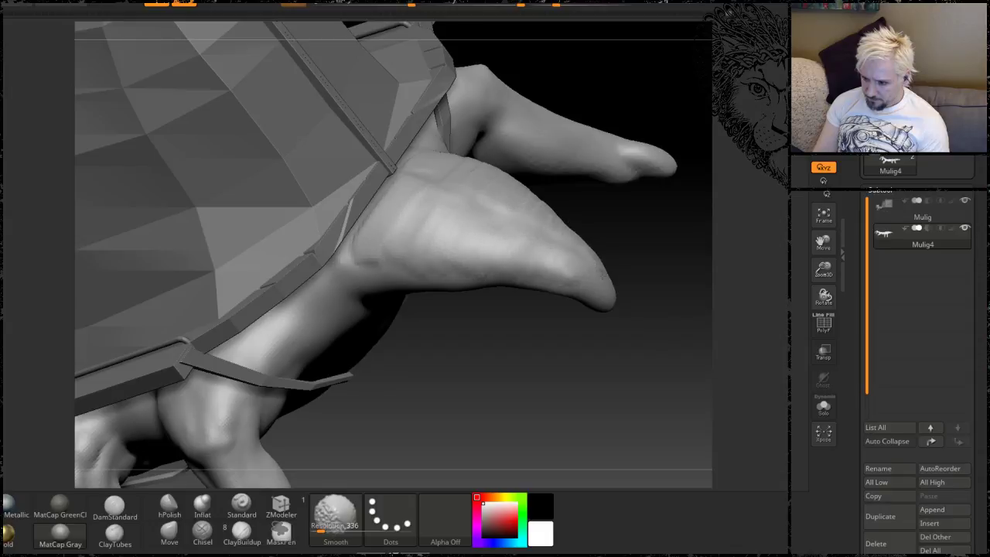
{"action": "left_click_drag", "start_coordinate": [446, 163], "coordinate": [506, 232], "text": "shift"}
{"action": "mouse_move", "coordinate": [513, 389]}
{"action": "left_mouse_down"}
{"action": "mouse_move", "coordinate": [499, 324]}
{"action": "mouse_move", "coordinate": [453, 270]}
{"action": "left_mouse_up"}
{"action": "mouse_move", "coordinate": [306, 273]}
{"action": "left_mouse_down"}
{"action": "mouse_move", "coordinate": [332, 336]}
{"action": "mouse_move", "coordinate": [282, 309]}
{"action": "left_mouse_up"}
{"action": "left_click_drag", "start_coordinate": [340, 323], "coordinate": [295, 279], "text": "shift"}
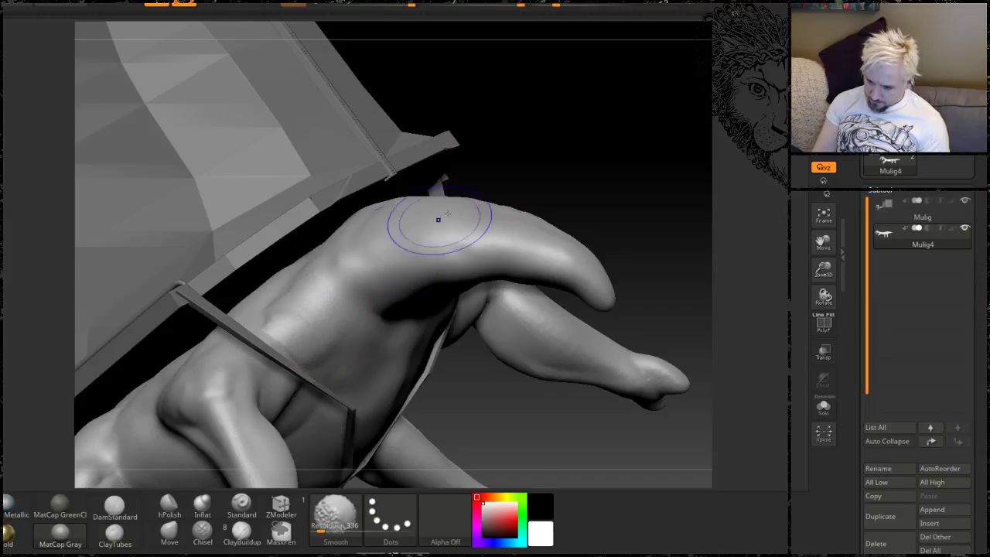
Step: Add ClayTubes strokes on the side of the tail's base and smooth them into the surface
{"action": "mouse_move", "coordinate": [547, 123]}
{"action": "left_mouse_down"}
{"action": "mouse_move", "coordinate": [557, 93]}
{"action": "mouse_move", "coordinate": [548, 125]}
{"action": "left_mouse_up"}
{"action": "left_click_drag", "start_coordinate": [348, 256], "coordinate": [372, 264]}
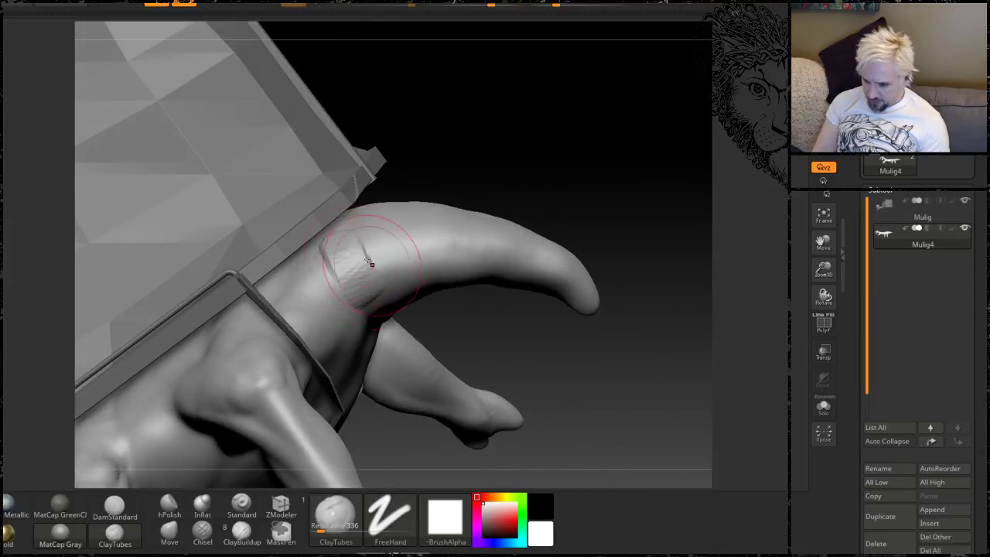
{"action": "mouse_move", "coordinate": [578, 164]}
{"action": "left_mouse_down"}
{"action": "mouse_move", "coordinate": [549, 147]}
{"action": "mouse_move", "coordinate": [553, 157]}
{"action": "left_mouse_up"}
{"action": "left_click_drag", "start_coordinate": [340, 271], "coordinate": [380, 302], "text": "shift"}
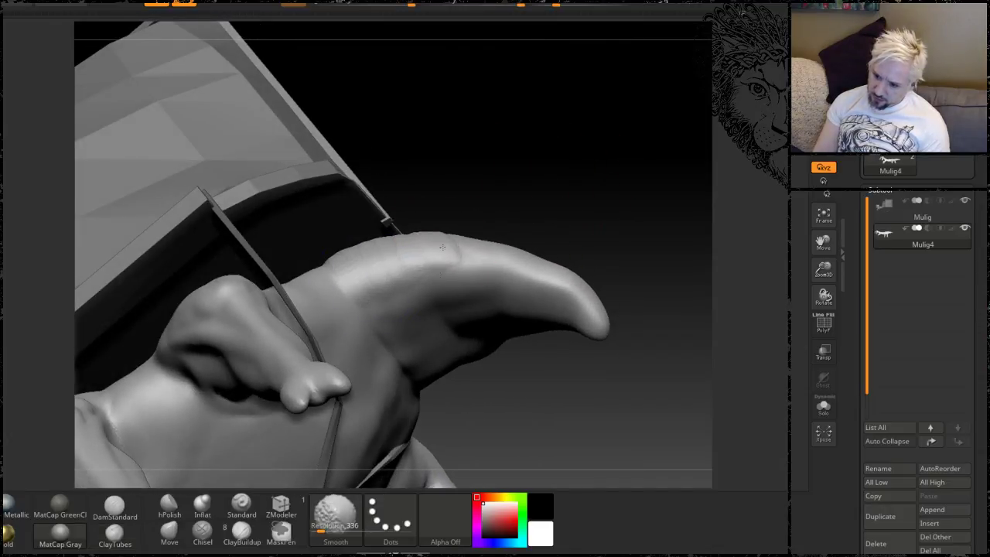
Step: Build up the opposite side of the tail with ClayTubes strokes and smooth them out
{"action": "left_click_drag", "start_coordinate": [568, 155], "coordinate": [305, 77]}
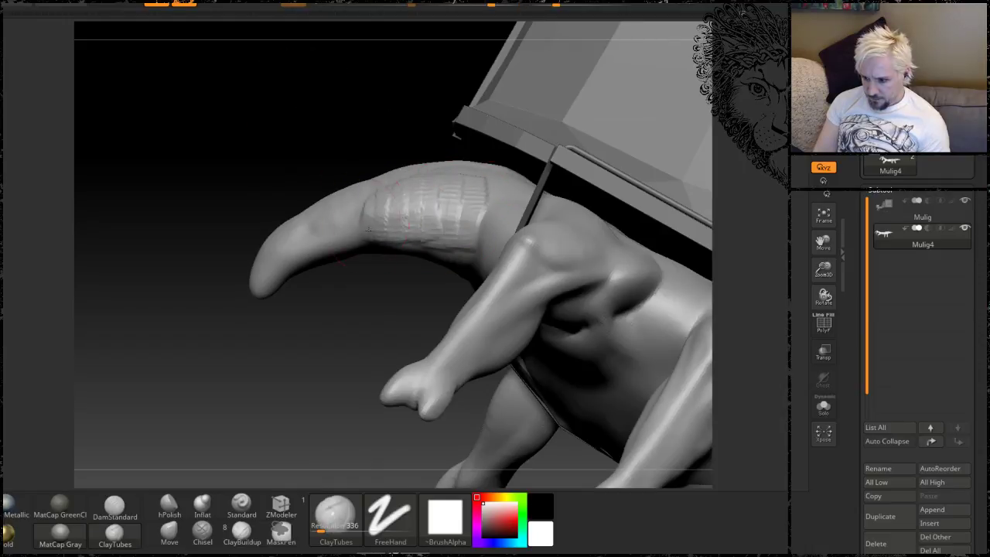
{"action": "mouse_move", "coordinate": [366, 245]}
{"action": "left_mouse_down", "text": "shift"}
{"action": "mouse_move", "coordinate": [359, 231]}
{"action": "mouse_move", "coordinate": [369, 208]}
{"action": "left_mouse_up", "text": "shift"}
{"action": "left_click_drag", "start_coordinate": [217, 149], "coordinate": [321, 149]}
{"action": "left_click_drag", "start_coordinate": [356, 201], "coordinate": [423, 148], "text": "shift"}
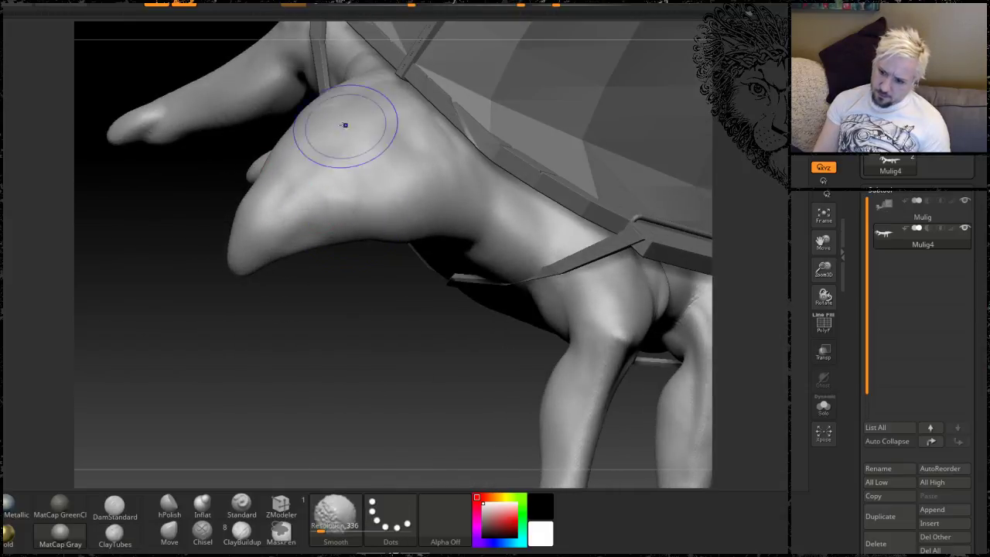
Step: Check the bent tail against the whole creature and make the Mulig cart subtool active
{"action": "mouse_move", "coordinate": [192, 347]}
{"action": "left_mouse_down"}
{"action": "mouse_move", "coordinate": [307, 62]}
{"action": "mouse_move", "coordinate": [531, 349]}
{"action": "mouse_move", "coordinate": [468, 195]}
{"action": "mouse_move", "coordinate": [562, 166]}
{"action": "left_mouse_up"}
{"action": "left_click_drag", "start_coordinate": [433, 351], "coordinate": [432, 392], "text": "alt"}
{"action": "mouse_move", "coordinate": [606, 236]}
{"action": "left_mouse_down"}
{"action": "mouse_move", "coordinate": [565, 272]}
{"action": "mouse_move", "coordinate": [429, 234]}
{"action": "left_mouse_up"}
{"action": "key", "text": "shift"}
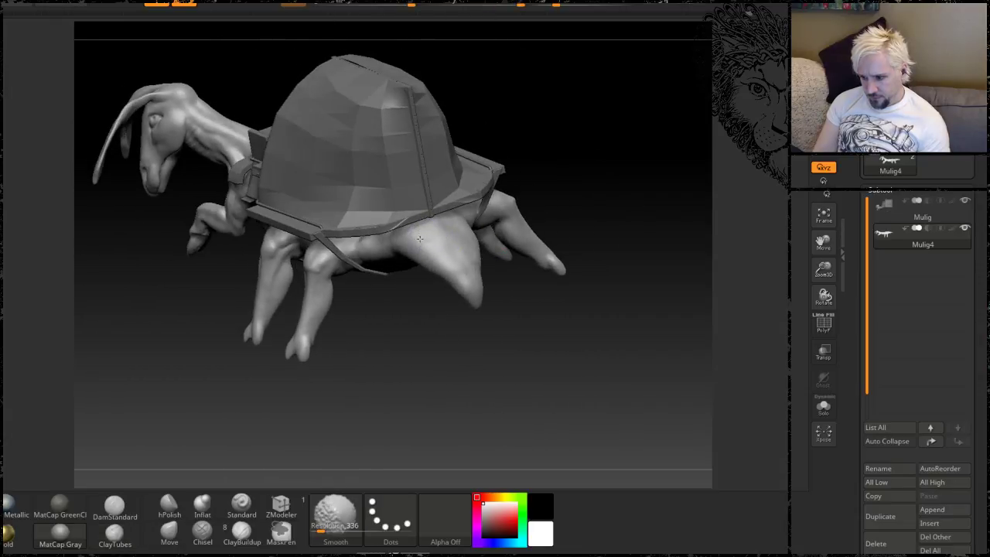
{"action": "mouse_move", "coordinate": [408, 291]}
{"action": "left_mouse_down"}
{"action": "mouse_move", "coordinate": [452, 333]}
{"action": "mouse_move", "coordinate": [250, 334]}
{"action": "mouse_move", "coordinate": [291, 349]}
{"action": "mouse_move", "coordinate": [306, 391]}
{"action": "mouse_move", "coordinate": [343, 391]}
{"action": "mouse_move", "coordinate": [272, 363]}
{"action": "left_mouse_up"}
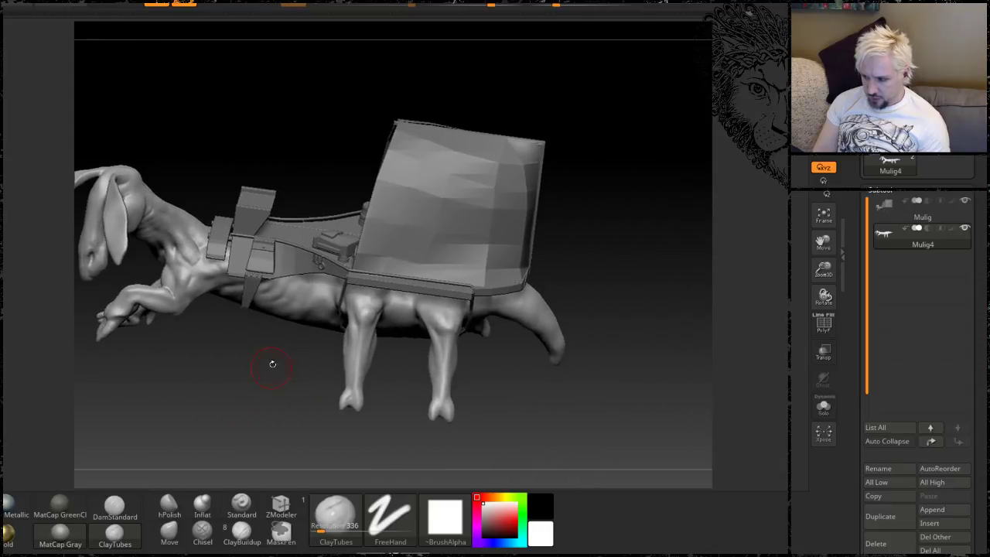
{"action": "left_click", "coordinate": [886, 215]}
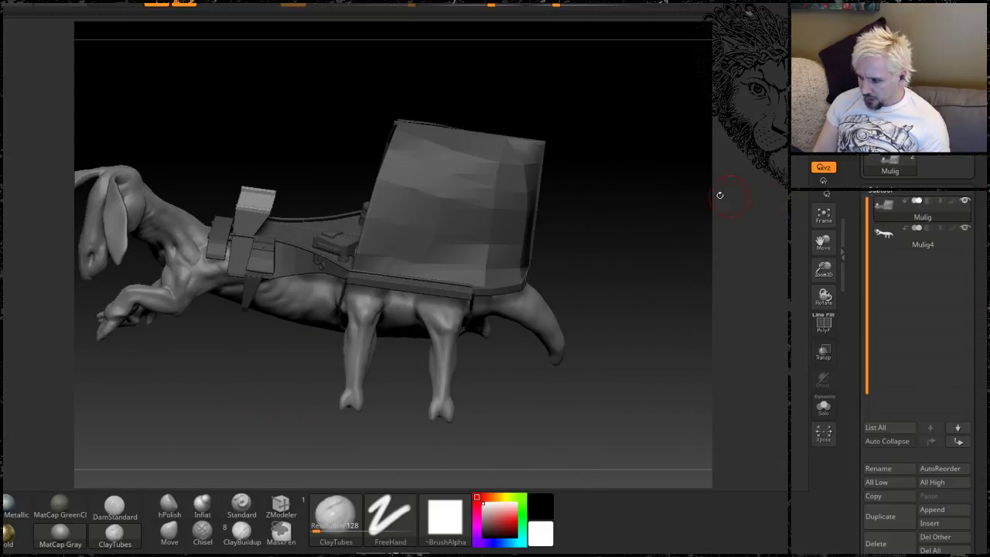
{"action": "left_click_drag", "start_coordinate": [672, 234], "coordinate": [654, 259], "text": "alt"}
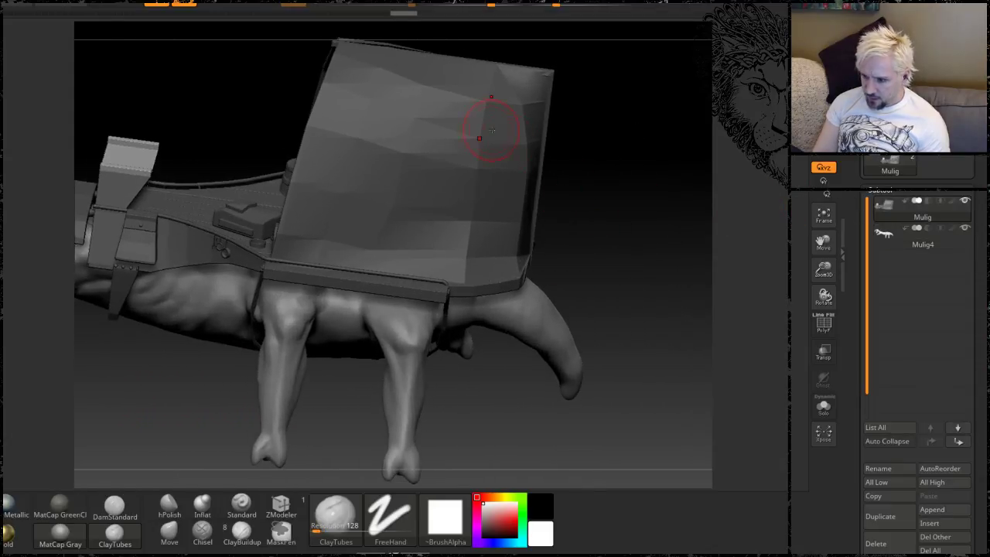
Step: Try to smooth the faceted canopy of the cart, and undo the smoothing strokes
{"action": "left_click", "coordinate": [610, 164], "text": "ctrl"}
{"action": "left_click_drag", "start_coordinate": [484, 100], "coordinate": [486, 143], "text": "shift"}
{"action": "mouse_move", "coordinate": [517, 113]}
{"action": "left_mouse_down", "text": "shift"}
{"action": "mouse_move", "coordinate": [504, 165]}
{"action": "mouse_move", "coordinate": [457, 224]}
{"action": "mouse_move", "coordinate": [403, 116]}
{"action": "mouse_move", "coordinate": [363, 178]}
{"action": "mouse_move", "coordinate": [527, 135]}
{"action": "left_mouse_up", "text": "shift"}
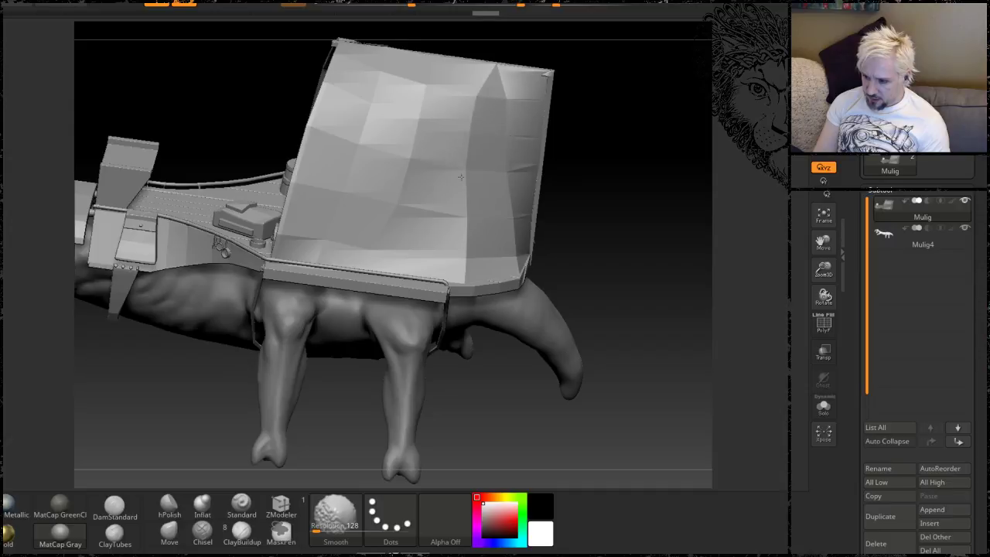
{"action": "mouse_move", "coordinate": [461, 177]}
{"action": "left_mouse_down", "text": "shift"}
{"action": "mouse_move", "coordinate": [499, 84]}
{"action": "mouse_move", "coordinate": [495, 213]}
{"action": "mouse_move", "coordinate": [511, 190]}
{"action": "left_mouse_up", "text": "shift"}
{"action": "mouse_move", "coordinate": [610, 175]}
{"action": "left_mouse_down"}
{"action": "mouse_move", "coordinate": [638, 199]}
{"action": "mouse_move", "coordinate": [557, 164]}
{"action": "left_mouse_up"}
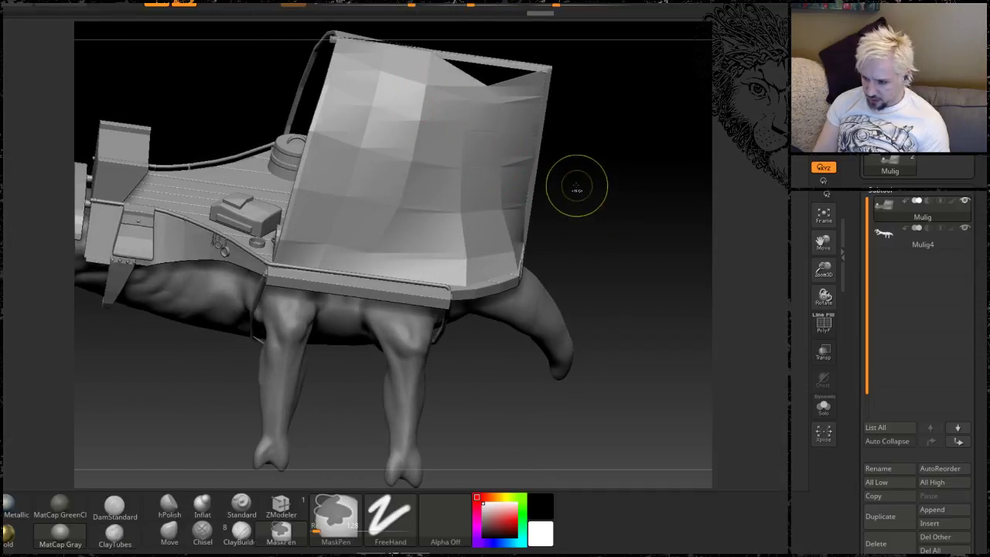
{"action": "key", "text": "ctrl+z"}
{"action": "key", "text": "ctrl+z"}
{"action": "key", "text": "ctrl+z"}
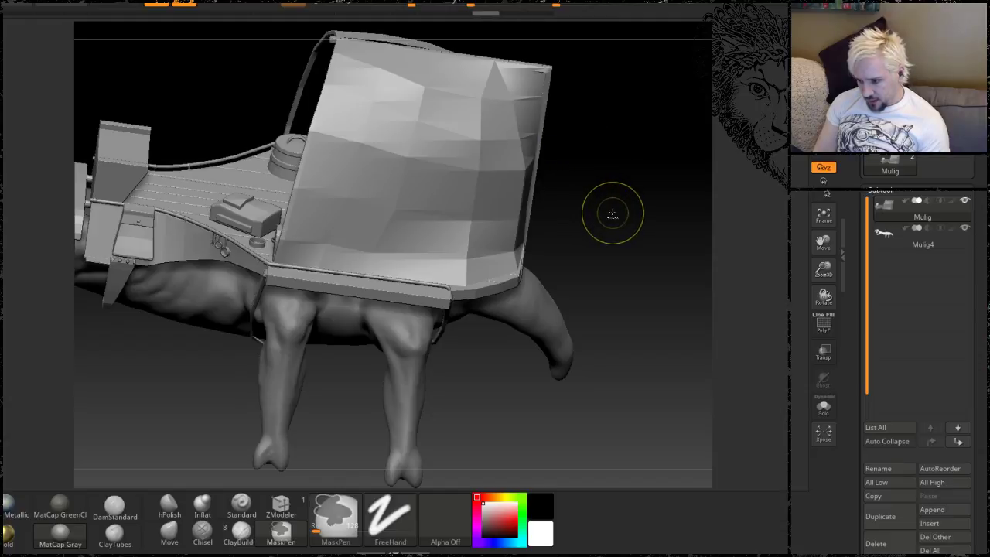
{"action": "key", "text": "ctrl+z"}
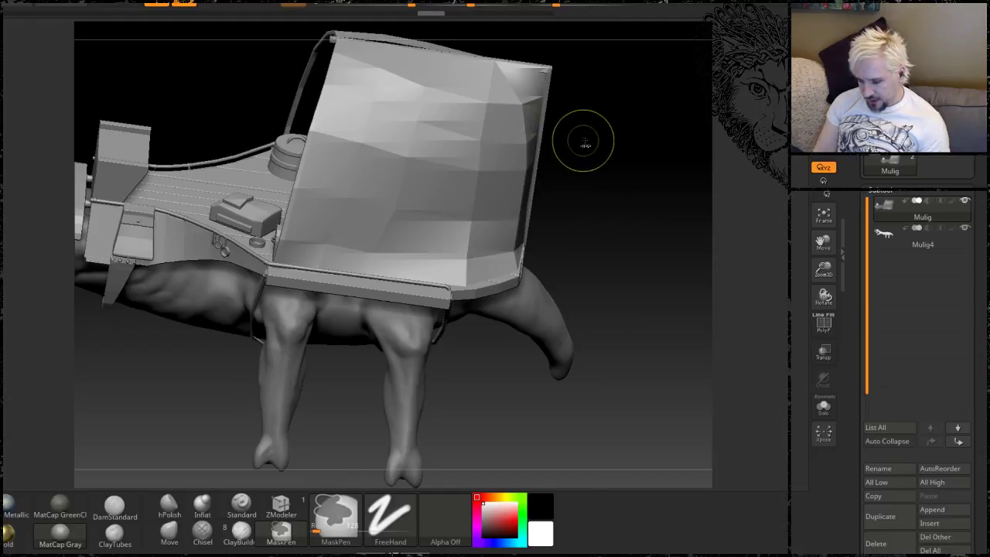
Step: Examine the cart's canopy, deck and cargo from several angles, along with the creature's head, neck and underside
{"action": "left_click_drag", "start_coordinate": [643, 212], "coordinate": [517, 155]}
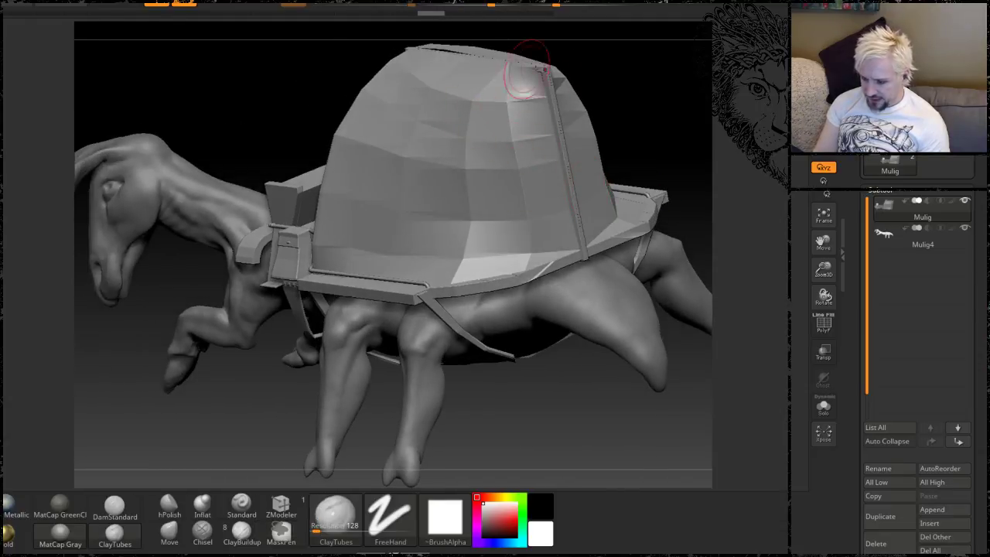
{"action": "left_click_drag", "start_coordinate": [646, 121], "coordinate": [531, 129]}
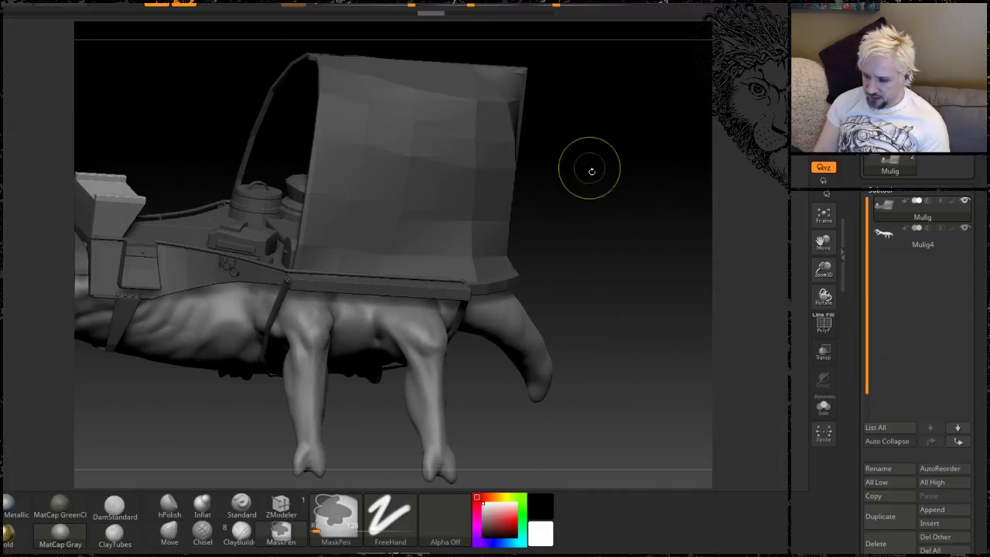
{"action": "mouse_move", "coordinate": [604, 214]}
{"action": "left_mouse_down"}
{"action": "mouse_move", "coordinate": [568, 253]}
{"action": "mouse_move", "coordinate": [539, 239]}
{"action": "mouse_move", "coordinate": [594, 236]}
{"action": "mouse_move", "coordinate": [587, 216]}
{"action": "mouse_move", "coordinate": [589, 252]}
{"action": "mouse_move", "coordinate": [699, 65]}
{"action": "left_mouse_up"}
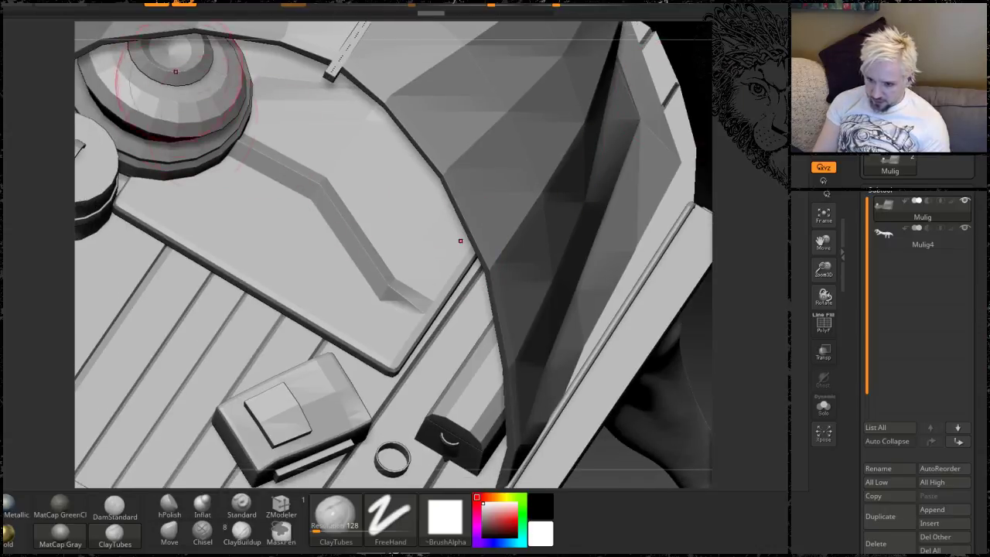
{"action": "left_click_drag", "start_coordinate": [684, 111], "coordinate": [666, 167]}
{"action": "left_click_drag", "start_coordinate": [541, 134], "coordinate": [547, 130]}
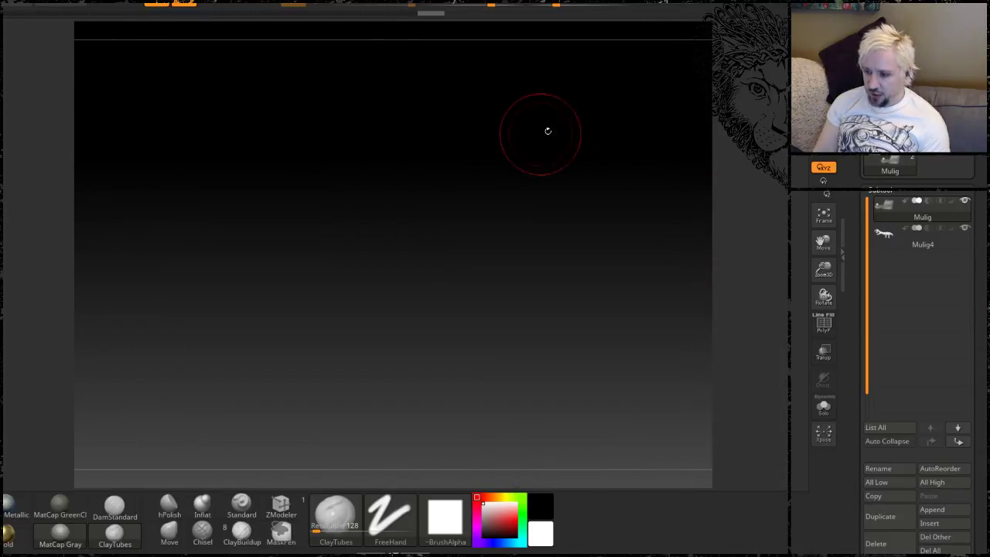
{"action": "left_click_drag", "start_coordinate": [645, 224], "coordinate": [684, 164]}
{"action": "left_click_drag", "start_coordinate": [687, 179], "coordinate": [670, 177]}
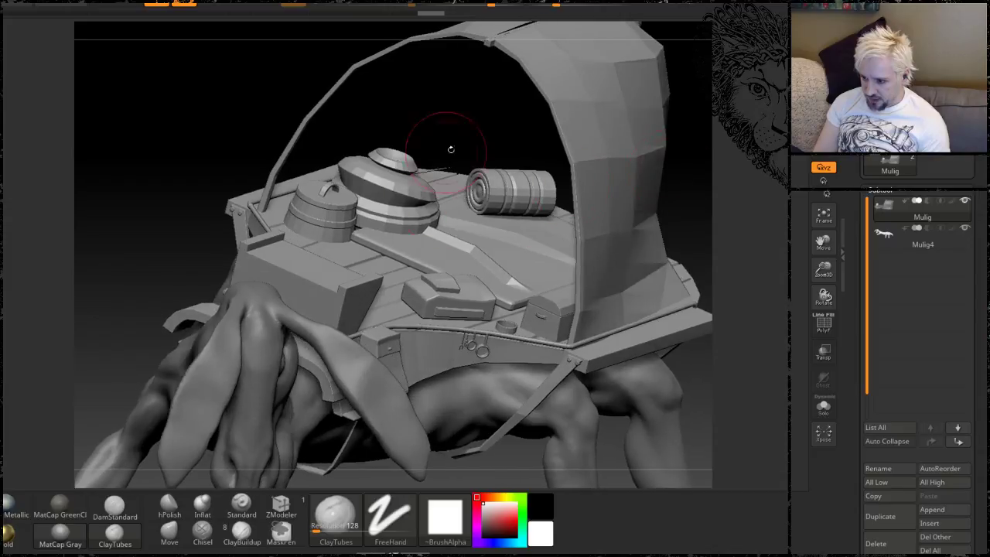
{"action": "mouse_move", "coordinate": [131, 186]}
{"action": "left_mouse_down"}
{"action": "mouse_move", "coordinate": [119, 182]}
{"action": "mouse_move", "coordinate": [274, 156]}
{"action": "mouse_move", "coordinate": [219, 161]}
{"action": "mouse_move", "coordinate": [448, 148]}
{"action": "mouse_move", "coordinate": [424, 142]}
{"action": "mouse_move", "coordinate": [442, 126]}
{"action": "mouse_move", "coordinate": [462, 130]}
{"action": "left_mouse_up"}
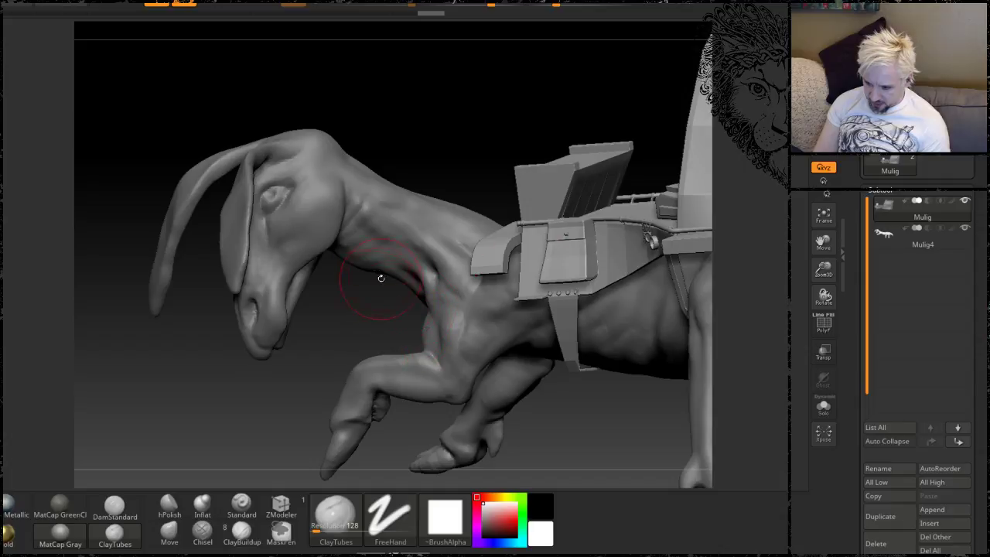
{"action": "left_click_drag", "start_coordinate": [361, 312], "coordinate": [287, 253]}
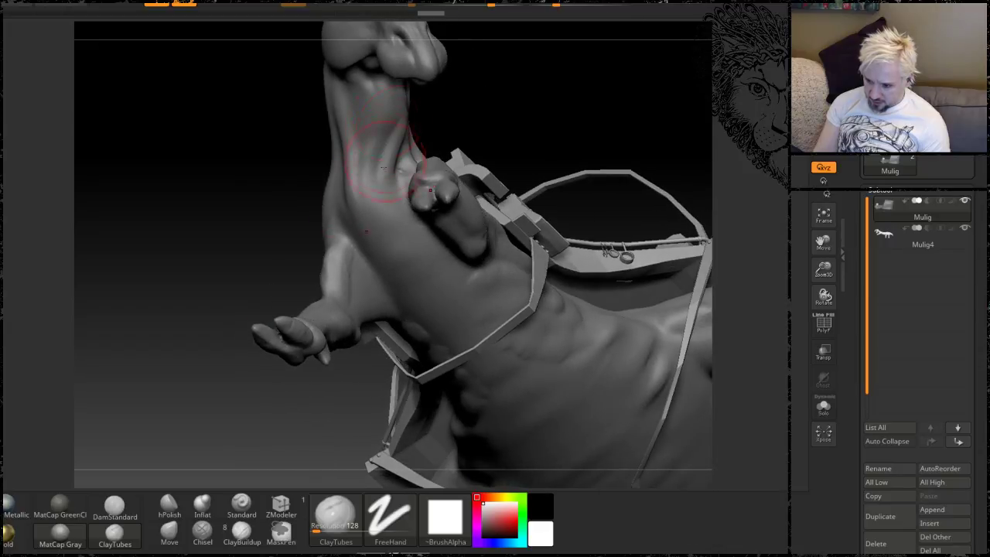
Step: Make the Mulig4 creature subtool active, build up the throat with ClayTubes strokes and smooth them
{"action": "left_click", "coordinate": [890, 235]}
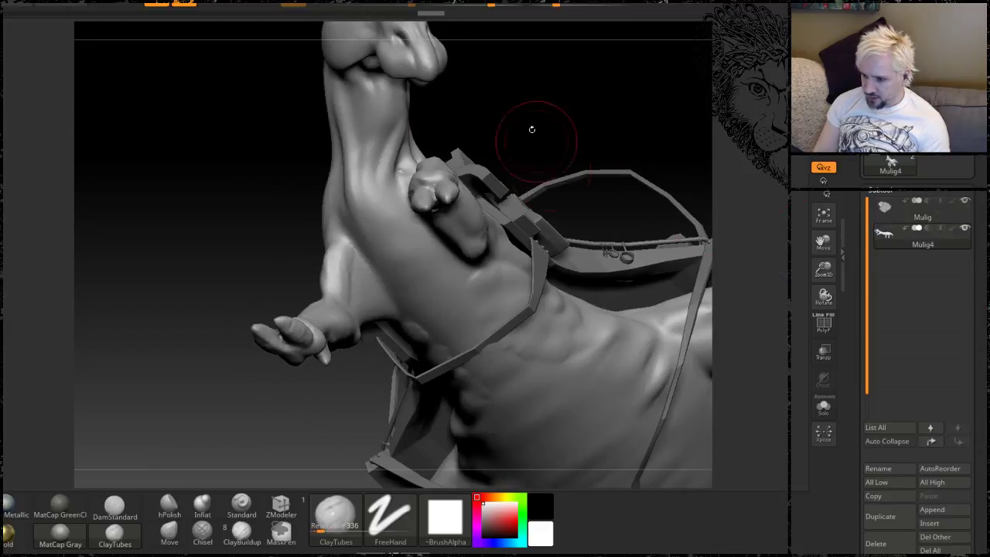
{"action": "left_click_drag", "start_coordinate": [533, 130], "coordinate": [572, 97]}
{"action": "left_click_drag", "start_coordinate": [449, 192], "coordinate": [448, 159]}
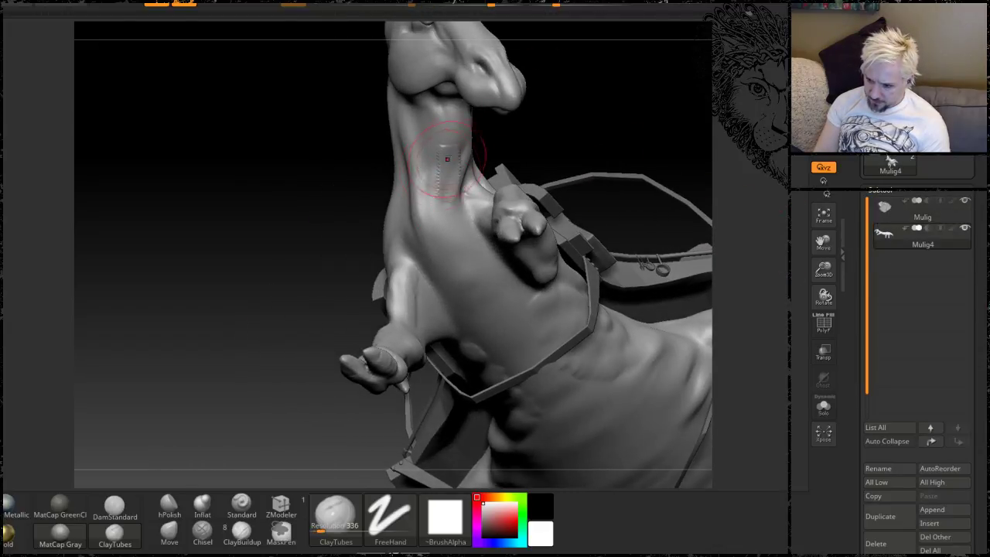
{"action": "mouse_move", "coordinate": [438, 194]}
{"action": "left_mouse_down"}
{"action": "mouse_move", "coordinate": [459, 251]}
{"action": "mouse_move", "coordinate": [443, 151]}
{"action": "left_mouse_up"}
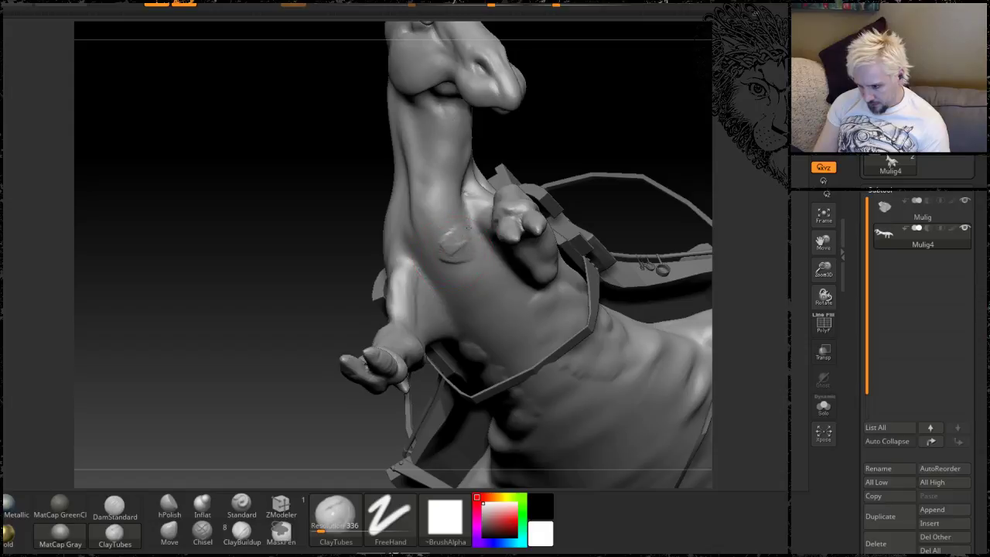
{"action": "key", "text": "shift"}
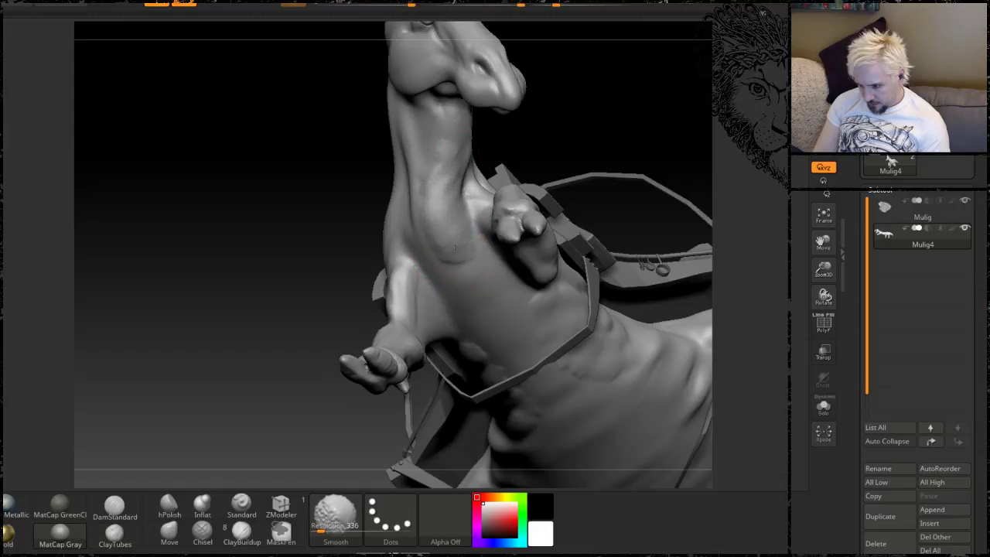
Step: Layer another band of ClayTubes strokes down the front of the neck and smooth it into the surface
{"action": "mouse_move", "coordinate": [300, 171]}
{"action": "left_mouse_down"}
{"action": "mouse_move", "coordinate": [232, 223]}
{"action": "mouse_move", "coordinate": [255, 198]}
{"action": "left_mouse_up"}
{"action": "right_click_drag", "start_coordinate": [255, 198], "coordinate": [436, 154]}
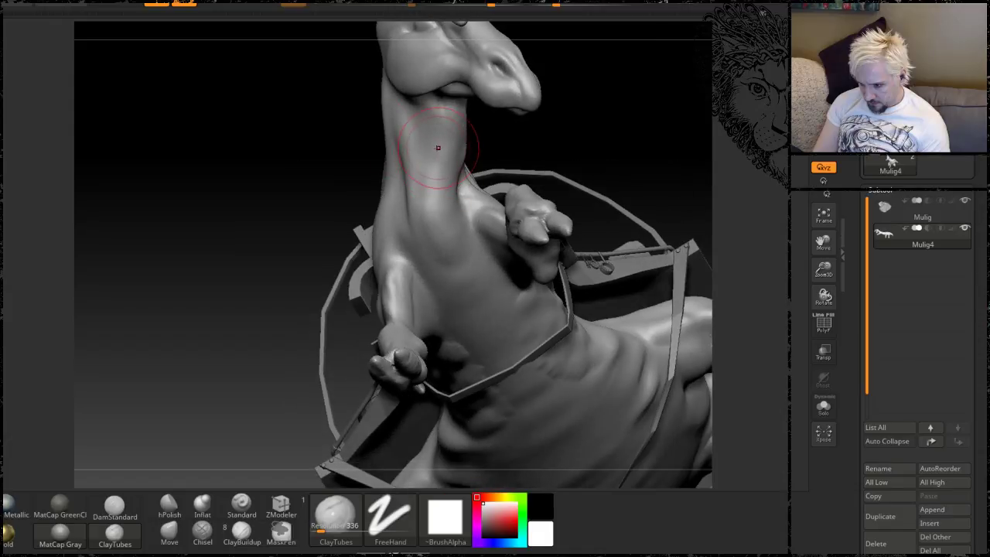
{"action": "key", "text": "shift"}
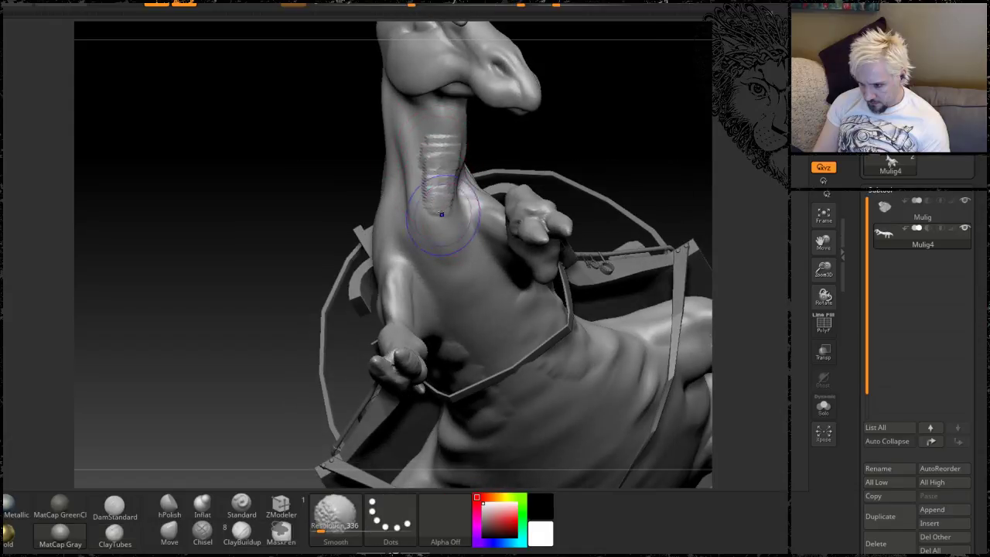
{"action": "left_click_drag", "start_coordinate": [431, 222], "coordinate": [430, 162], "text": "shift"}
Step: Build up the chest muscles between the front legs with ClayTubes strokes and smooth them into the base of the neck
{"action": "mouse_move", "coordinate": [258, 130]}
{"action": "left_mouse_down"}
{"action": "mouse_move", "coordinate": [234, 157]}
{"action": "mouse_move", "coordinate": [246, 214]}
{"action": "mouse_move", "coordinate": [294, 279]}
{"action": "mouse_move", "coordinate": [287, 296]}
{"action": "mouse_move", "coordinate": [276, 295]}
{"action": "mouse_move", "coordinate": [296, 294]}
{"action": "mouse_move", "coordinate": [234, 345]}
{"action": "left_mouse_up"}
{"action": "left_click_drag", "start_coordinate": [240, 298], "coordinate": [300, 274]}
{"action": "right_click_drag", "start_coordinate": [299, 273], "coordinate": [389, 247]}
{"action": "mouse_move", "coordinate": [501, 228]}
{"action": "right_mouse_down"}
{"action": "mouse_move", "coordinate": [531, 165]}
{"action": "mouse_move", "coordinate": [546, 301]}
{"action": "mouse_move", "coordinate": [583, 130]}
{"action": "right_mouse_up"}
{"action": "key", "text": "shift"}
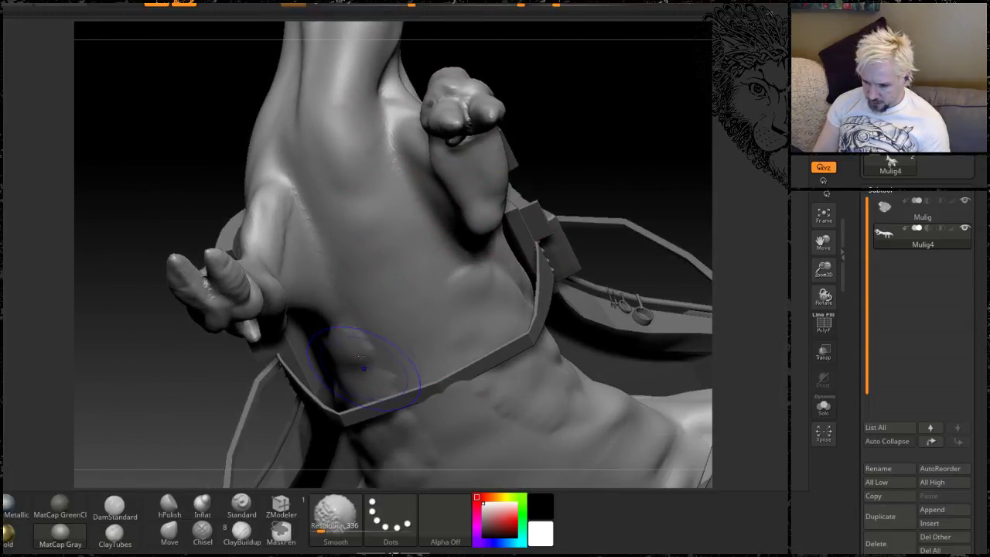
{"action": "left_click_drag", "start_coordinate": [605, 187], "coordinate": [654, 89]}
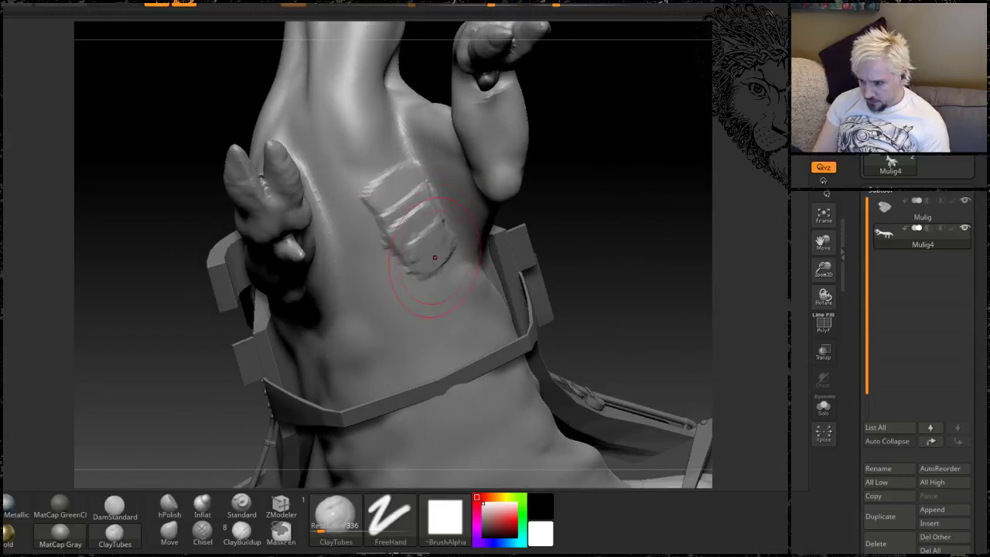
{"action": "mouse_move", "coordinate": [334, 176]}
{"action": "left_mouse_down"}
{"action": "mouse_move", "coordinate": [331, 220]}
{"action": "mouse_move", "coordinate": [363, 321]}
{"action": "mouse_move", "coordinate": [357, 360]}
{"action": "left_mouse_up"}
{"action": "mouse_move", "coordinate": [445, 280]}
{"action": "left_mouse_down"}
{"action": "mouse_move", "coordinate": [447, 297]}
{"action": "mouse_move", "coordinate": [487, 318]}
{"action": "mouse_move", "coordinate": [398, 194]}
{"action": "mouse_move", "coordinate": [349, 317]}
{"action": "left_mouse_up"}
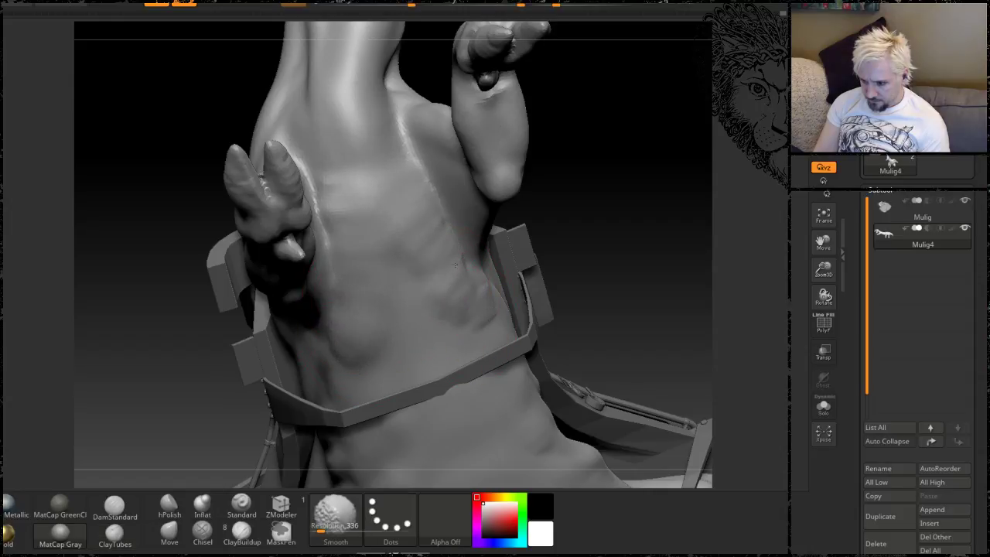
{"action": "left_click_drag", "start_coordinate": [396, 215], "coordinate": [444, 271], "text": "shift"}
{"action": "mouse_move", "coordinate": [609, 177]}
{"action": "left_mouse_down"}
{"action": "mouse_move", "coordinate": [623, 239]}
{"action": "mouse_move", "coordinate": [650, 290]}
{"action": "mouse_move", "coordinate": [654, 266]}
{"action": "left_mouse_up"}
{"action": "mouse_move", "coordinate": [397, 248]}
{"action": "left_mouse_down"}
{"action": "mouse_move", "coordinate": [386, 205]}
{"action": "mouse_move", "coordinate": [403, 145]}
{"action": "mouse_move", "coordinate": [395, 232]}
{"action": "left_mouse_up"}
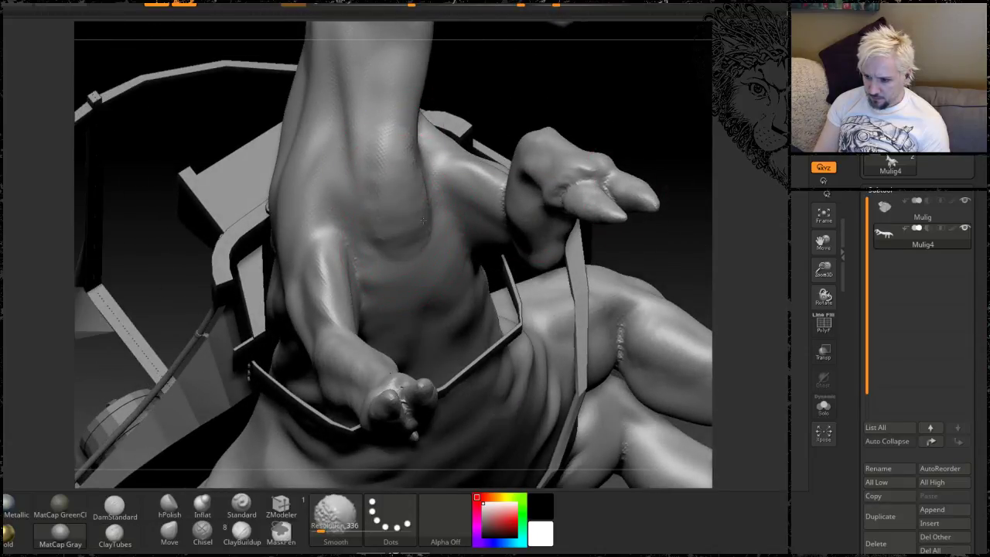
Step: Reduce the ClayTubes draw size, build up the creature's cheek below the eye and smooth it
{"action": "mouse_move", "coordinate": [607, 128]}
{"action": "left_mouse_down"}
{"action": "mouse_move", "coordinate": [555, 233]}
{"action": "mouse_move", "coordinate": [634, 333]}
{"action": "left_mouse_up"}
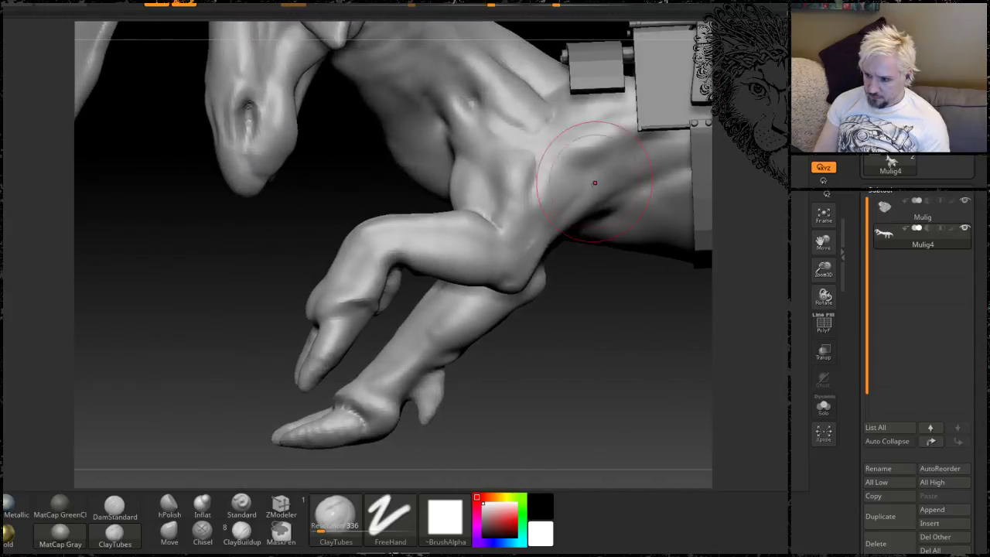
{"action": "left_click_drag", "start_coordinate": [564, 364], "coordinate": [518, 322], "text": "alt"}
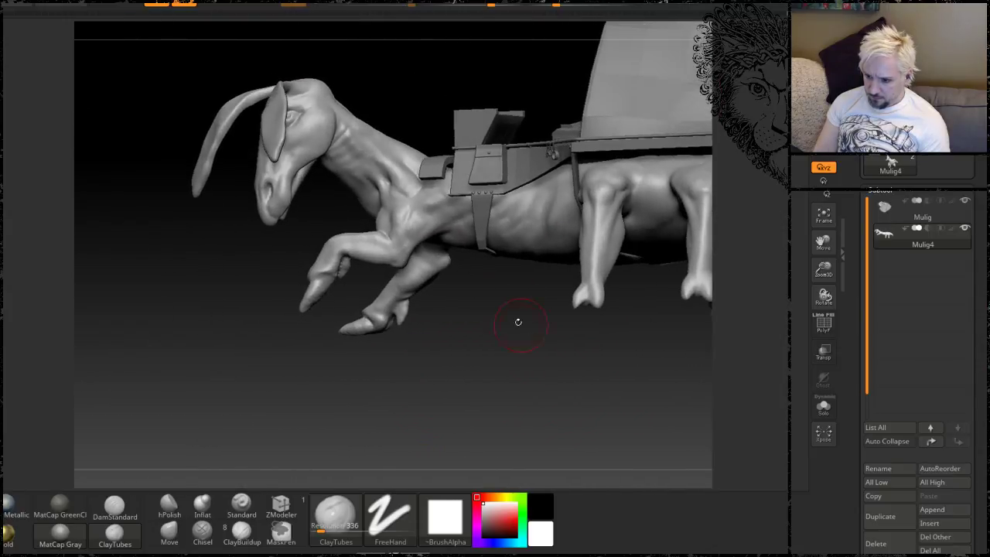
{"action": "mouse_move", "coordinate": [367, 310]}
{"action": "left_mouse_down"}
{"action": "mouse_move", "coordinate": [279, 352]}
{"action": "mouse_move", "coordinate": [297, 403]}
{"action": "left_mouse_up"}
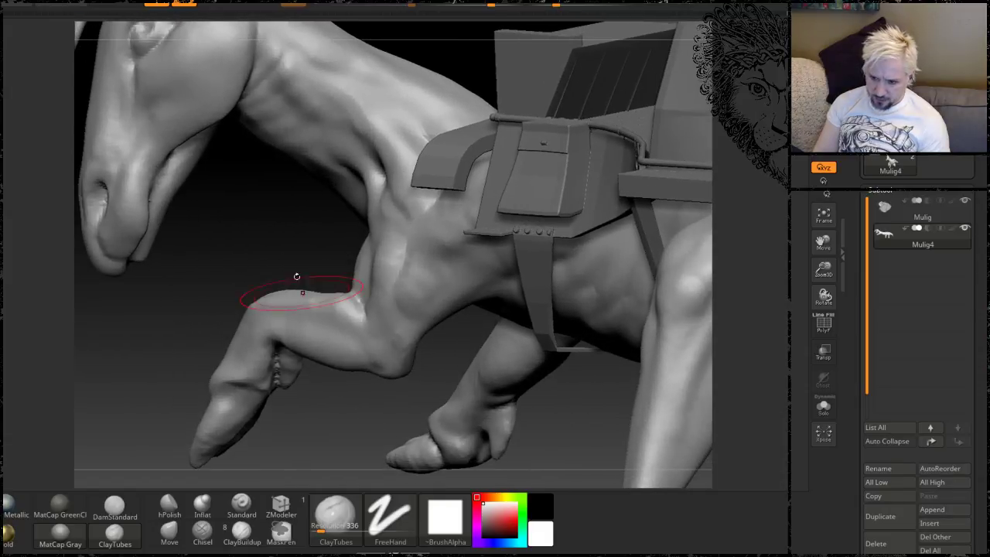
{"action": "left_click_drag", "start_coordinate": [228, 220], "coordinate": [321, 356], "text": "alt"}
{"action": "key", "text": "space"}
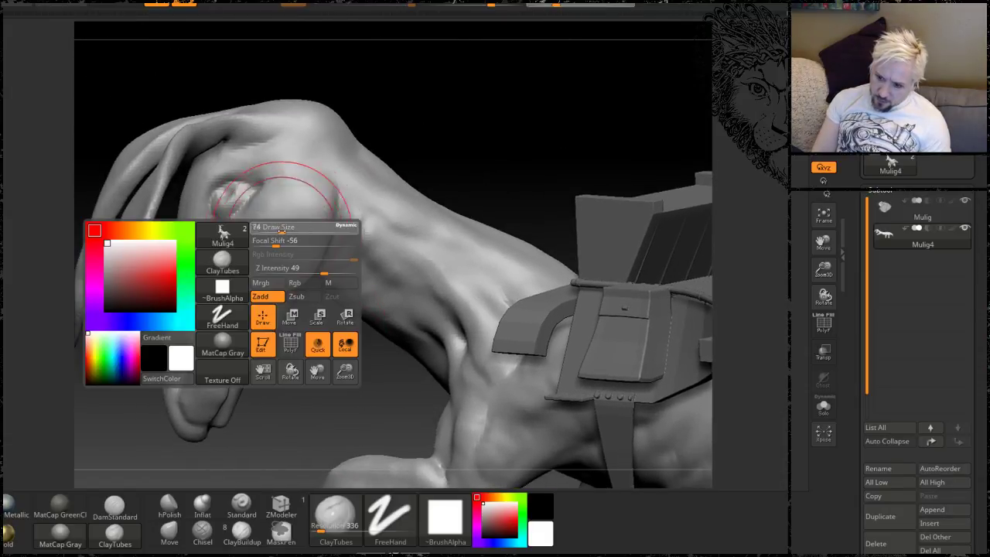
{"action": "left_click_drag", "start_coordinate": [270, 232], "coordinate": [275, 232]}
{"action": "left_click_drag", "start_coordinate": [417, 99], "coordinate": [429, 123]}
{"action": "mouse_move", "coordinate": [267, 259]}
{"action": "left_mouse_down"}
{"action": "mouse_move", "coordinate": [268, 242]}
{"action": "mouse_move", "coordinate": [283, 246]}
{"action": "mouse_move", "coordinate": [308, 203]}
{"action": "mouse_move", "coordinate": [270, 259]}
{"action": "mouse_move", "coordinate": [247, 259]}
{"action": "mouse_move", "coordinate": [298, 236]}
{"action": "left_mouse_up"}
{"action": "left_click_drag", "start_coordinate": [243, 253], "coordinate": [226, 323], "text": "shift"}
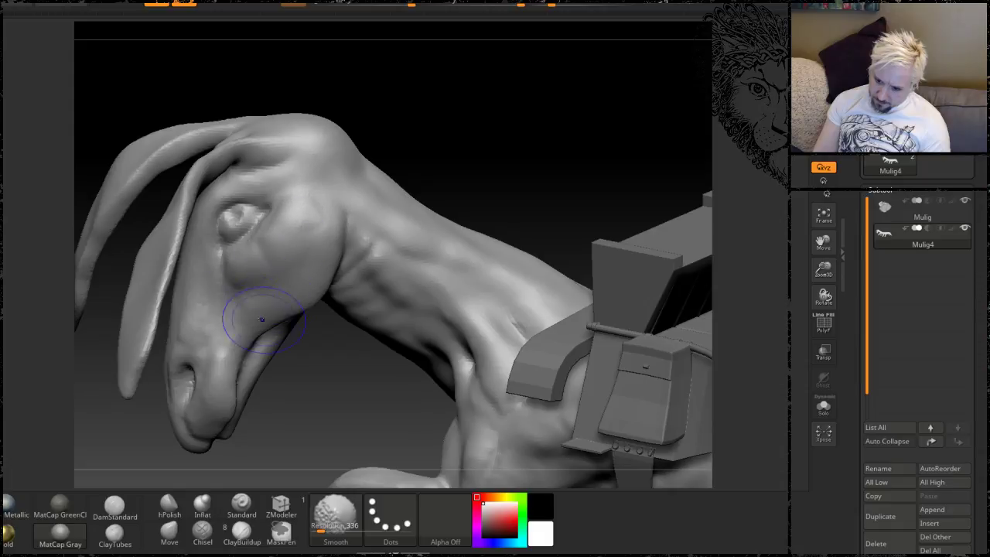
Step: Add ClayTubes strokes around the nostril and along the muzzle, and smooth them together with the area below the eye
{"action": "mouse_move", "coordinate": [210, 384]}
{"action": "left_mouse_down"}
{"action": "mouse_move", "coordinate": [237, 314]}
{"action": "mouse_move", "coordinate": [217, 435]}
{"action": "left_mouse_up"}
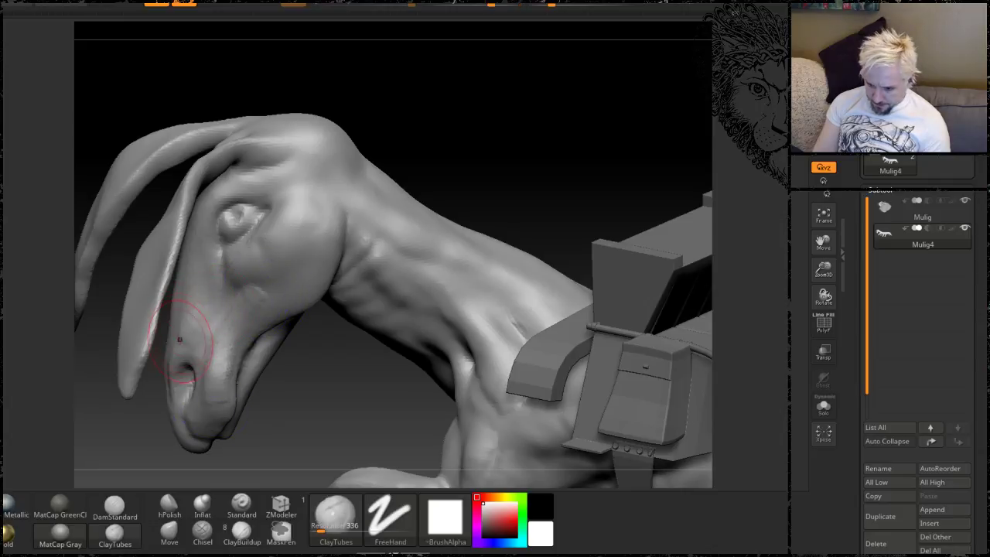
{"action": "left_click_drag", "start_coordinate": [179, 342], "coordinate": [178, 354]}
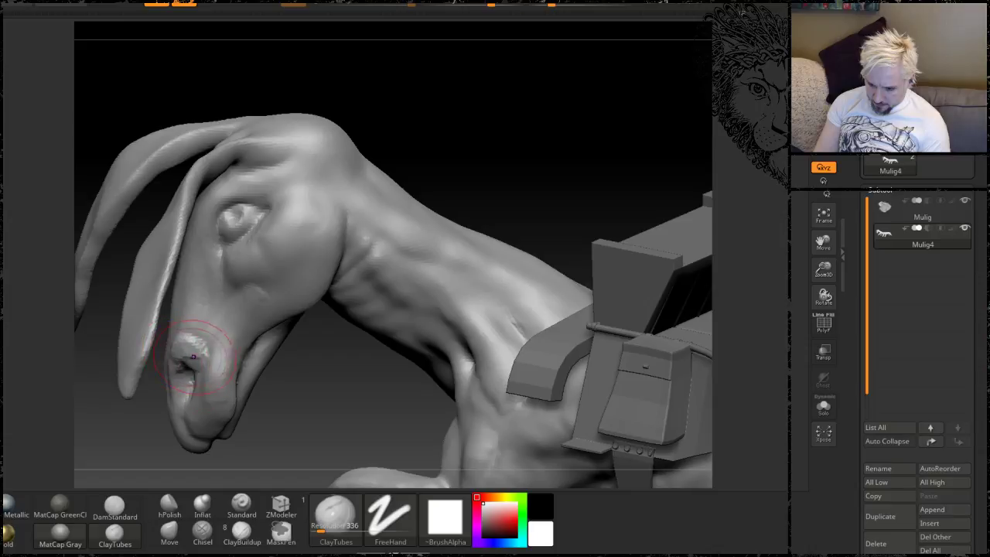
{"action": "left_click_drag", "start_coordinate": [193, 357], "coordinate": [194, 371], "text": "shift"}
{"action": "mouse_move", "coordinate": [185, 306]}
{"action": "left_mouse_down"}
{"action": "mouse_move", "coordinate": [191, 350]}
{"action": "mouse_move", "coordinate": [200, 348]}
{"action": "left_mouse_up"}
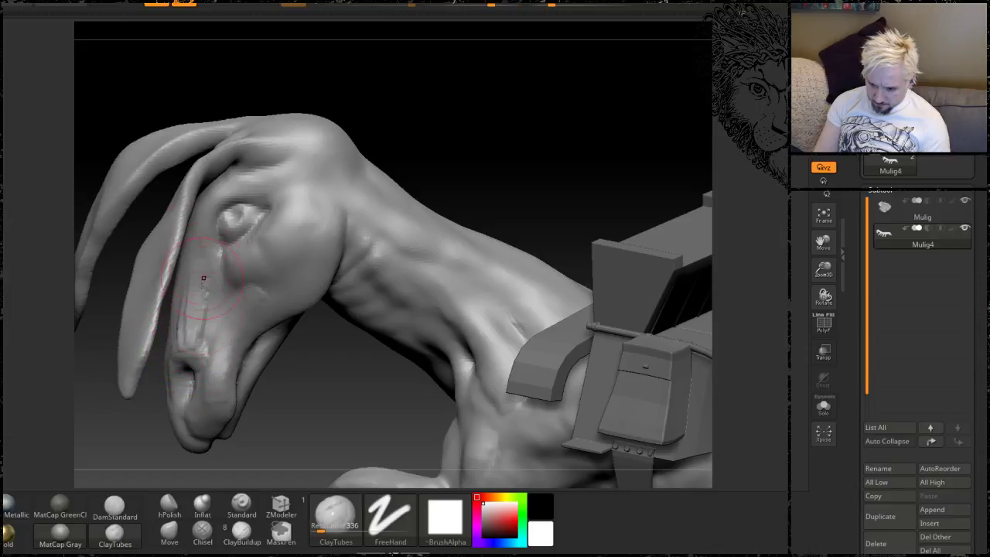
{"action": "left_click_drag", "start_coordinate": [204, 282], "coordinate": [193, 340]}
{"action": "left_click_drag", "start_coordinate": [190, 283], "coordinate": [198, 337], "text": "shift"}
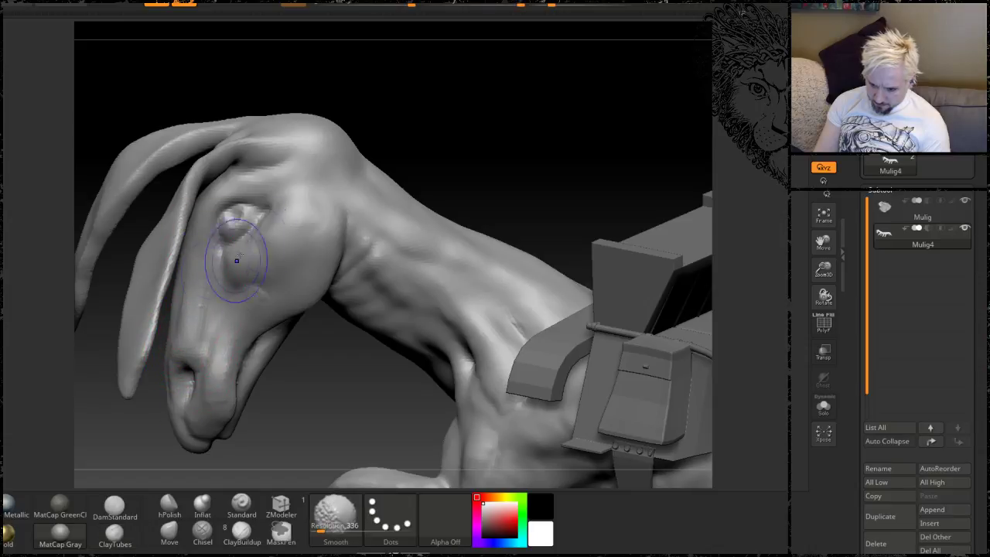
{"action": "left_click_drag", "start_coordinate": [237, 261], "coordinate": [299, 248], "text": "shift"}
Step: Sculpt the ridge above the nostril on the opposite side of the muzzle and smooth it up towards the eye
{"action": "left_click_drag", "start_coordinate": [460, 137], "coordinate": [563, 98]}
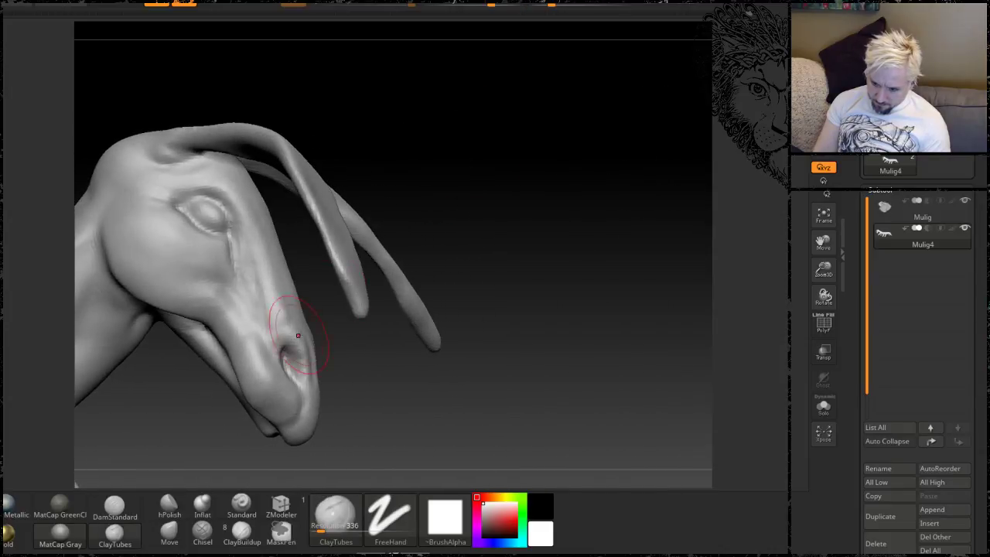
{"action": "key", "text": "shift"}
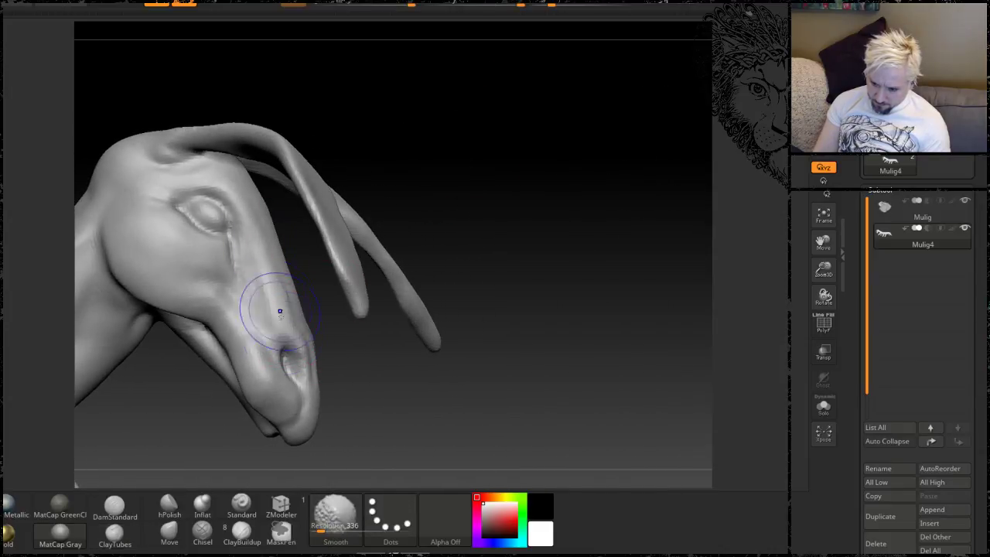
{"action": "mouse_move", "coordinate": [283, 323]}
{"action": "left_mouse_down"}
{"action": "mouse_move", "coordinate": [282, 342]}
{"action": "mouse_move", "coordinate": [269, 333]}
{"action": "mouse_move", "coordinate": [286, 339]}
{"action": "mouse_move", "coordinate": [281, 285]}
{"action": "mouse_move", "coordinate": [263, 266]}
{"action": "left_mouse_up"}
{"action": "key", "text": "shift"}
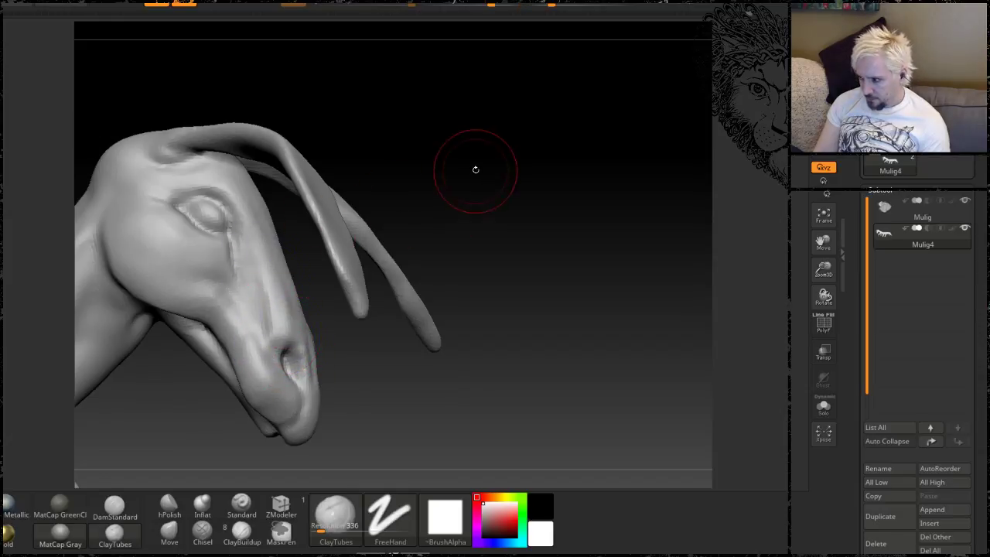
Step: Build up the cheek behind and below the eye with ClayTubes strokes and smooth it
{"action": "left_click_drag", "start_coordinate": [476, 168], "coordinate": [478, 184]}
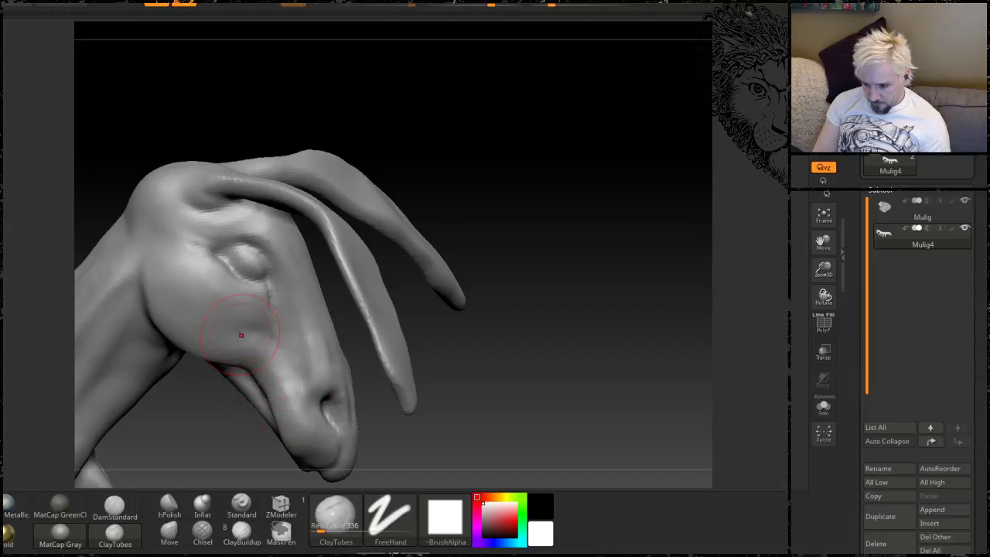
{"action": "mouse_move", "coordinate": [200, 257]}
{"action": "left_mouse_down"}
{"action": "mouse_move", "coordinate": [173, 261]}
{"action": "mouse_move", "coordinate": [185, 285]}
{"action": "mouse_move", "coordinate": [225, 304]}
{"action": "left_mouse_up"}
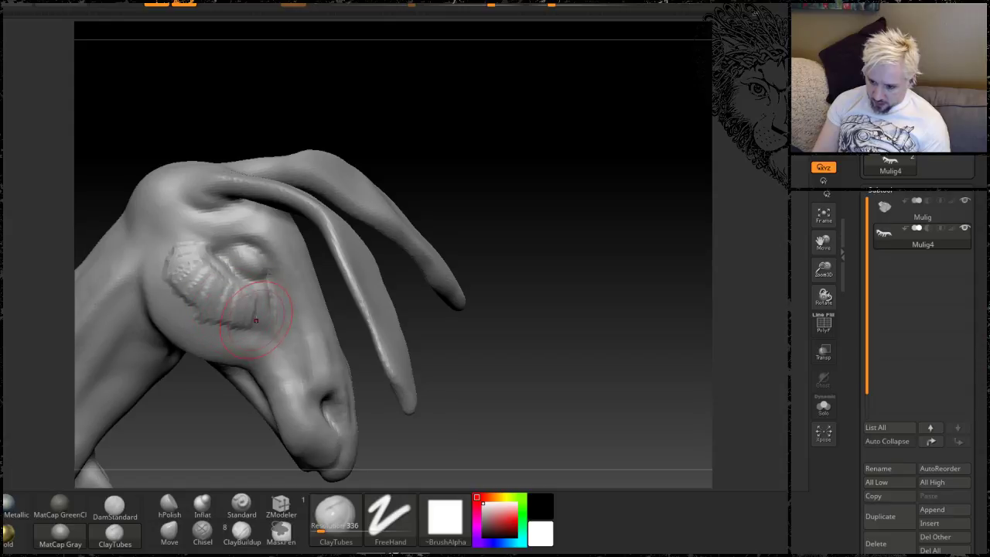
{"action": "left_click_drag", "start_coordinate": [181, 276], "coordinate": [186, 267], "text": "shift"}
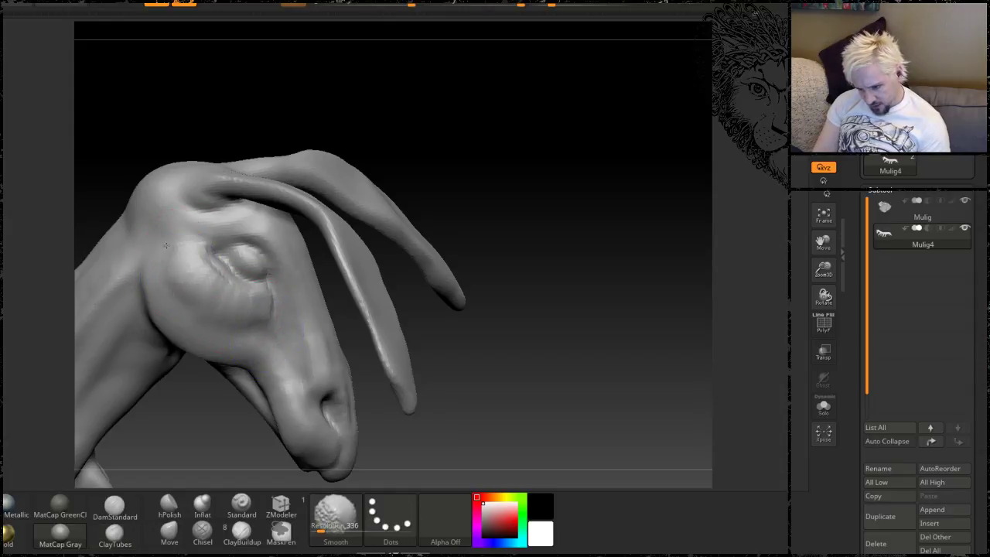
Step: Add ClayTubes strokes along the side of the muzzle from the mouth up to the cheek and smooth them
{"action": "mouse_move", "coordinate": [542, 281]}
{"action": "left_mouse_down"}
{"action": "mouse_move", "coordinate": [580, 199]}
{"action": "mouse_move", "coordinate": [564, 154]}
{"action": "left_mouse_up"}
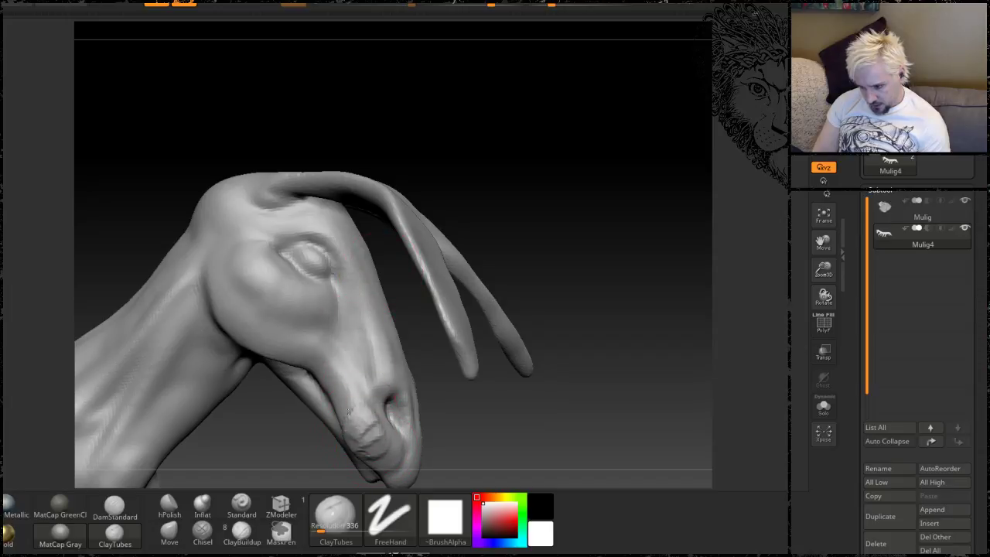
{"action": "left_click_drag", "start_coordinate": [348, 412], "coordinate": [331, 335]}
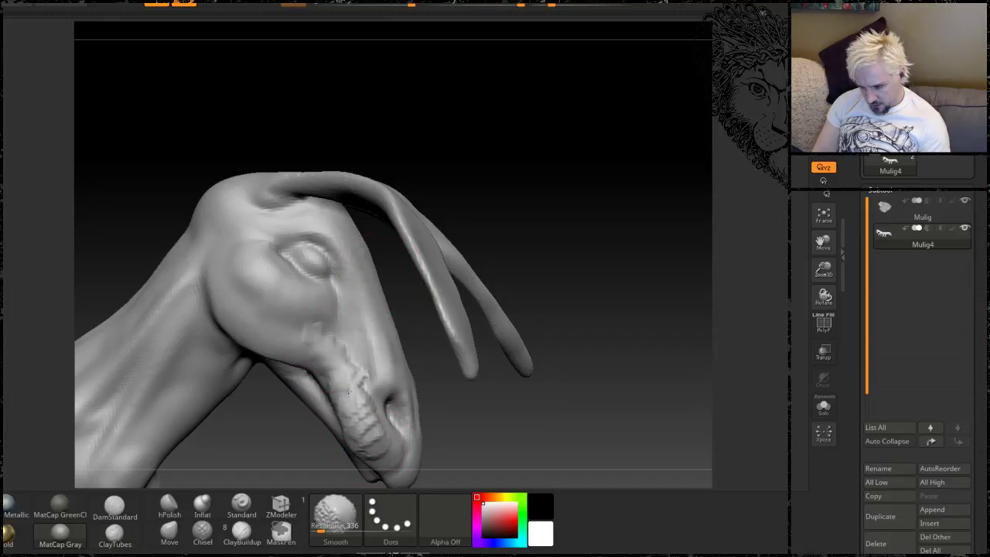
{"action": "mouse_move", "coordinate": [348, 390]}
{"action": "left_mouse_down", "text": "shift"}
{"action": "mouse_move", "coordinate": [365, 402]}
{"action": "mouse_move", "coordinate": [379, 358]}
{"action": "mouse_move", "coordinate": [325, 316]}
{"action": "mouse_move", "coordinate": [333, 302]}
{"action": "left_mouse_up", "text": "shift"}
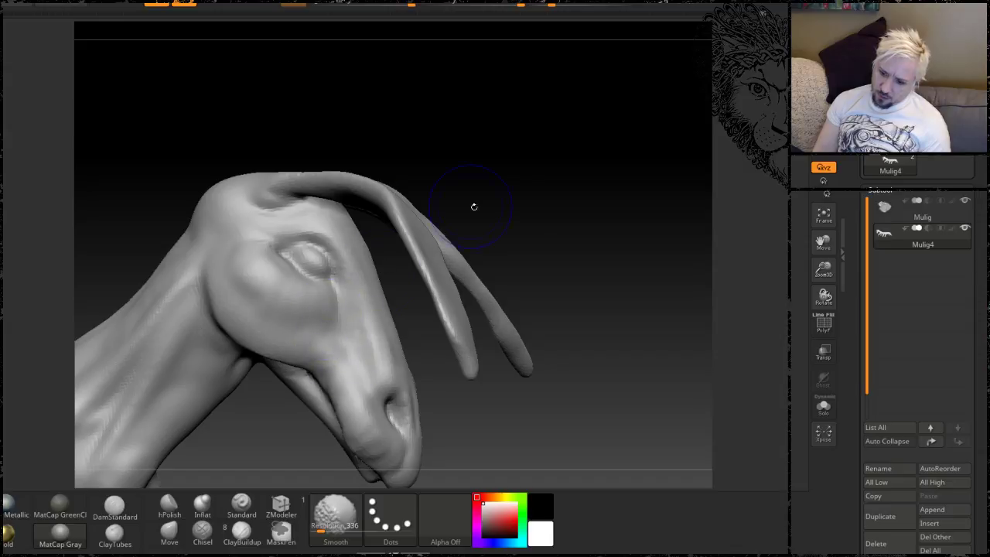
Step: Set the ClayTubes draw size to 8 and add small strokes on the eyeball
{"action": "mouse_move", "coordinate": [474, 207]}
{"action": "left_mouse_down"}
{"action": "mouse_move", "coordinate": [396, 173]}
{"action": "mouse_move", "coordinate": [506, 194]}
{"action": "mouse_move", "coordinate": [610, 151]}
{"action": "left_mouse_up"}
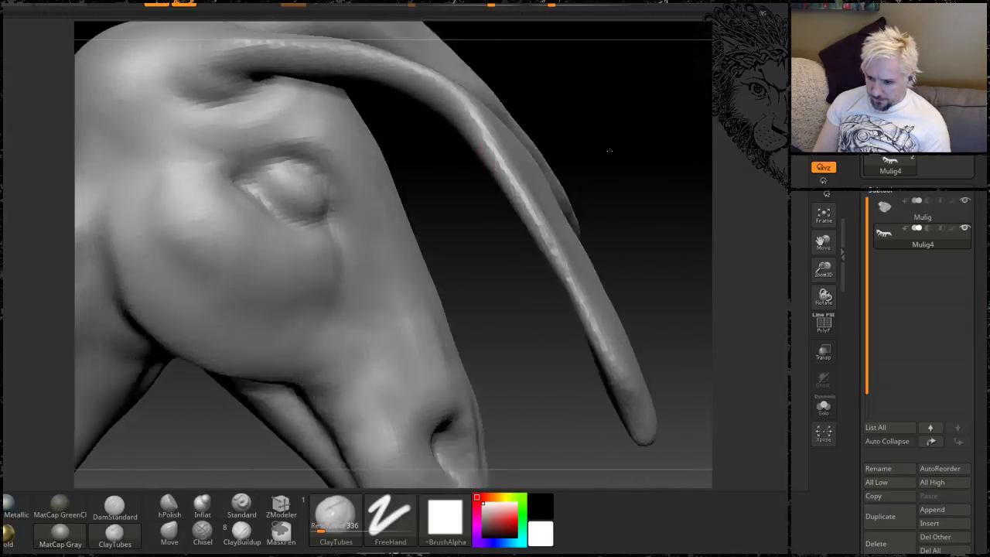
{"action": "key", "text": "space"}
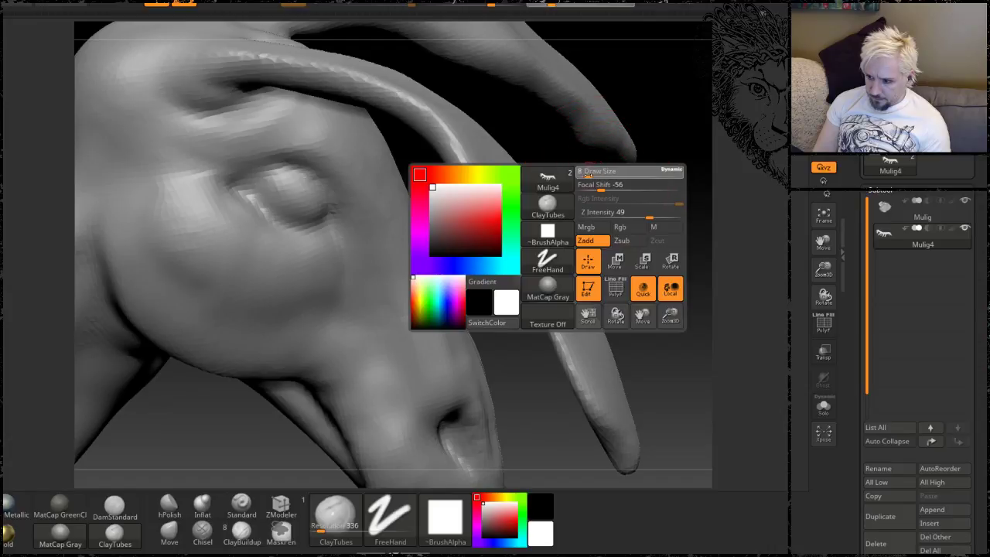
{"action": "key", "text": "ctrl"}
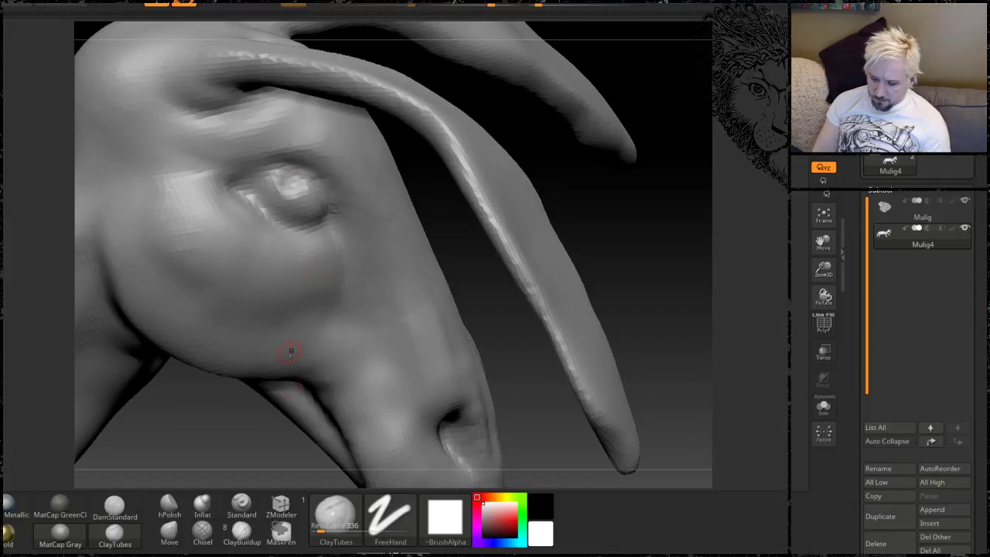
Step: Examine the creature's head, neck and front body from several angles and distances
{"action": "left_click_drag", "start_coordinate": [635, 298], "coordinate": [566, 166], "text": "alt"}
{"action": "mouse_move", "coordinate": [511, 314]}
{"action": "left_mouse_down", "text": "alt"}
{"action": "mouse_move", "coordinate": [641, 314]}
{"action": "mouse_move", "coordinate": [565, 273]}
{"action": "mouse_move", "coordinate": [588, 173]}
{"action": "mouse_move", "coordinate": [623, 151]}
{"action": "mouse_move", "coordinate": [444, 170]}
{"action": "mouse_move", "coordinate": [456, 159]}
{"action": "mouse_move", "coordinate": [434, 171]}
{"action": "mouse_move", "coordinate": [422, 153]}
{"action": "left_mouse_up", "text": "alt"}
{"action": "left_click_drag", "start_coordinate": [308, 129], "coordinate": [424, 230]}
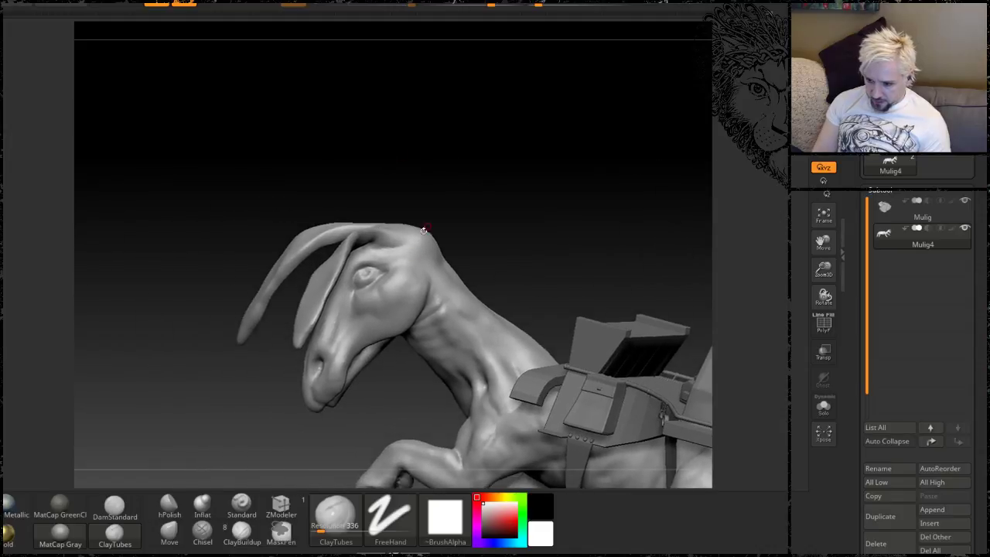
{"action": "left_click_drag", "start_coordinate": [491, 195], "coordinate": [587, 128], "text": "alt"}
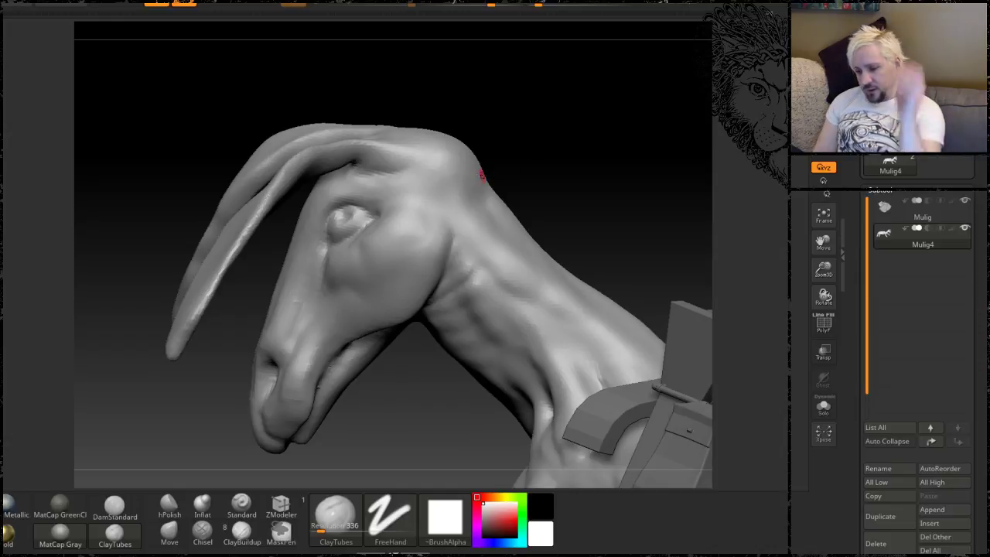
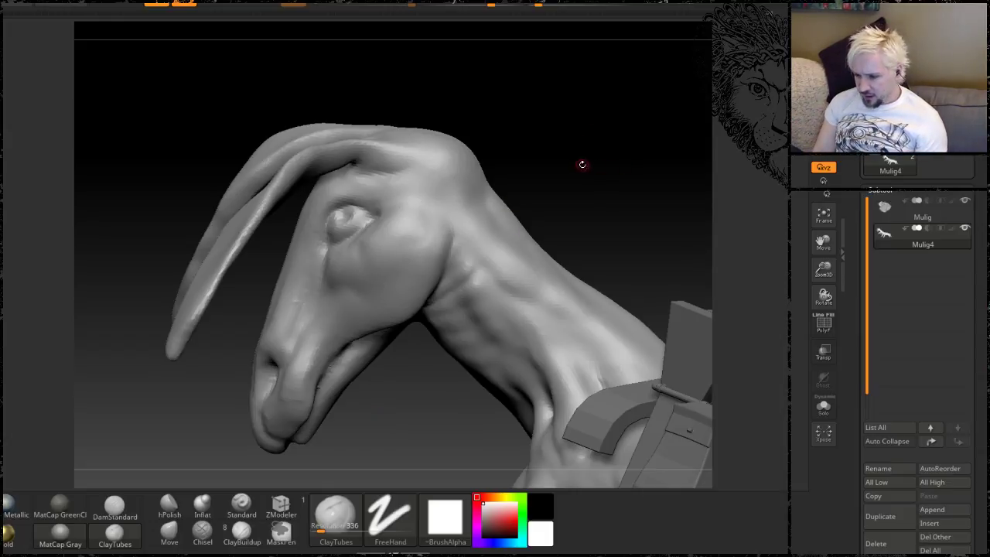
{"action": "left_click_drag", "start_coordinate": [583, 164], "coordinate": [590, 144]}
{"action": "mouse_move", "coordinate": [635, 174]}
{"action": "left_mouse_down", "text": "alt"}
{"action": "mouse_move", "coordinate": [506, 183]}
{"action": "mouse_move", "coordinate": [475, 157]}
{"action": "left_mouse_up", "text": "alt"}
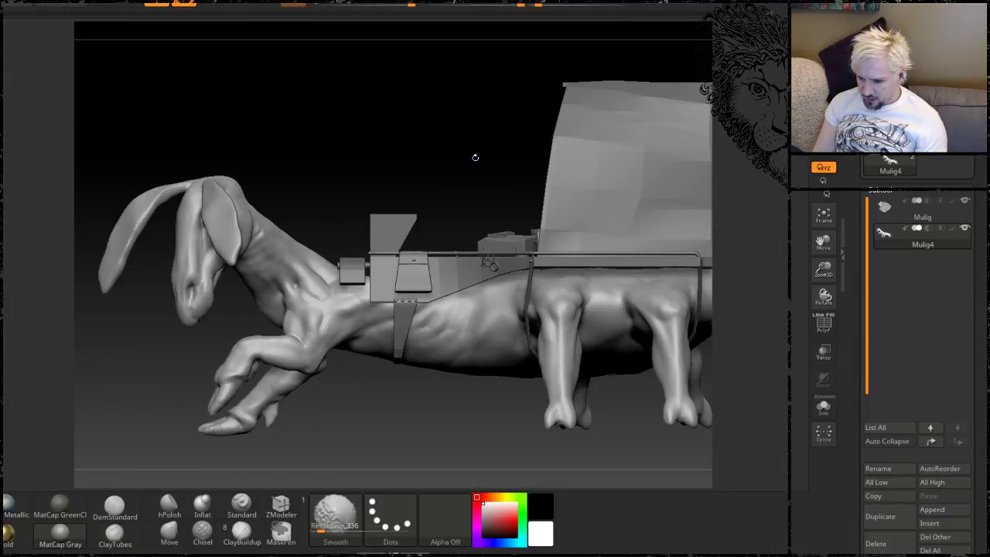
{"action": "left_click_drag", "start_coordinate": [486, 118], "coordinate": [450, 137]}
{"action": "left_click_drag", "start_coordinate": [322, 144], "coordinate": [497, 149], "text": "alt"}
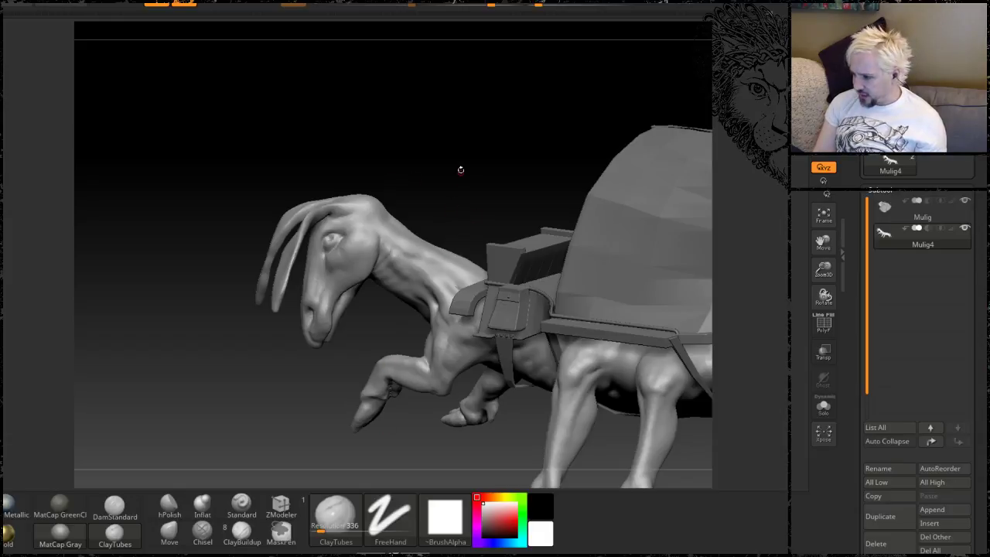
{"action": "mouse_move", "coordinate": [482, 137]}
{"action": "left_mouse_down"}
{"action": "mouse_move", "coordinate": [503, 177]}
{"action": "mouse_move", "coordinate": [546, 146]}
{"action": "mouse_move", "coordinate": [490, 143]}
{"action": "left_mouse_up"}
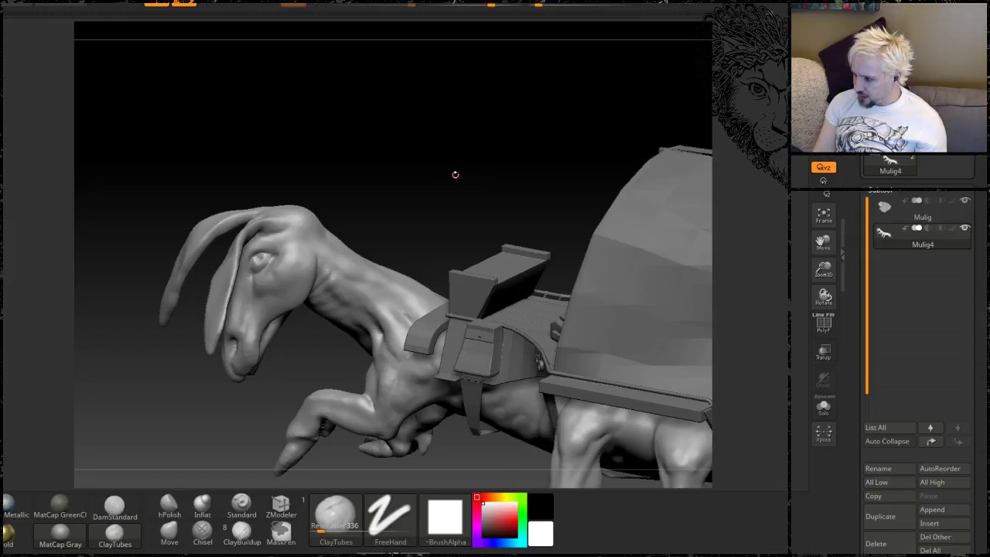
{"action": "left_click_drag", "start_coordinate": [423, 167], "coordinate": [405, 129]}
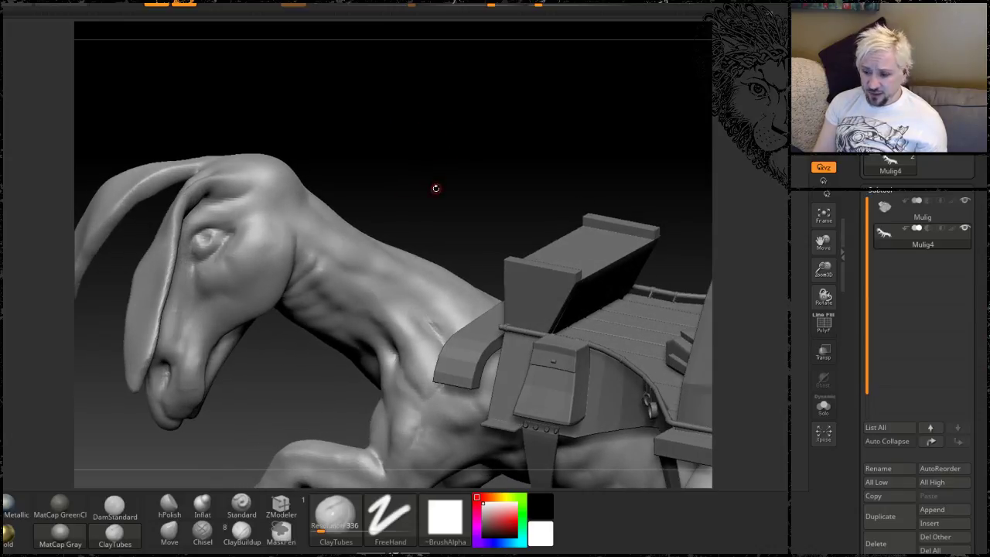
Step: Smooth the rough creases at the base of the neck in front of the harness
{"action": "left_click_drag", "start_coordinate": [436, 203], "coordinate": [473, 216], "text": "alt"}
{"action": "left_click_drag", "start_coordinate": [560, 173], "coordinate": [491, 260], "text": "alt"}
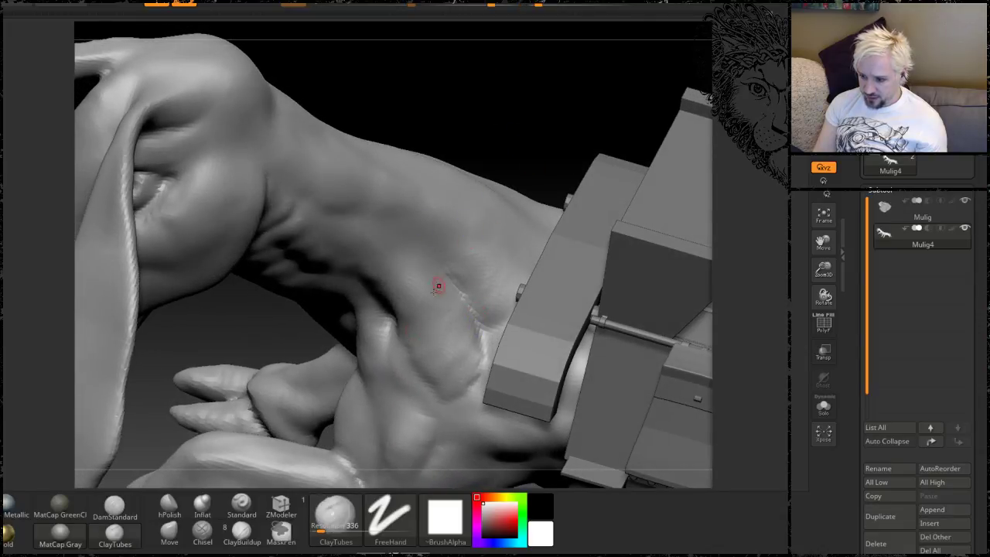
{"action": "key", "text": "shift"}
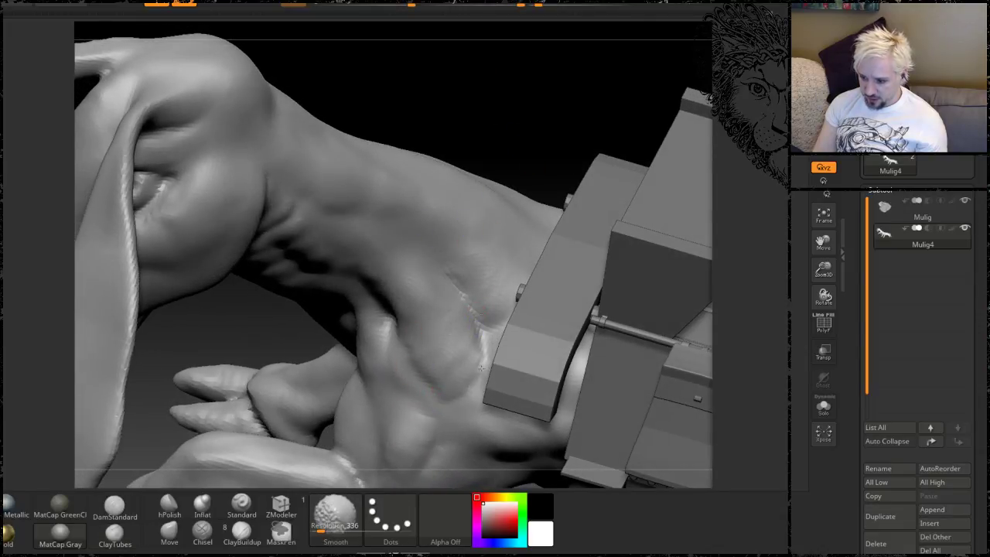
Step: Switch to DamStandard with a larger draw size and carve creases between the muscles at the base of the neck
{"action": "left_click_drag", "start_coordinate": [549, 154], "coordinate": [560, 109]}
{"action": "left_click_drag", "start_coordinate": [534, 181], "coordinate": [492, 169], "text": "alt"}
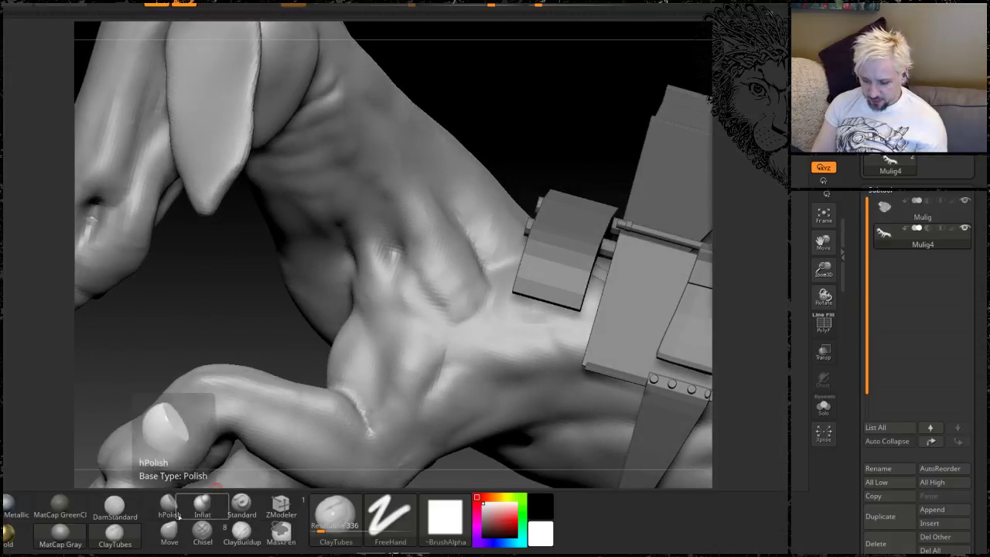
{"action": "left_click", "coordinate": [115, 506]}
{"action": "key", "text": "space"}
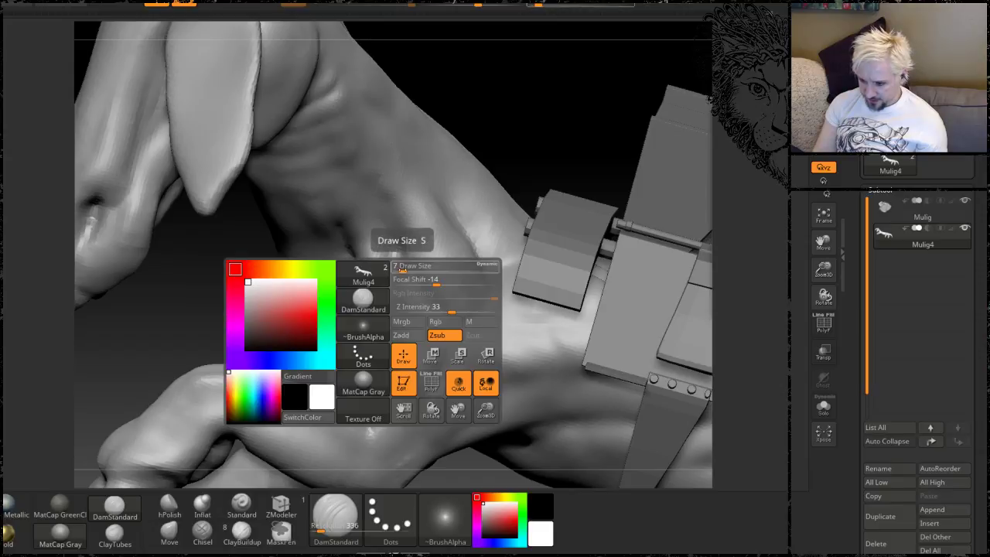
{"action": "left_click_drag", "start_coordinate": [402, 269], "coordinate": [405, 270]}
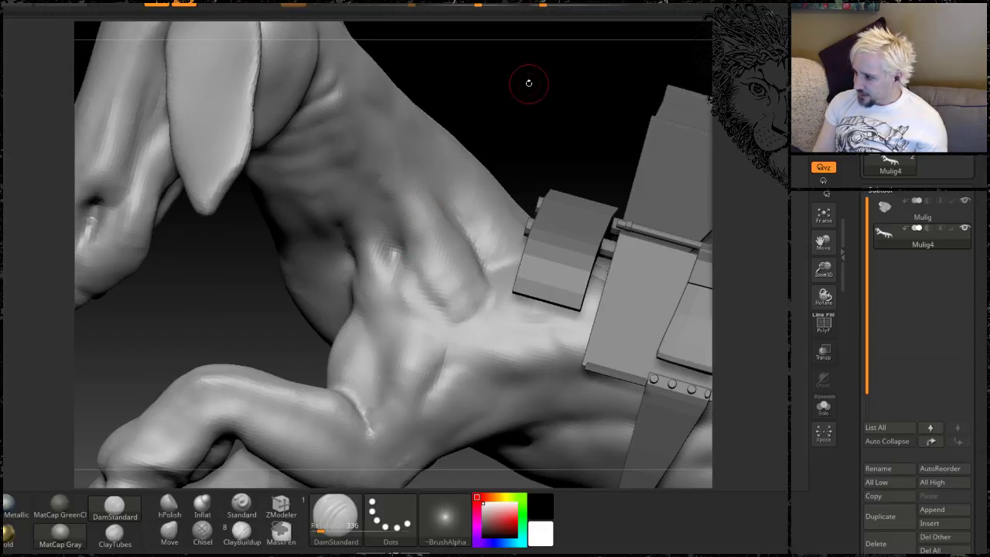
{"action": "left_click_drag", "start_coordinate": [526, 84], "coordinate": [533, 86]}
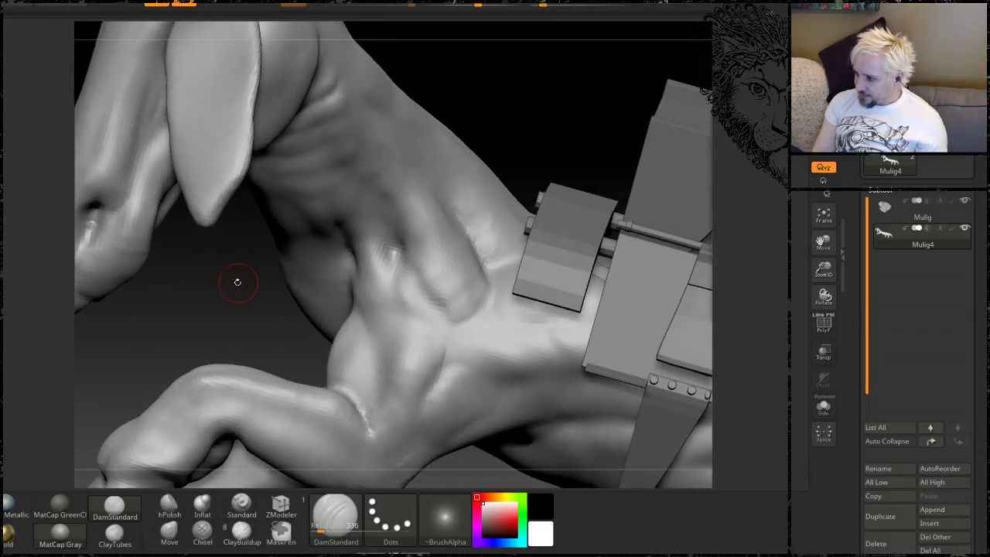
{"action": "mouse_move", "coordinate": [242, 284]}
{"action": "left_mouse_down"}
{"action": "mouse_move", "coordinate": [178, 286]}
{"action": "mouse_move", "coordinate": [249, 281]}
{"action": "left_mouse_up"}
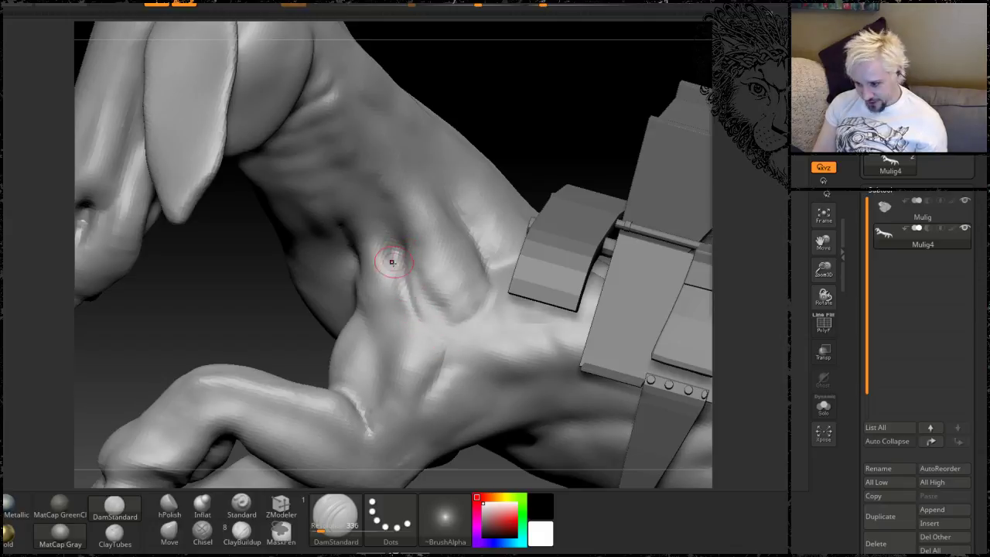
{"action": "mouse_move", "coordinate": [392, 263]}
{"action": "left_mouse_down"}
{"action": "mouse_move", "coordinate": [394, 309]}
{"action": "mouse_move", "coordinate": [410, 331]}
{"action": "left_mouse_up"}
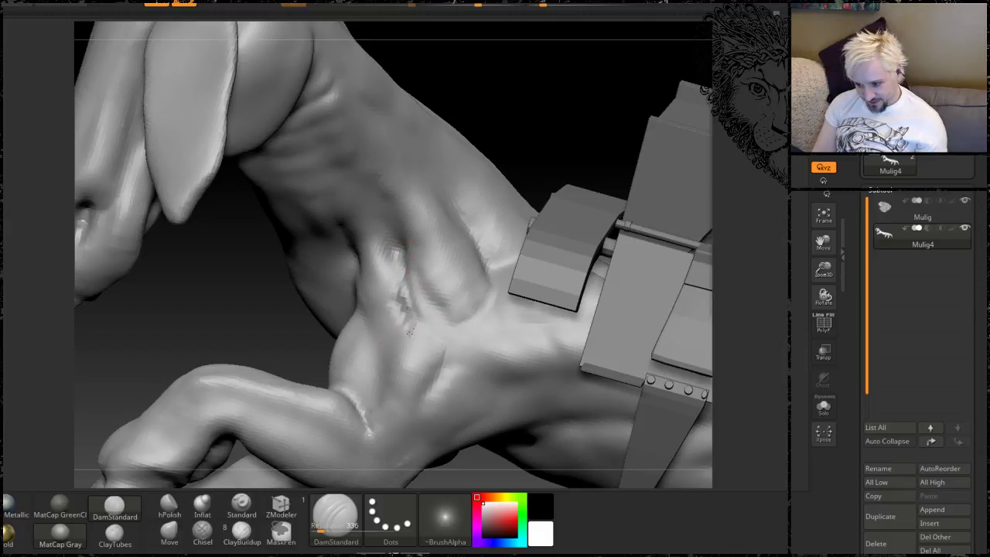
Step: Save the tool as Mulig in ZTool format, replacing the existing file
{"action": "mouse_move", "coordinate": [232, 305]}
{"action": "left_mouse_down"}
{"action": "mouse_move", "coordinate": [243, 266]}
{"action": "mouse_move", "coordinate": [230, 274]}
{"action": "mouse_move", "coordinate": [325, 372]}
{"action": "mouse_move", "coordinate": [348, 359]}
{"action": "mouse_move", "coordinate": [338, 357]}
{"action": "mouse_move", "coordinate": [347, 384]}
{"action": "mouse_move", "coordinate": [319, 258]}
{"action": "left_mouse_up"}
{"action": "left_click_drag", "start_coordinate": [522, 227], "coordinate": [391, 130], "text": "alt"}
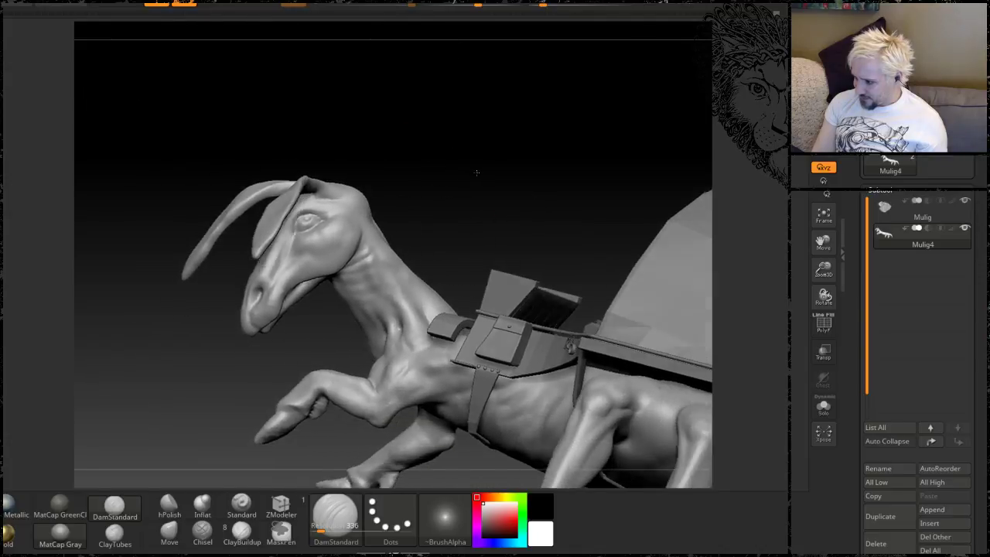
{"action": "left_click_drag", "start_coordinate": [477, 173], "coordinate": [495, 197]}
{"action": "left_click_drag", "start_coordinate": [488, 161], "coordinate": [466, 129]}
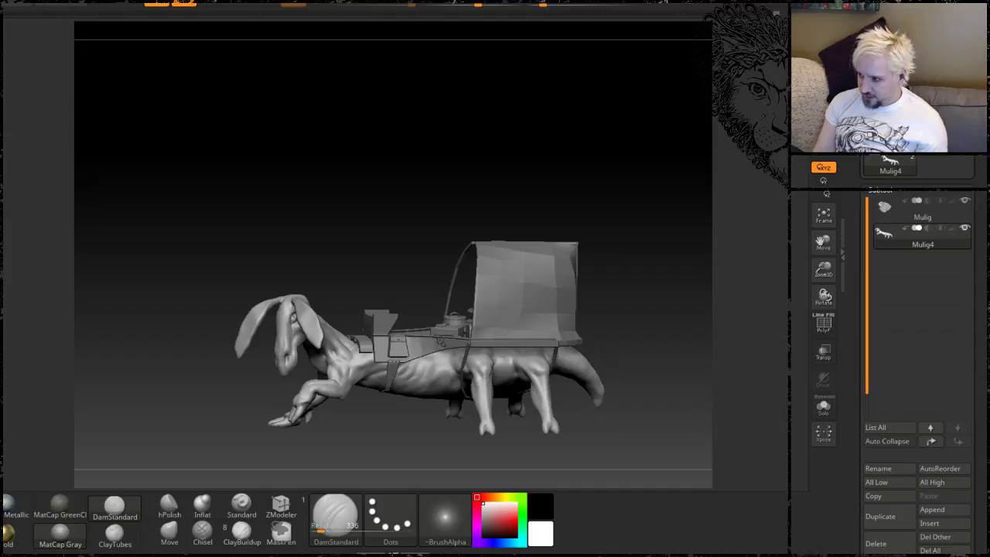
{"action": "key", "text": "ctrl+s"}
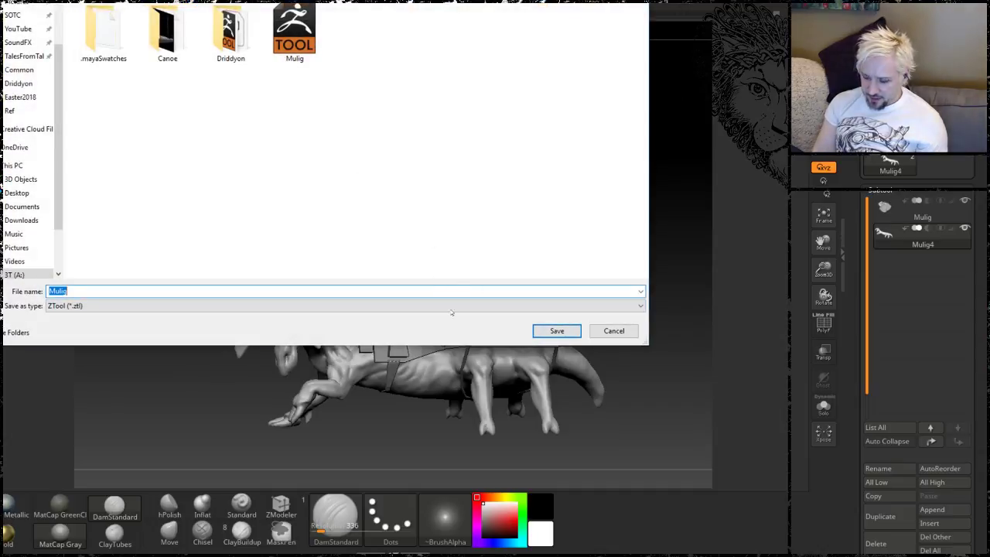
{"action": "left_click", "coordinate": [557, 331]}
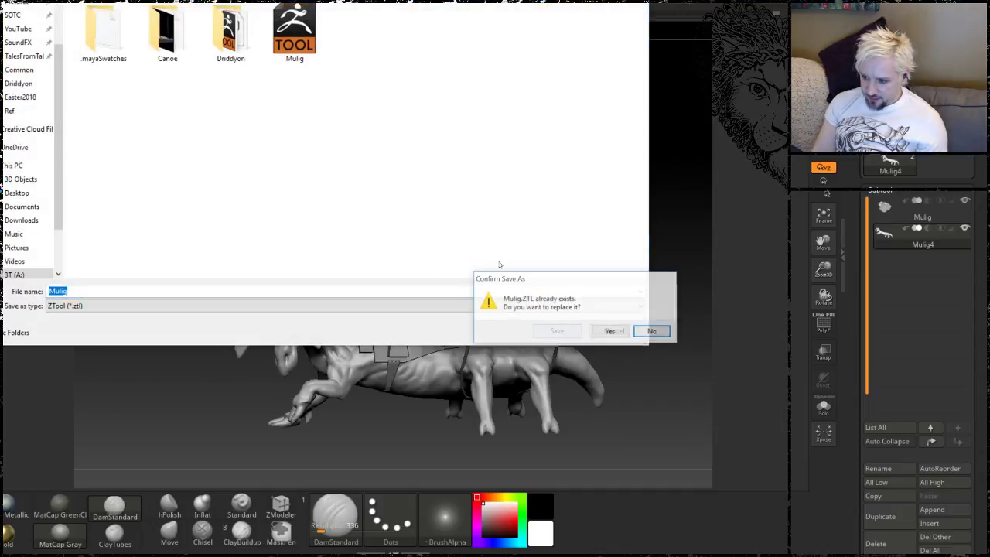
{"action": "left_click", "coordinate": [611, 331]}
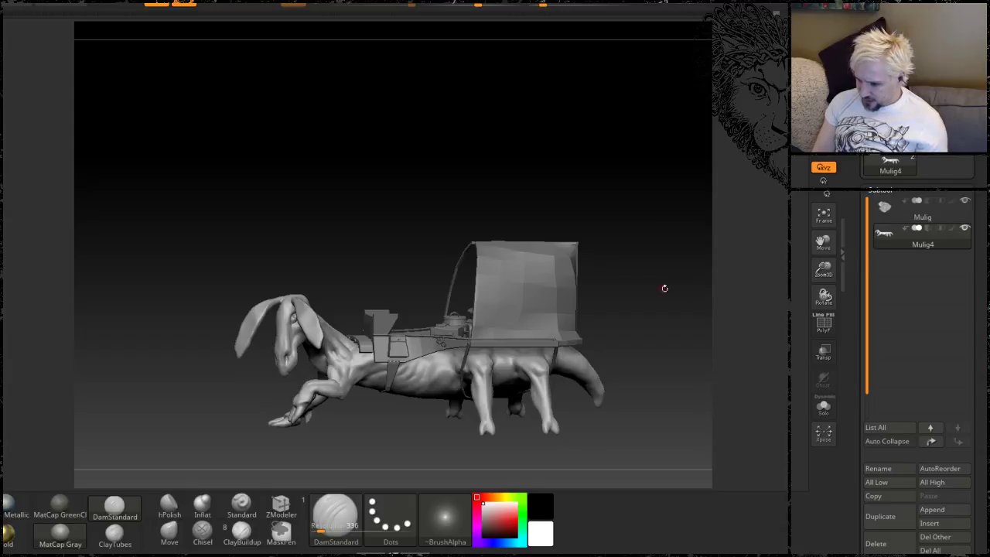
Step: Merge the Mulig cart subtool down with the Mulig4 creature subtool
{"action": "left_click", "coordinate": [903, 210]}
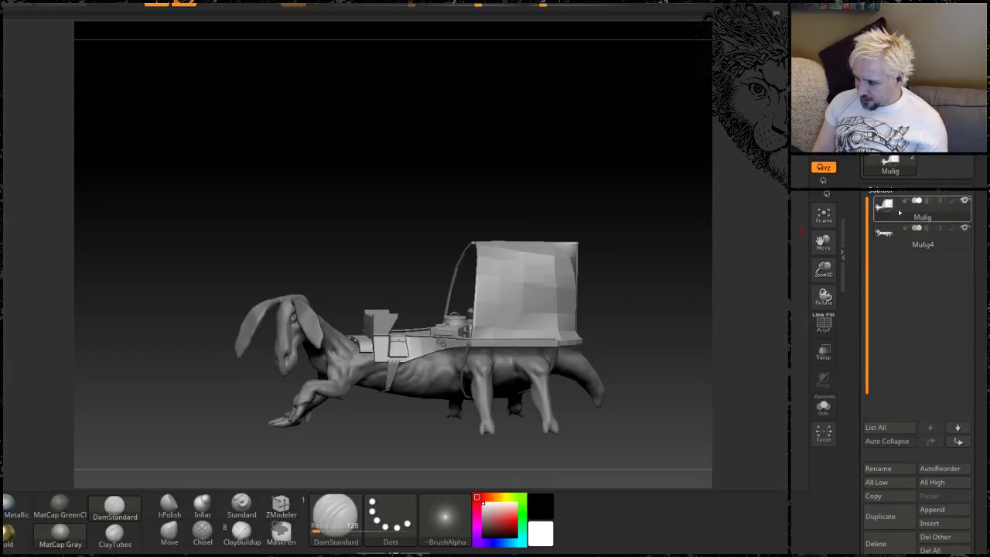
{"action": "left_click_drag", "start_coordinate": [982, 340], "coordinate": [982, 117]}
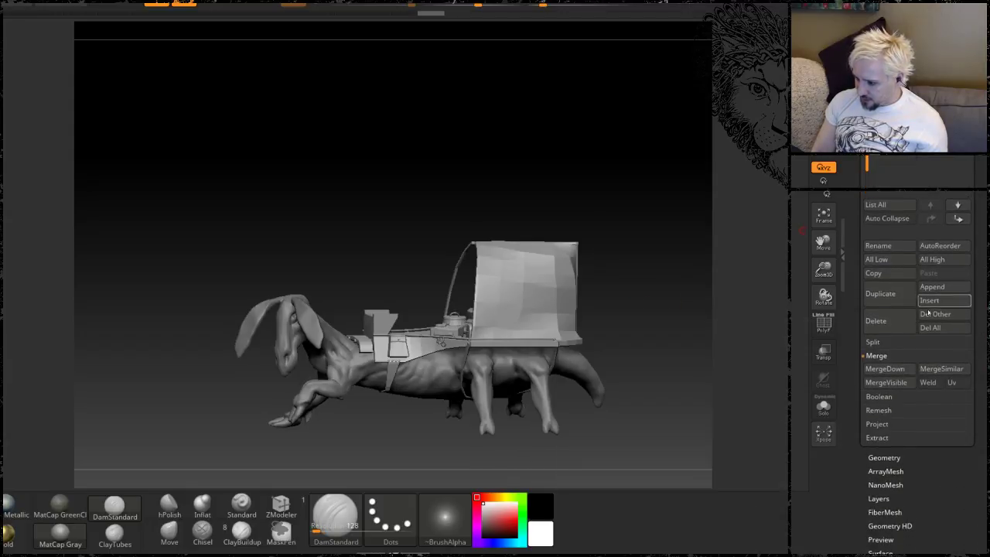
{"action": "left_click", "coordinate": [890, 368]}
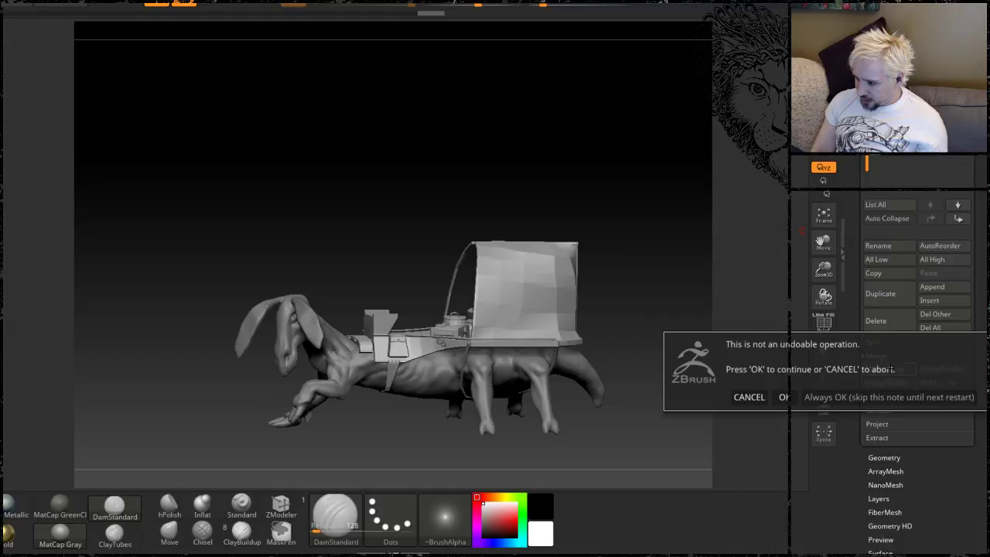
{"action": "left_click", "coordinate": [782, 396]}
Step: Export the merged model in OBJ format over the existing MuligWithPlatform file
{"action": "left_click_drag", "start_coordinate": [981, 211], "coordinate": [981, 433]}
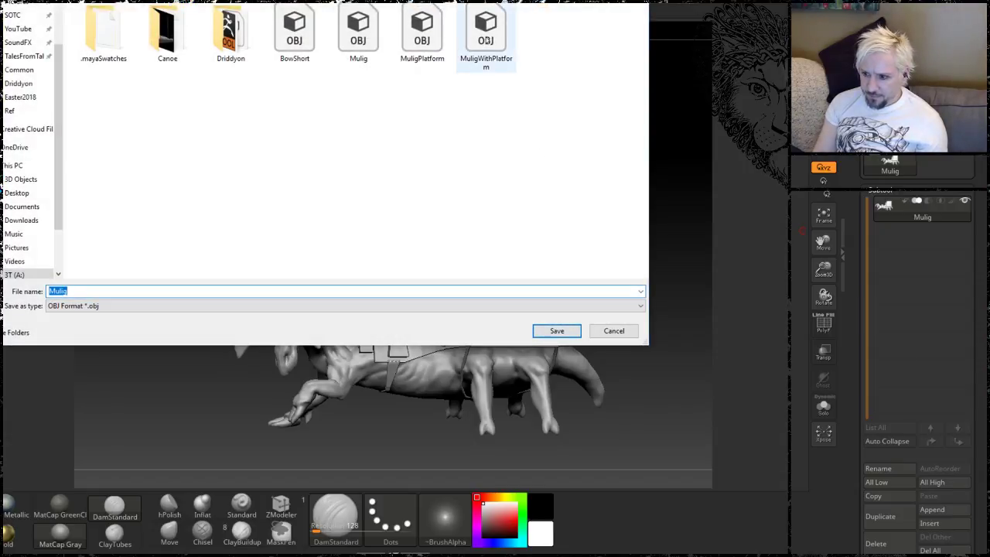
{"action": "left_click", "coordinate": [485, 38]}
{"action": "left_click", "coordinate": [546, 330]}
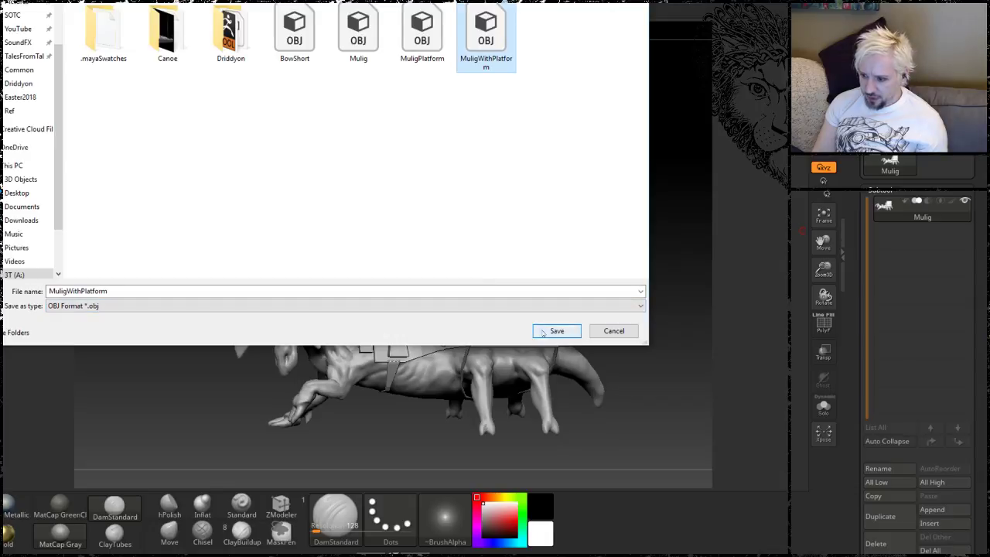
{"action": "left_click", "coordinate": [610, 331]}
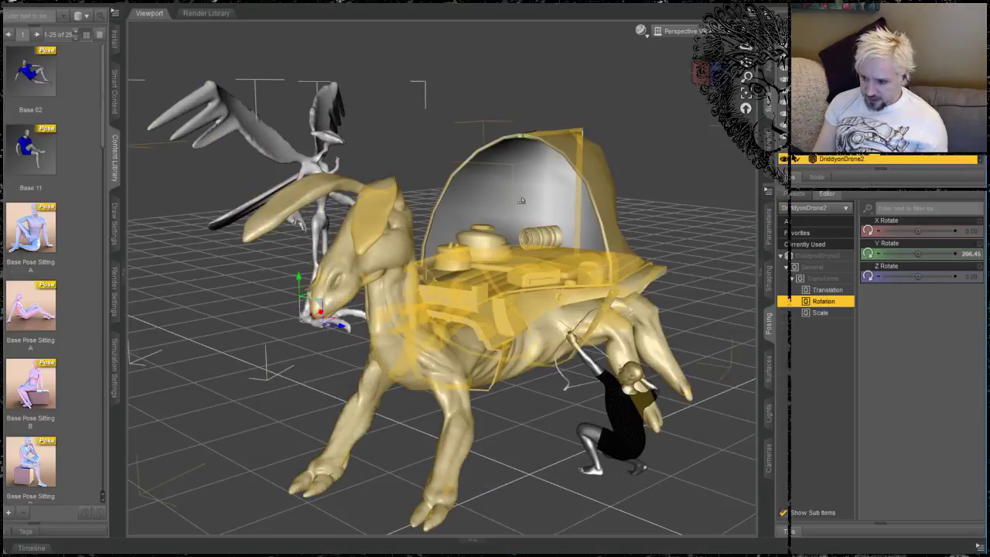
Step: Switch to DAZ Studio and delete the outdated MuligWithPlatform model from the scene
{"action": "left_click", "coordinate": [540, 273]}
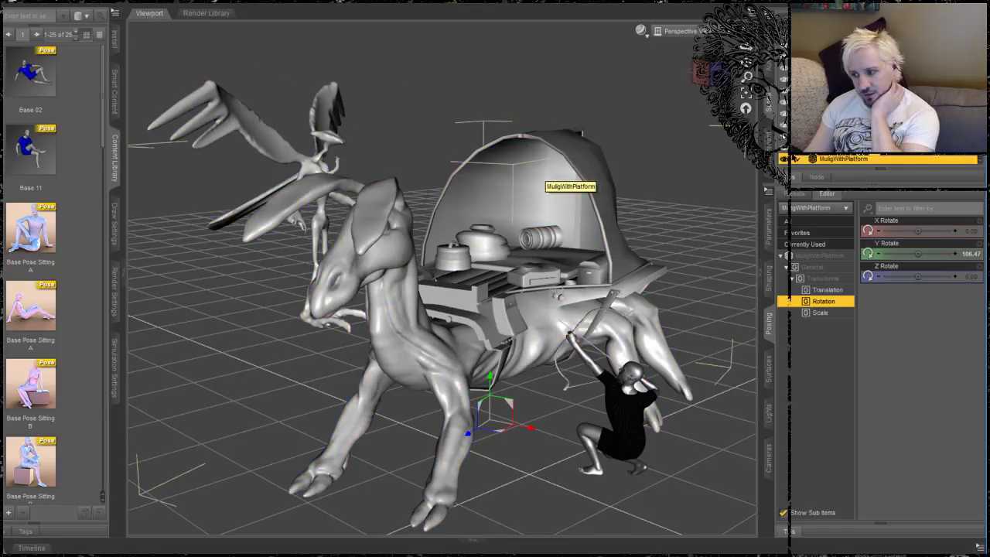
{"action": "right_click", "coordinate": [819, 163]}
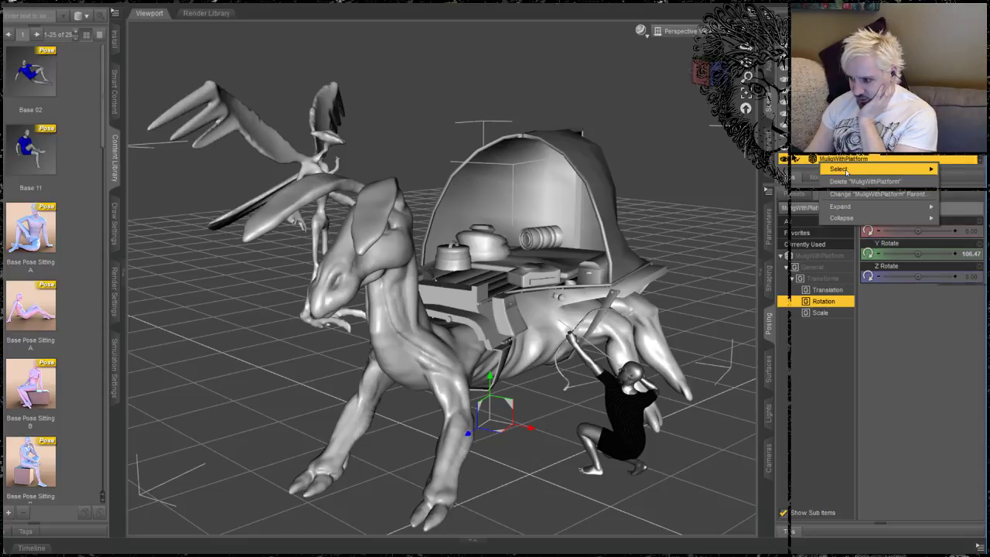
{"action": "mouse_move", "coordinate": [845, 172]}
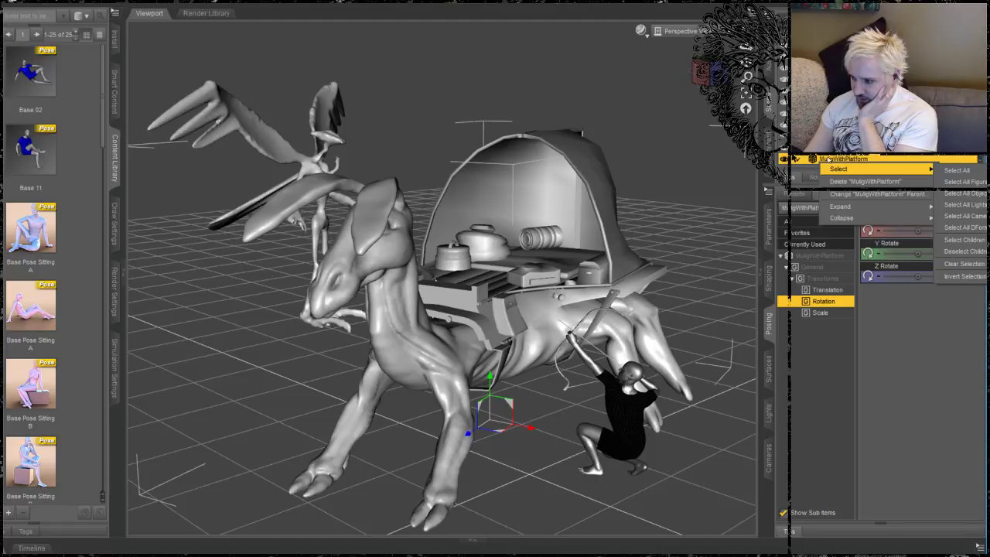
{"action": "right_click", "coordinate": [830, 159]}
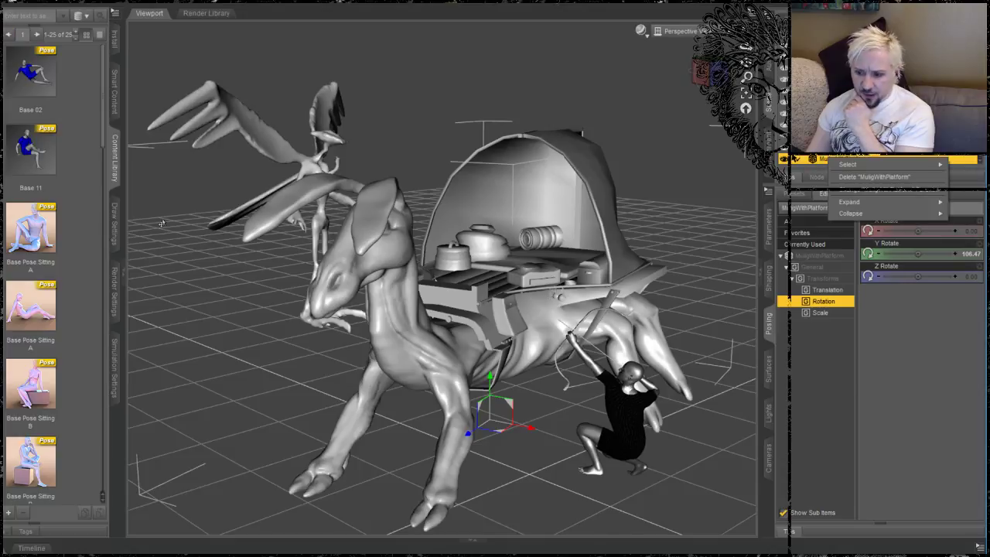
{"action": "left_click", "coordinate": [367, 253]}
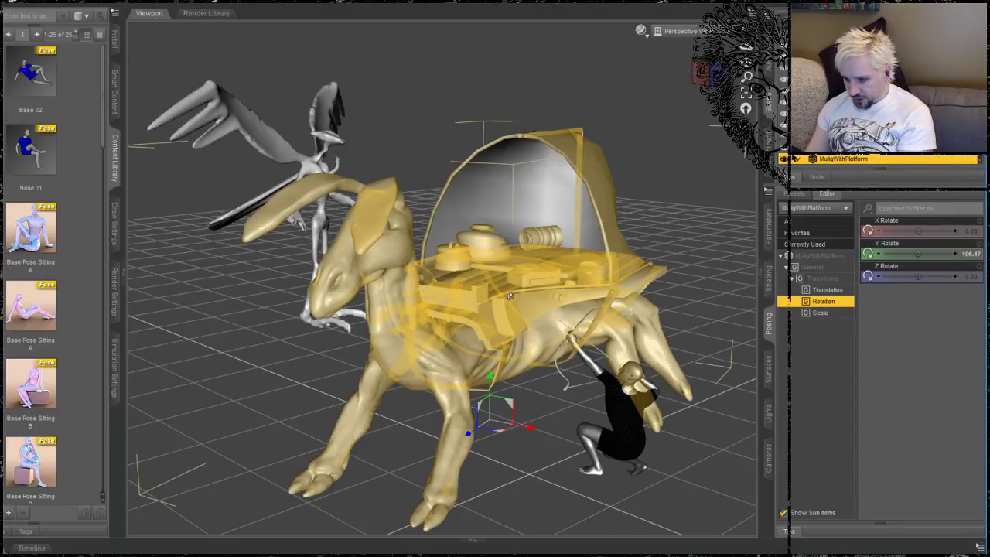
{"action": "key", "text": "Delete"}
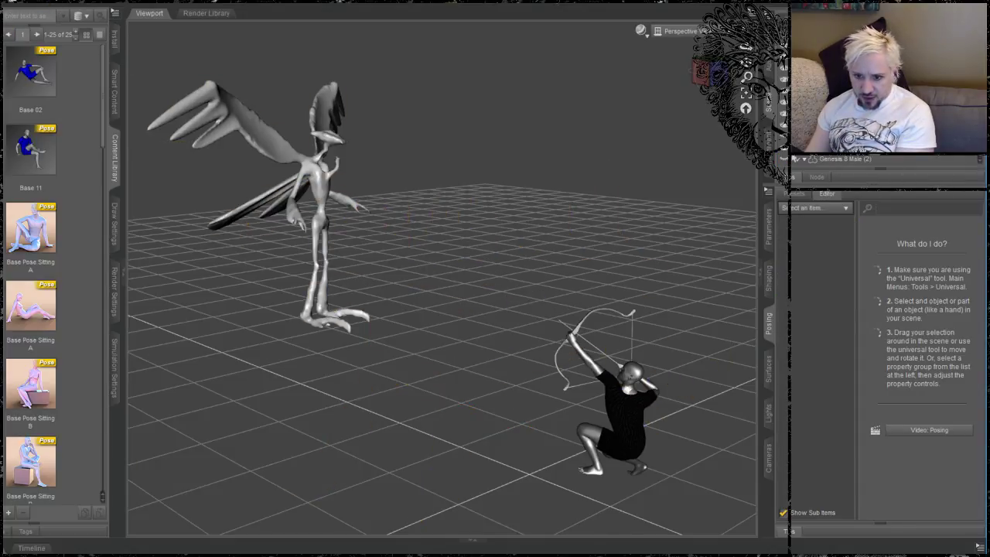
Step: Import the re-exported MuligWithPlatform OBJ into the scene with surfaces read and the material library excluded
{"action": "left_click", "coordinate": [3, 3]}
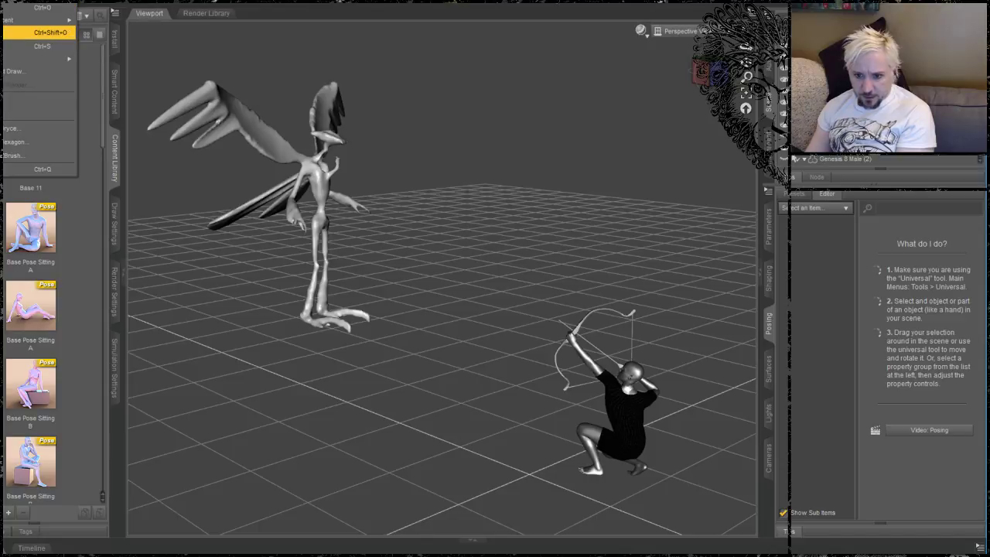
{"action": "left_click", "coordinate": [31, 99]}
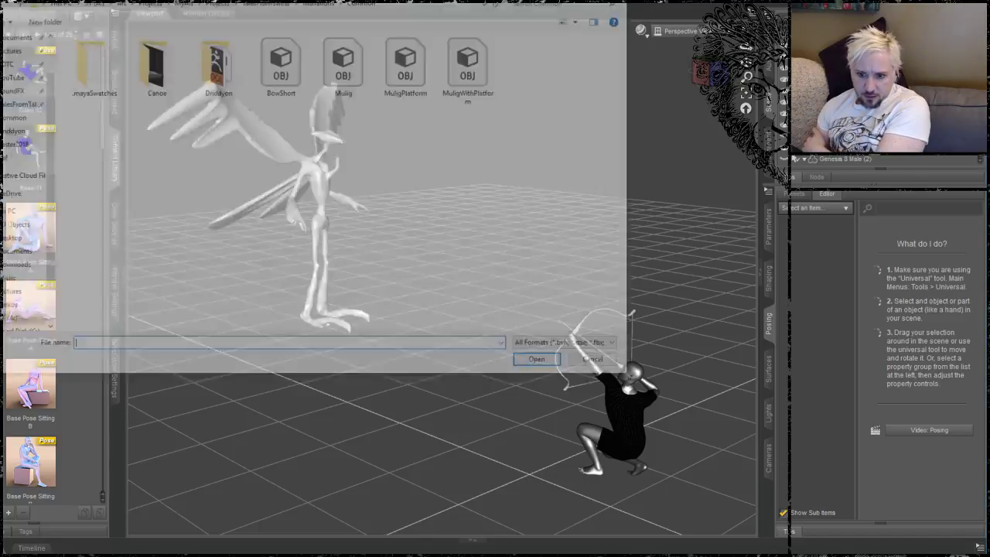
{"action": "double_click", "coordinate": [487, 85]}
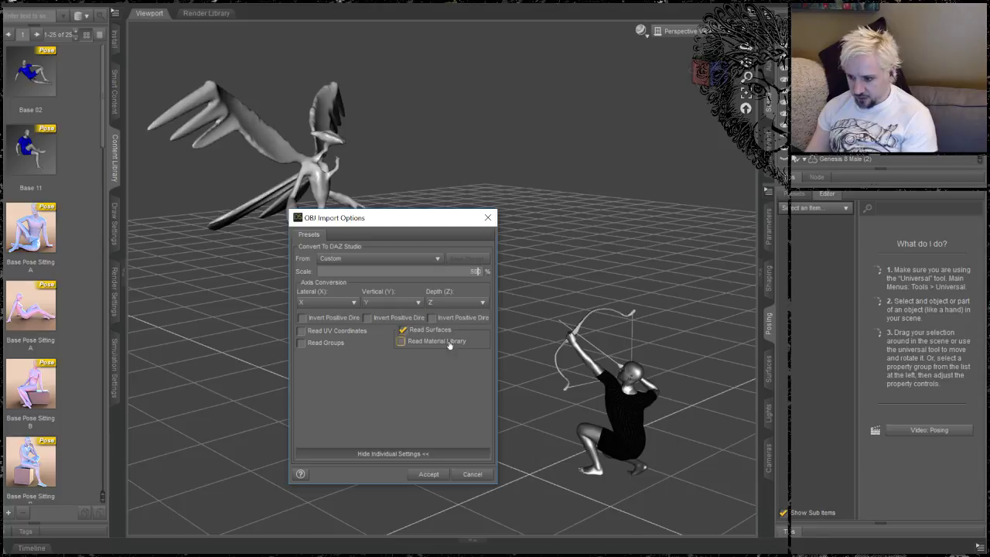
{"action": "left_click", "coordinate": [430, 475]}
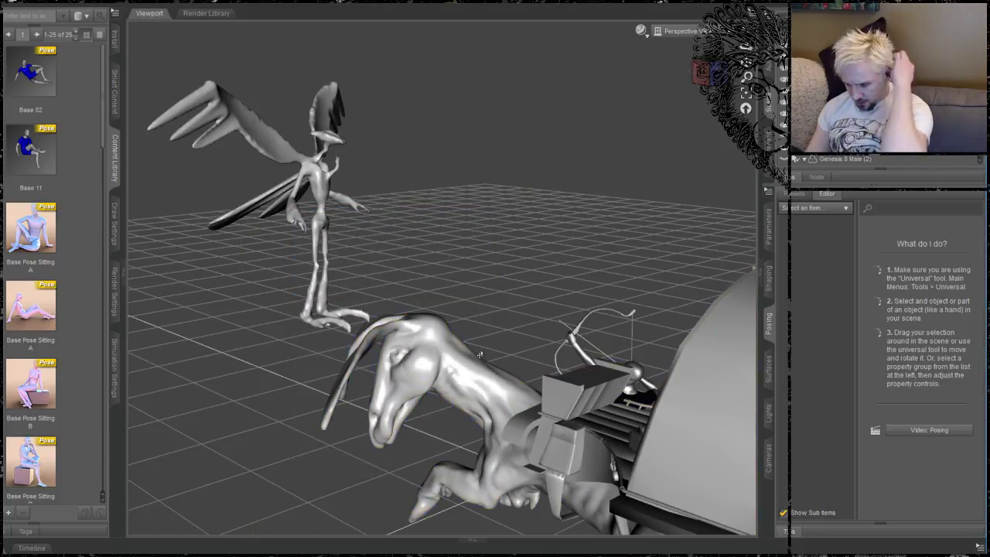
Step: Select the imported creature-and-cart model and move it forward along its Z axis, toward the winged figure
{"action": "left_click", "coordinate": [519, 445]}
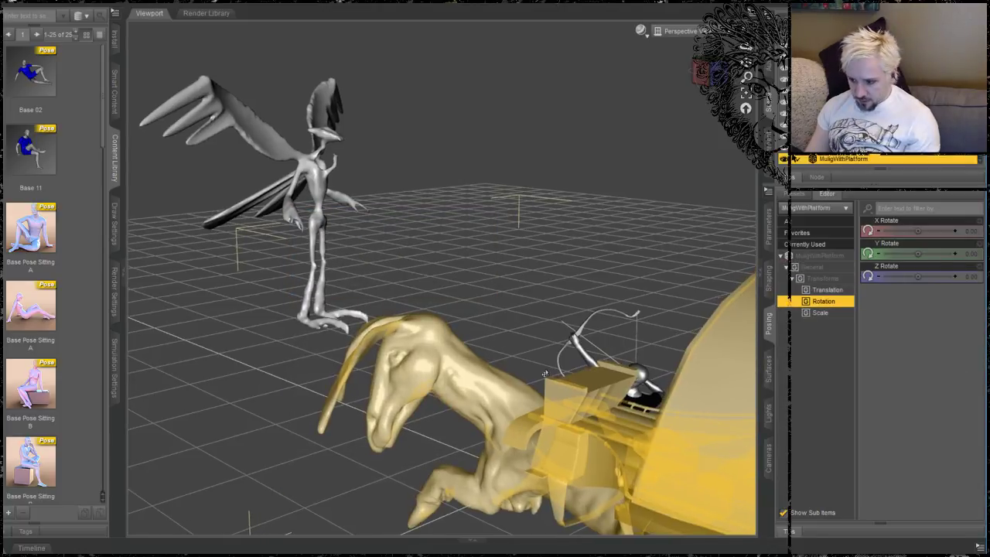
{"action": "right_click", "coordinate": [515, 337]}
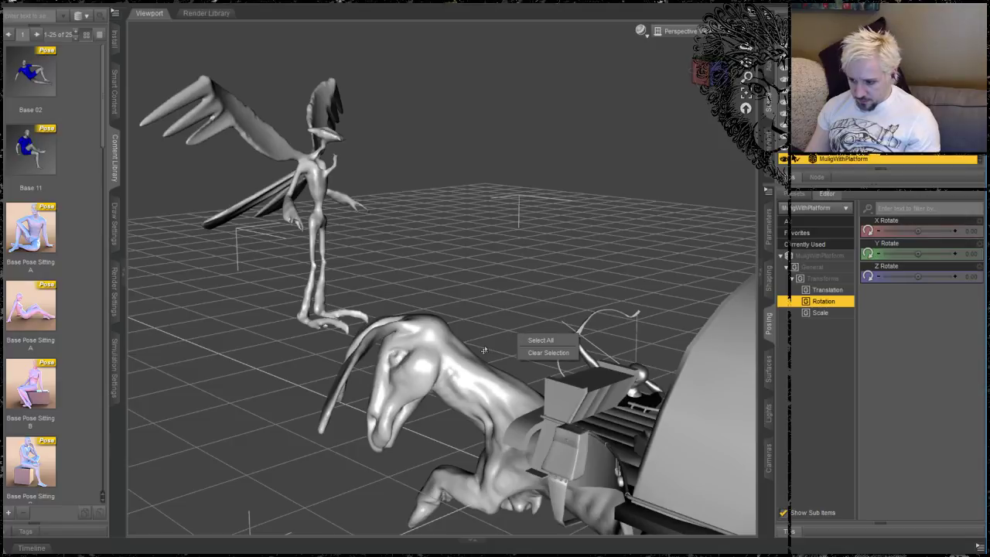
{"action": "left_click", "coordinate": [486, 304]}
{"action": "middle_click_drag", "start_coordinate": [487, 305], "coordinate": [392, 247]}
{"action": "left_click_drag", "start_coordinate": [392, 246], "coordinate": [360, 226]}
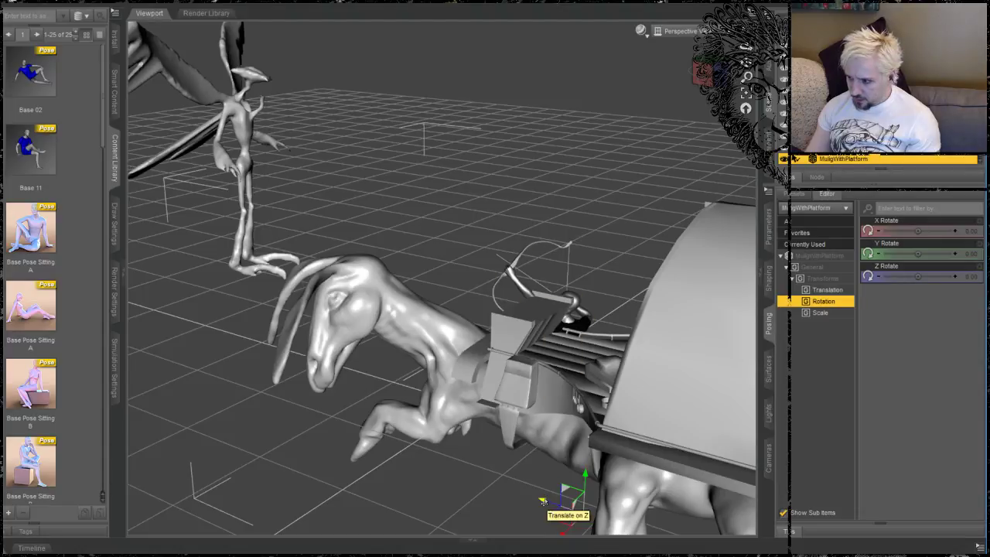
{"action": "left_click_drag", "start_coordinate": [543, 501], "coordinate": [370, 455]}
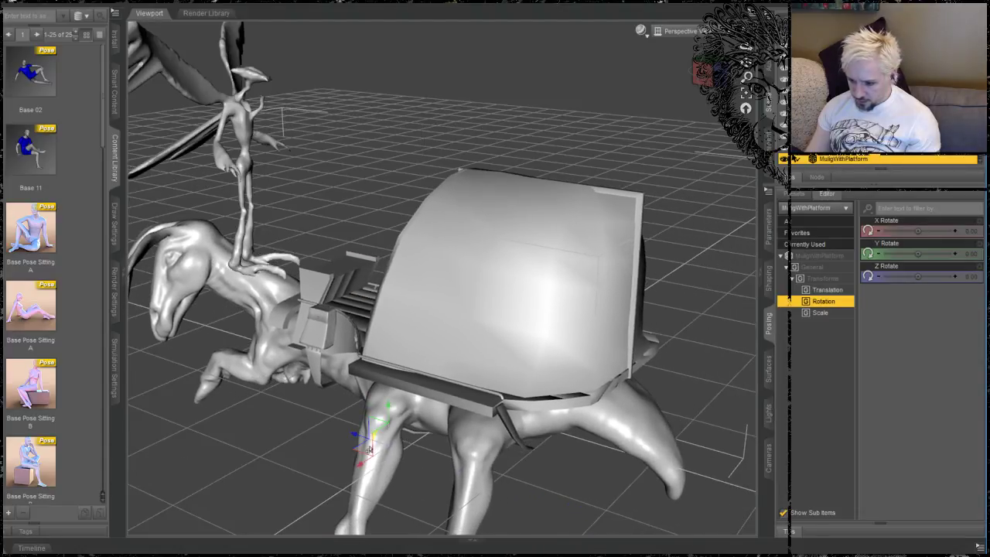
Step: Rotate the creature-and-cart model around its vertical Y axis to 103.10 degrees
{"action": "scroll", "coordinate": [377, 427], "scroll_direction": "up", "scroll_amount": 1}
{"action": "middle_click_drag", "start_coordinate": [377, 428], "coordinate": [378, 409]}
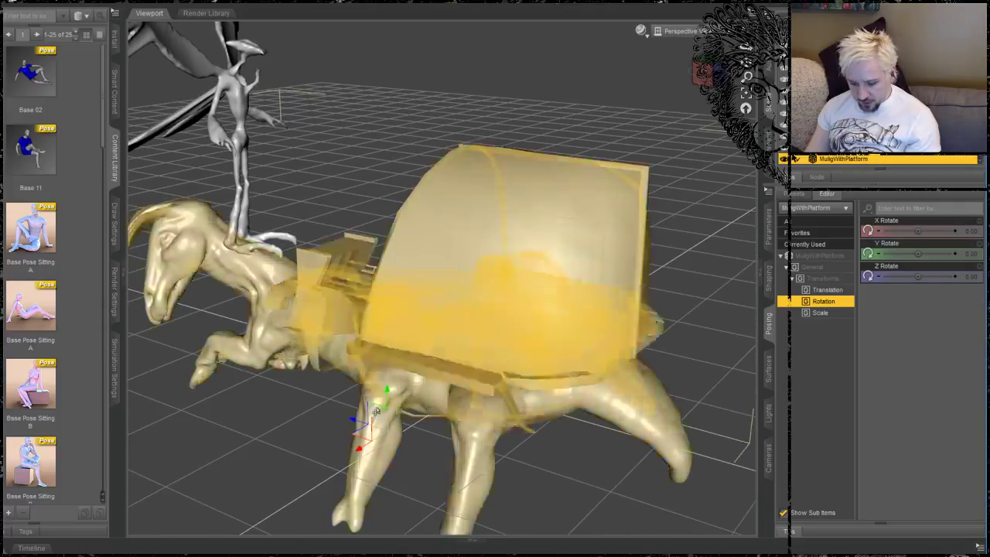
{"action": "left_click", "coordinate": [537, 3]}
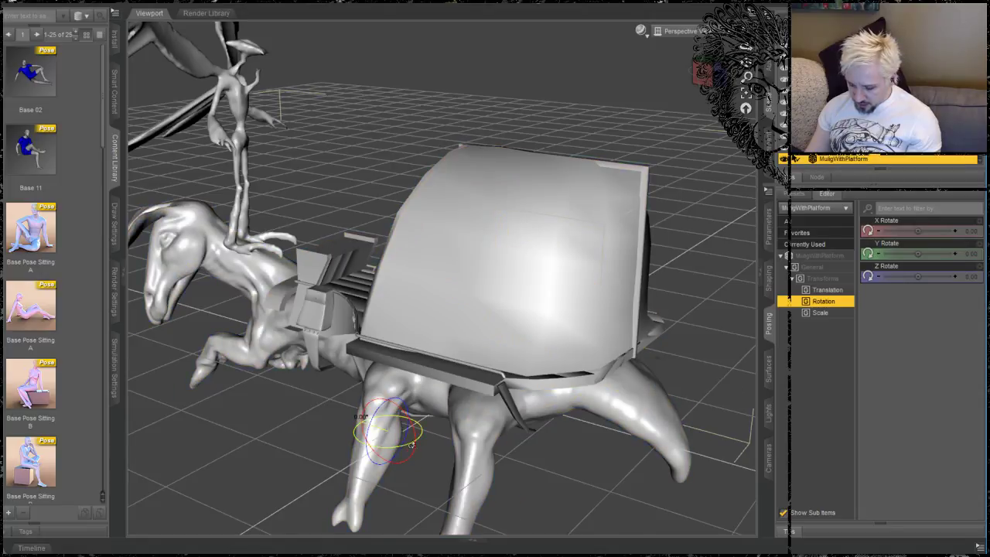
{"action": "left_click_drag", "start_coordinate": [362, 418], "coordinate": [431, 433]}
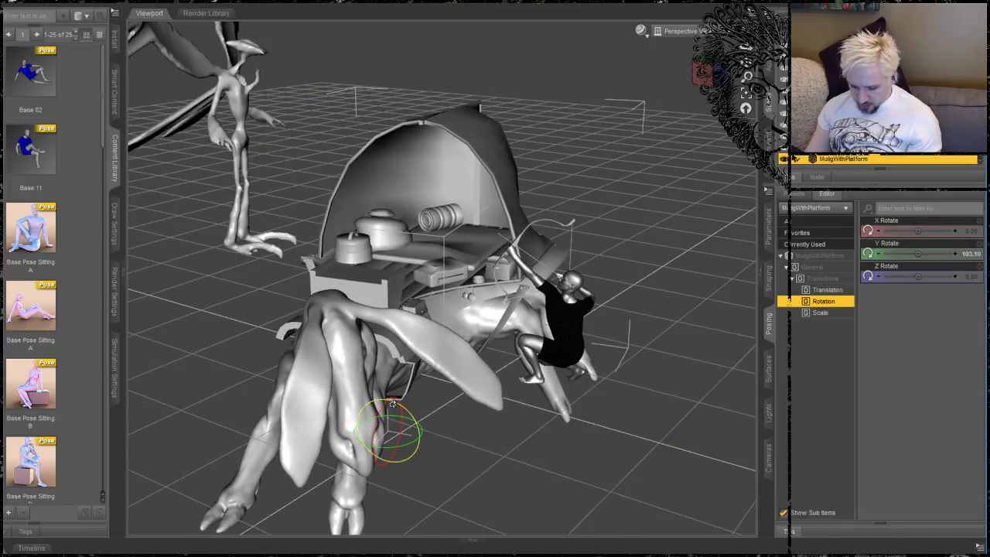
Step: Raise the creature-and-cart model along the Y axis to bring its feet up out of the floor
{"action": "left_click", "coordinate": [554, 2]}
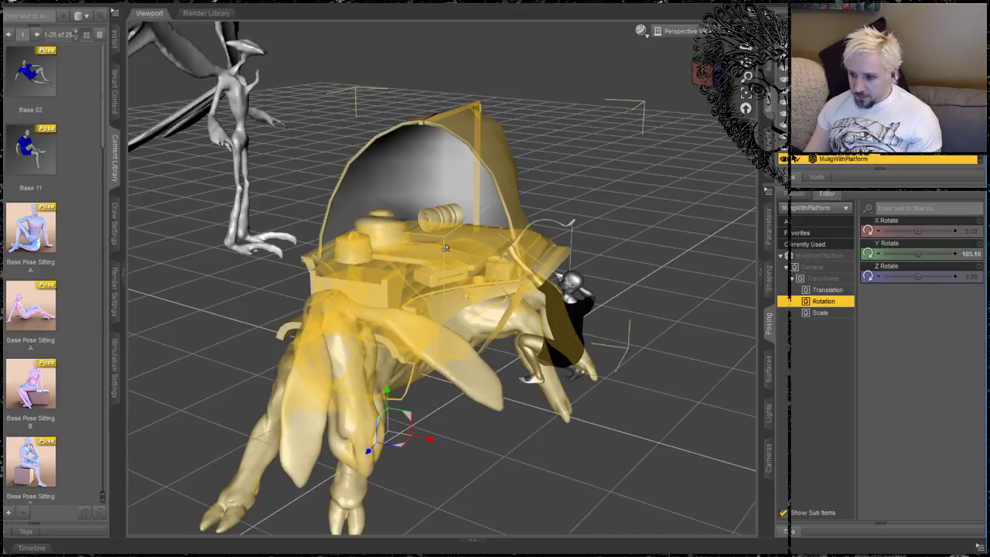
{"action": "left_click_drag", "start_coordinate": [388, 390], "coordinate": [384, 305]}
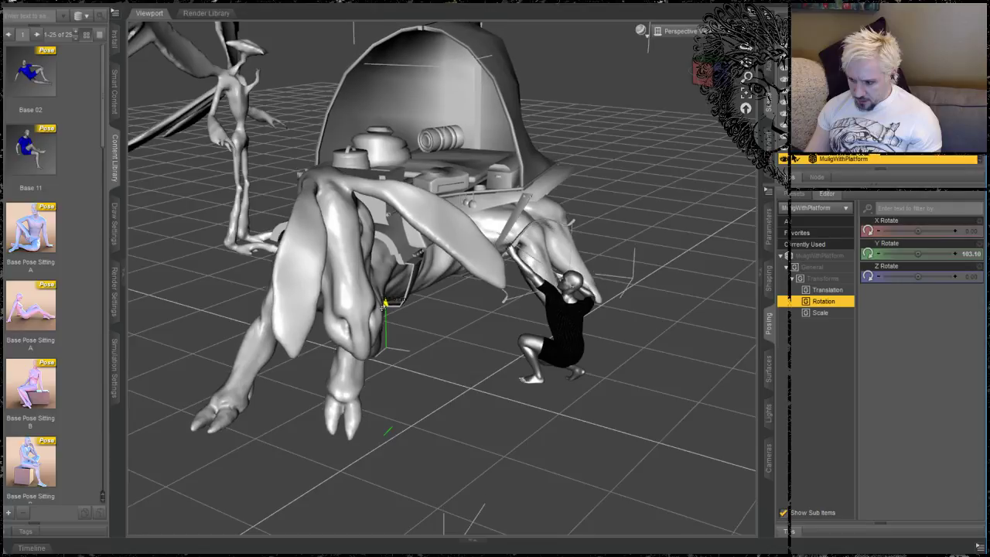
{"action": "scroll", "coordinate": [882, 116], "scroll_direction": "down", "scroll_amount": 4}
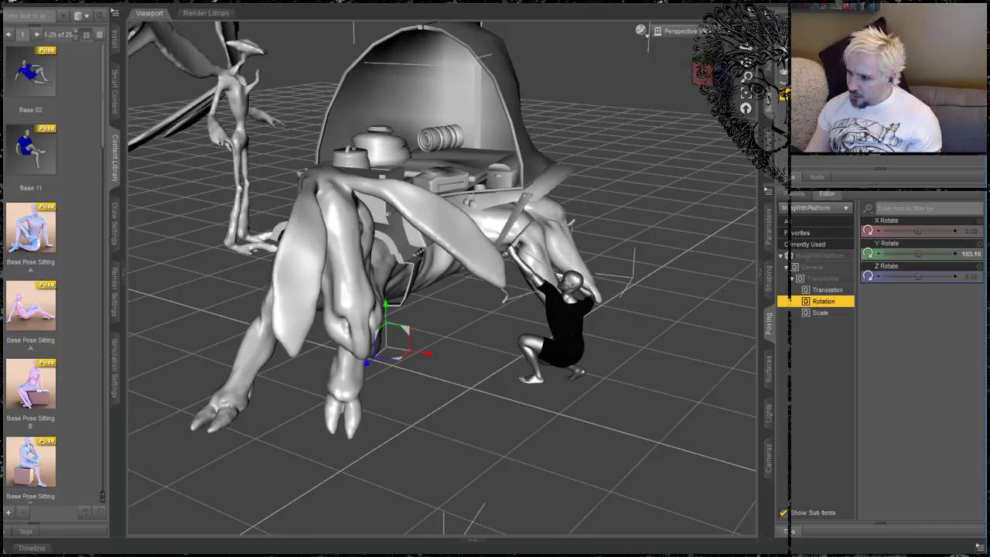
Step: Check the model against the ground plane from the side and lower it until its feet rest on the ground
{"action": "left_click", "coordinate": [784, 60], "text": "shift"}
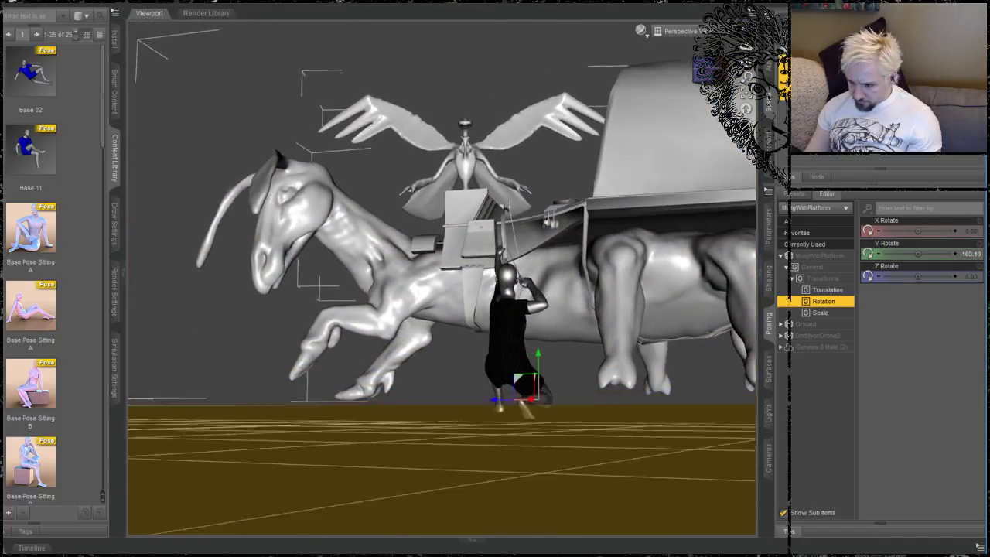
{"action": "left_click", "coordinate": [547, 358]}
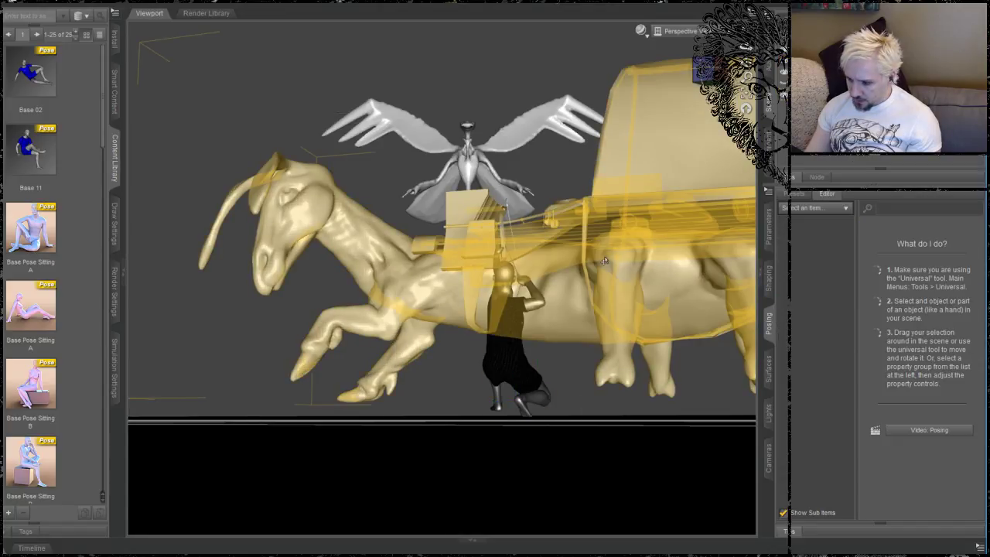
{"action": "left_click", "coordinate": [514, 272]}
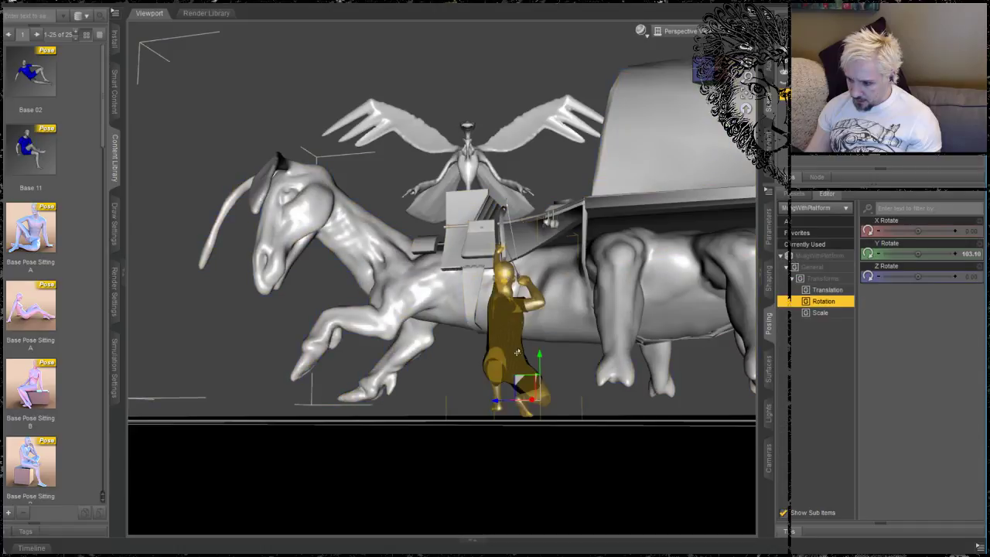
{"action": "left_click_drag", "start_coordinate": [539, 356], "coordinate": [544, 382]}
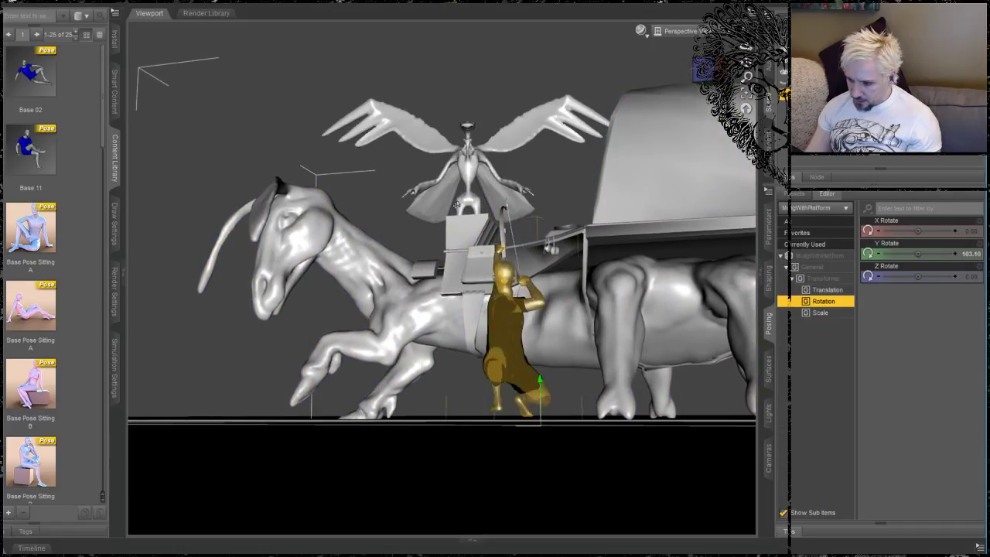
Step: Slide the creature-and-cart model backward along its Z axis to reposition it behind the crouching archer
{"action": "middle_click_drag", "start_coordinate": [305, 68], "coordinate": [292, 141]}
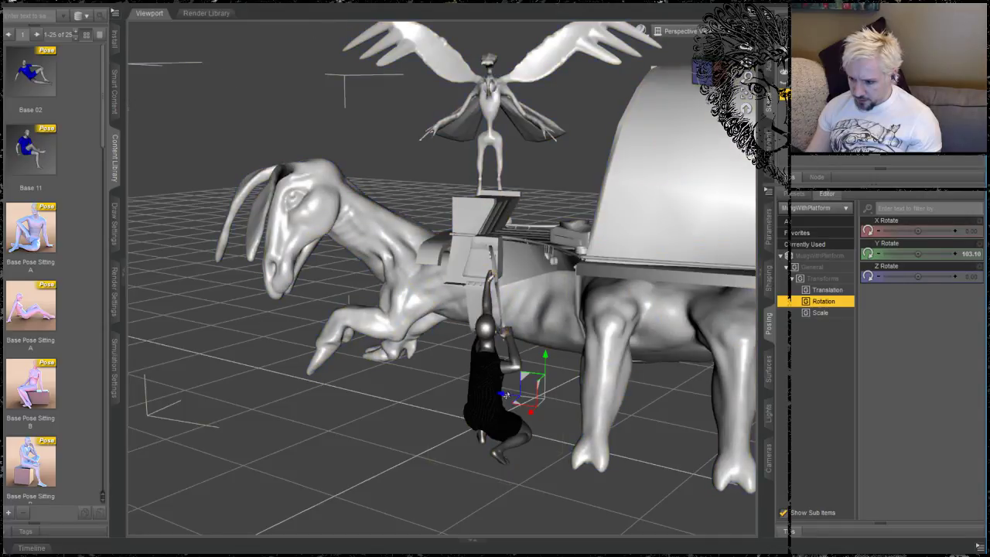
{"action": "left_click_drag", "start_coordinate": [501, 397], "coordinate": [556, 402]}
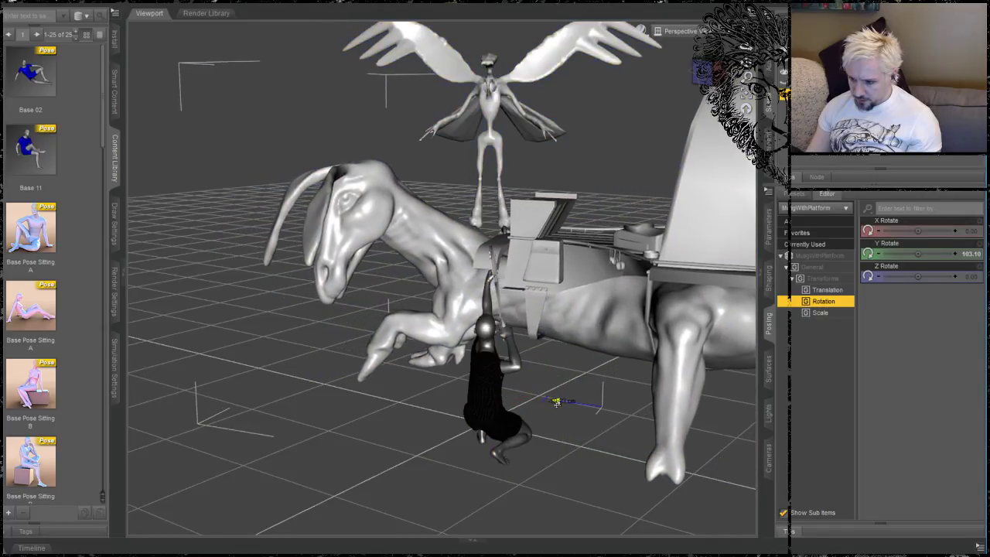
{"action": "middle_click_drag", "start_coordinate": [555, 402], "coordinate": [641, 106]}
{"action": "middle_click_drag", "start_coordinate": [557, 116], "coordinate": [568, 140]}
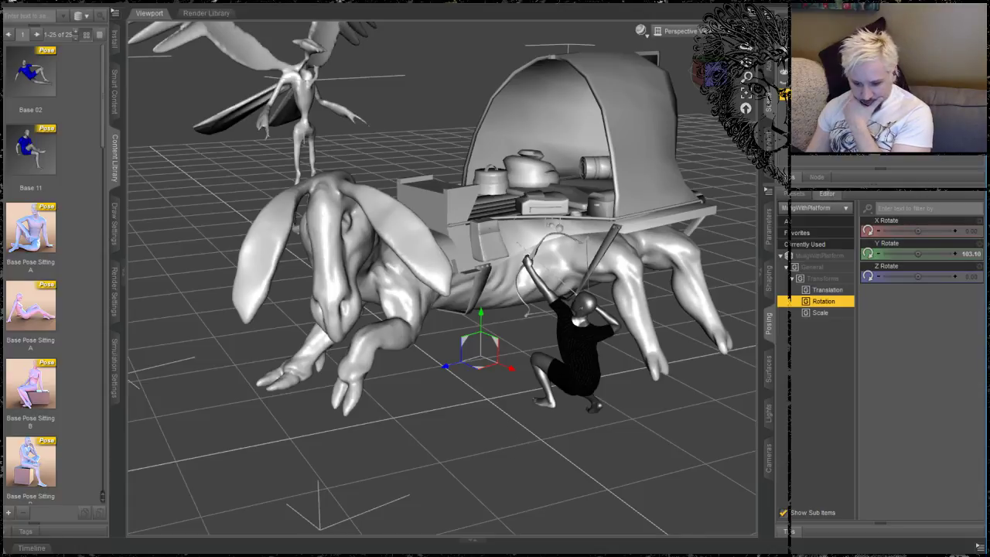
Step: Find the TfTCritters05s reference sketch in the TalesFromTalifar Illistrations folder and open it
{"action": "left_click", "coordinate": [348, 555]}
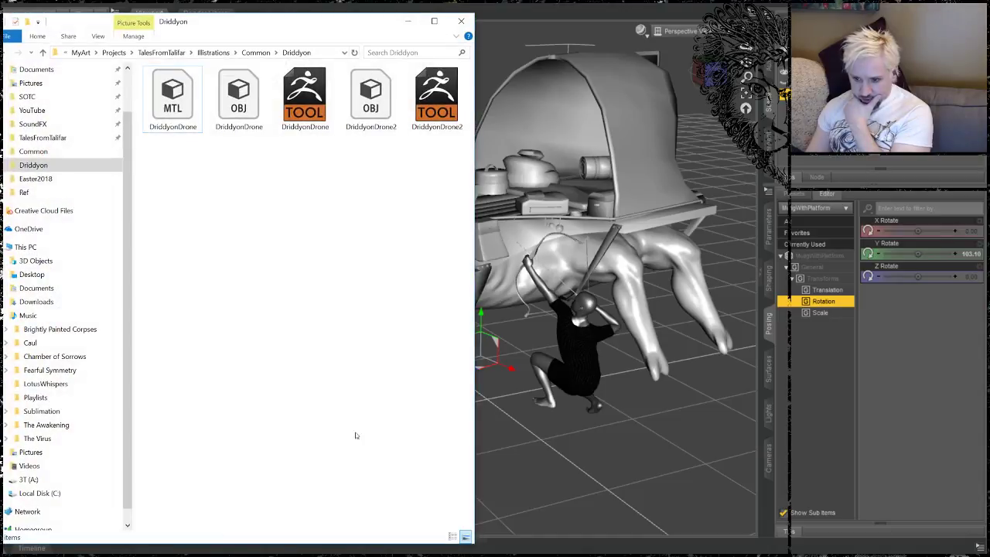
{"action": "left_click", "coordinate": [213, 52]}
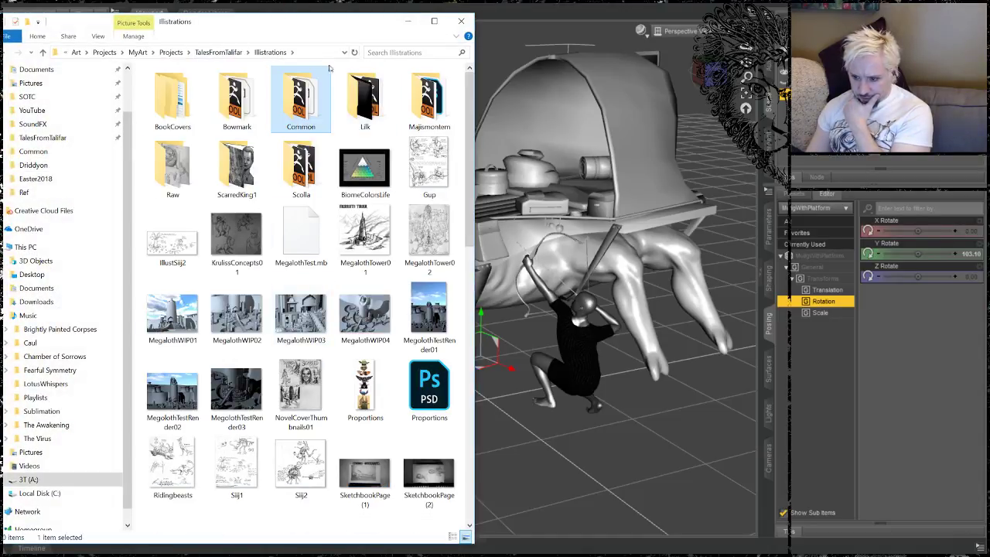
{"action": "left_click", "coordinate": [219, 52]}
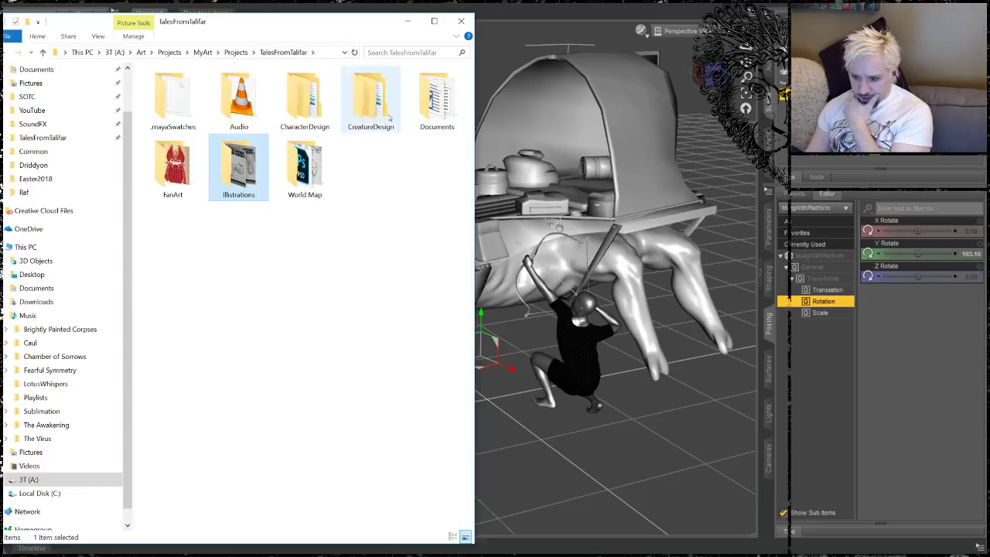
{"action": "double_click", "coordinate": [241, 163]}
{"action": "scroll", "coordinate": [335, 313], "scroll_direction": "down", "scroll_amount": 5}
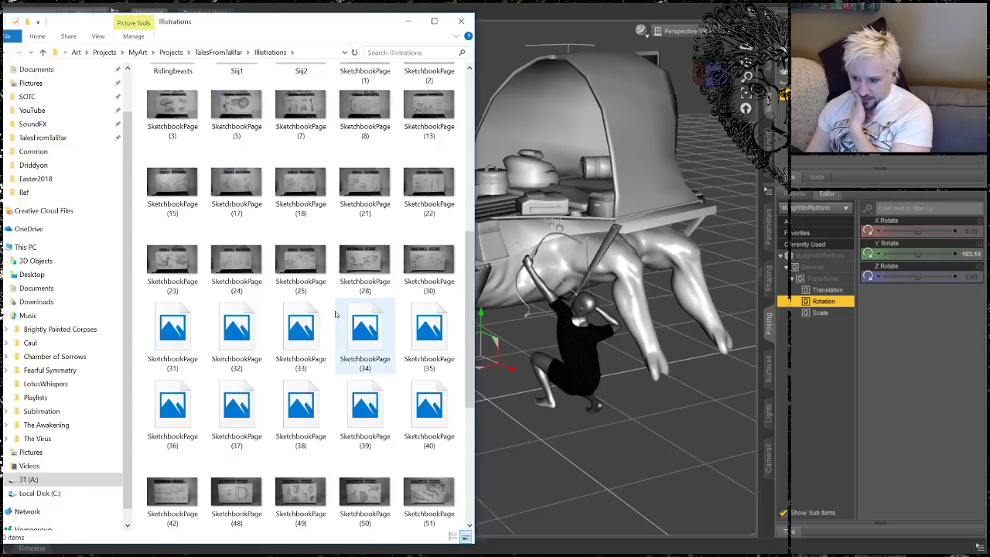
{"action": "scroll", "coordinate": [336, 314], "scroll_direction": "down", "scroll_amount": 4}
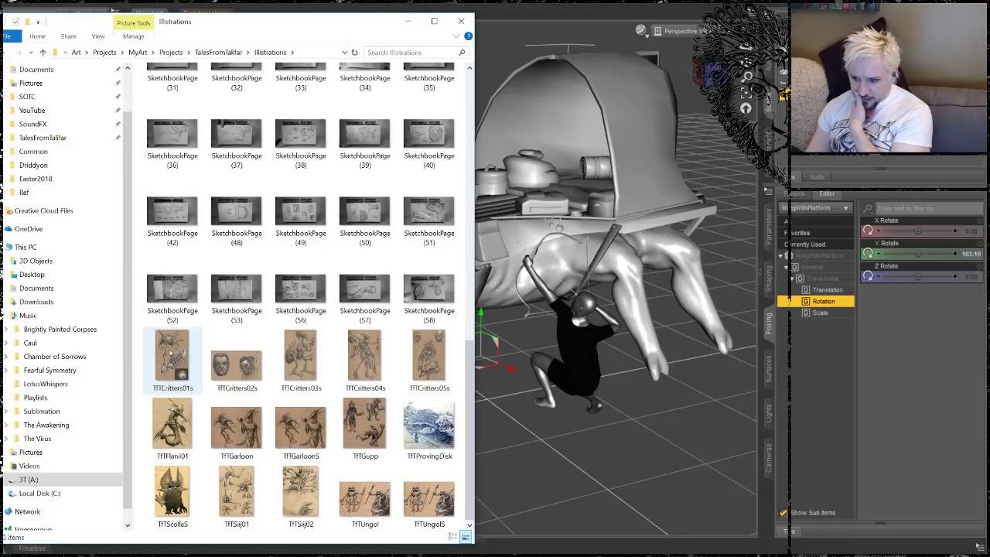
{"action": "double_click", "coordinate": [429, 356]}
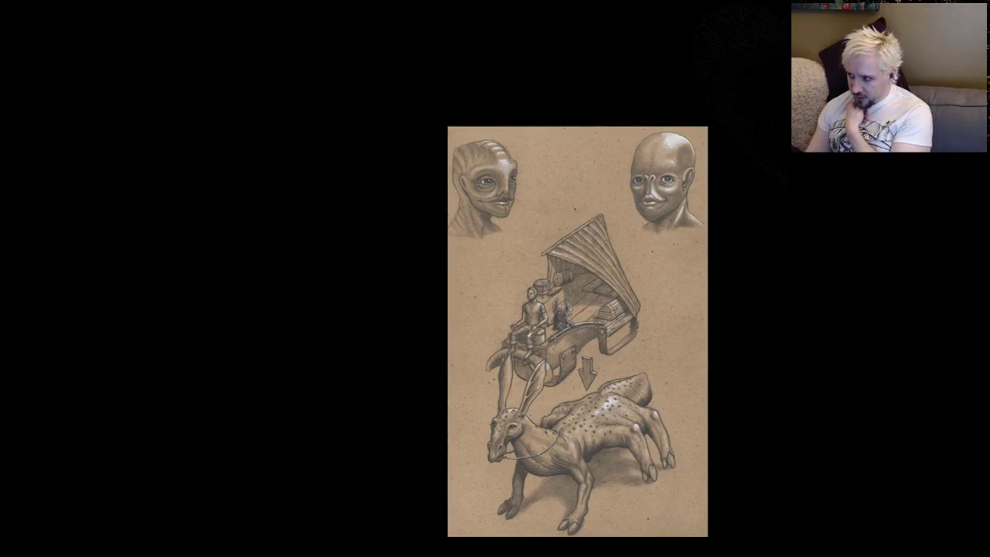
Step: Take the TfTCritters05s sketch out of full screen, place it beside the model for comparison, and hide the file browser
{"action": "key", "text": "Escape"}
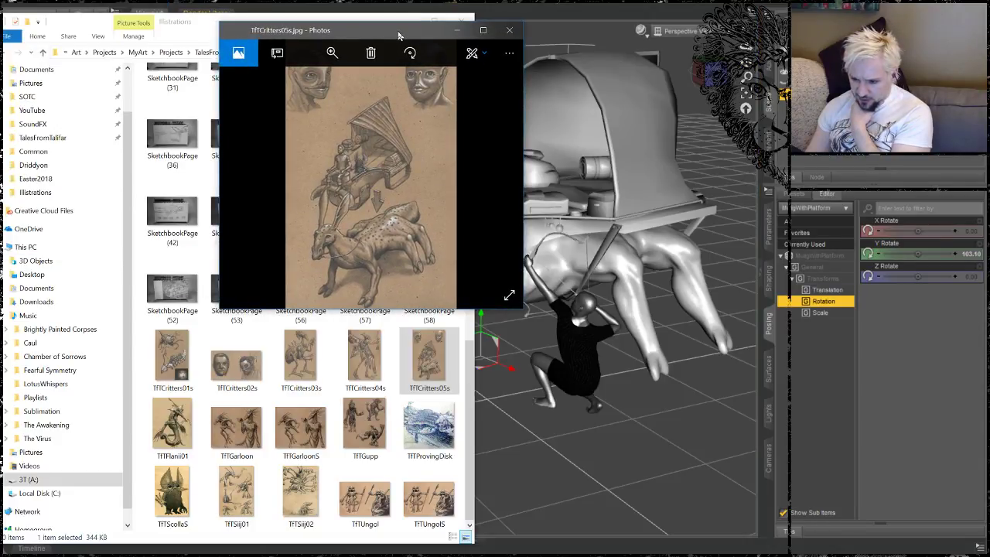
{"action": "left_click_drag", "start_coordinate": [398, 35], "coordinate": [239, 54]}
{"action": "left_click", "coordinate": [410, 23]}
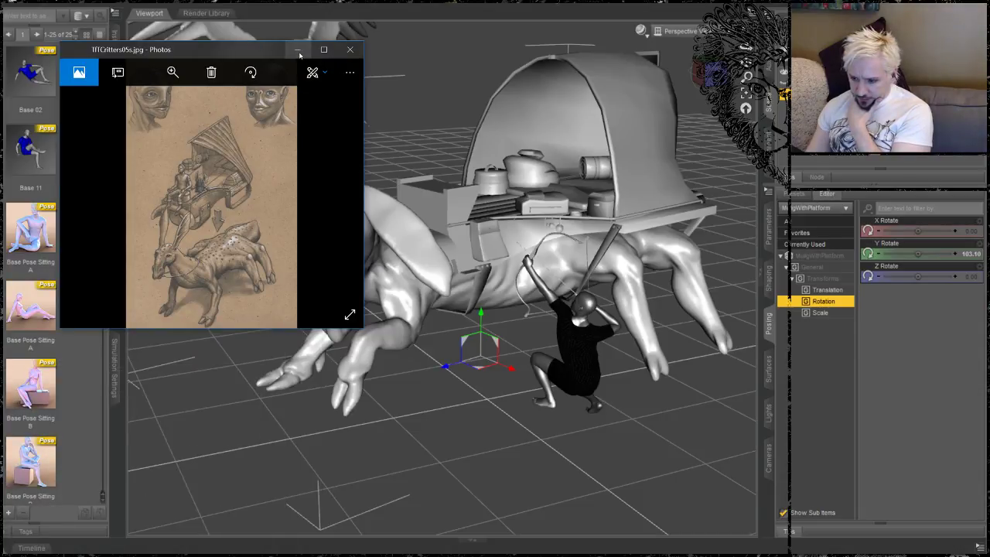
Step: Close the reference sketch and frame the winged figure, the creature with its cart and the crouching archer together
{"action": "left_click_drag", "start_coordinate": [262, 54], "coordinate": [129, 78]}
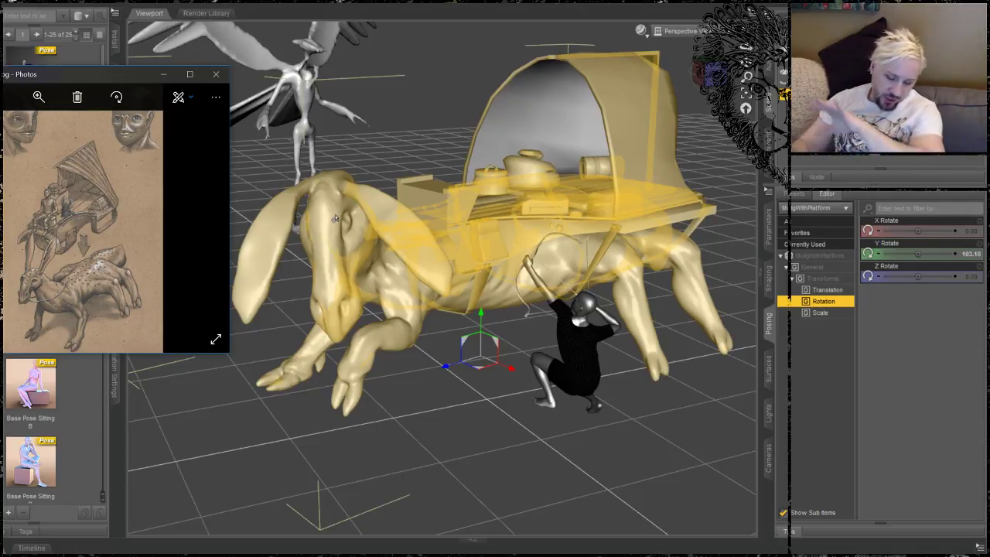
{"action": "left_click", "coordinate": [216, 75]}
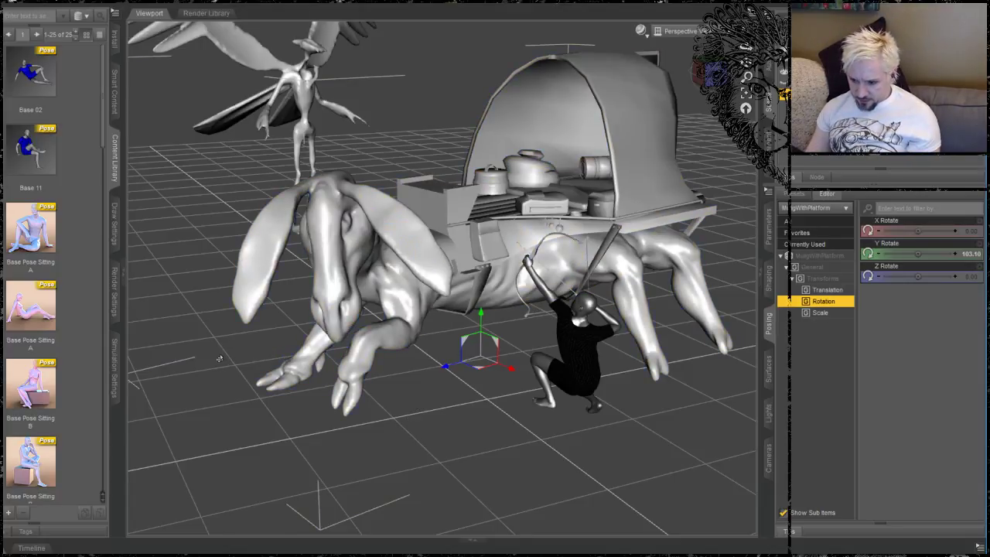
{"action": "middle_click_drag", "start_coordinate": [218, 355], "coordinate": [415, 233]}
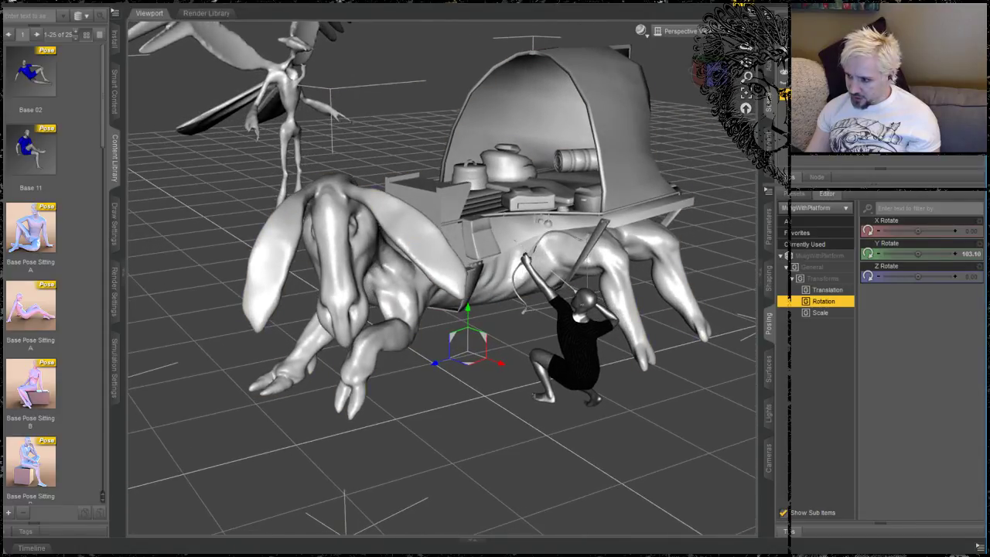
{"action": "middle_click_drag", "start_coordinate": [255, 221], "coordinate": [253, 223]}
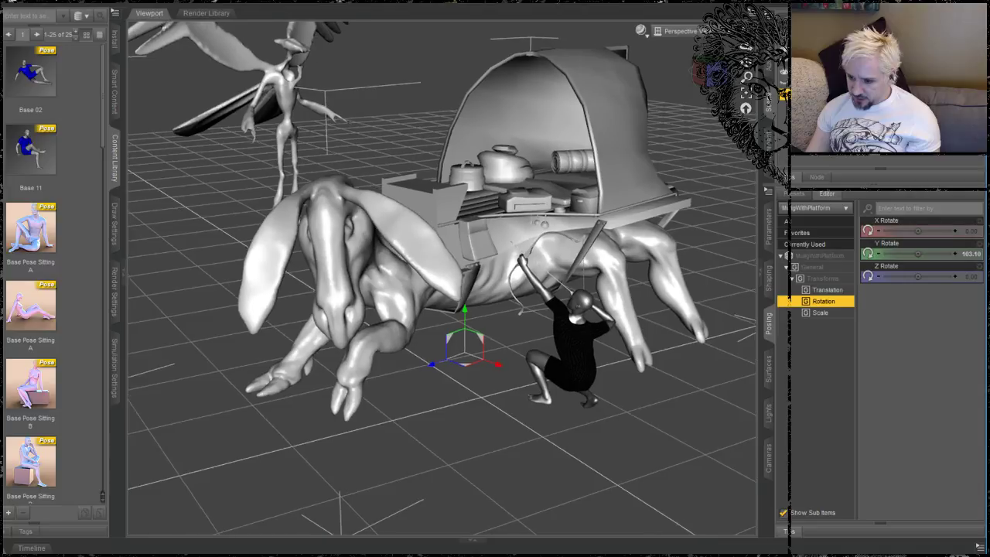
{"action": "middle_click_drag", "start_coordinate": [225, 114], "coordinate": [249, 147]}
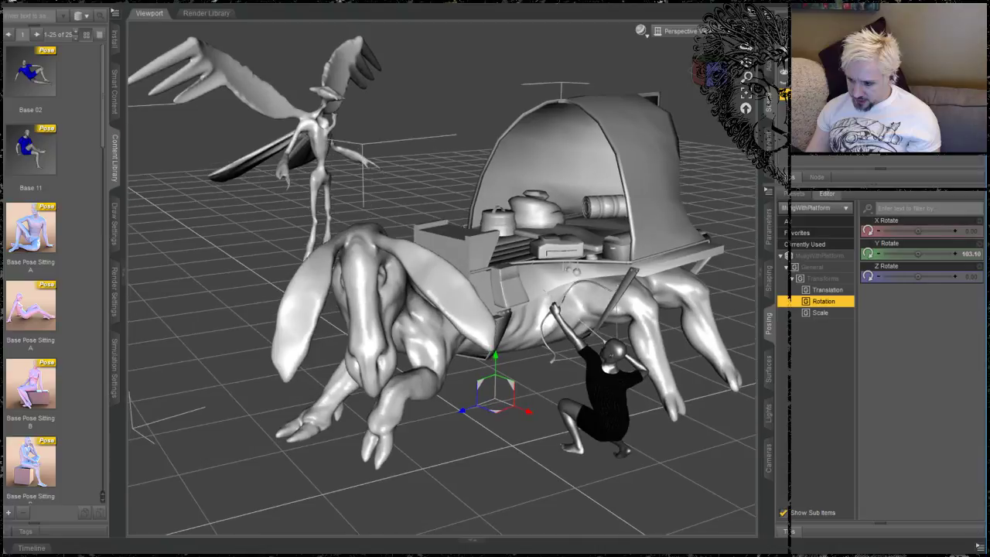
{"action": "left_click_drag", "start_coordinate": [234, 203], "coordinate": [226, 202], "text": "alt"}
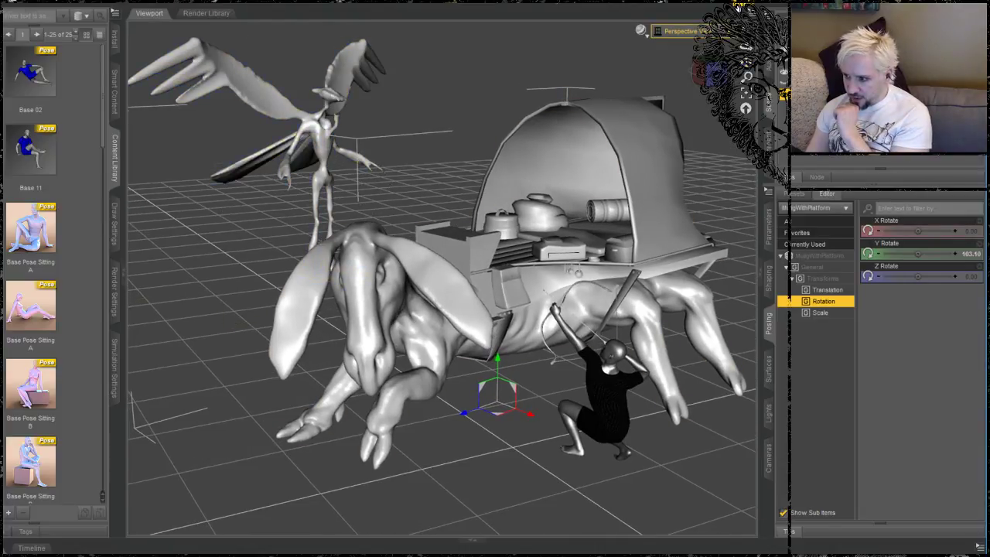
Step: Run a test render of the scene from the current perspective, cancel it after a first look and close the render window
{"action": "left_click", "coordinate": [737, 7]}
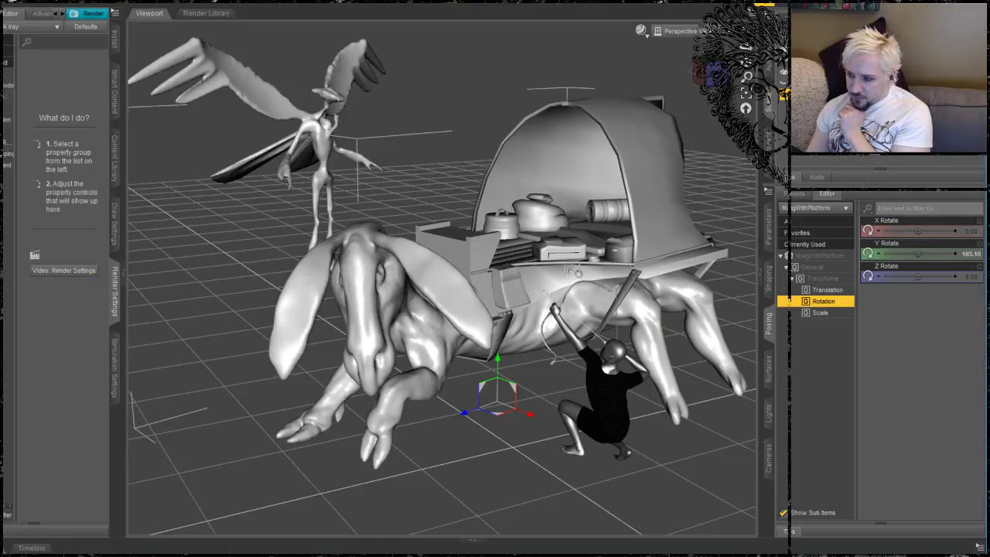
{"action": "left_click", "coordinate": [764, 3]}
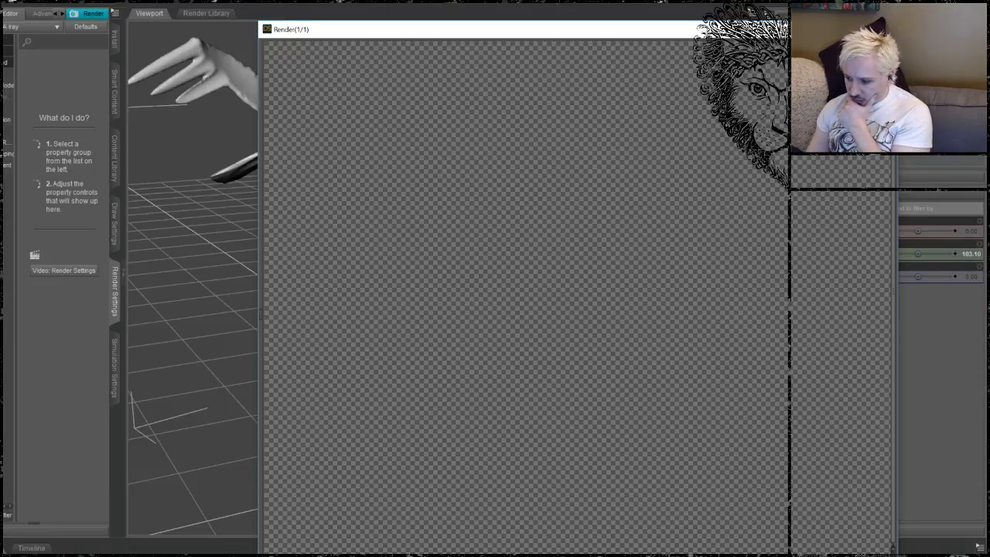
{"action": "key", "text": "Escape"}
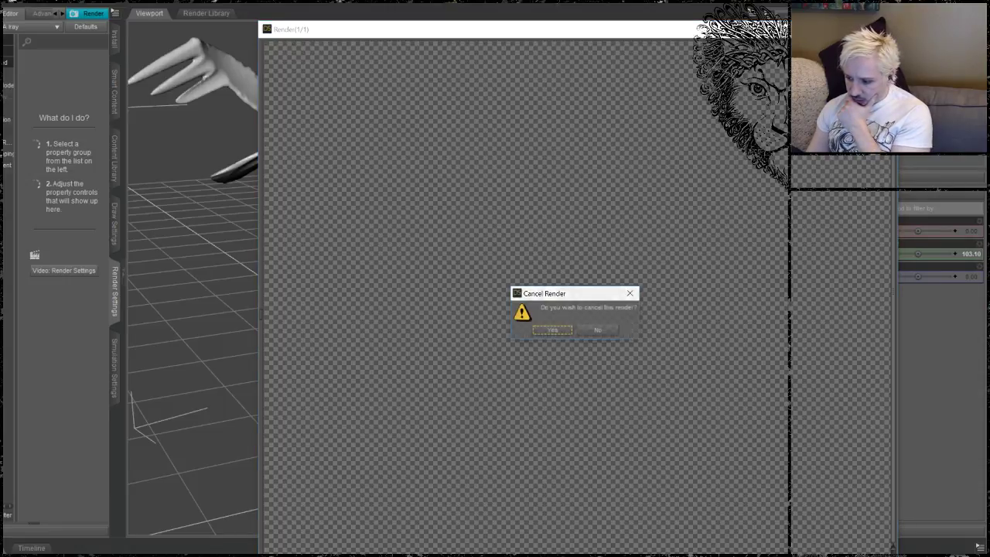
{"action": "left_click", "coordinate": [599, 331]}
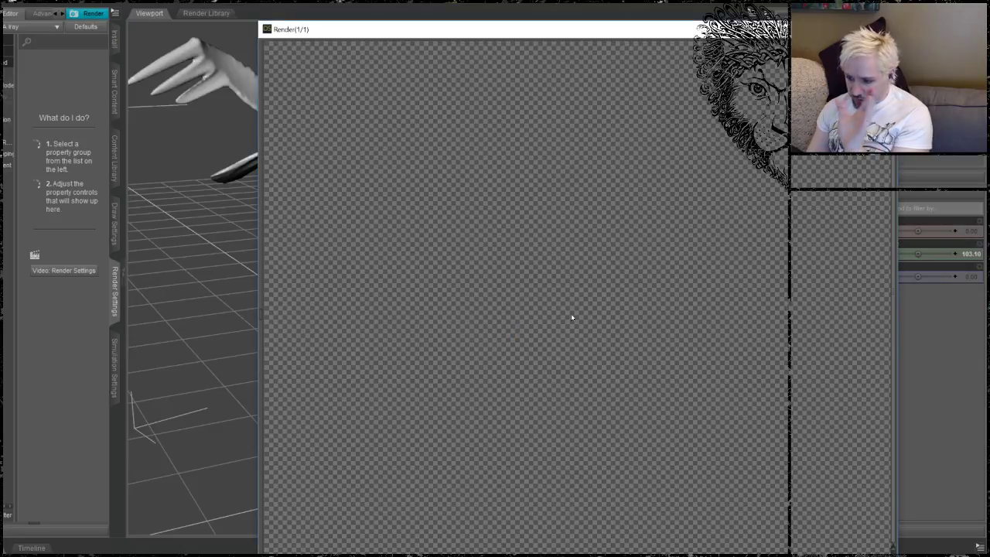
{"action": "key", "text": "Escape"}
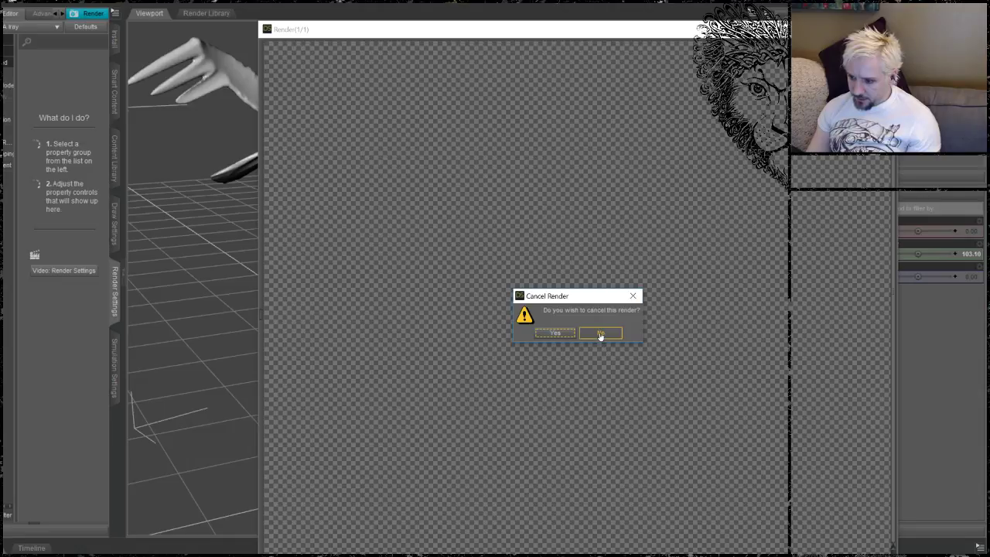
{"action": "left_click", "coordinate": [565, 334]}
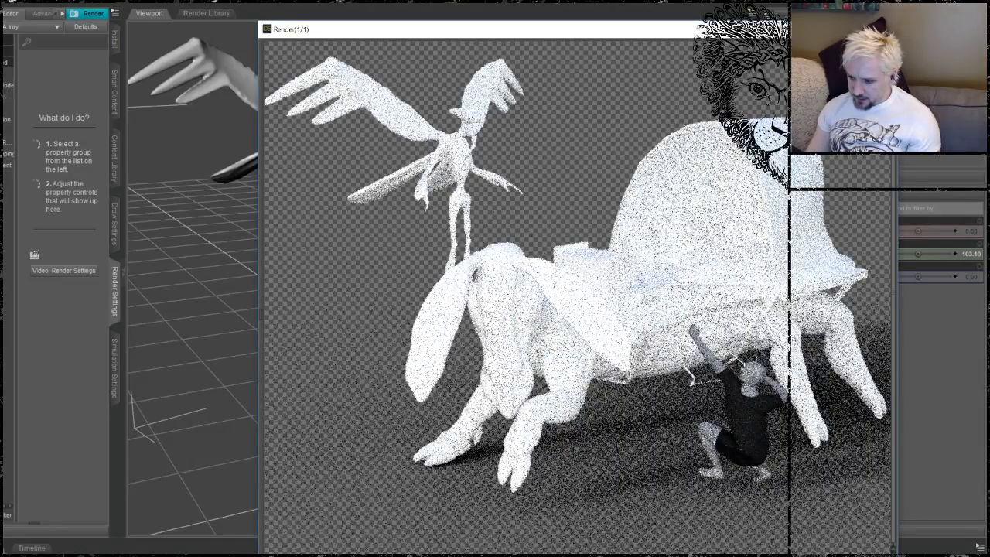
{"action": "key", "text": "Escape"}
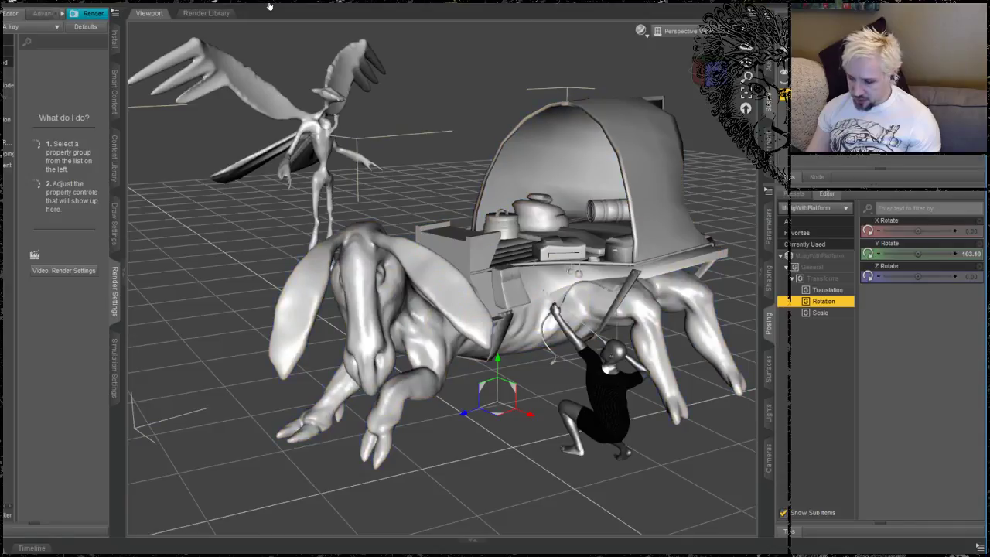
Step: Switch to ZBrush, clear the creature-and-cart model from the canvas and make PolyMesh3D the active tool
{"action": "left_click", "coordinate": [2, 1]}
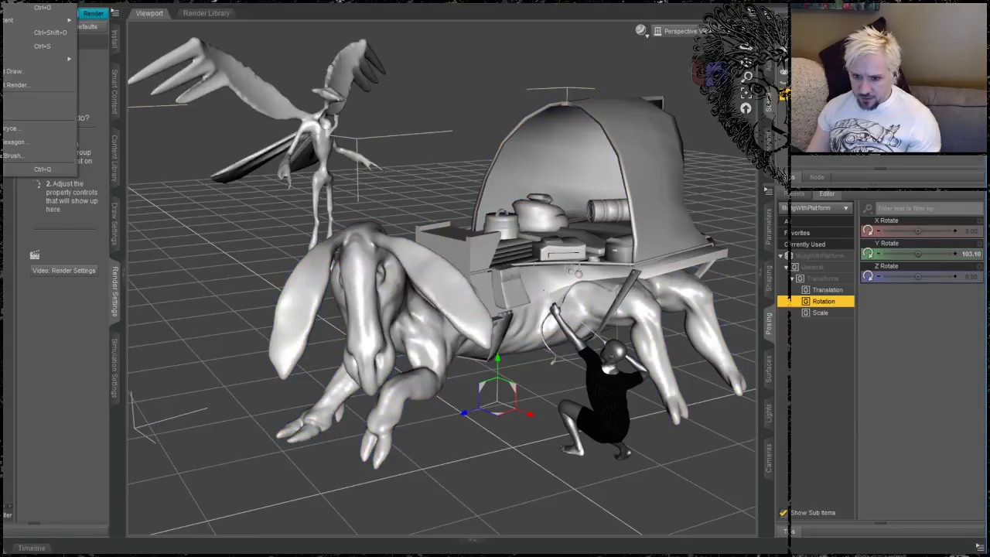
{"action": "key", "text": "Return"}
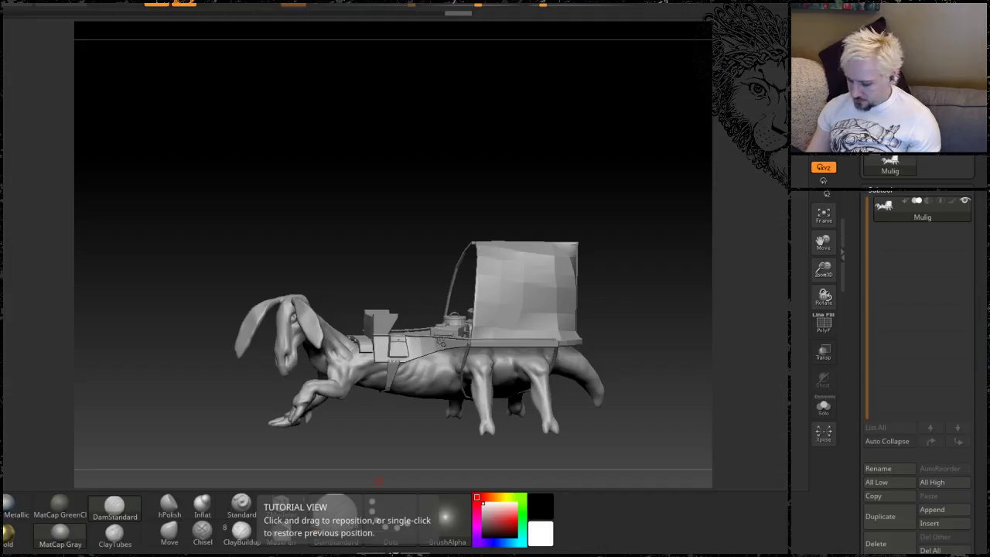
{"action": "key", "text": "ctrl+n"}
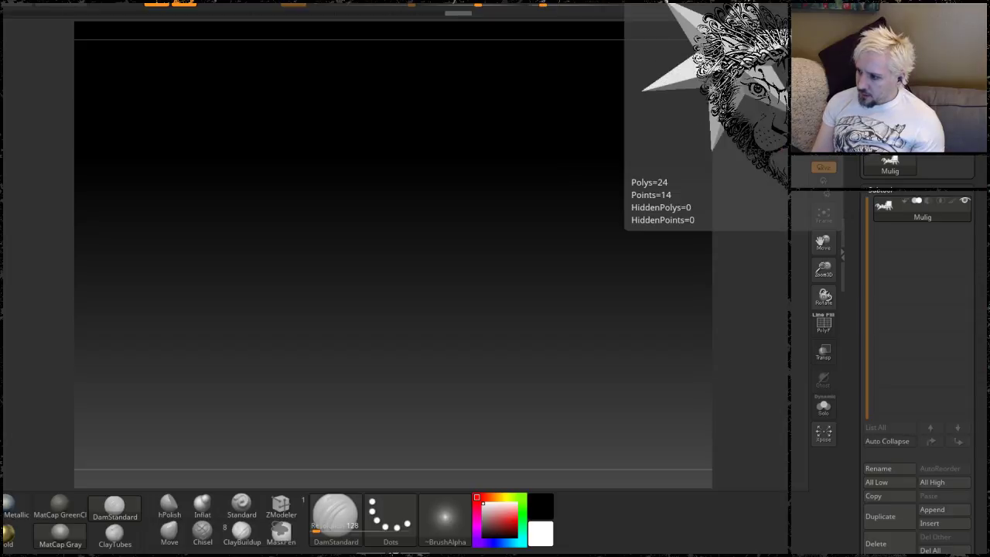
{"action": "left_click", "coordinate": [945, 113]}
Step: Load the DriddyonDrone2 tool from the Driddyon folder inside Common and place it on the canvas
{"action": "left_click", "coordinate": [890, 11]}
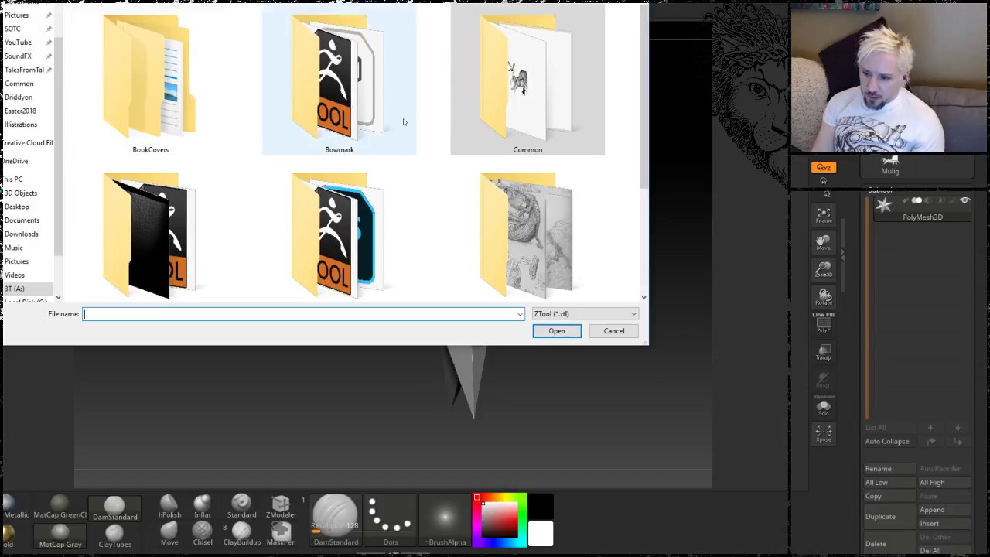
{"action": "double_click", "coordinate": [501, 114]}
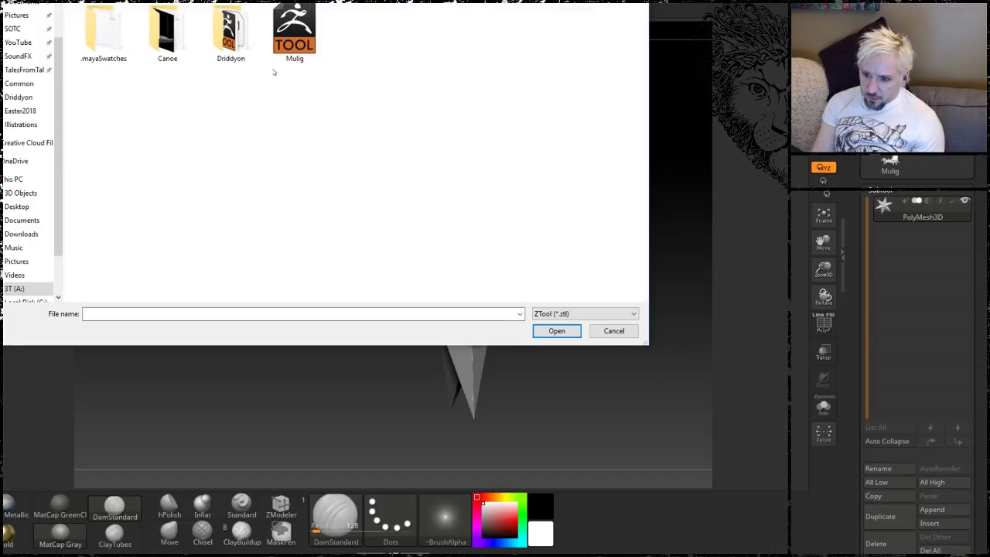
{"action": "double_click", "coordinate": [232, 31]}
{"action": "double_click", "coordinate": [170, 33]}
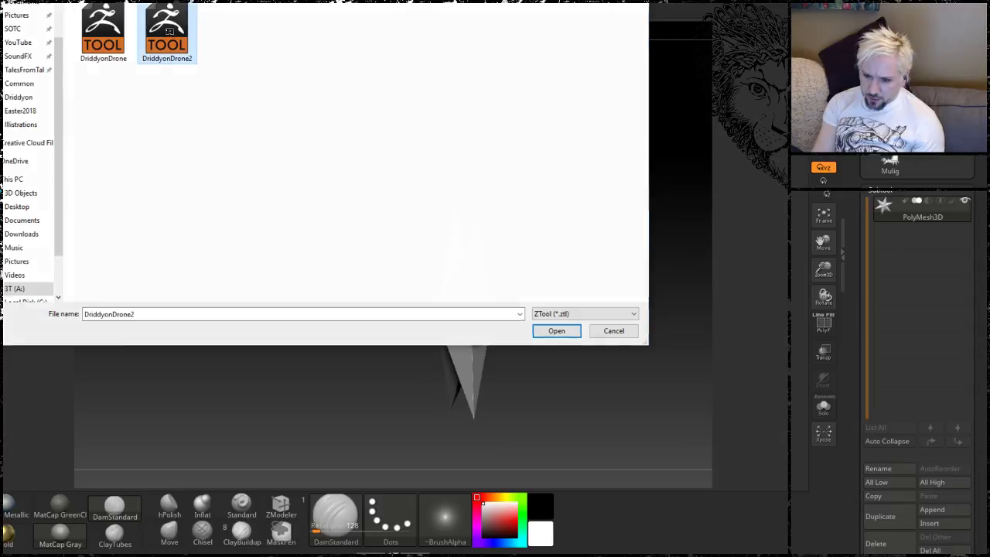
{"action": "left_click_drag", "start_coordinate": [255, 260], "coordinate": [229, 284]}
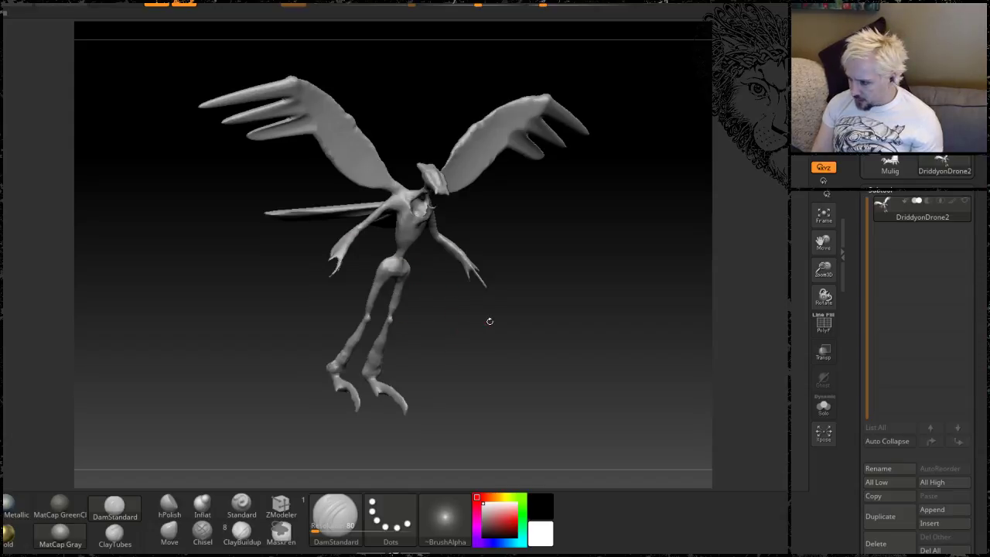
Step: Inspect the winged drone's body and clawed hands up close and set its DynaMesh resolution to 104
{"action": "left_click_drag", "start_coordinate": [487, 322], "coordinate": [513, 338]}
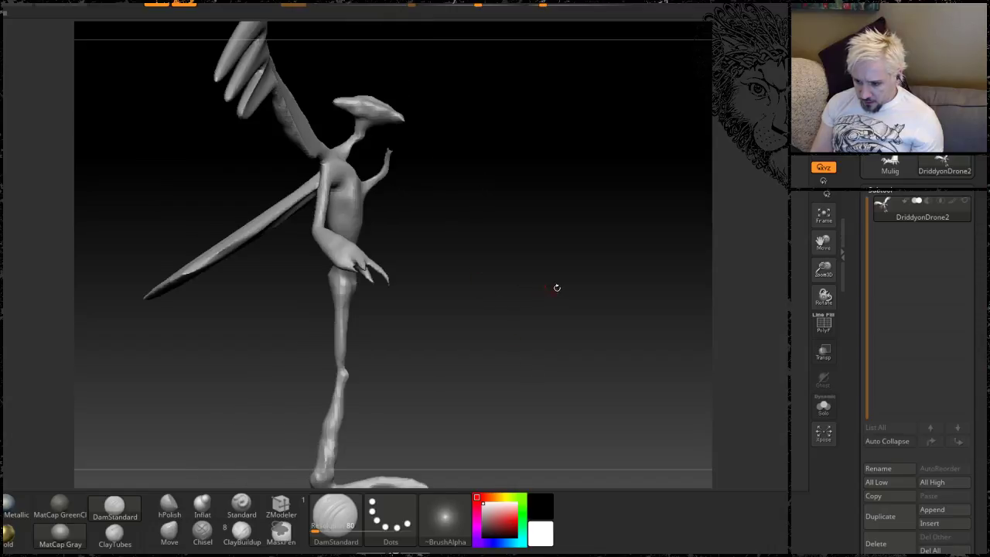
{"action": "left_click_drag", "start_coordinate": [557, 287], "coordinate": [521, 316]}
{"action": "mouse_move", "coordinate": [529, 316]}
{"action": "left_mouse_down"}
{"action": "mouse_move", "coordinate": [545, 313]}
{"action": "mouse_move", "coordinate": [522, 317]}
{"action": "mouse_move", "coordinate": [536, 322]}
{"action": "mouse_move", "coordinate": [513, 345]}
{"action": "mouse_move", "coordinate": [518, 319]}
{"action": "mouse_move", "coordinate": [458, 297]}
{"action": "left_mouse_up"}
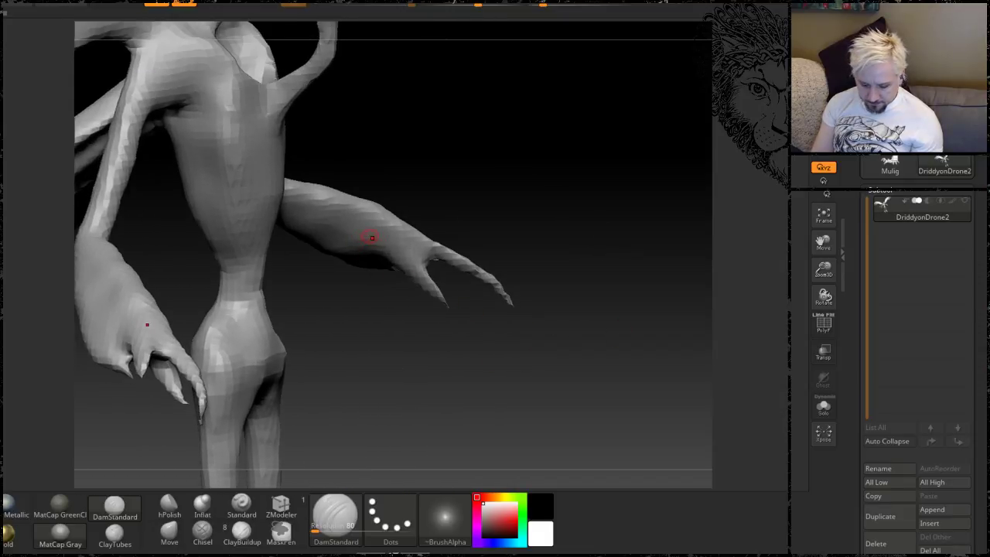
{"action": "left_click_drag", "start_coordinate": [530, 187], "coordinate": [526, 190]}
{"action": "scroll", "coordinate": [911, 309], "scroll_direction": "down", "scroll_amount": 10}
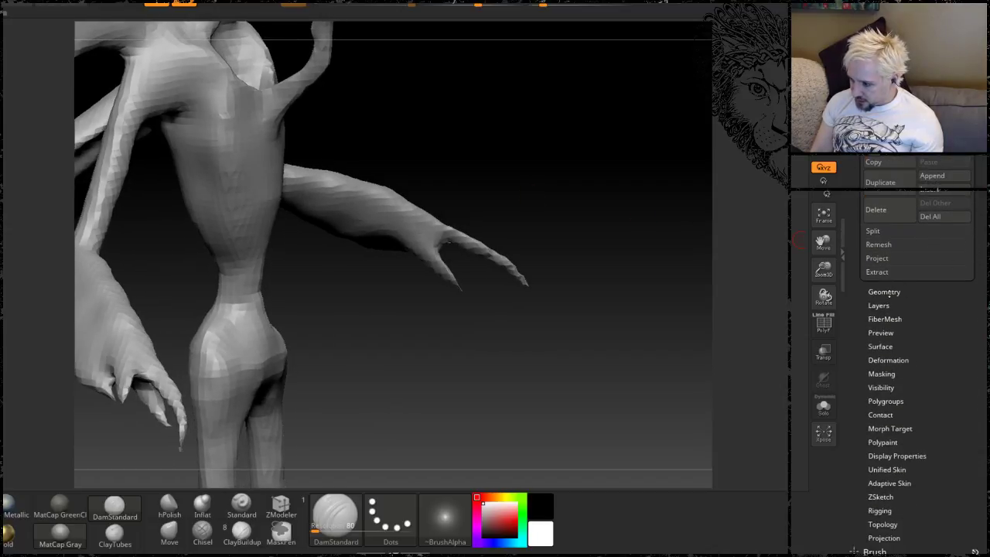
{"action": "scroll", "coordinate": [884, 309], "scroll_direction": "down", "scroll_amount": 5}
{"action": "scroll", "coordinate": [913, 348], "scroll_direction": "up", "scroll_amount": 2}
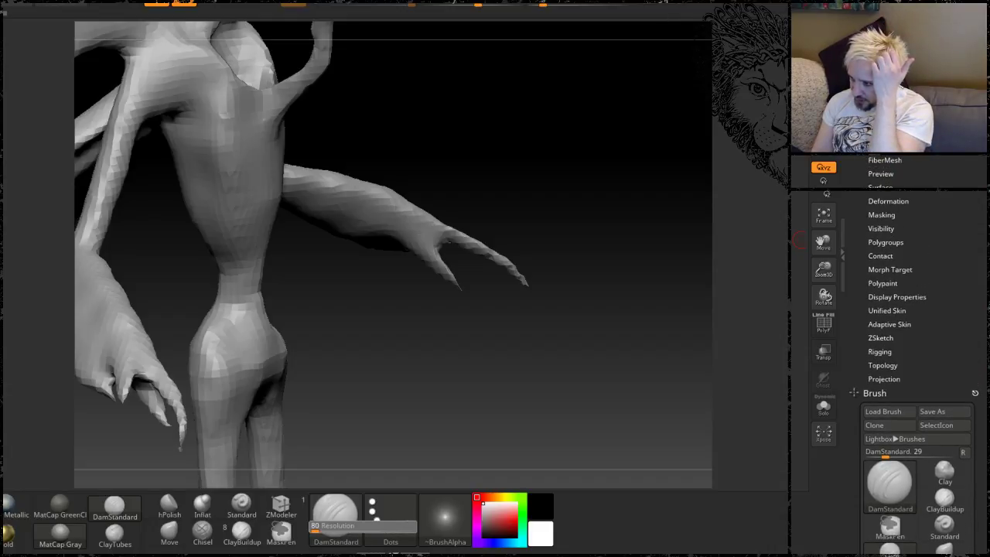
{"action": "left_click", "coordinate": [316, 529]}
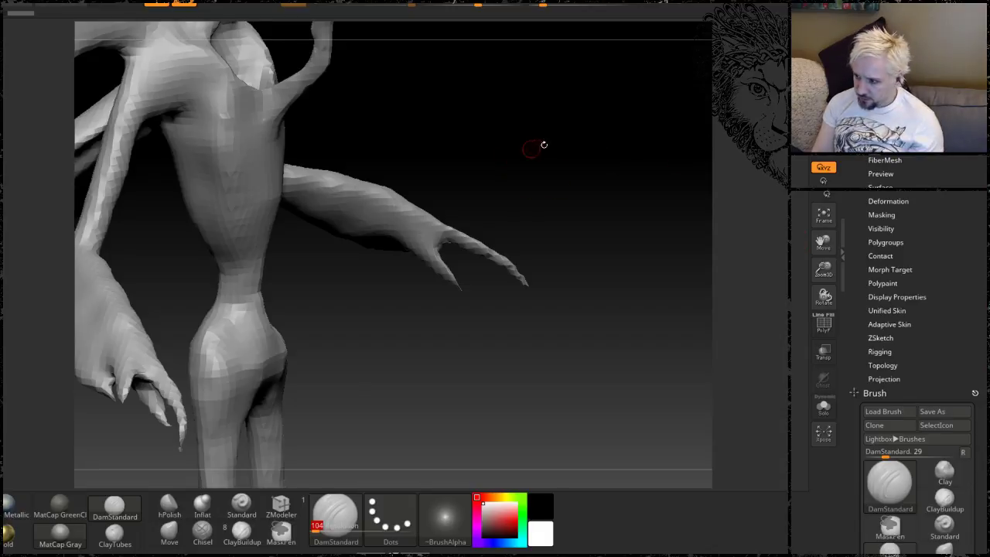
{"action": "key", "text": "ctrl"}
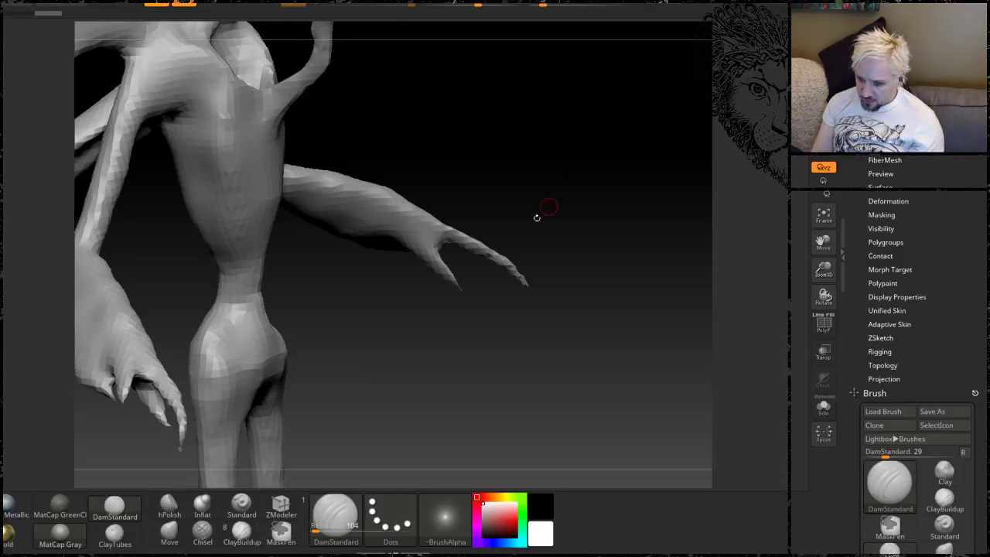
Step: Try to pull the long finger of the outstretched hand upward with an enlarged Move brush, undoing each attempt
{"action": "left_click", "coordinate": [172, 530]}
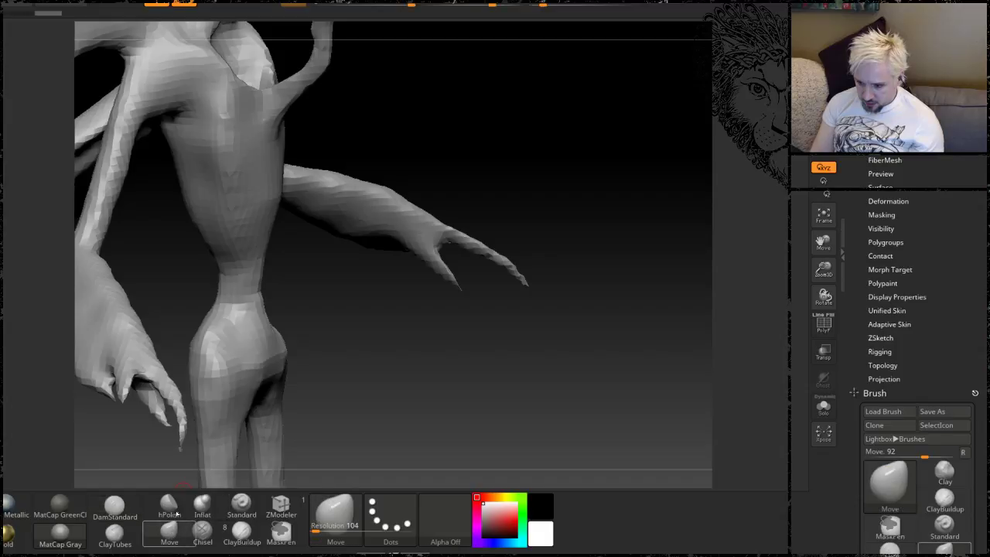
{"action": "key", "text": "space"}
{"action": "mouse_move", "coordinate": [480, 244]}
{"action": "left_mouse_down"}
{"action": "mouse_move", "coordinate": [508, 244]}
{"action": "mouse_move", "coordinate": [532, 211]}
{"action": "mouse_move", "coordinate": [565, 193]}
{"action": "left_mouse_up"}
{"action": "key", "text": "ctrl+z"}
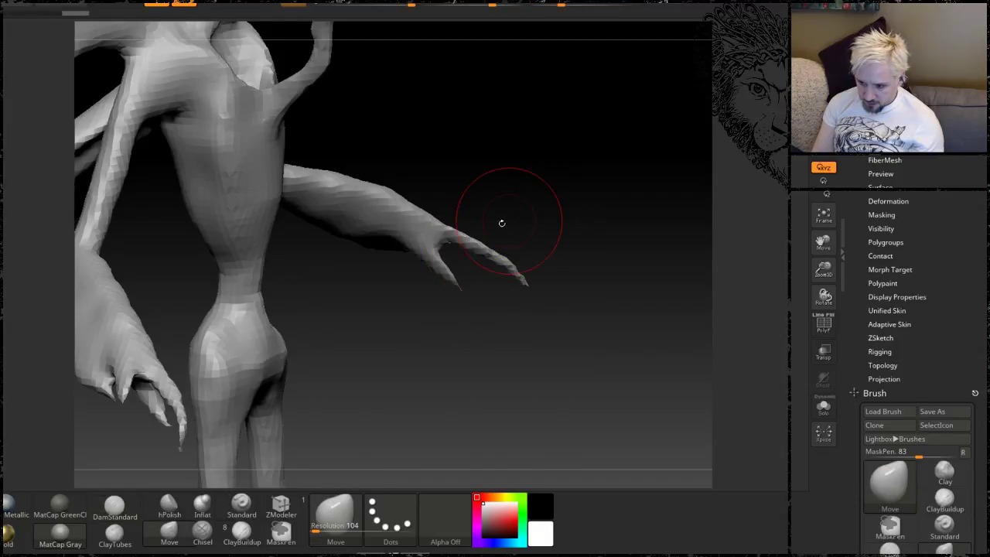
{"action": "left_click_drag", "start_coordinate": [486, 247], "coordinate": [531, 199]}
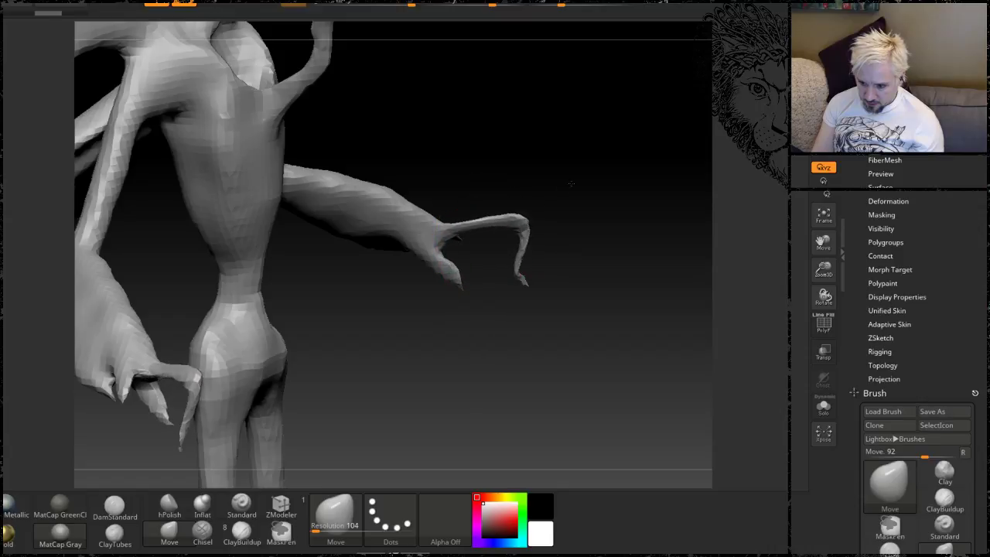
{"action": "key", "text": "ctrl+z"}
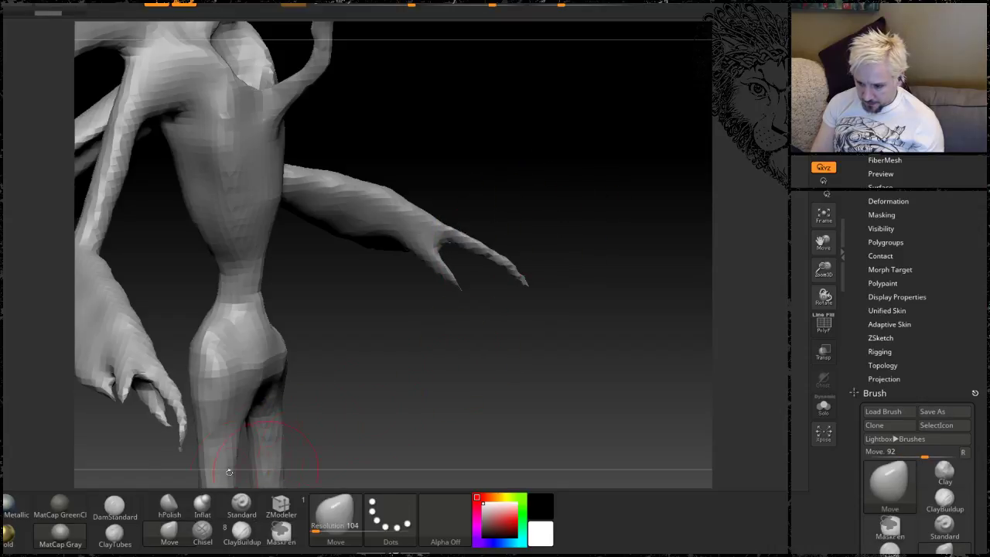
Step: Thicken the long finger of the outstretched hand along its length with the Inflat brush
{"action": "left_click", "coordinate": [201, 506]}
{"action": "mouse_move", "coordinate": [464, 243]}
{"action": "left_mouse_down"}
{"action": "mouse_move", "coordinate": [501, 259]}
{"action": "mouse_move", "coordinate": [525, 277]}
{"action": "mouse_move", "coordinate": [519, 285]}
{"action": "left_mouse_up"}
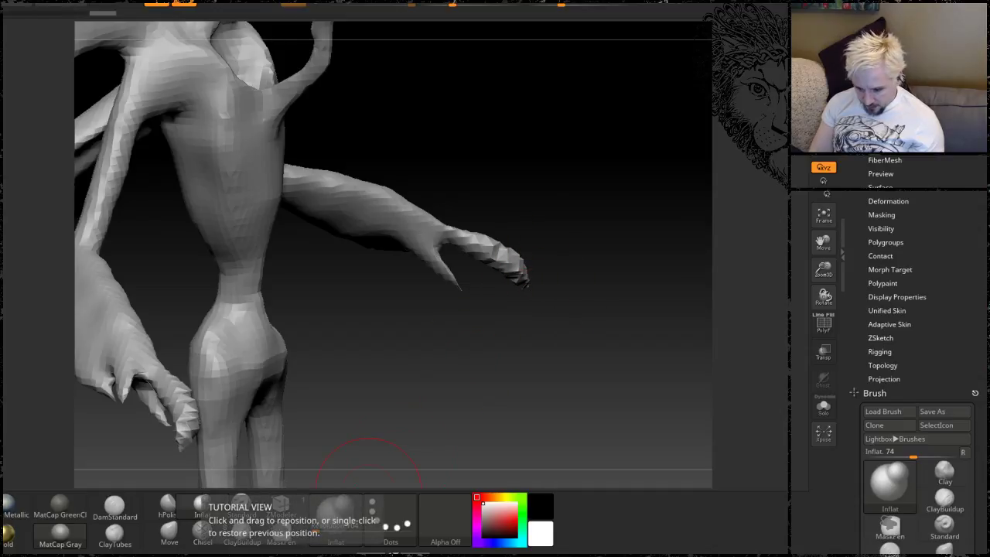
Step: Open the TfTCritters04s sketch from the Illistrations folder, hide the file browser and arrange the sketch and the ZBrush window side by side
{"action": "left_click", "coordinate": [333, 554]}
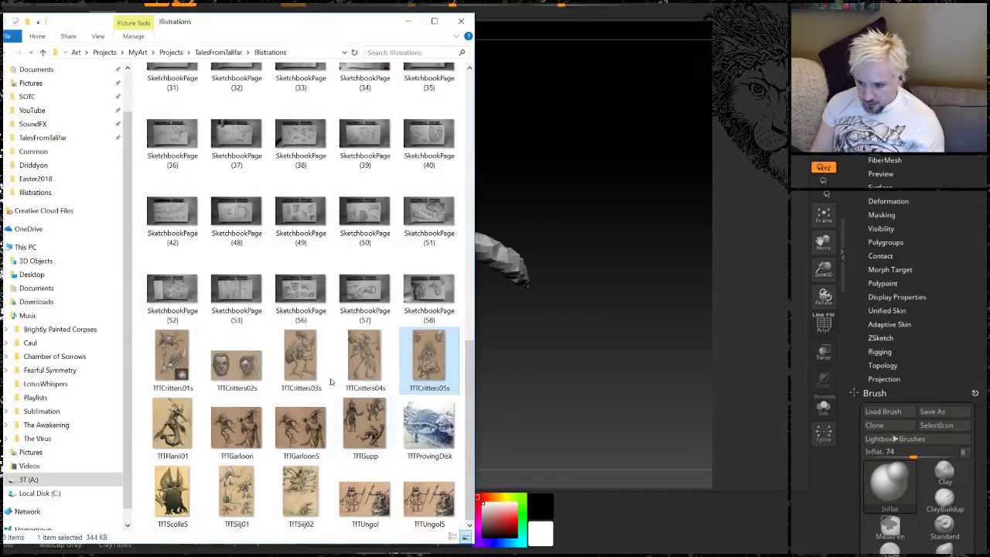
{"action": "double_click", "coordinate": [367, 354]}
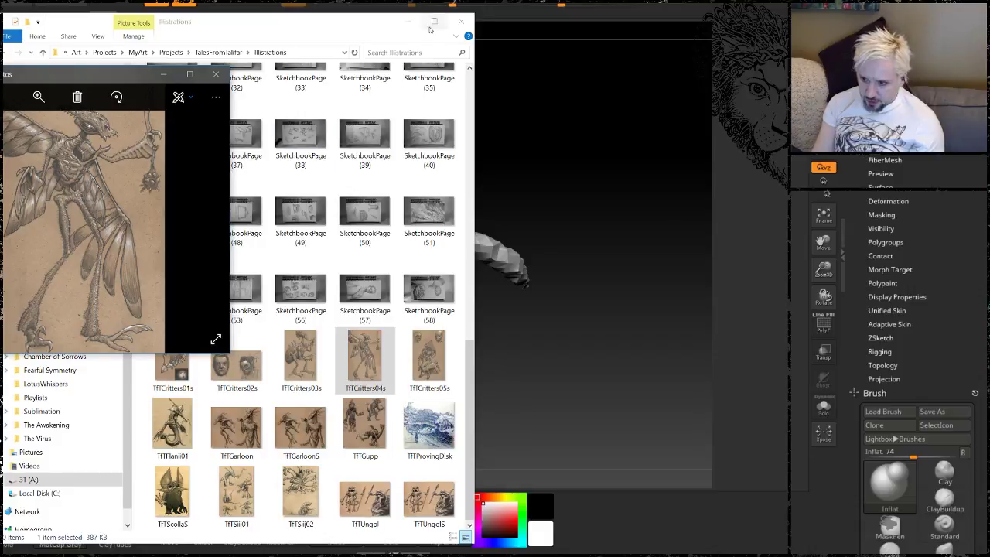
{"action": "left_click", "coordinate": [410, 24]}
{"action": "left_click_drag", "start_coordinate": [77, 76], "coordinate": [886, 290]}
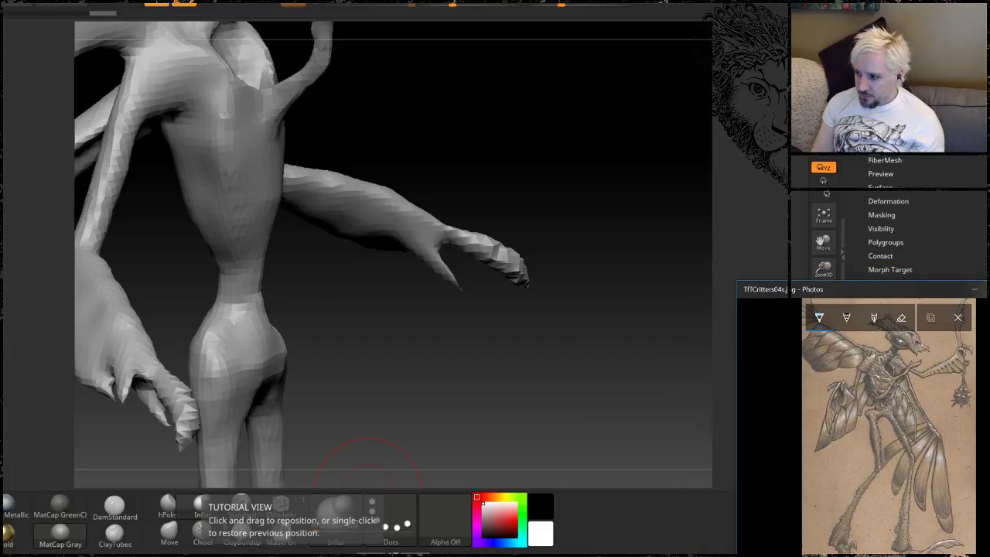
{"action": "left_click_drag", "start_coordinate": [986, 162], "coordinate": [798, 187]}
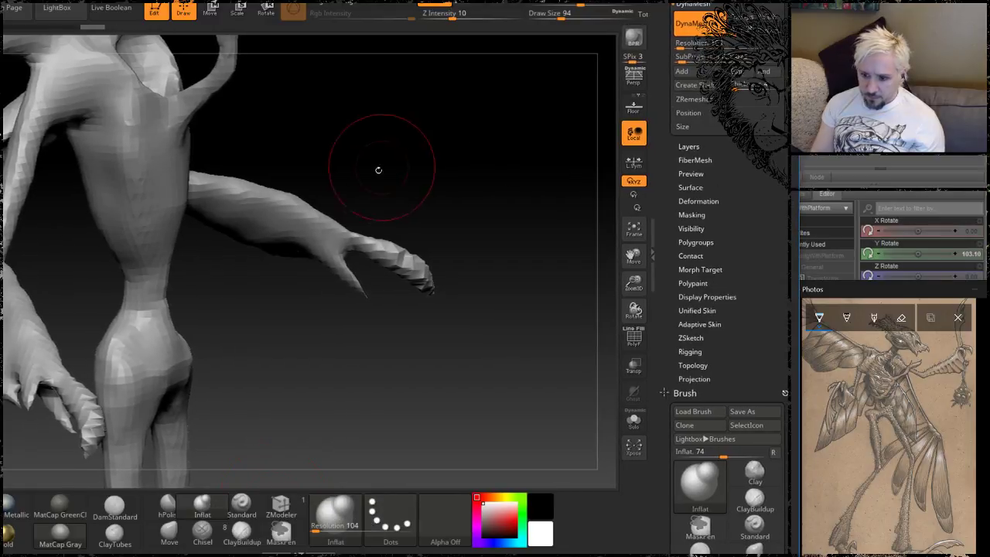
Step: Remesh the creature's body with DynaMesh to even out the jagged surface of the thickened long finger
{"action": "left_click_drag", "start_coordinate": [375, 327], "coordinate": [372, 390]}
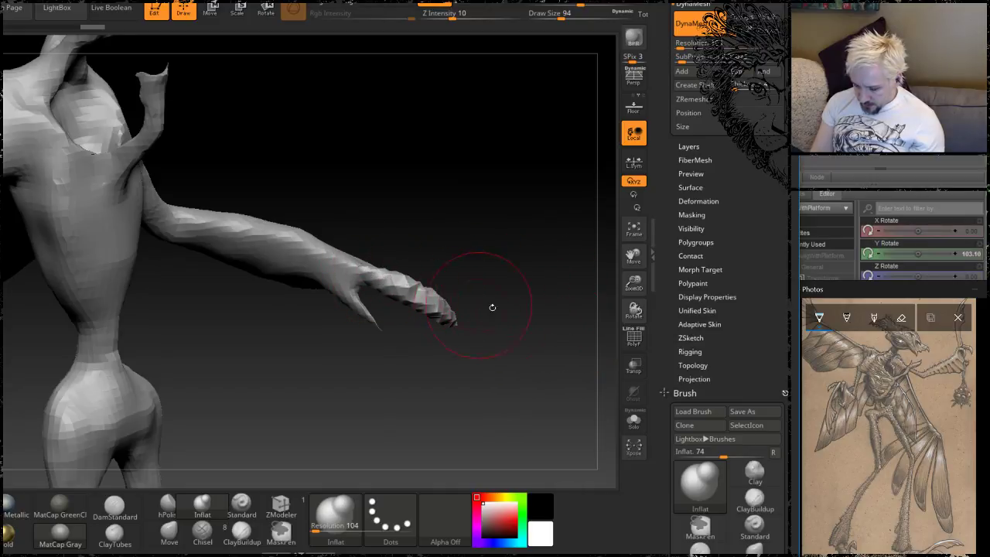
{"action": "mouse_move", "coordinate": [492, 307]}
{"action": "left_mouse_down"}
{"action": "mouse_move", "coordinate": [437, 309]}
{"action": "mouse_move", "coordinate": [455, 333]}
{"action": "left_mouse_up"}
{"action": "left_click_drag", "start_coordinate": [498, 223], "coordinate": [537, 273], "text": "ctrl"}
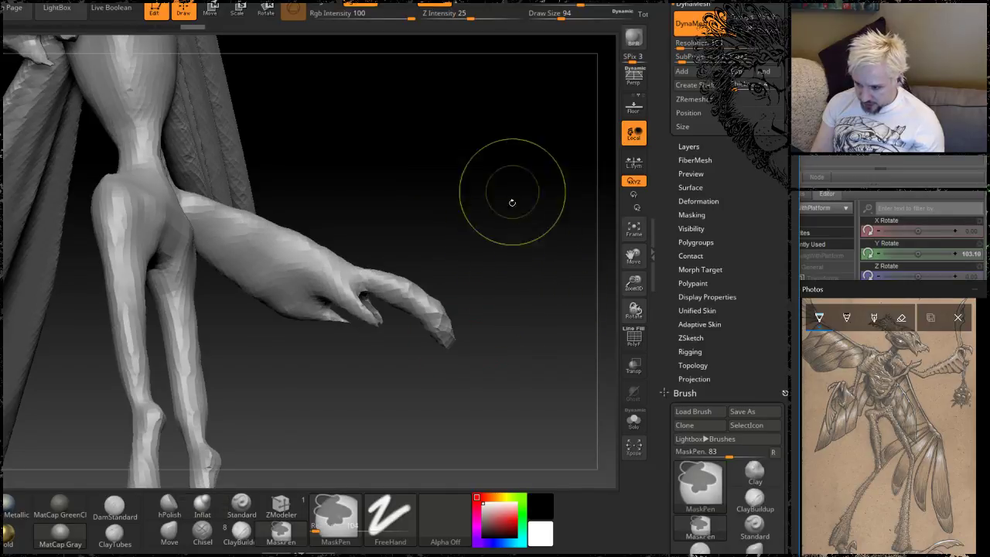
{"action": "mouse_move", "coordinate": [523, 238]}
{"action": "left_mouse_down", "text": "alt"}
{"action": "mouse_move", "coordinate": [499, 184]}
{"action": "mouse_move", "coordinate": [418, 257]}
{"action": "left_mouse_up", "text": "alt"}
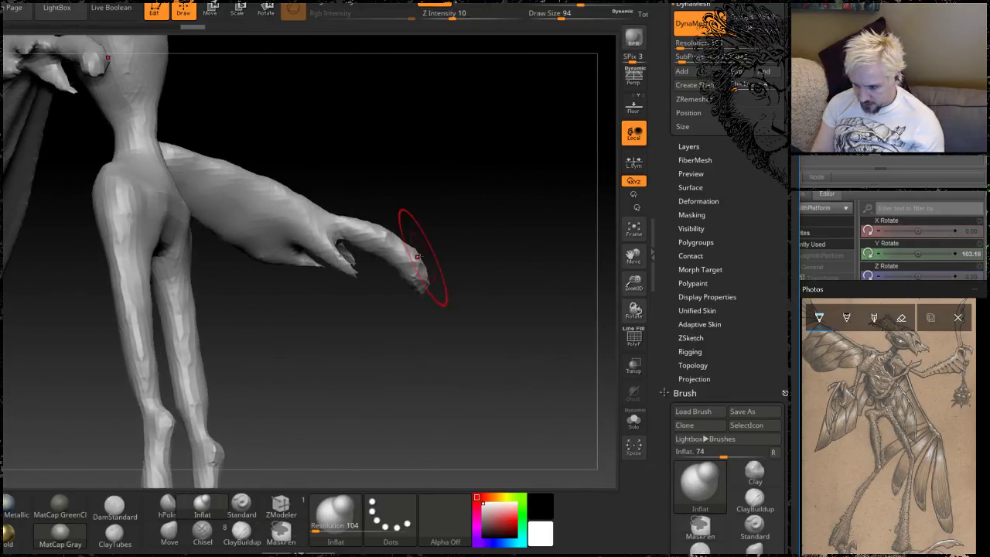
Step: Stretch the long finger of the outstretched hand outward and arch its middle upward with the Move brush, leaving a hooked tip
{"action": "left_click", "coordinate": [168, 532]}
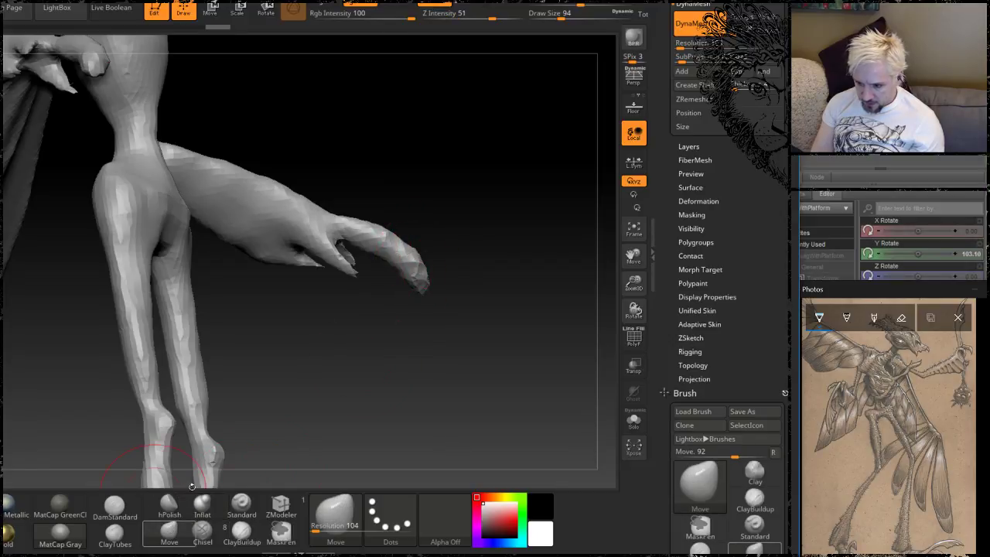
{"action": "mouse_move", "coordinate": [433, 263]}
{"action": "left_mouse_down"}
{"action": "mouse_move", "coordinate": [487, 248]}
{"action": "mouse_move", "coordinate": [470, 286]}
{"action": "left_mouse_up"}
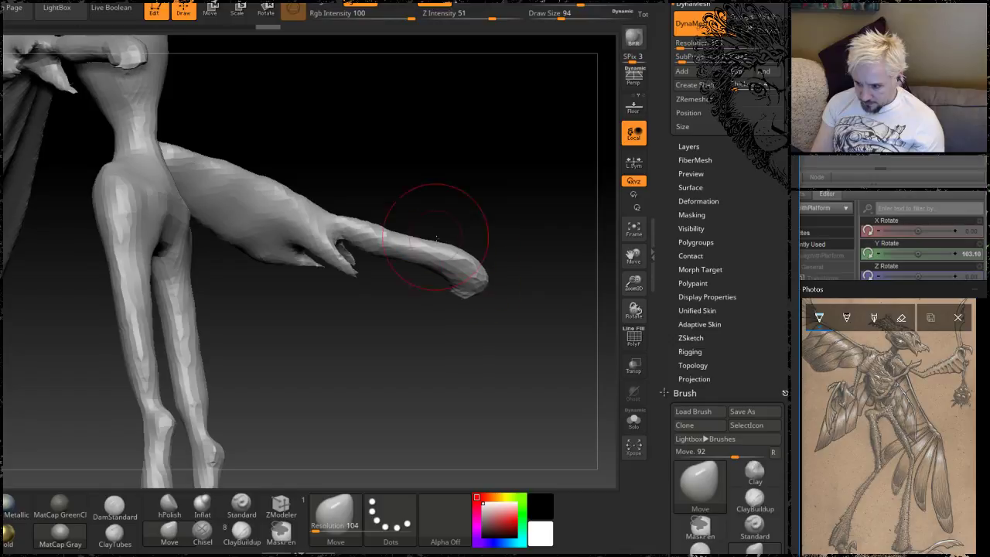
{"action": "left_click_drag", "start_coordinate": [400, 232], "coordinate": [421, 196]}
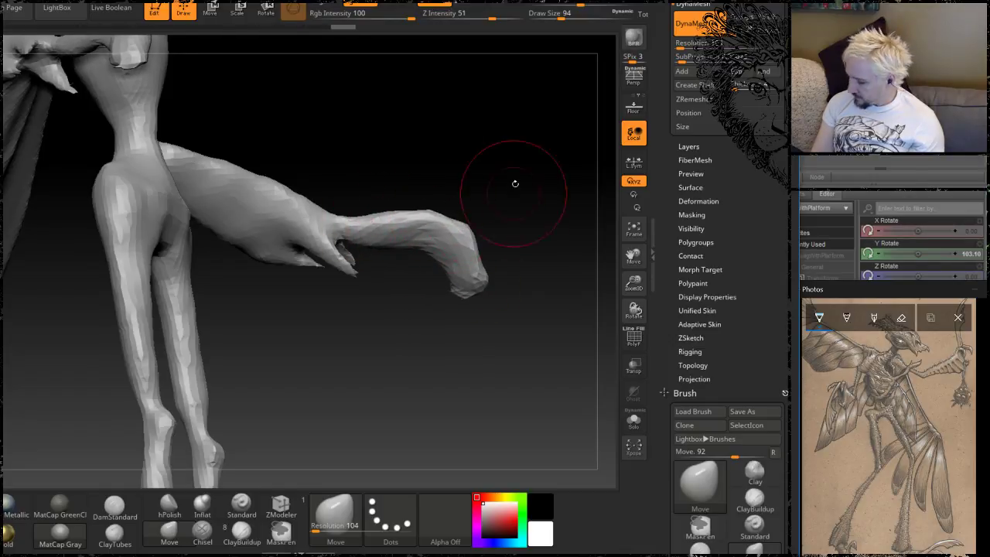
{"action": "mouse_move", "coordinate": [515, 183]}
{"action": "left_mouse_down"}
{"action": "mouse_move", "coordinate": [471, 175]}
{"action": "mouse_move", "coordinate": [493, 174]}
{"action": "mouse_move", "coordinate": [484, 147]}
{"action": "left_mouse_up"}
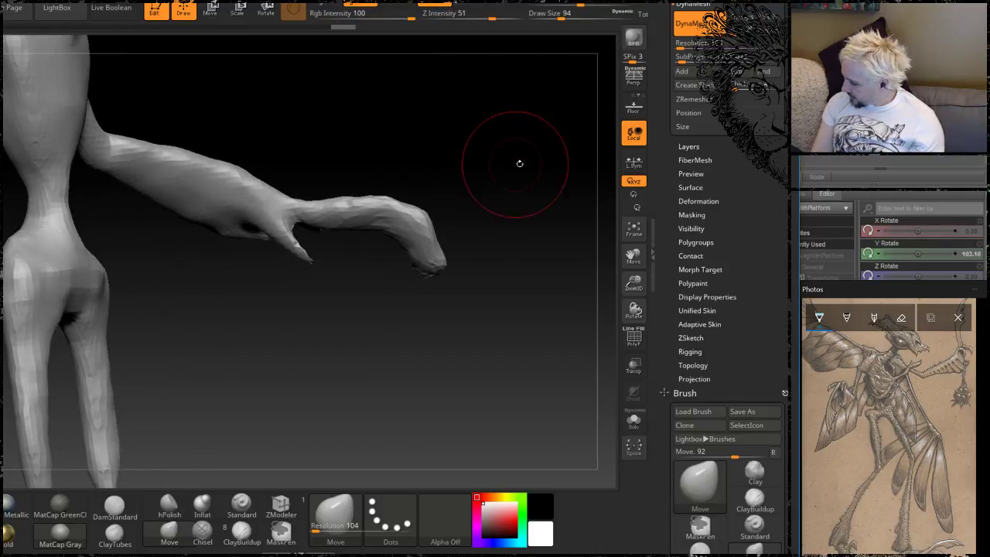
{"action": "mouse_move", "coordinate": [504, 197]}
{"action": "left_mouse_down"}
{"action": "mouse_move", "coordinate": [489, 221]}
{"action": "mouse_move", "coordinate": [437, 239]}
{"action": "left_mouse_up"}
{"action": "left_click_drag", "start_coordinate": [512, 161], "coordinate": [448, 241]}
{"action": "mouse_move", "coordinate": [526, 167]}
{"action": "left_mouse_down"}
{"action": "mouse_move", "coordinate": [533, 188]}
{"action": "mouse_move", "coordinate": [534, 178]}
{"action": "left_mouse_up"}
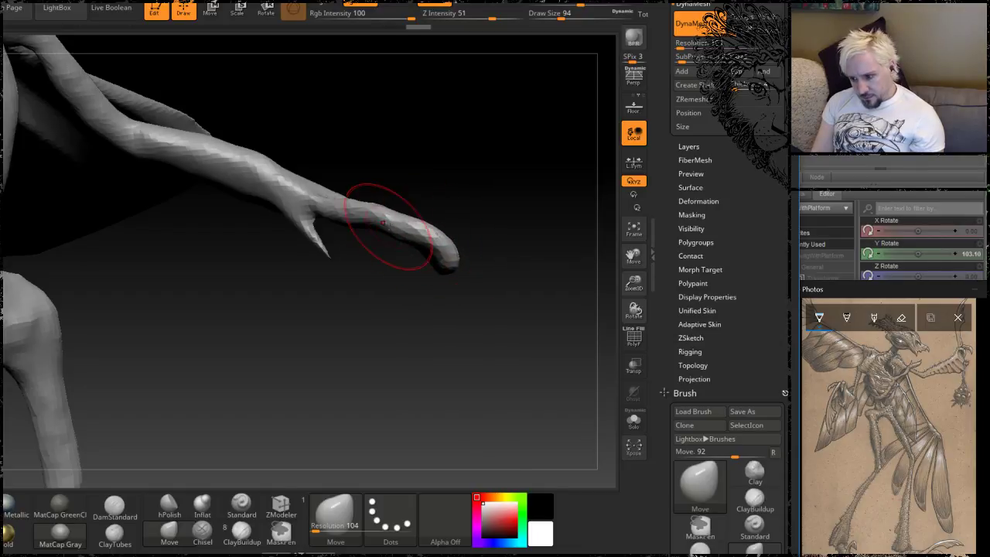
{"action": "left_click_drag", "start_coordinate": [481, 159], "coordinate": [504, 155]}
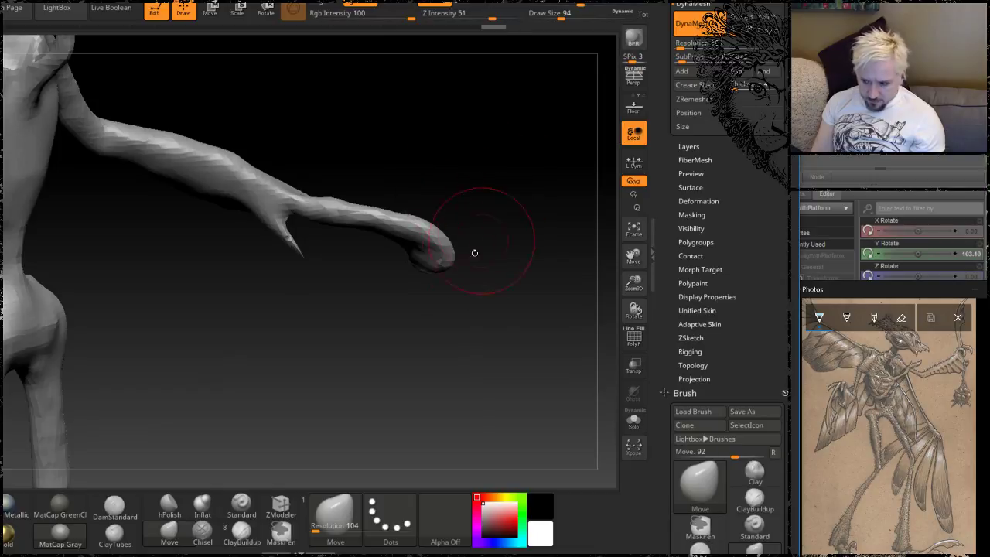
{"action": "left_click_drag", "start_coordinate": [474, 337], "coordinate": [442, 387], "text": "alt"}
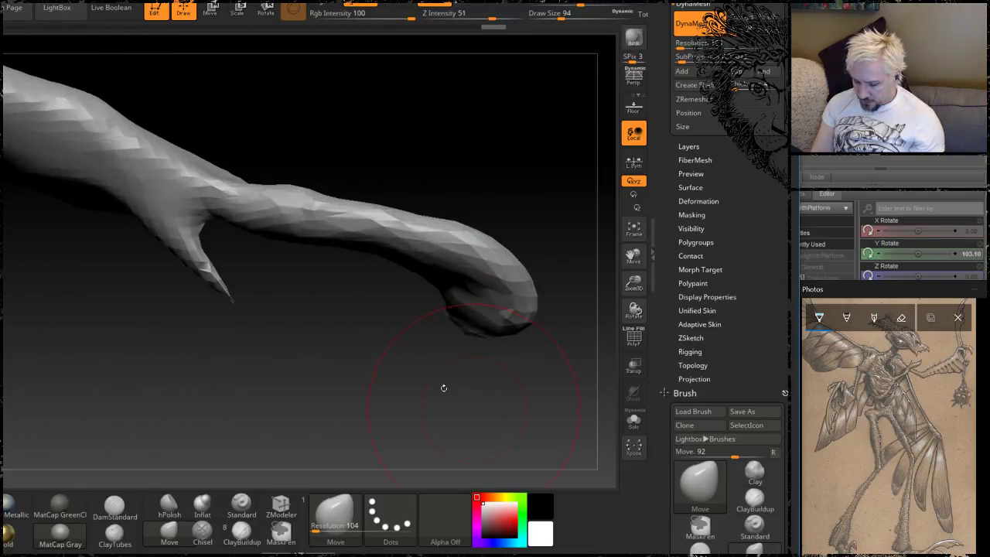
{"action": "mouse_move", "coordinate": [336, 358]}
{"action": "left_mouse_down", "text": "alt"}
{"action": "mouse_move", "coordinate": [411, 369]}
{"action": "mouse_move", "coordinate": [428, 242]}
{"action": "mouse_move", "coordinate": [429, 412]}
{"action": "mouse_move", "coordinate": [349, 237]}
{"action": "mouse_move", "coordinate": [482, 410]}
{"action": "mouse_move", "coordinate": [526, 201]}
{"action": "mouse_move", "coordinate": [496, 196]}
{"action": "left_mouse_up", "text": "alt"}
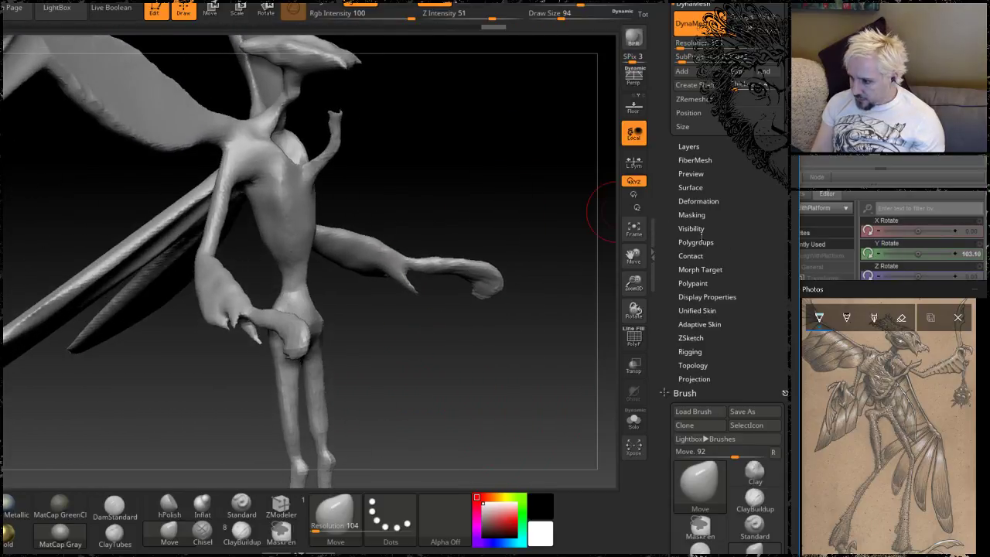
Step: Remesh the body at a DynaMesh resolution of 176 and smooth the long finger and its base
{"action": "left_click_drag", "start_coordinate": [680, 45], "coordinate": [681, 46]}
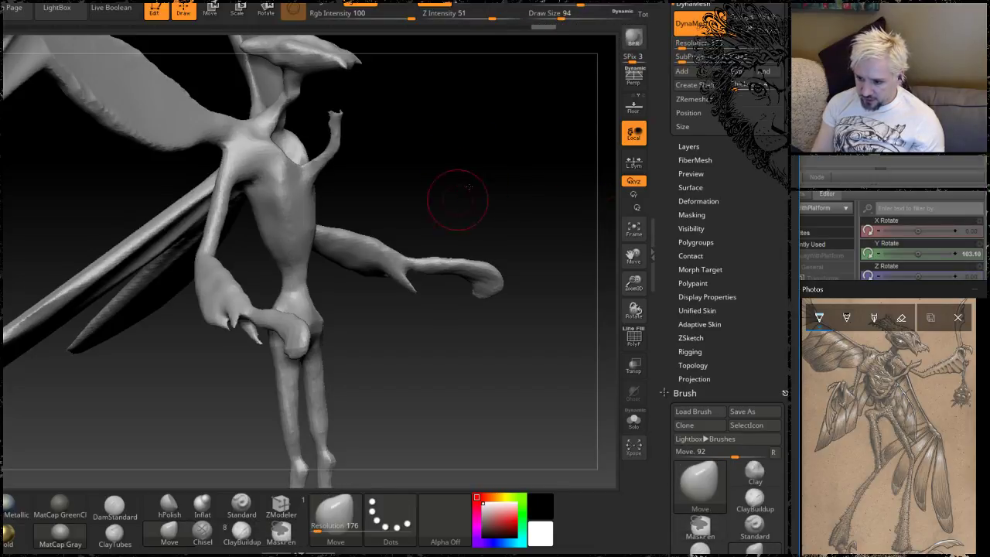
{"action": "left_click_drag", "start_coordinate": [457, 199], "coordinate": [475, 317], "text": "alt"}
{"action": "left_click_drag", "start_coordinate": [515, 347], "coordinate": [448, 287], "text": "shift"}
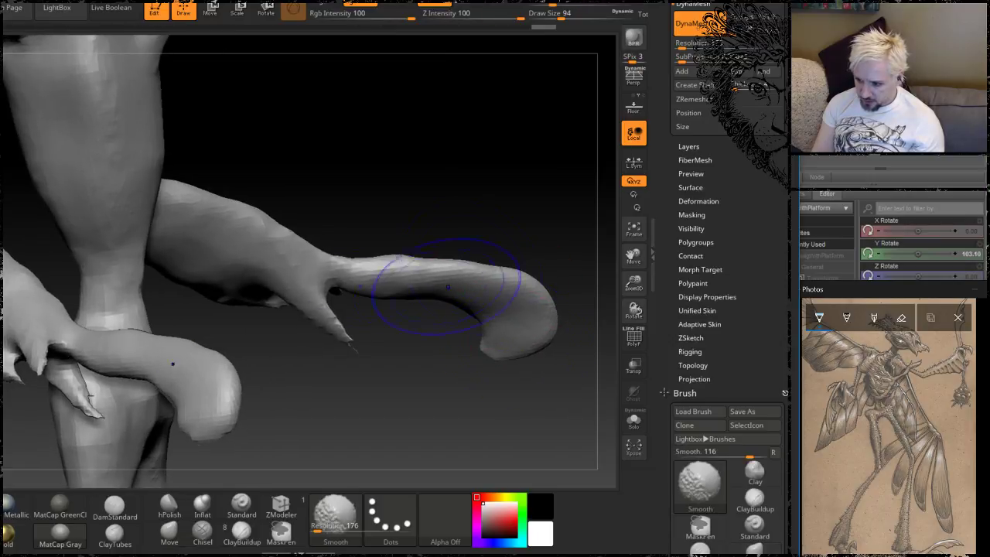
{"action": "left_click_drag", "start_coordinate": [309, 300], "coordinate": [381, 294], "text": "shift"}
Step: Thicken the thin tips of the short claws with the Inflat brush at draw size 35 and remesh the hand
{"action": "mouse_move", "coordinate": [495, 178]}
{"action": "left_mouse_down"}
{"action": "mouse_move", "coordinate": [542, 143]}
{"action": "mouse_move", "coordinate": [401, 348]}
{"action": "mouse_move", "coordinate": [469, 306]}
{"action": "mouse_move", "coordinate": [491, 386]}
{"action": "mouse_move", "coordinate": [478, 337]}
{"action": "left_mouse_up"}
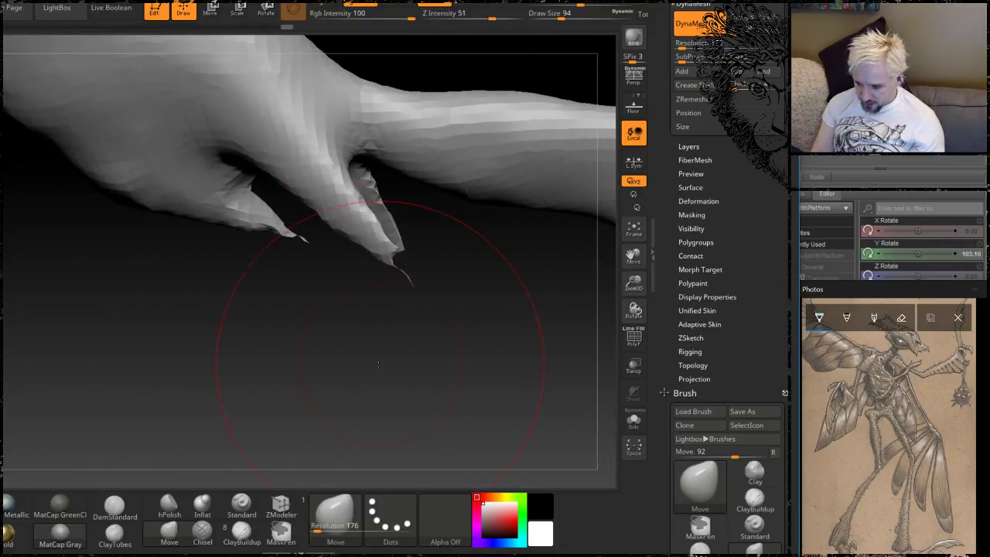
{"action": "mouse_move", "coordinate": [379, 364]}
{"action": "left_mouse_down"}
{"action": "mouse_move", "coordinate": [389, 376]}
{"action": "mouse_move", "coordinate": [395, 364]}
{"action": "mouse_move", "coordinate": [369, 333]}
{"action": "left_mouse_up"}
{"action": "key", "text": "space"}
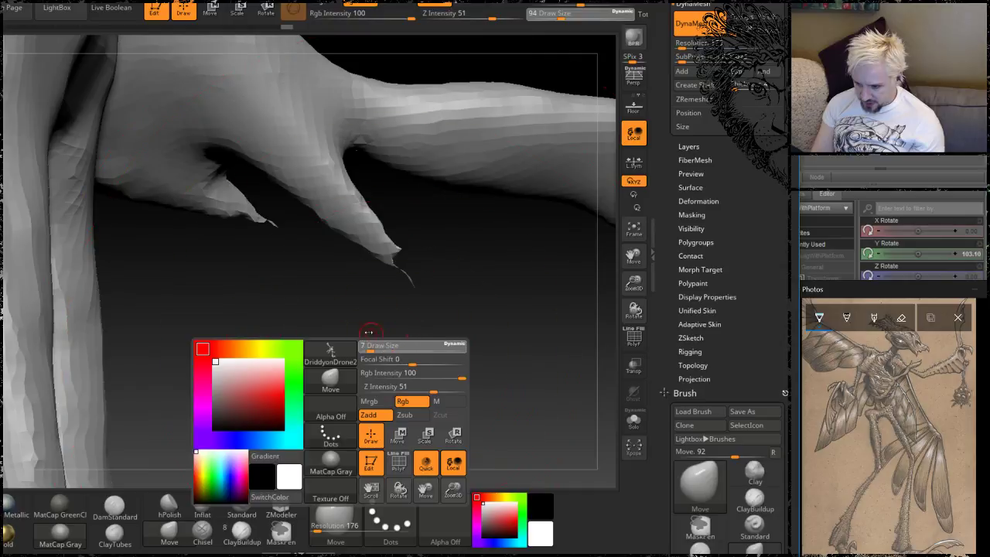
{"action": "left_click", "coordinate": [202, 505]}
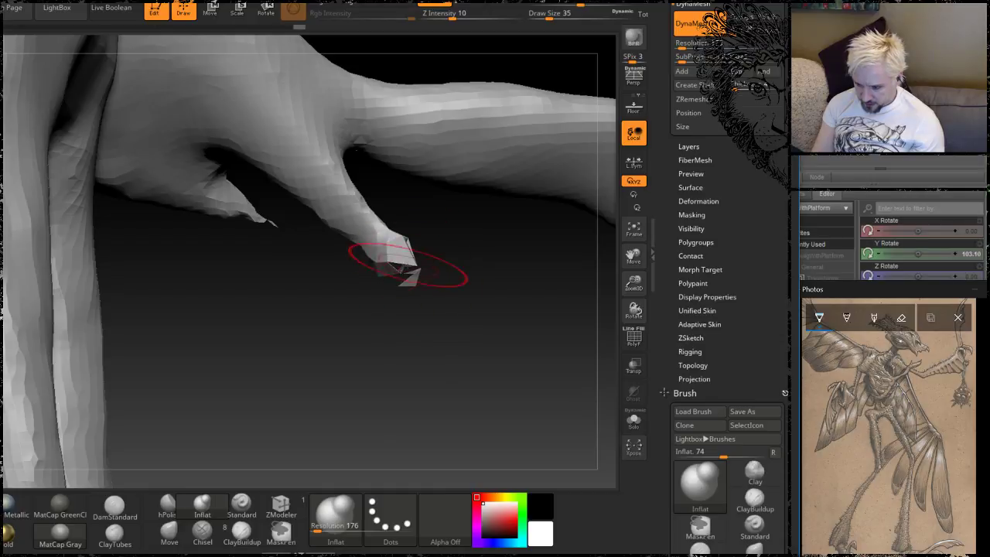
{"action": "left_click_drag", "start_coordinate": [389, 261], "coordinate": [394, 255]}
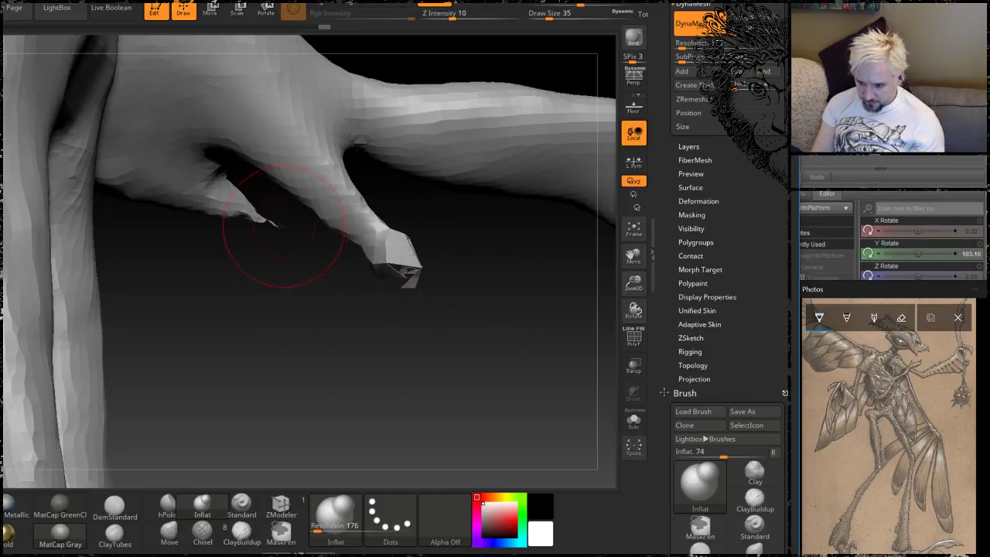
{"action": "mouse_move", "coordinate": [283, 226]}
{"action": "left_mouse_down"}
{"action": "mouse_move", "coordinate": [247, 205]}
{"action": "mouse_move", "coordinate": [263, 213]}
{"action": "left_mouse_up"}
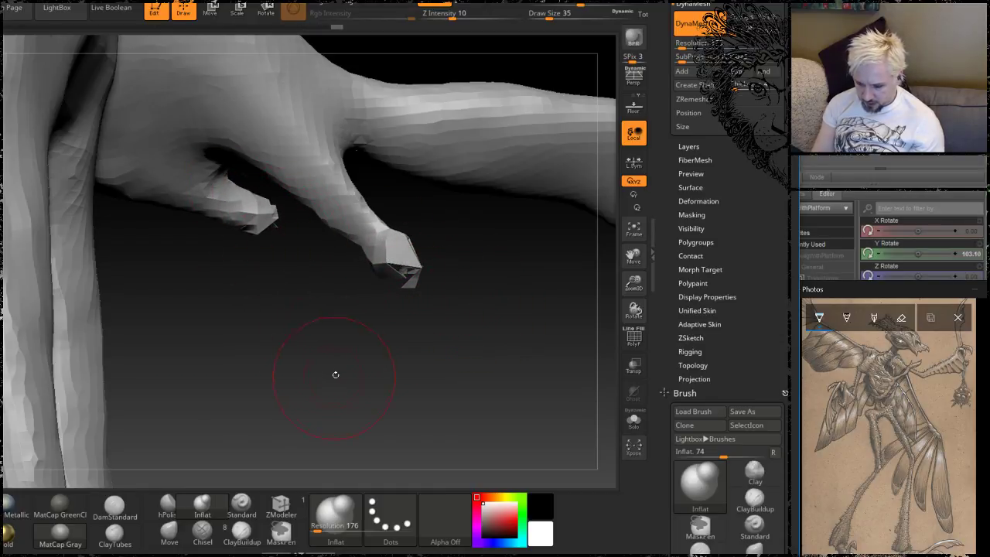
{"action": "mouse_move", "coordinate": [336, 374]}
{"action": "left_mouse_down"}
{"action": "mouse_move", "coordinate": [363, 309]}
{"action": "mouse_move", "coordinate": [358, 247]}
{"action": "left_mouse_up"}
{"action": "left_click_drag", "start_coordinate": [449, 297], "coordinate": [494, 356], "text": "ctrl"}
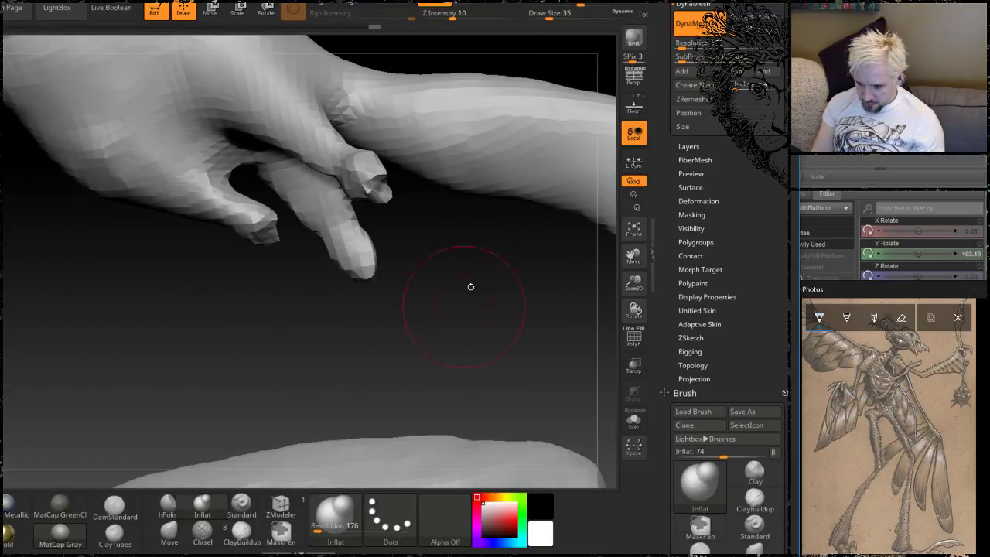
Step: Smooth the lumpy tips of the short fingers into rounded, tapered ends
{"action": "left_click_drag", "start_coordinate": [471, 286], "coordinate": [309, 320]}
{"action": "key", "text": "shift"}
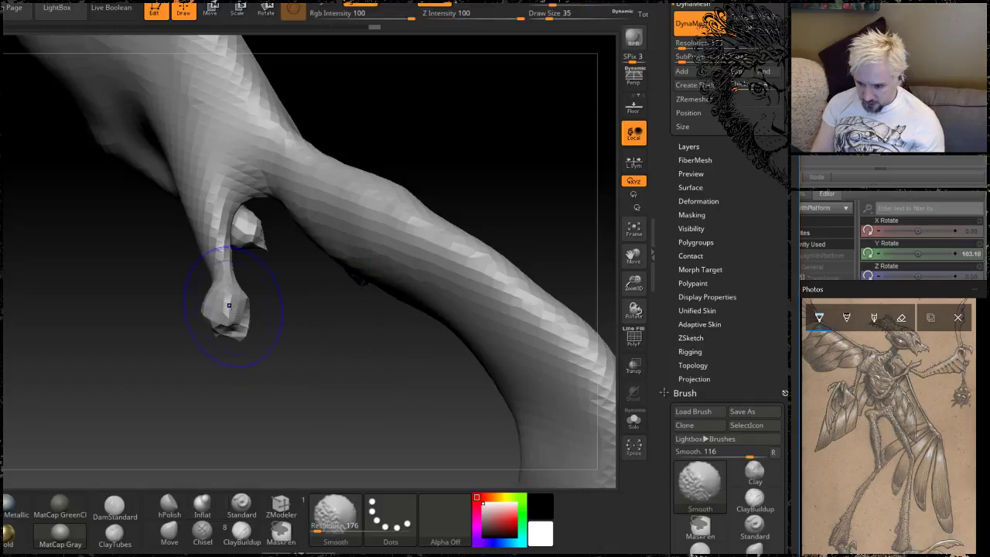
{"action": "mouse_move", "coordinate": [229, 305]}
{"action": "left_mouse_down", "text": "shift"}
{"action": "mouse_move", "coordinate": [237, 255]}
{"action": "mouse_move", "coordinate": [243, 313]}
{"action": "left_mouse_up", "text": "shift"}
{"action": "mouse_move", "coordinate": [260, 389]}
{"action": "left_mouse_down"}
{"action": "mouse_move", "coordinate": [270, 347]}
{"action": "mouse_move", "coordinate": [263, 353]}
{"action": "left_mouse_up"}
{"action": "key", "text": "shift"}
{"action": "mouse_move", "coordinate": [175, 339]}
{"action": "left_mouse_down", "text": "shift"}
{"action": "mouse_move", "coordinate": [187, 331]}
{"action": "mouse_move", "coordinate": [178, 328]}
{"action": "left_mouse_up", "text": "shift"}
{"action": "left_click_drag", "start_coordinate": [208, 382], "coordinate": [224, 406]}
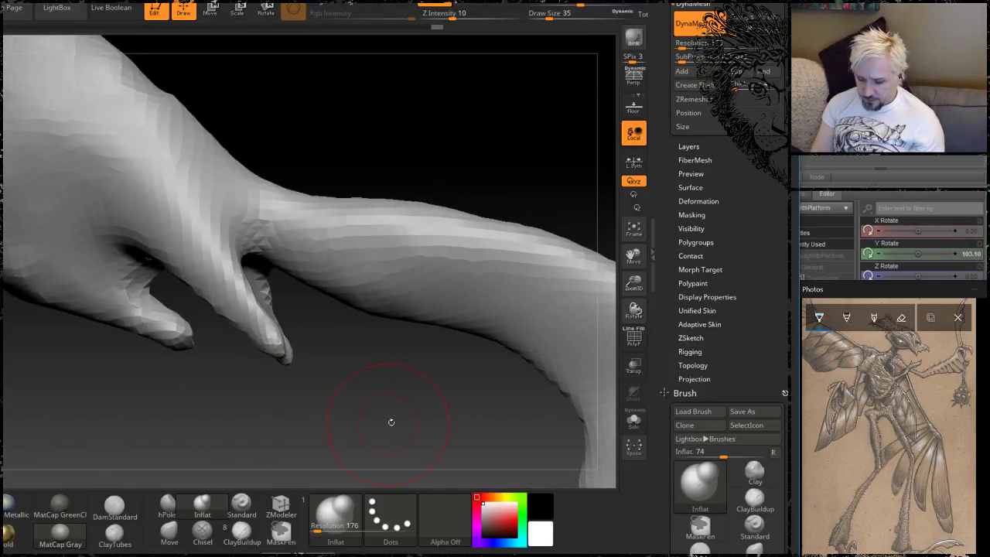
Step: Bulk up the short fingers along their length and build knuckles at their bases with the Inflat brush
{"action": "mouse_move", "coordinate": [391, 421]}
{"action": "left_mouse_down"}
{"action": "mouse_move", "coordinate": [394, 312]}
{"action": "mouse_move", "coordinate": [481, 232]}
{"action": "mouse_move", "coordinate": [255, 320]}
{"action": "left_mouse_up"}
{"action": "left_click_drag", "start_coordinate": [239, 401], "coordinate": [230, 319]}
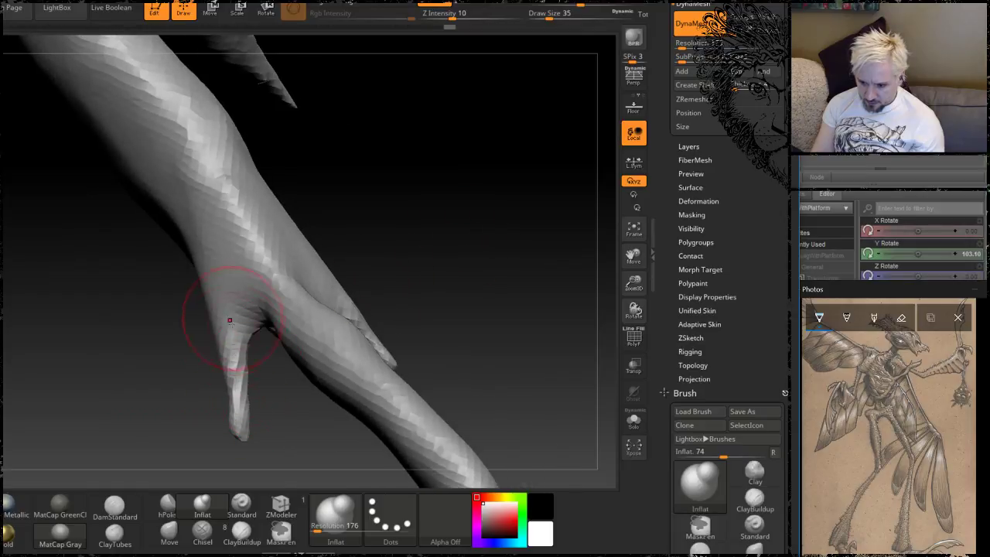
{"action": "left_click_drag", "start_coordinate": [236, 384], "coordinate": [233, 340]}
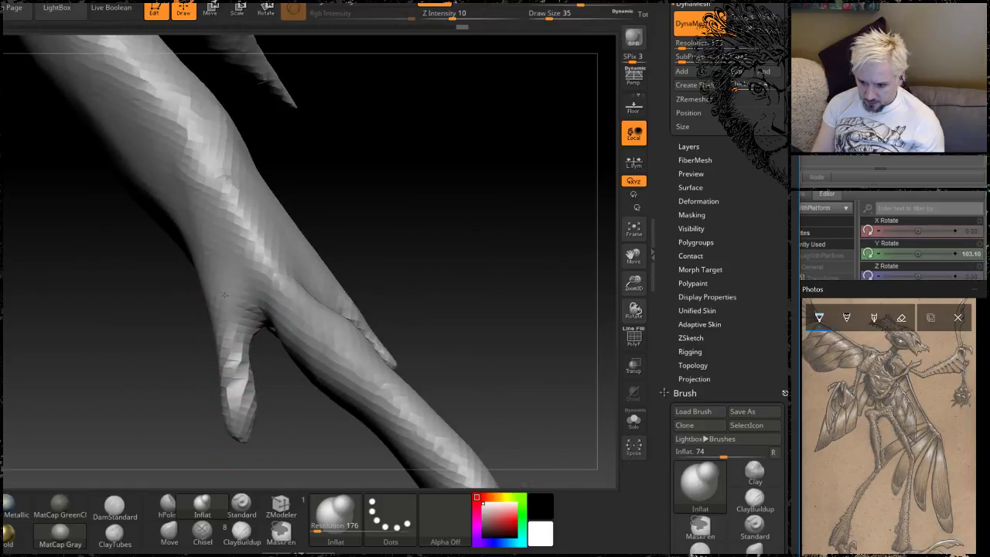
{"action": "mouse_move", "coordinate": [451, 240]}
{"action": "left_mouse_down"}
{"action": "mouse_move", "coordinate": [378, 345]}
{"action": "mouse_move", "coordinate": [360, 304]}
{"action": "left_mouse_up"}
{"action": "mouse_move", "coordinate": [434, 250]}
{"action": "left_mouse_down"}
{"action": "mouse_move", "coordinate": [456, 232]}
{"action": "mouse_move", "coordinate": [343, 287]}
{"action": "mouse_move", "coordinate": [348, 259]}
{"action": "left_mouse_up"}
{"action": "left_click_drag", "start_coordinate": [516, 239], "coordinate": [544, 235]}
{"action": "left_click_drag", "start_coordinate": [226, 292], "coordinate": [226, 311]}
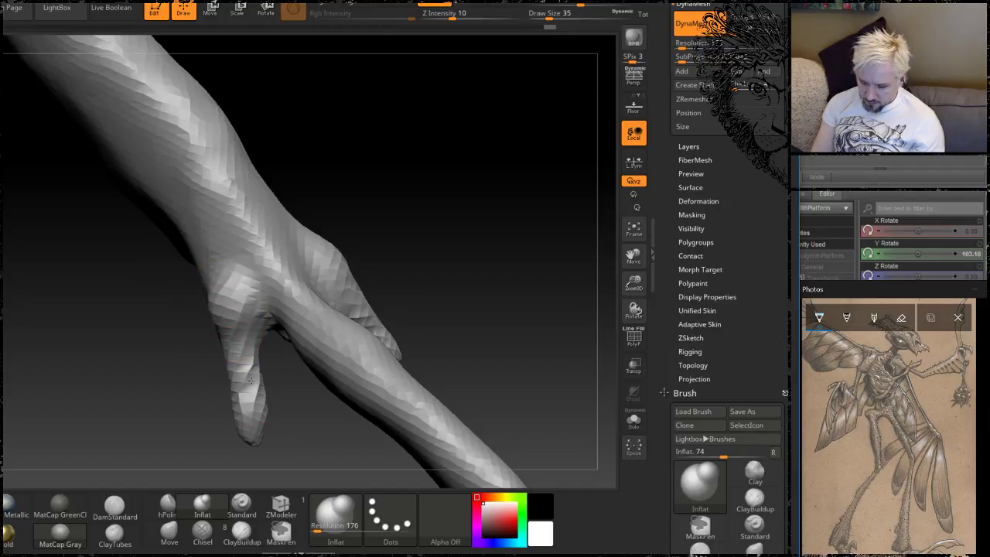
{"action": "left_click_drag", "start_coordinate": [252, 381], "coordinate": [253, 369]}
{"action": "mouse_move", "coordinate": [440, 193]}
{"action": "left_mouse_down"}
{"action": "mouse_move", "coordinate": [446, 204]}
{"action": "mouse_move", "coordinate": [408, 201]}
{"action": "mouse_move", "coordinate": [430, 229]}
{"action": "mouse_move", "coordinate": [402, 250]}
{"action": "left_mouse_up"}
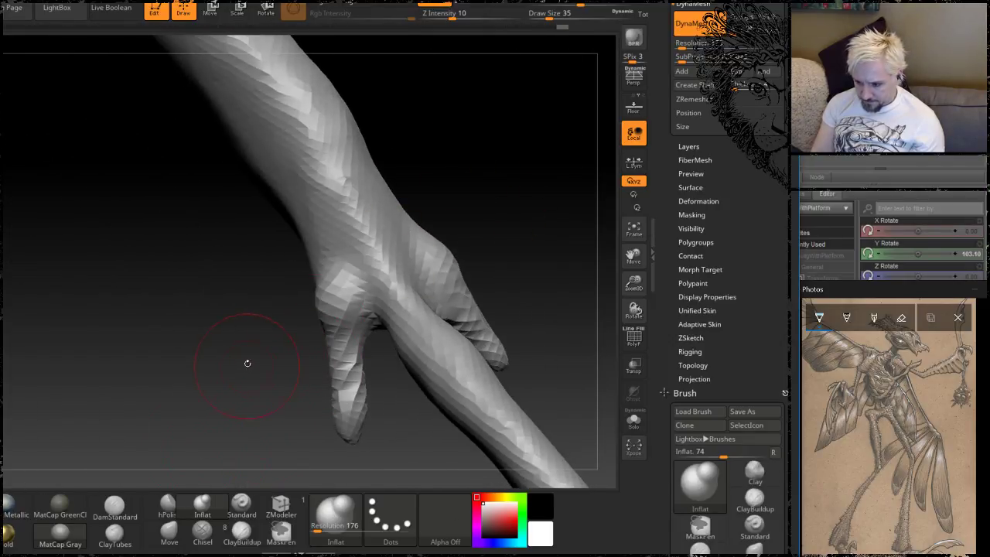
Step: Remesh the body at a DynaMesh resolution of 288 and smooth the knuckles and back of the hand
{"action": "left_click_drag", "start_coordinate": [248, 364], "coordinate": [205, 279], "text": "alt"}
{"action": "mouse_move", "coordinate": [199, 336]}
{"action": "left_mouse_down", "text": "ctrl"}
{"action": "mouse_move", "coordinate": [242, 381]}
{"action": "mouse_move", "coordinate": [238, 393]}
{"action": "left_mouse_up", "text": "ctrl"}
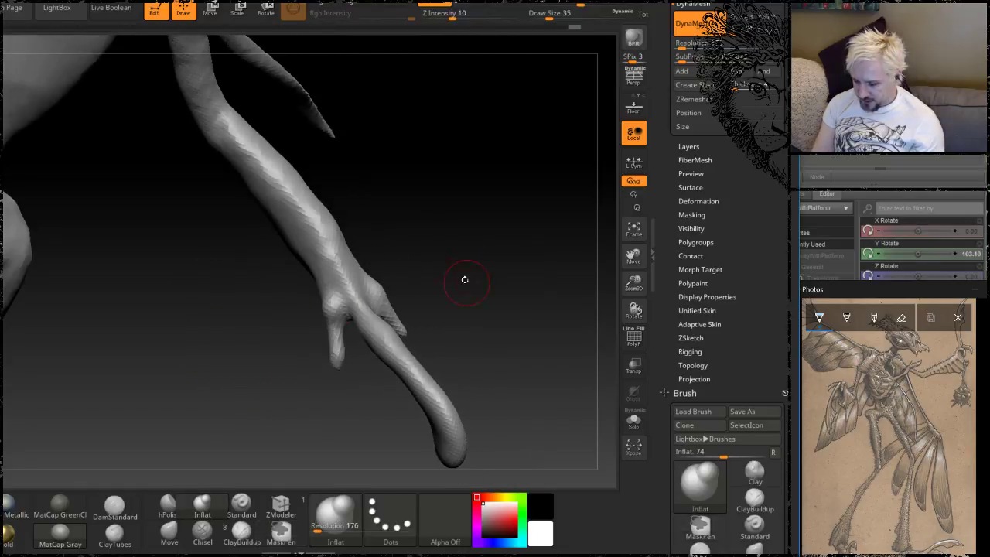
{"action": "left_click_drag", "start_coordinate": [683, 49], "coordinate": [687, 49]}
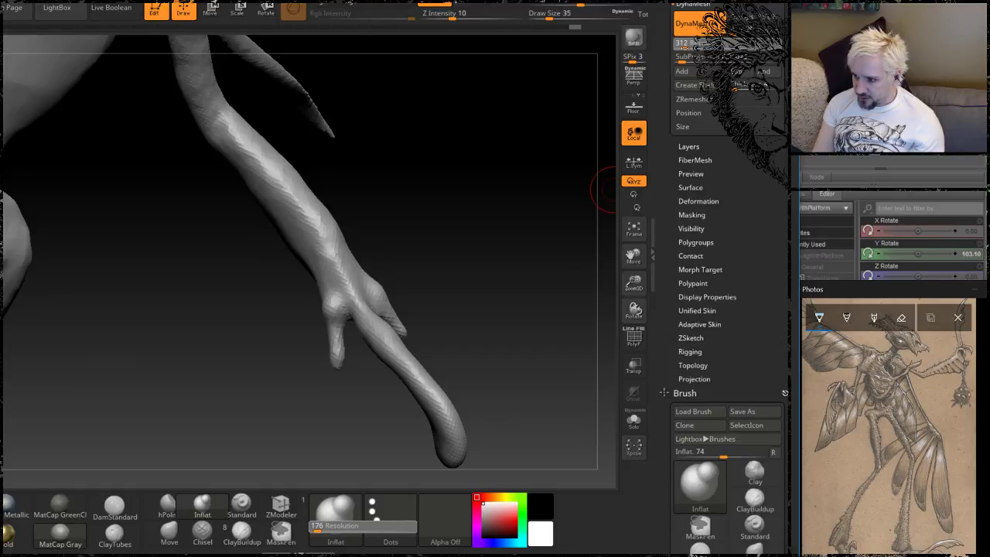
{"action": "key", "text": "ctrl"}
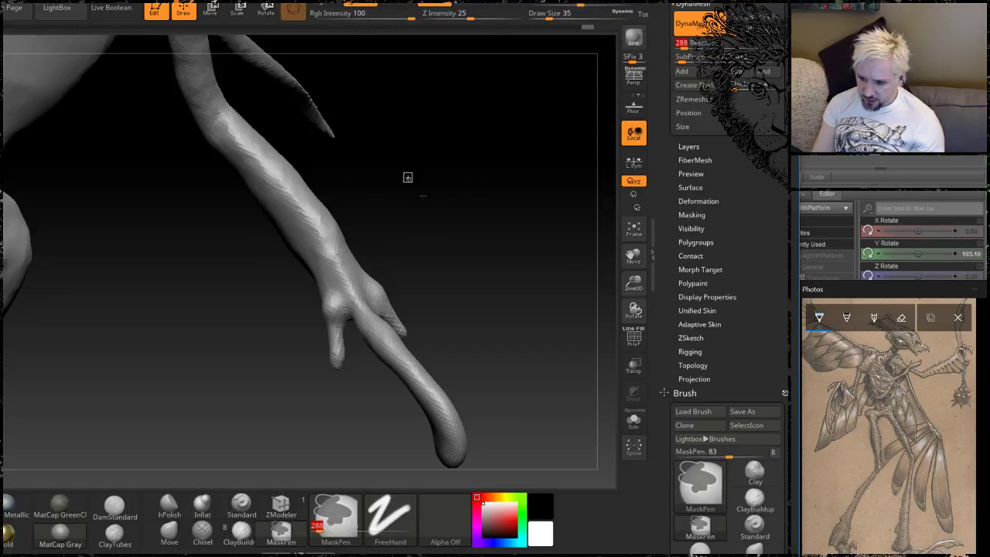
{"action": "left_click_drag", "start_coordinate": [475, 232], "coordinate": [464, 322], "text": "alt"}
{"action": "mouse_move", "coordinate": [341, 230]}
{"action": "left_mouse_down", "text": "shift"}
{"action": "mouse_move", "coordinate": [371, 269]}
{"action": "mouse_move", "coordinate": [353, 229]}
{"action": "mouse_move", "coordinate": [439, 267]}
{"action": "mouse_move", "coordinate": [445, 253]}
{"action": "left_mouse_up", "text": "shift"}
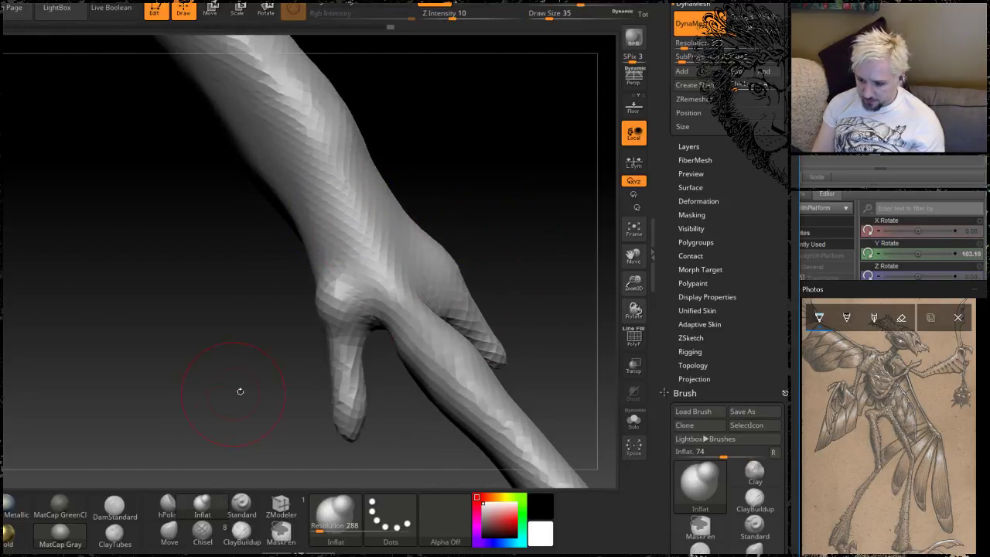
Step: Carve creases between the finger bases on the back of the hand with the DamStandard brush at draw size 23
{"action": "left_click", "coordinate": [116, 517]}
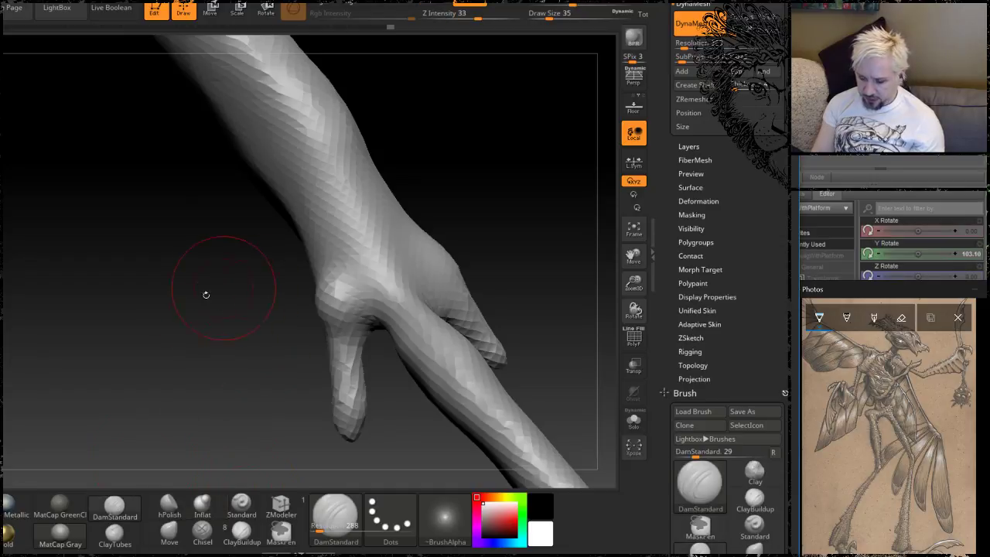
{"action": "key", "text": "space"}
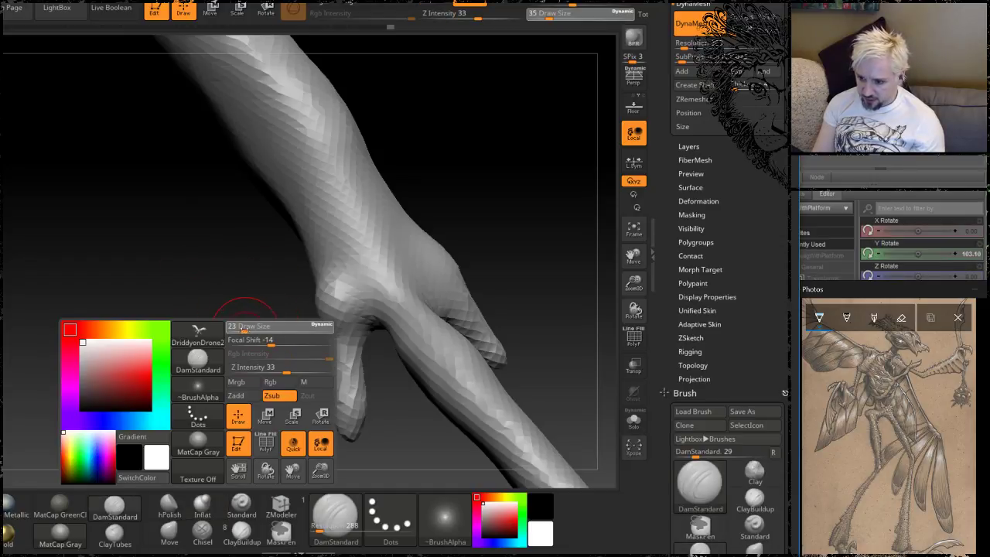
{"action": "left_click_drag", "start_coordinate": [374, 304], "coordinate": [380, 236]}
{"action": "left_click_drag", "start_coordinate": [461, 210], "coordinate": [499, 219]}
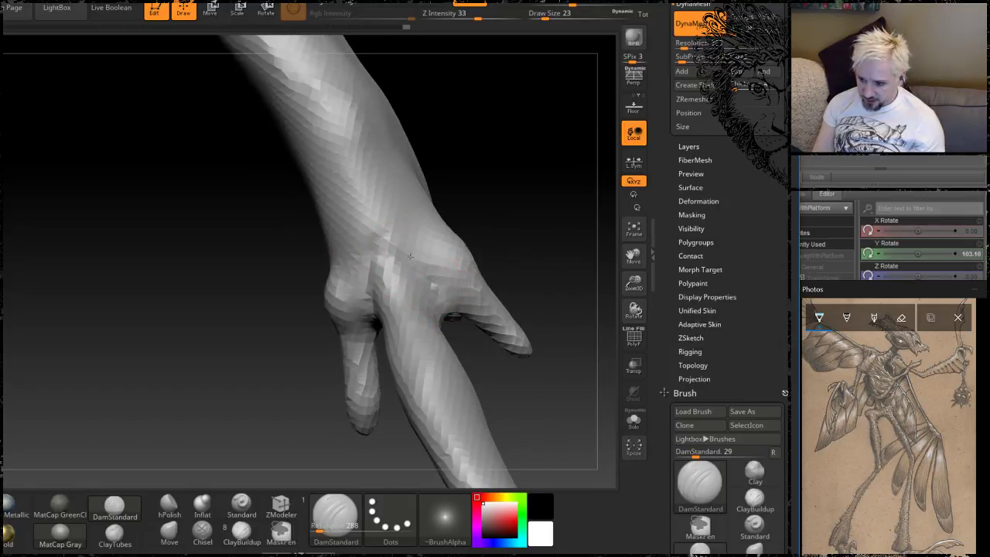
{"action": "left_click_drag", "start_coordinate": [409, 256], "coordinate": [384, 223]}
Step: Remesh the body at a DynaMesh resolution of 384, then smooth and recut the crease beside the long finger's knuckle
{"action": "left_click", "coordinate": [690, 43]}
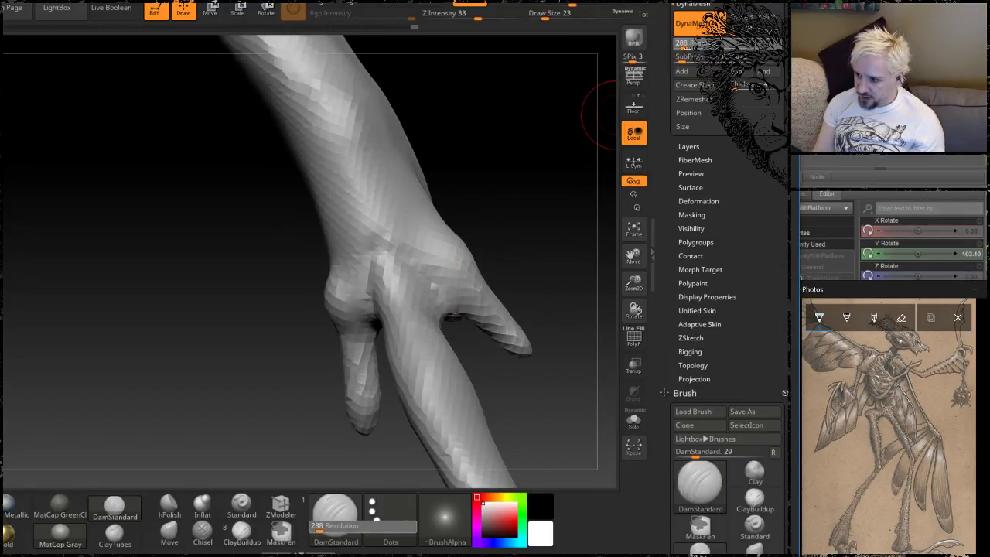
{"action": "key", "text": "ctrl"}
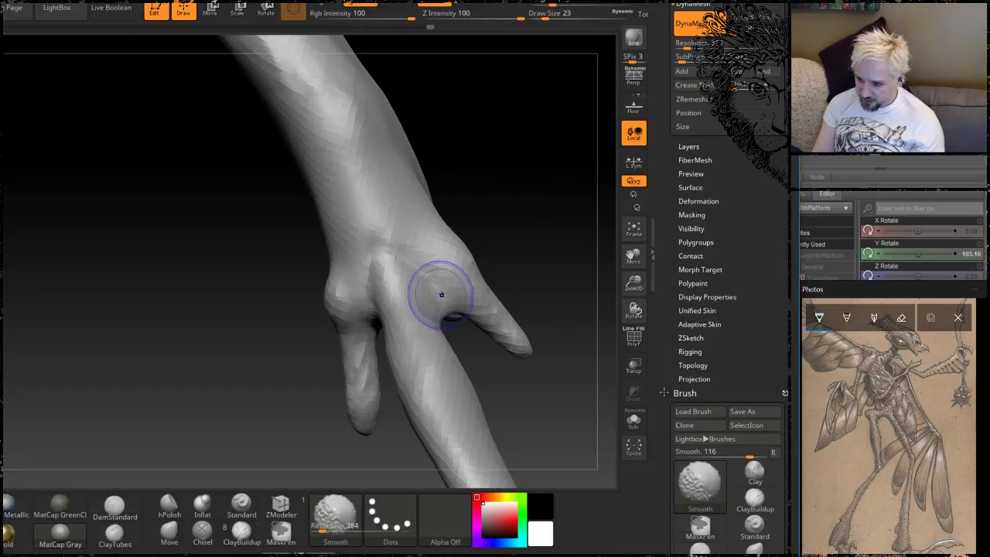
{"action": "mouse_move", "coordinate": [441, 294]}
{"action": "left_mouse_down", "text": "shift"}
{"action": "mouse_move", "coordinate": [376, 243]}
{"action": "mouse_move", "coordinate": [424, 283]}
{"action": "mouse_move", "coordinate": [369, 251]}
{"action": "left_mouse_up", "text": "shift"}
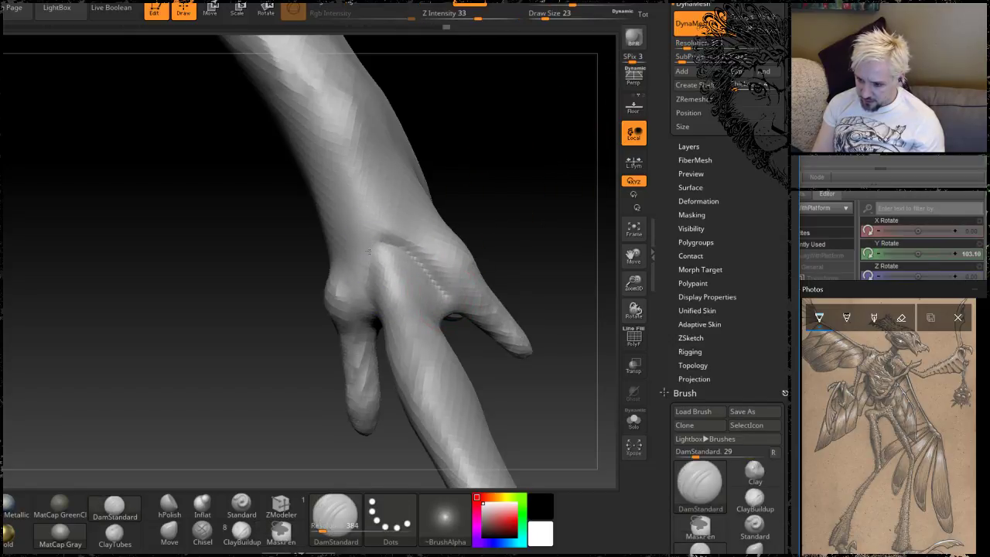
Step: Carve creases around the long finger's base on the back of the hand and across the palm with the DamStandard brush
{"action": "left_click_drag", "start_coordinate": [510, 160], "coordinate": [580, 159]}
{"action": "left_click_drag", "start_coordinate": [378, 249], "coordinate": [368, 329]}
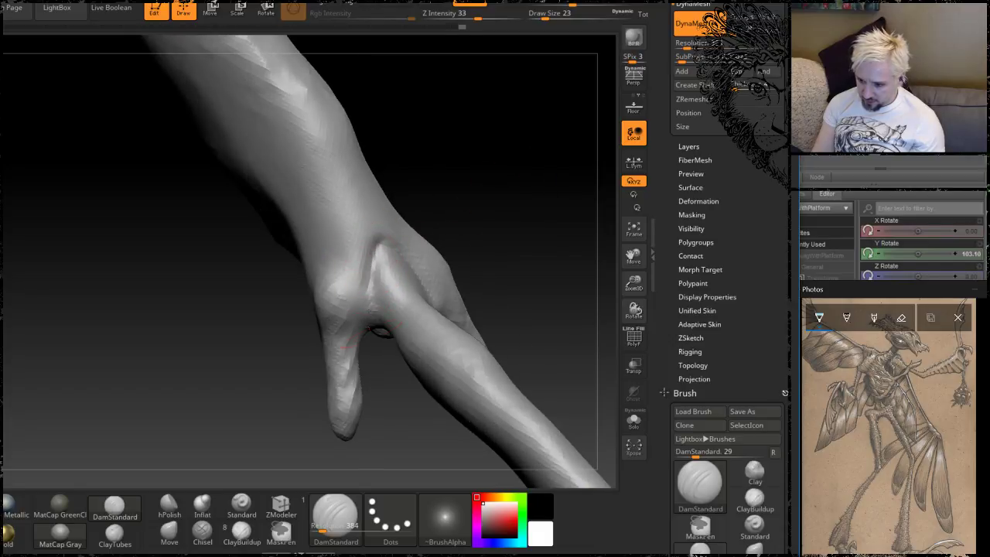
{"action": "left_click_drag", "start_coordinate": [501, 168], "coordinate": [515, 138]}
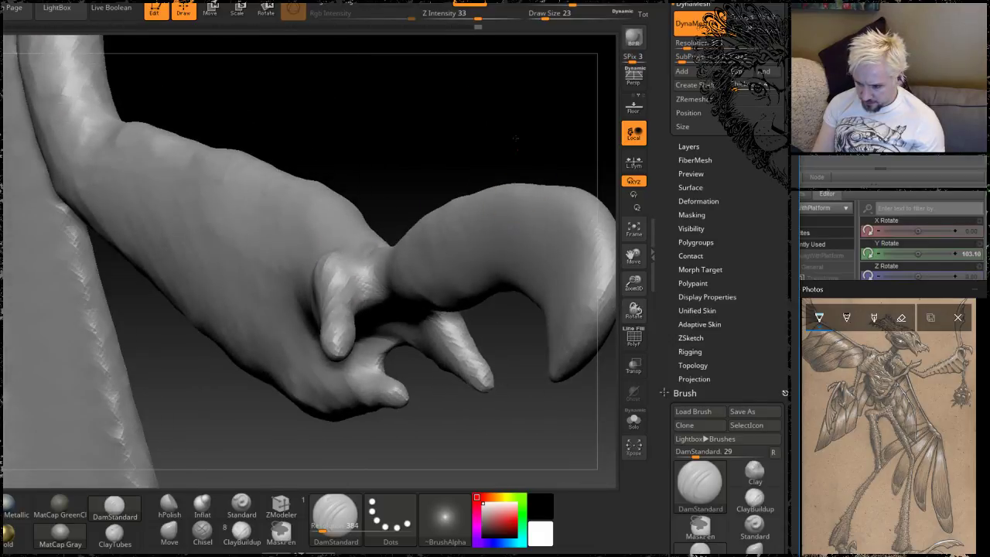
{"action": "right_click_drag", "start_coordinate": [492, 135], "coordinate": [481, 104]}
{"action": "right_click_drag", "start_coordinate": [495, 124], "coordinate": [429, 215]}
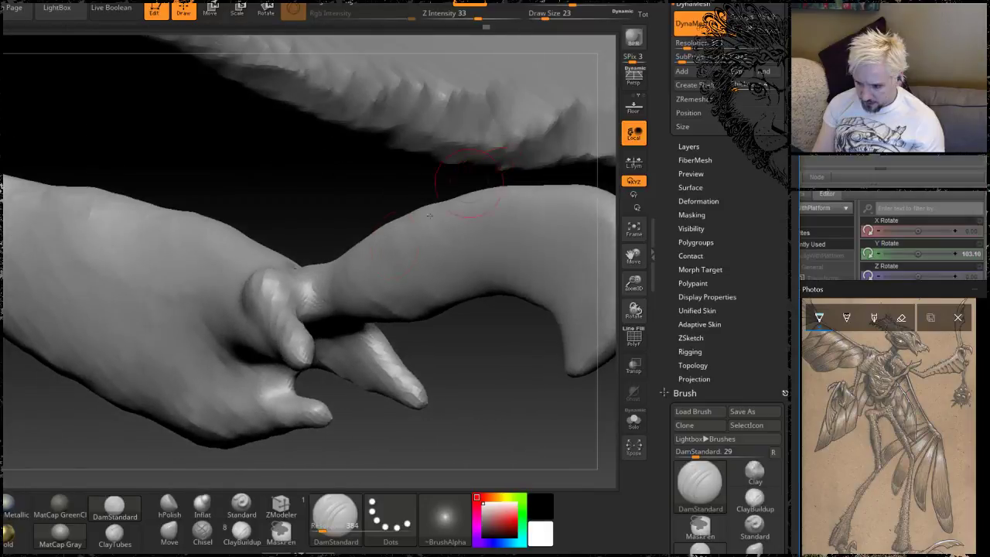
{"action": "right_click_drag", "start_coordinate": [420, 343], "coordinate": [285, 323]}
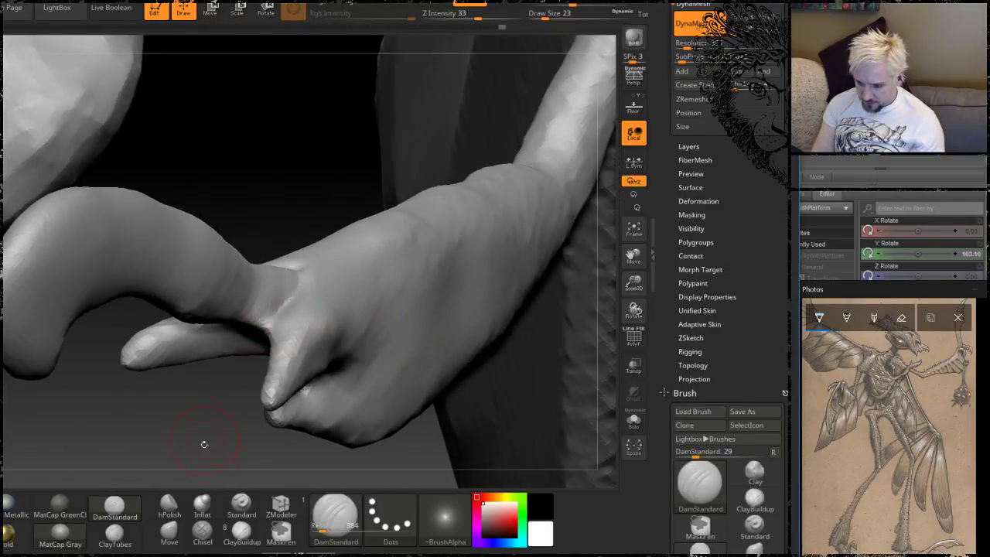
{"action": "right_click_drag", "start_coordinate": [204, 444], "coordinate": [267, 337]}
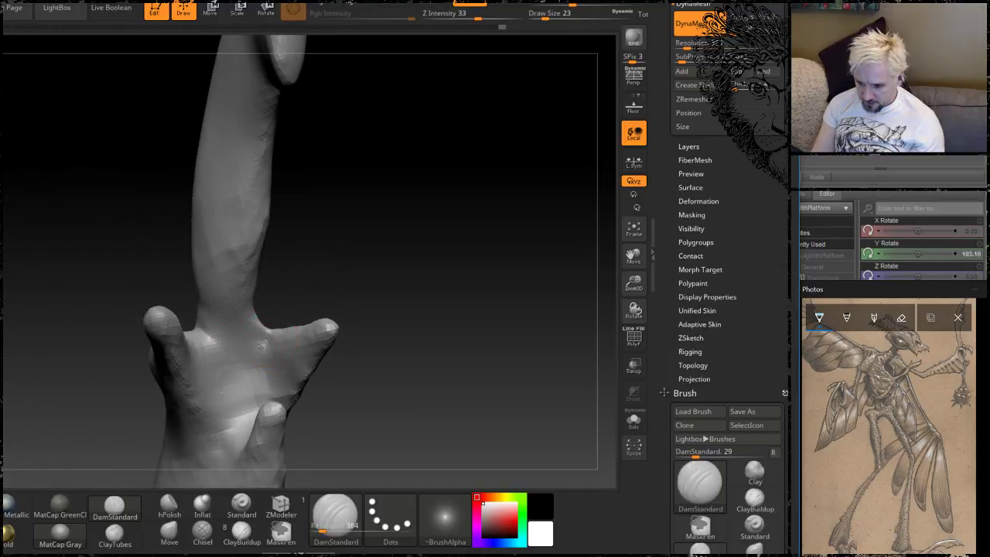
{"action": "left_click_drag", "start_coordinate": [201, 331], "coordinate": [233, 451]}
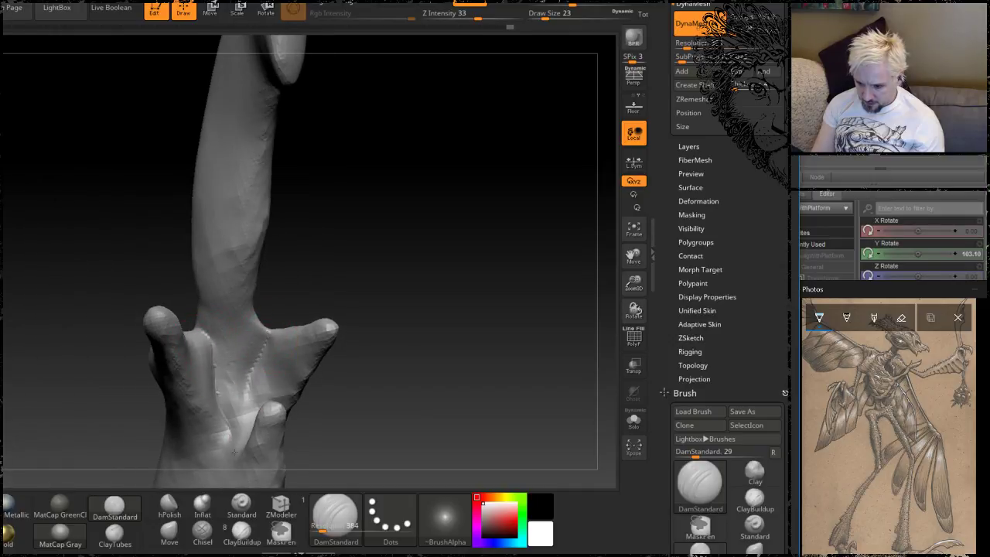
Step: Adjust the webbing between the finger bases with the Move brush and smooth the area
{"action": "mouse_move", "coordinate": [334, 229]}
{"action": "left_mouse_down"}
{"action": "mouse_move", "coordinate": [335, 294]}
{"action": "mouse_move", "coordinate": [346, 212]}
{"action": "left_mouse_up"}
{"action": "left_click", "coordinate": [167, 532]}
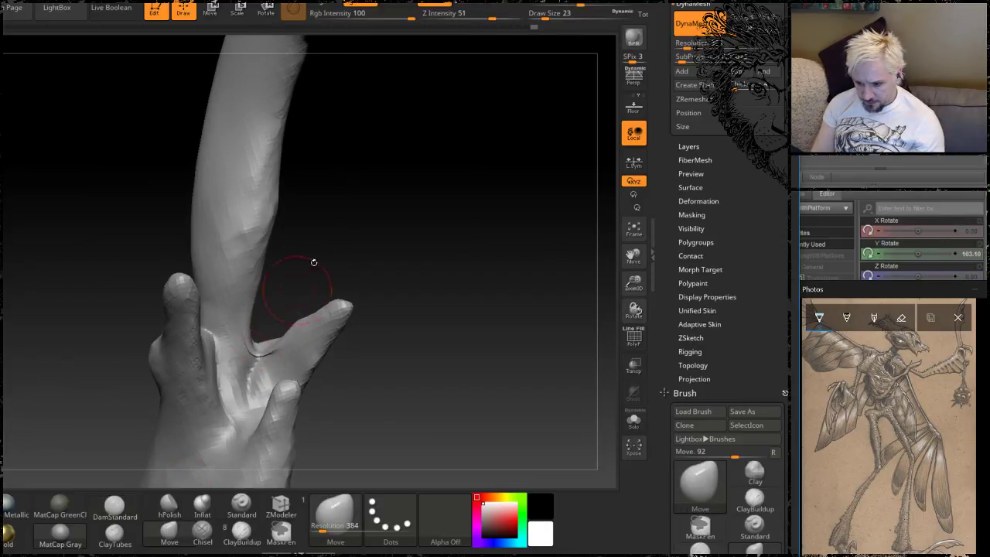
{"action": "mouse_move", "coordinate": [314, 262]}
{"action": "left_mouse_down"}
{"action": "mouse_move", "coordinate": [316, 328]}
{"action": "mouse_move", "coordinate": [325, 316]}
{"action": "left_mouse_up"}
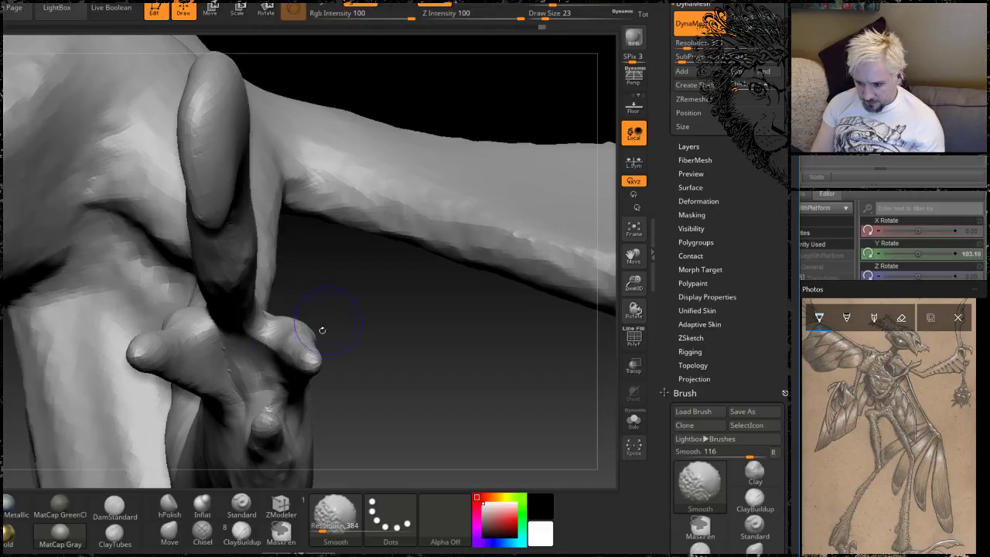
{"action": "right_click_drag", "start_coordinate": [322, 330], "coordinate": [296, 394]}
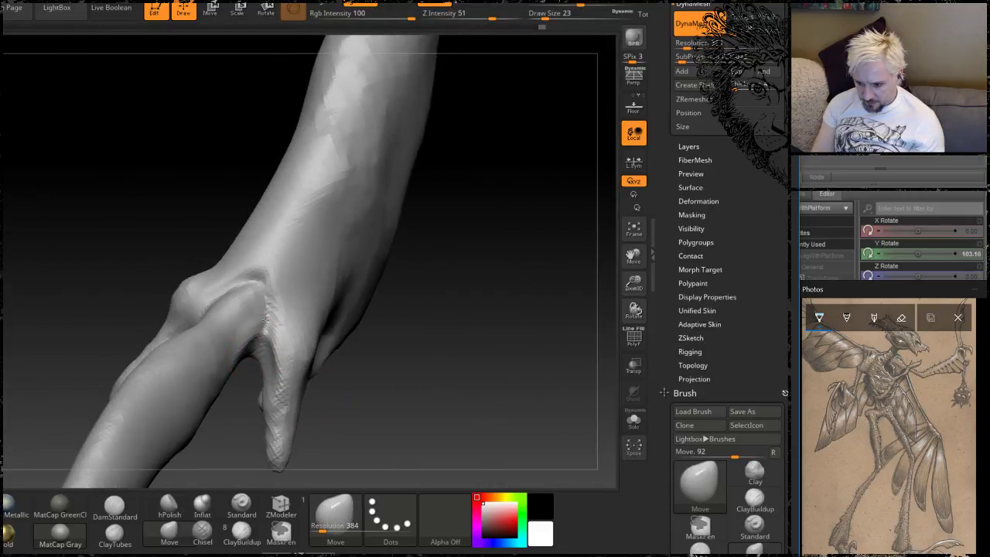
{"action": "mouse_move", "coordinate": [431, 302]}
{"action": "left_mouse_down"}
{"action": "mouse_move", "coordinate": [483, 324]}
{"action": "mouse_move", "coordinate": [433, 333]}
{"action": "mouse_move", "coordinate": [463, 261]}
{"action": "left_mouse_up"}
{"action": "right_click_drag", "start_coordinate": [463, 261], "coordinate": [228, 469]}
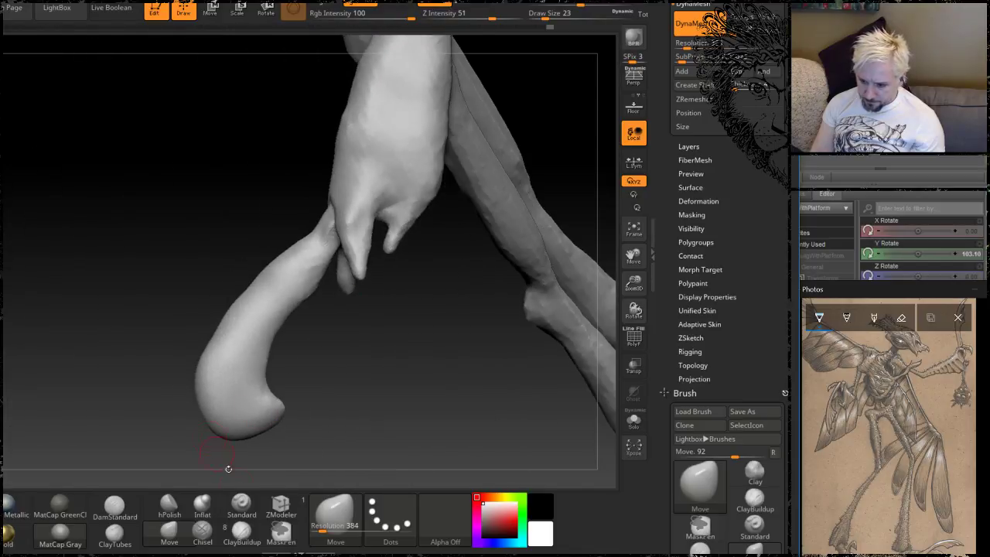
Step: Flatten both broad sides of the long hooked finger with the hPolish brush at draw size 90
{"action": "left_click", "coordinate": [171, 507]}
{"action": "key", "text": "space"}
{"action": "mouse_move", "coordinate": [248, 358]}
{"action": "left_mouse_down"}
{"action": "mouse_move", "coordinate": [267, 358]}
{"action": "mouse_move", "coordinate": [294, 309]}
{"action": "mouse_move", "coordinate": [299, 271]}
{"action": "left_mouse_up"}
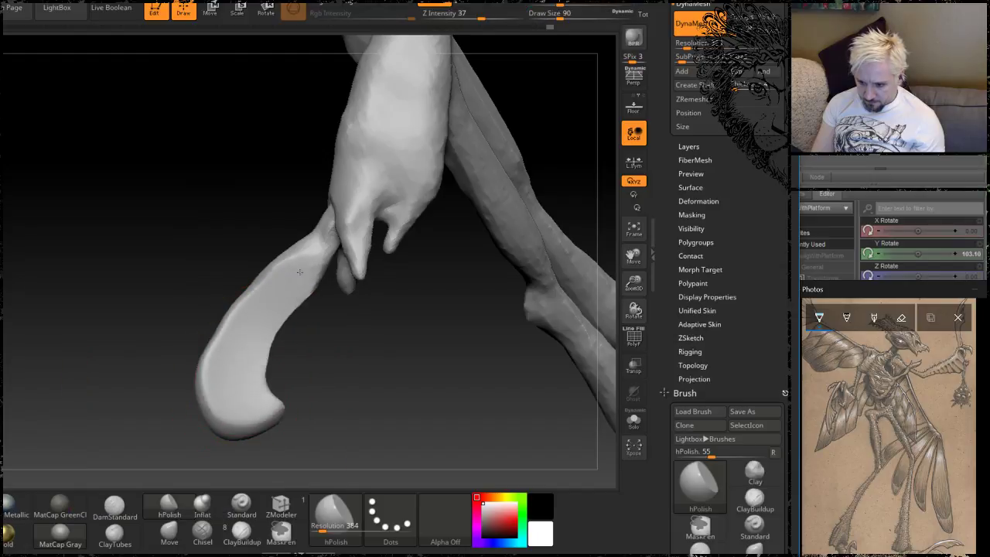
{"action": "left_click_drag", "start_coordinate": [129, 266], "coordinate": [247, 264]}
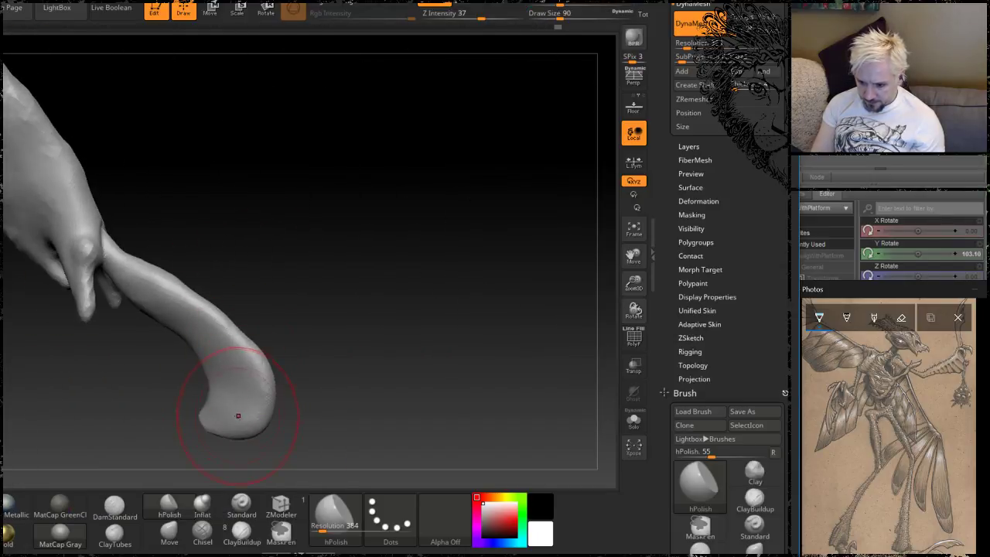
{"action": "mouse_move", "coordinate": [238, 415]}
{"action": "left_mouse_down"}
{"action": "mouse_move", "coordinate": [205, 334]}
{"action": "mouse_move", "coordinate": [142, 278]}
{"action": "left_mouse_up"}
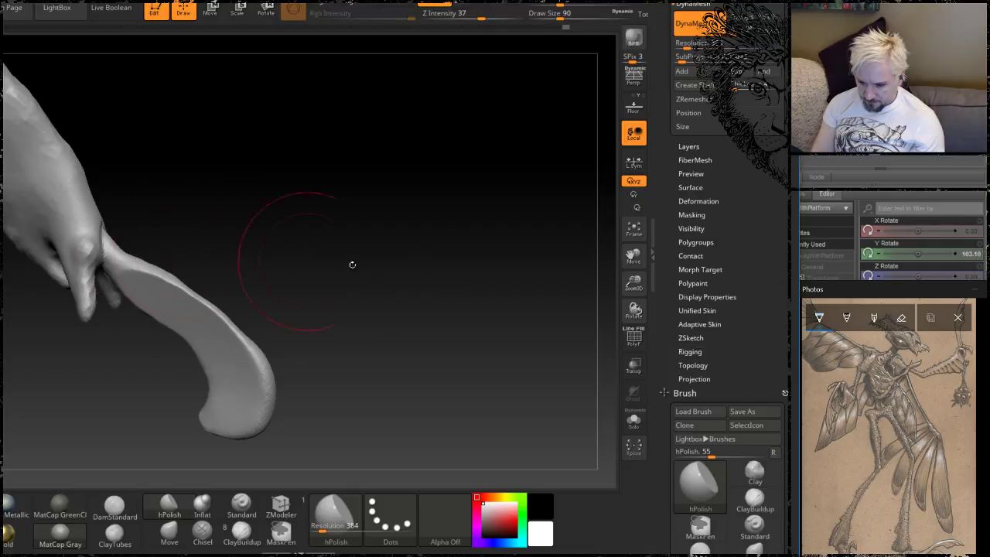
{"action": "left_click_drag", "start_coordinate": [352, 264], "coordinate": [383, 254]}
{"action": "mouse_move", "coordinate": [323, 256]}
{"action": "left_mouse_down"}
{"action": "mouse_move", "coordinate": [366, 259]}
{"action": "mouse_move", "coordinate": [350, 280]}
{"action": "left_mouse_up"}
Step: Polish the flattened surface and edges near the long finger's base with hPolish at draw size 25
{"action": "key", "text": "space"}
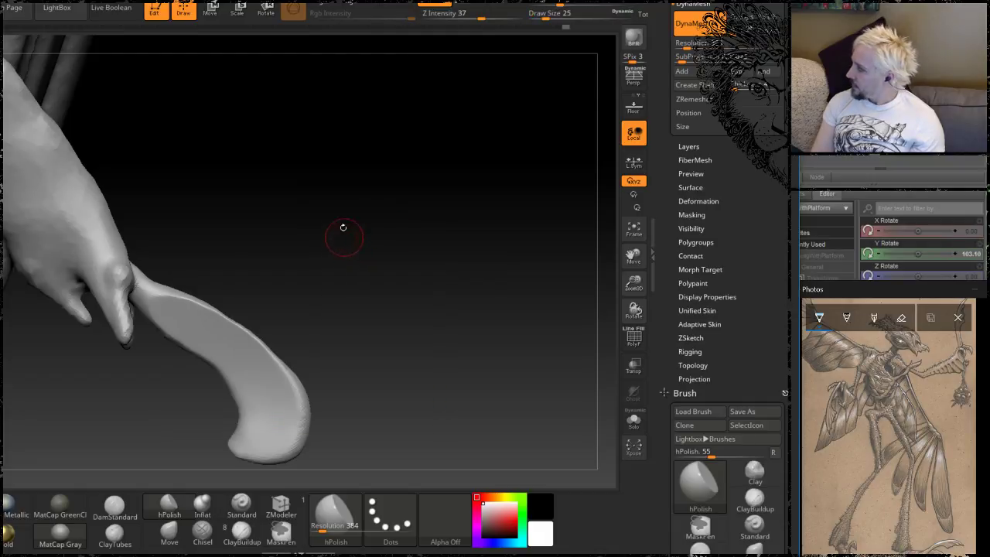
{"action": "mouse_move", "coordinate": [332, 233]}
{"action": "left_mouse_down"}
{"action": "mouse_move", "coordinate": [386, 209]}
{"action": "mouse_move", "coordinate": [414, 169]}
{"action": "mouse_move", "coordinate": [397, 237]}
{"action": "mouse_move", "coordinate": [398, 199]}
{"action": "mouse_move", "coordinate": [340, 248]}
{"action": "left_mouse_up"}
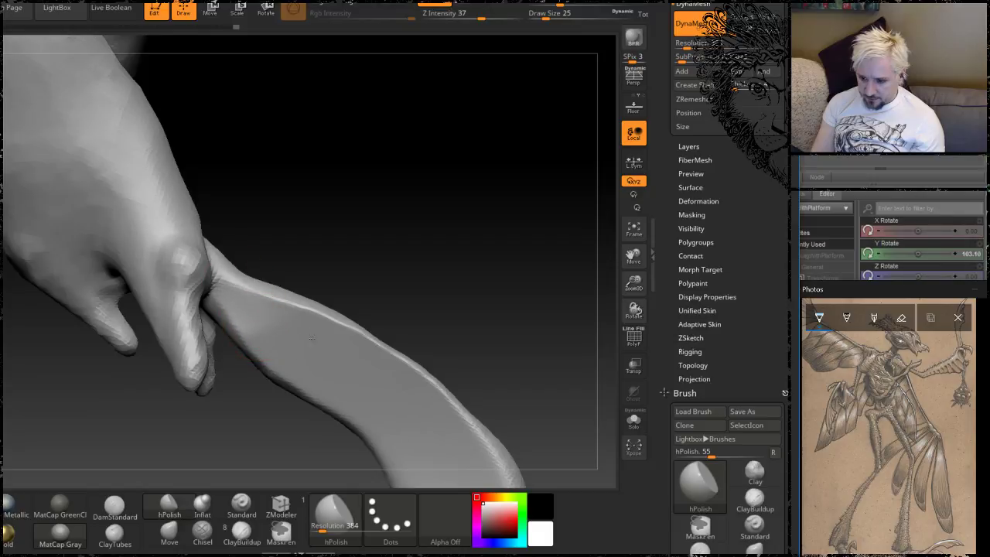
{"action": "left_click_drag", "start_coordinate": [239, 289], "coordinate": [308, 326]}
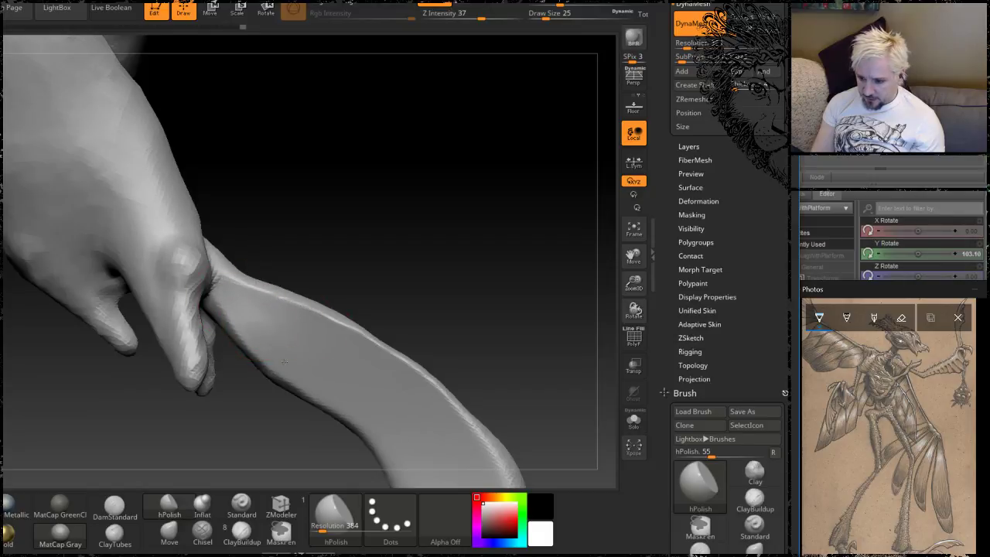
{"action": "left_click_drag", "start_coordinate": [376, 225], "coordinate": [259, 254]}
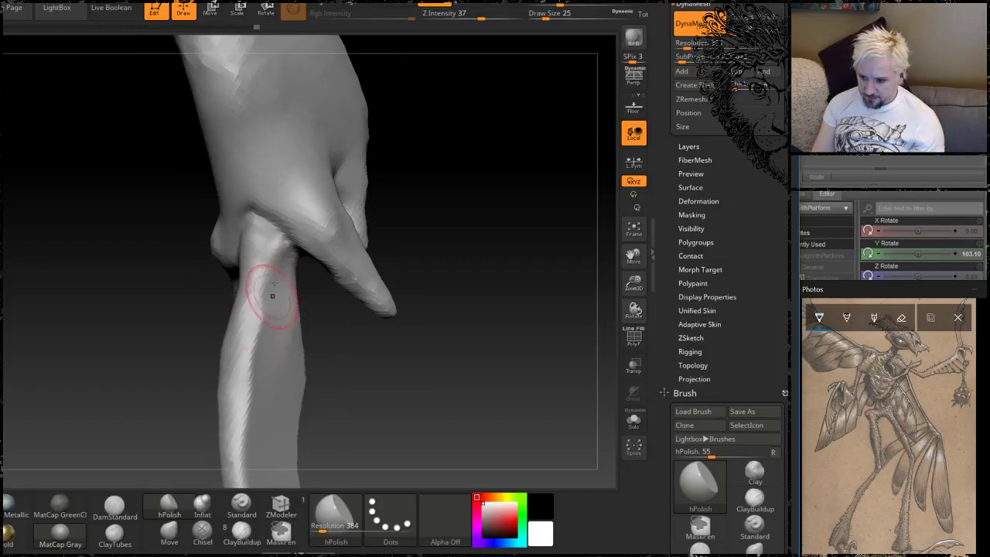
{"action": "left_click_drag", "start_coordinate": [394, 409], "coordinate": [435, 325]}
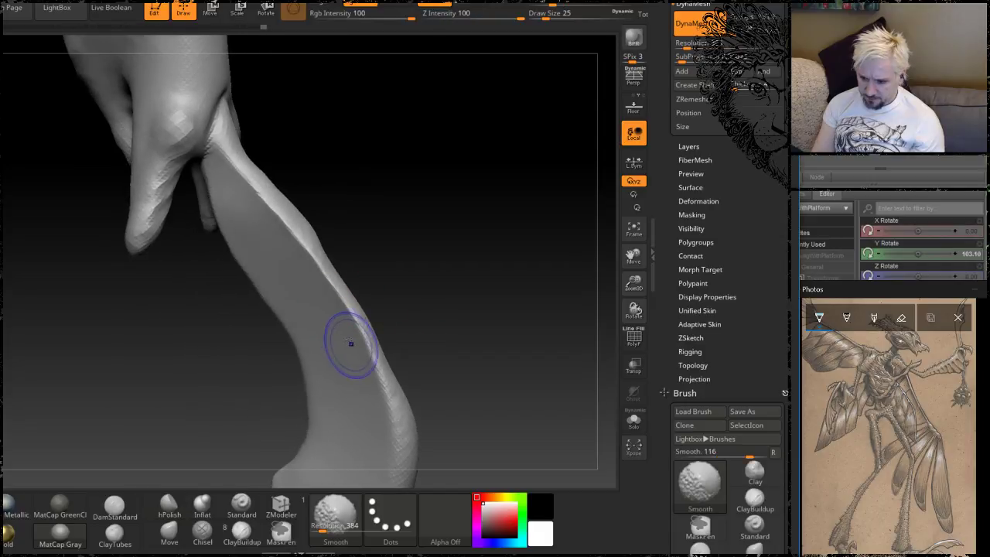
Step: Smooth the long finger's flat side and rim, then polish around its curved tip
{"action": "left_click_drag", "start_coordinate": [351, 342], "coordinate": [234, 165], "text": "shift"}
{"action": "mouse_move", "coordinate": [462, 393]}
{"action": "left_mouse_down", "text": "alt"}
{"action": "mouse_move", "coordinate": [482, 243]}
{"action": "mouse_move", "coordinate": [448, 255]}
{"action": "mouse_move", "coordinate": [404, 335]}
{"action": "mouse_move", "coordinate": [383, 280]}
{"action": "left_mouse_up", "text": "alt"}
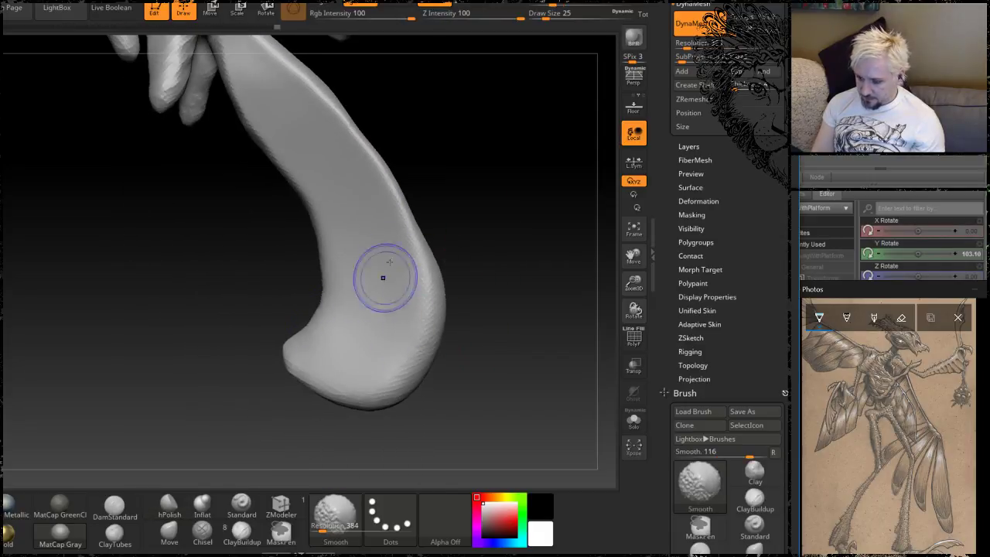
{"action": "mouse_move", "coordinate": [476, 242]}
{"action": "left_mouse_down"}
{"action": "mouse_move", "coordinate": [537, 249]}
{"action": "mouse_move", "coordinate": [499, 287]}
{"action": "left_mouse_up"}
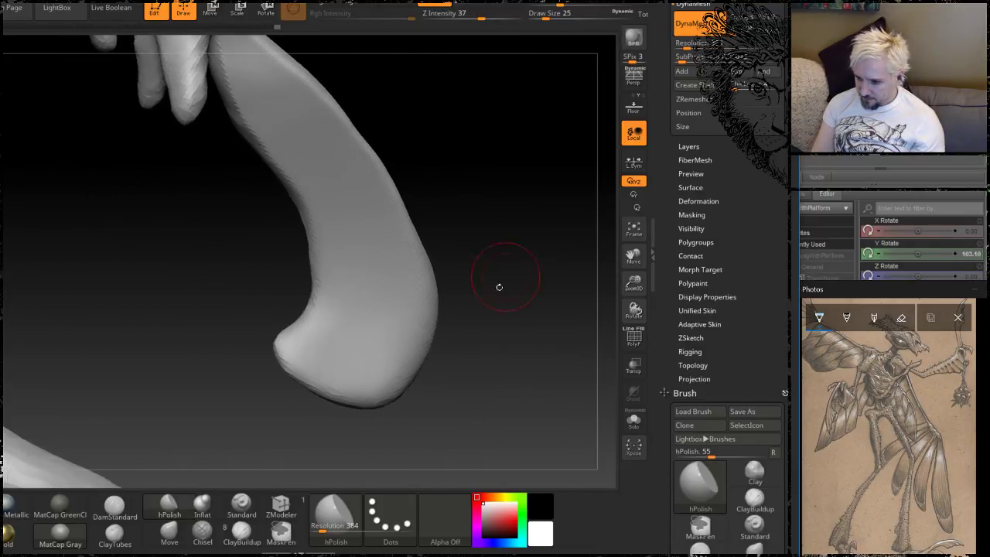
{"action": "left_click_drag", "start_coordinate": [499, 387], "coordinate": [476, 251]}
{"action": "left_click_drag", "start_coordinate": [418, 345], "coordinate": [455, 362]}
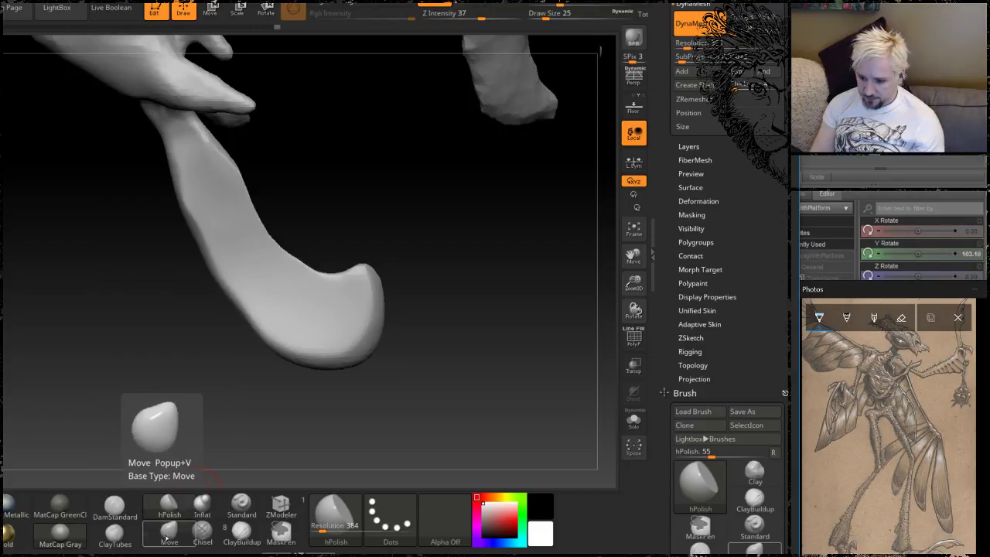
Step: Pull the long finger's tip out into a tapered blade and slim its shaft with the Move brush at draw size 71
{"action": "left_click", "coordinate": [168, 530]}
{"action": "key", "text": "space"}
{"action": "mouse_move", "coordinate": [393, 361]}
{"action": "left_mouse_down"}
{"action": "mouse_move", "coordinate": [408, 361]}
{"action": "mouse_move", "coordinate": [382, 338]}
{"action": "mouse_move", "coordinate": [485, 345]}
{"action": "left_mouse_up"}
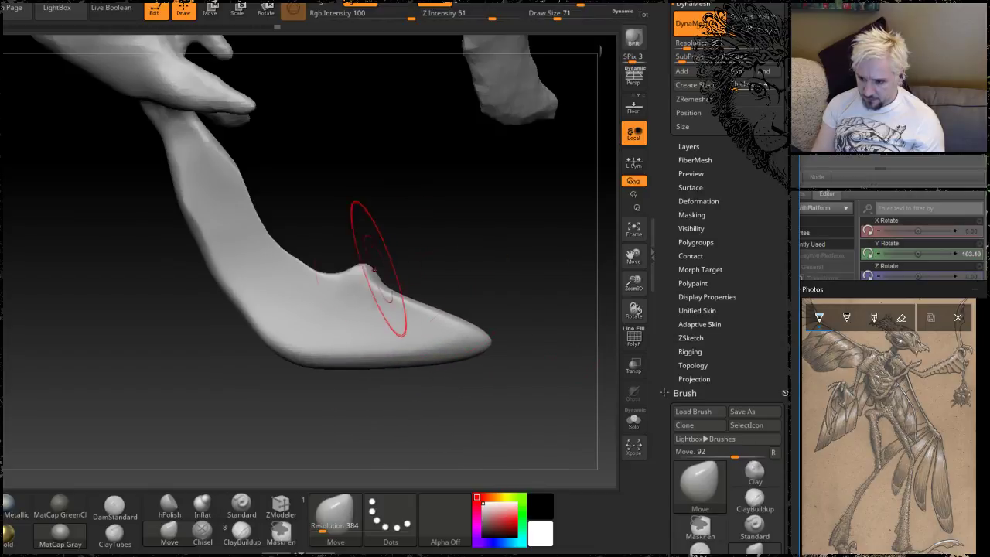
{"action": "left_click_drag", "start_coordinate": [373, 273], "coordinate": [289, 254]}
{"action": "left_click_drag", "start_coordinate": [242, 311], "coordinate": [230, 307]}
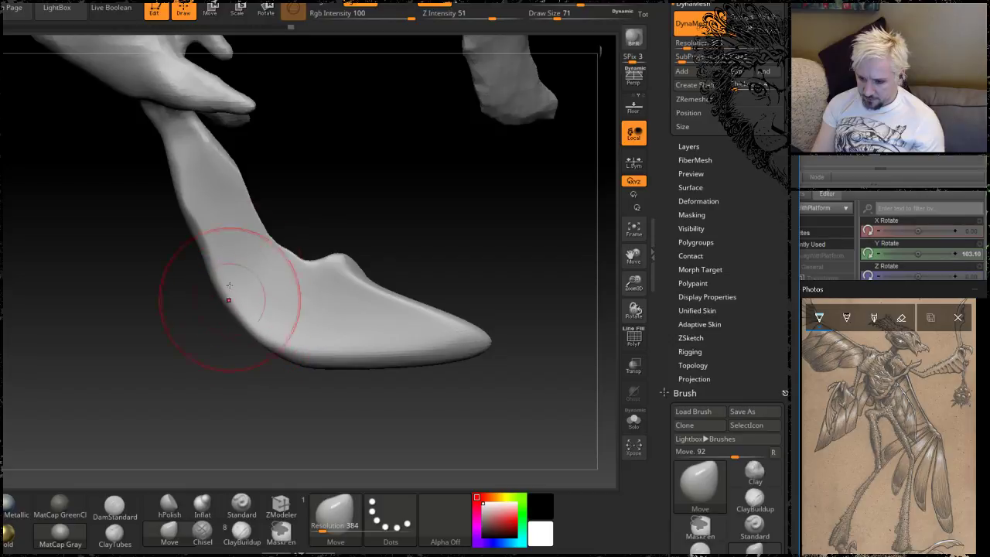
{"action": "left_click_drag", "start_coordinate": [203, 229], "coordinate": [196, 231]}
{"action": "mouse_move", "coordinate": [174, 197]}
{"action": "left_mouse_down"}
{"action": "mouse_move", "coordinate": [197, 219]}
{"action": "mouse_move", "coordinate": [214, 281]}
{"action": "left_mouse_up"}
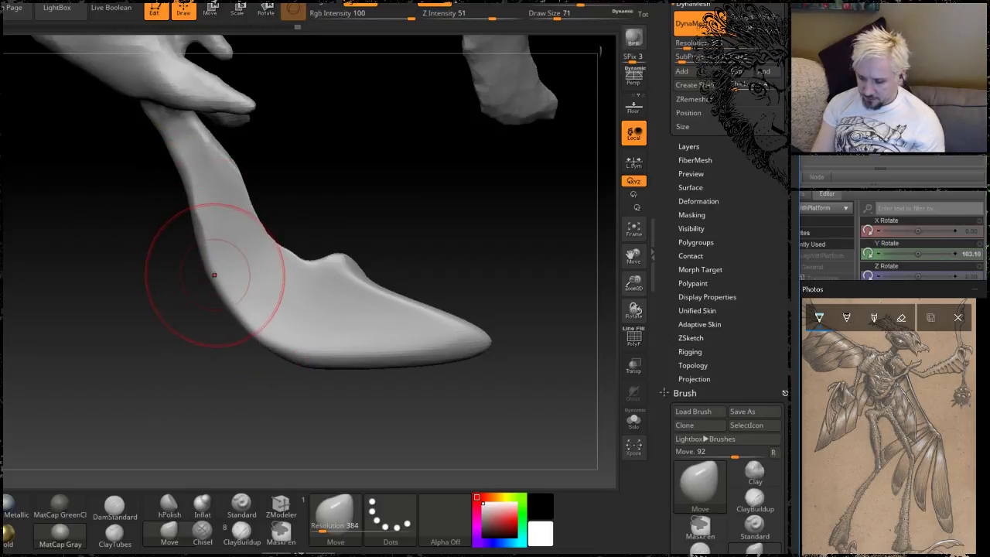
{"action": "left_click_drag", "start_coordinate": [249, 159], "coordinate": [224, 175]}
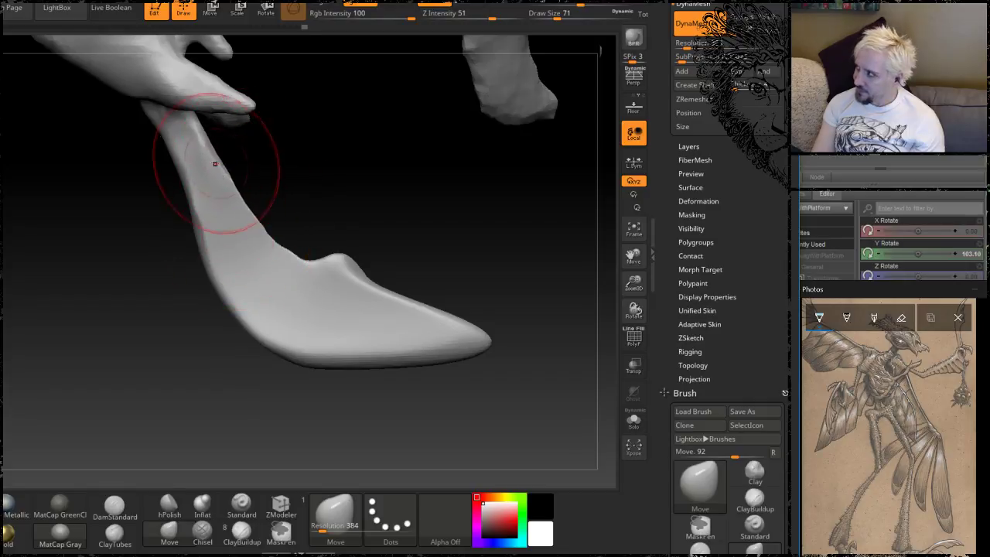
Step: Smooth the reshaped long finger along its shaft and outer edge
{"action": "mouse_move", "coordinate": [301, 179]}
{"action": "left_mouse_down"}
{"action": "mouse_move", "coordinate": [270, 214]}
{"action": "mouse_move", "coordinate": [249, 198]}
{"action": "left_mouse_up"}
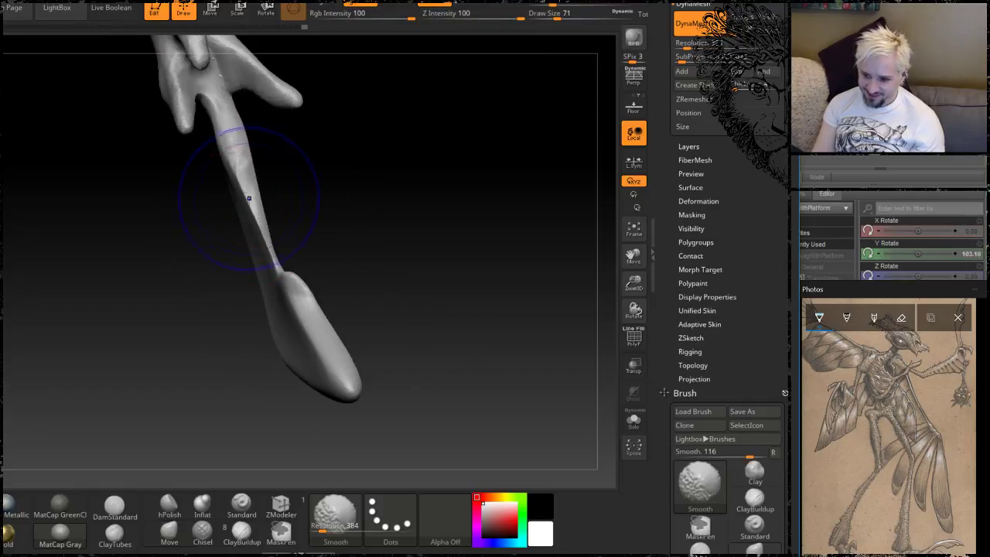
{"action": "left_click_drag", "start_coordinate": [413, 244], "coordinate": [291, 303]}
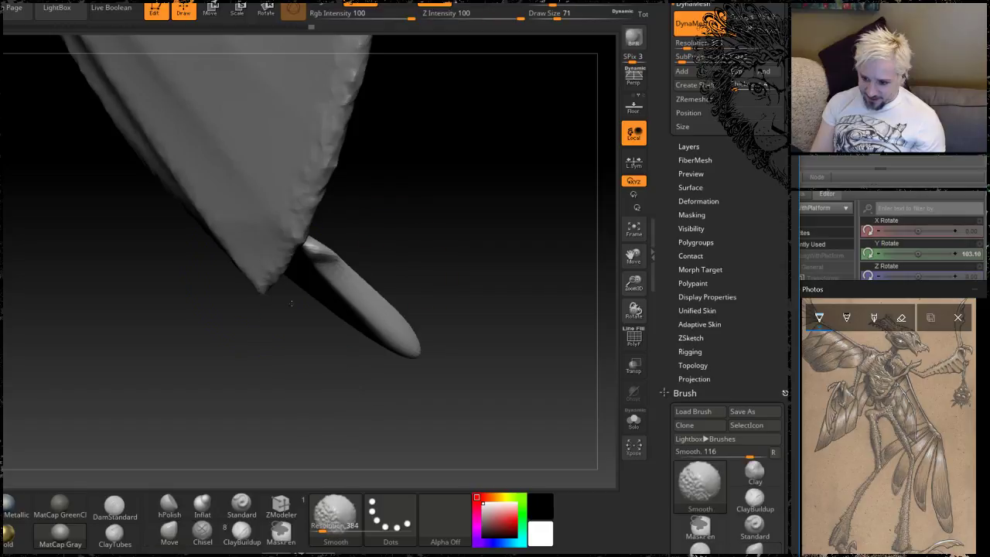
{"action": "left_click_drag", "start_coordinate": [408, 276], "coordinate": [260, 332]}
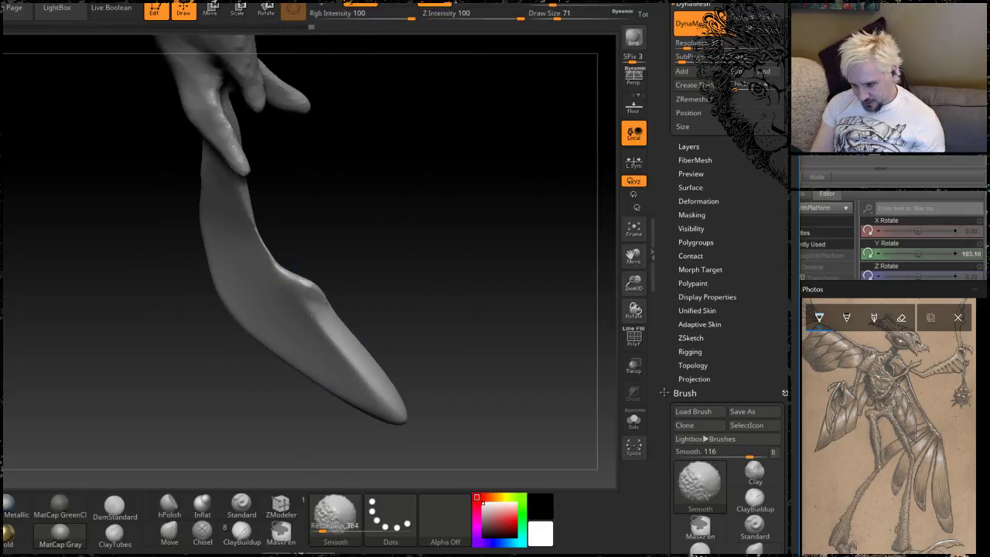
{"action": "mouse_move", "coordinate": [391, 260]}
{"action": "left_mouse_down"}
{"action": "mouse_move", "coordinate": [440, 130]}
{"action": "mouse_move", "coordinate": [389, 200]}
{"action": "left_mouse_up"}
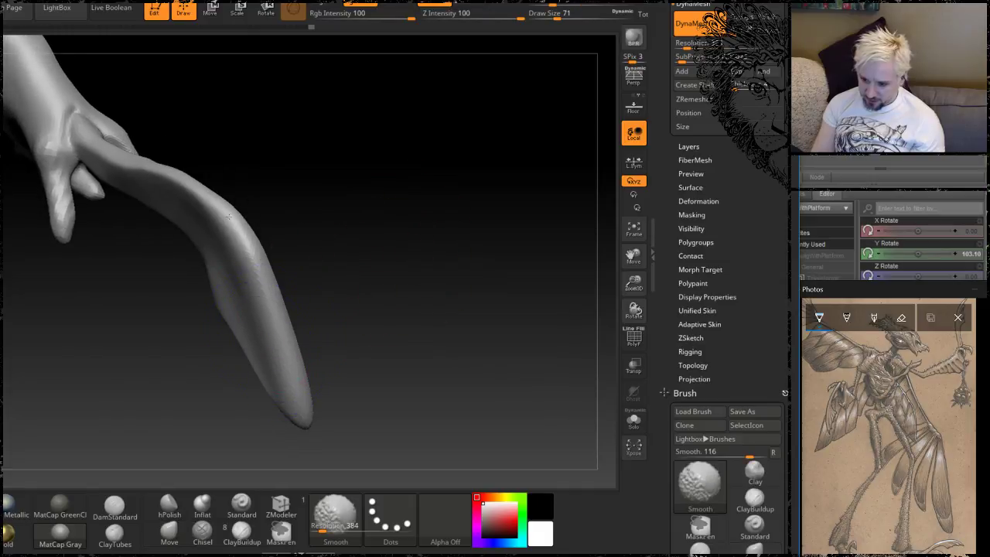
{"action": "mouse_move", "coordinate": [369, 337]}
{"action": "left_mouse_down"}
{"action": "mouse_move", "coordinate": [375, 306]}
{"action": "mouse_move", "coordinate": [342, 387]}
{"action": "mouse_move", "coordinate": [426, 250]}
{"action": "mouse_move", "coordinate": [428, 267]}
{"action": "mouse_move", "coordinate": [387, 235]}
{"action": "mouse_move", "coordinate": [361, 305]}
{"action": "left_mouse_up"}
Step: Build raised ridges lengthwise along the long finger's blade with the Inflat brush at draw size 23
{"action": "key", "text": "space"}
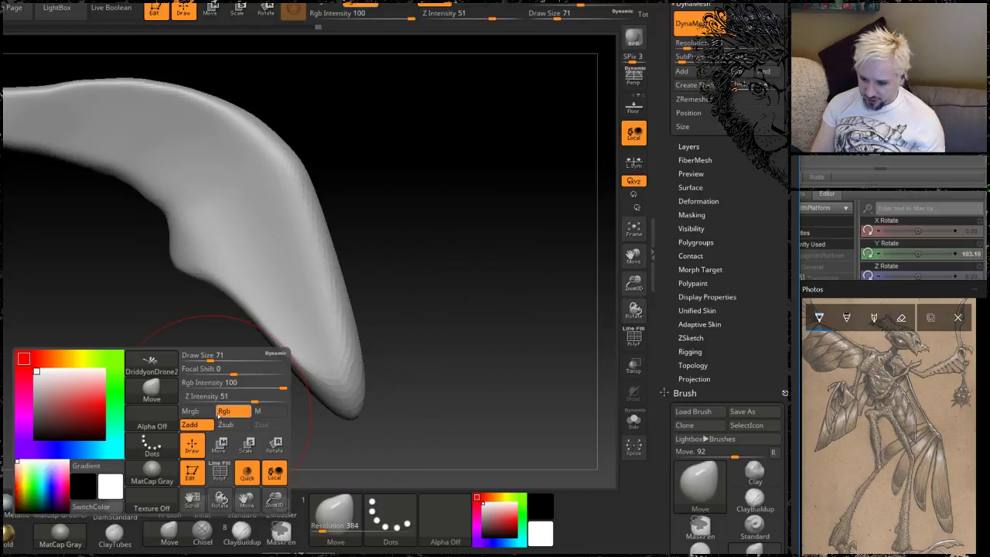
{"action": "left_click_drag", "start_coordinate": [209, 361], "coordinate": [195, 360]}
{"action": "mouse_move", "coordinate": [413, 290]}
{"action": "left_mouse_down"}
{"action": "mouse_move", "coordinate": [455, 211]}
{"action": "mouse_move", "coordinate": [475, 271]}
{"action": "mouse_move", "coordinate": [453, 253]}
{"action": "mouse_move", "coordinate": [260, 341]}
{"action": "left_mouse_up"}
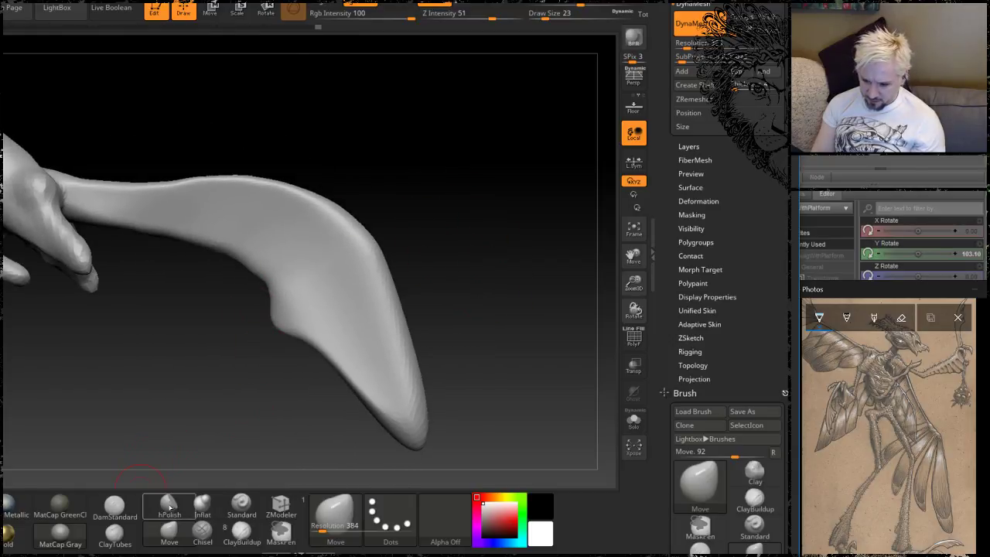
{"action": "left_click", "coordinate": [203, 505]}
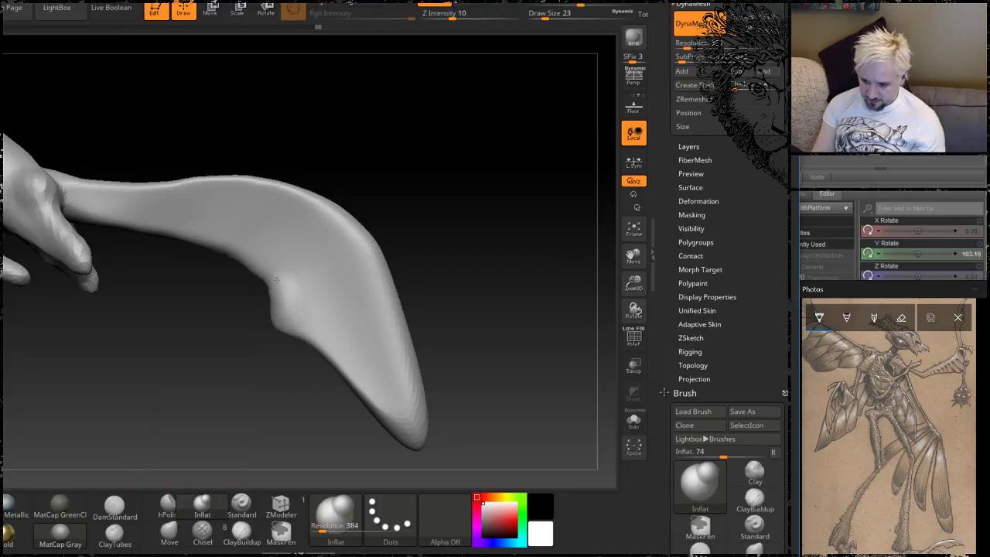
{"action": "left_click_drag", "start_coordinate": [276, 279], "coordinate": [192, 233]}
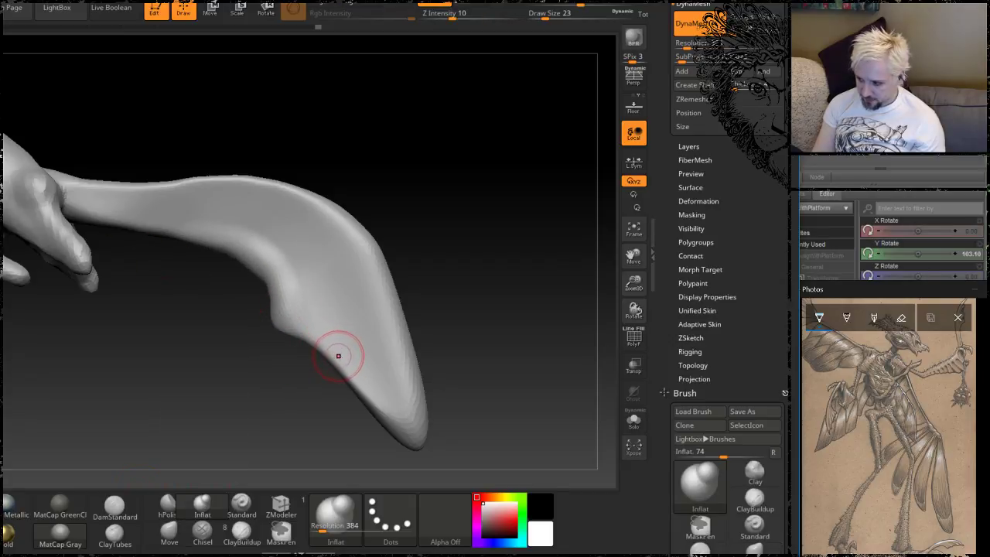
{"action": "mouse_move", "coordinate": [338, 364]}
{"action": "left_mouse_down"}
{"action": "mouse_move", "coordinate": [318, 277]}
{"action": "mouse_move", "coordinate": [219, 225]}
{"action": "left_mouse_up"}
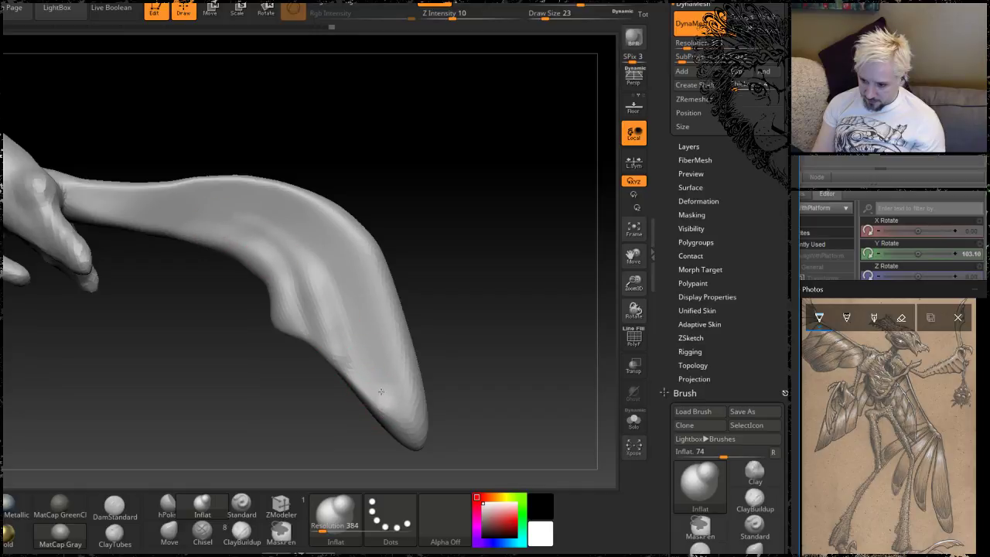
{"action": "mouse_move", "coordinate": [380, 392]}
{"action": "left_mouse_down"}
{"action": "mouse_move", "coordinate": [372, 336]}
{"action": "mouse_move", "coordinate": [325, 271]}
{"action": "mouse_move", "coordinate": [266, 240]}
{"action": "left_mouse_up"}
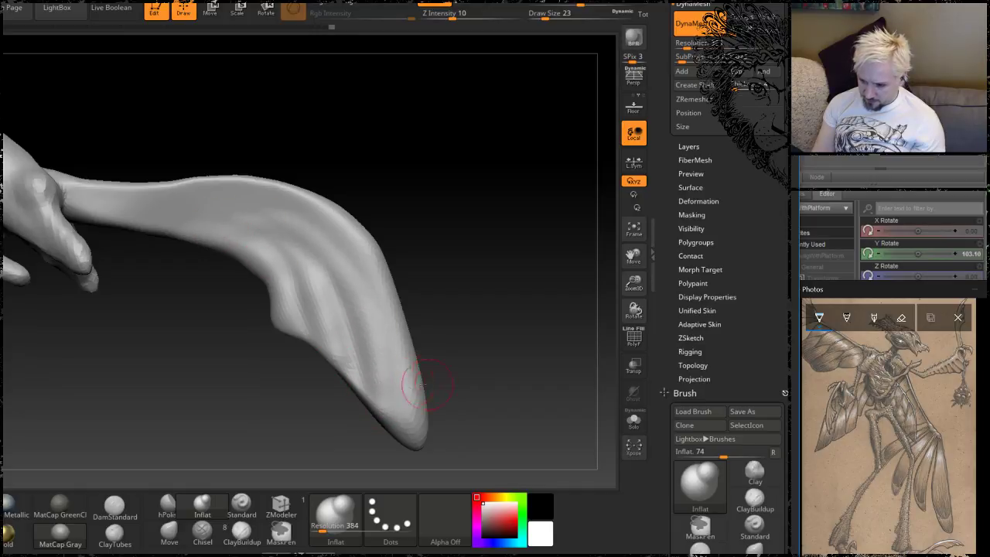
Step: Build more raised lengthwise ridges on both sides of the long finger's blade with the Inflat brush at draw size 23
{"action": "left_click_drag", "start_coordinate": [503, 339], "coordinate": [394, 270]}
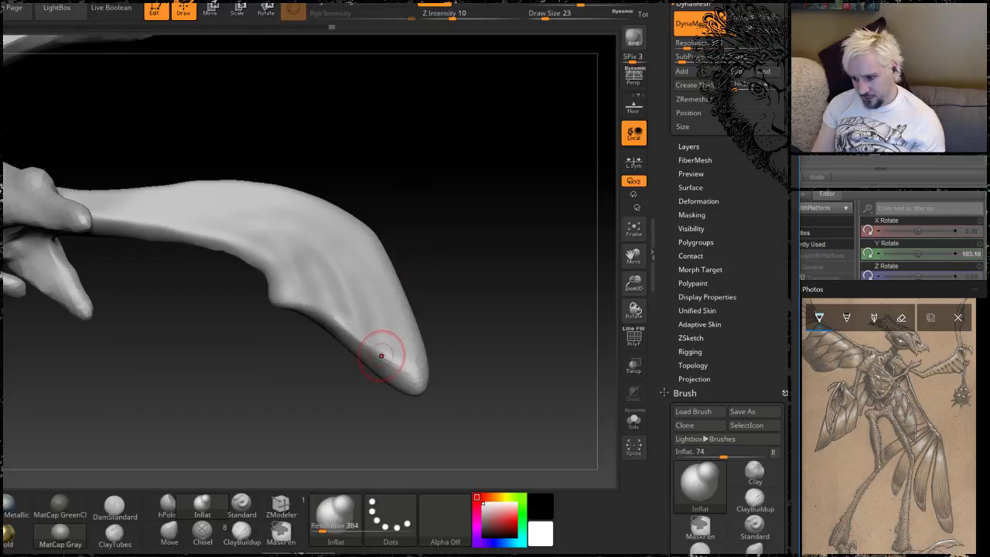
{"action": "mouse_move", "coordinate": [447, 287]}
{"action": "left_mouse_down"}
{"action": "mouse_move", "coordinate": [414, 297]}
{"action": "mouse_move", "coordinate": [378, 283]}
{"action": "mouse_move", "coordinate": [405, 288]}
{"action": "mouse_move", "coordinate": [367, 343]}
{"action": "mouse_move", "coordinate": [314, 354]}
{"action": "mouse_move", "coordinate": [240, 344]}
{"action": "left_mouse_up"}
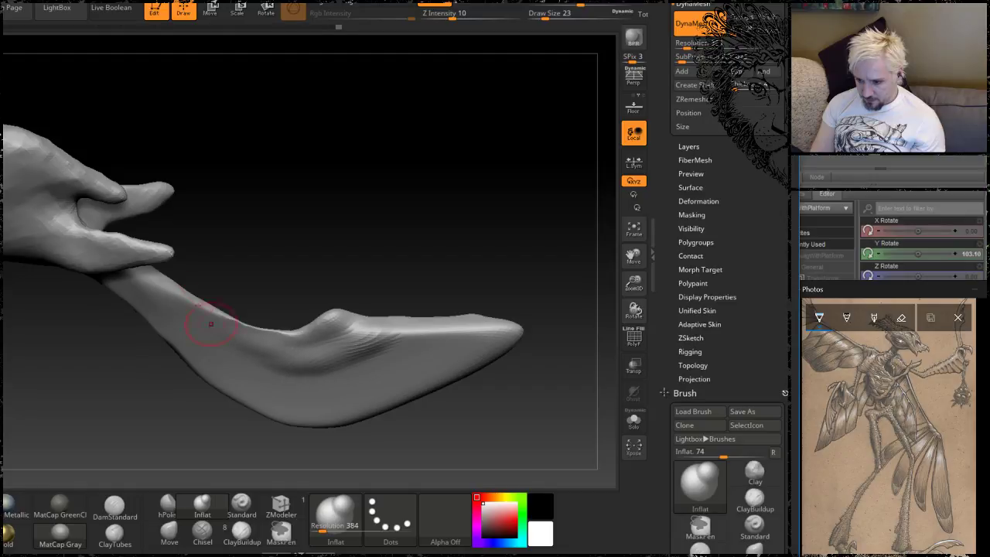
{"action": "mouse_move", "coordinate": [369, 246]}
{"action": "left_mouse_down"}
{"action": "mouse_move", "coordinate": [434, 252]}
{"action": "mouse_move", "coordinate": [474, 198]}
{"action": "mouse_move", "coordinate": [477, 207]}
{"action": "mouse_move", "coordinate": [486, 194]}
{"action": "mouse_move", "coordinate": [484, 202]}
{"action": "left_mouse_up"}
{"action": "left_click_drag", "start_coordinate": [474, 281], "coordinate": [344, 335]}
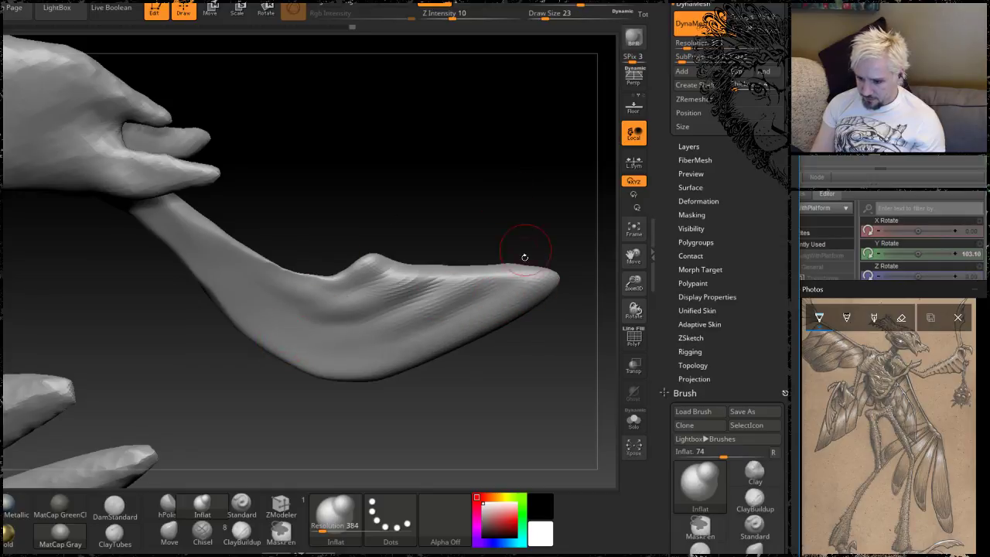
{"action": "left_click_drag", "start_coordinate": [525, 254], "coordinate": [515, 108]}
{"action": "mouse_move", "coordinate": [526, 227]}
{"action": "left_mouse_down"}
{"action": "mouse_move", "coordinate": [550, 129]}
{"action": "mouse_move", "coordinate": [508, 129]}
{"action": "mouse_move", "coordinate": [360, 179]}
{"action": "left_mouse_up"}
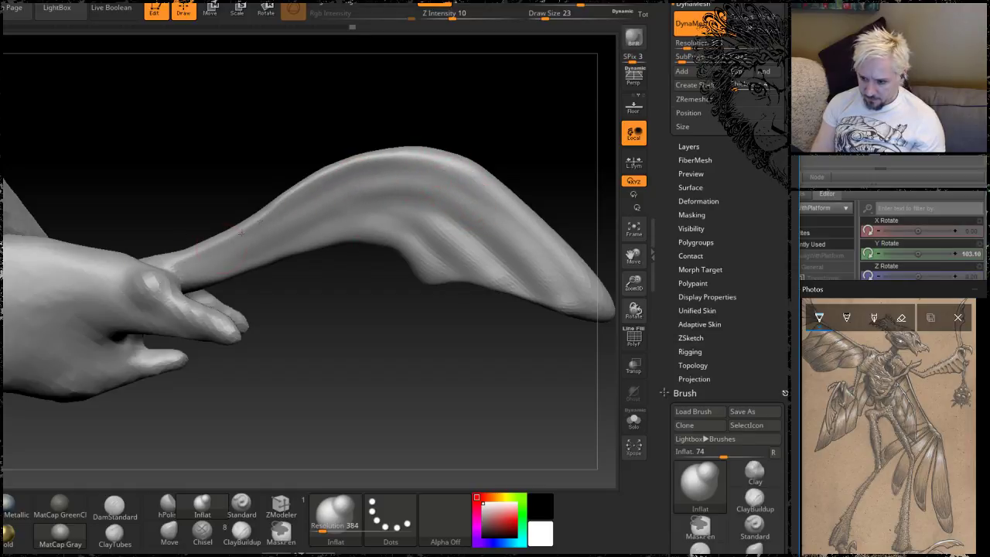
Step: Inflate the outer edge of the long finger's shaft and smooth it down to the finger's base
{"action": "left_click_drag", "start_coordinate": [241, 233], "coordinate": [249, 227]}
{"action": "mouse_move", "coordinate": [297, 169]}
{"action": "left_mouse_down"}
{"action": "mouse_move", "coordinate": [405, 122]}
{"action": "mouse_move", "coordinate": [418, 130]}
{"action": "left_mouse_up"}
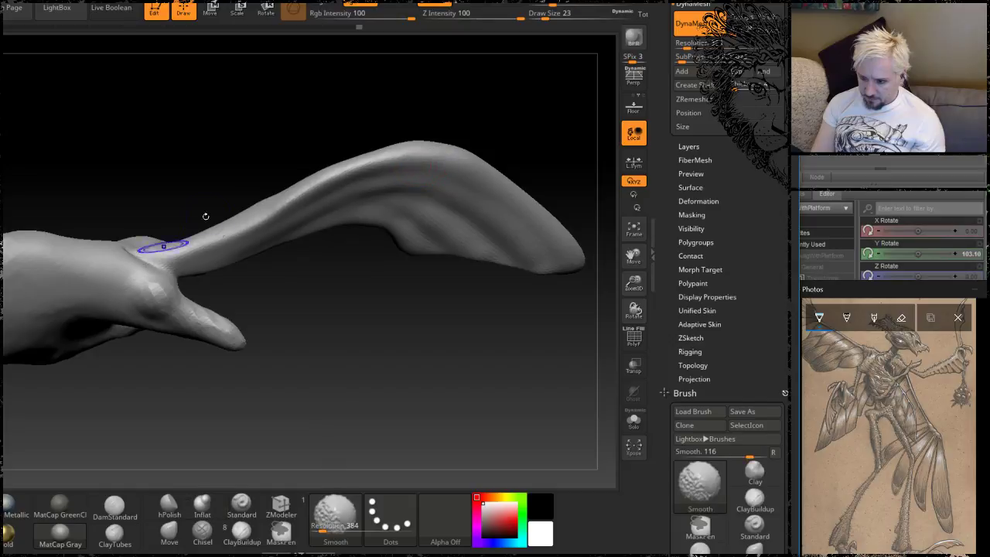
{"action": "left_click_drag", "start_coordinate": [205, 216], "coordinate": [505, 264]}
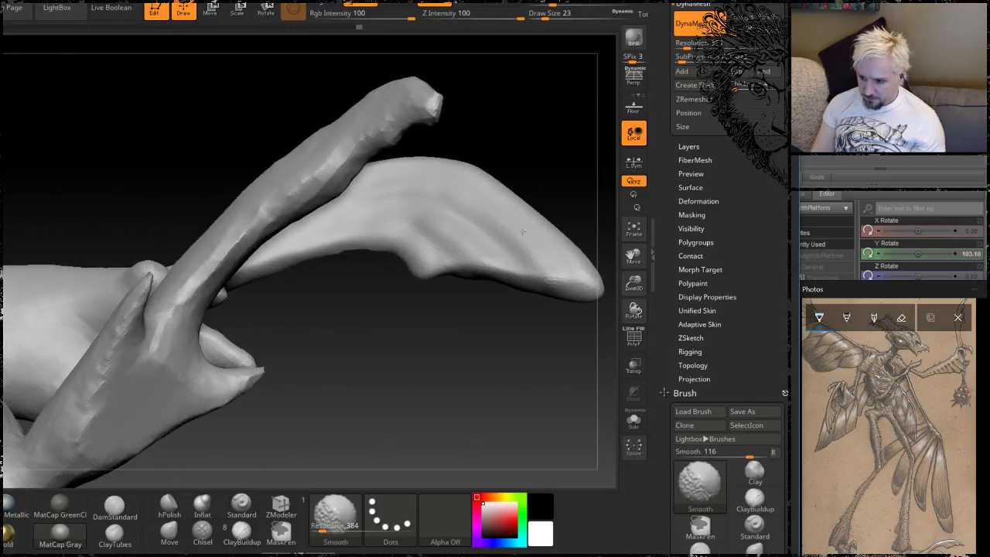
{"action": "mouse_move", "coordinate": [447, 309]}
{"action": "left_mouse_down"}
{"action": "mouse_move", "coordinate": [426, 398]}
{"action": "mouse_move", "coordinate": [295, 329]}
{"action": "mouse_move", "coordinate": [371, 270]}
{"action": "left_mouse_up"}
{"action": "key", "text": "shift"}
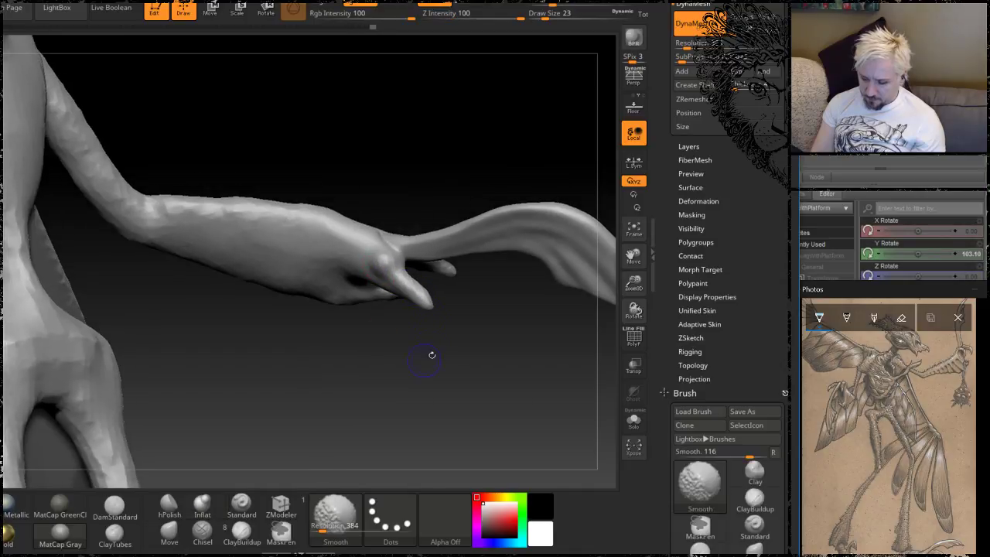
Step: Thicken the short outer finger with the Inflat brush and smooth it into the side of the hand
{"action": "mouse_move", "coordinate": [432, 355]}
{"action": "left_mouse_down"}
{"action": "mouse_move", "coordinate": [454, 270]}
{"action": "mouse_move", "coordinate": [462, 269]}
{"action": "mouse_move", "coordinate": [440, 250]}
{"action": "left_mouse_up"}
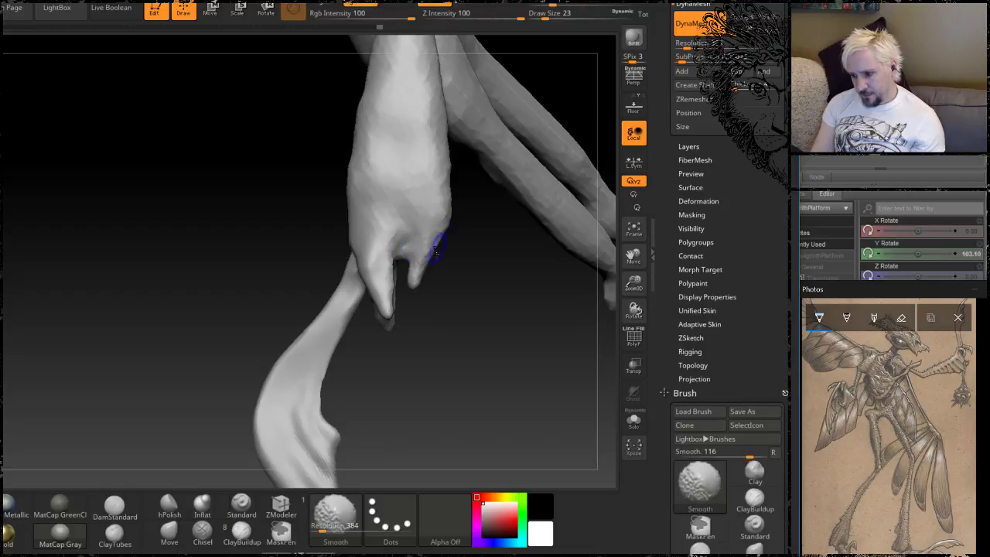
{"action": "left_click_drag", "start_coordinate": [211, 236], "coordinate": [249, 269], "text": "alt"}
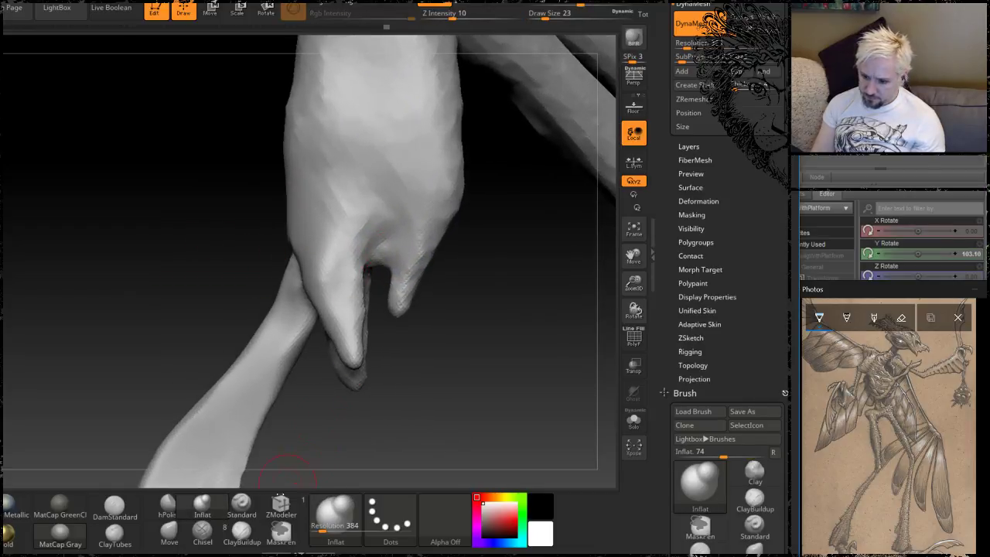
{"action": "key", "text": "shift"}
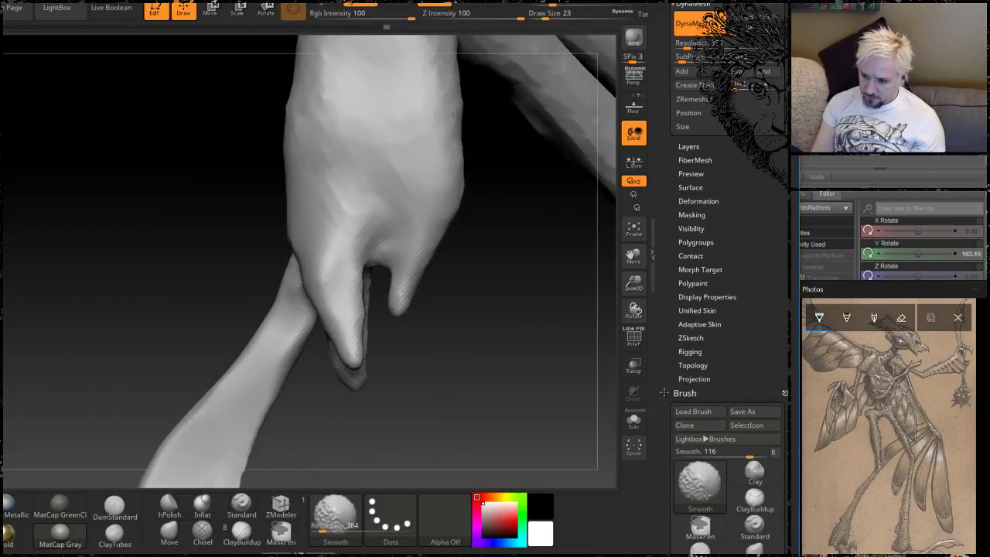
{"action": "mouse_move", "coordinate": [208, 221]}
{"action": "left_mouse_down"}
{"action": "mouse_move", "coordinate": [205, 270]}
{"action": "mouse_move", "coordinate": [167, 400]}
{"action": "left_mouse_up"}
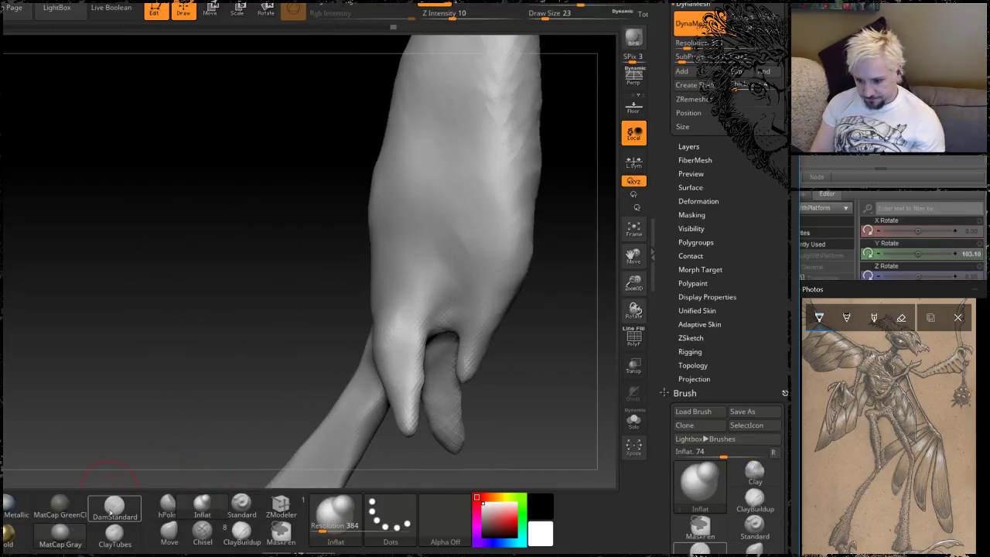
Step: Carve a crease around the short outer finger's base and across the side of the hand with DamStandard
{"action": "left_click", "coordinate": [111, 505]}
{"action": "left_click_drag", "start_coordinate": [254, 335], "coordinate": [486, 314]}
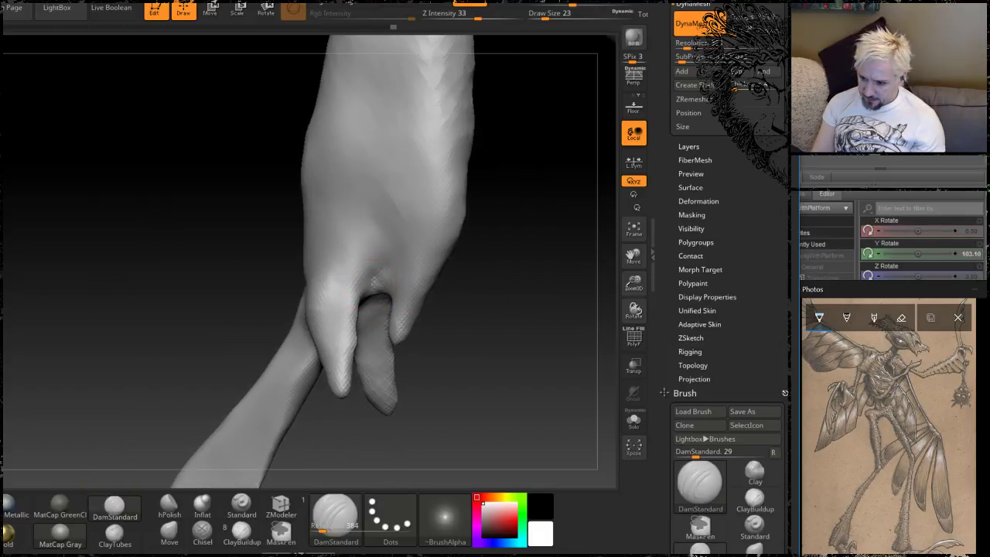
{"action": "left_click_drag", "start_coordinate": [512, 251], "coordinate": [481, 231]}
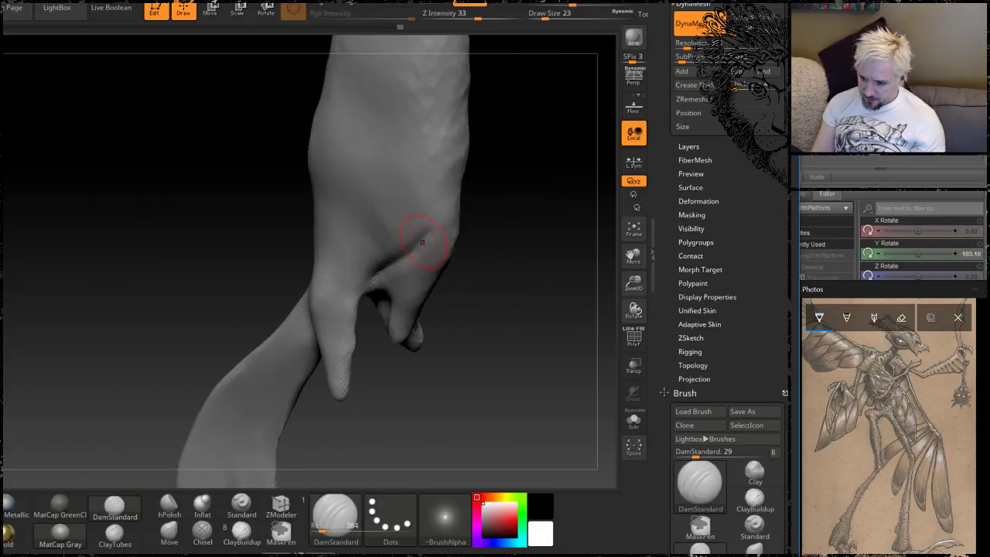
{"action": "left_click_drag", "start_coordinate": [563, 199], "coordinate": [477, 202]}
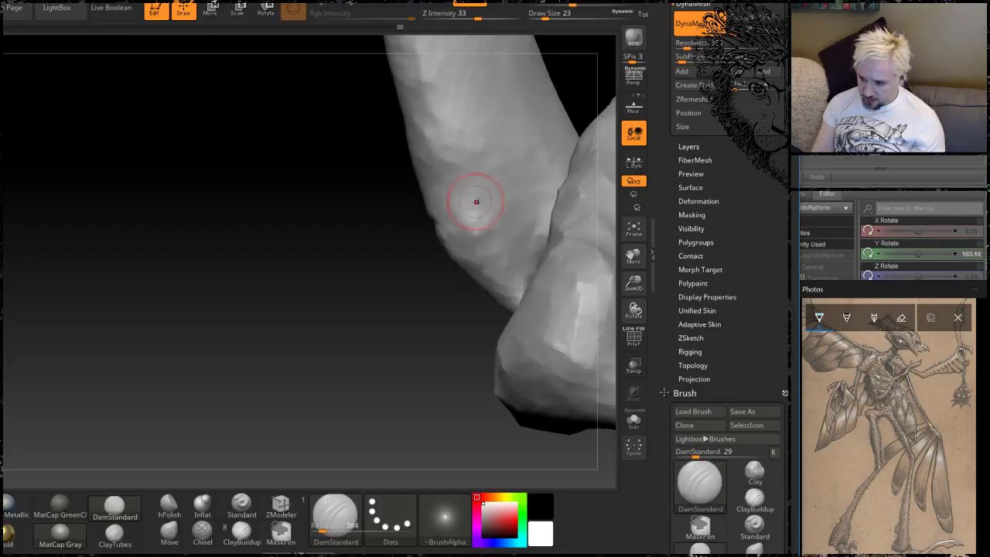
{"action": "mouse_move", "coordinate": [378, 357]}
{"action": "left_mouse_down"}
{"action": "mouse_move", "coordinate": [490, 244]}
{"action": "mouse_move", "coordinate": [408, 181]}
{"action": "left_mouse_up"}
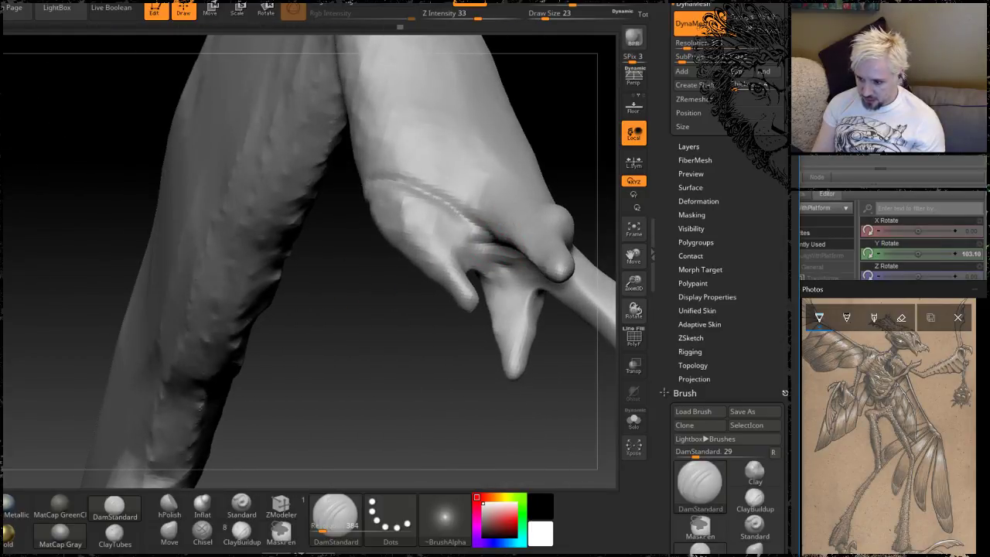
{"action": "left_click_drag", "start_coordinate": [260, 349], "coordinate": [408, 197]}
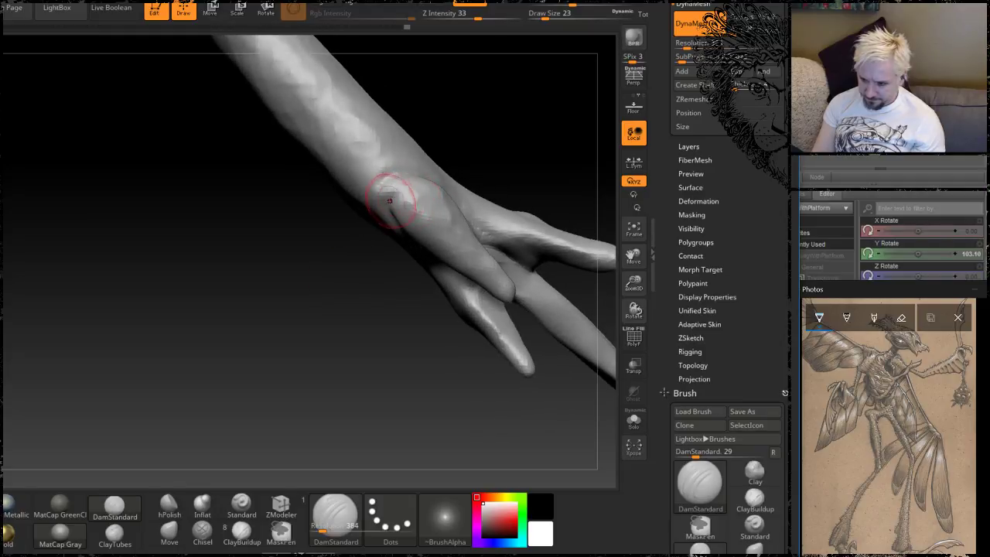
Step: Smooth the short outer finger's rounded base and refine the creases where the fingers meet the palm with DamStandard
{"action": "mouse_move", "coordinate": [526, 126]}
{"action": "left_mouse_down"}
{"action": "mouse_move", "coordinate": [484, 183]}
{"action": "mouse_move", "coordinate": [416, 193]}
{"action": "left_mouse_up"}
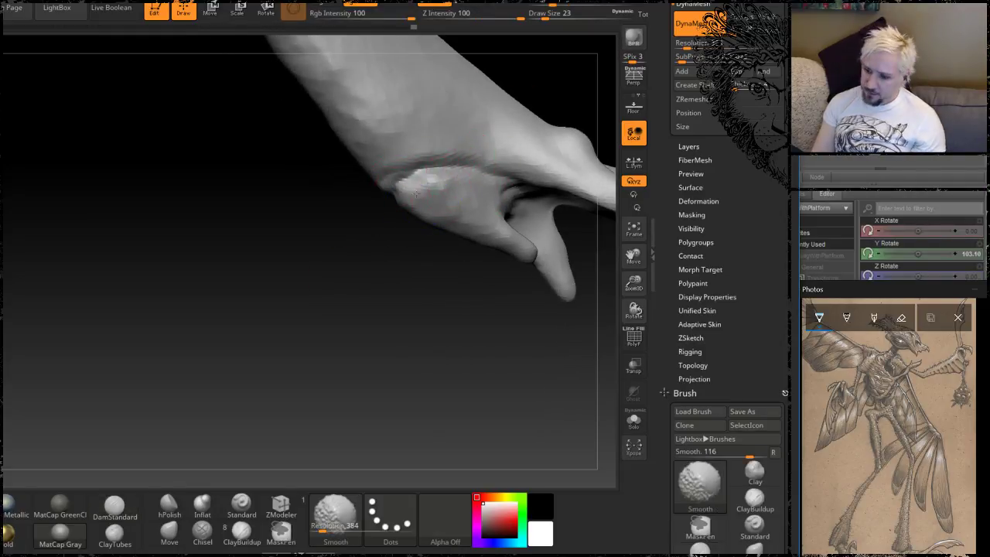
{"action": "left_click_drag", "start_coordinate": [436, 266], "coordinate": [398, 209]}
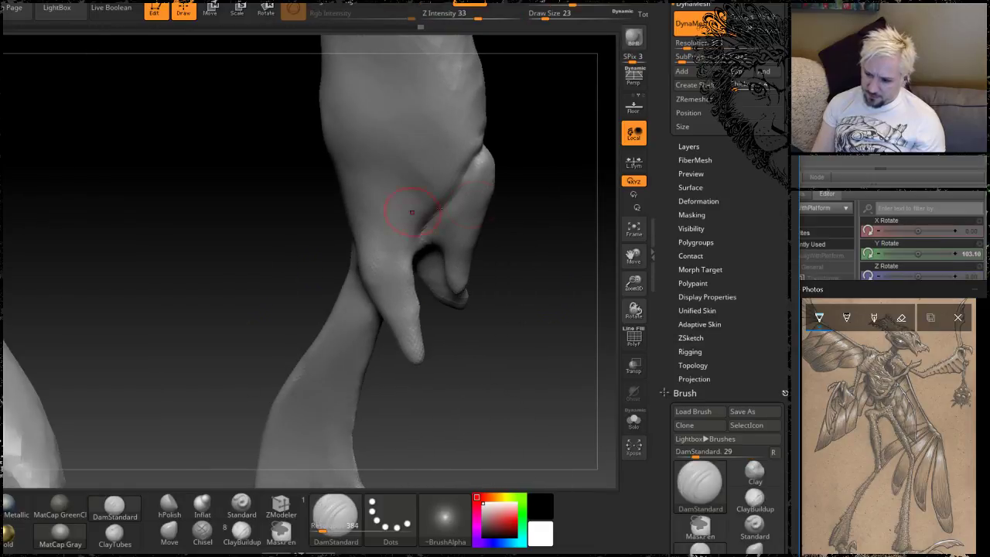
{"action": "mouse_move", "coordinate": [512, 196]}
{"action": "left_mouse_down"}
{"action": "mouse_move", "coordinate": [548, 238]}
{"action": "mouse_move", "coordinate": [467, 197]}
{"action": "mouse_move", "coordinate": [394, 116]}
{"action": "left_mouse_up"}
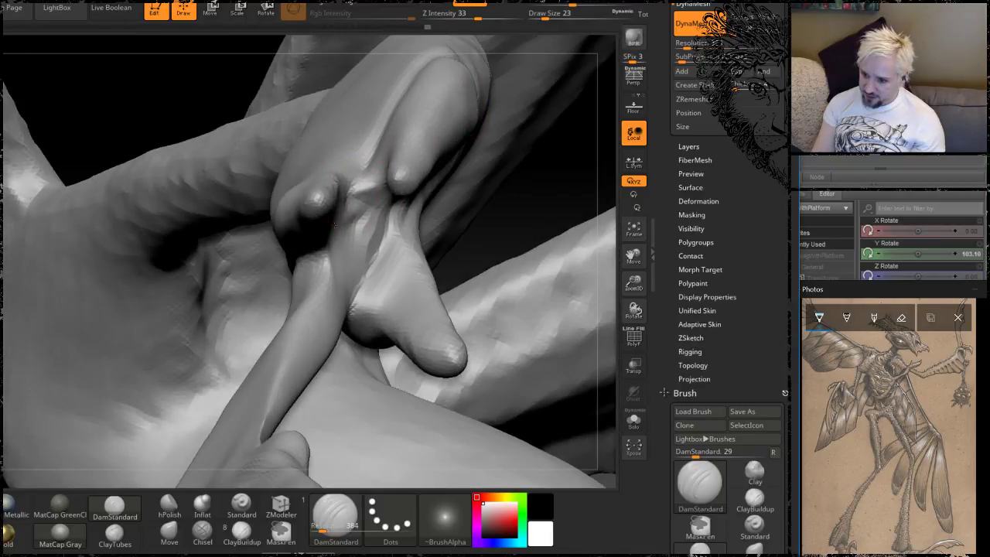
{"action": "mouse_move", "coordinate": [203, 75]}
{"action": "left_mouse_down"}
{"action": "mouse_move", "coordinate": [208, 185]}
{"action": "mouse_move", "coordinate": [206, 177]}
{"action": "mouse_move", "coordinate": [236, 162]}
{"action": "left_mouse_up"}
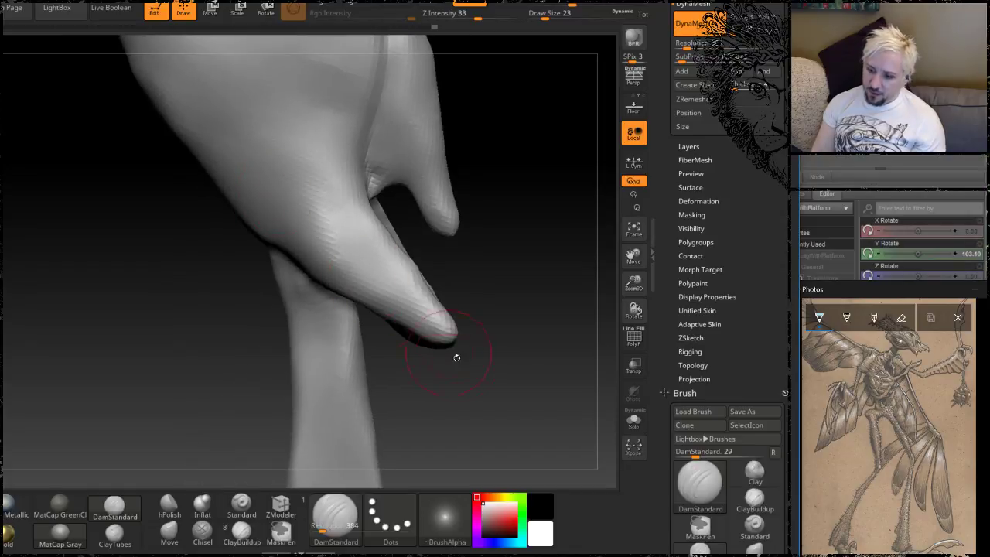
{"action": "left_click_drag", "start_coordinate": [456, 358], "coordinate": [379, 353]}
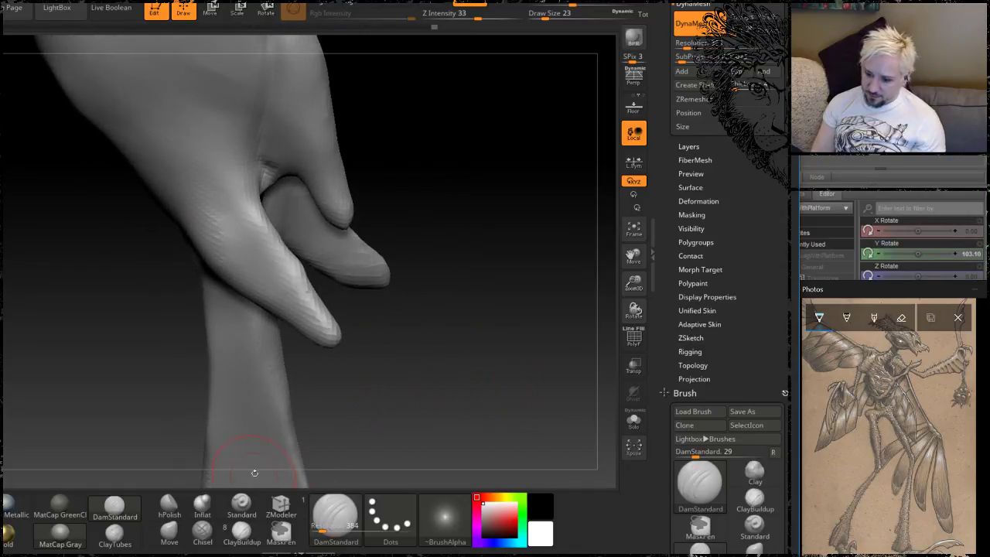
Step: Pull the tips of the two fingers flanking the long finger into curved, pointed claws with the Move brush
{"action": "left_click", "coordinate": [169, 530]}
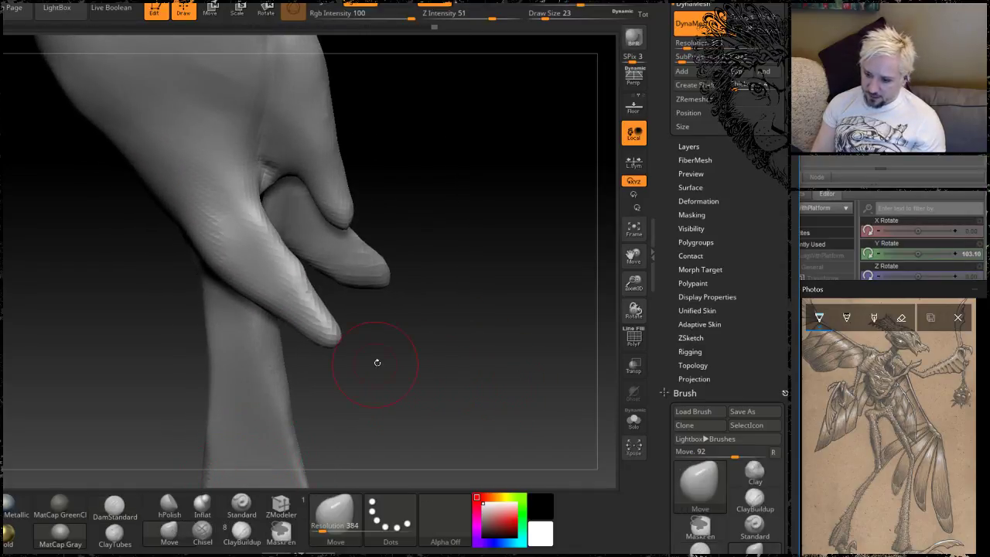
{"action": "left_click_drag", "start_coordinate": [336, 325], "coordinate": [512, 341]}
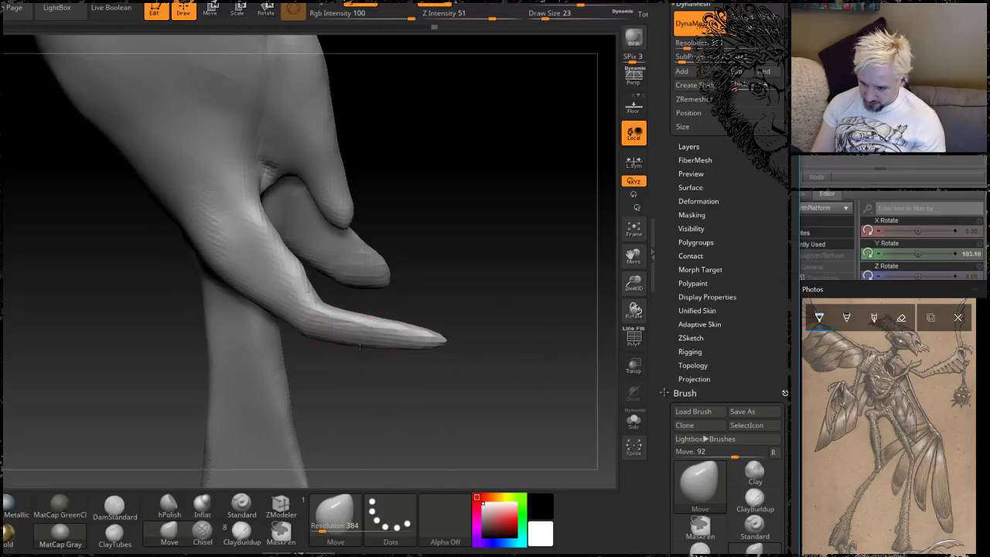
{"action": "mouse_move", "coordinate": [360, 346]}
{"action": "left_mouse_down"}
{"action": "mouse_move", "coordinate": [399, 355]}
{"action": "mouse_move", "coordinate": [446, 323]}
{"action": "left_mouse_up"}
{"action": "mouse_move", "coordinate": [458, 280]}
{"action": "left_mouse_down"}
{"action": "mouse_move", "coordinate": [489, 156]}
{"action": "mouse_move", "coordinate": [464, 111]}
{"action": "left_mouse_up"}
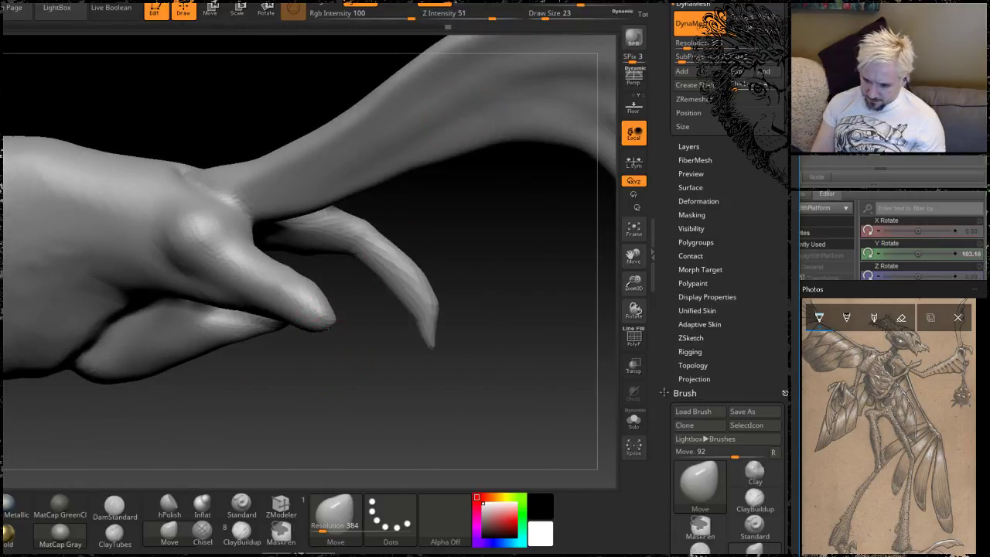
{"action": "mouse_move", "coordinate": [328, 330]}
{"action": "left_mouse_down"}
{"action": "mouse_move", "coordinate": [323, 354]}
{"action": "mouse_move", "coordinate": [357, 391]}
{"action": "mouse_move", "coordinate": [381, 397]}
{"action": "mouse_move", "coordinate": [360, 416]}
{"action": "left_mouse_up"}
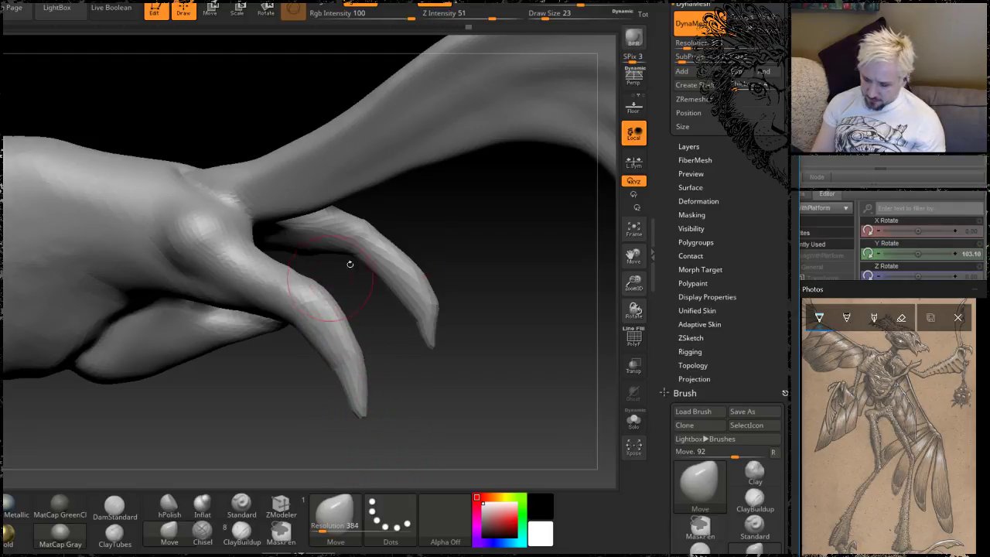
Step: Smooth the two clawed fingers and refine their curved tips
{"action": "left_click_drag", "start_coordinate": [484, 232], "coordinate": [413, 375], "text": "alt"}
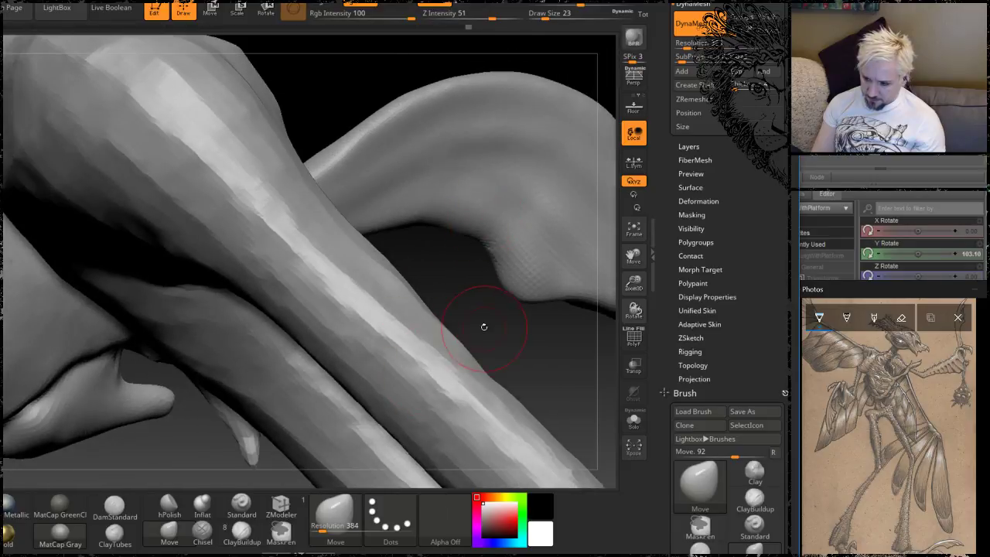
{"action": "mouse_move", "coordinate": [484, 327]}
{"action": "left_mouse_down"}
{"action": "mouse_move", "coordinate": [568, 313]}
{"action": "mouse_move", "coordinate": [588, 290]}
{"action": "left_mouse_up"}
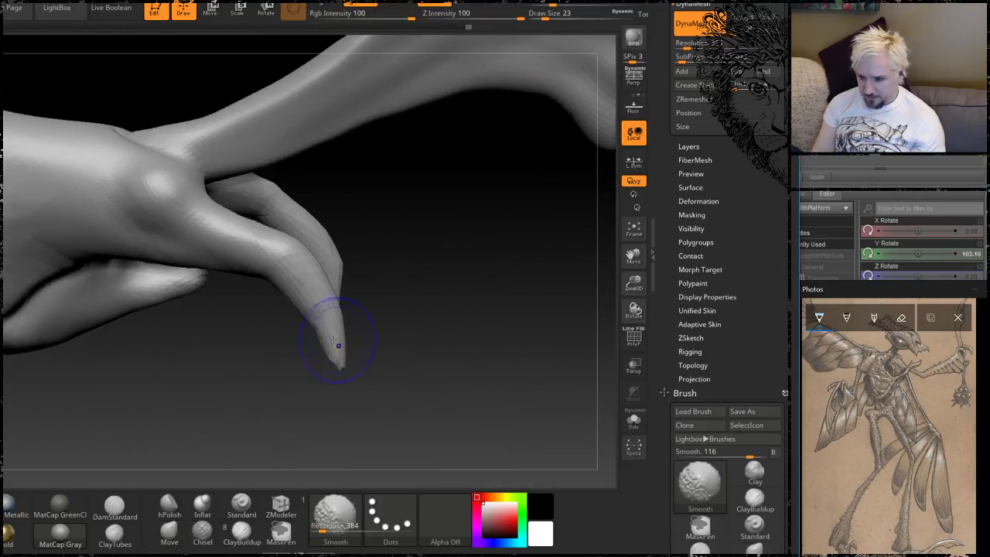
{"action": "mouse_move", "coordinate": [455, 328]}
{"action": "left_mouse_down"}
{"action": "mouse_move", "coordinate": [477, 314]}
{"action": "mouse_move", "coordinate": [451, 301]}
{"action": "mouse_move", "coordinate": [451, 279]}
{"action": "mouse_move", "coordinate": [421, 319]}
{"action": "left_mouse_up"}
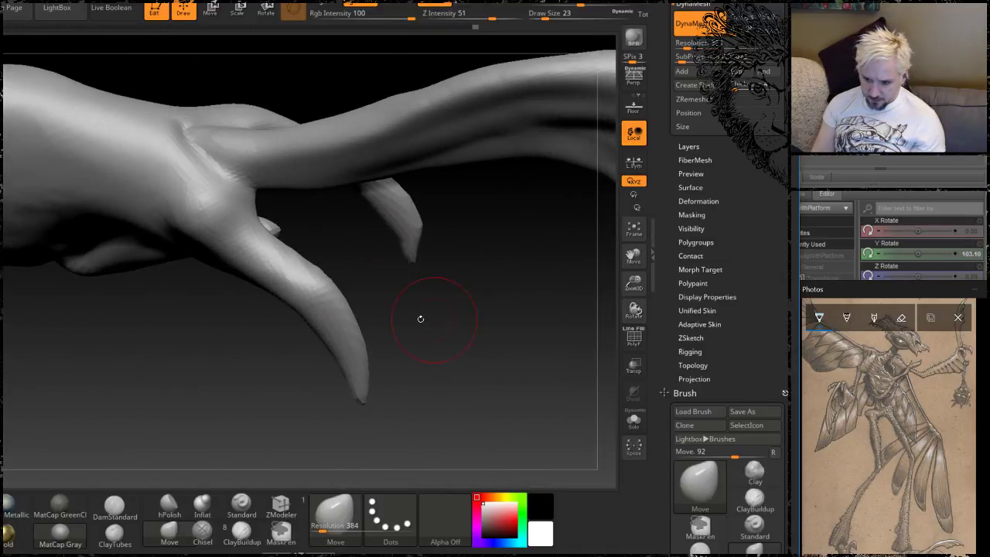
Step: Build up a tendon from the first clawed finger's knuckle across the back of the hand with ClayBuildup at intensity 20
{"action": "mouse_move", "coordinate": [156, 327]}
{"action": "left_mouse_down", "text": "alt"}
{"action": "mouse_move", "coordinate": [205, 363]}
{"action": "mouse_move", "coordinate": [232, 436]}
{"action": "left_mouse_up", "text": "alt"}
{"action": "left_click", "coordinate": [243, 529]}
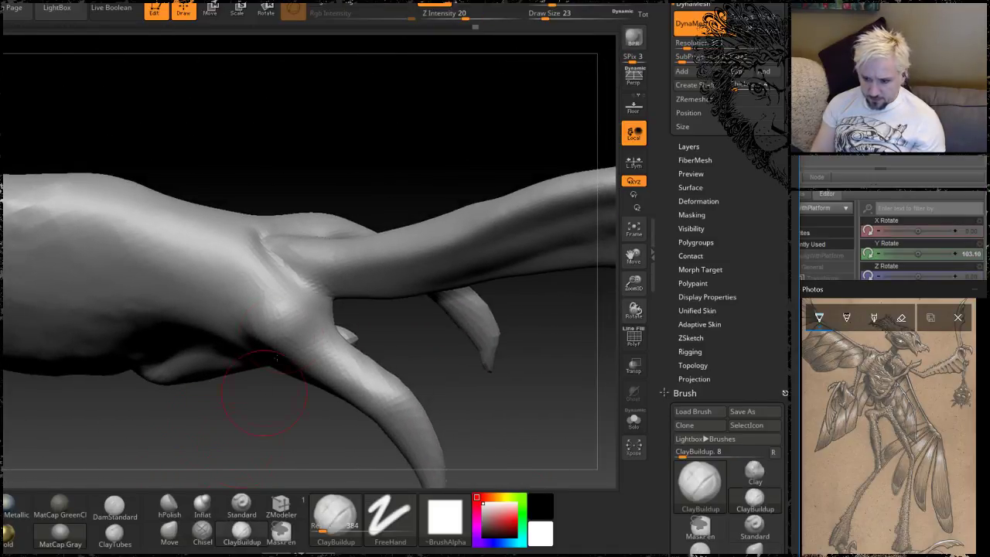
{"action": "mouse_move", "coordinate": [265, 392]}
{"action": "left_mouse_down"}
{"action": "mouse_move", "coordinate": [276, 299]}
{"action": "mouse_move", "coordinate": [240, 249]}
{"action": "left_mouse_up"}
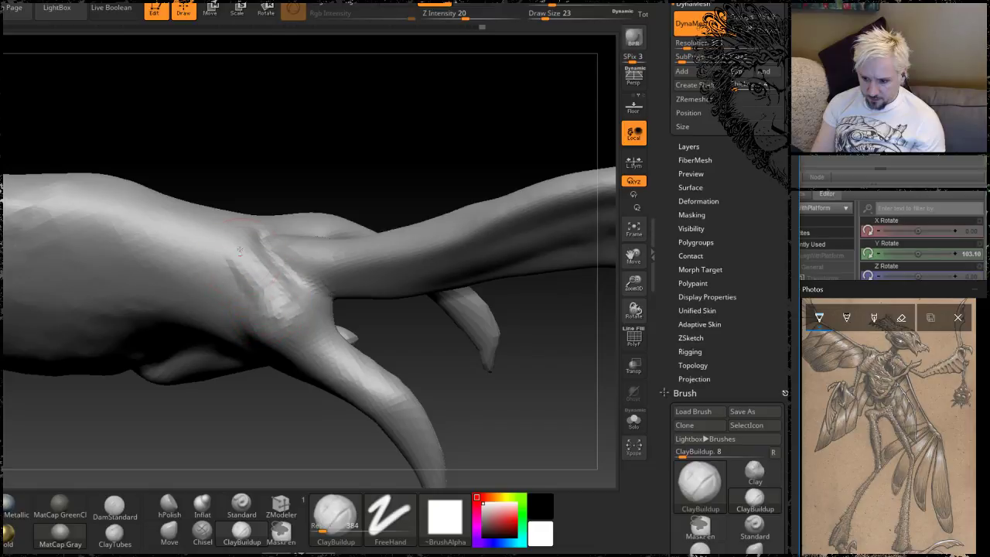
{"action": "mouse_move", "coordinate": [274, 172]}
{"action": "left_mouse_down"}
{"action": "mouse_move", "coordinate": [289, 156]}
{"action": "mouse_move", "coordinate": [296, 179]}
{"action": "left_mouse_up"}
{"action": "mouse_move", "coordinate": [239, 252]}
{"action": "left_mouse_down"}
{"action": "mouse_move", "coordinate": [210, 244]}
{"action": "mouse_move", "coordinate": [182, 208]}
{"action": "left_mouse_up"}
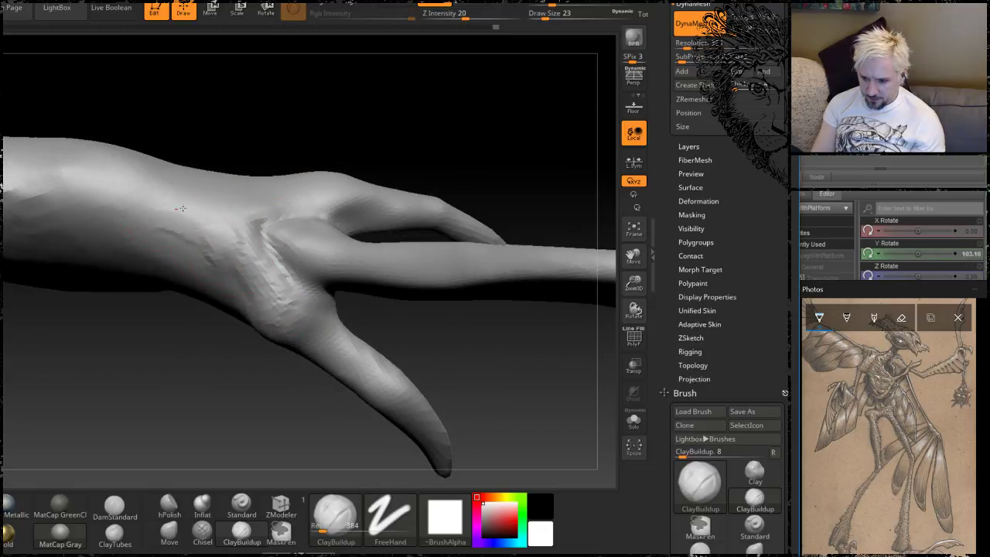
{"action": "left_click_drag", "start_coordinate": [325, 137], "coordinate": [371, 155]}
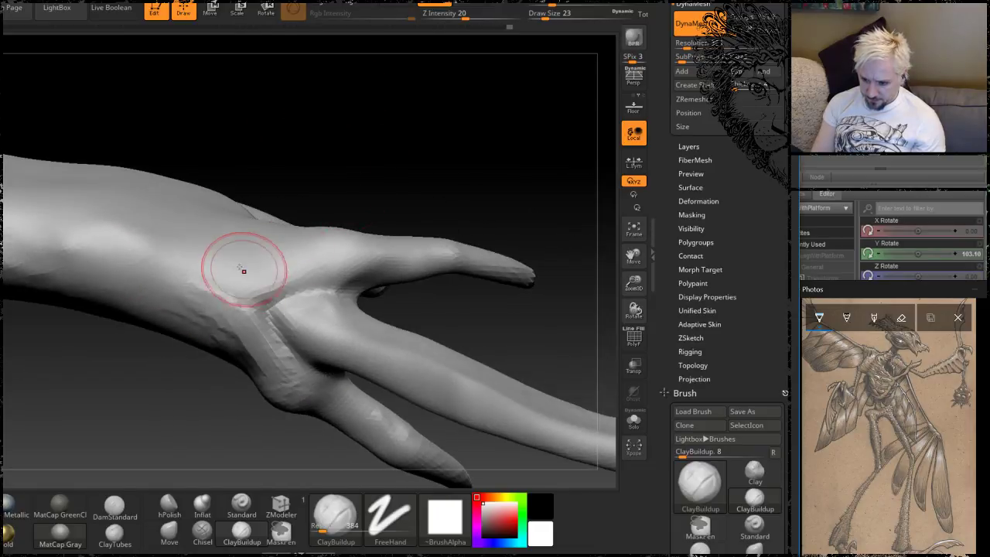
Step: Add a branching tendon from the other clawed finger's knuckle toward the wrist with ClayBuildup and soften the clay strokes
{"action": "mouse_move", "coordinate": [244, 271]}
{"action": "left_mouse_down"}
{"action": "mouse_move", "coordinate": [345, 249]}
{"action": "mouse_move", "coordinate": [228, 272]}
{"action": "mouse_move", "coordinate": [187, 247]}
{"action": "left_mouse_up"}
{"action": "left_click_drag", "start_coordinate": [187, 247], "coordinate": [247, 271]}
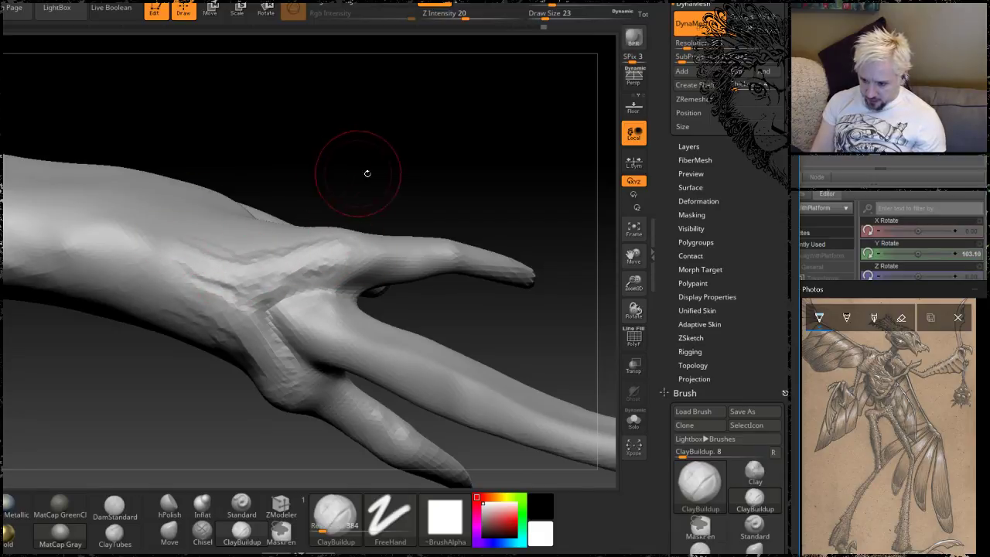
{"action": "mouse_move", "coordinate": [367, 173]}
{"action": "left_mouse_down"}
{"action": "mouse_move", "coordinate": [477, 172]}
{"action": "mouse_move", "coordinate": [394, 197]}
{"action": "left_mouse_up"}
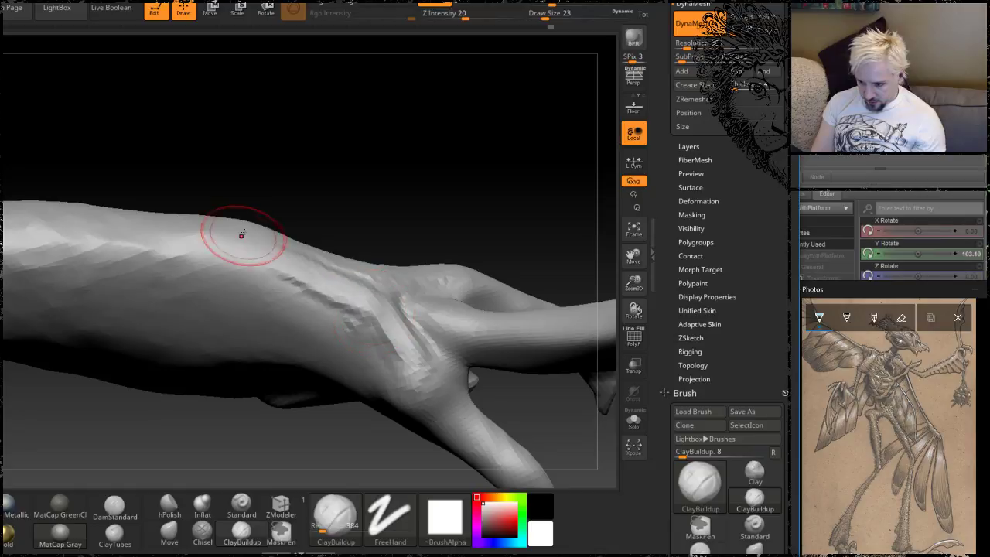
{"action": "left_click_drag", "start_coordinate": [336, 214], "coordinate": [460, 205]}
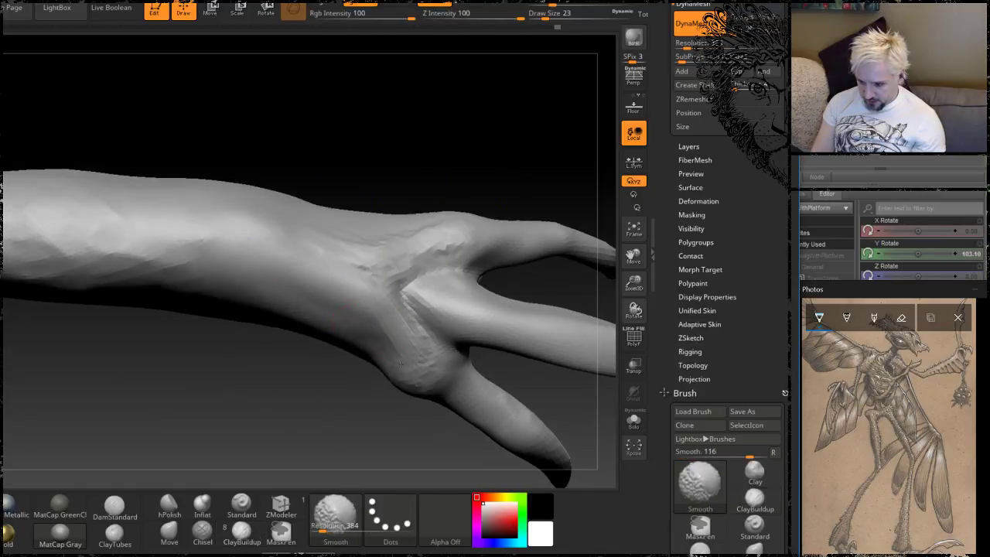
Step: Smooth the clay tendons and knuckles across the back of the hand into the surrounding surface
{"action": "left_click_drag", "start_coordinate": [376, 256], "coordinate": [445, 234], "text": "shift"}
{"action": "mouse_move", "coordinate": [286, 433]}
{"action": "left_mouse_down"}
{"action": "mouse_move", "coordinate": [314, 349]}
{"action": "mouse_move", "coordinate": [442, 261]}
{"action": "left_mouse_up"}
{"action": "mouse_move", "coordinate": [504, 138]}
{"action": "left_mouse_down"}
{"action": "mouse_move", "coordinate": [442, 155]}
{"action": "mouse_move", "coordinate": [423, 108]}
{"action": "mouse_move", "coordinate": [438, 202]}
{"action": "left_mouse_up"}
{"action": "mouse_move", "coordinate": [458, 150]}
{"action": "left_mouse_down", "text": "shift"}
{"action": "mouse_move", "coordinate": [472, 141]}
{"action": "mouse_move", "coordinate": [464, 145]}
{"action": "left_mouse_up", "text": "shift"}
{"action": "mouse_move", "coordinate": [487, 339]}
{"action": "left_mouse_down"}
{"action": "mouse_move", "coordinate": [487, 364]}
{"action": "mouse_move", "coordinate": [468, 348]}
{"action": "mouse_move", "coordinate": [427, 389]}
{"action": "left_mouse_up"}
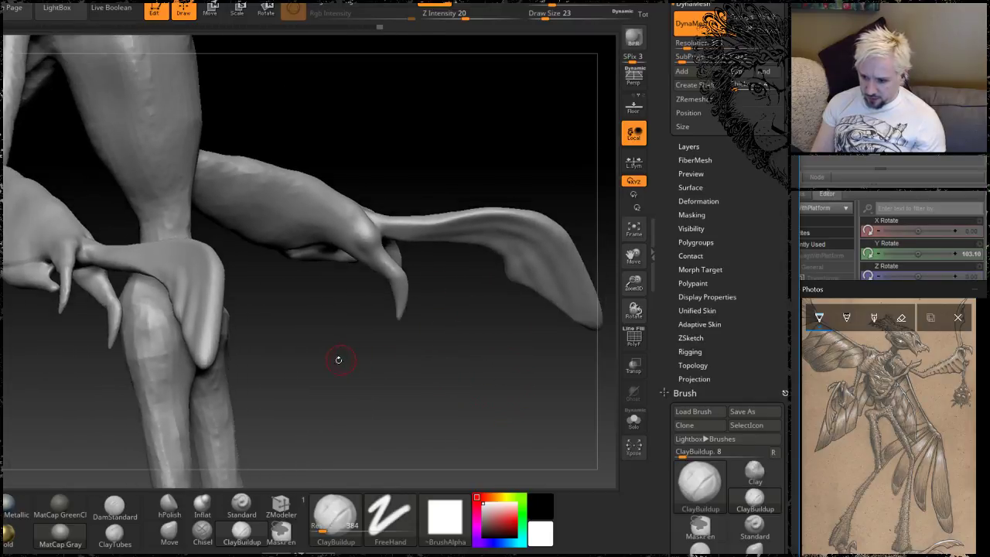
Step: Smooth the faceted forearm surface between the wrist and the elbow, covering its side and outer face
{"action": "mouse_move", "coordinate": [339, 360]}
{"action": "left_mouse_down"}
{"action": "mouse_move", "coordinate": [328, 300]}
{"action": "mouse_move", "coordinate": [335, 288]}
{"action": "mouse_move", "coordinate": [350, 338]}
{"action": "mouse_move", "coordinate": [237, 203]}
{"action": "left_mouse_up"}
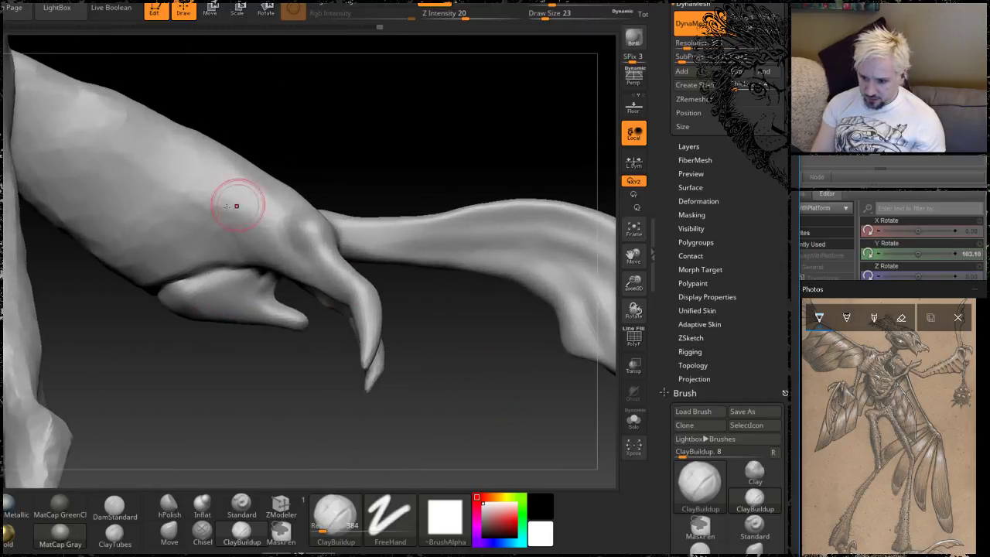
{"action": "key", "text": "shift"}
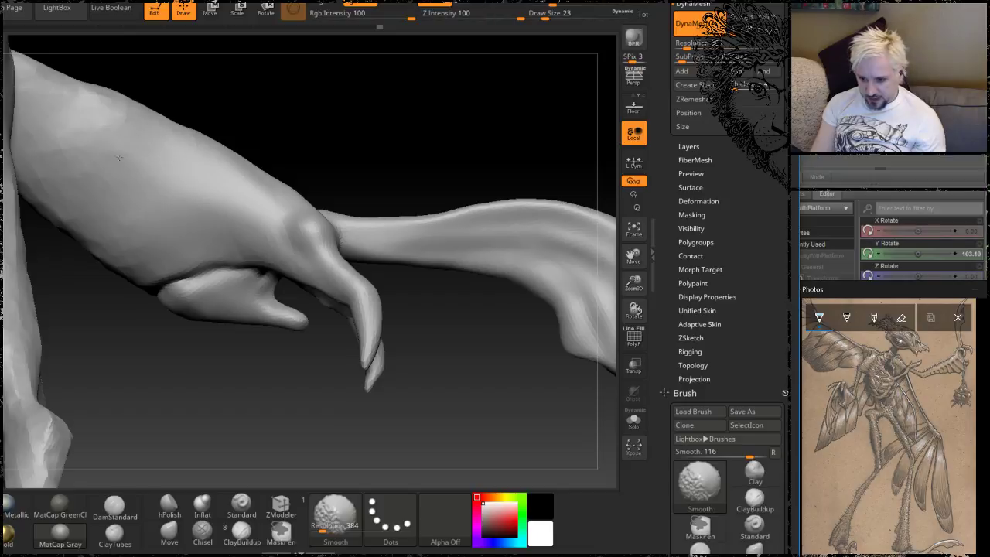
{"action": "left_click_drag", "start_coordinate": [365, 130], "coordinate": [487, 171]}
{"action": "left_click_drag", "start_coordinate": [270, 212], "coordinate": [264, 252], "text": "shift"}
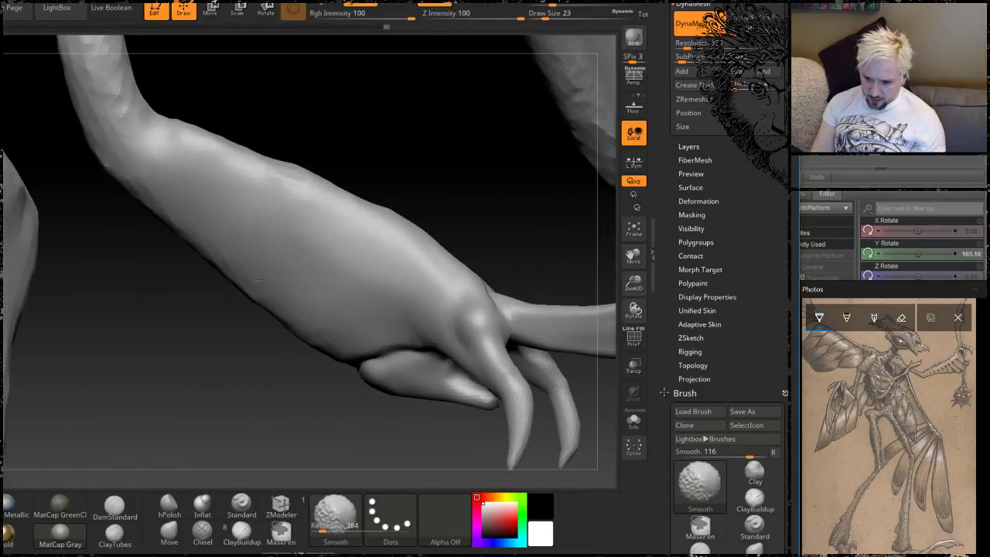
{"action": "left_click_drag", "start_coordinate": [209, 351], "coordinate": [223, 379], "text": "alt"}
{"action": "mouse_move", "coordinate": [453, 150]}
{"action": "left_mouse_down"}
{"action": "mouse_move", "coordinate": [420, 215]}
{"action": "mouse_move", "coordinate": [373, 205]}
{"action": "left_mouse_up"}
{"action": "key", "text": "shift"}
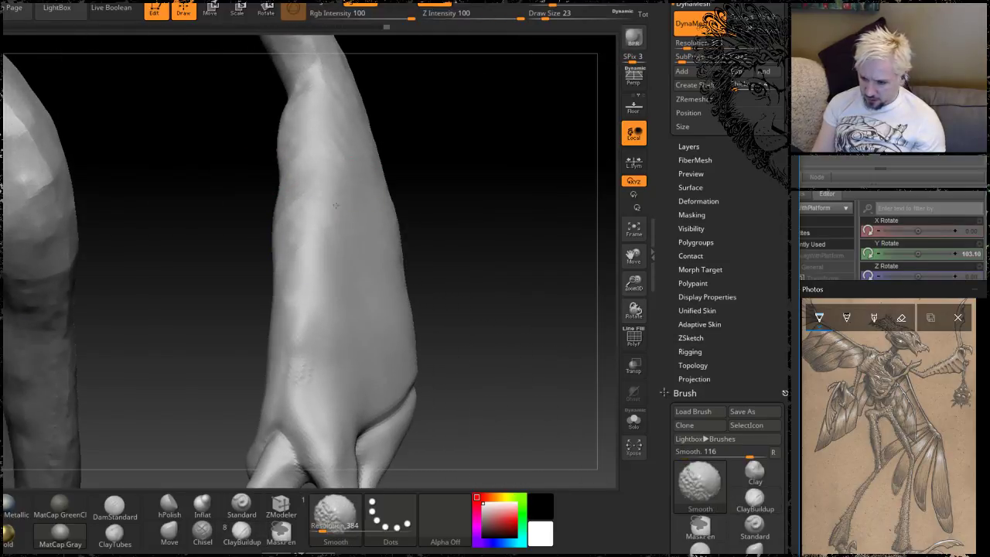
{"action": "left_click_drag", "start_coordinate": [437, 325], "coordinate": [413, 237], "text": "alt"}
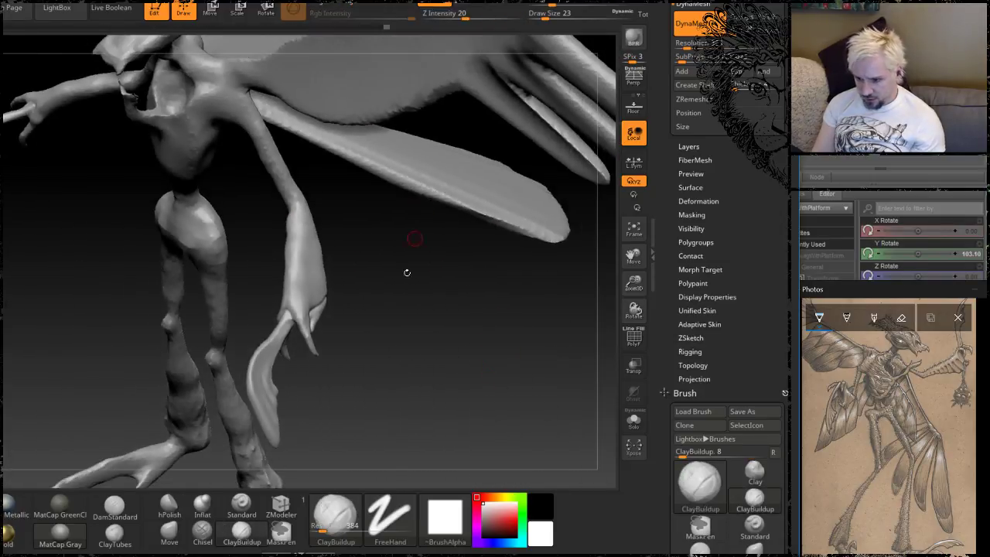
{"action": "mouse_move", "coordinate": [407, 271]}
{"action": "left_mouse_down"}
{"action": "mouse_move", "coordinate": [441, 384]}
{"action": "mouse_move", "coordinate": [454, 297]}
{"action": "left_mouse_up"}
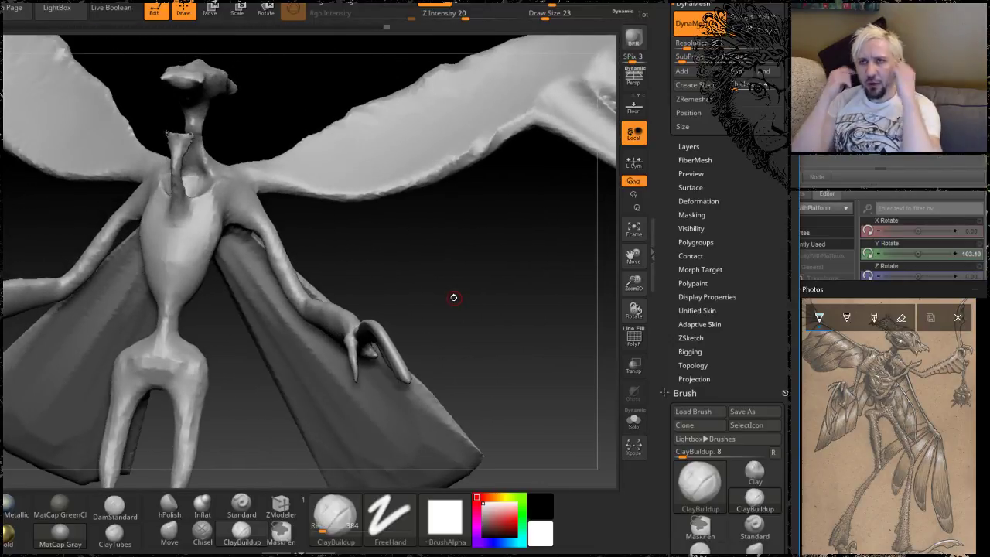